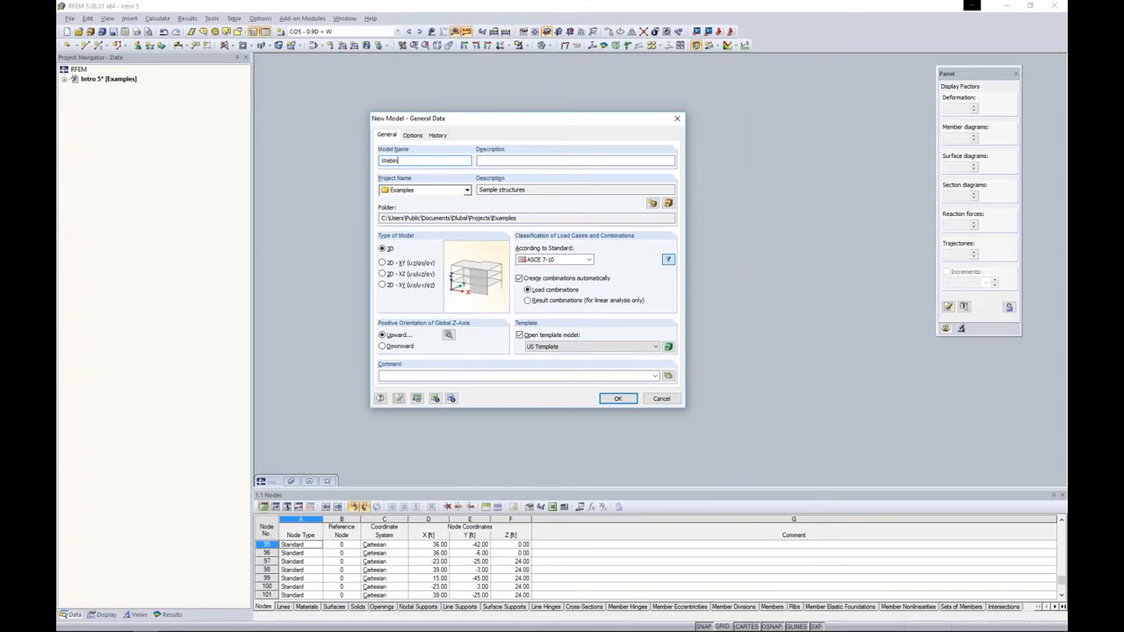
- Name the new model "Webinar 10" and confirm a downward orientation for the local z-axis
text(10)
click(448, 334)
click(443, 241)
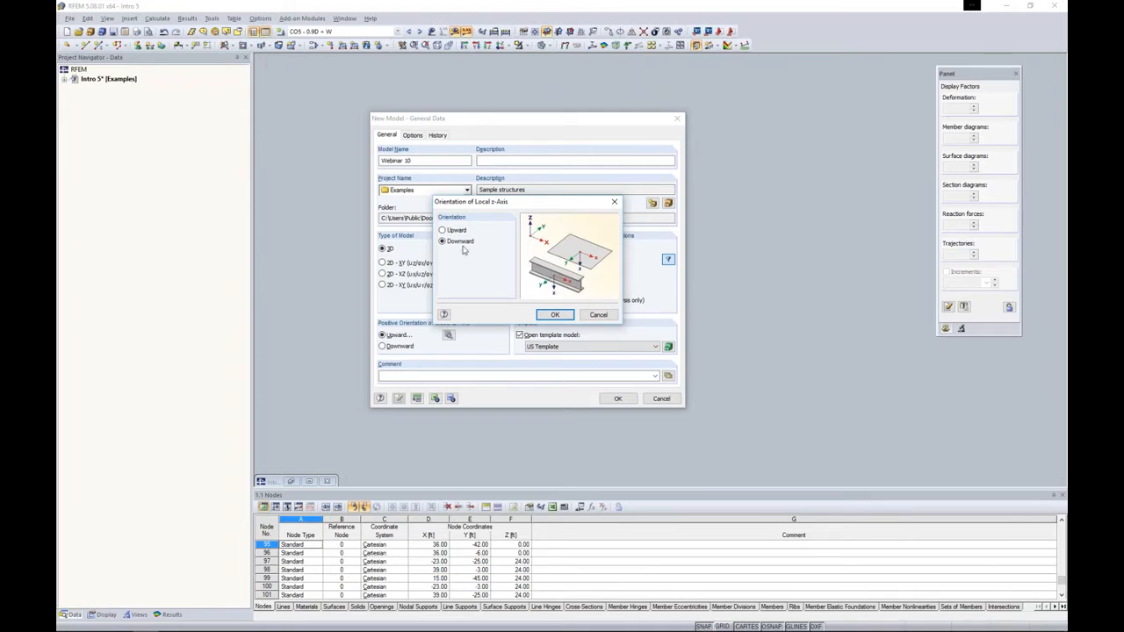
click(542, 316)
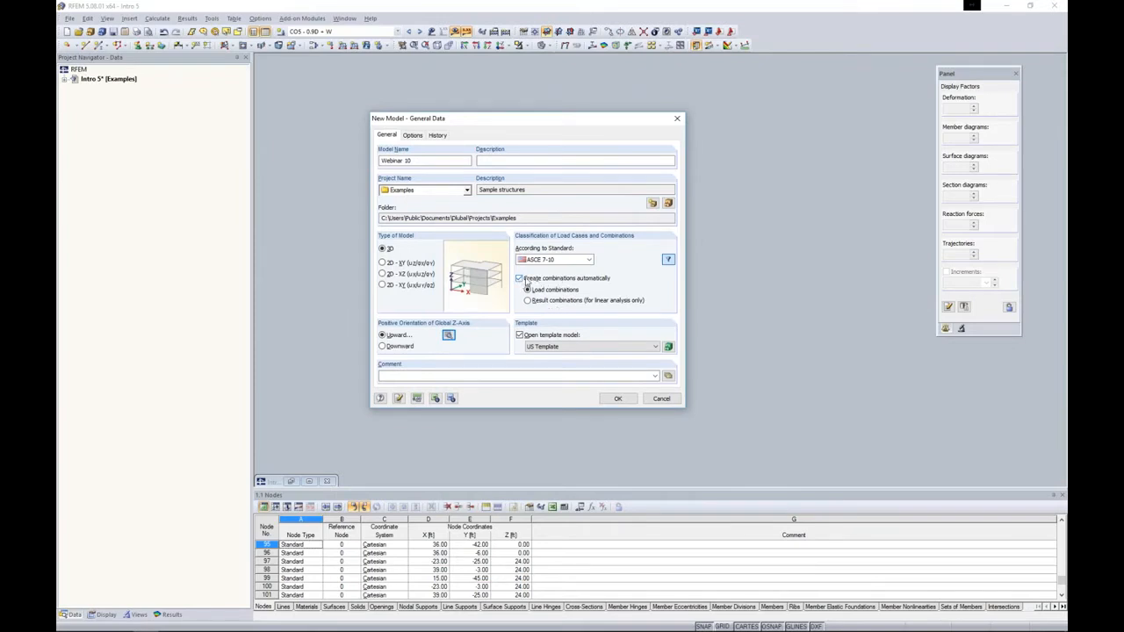
click(590, 261)
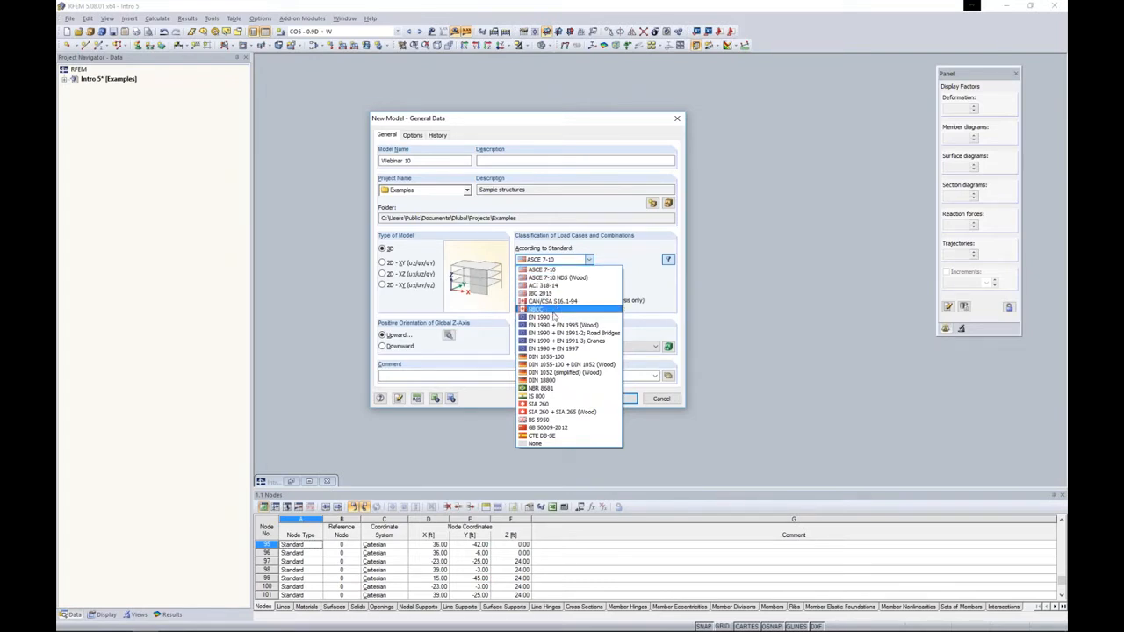
click(639, 287)
click(519, 279)
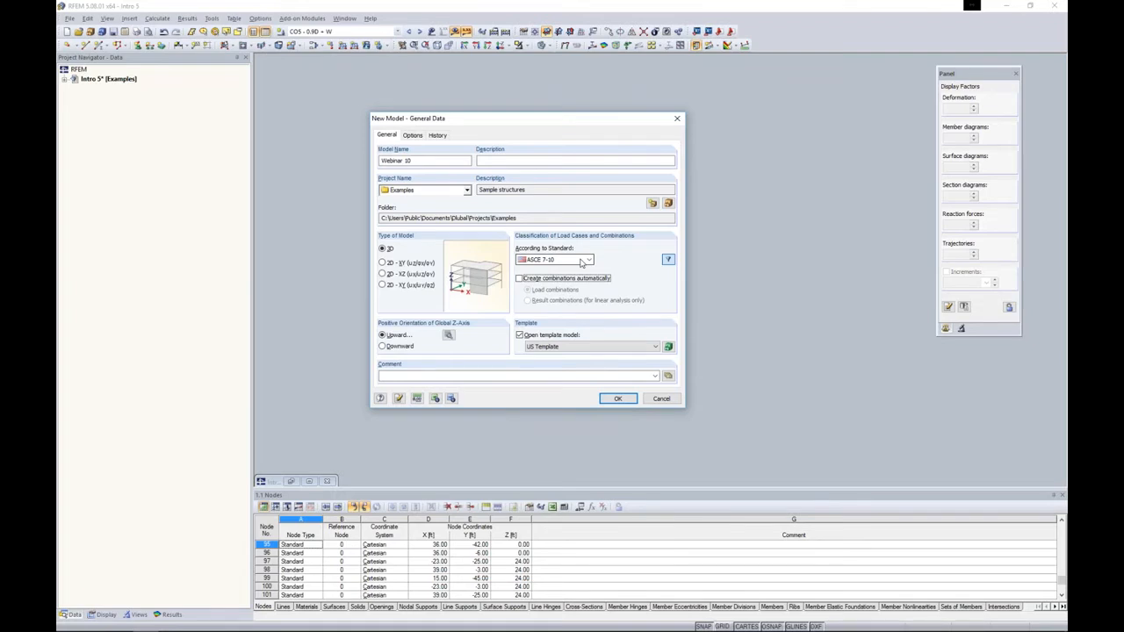
click(520, 279)
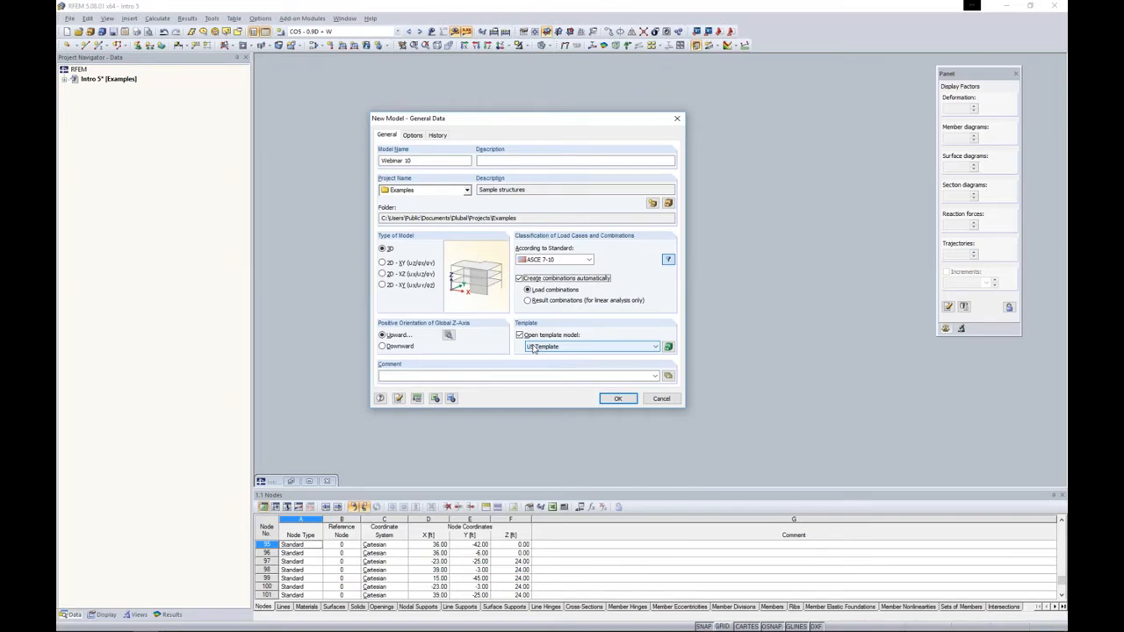
- Create the model from the US Template and maximize its model window
click(533, 347)
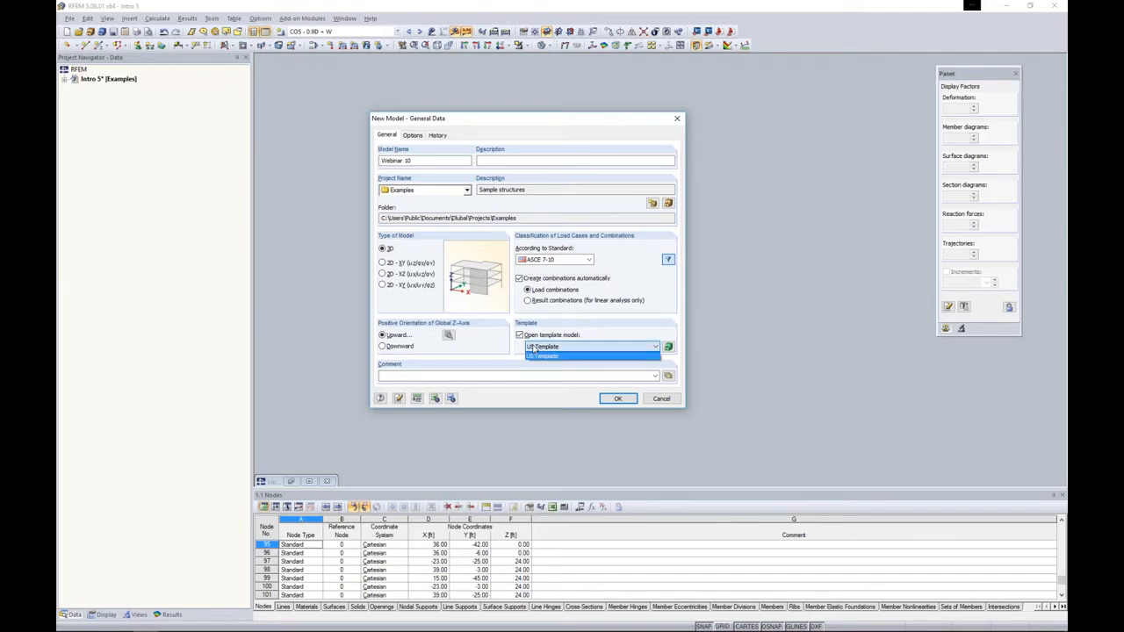
click(533, 348)
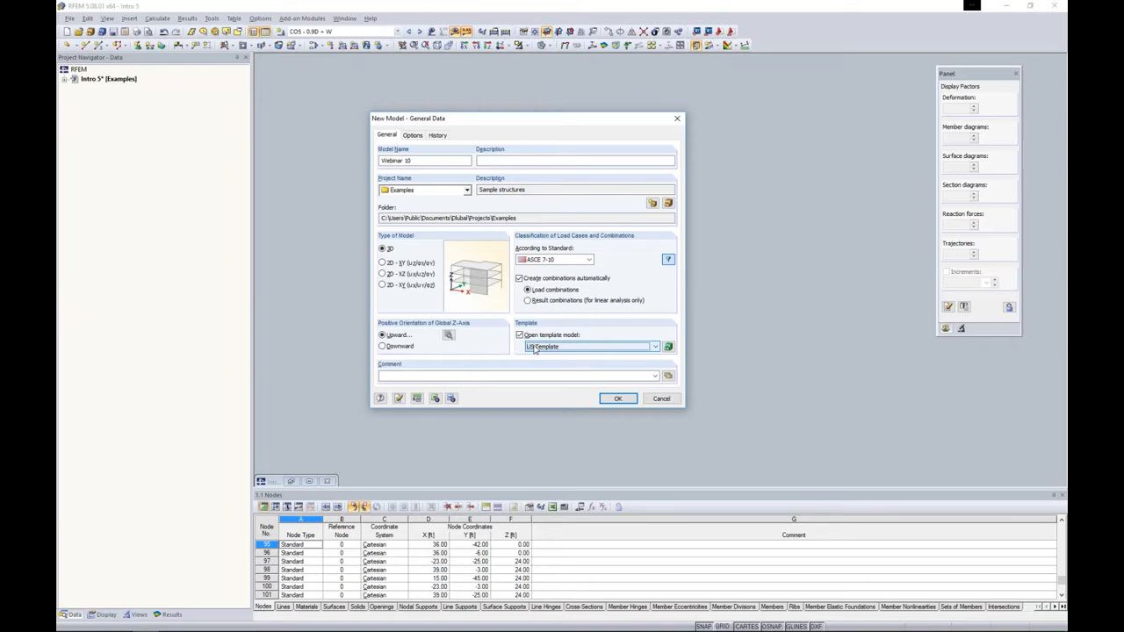
click(617, 399)
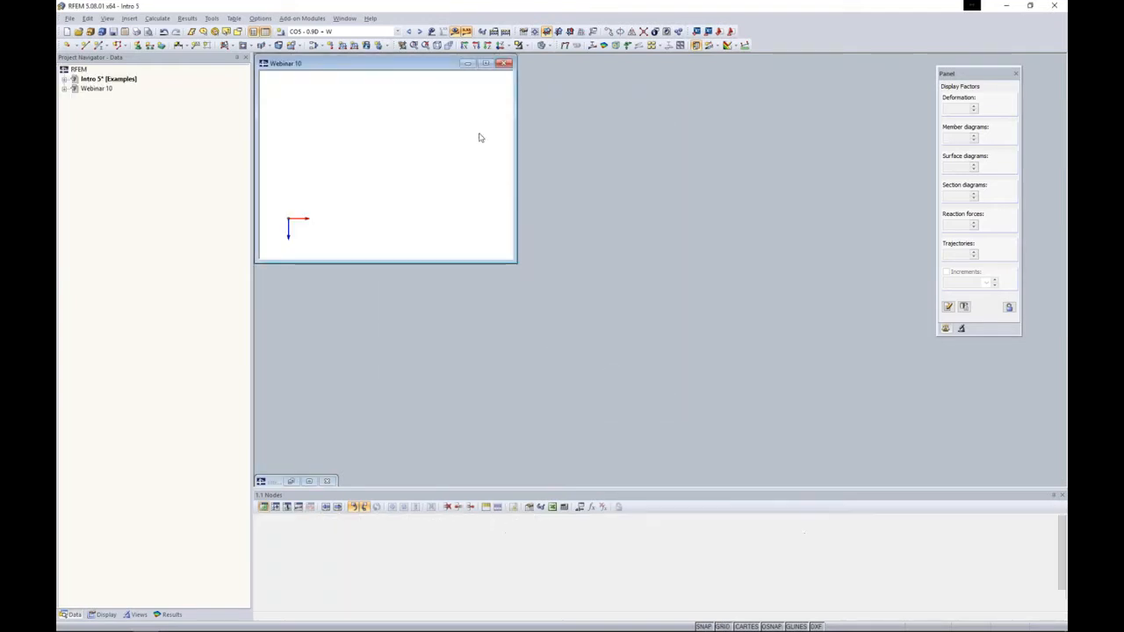
click(486, 64)
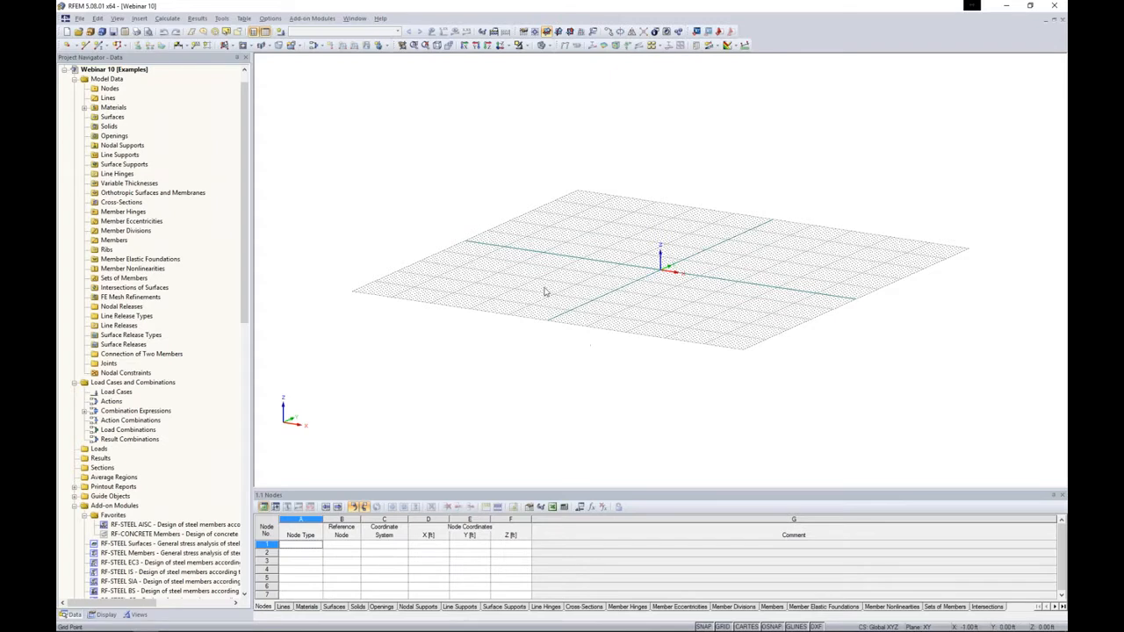
- Review the Nodes table's Excel export and import options, including import from the active workbook and worksheet, without applying them
middle_drag(562, 305, 495, 316)
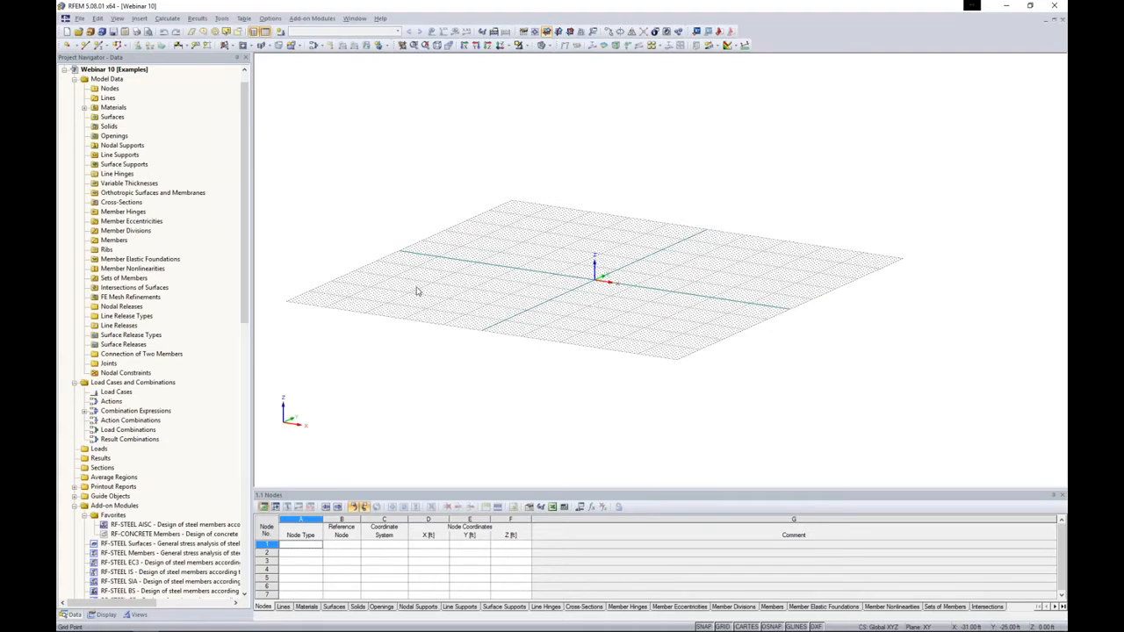
drag(456, 488, 456, 405)
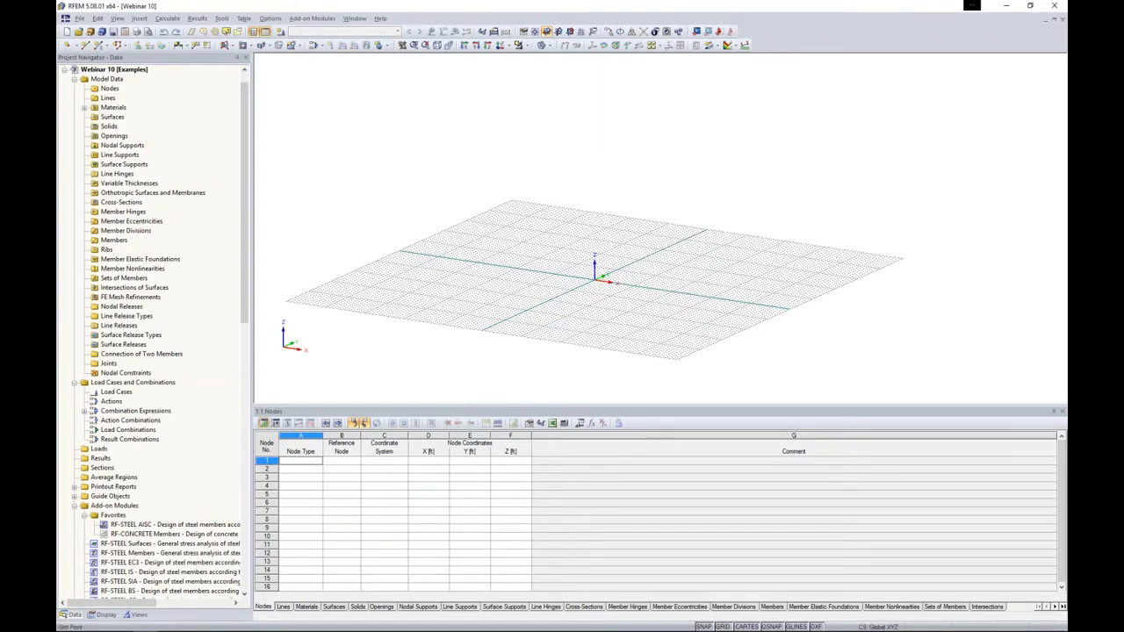
click(552, 423)
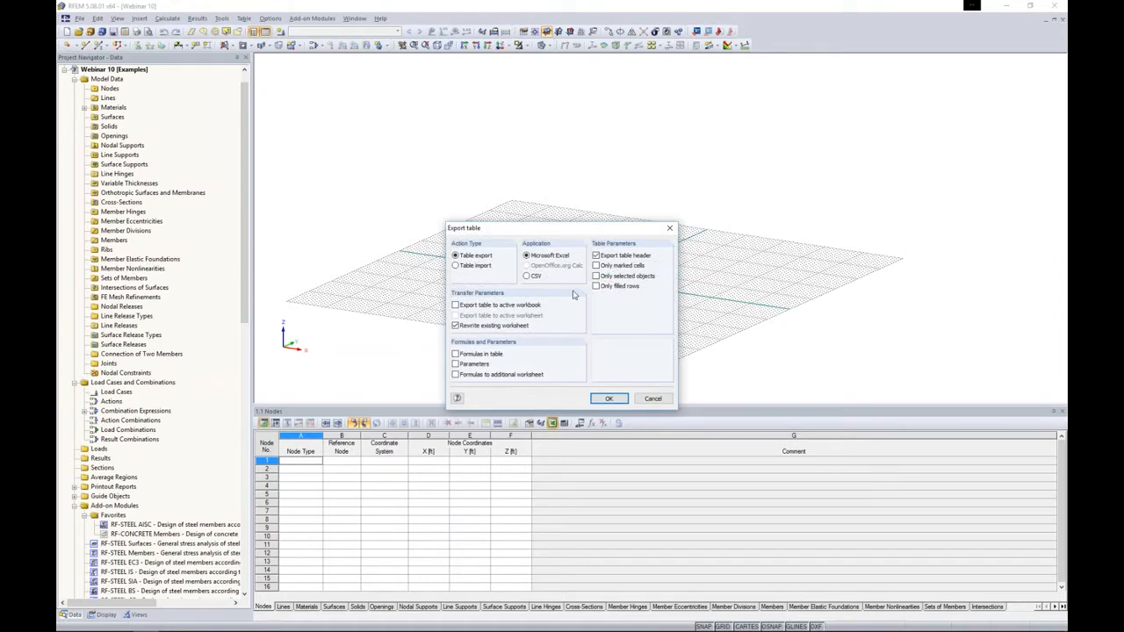
drag(565, 226, 566, 193)
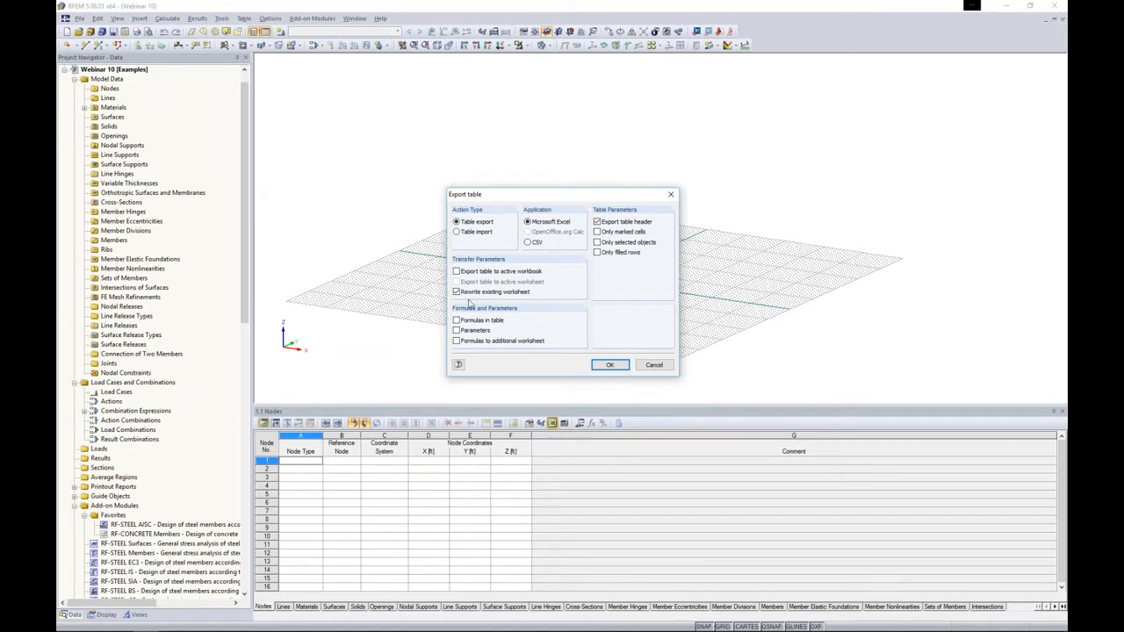
click(456, 232)
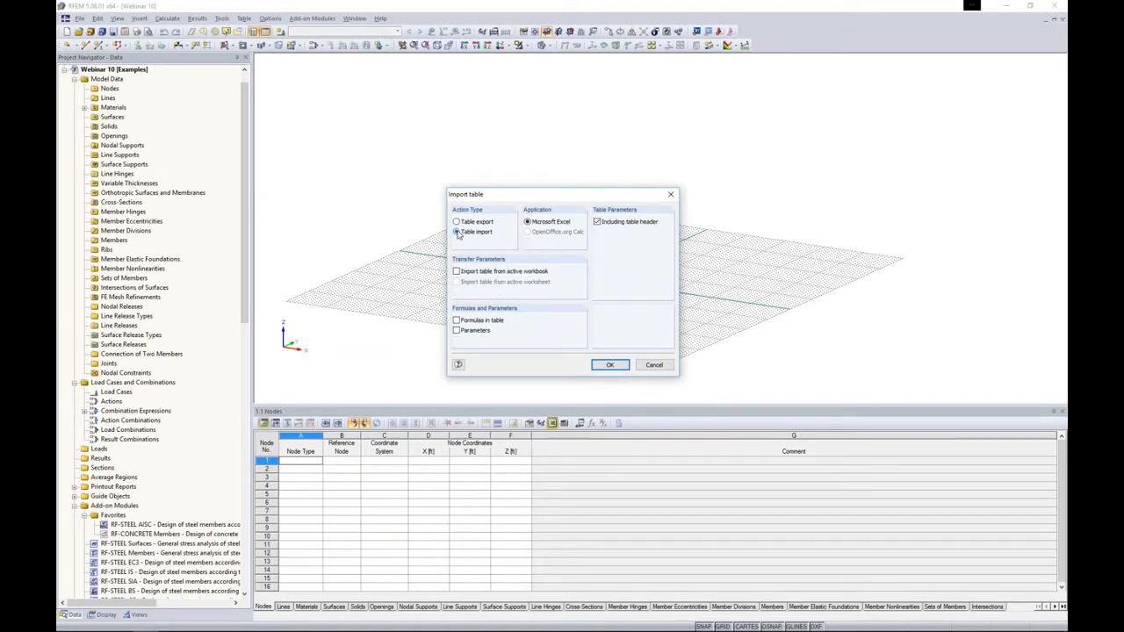
click(457, 272)
click(457, 282)
click(655, 365)
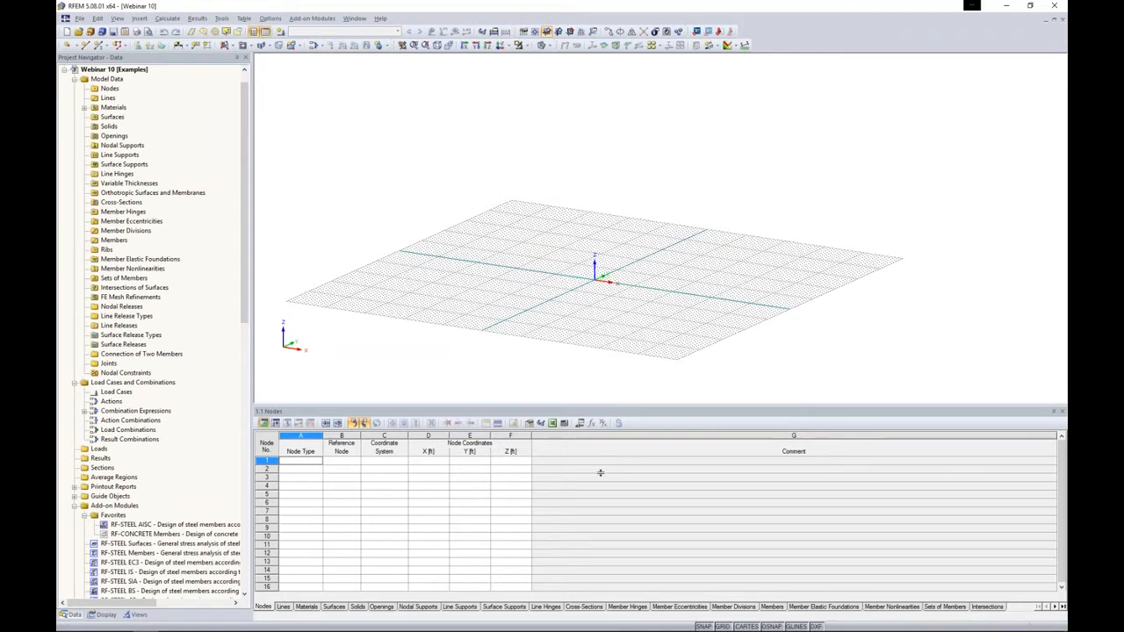
drag(600, 474, 601, 474)
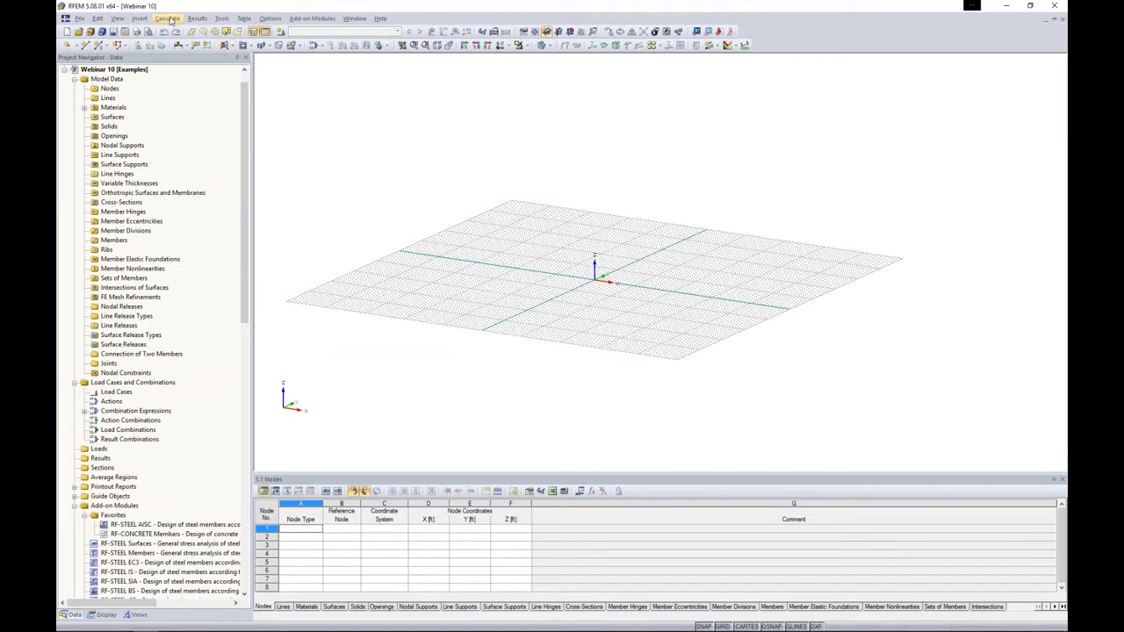
- Examine the available add-on modules by category and in the Webinar 10 model's data tree
click(308, 17)
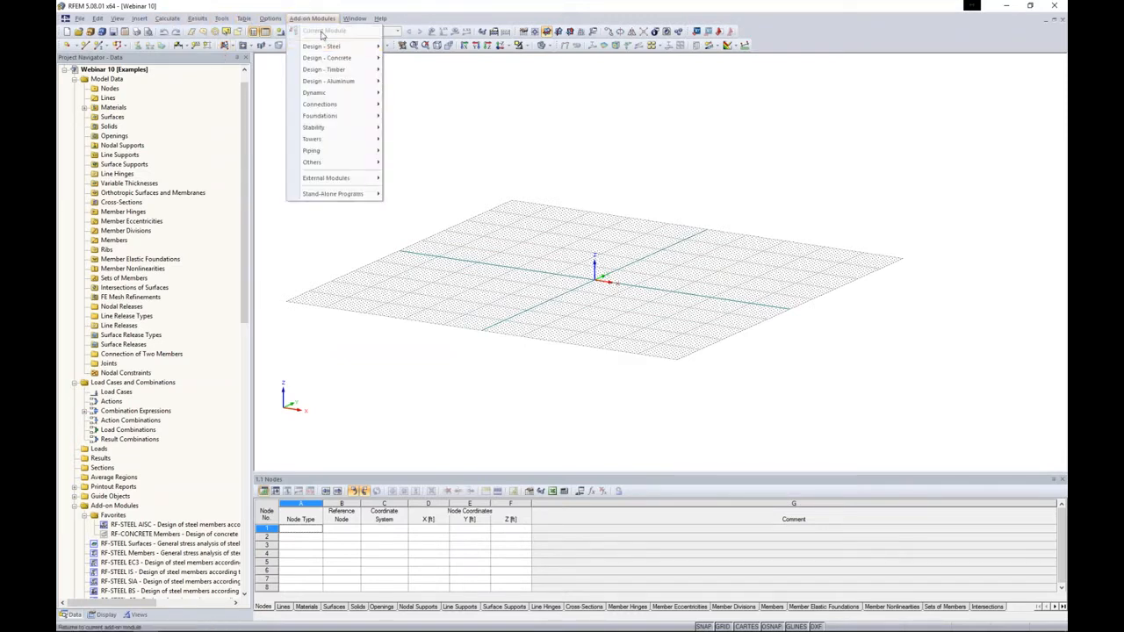
mouse_move(325, 47)
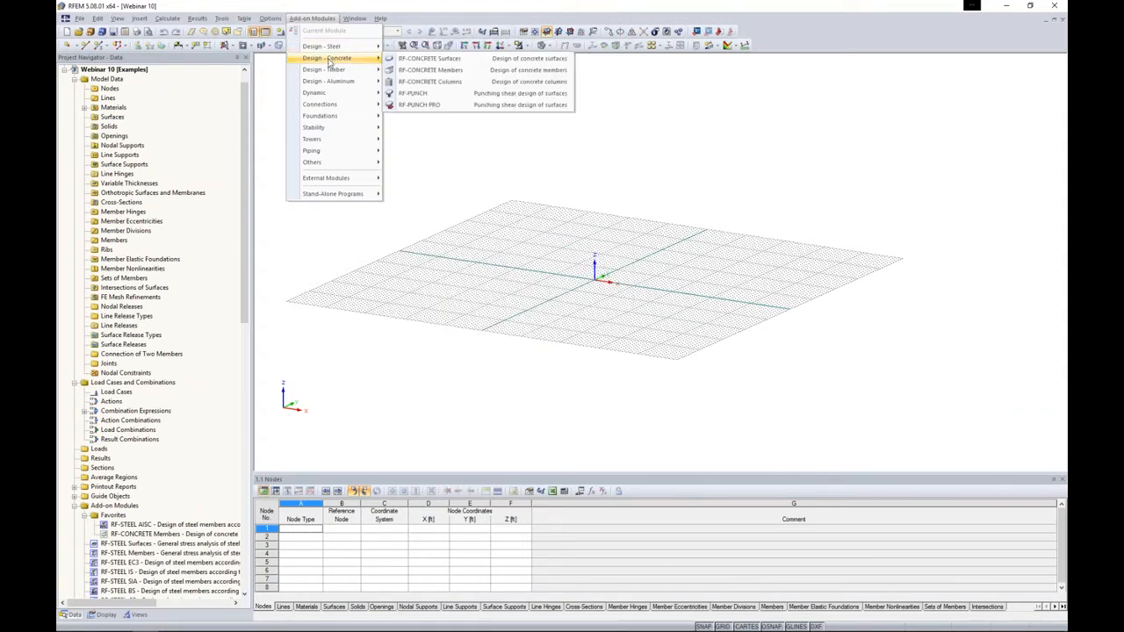
mouse_move(331, 94)
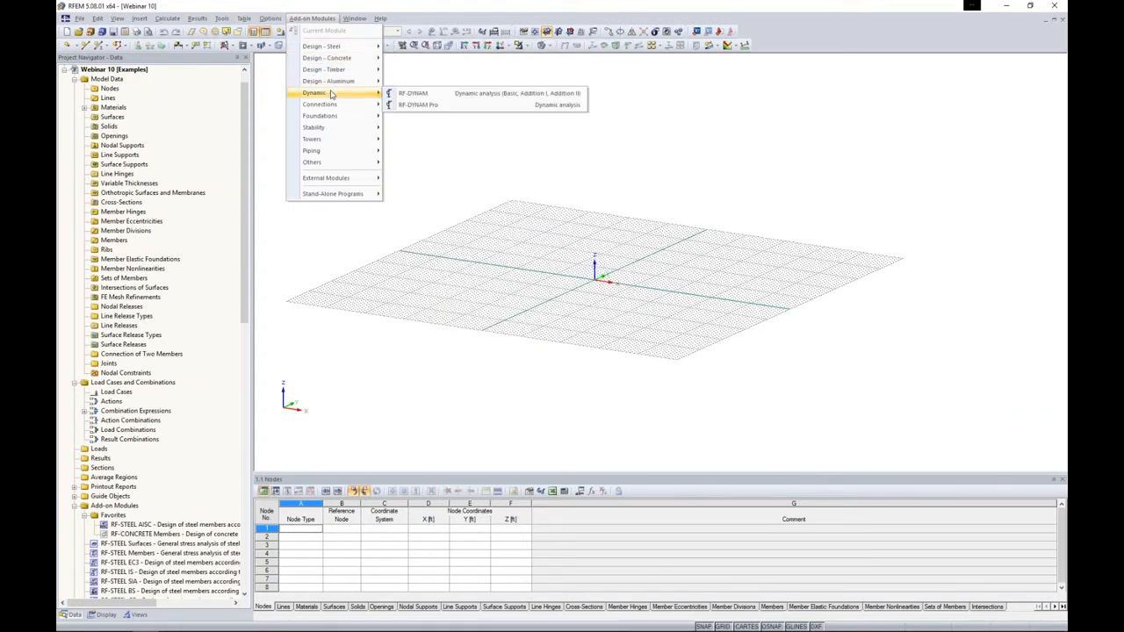
click(283, 114)
mouse_move(245, 118)
mouse_down()
mouse_move(241, 173)
mouse_move(241, 105)
mouse_up()
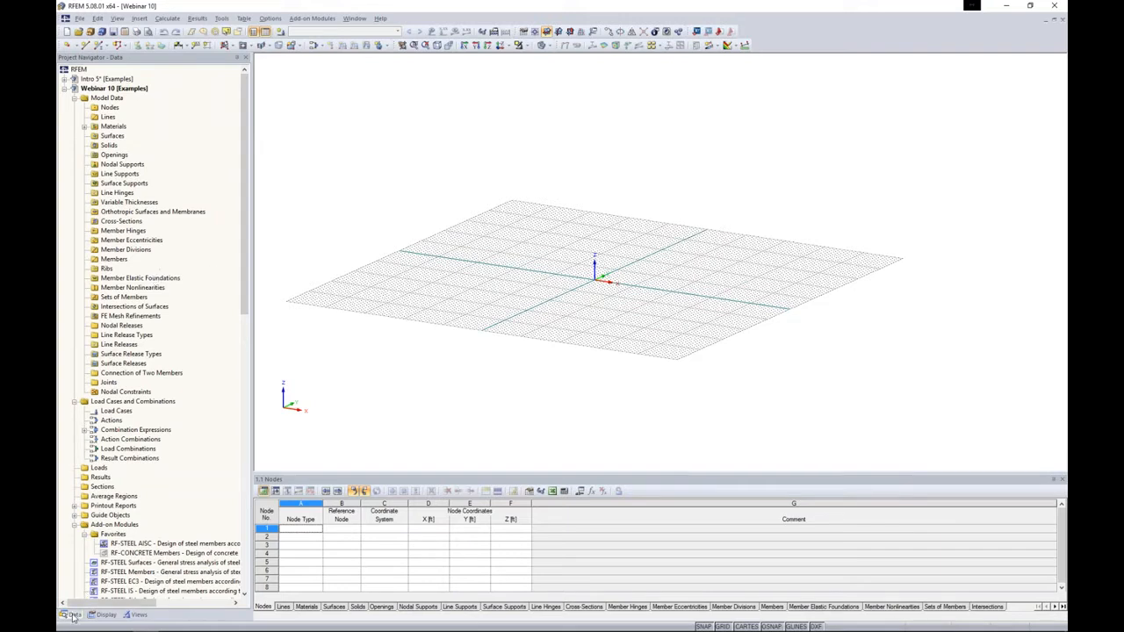
scroll(167, 439, down, 9)
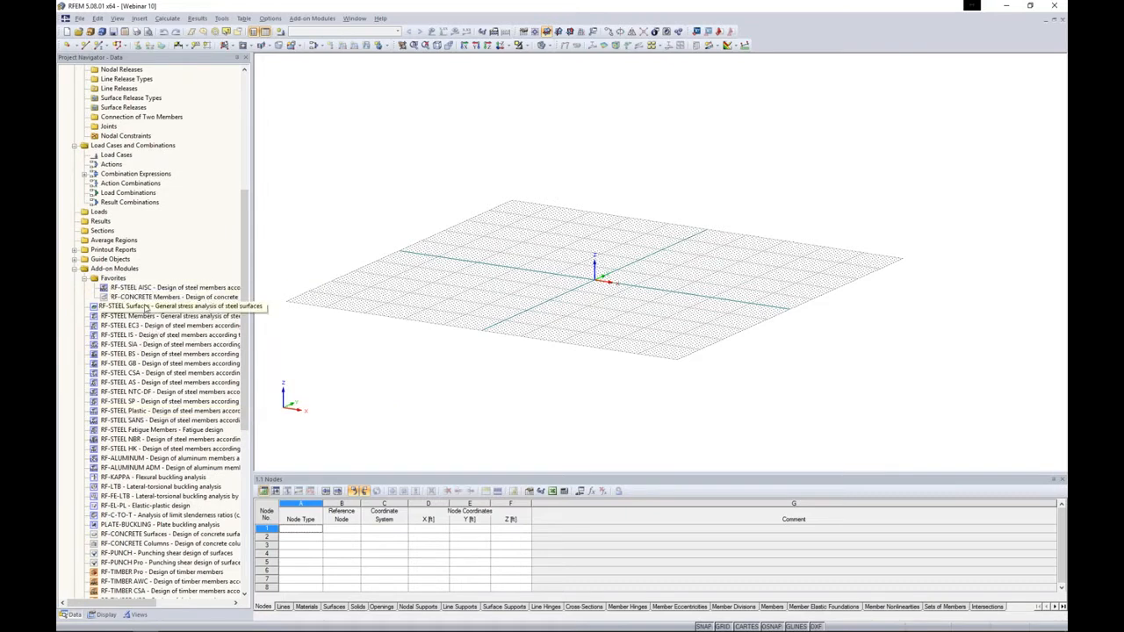
scroll(149, 290, down, 3)
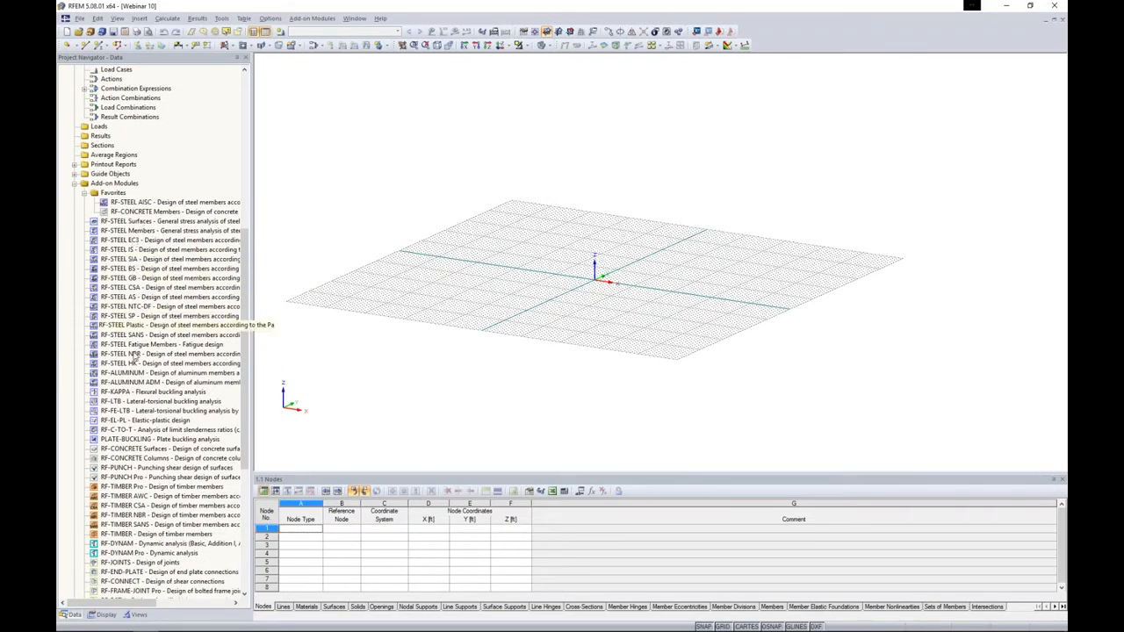
scroll(135, 412, down, 3)
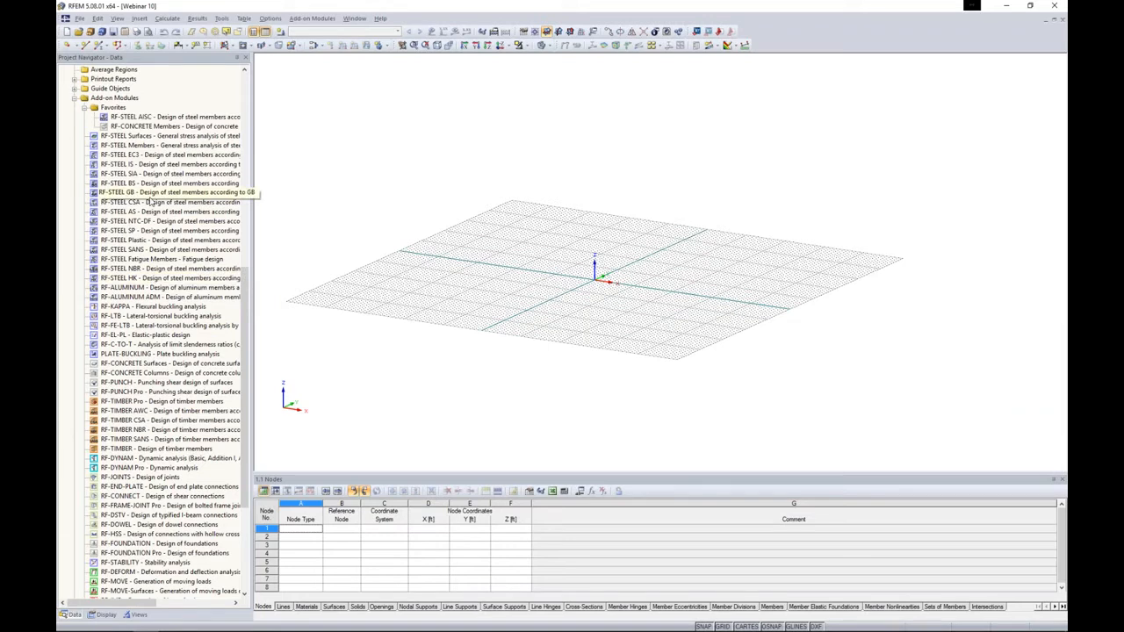
scroll(132, 421, down, 4)
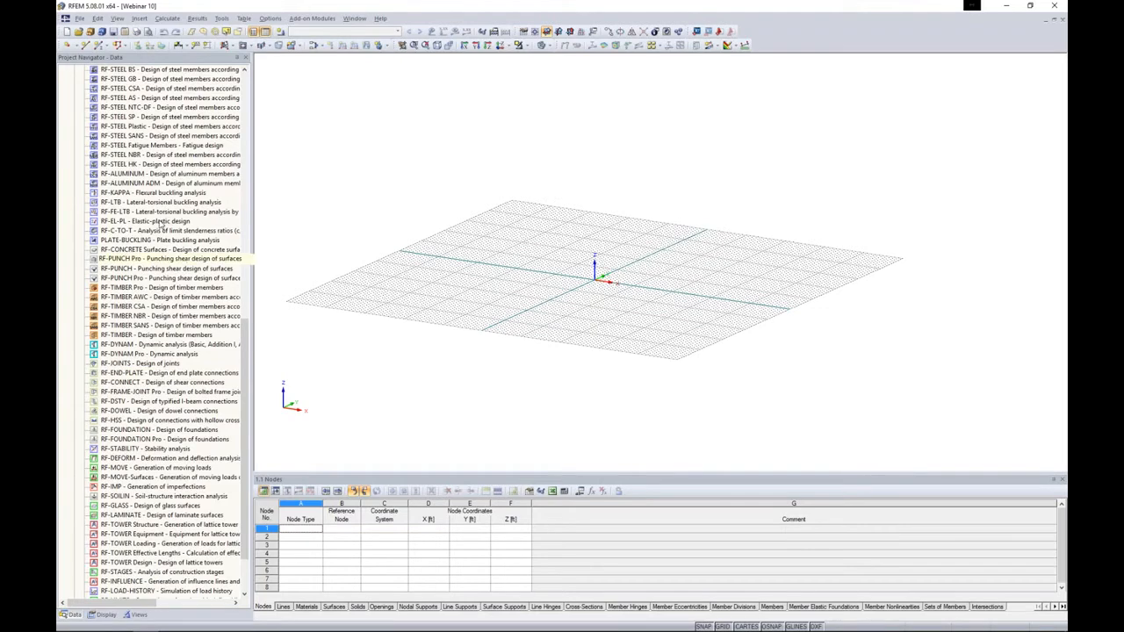
scroll(160, 376, up, 7)
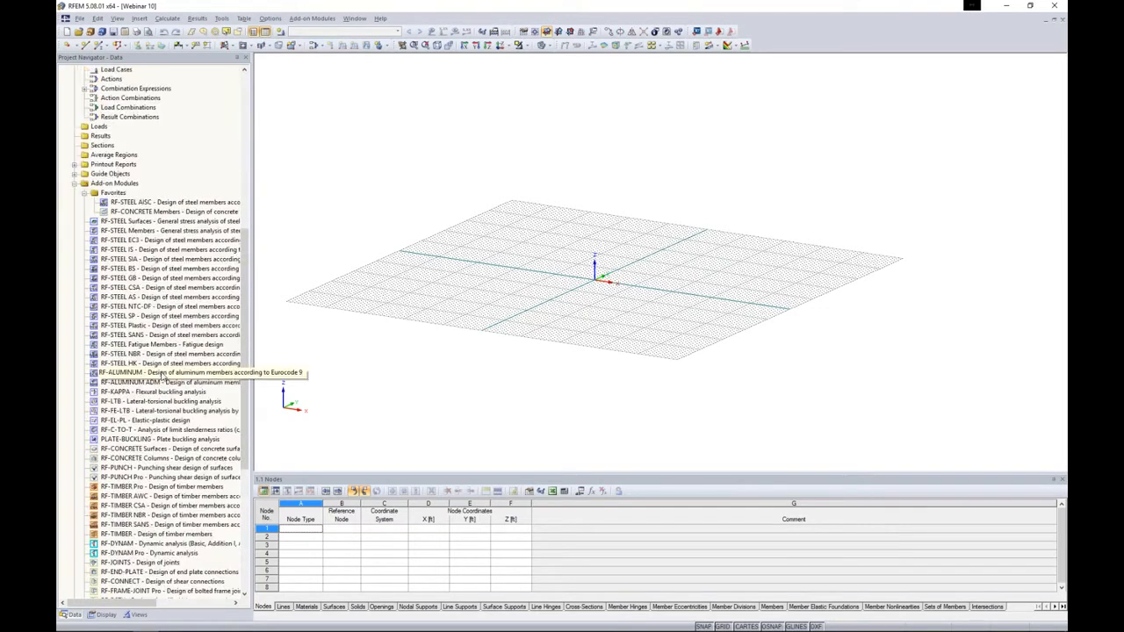
- Review the navigator's display options for loads and results and its user-defined views, finishing back at the model data tree
click(106, 614)
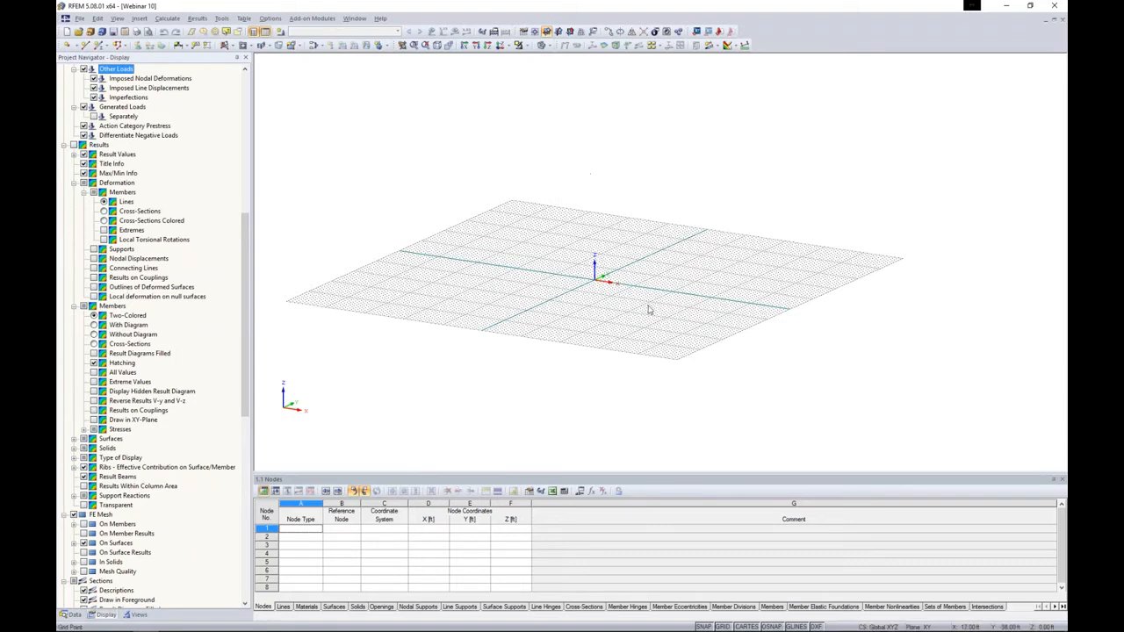
scroll(226, 369, up, 4)
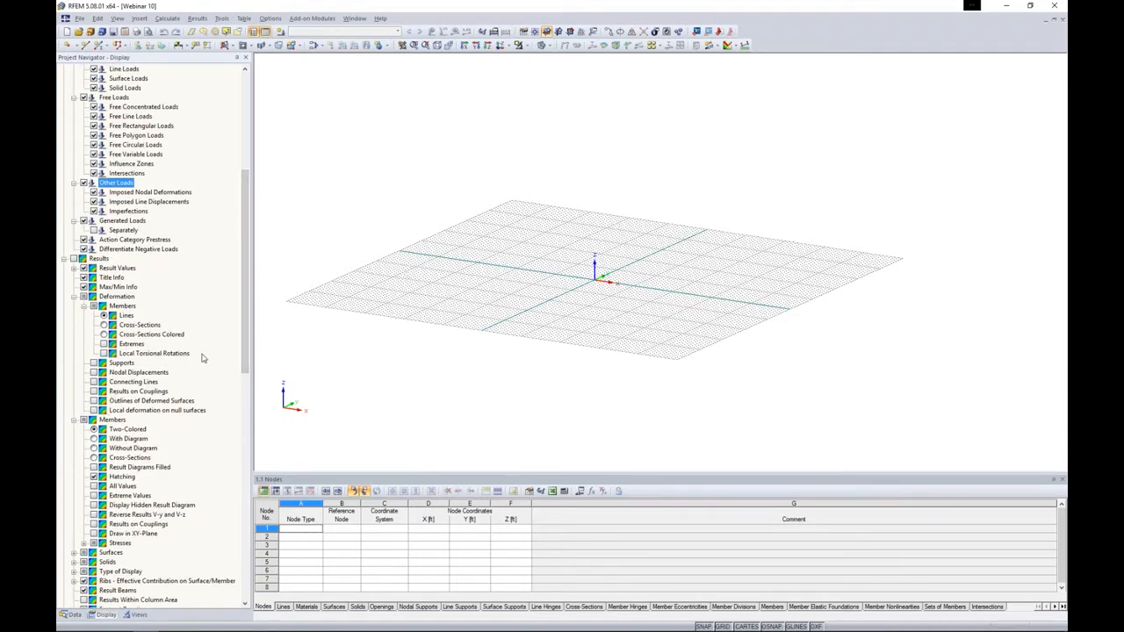
scroll(247, 299, up, 7)
scroll(249, 290, up, 1)
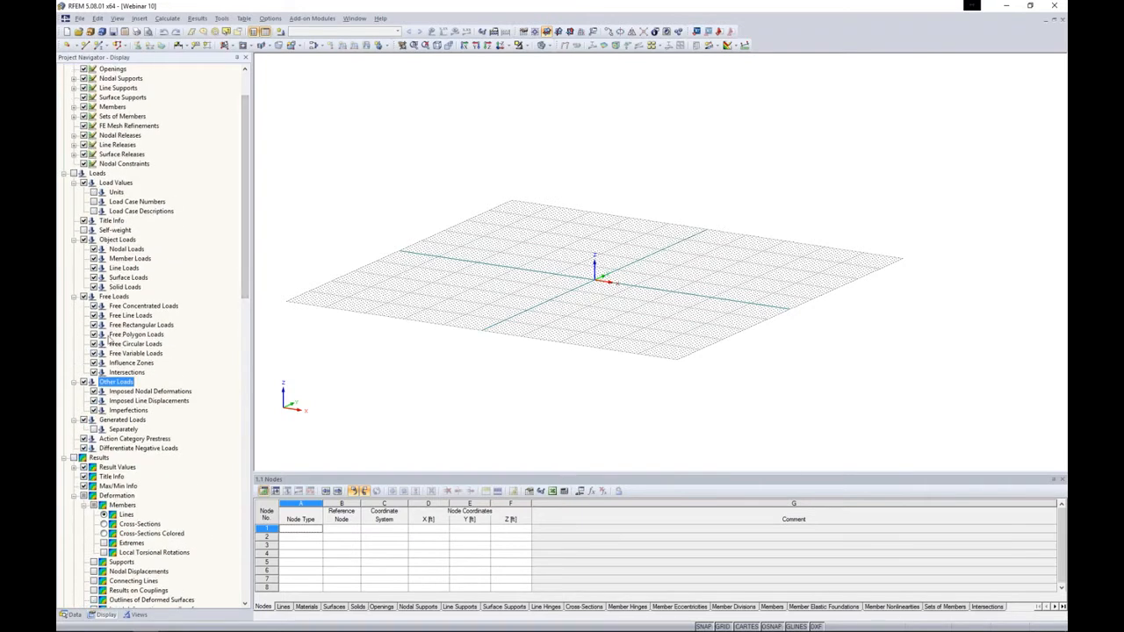
click(137, 615)
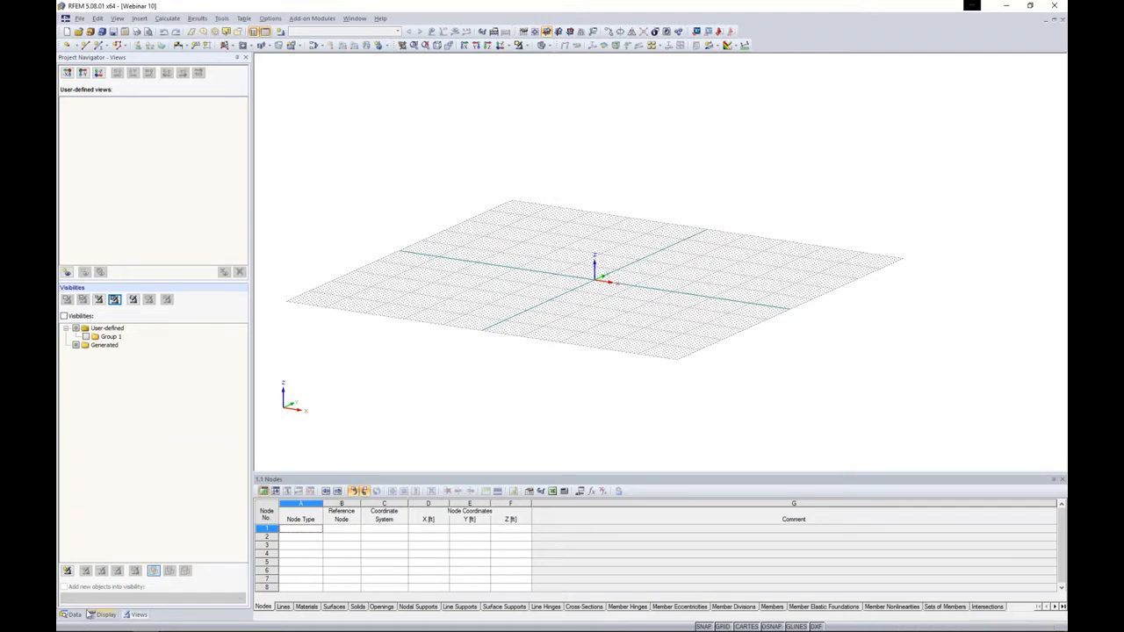
click(73, 615)
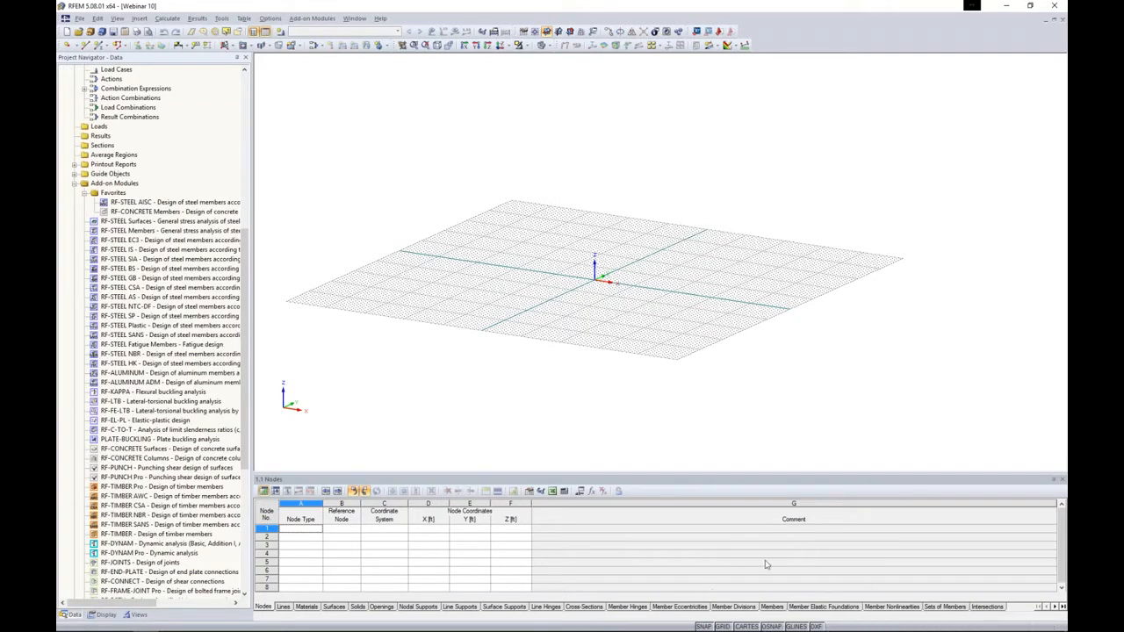
- Review the object snap settings, trying the partition points option
right_click(775, 627)
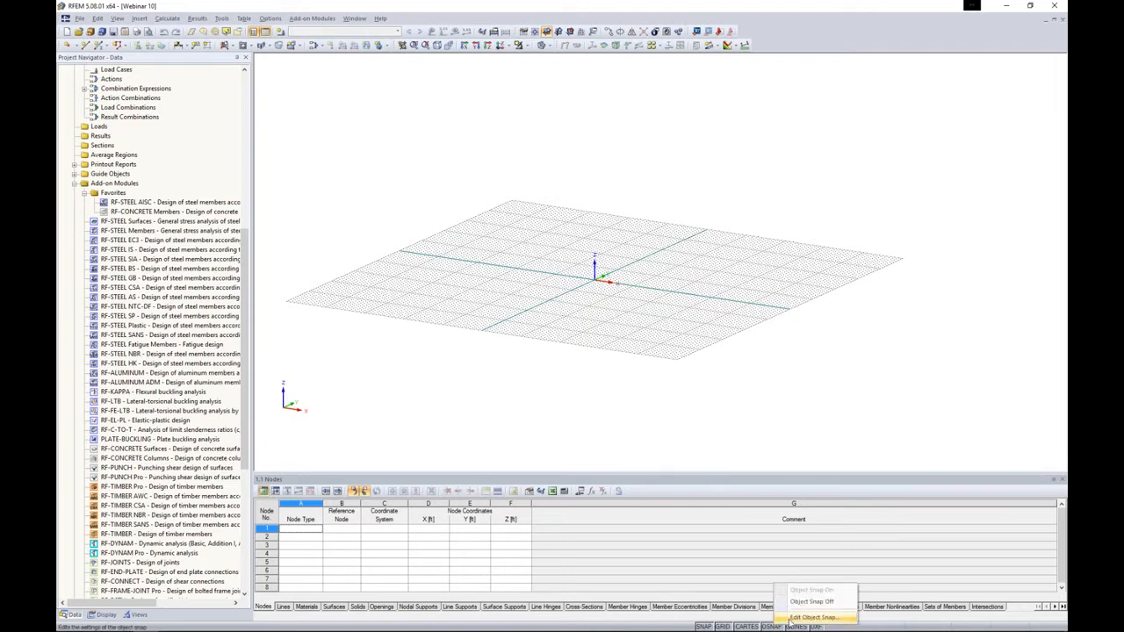
click(779, 617)
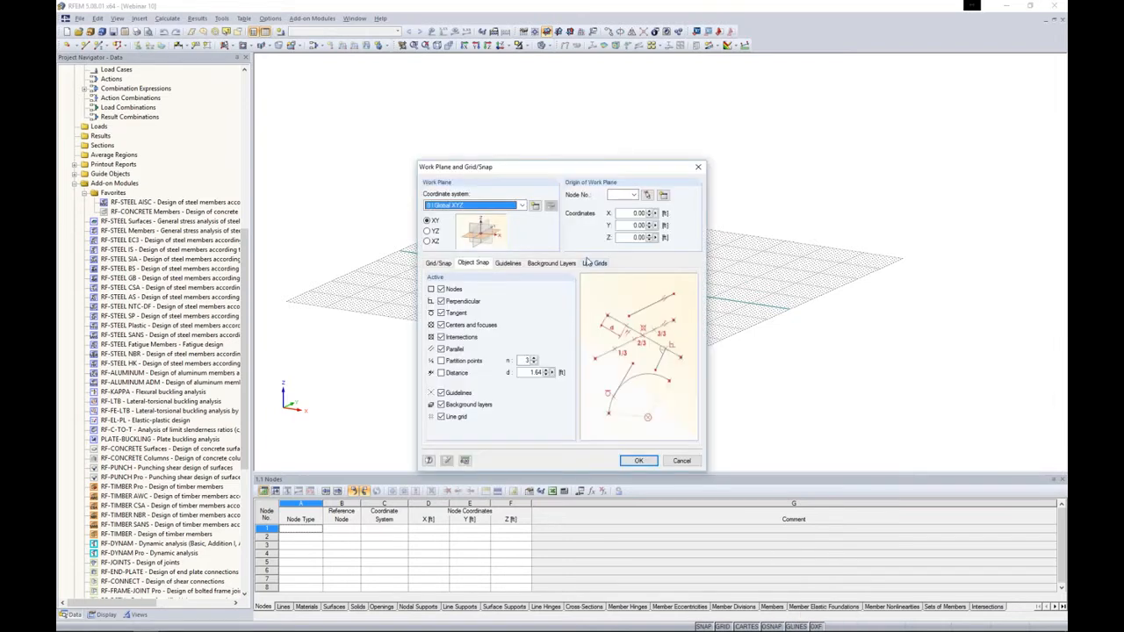
drag(587, 168, 602, 137)
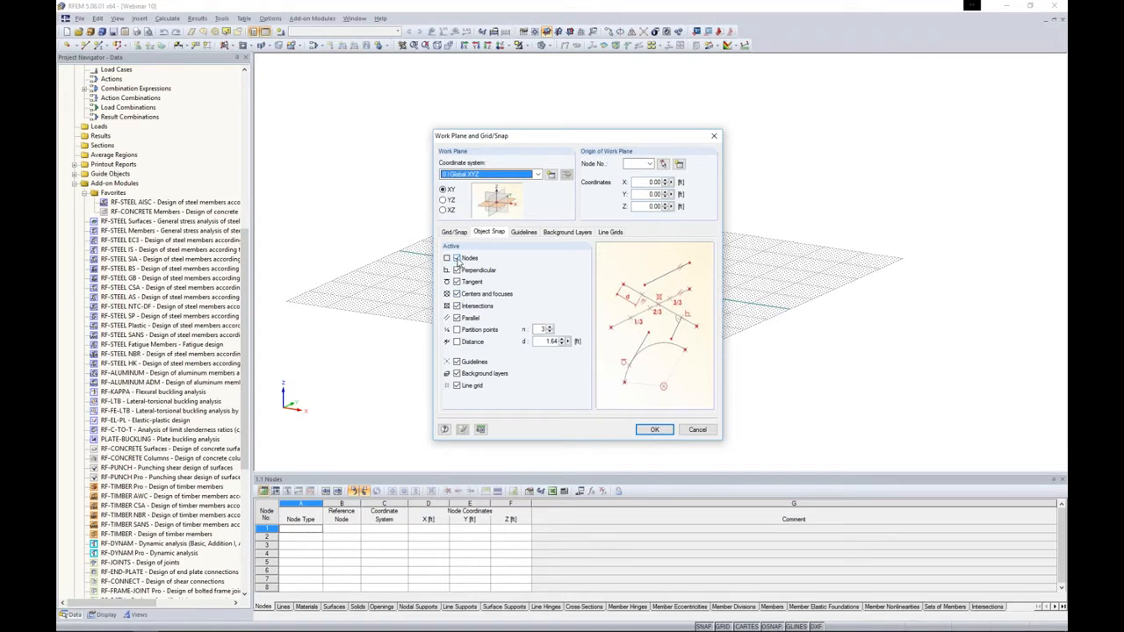
click(460, 332)
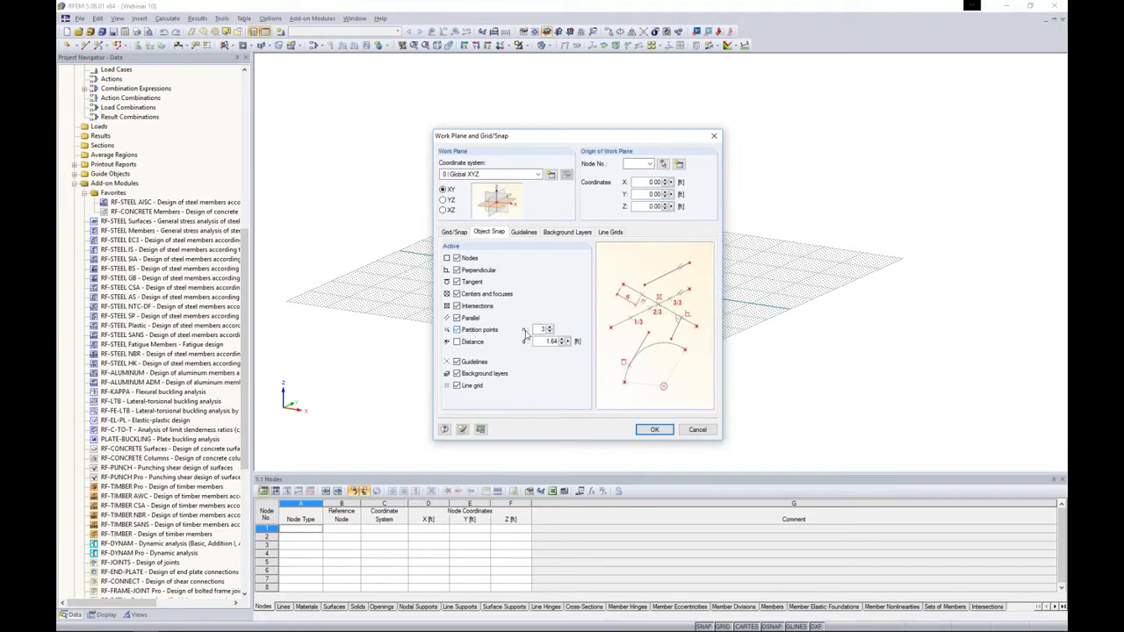
click(463, 332)
click(460, 331)
- Review the background layer settings and browse the DXF files available for import without loading one
click(555, 233)
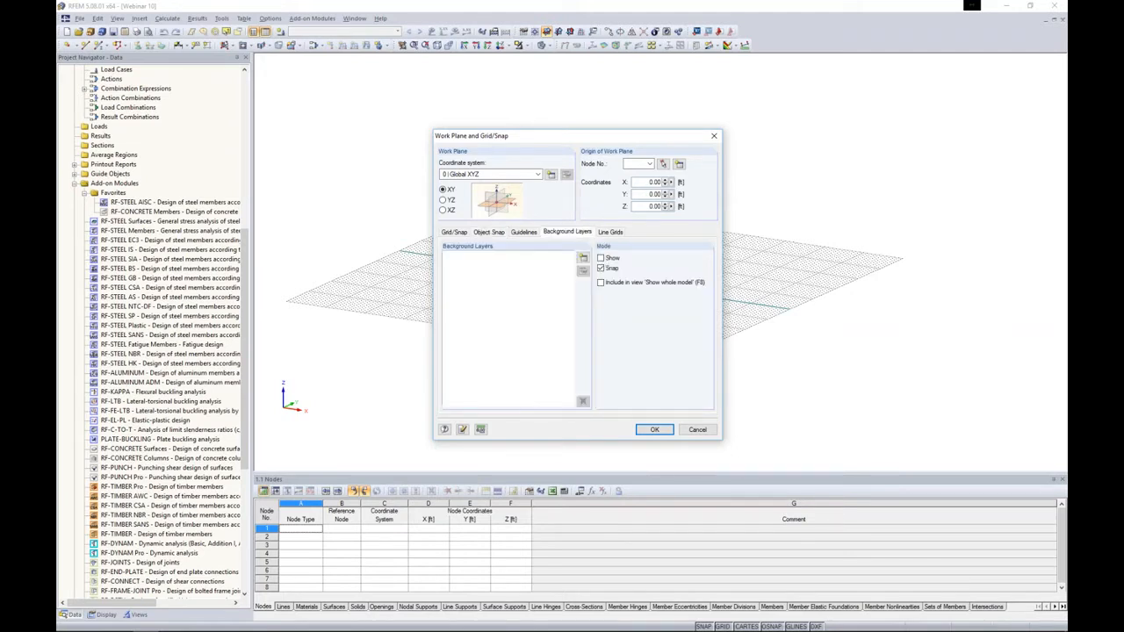
click(582, 257)
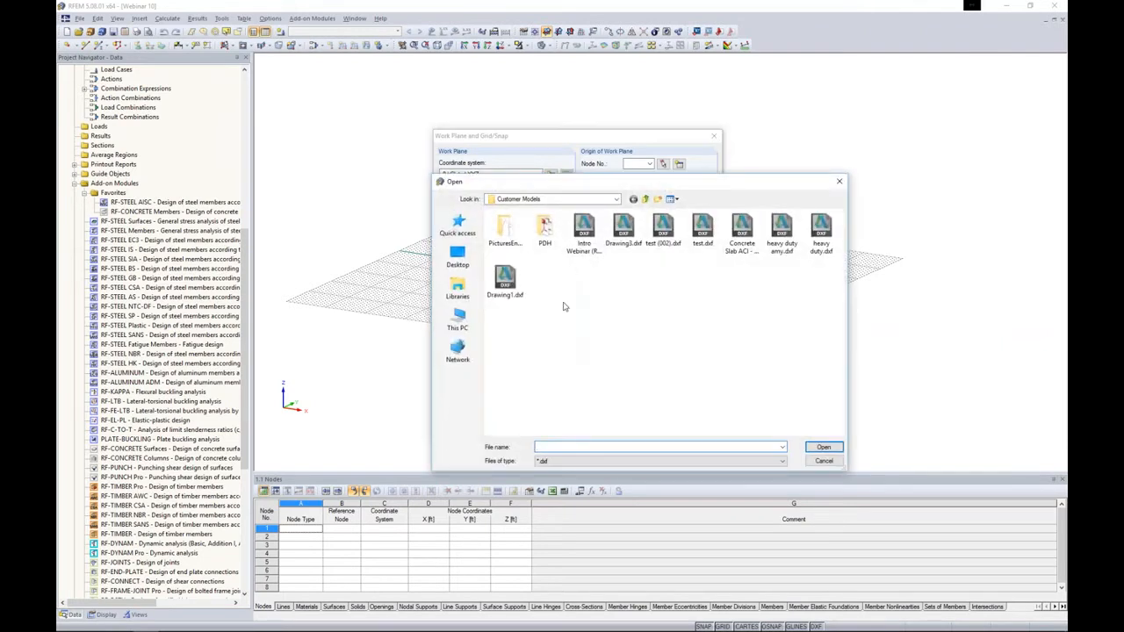
click(824, 461)
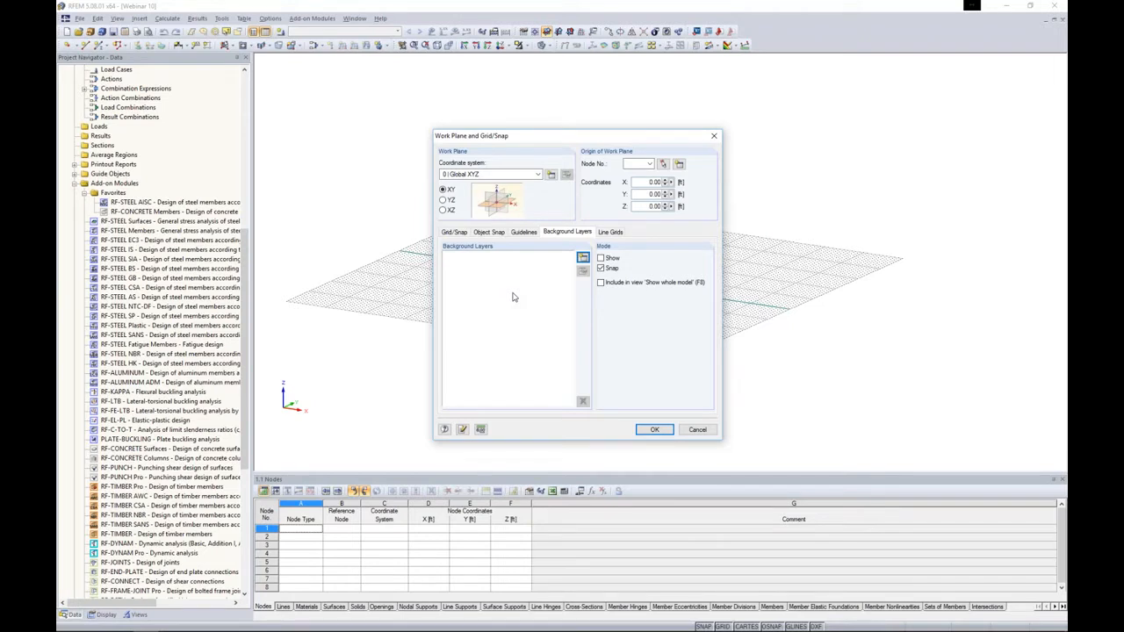
click(583, 258)
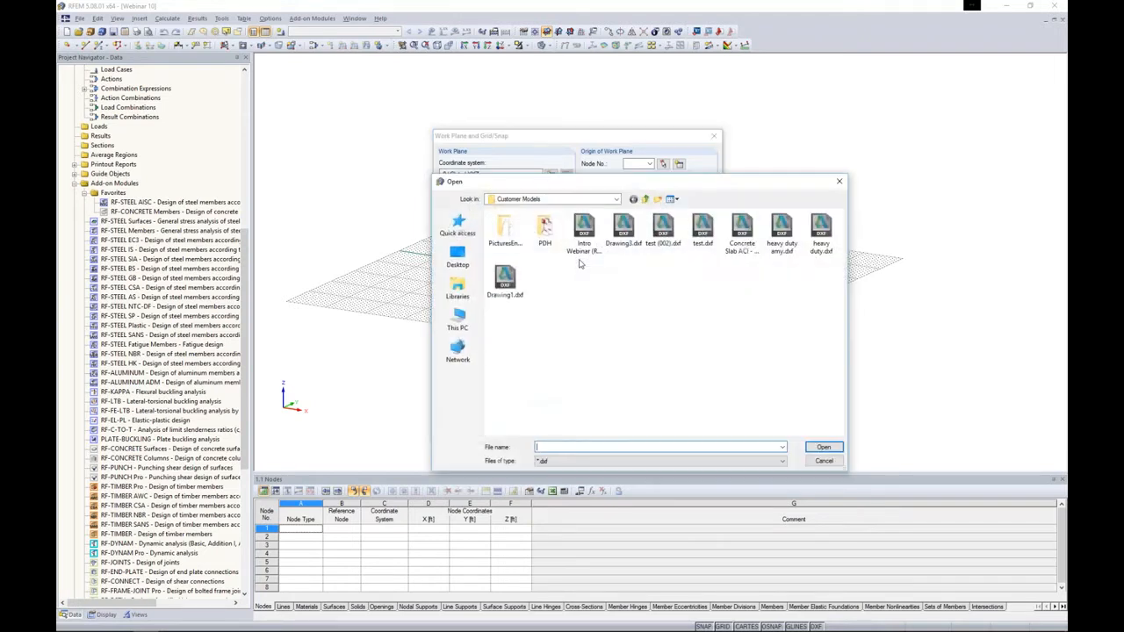
click(823, 461)
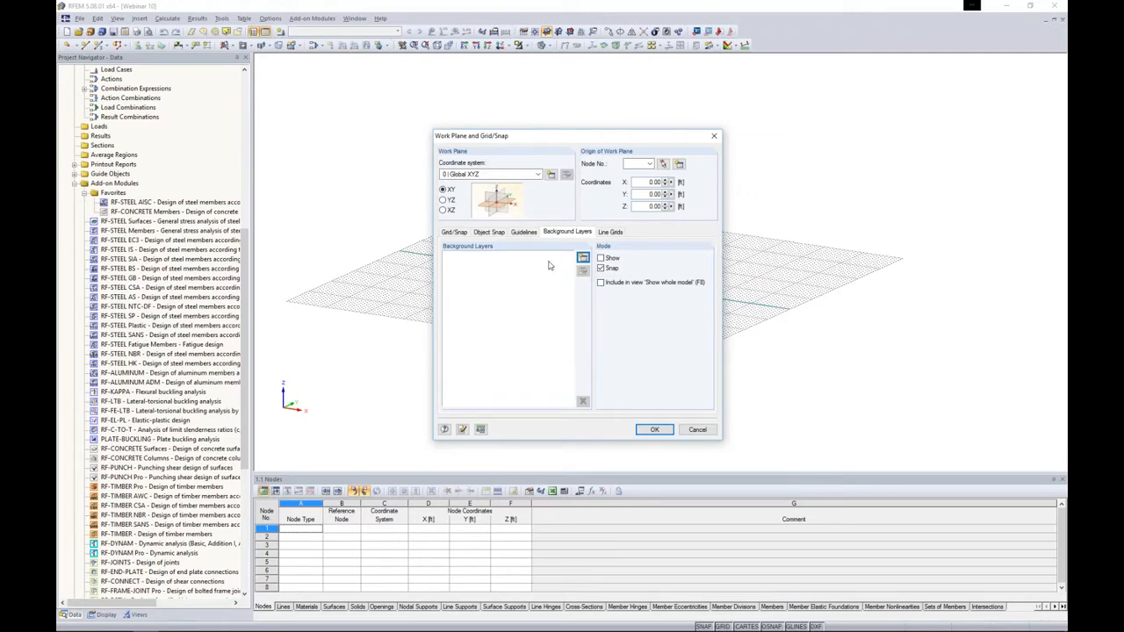
- Look at a new line grid's spherical, cylindrical and inclined types, and leave it without creating the grid
click(607, 233)
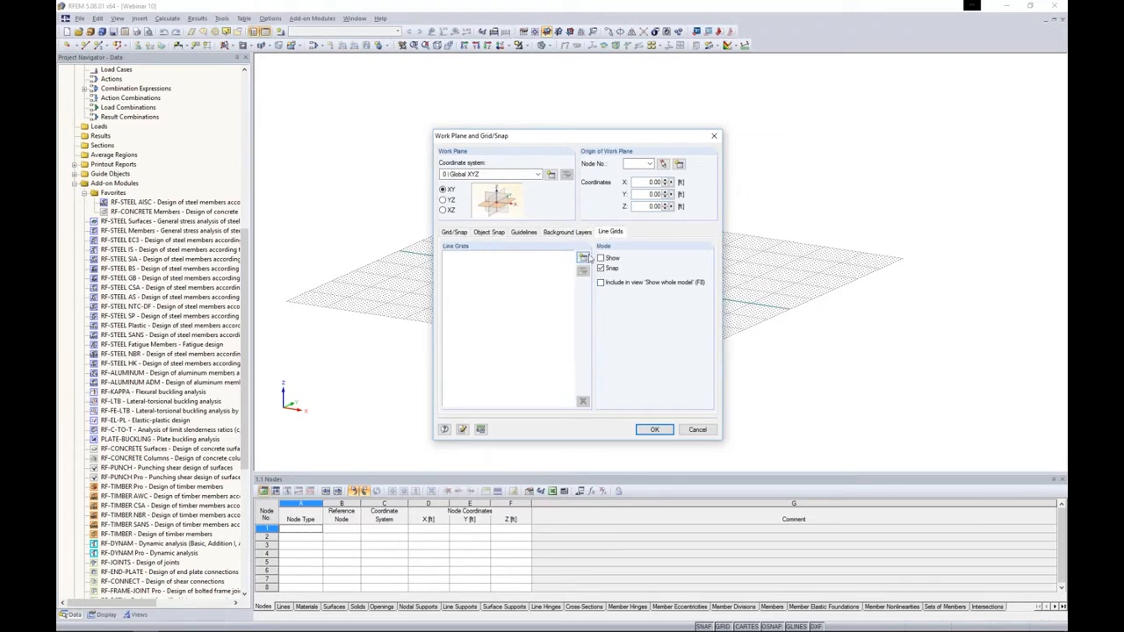
click(583, 259)
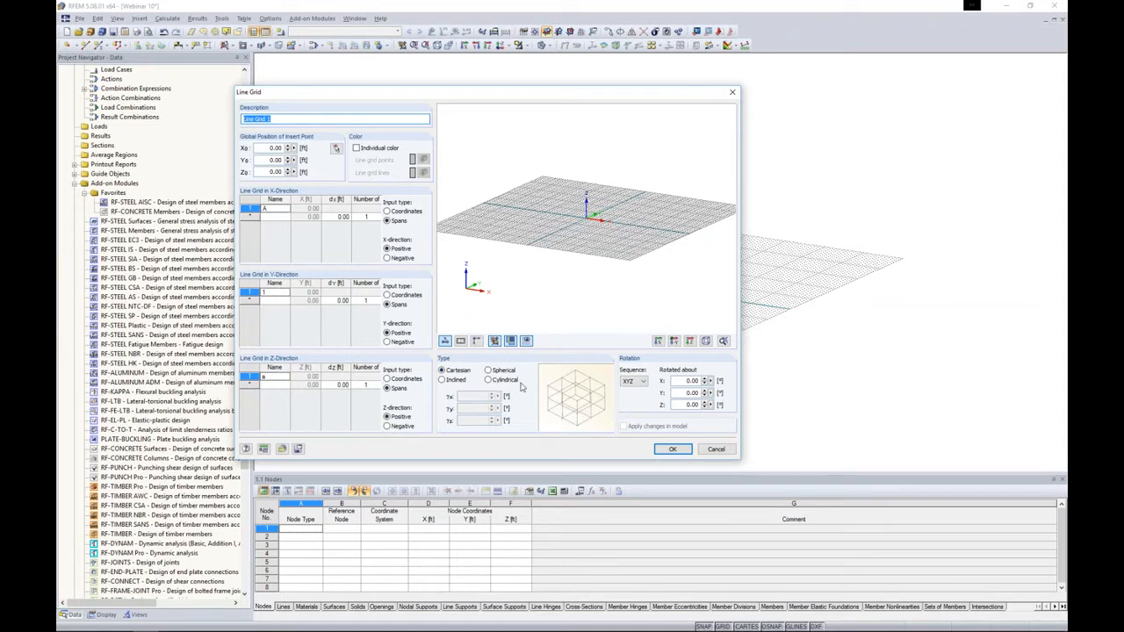
click(488, 371)
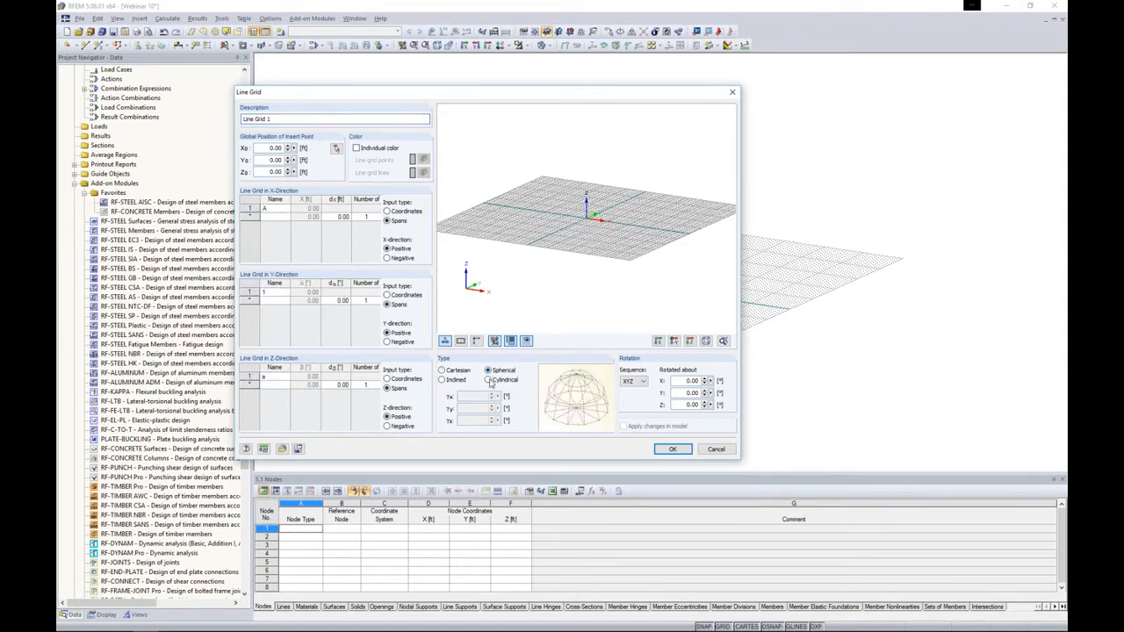
click(489, 380)
click(441, 380)
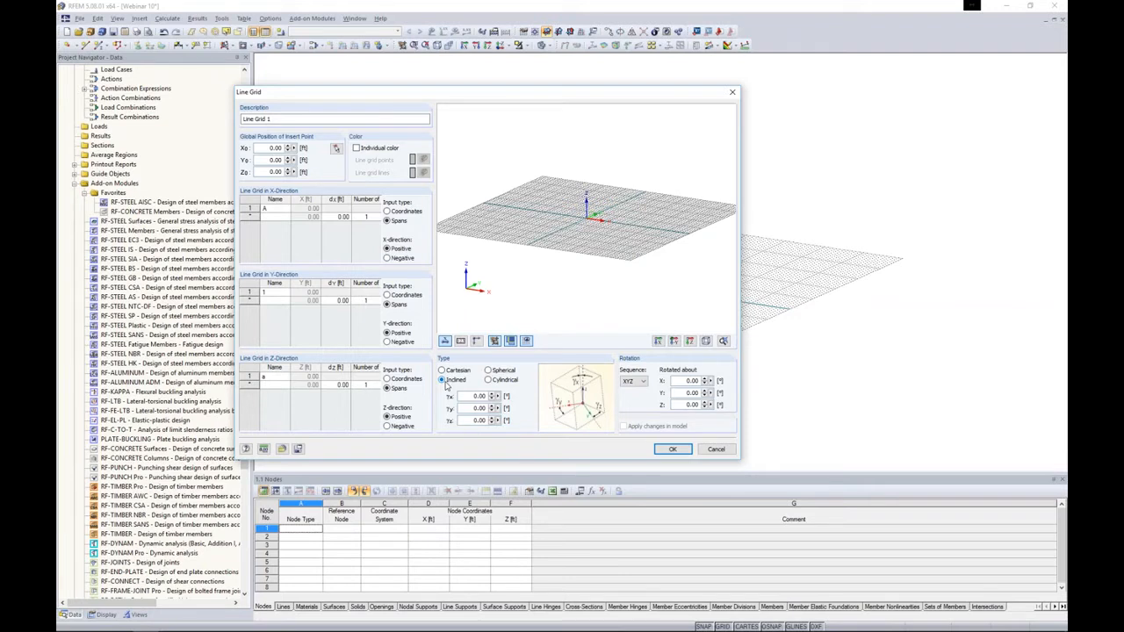
click(716, 450)
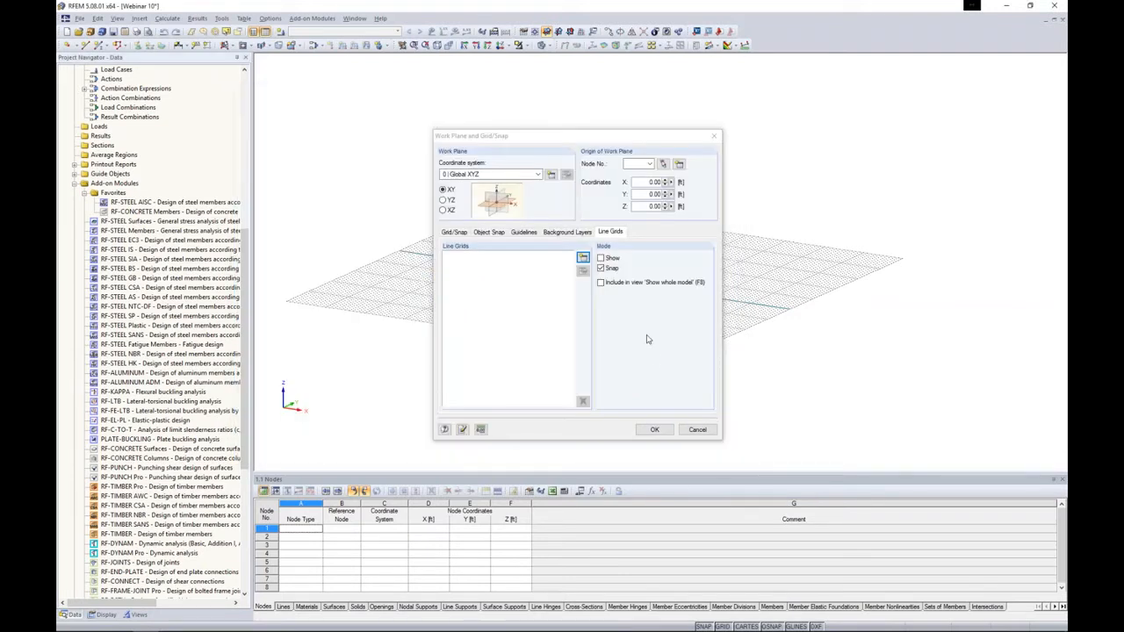
- Review the work plane grid settings, including polar type and dynamic sizing to the model, and discard the changes
click(454, 233)
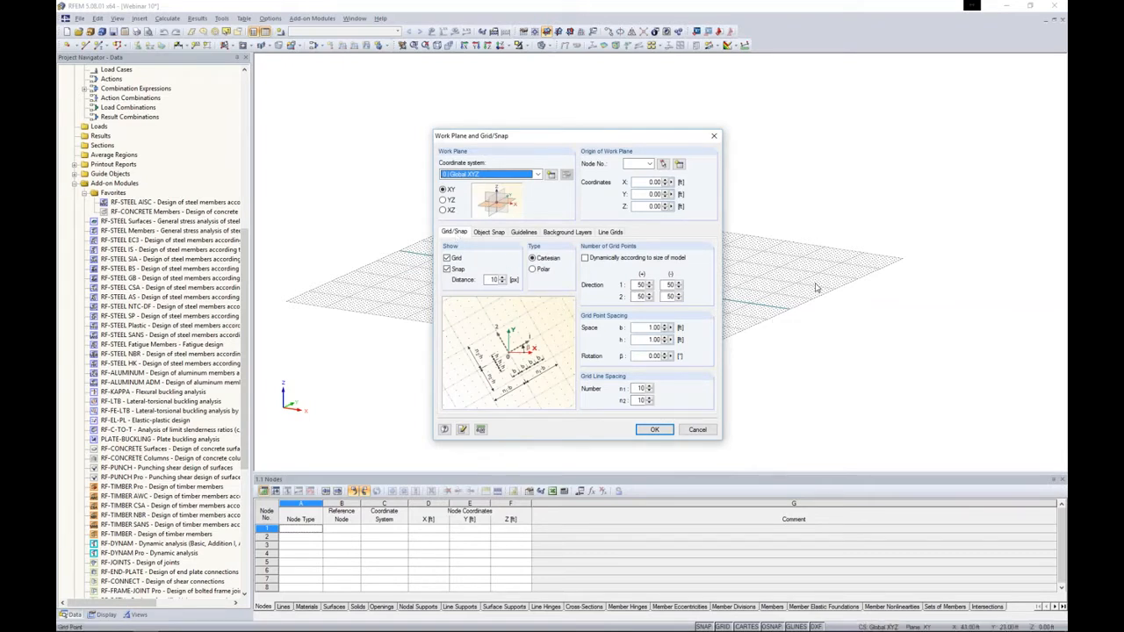
click(533, 270)
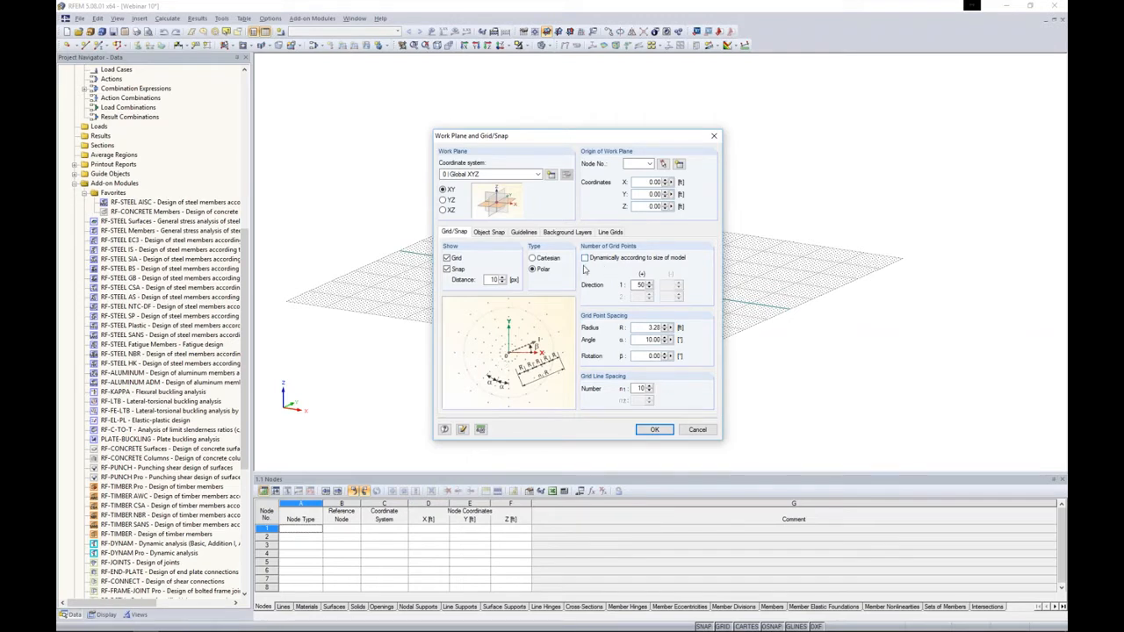
click(533, 258)
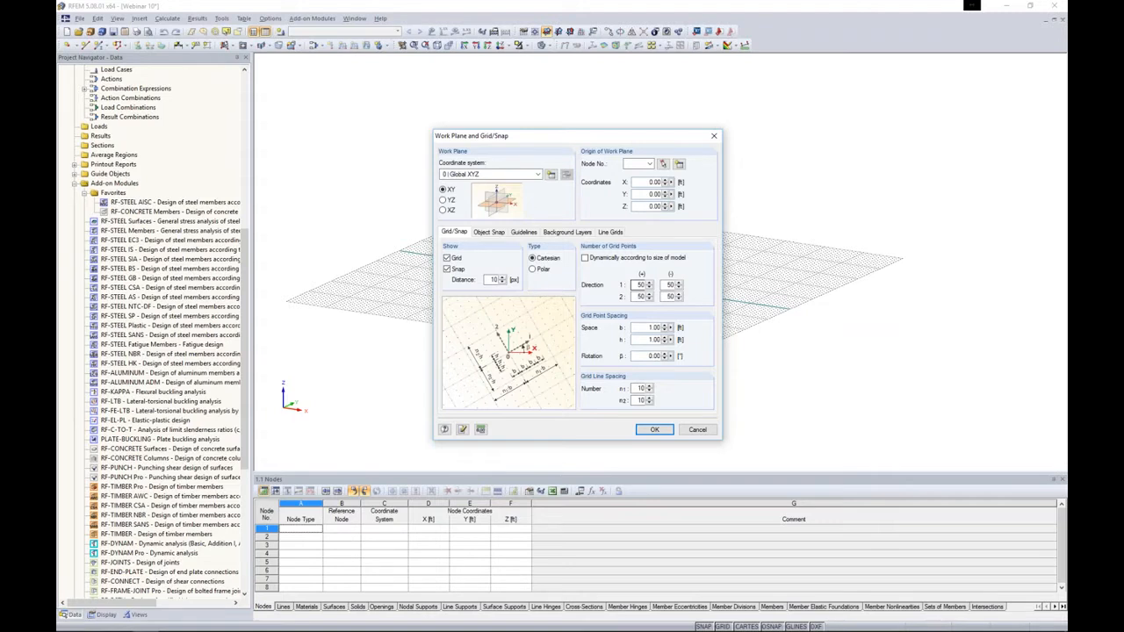
click(585, 258)
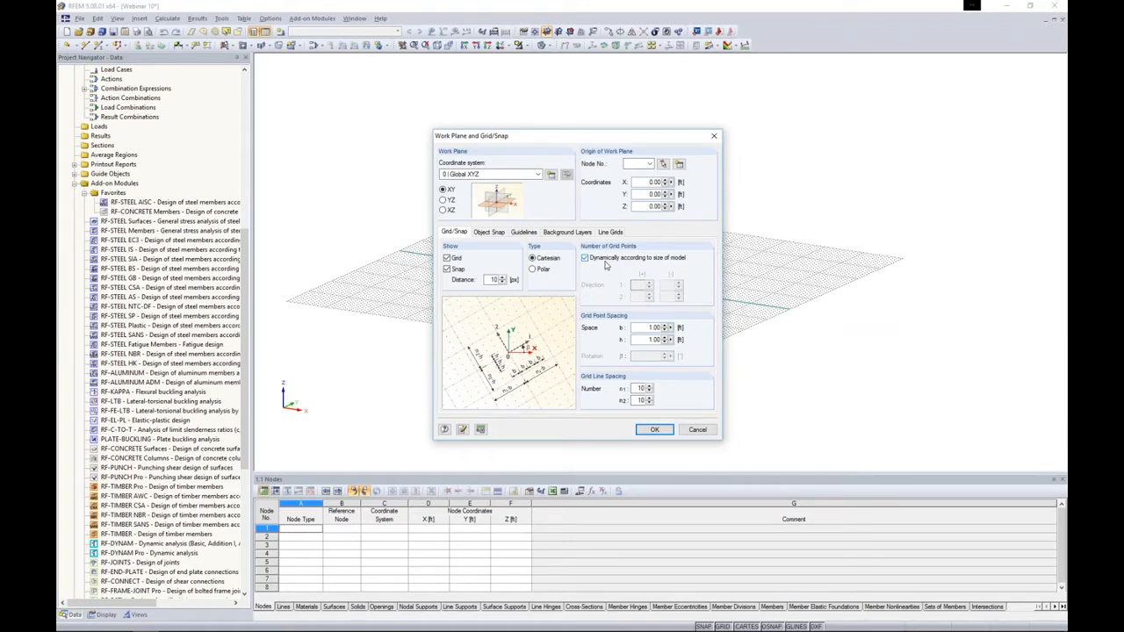
click(585, 258)
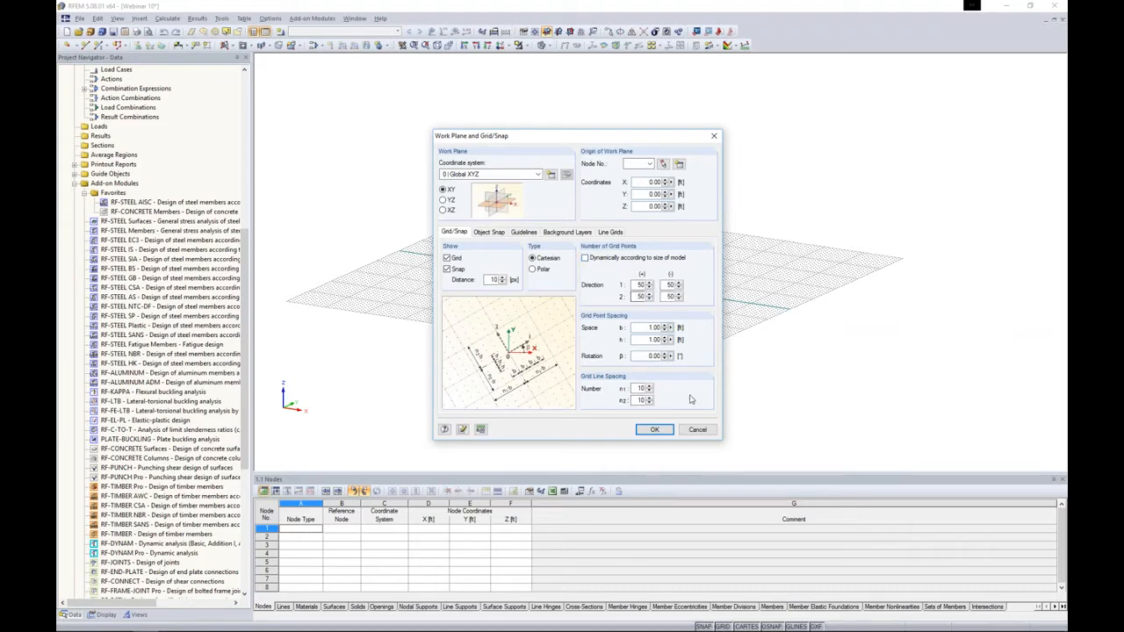
click(697, 431)
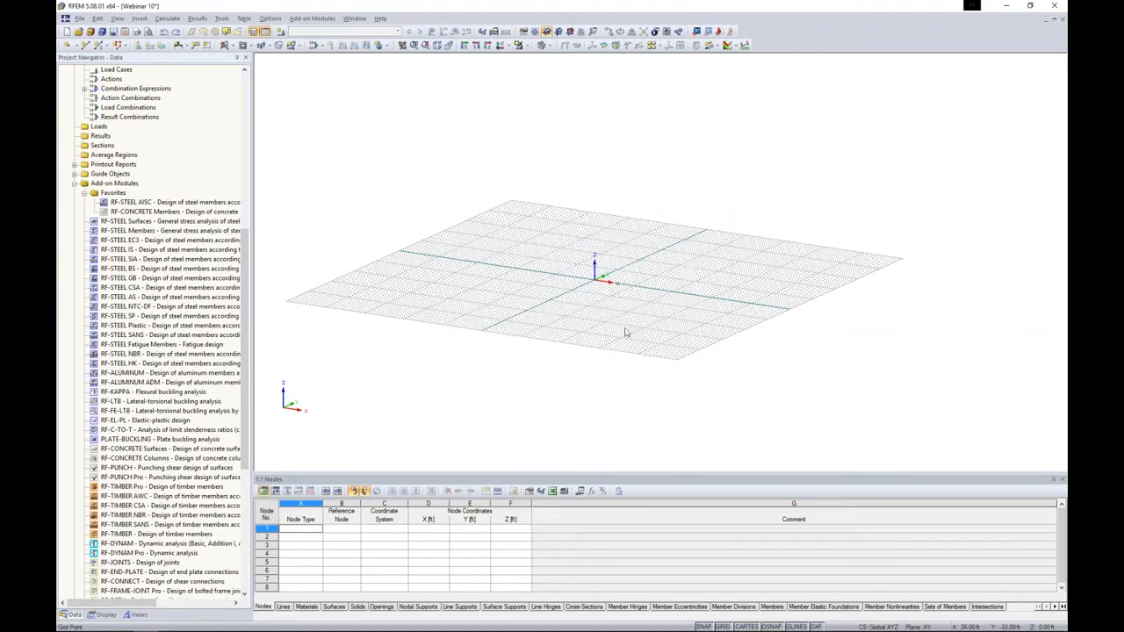
- Start a new member, review the available member types and keep Beam as the type
middle_drag(612, 305, 609, 326)
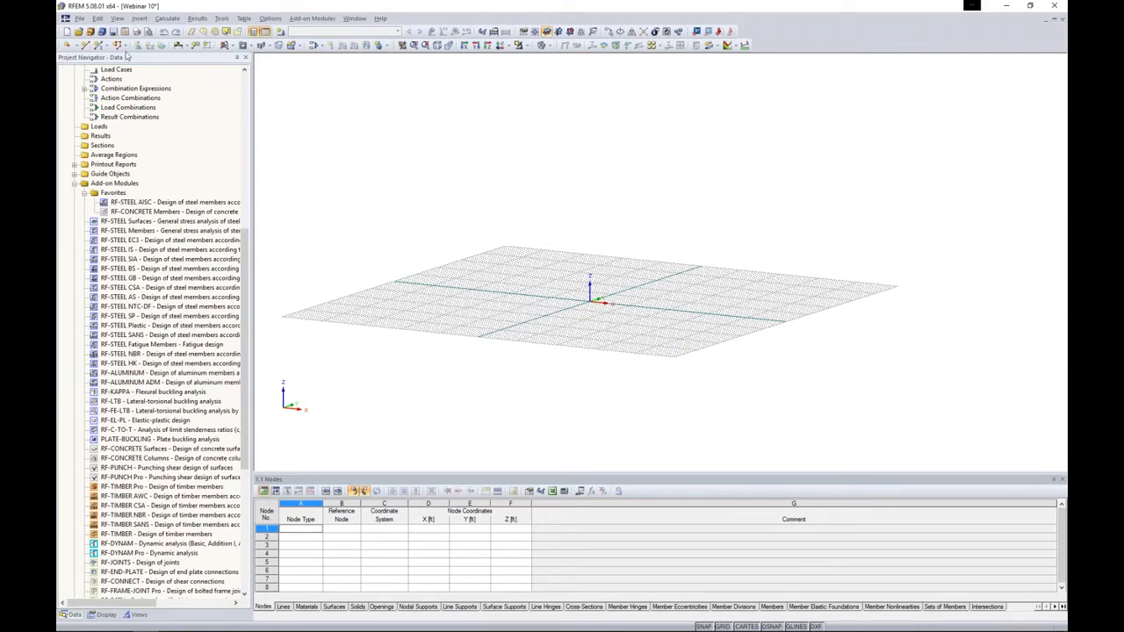
click(100, 45)
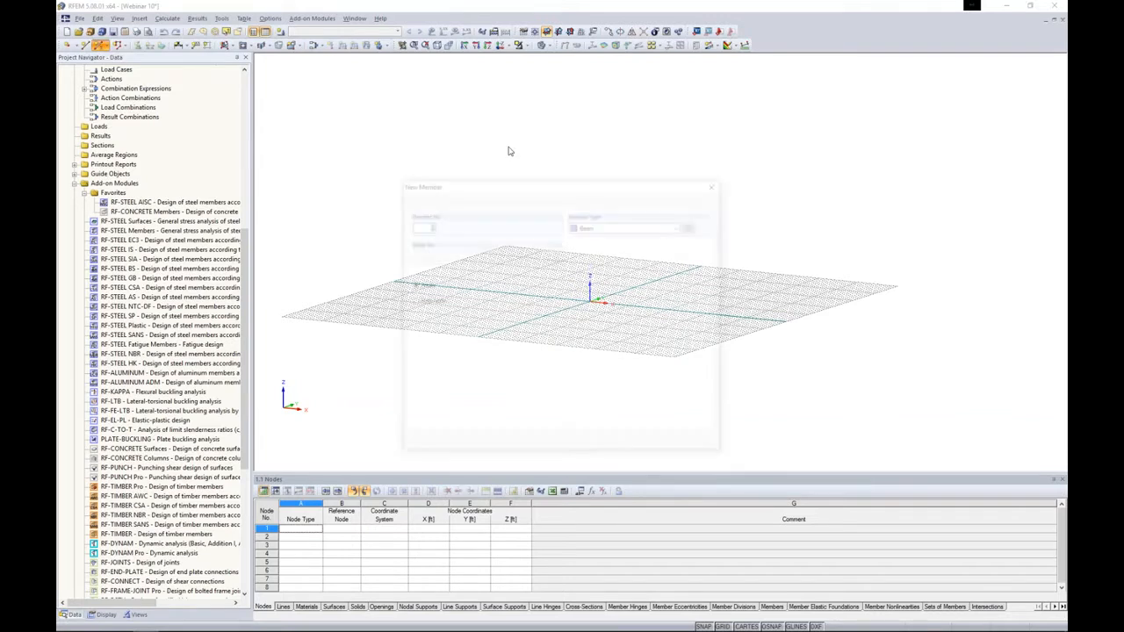
drag(613, 183, 629, 121)
click(637, 162)
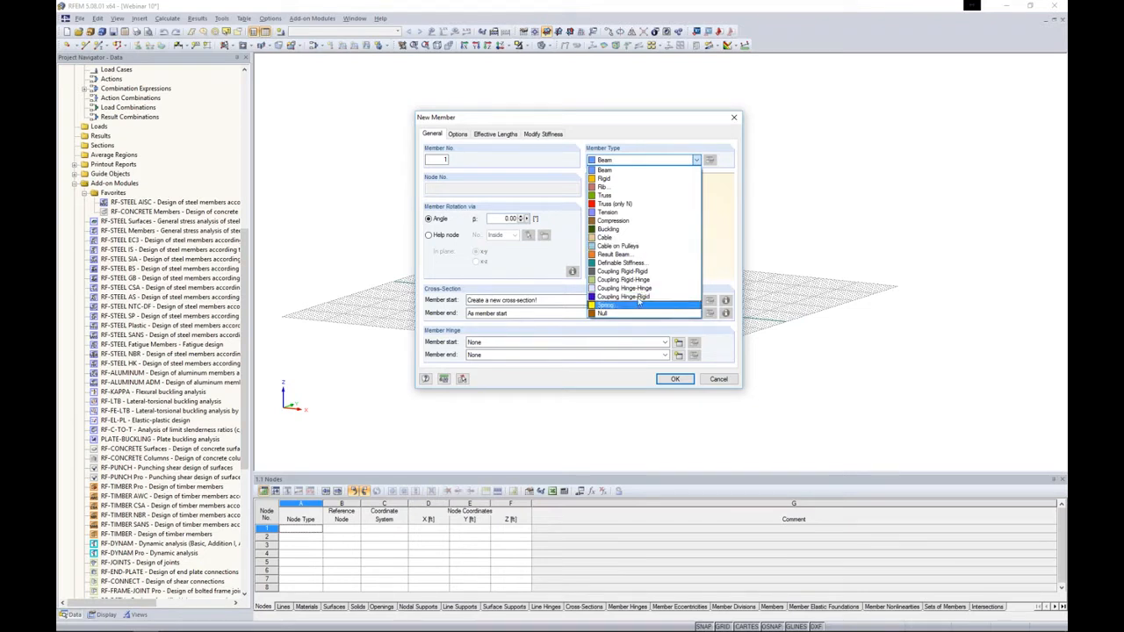
click(621, 172)
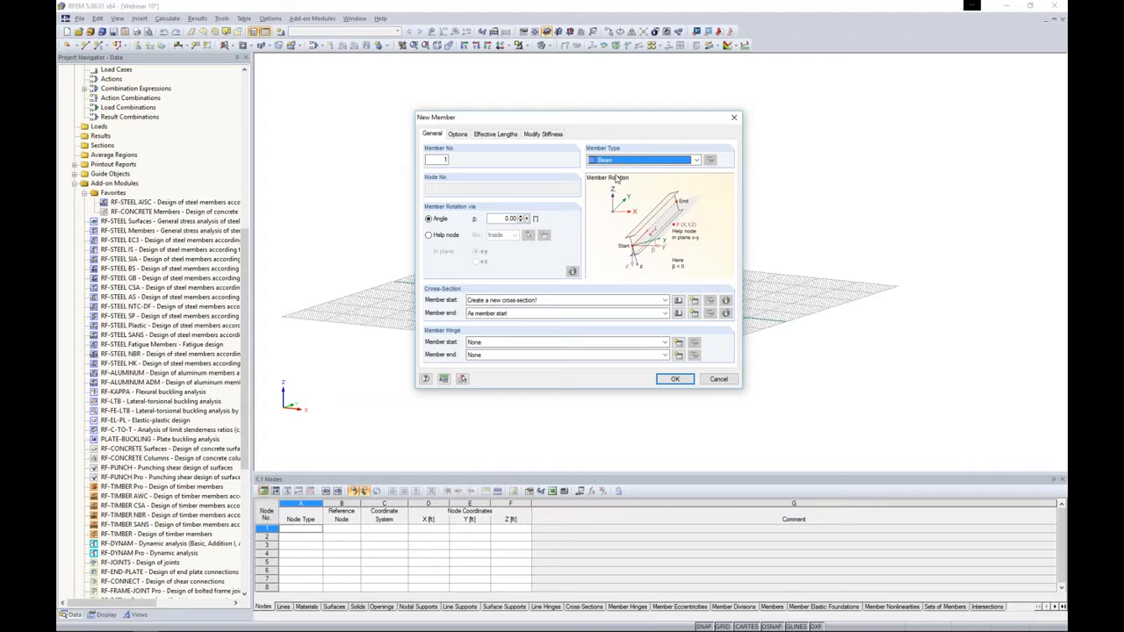
- Open the rolled I-sections in the cross-section library for the member start
click(679, 301)
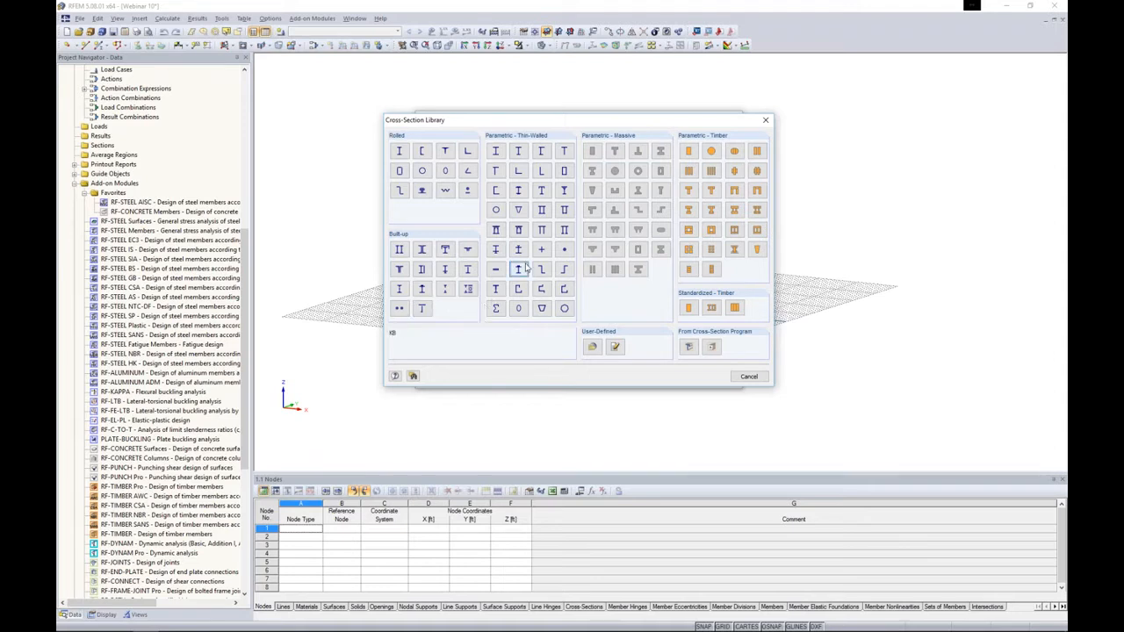
click(541, 289)
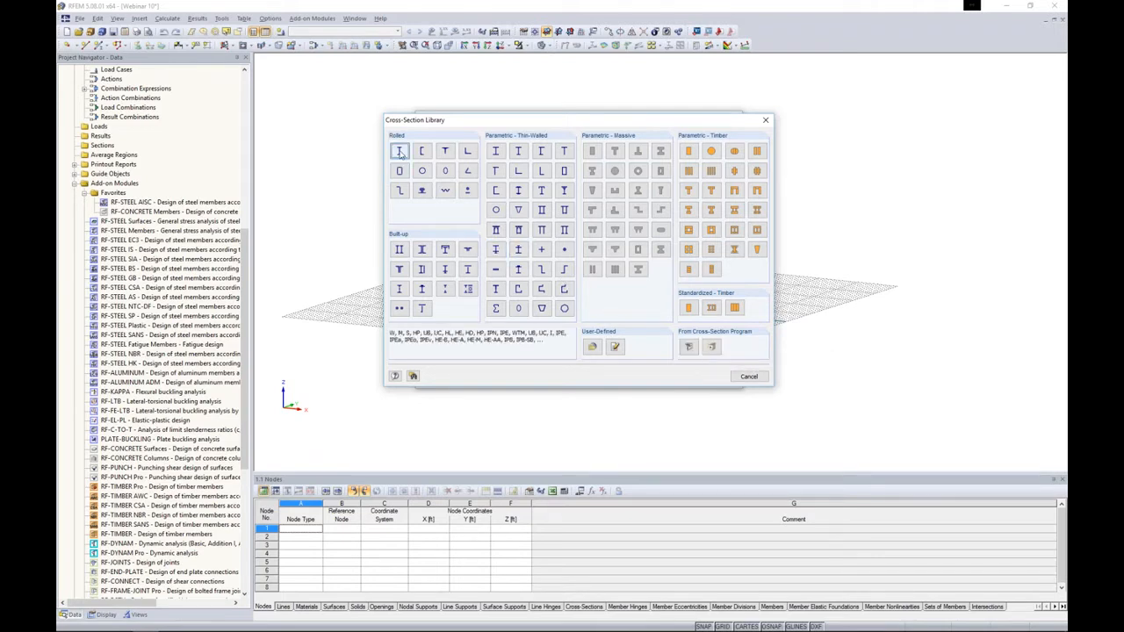
key(Escape)
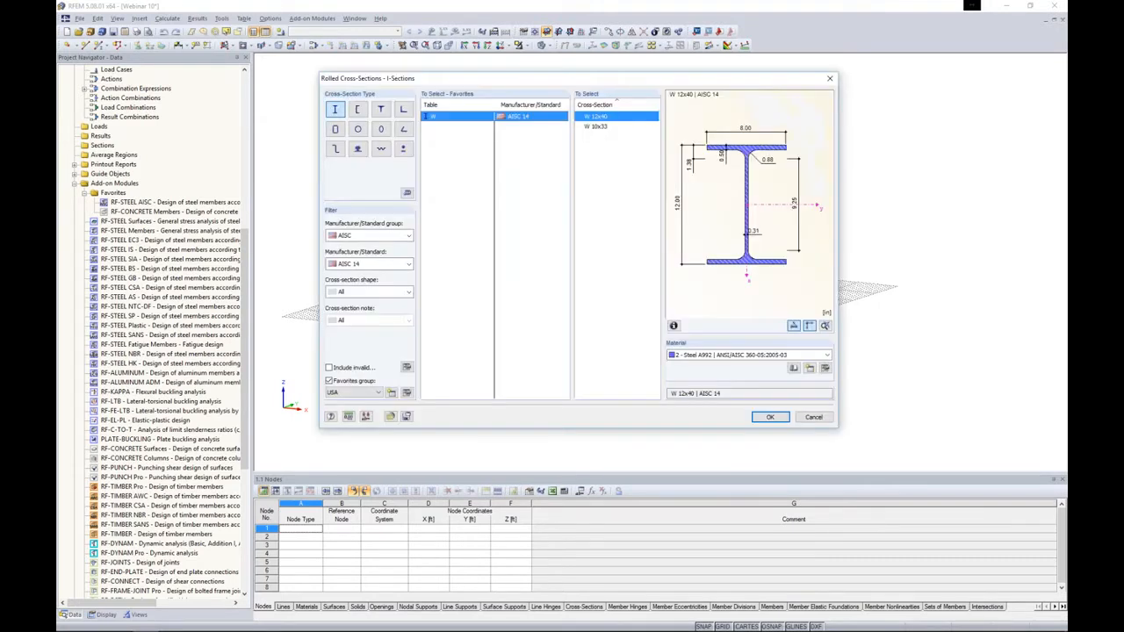
- Browse the full list of AISC 14 W sections and the manufacturer groups, and restore the USA favorites filter
click(329, 380)
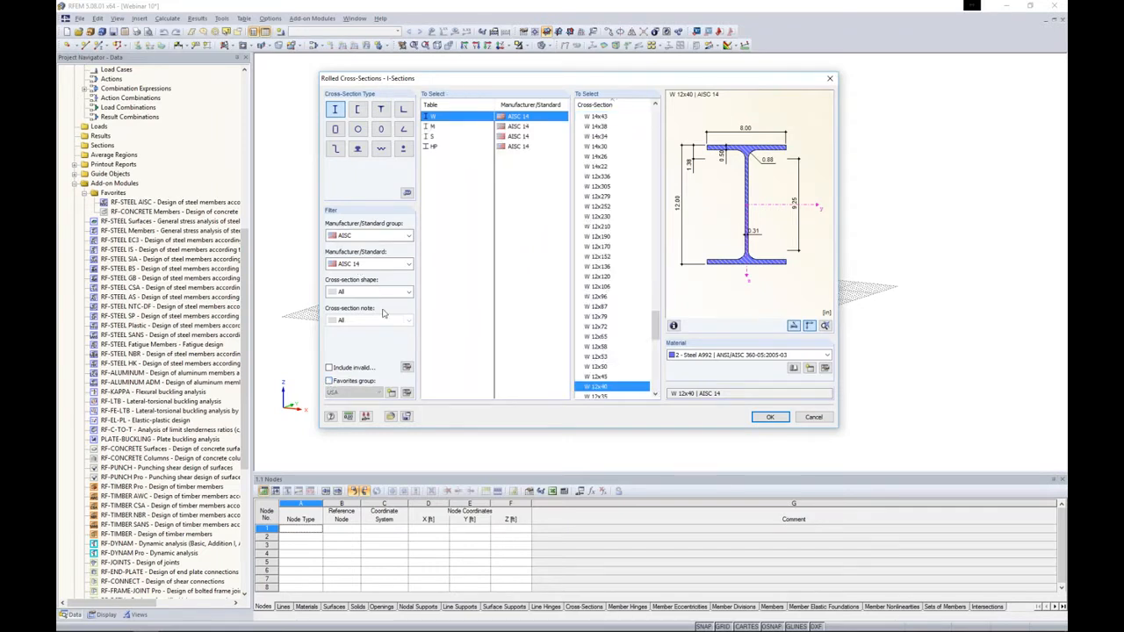
click(356, 236)
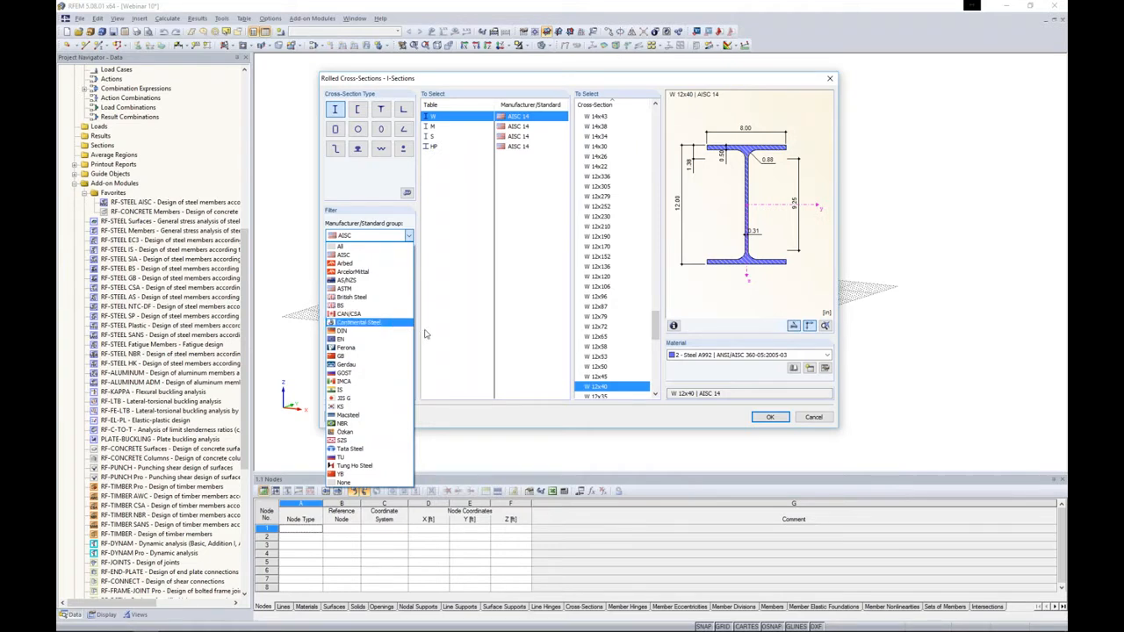
click(344, 255)
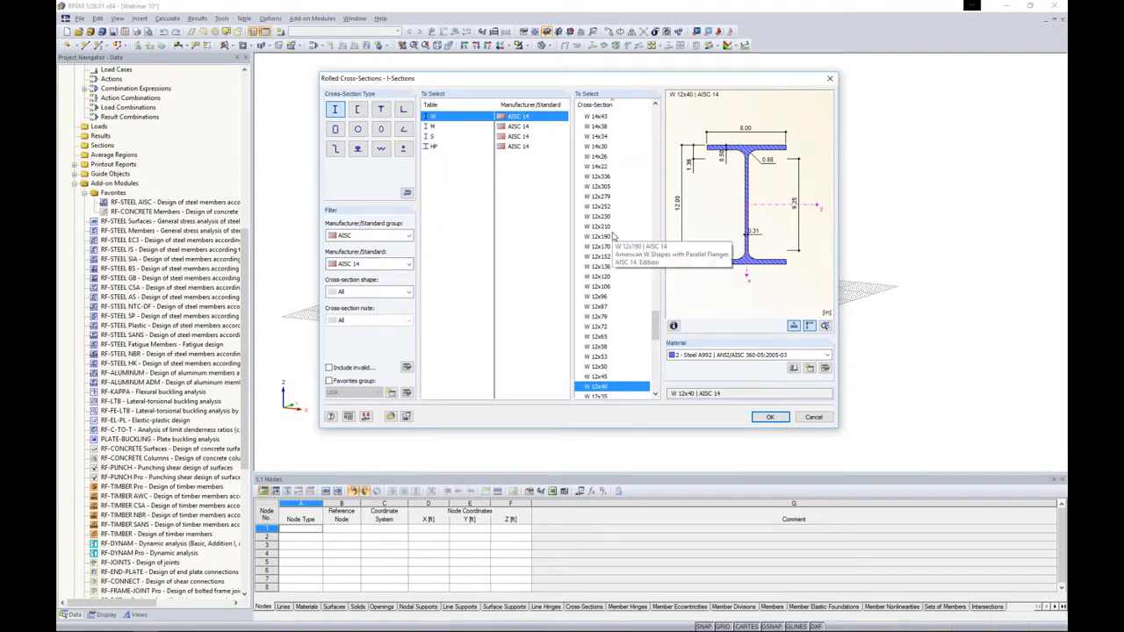
drag(656, 318, 654, 284)
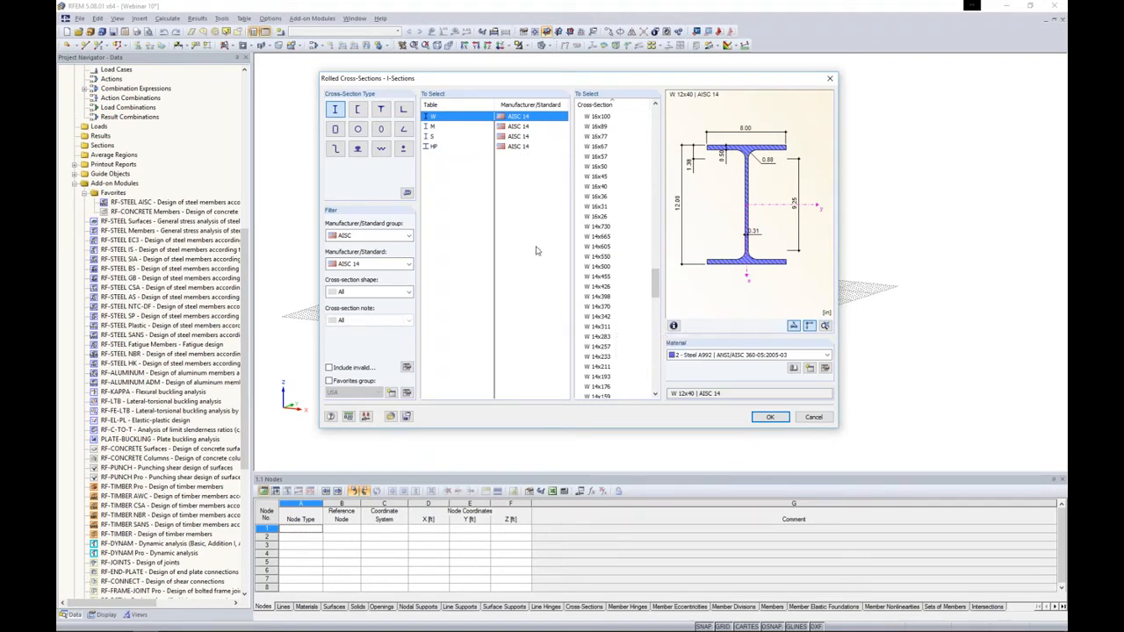
drag(654, 272, 653, 339)
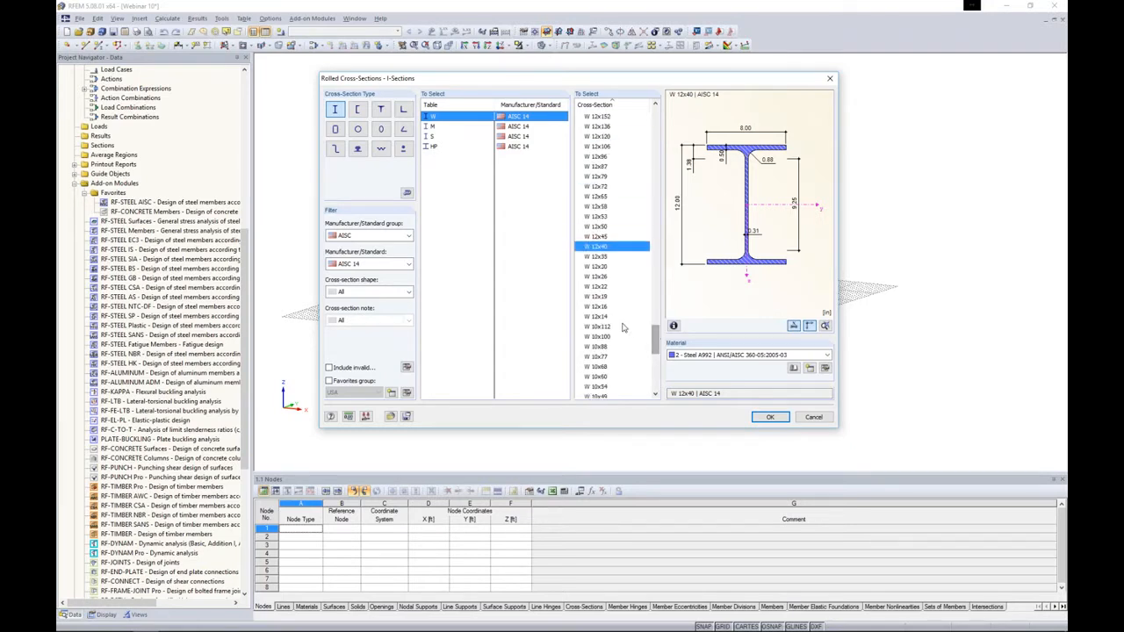
click(329, 382)
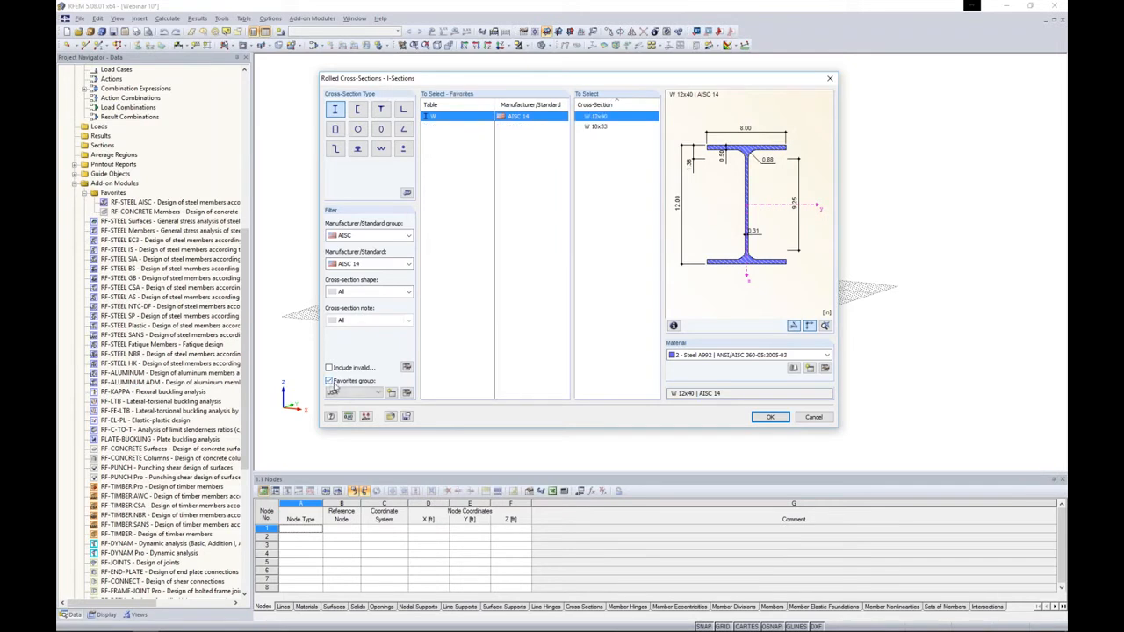
- Try adding W 44x230, W 40x593 and W 40x503 to the USA favorites group, and remove them again
click(406, 392)
click(579, 147)
click(579, 157)
click(580, 167)
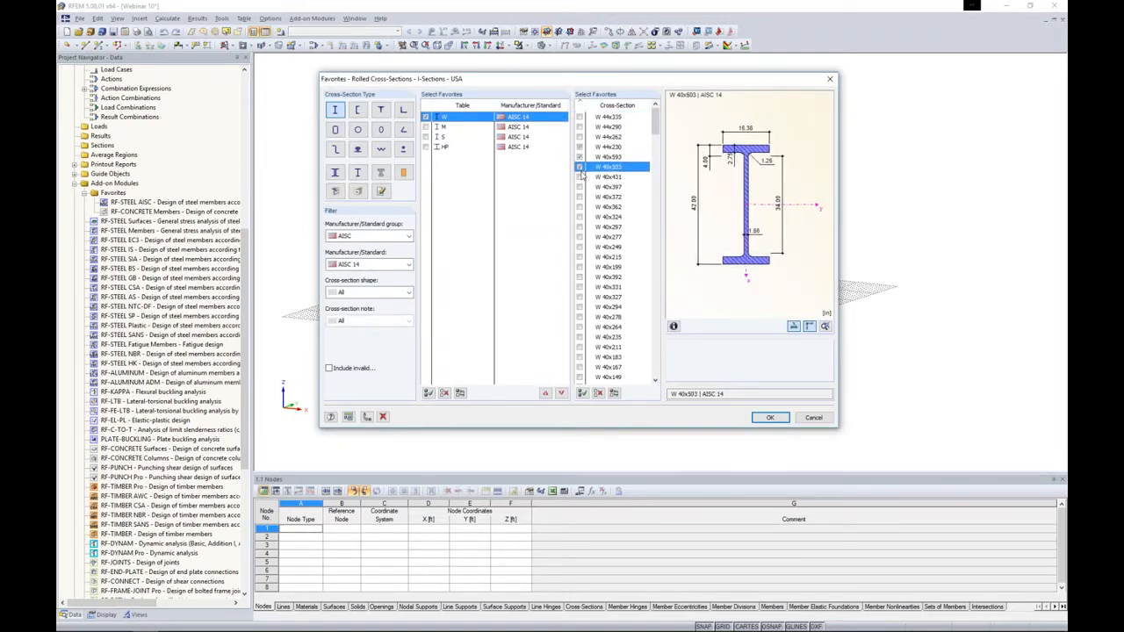
click(579, 167)
click(580, 157)
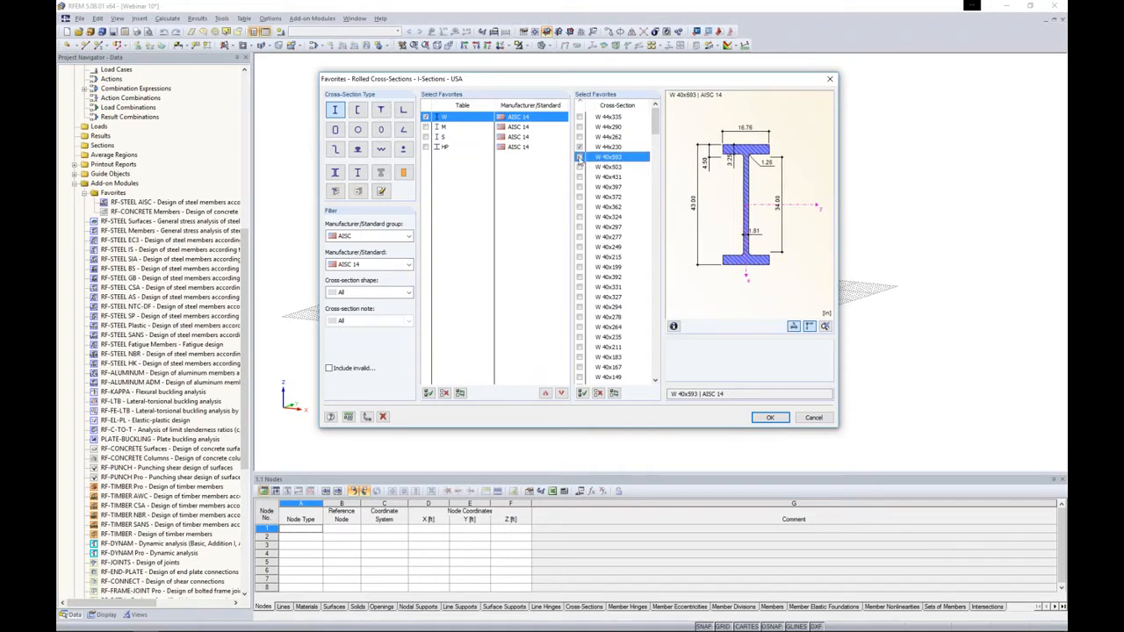
click(580, 148)
click(770, 417)
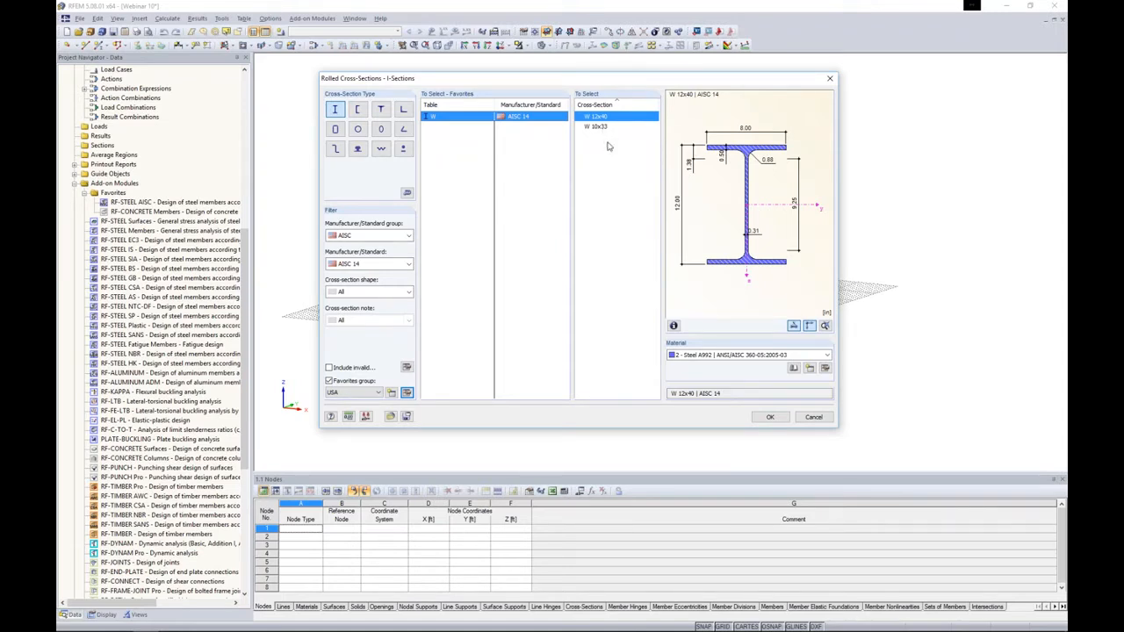
- Assign the W 12x40 section in Steel A992 to the member start and accept the new member's definition
click(715, 356)
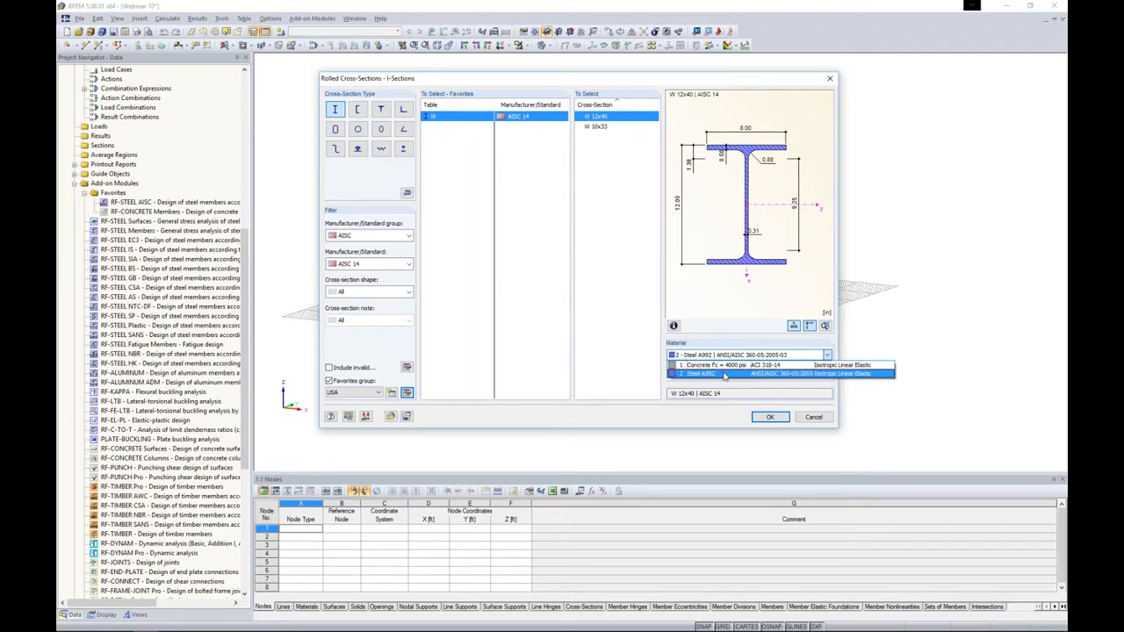
click(708, 374)
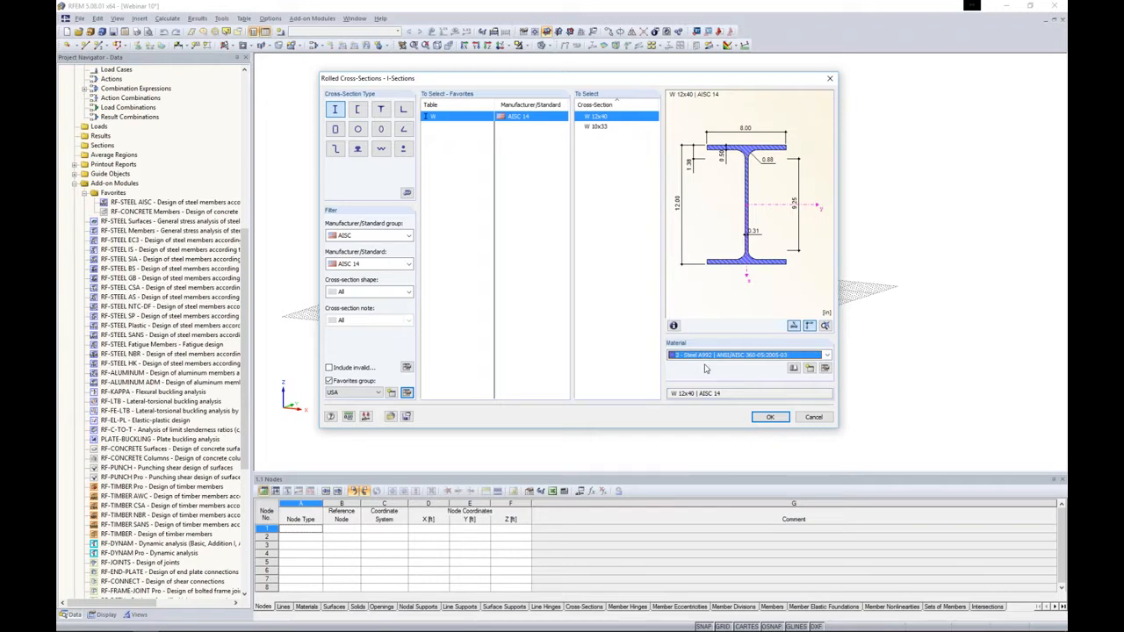
click(769, 417)
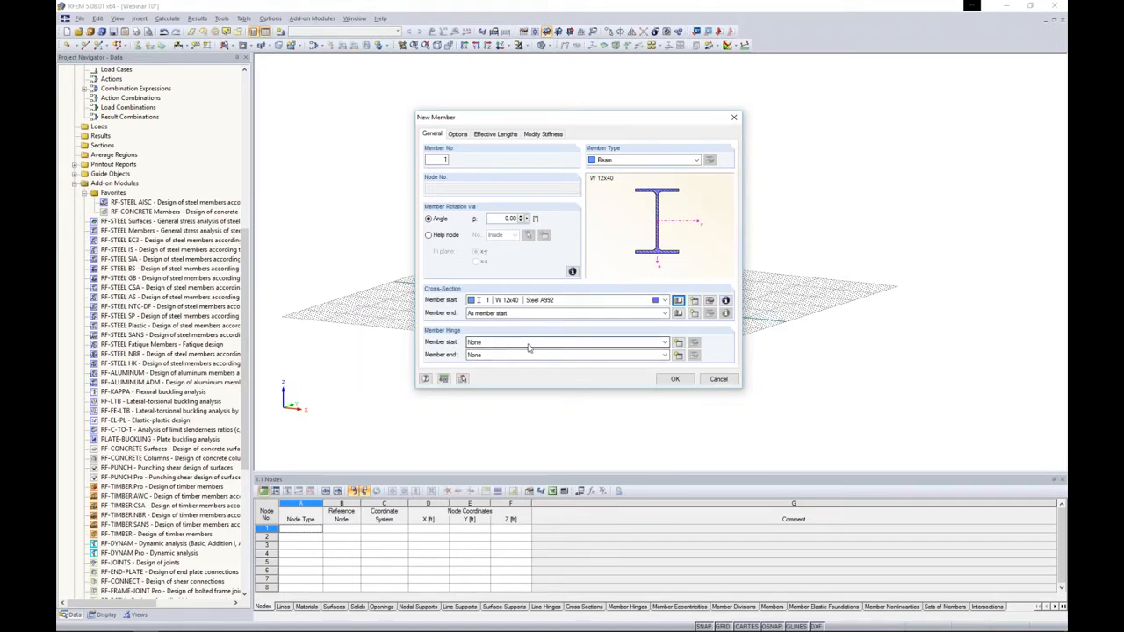
click(672, 380)
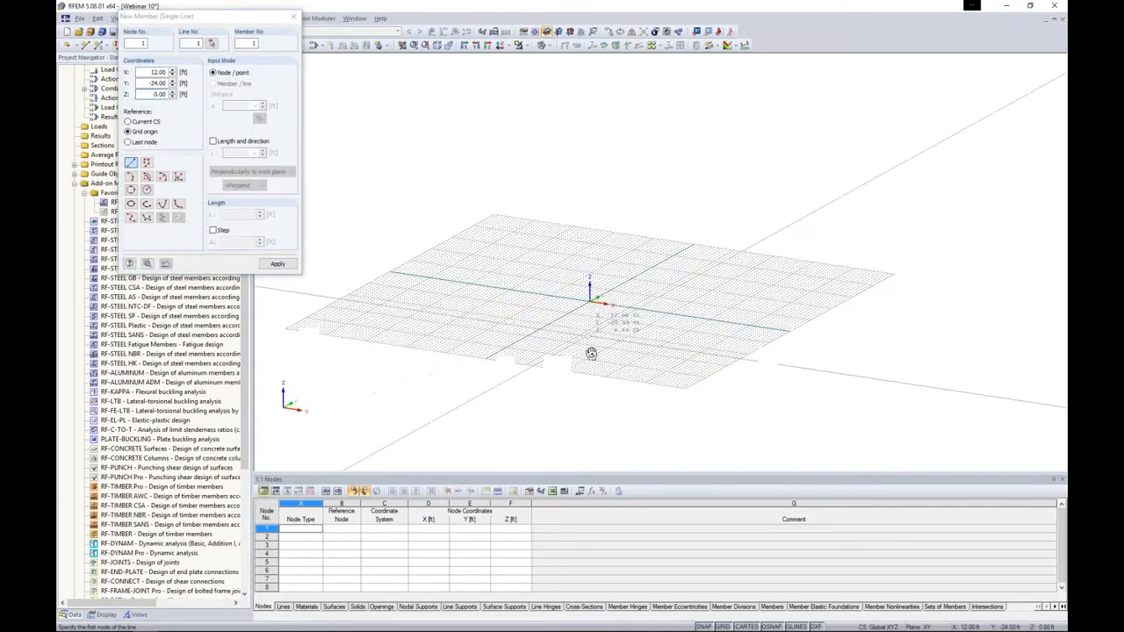
- Switch the work plane to YZ as a trial and return it to XY
middle_drag(593, 346, 571, 380)
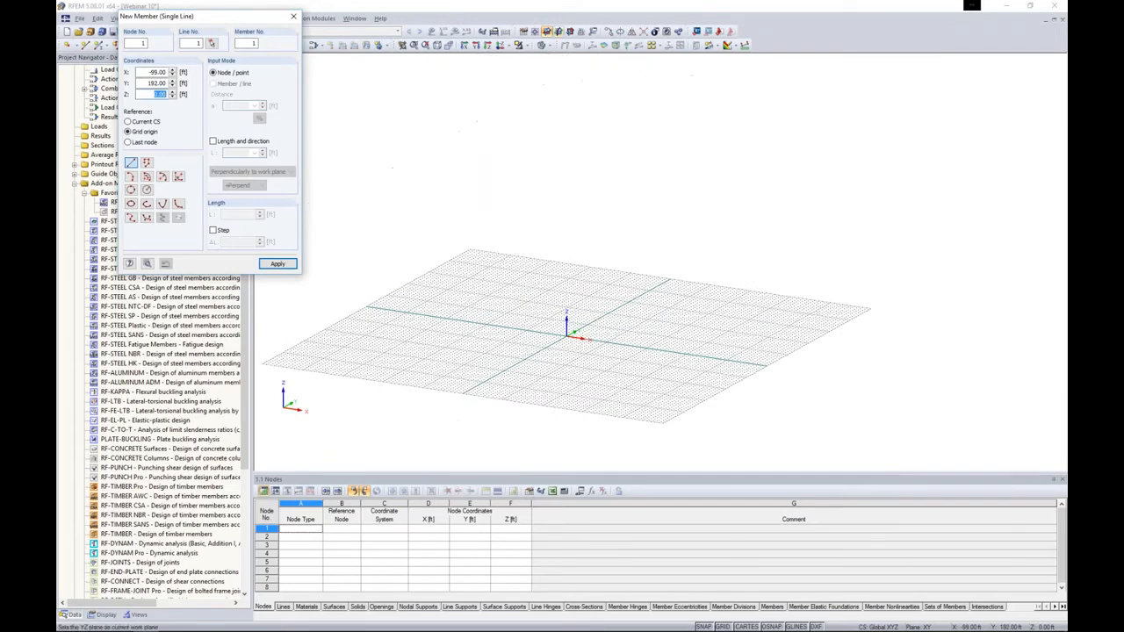
click(559, 33)
scroll(565, 342, up, 4)
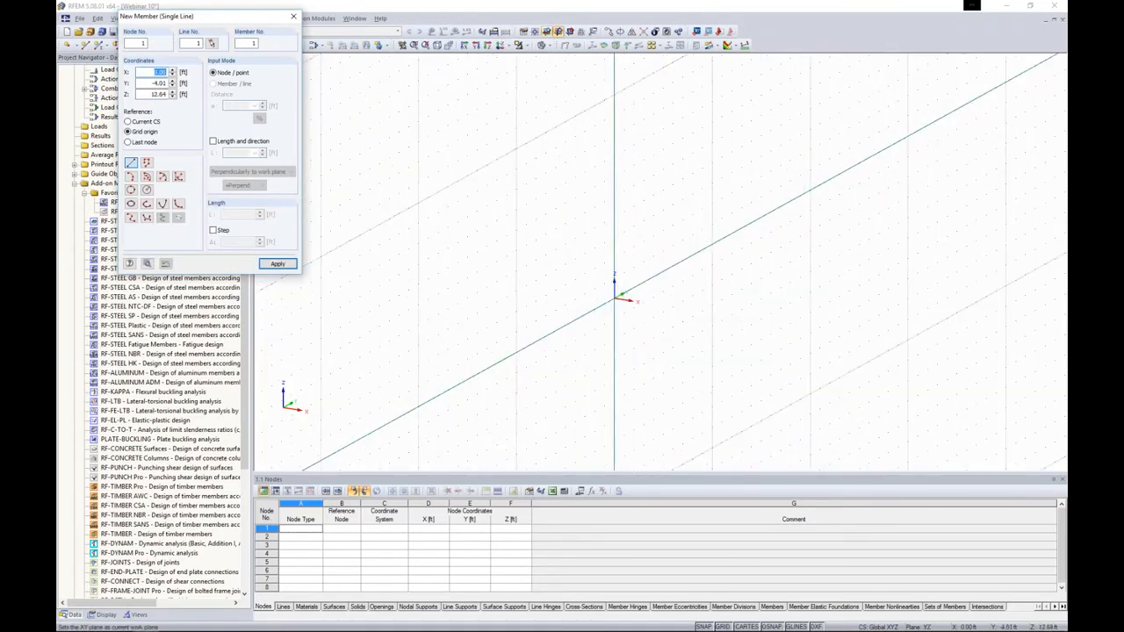
click(546, 32)
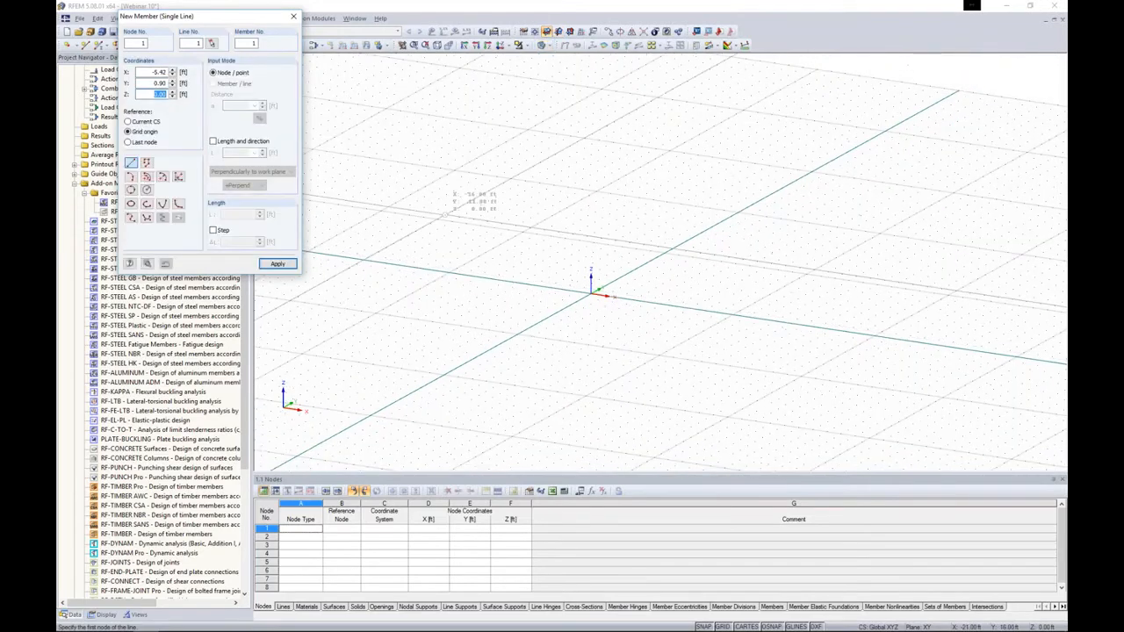
- Place a 12 ft column perpendicular to the work plane at the grid origin, using the length and direction option
drag(227, 20, 283, 65)
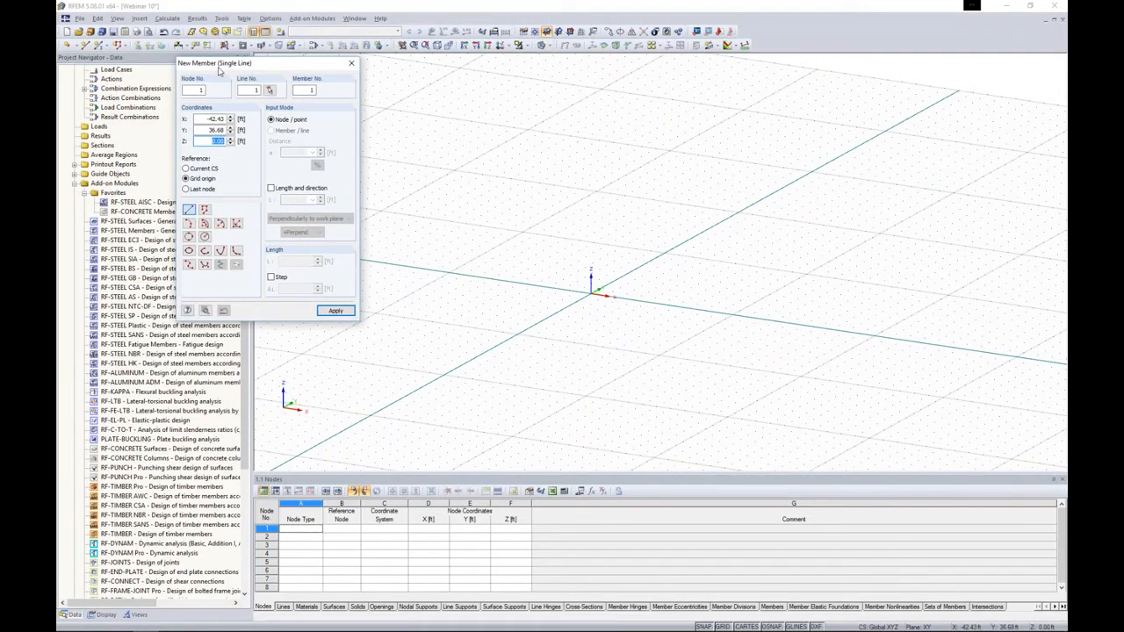
click(271, 188)
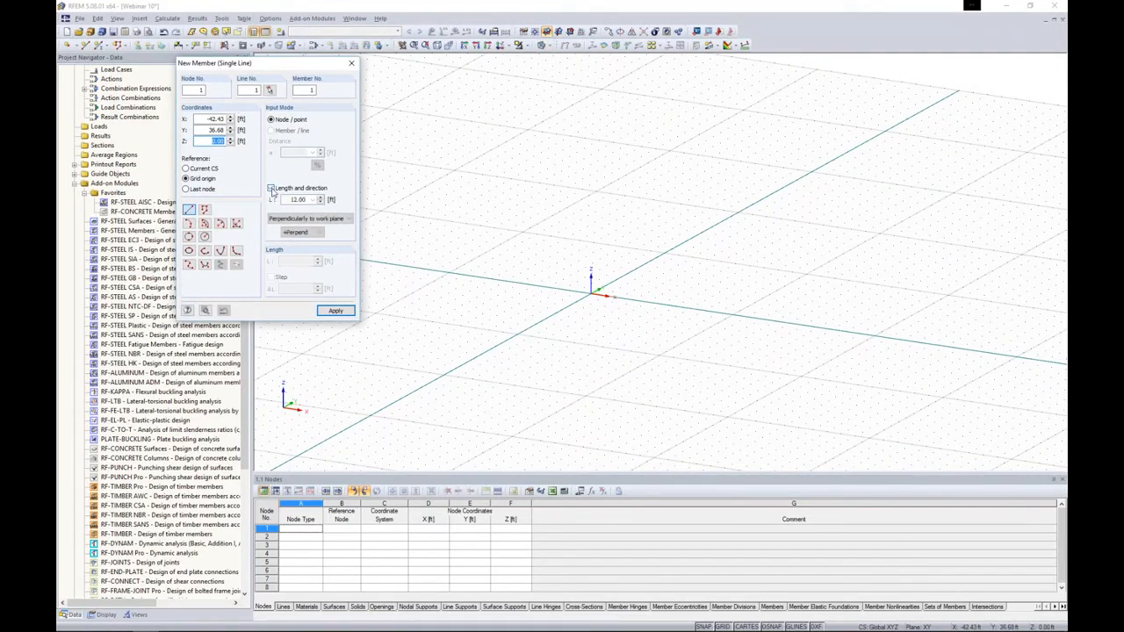
click(290, 199)
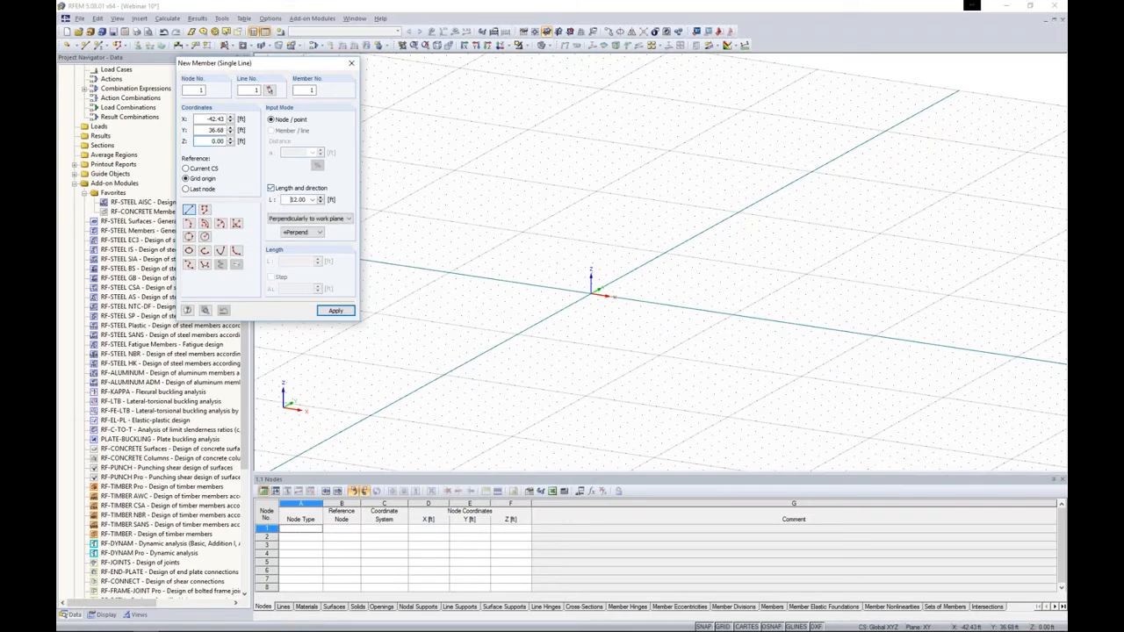
double_click(296, 201)
click(293, 200)
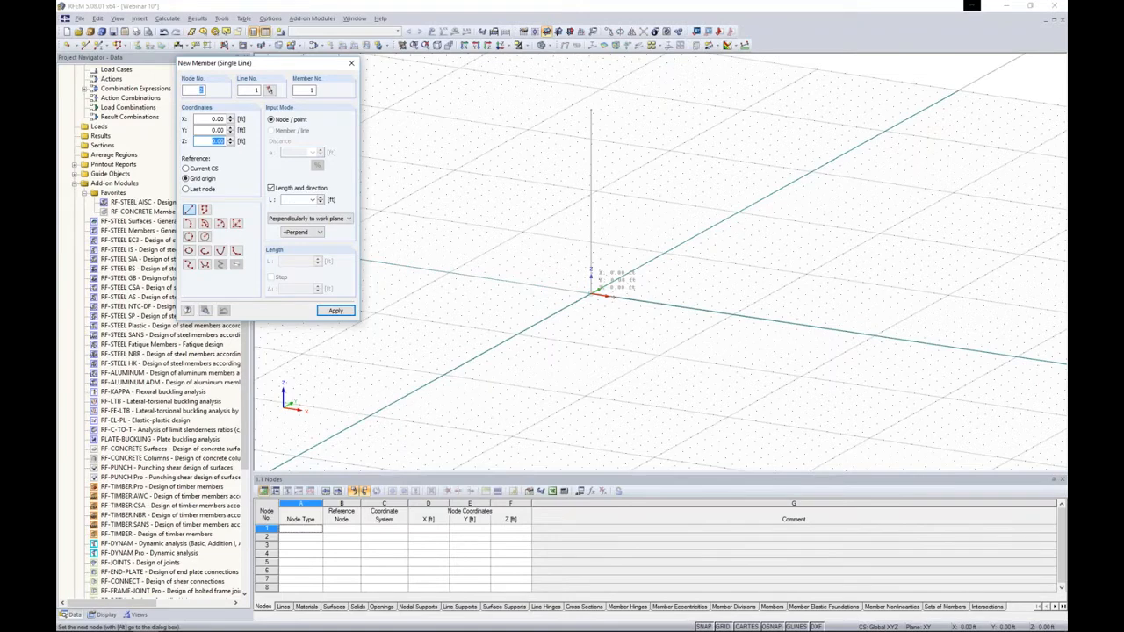
click(591, 295)
- Place a second 12 ft column at X 16 ft, Y 0 ft and finish member placement
scroll(628, 289, down, 2)
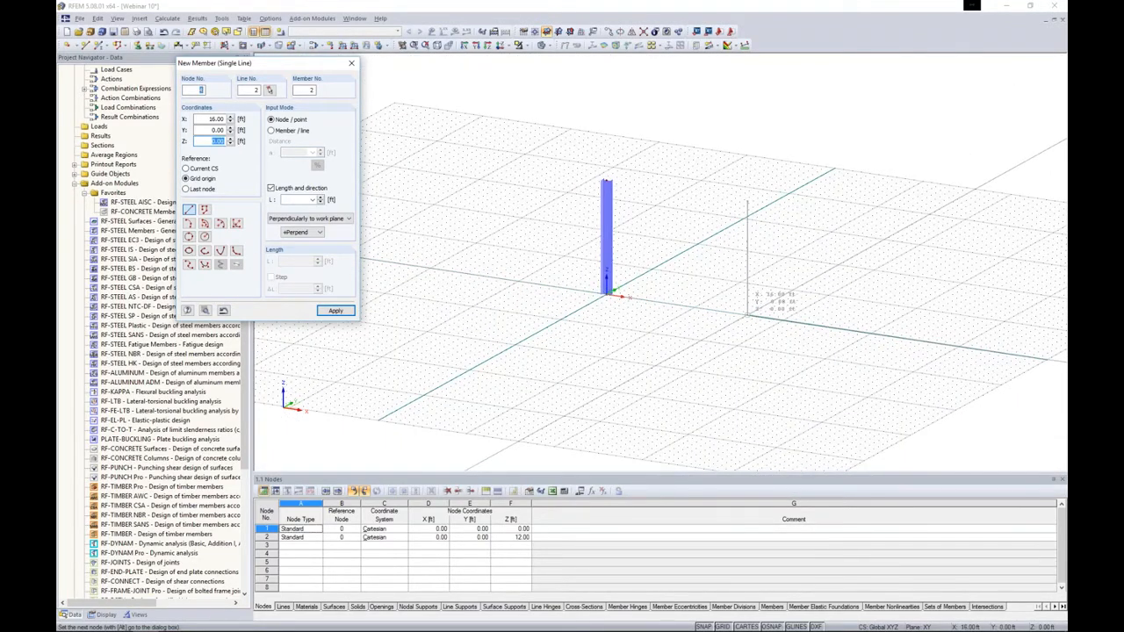
click(746, 313)
ctrl+middle_drag(703, 321, 516, 300)
key(Escape)
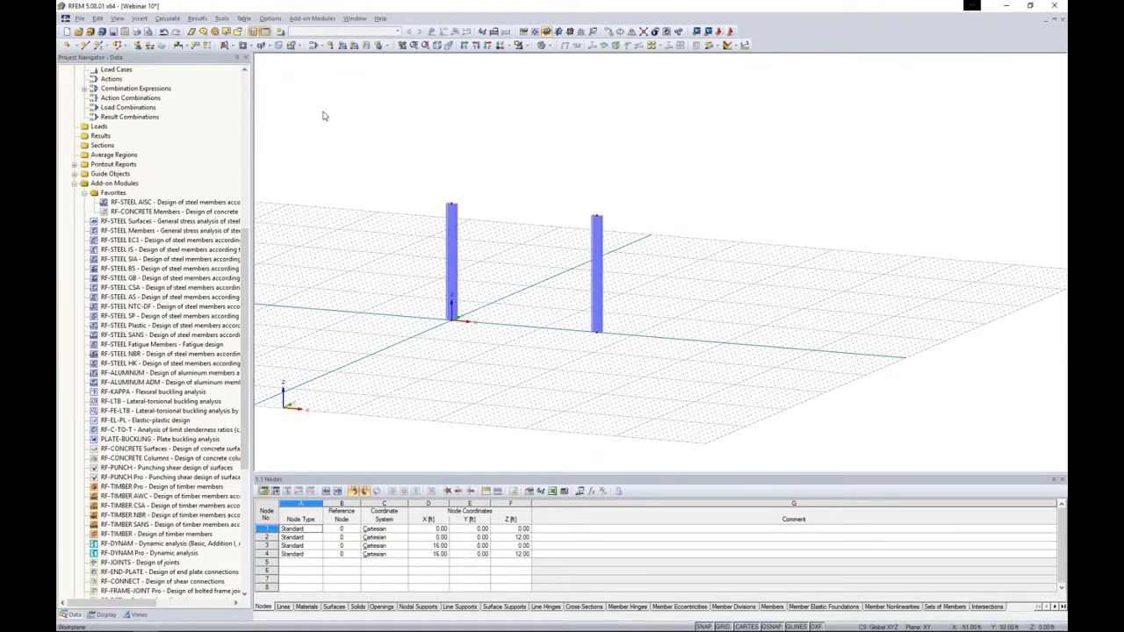
- Start another beam member and add a second W 12x40 Steel A992 section from the rolled I-section library
click(101, 45)
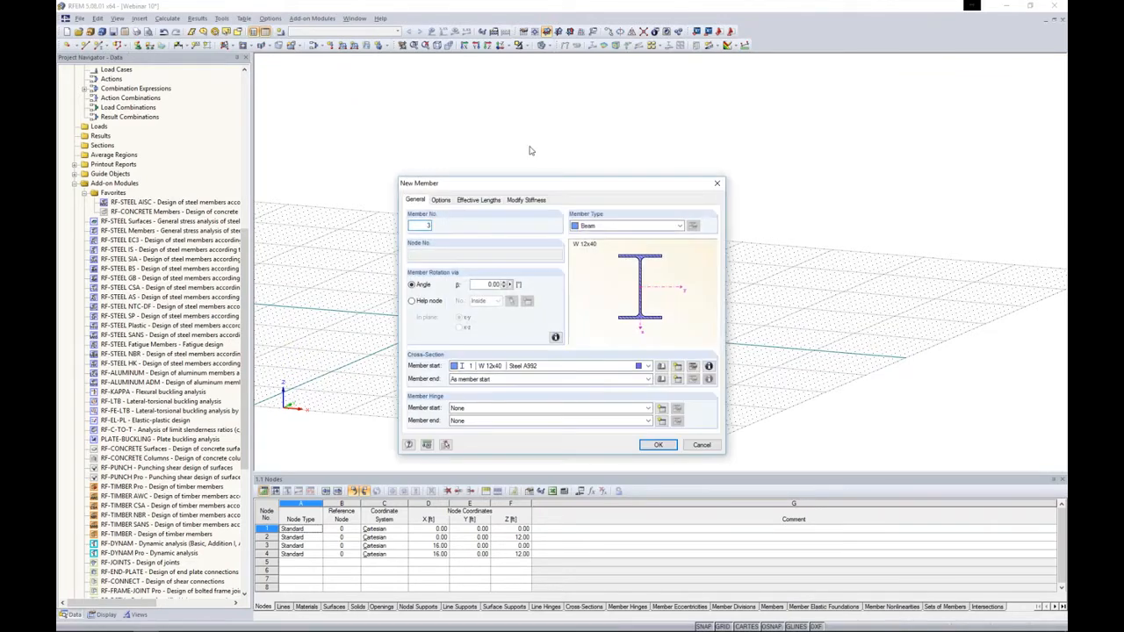
click(662, 365)
click(380, 217)
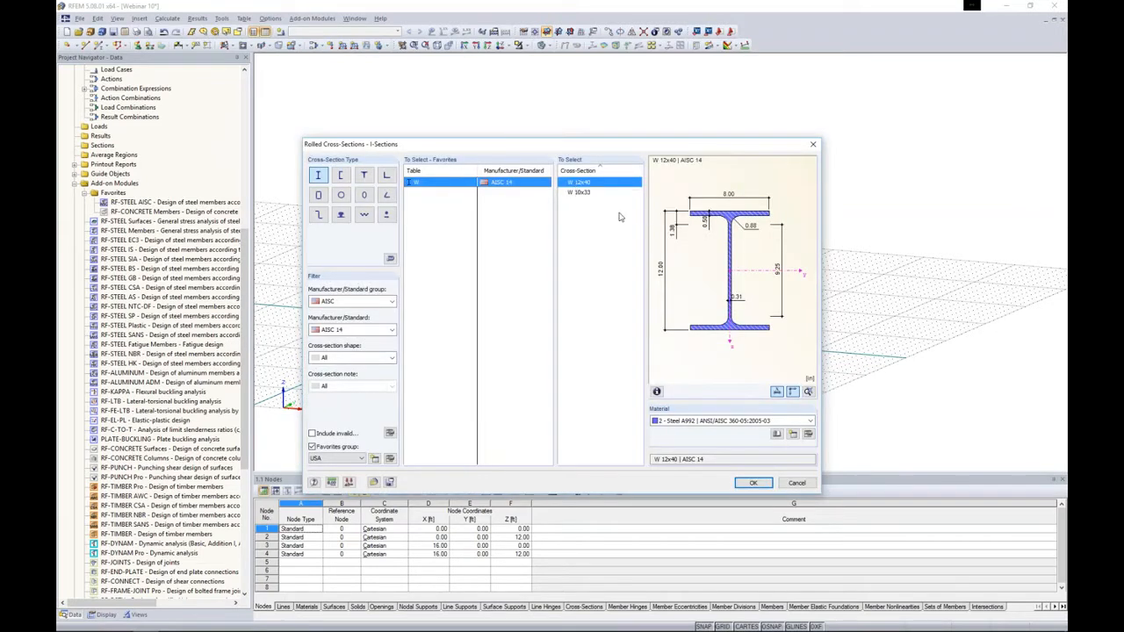
click(753, 483)
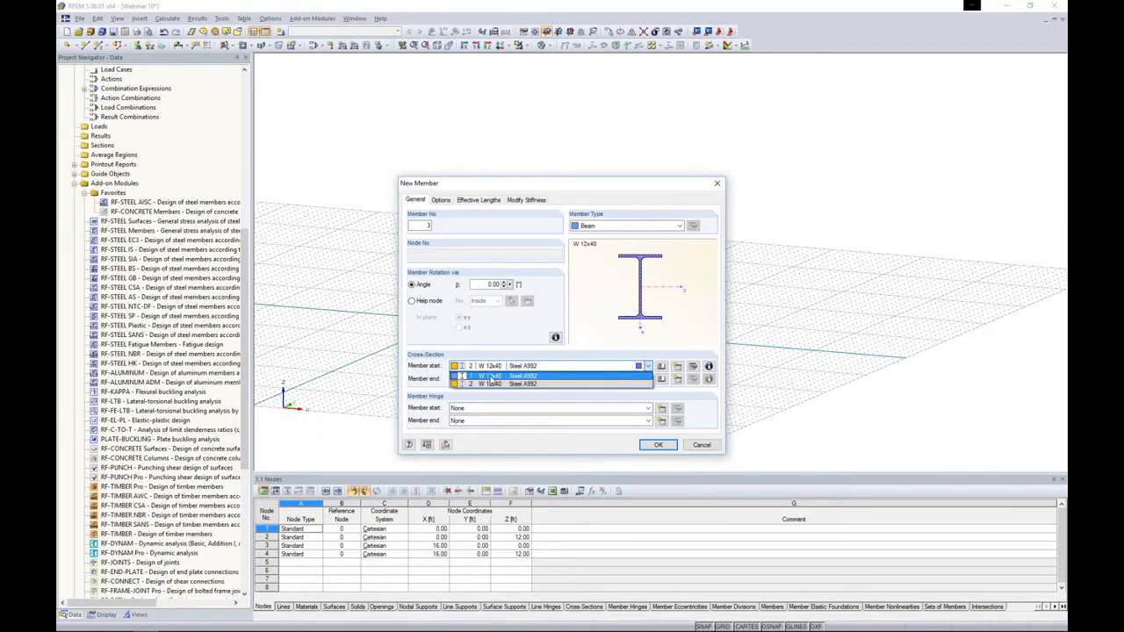
- Change cross-section 1, used by the two columns, to W 10x33 from the section library
click(488, 376)
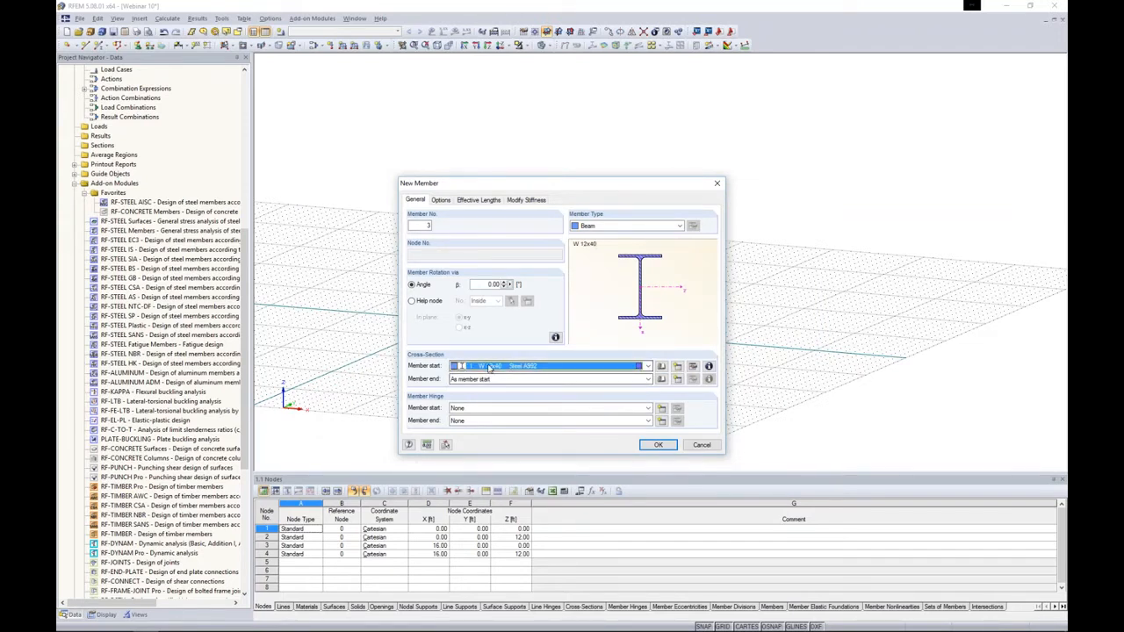
click(693, 367)
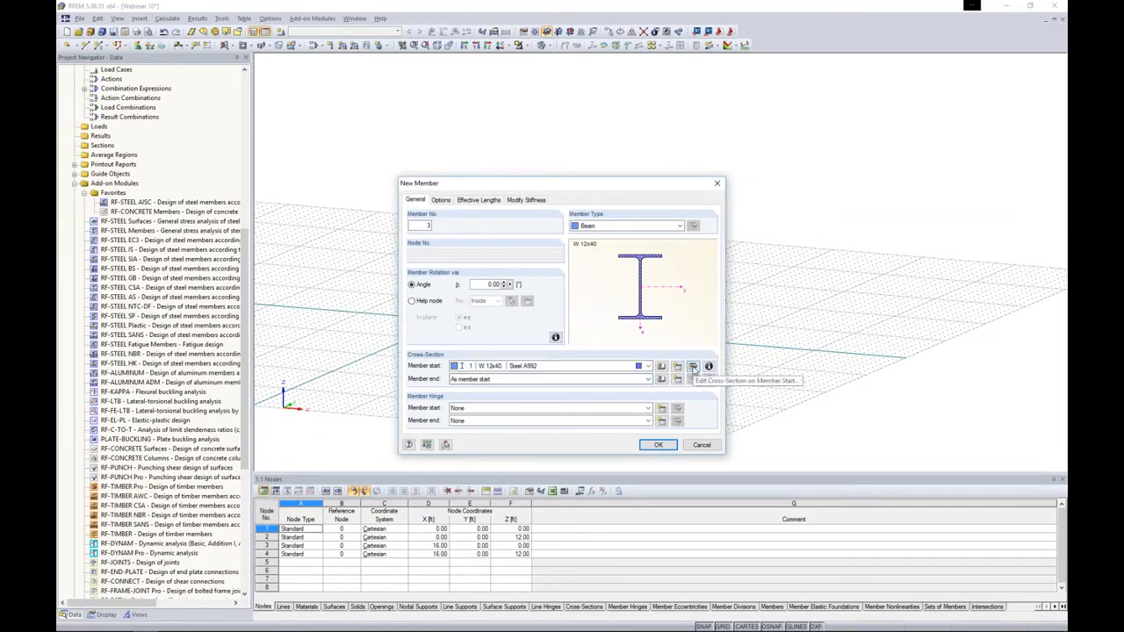
click(693, 367)
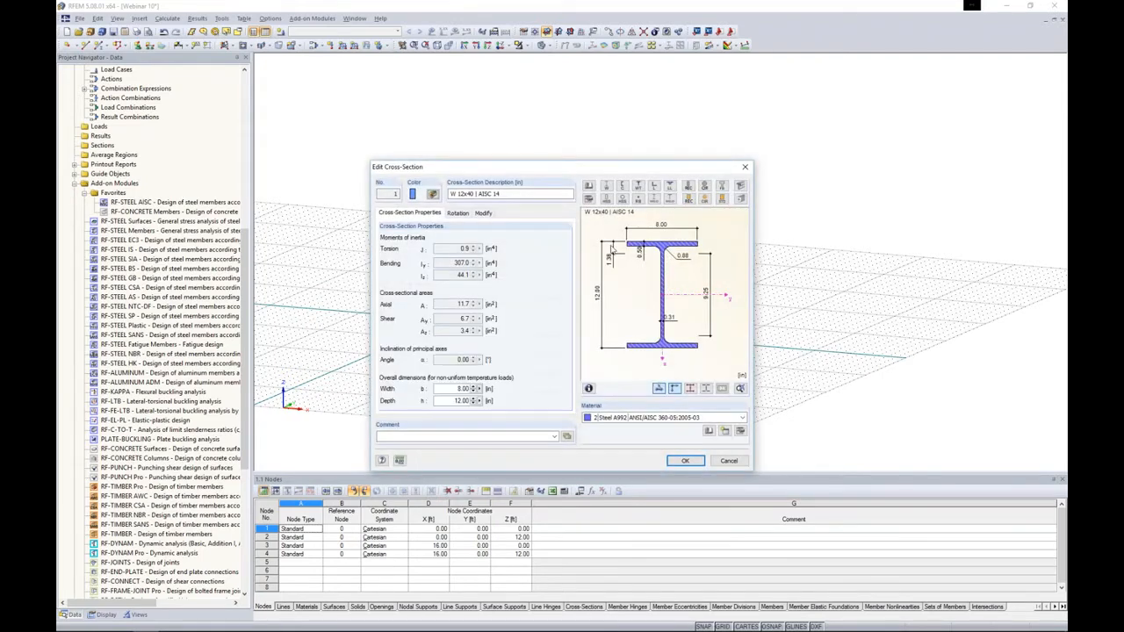
click(591, 200)
click(587, 193)
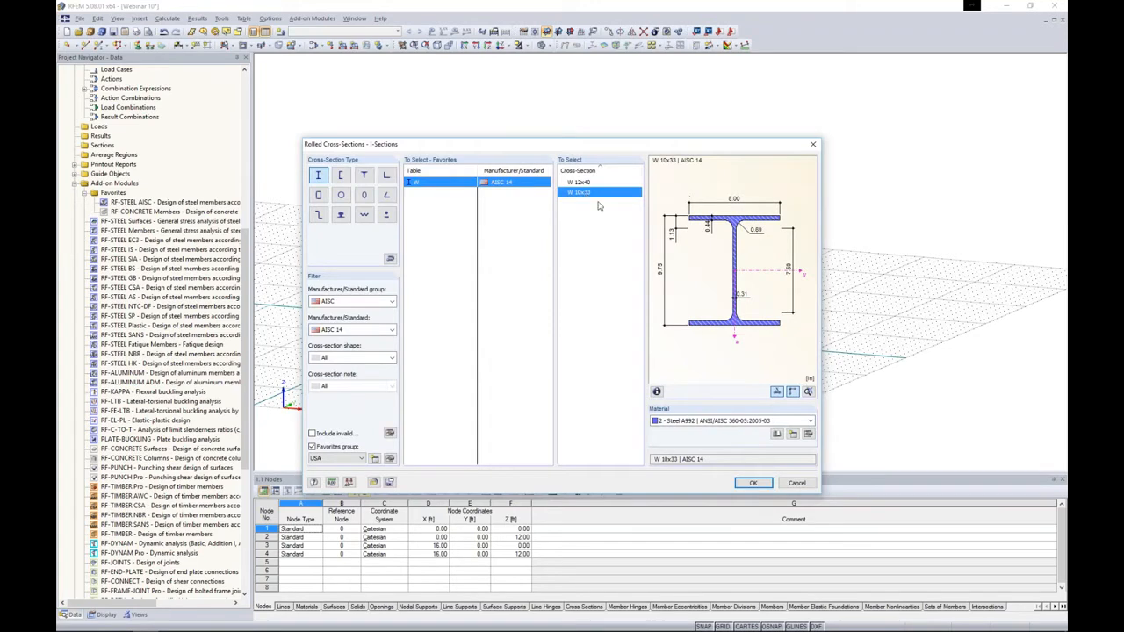
click(753, 483)
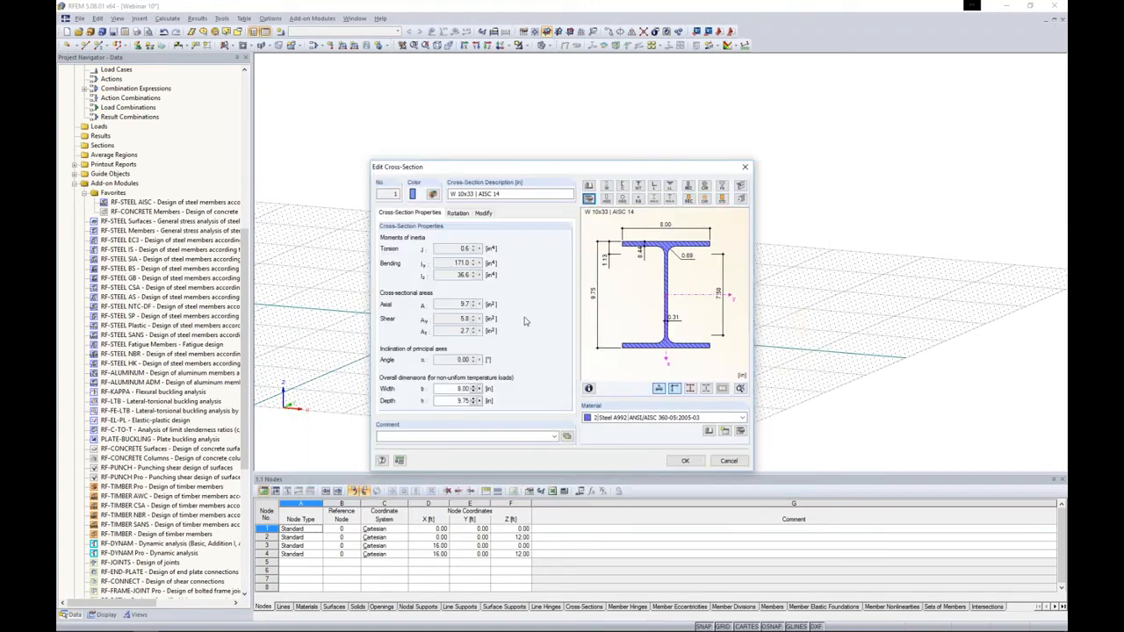
click(685, 460)
- Assign cross-section 2, W 12x40, to the new beam's member start and accept the member definition
click(514, 367)
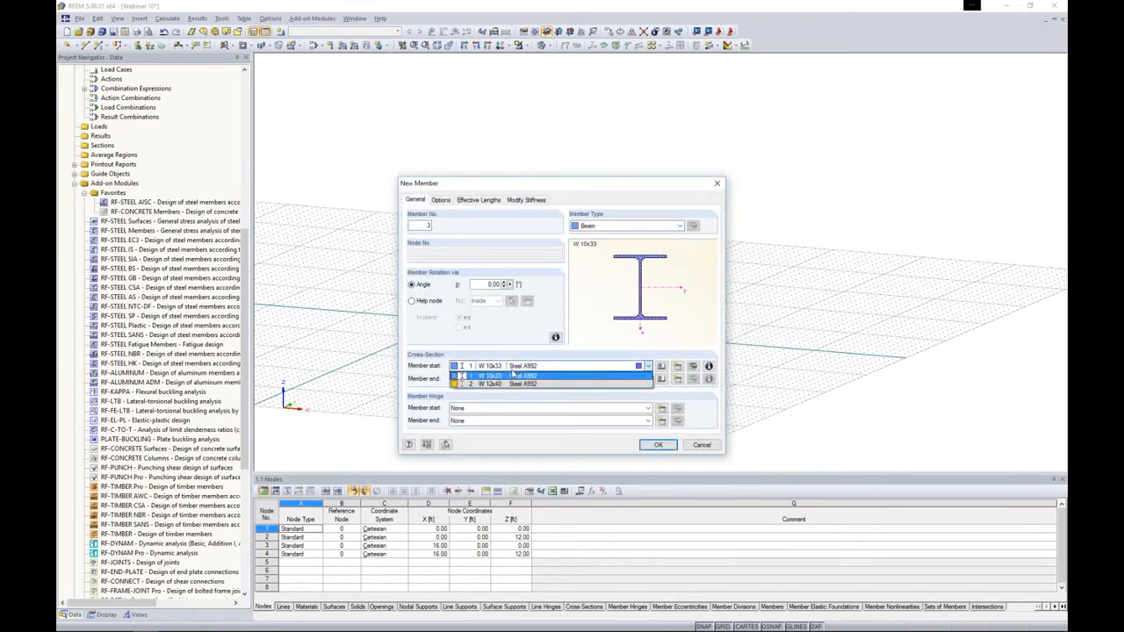
click(564, 186)
drag(525, 188, 310, 124)
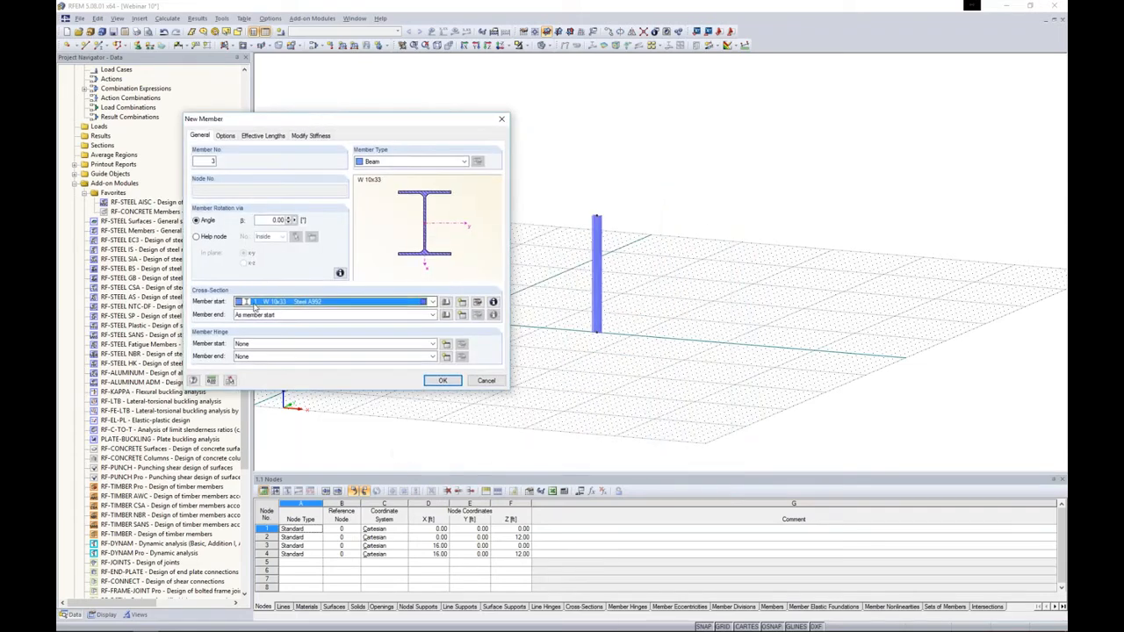
click(254, 302)
click(260, 322)
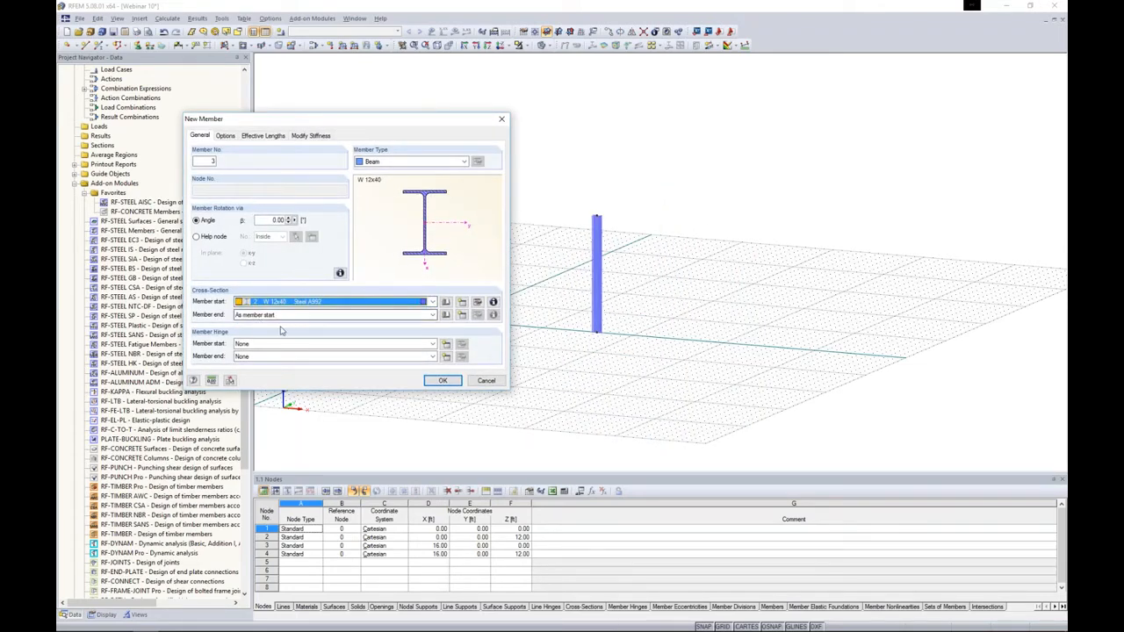
click(442, 381)
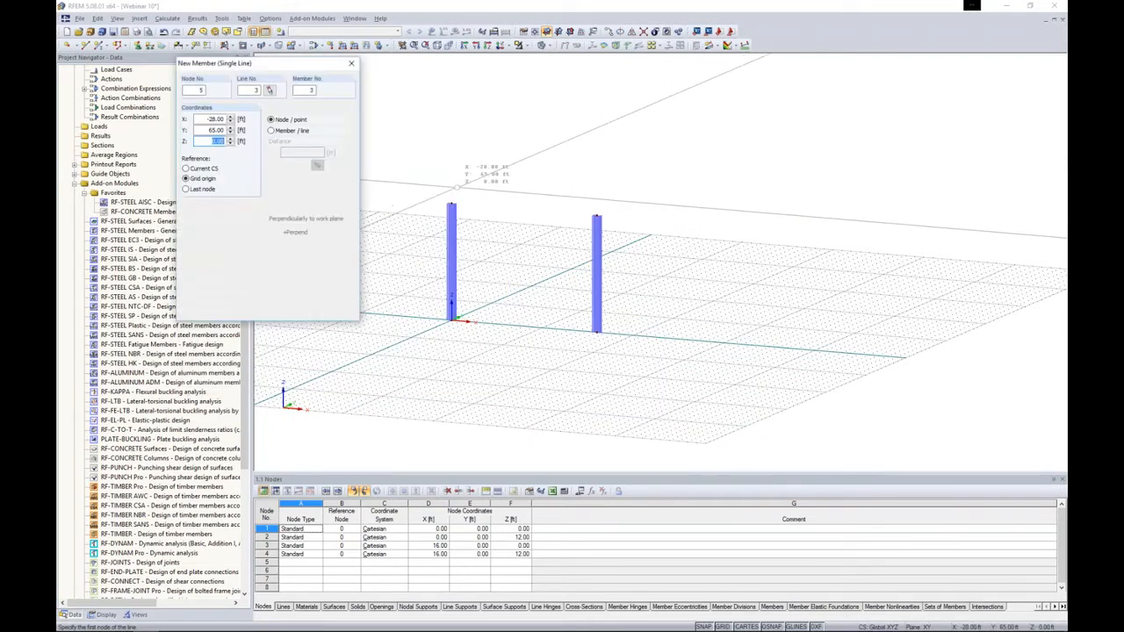
- Draw the 16 ft beam between the tops of the two columns and finish member placement
click(451, 204)
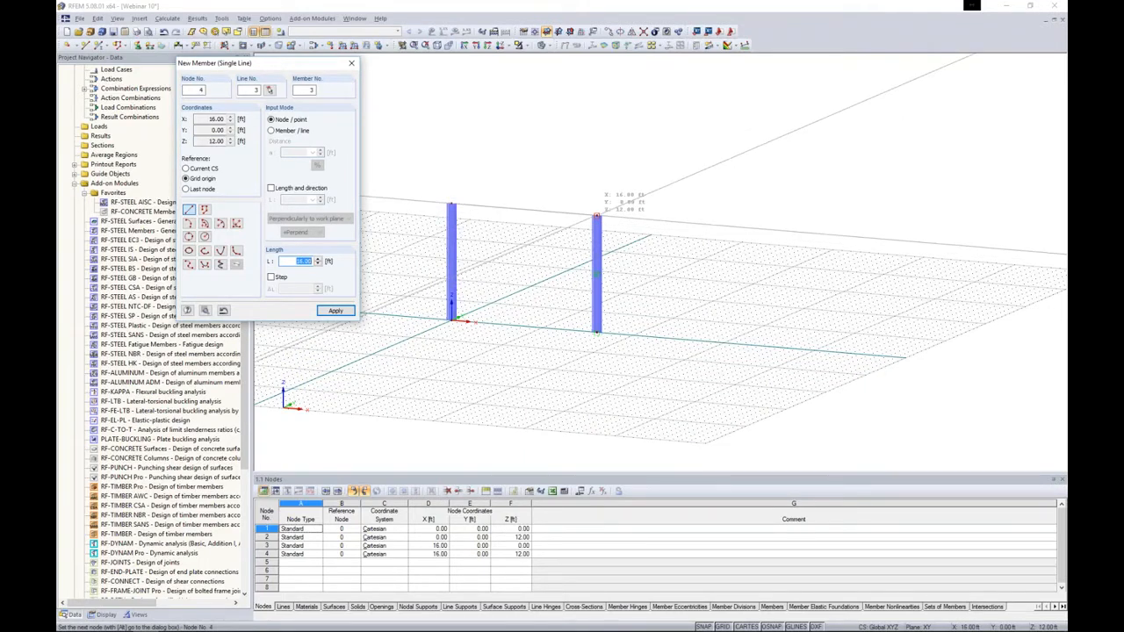
click(596, 216)
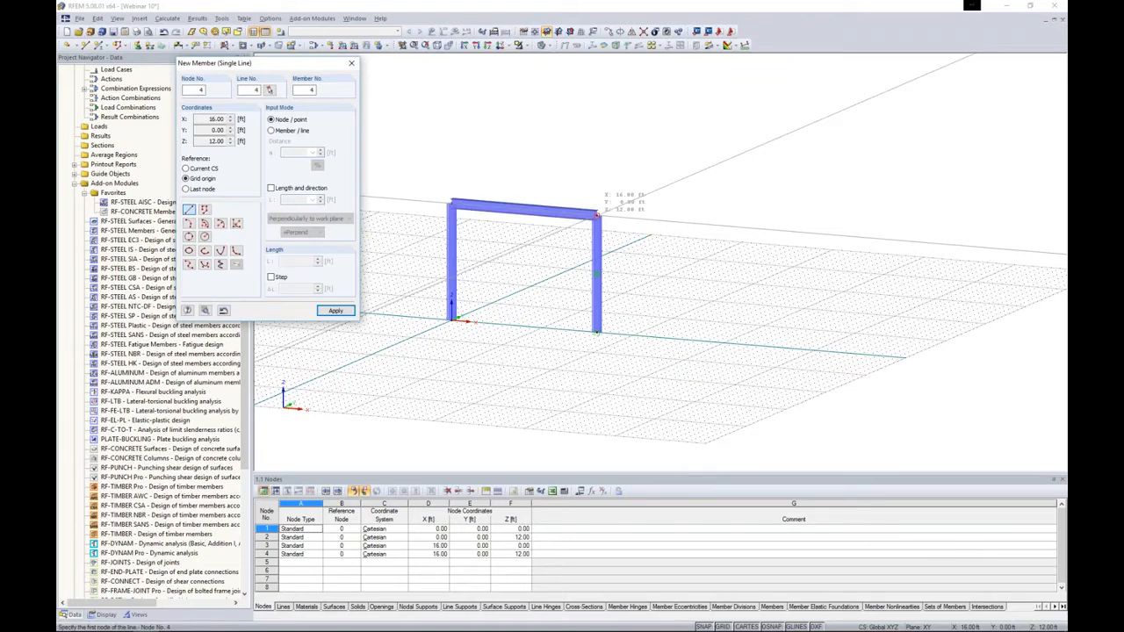
key(Escape)
- Select the beam and both columns and copy them 12 ft upward as a second storey
ctrl+middle_drag(622, 187, 643, 233)
drag(662, 274, 422, 170)
scroll(422, 171, down, 1)
ctrl+middle_drag(623, 214, 622, 255)
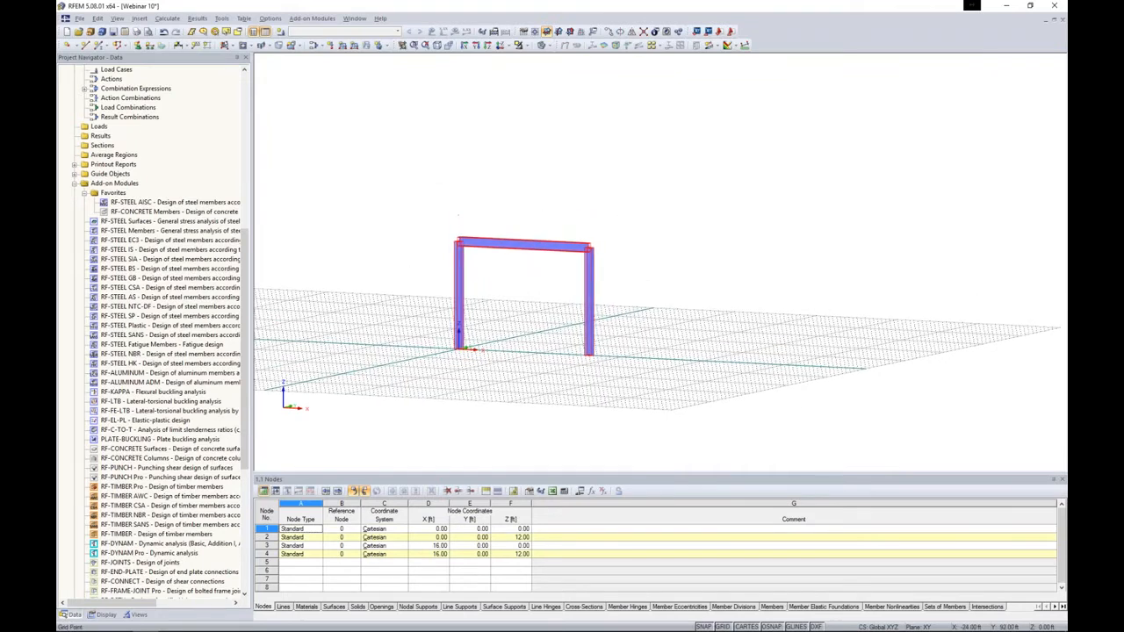
click(537, 259)
drag(650, 292, 330, 165)
ctrl+drag(589, 355, 601, 247)
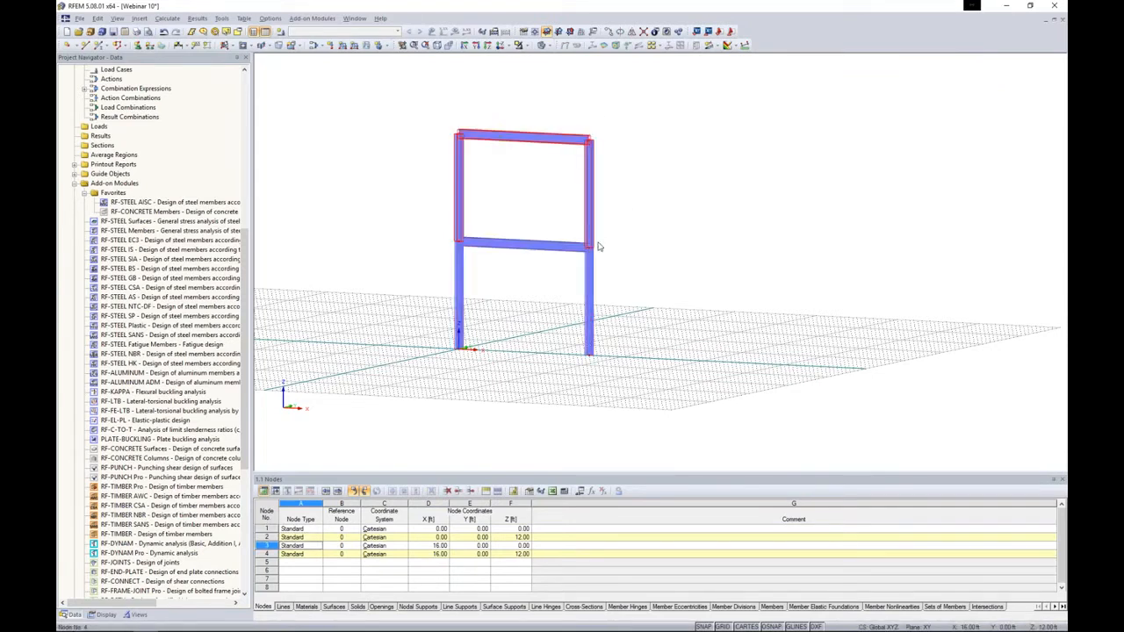
- Copy the selected second-storey members upward by one storey height to add a third storey
middle_drag(608, 245, 586, 317)
ctrl+drag(569, 320, 572, 222)
scroll(579, 231, down, 3)
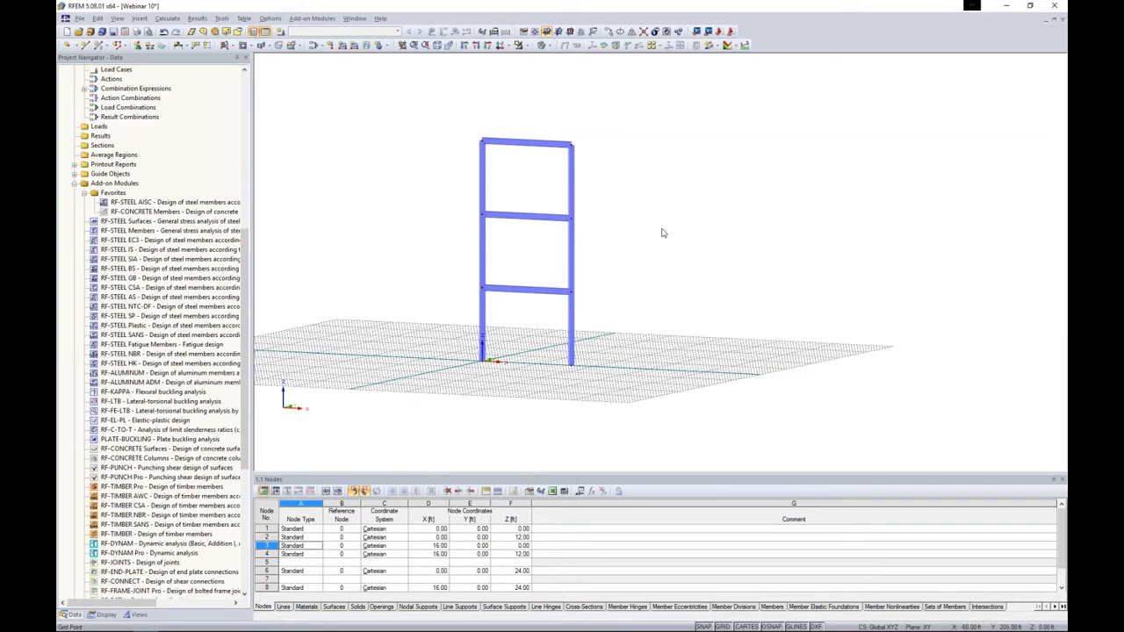
- Select the three beams and divide each with two intermediate nodes of type On Line
ctrl+middle_drag(651, 251, 722, 248)
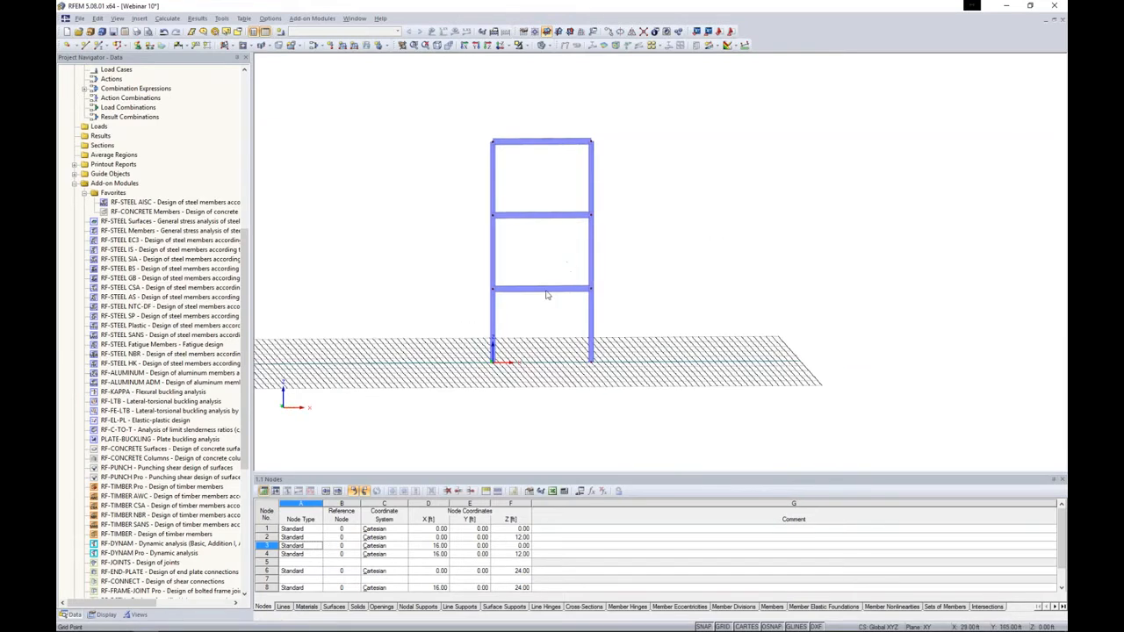
drag(564, 314, 528, 114)
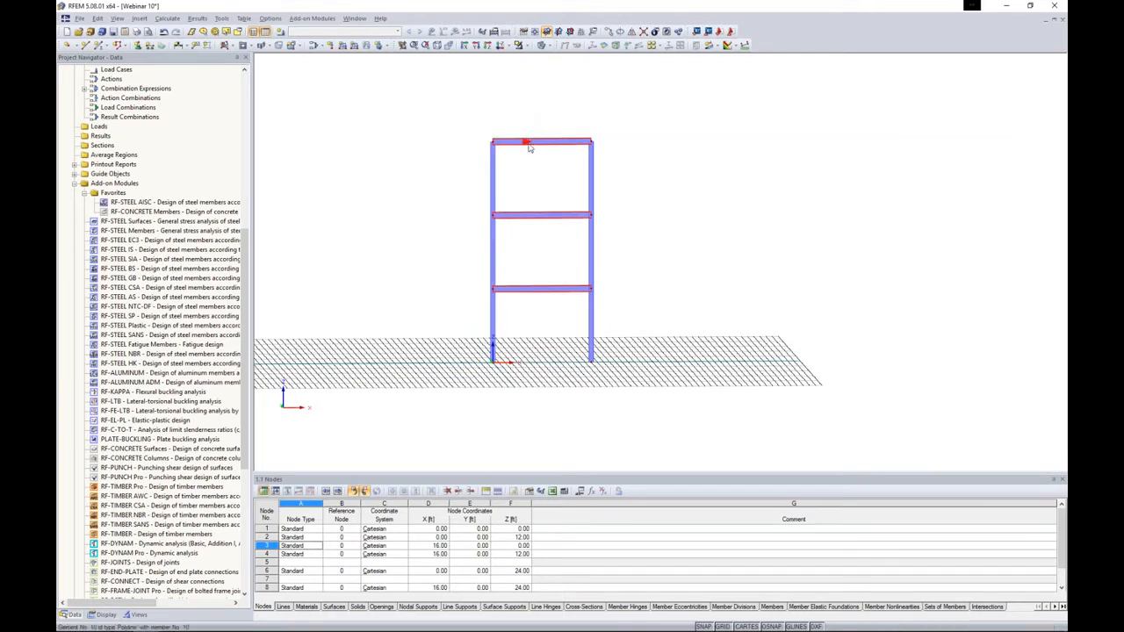
right_click(531, 144)
mouse_move(560, 162)
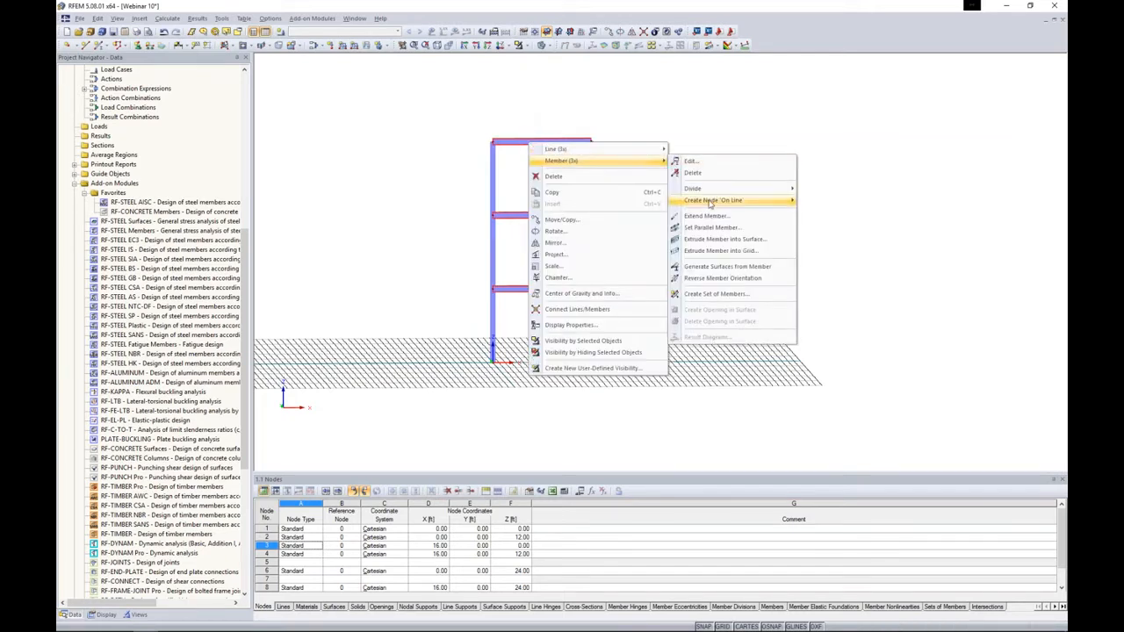
mouse_move(711, 202)
click(825, 203)
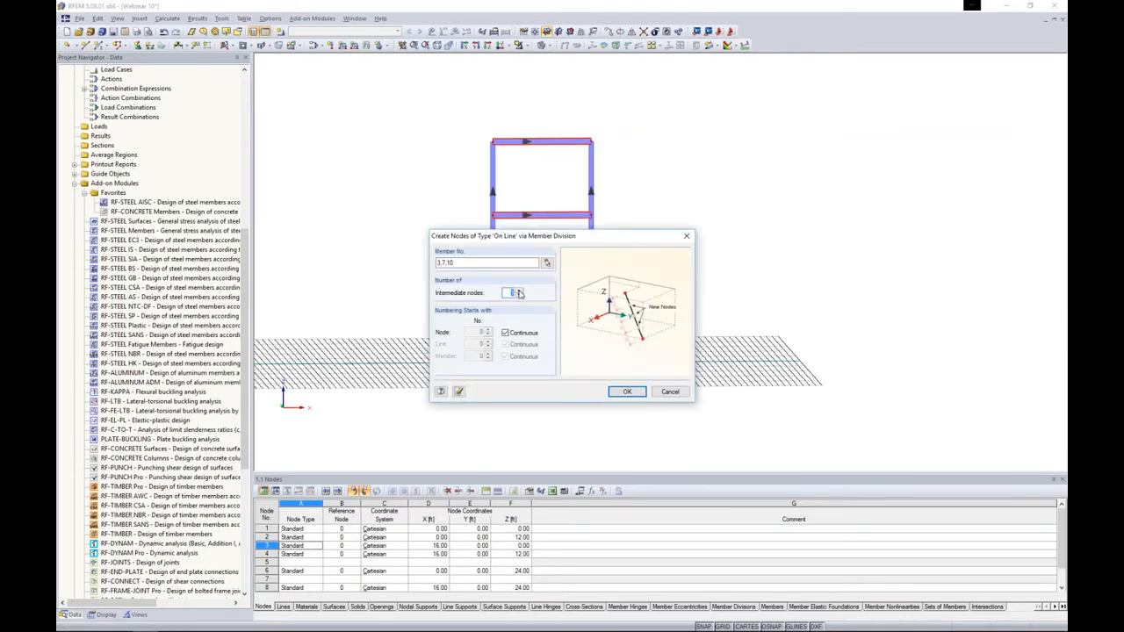
click(625, 392)
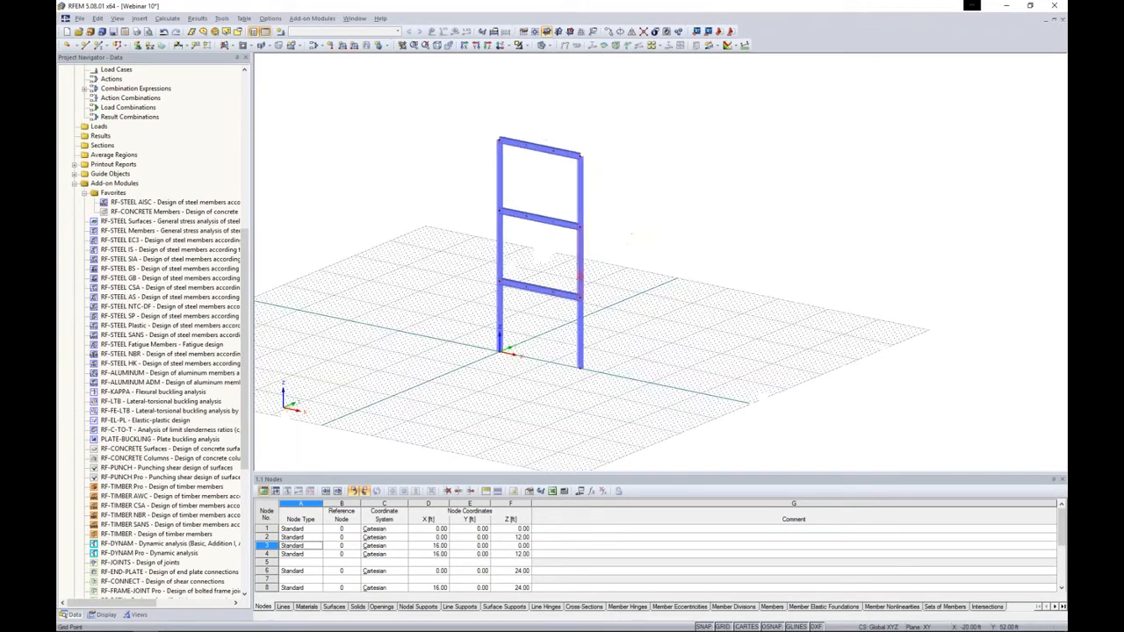
- Examine the node type options of an intermediate node on the top beam, leaving its definition unmodified
double_click(556, 140)
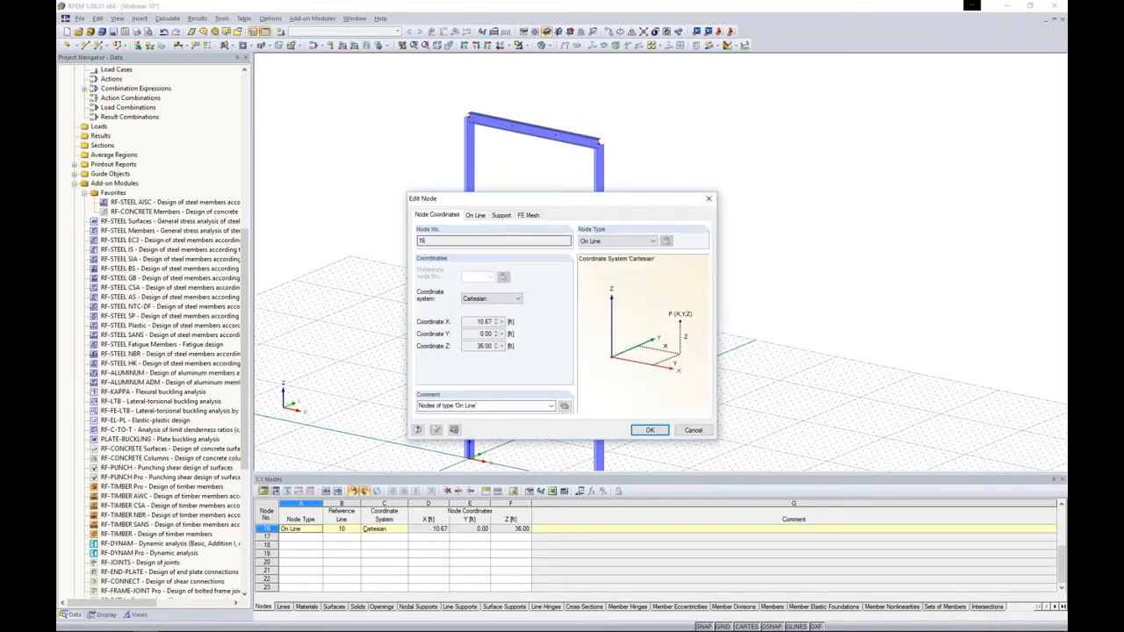
click(606, 242)
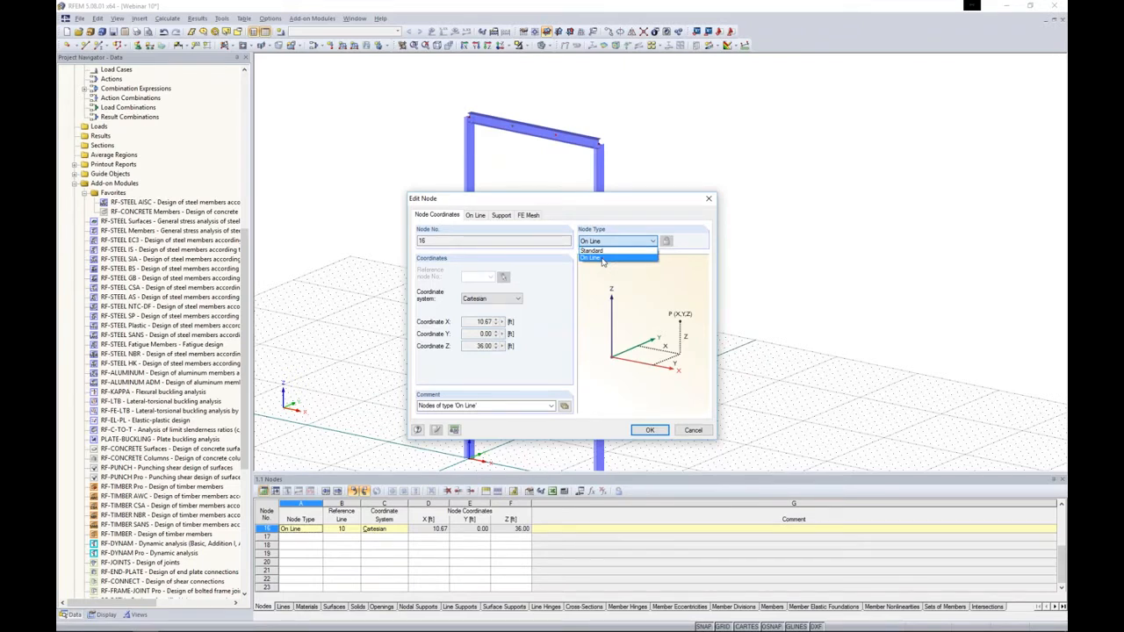
click(603, 258)
click(696, 432)
- Select the whole frame and set up a Move/Copy with 2 copies and a dY displacement of 16 ft
ctrl+middle_drag(698, 238, 669, 325)
drag(659, 366, 449, 128)
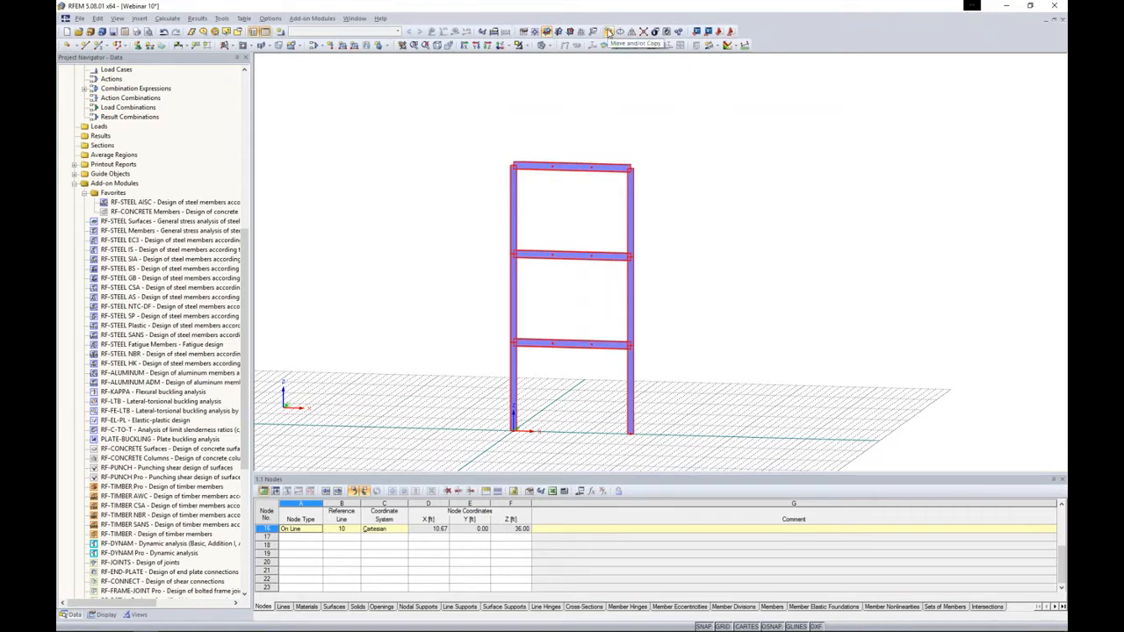
click(608, 32)
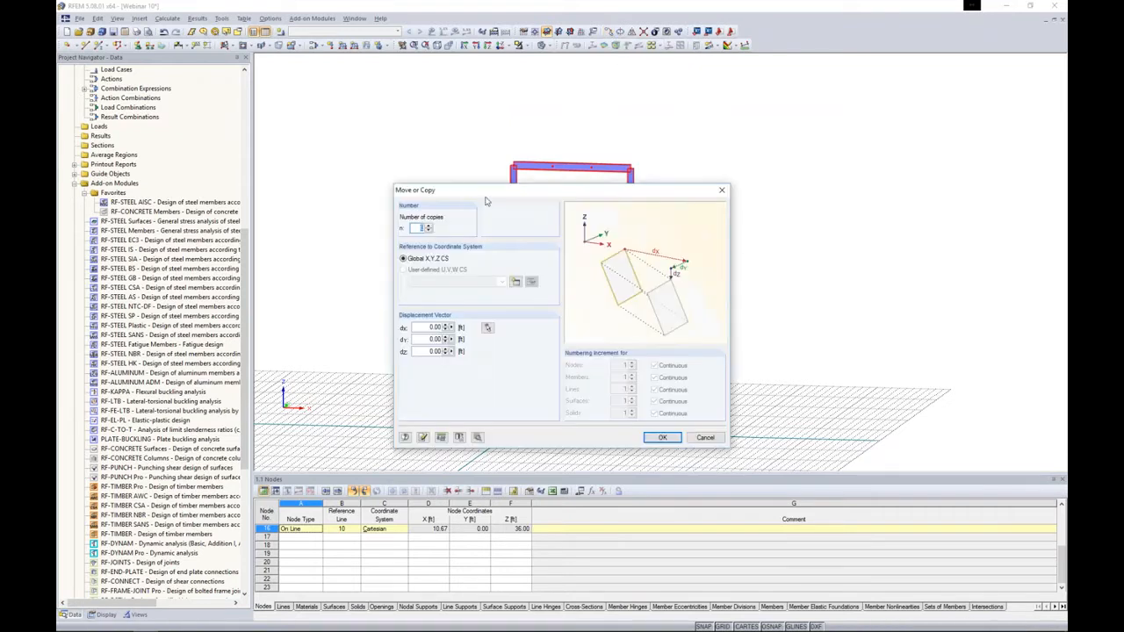
click(429, 227)
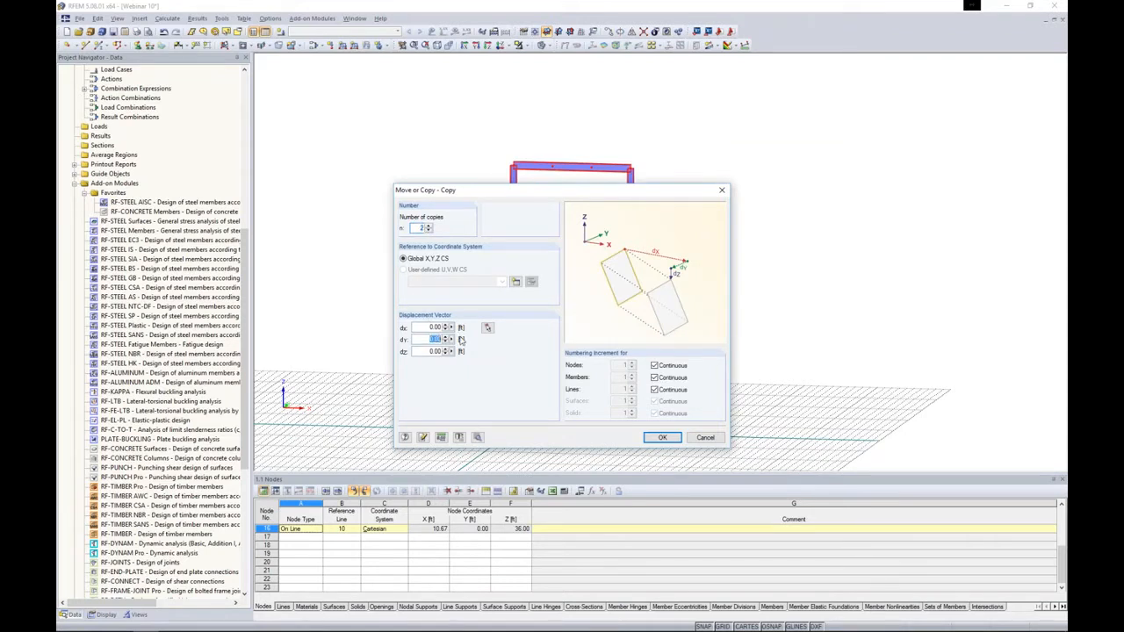
text(18)
- Enable connecting lines and members between copied nodes with a W 12x40 template member, and create the frame copies
click(479, 439)
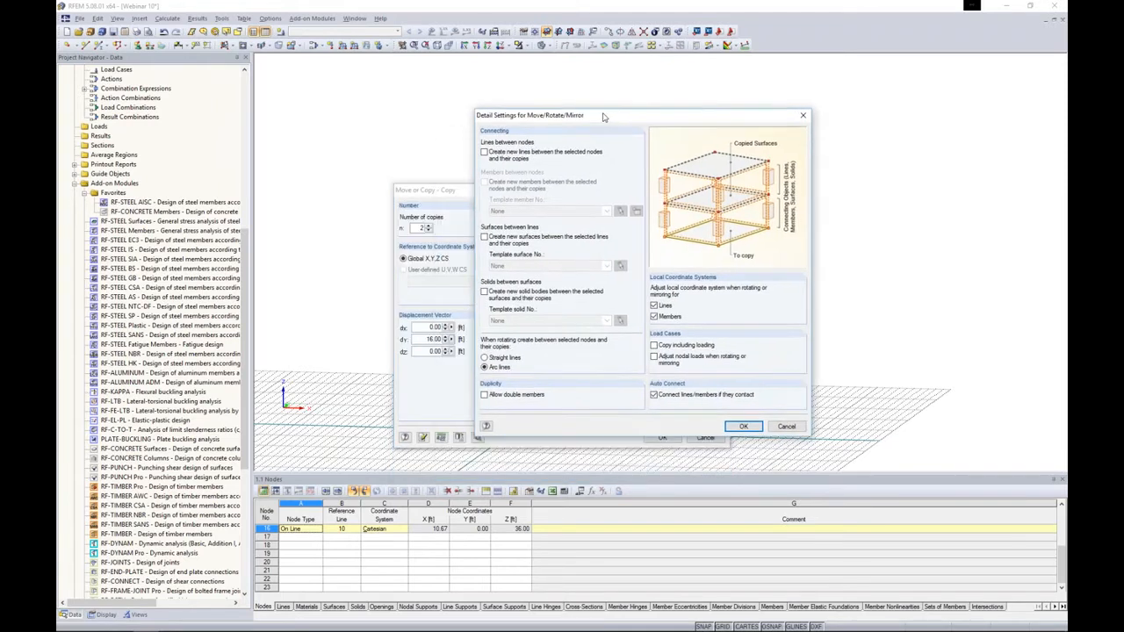
click(488, 150)
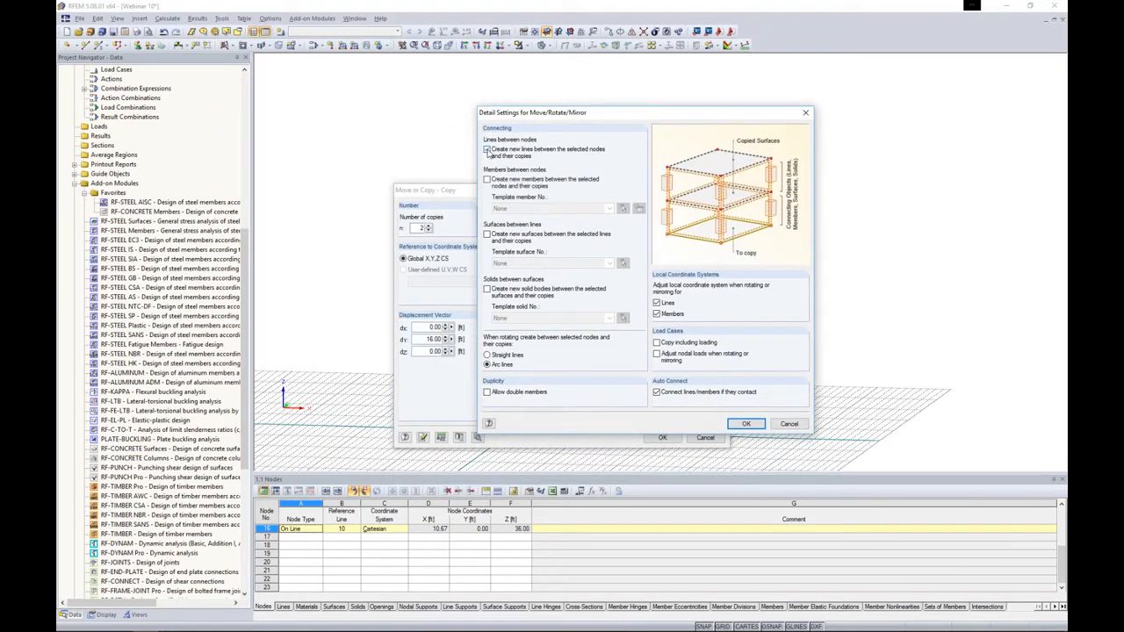
click(488, 180)
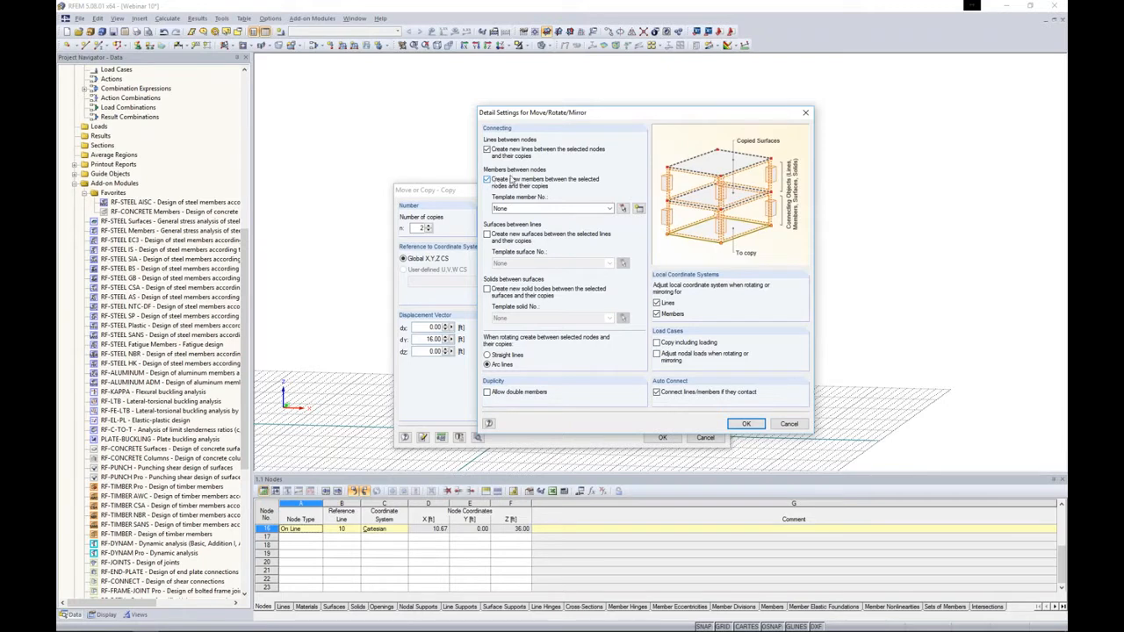
click(638, 209)
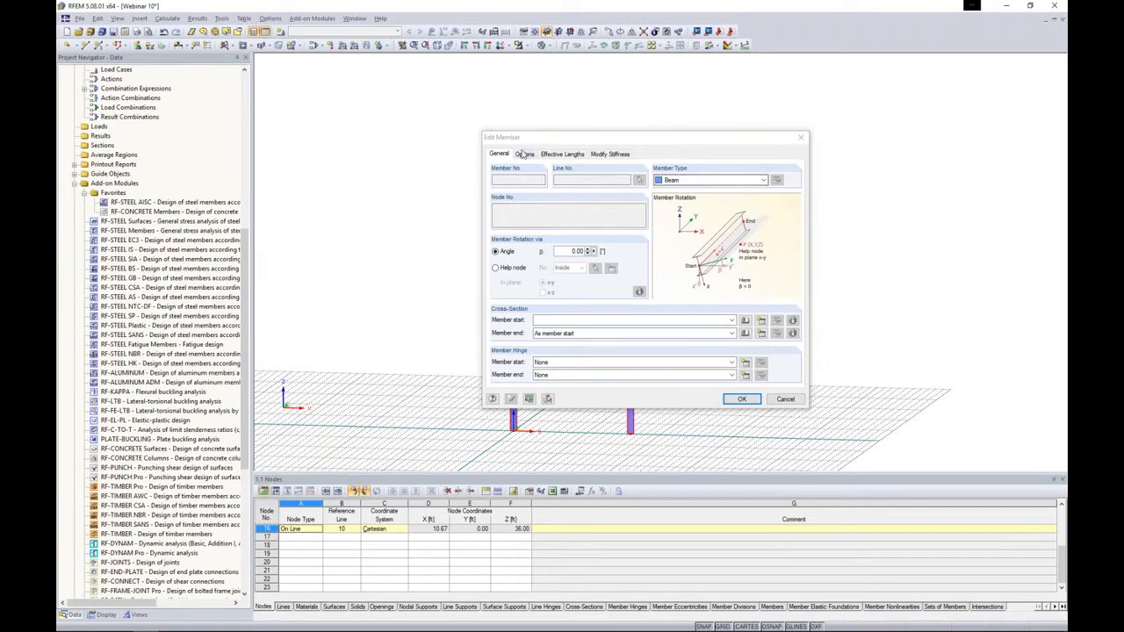
click(664, 321)
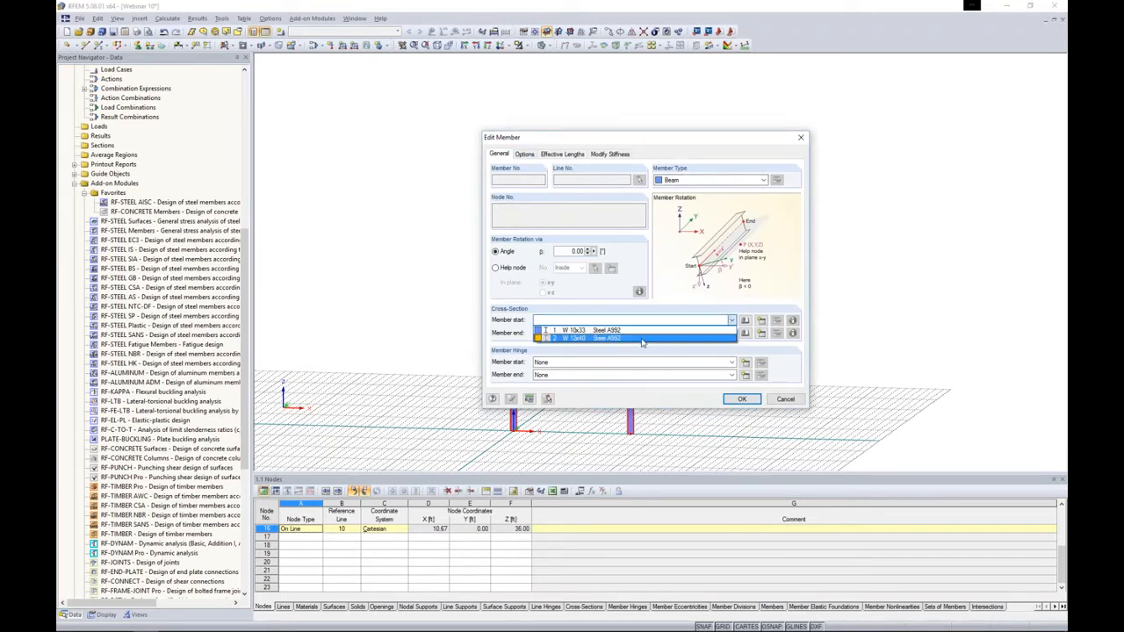
click(642, 339)
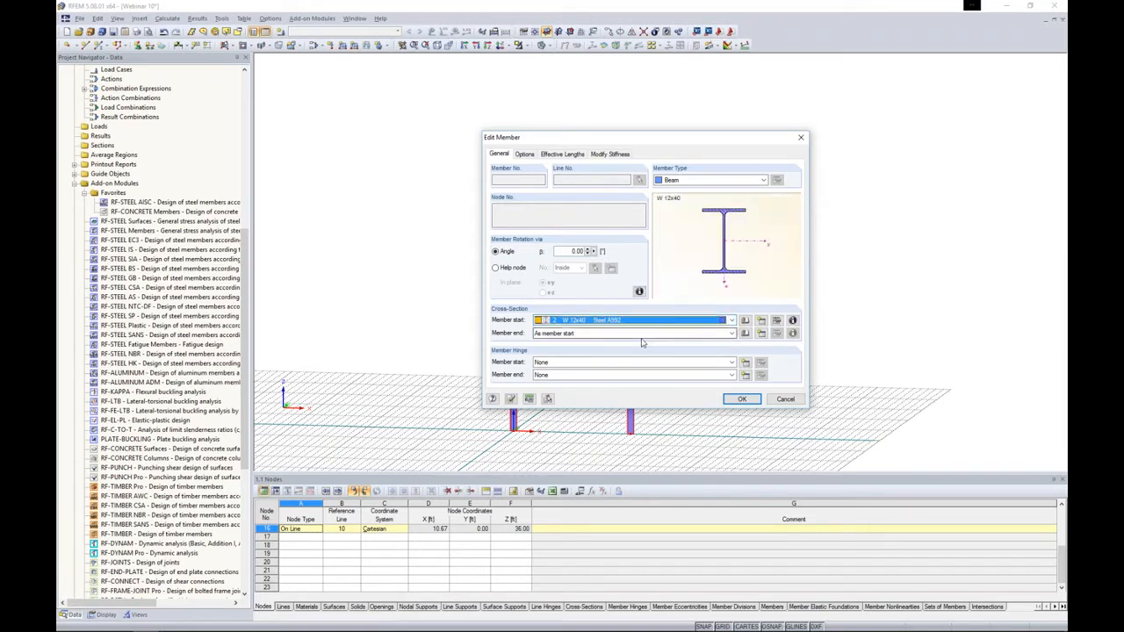
click(743, 400)
click(748, 426)
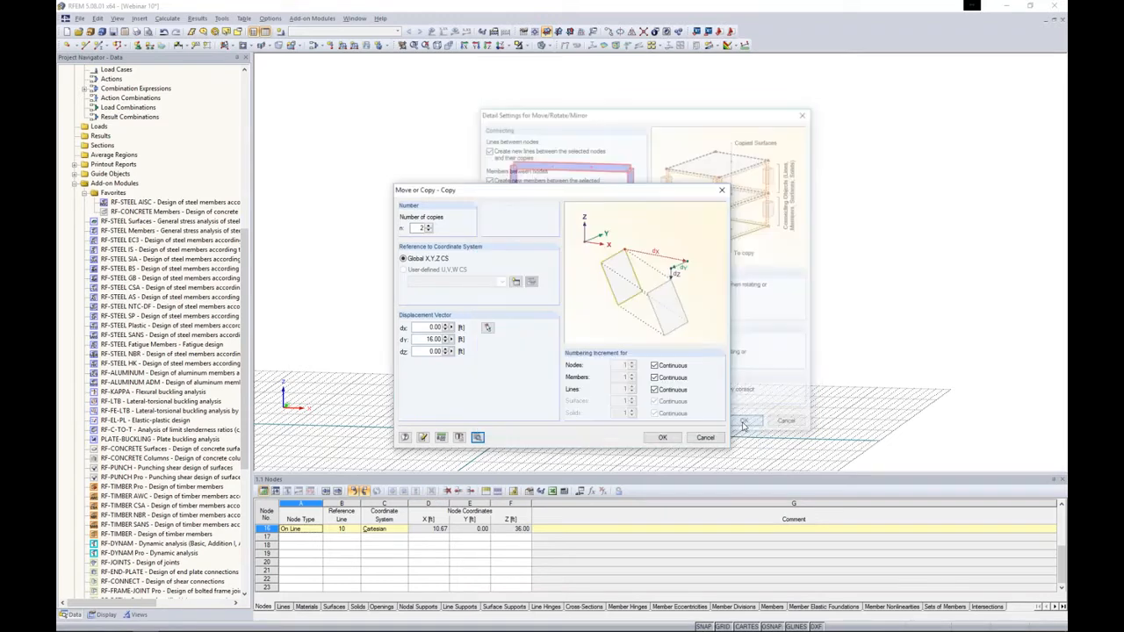
click(663, 437)
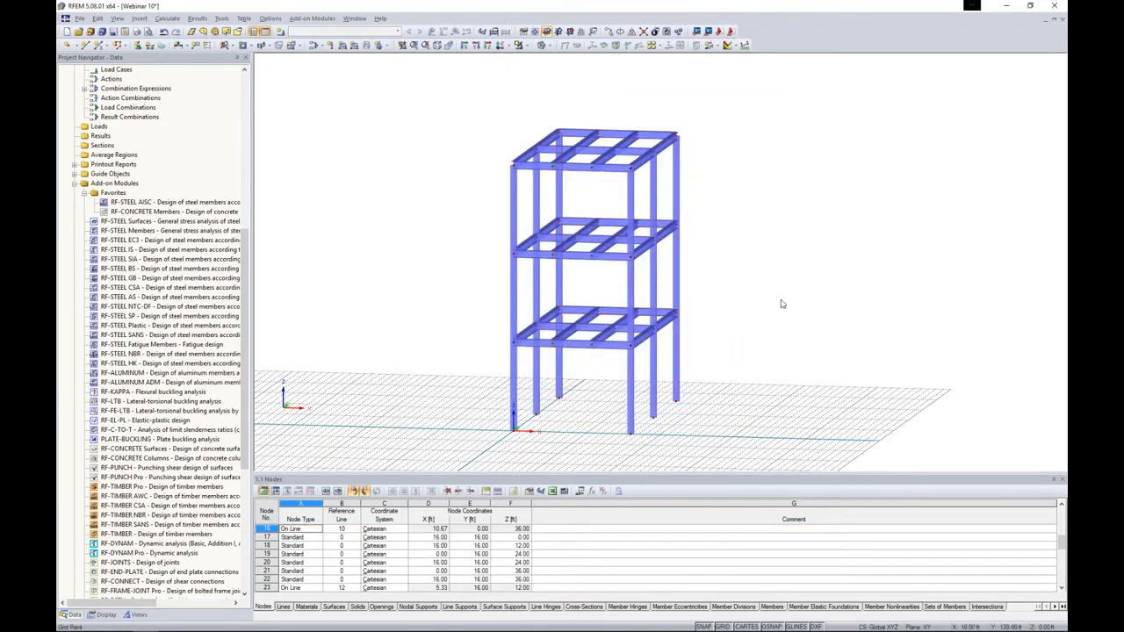
- Select the rear bay on all storeys and copy it one 16 ft bay in X for an L-shaped plan
ctrl+middle_drag(596, 286, 520, 304)
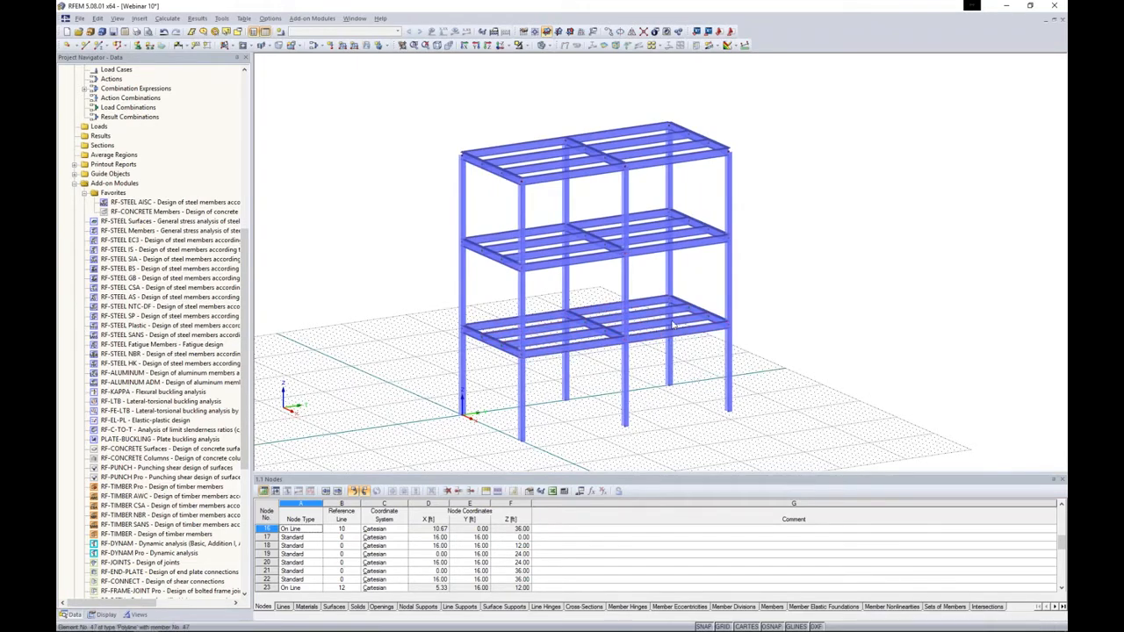
ctrl+middle_drag(717, 373, 700, 315)
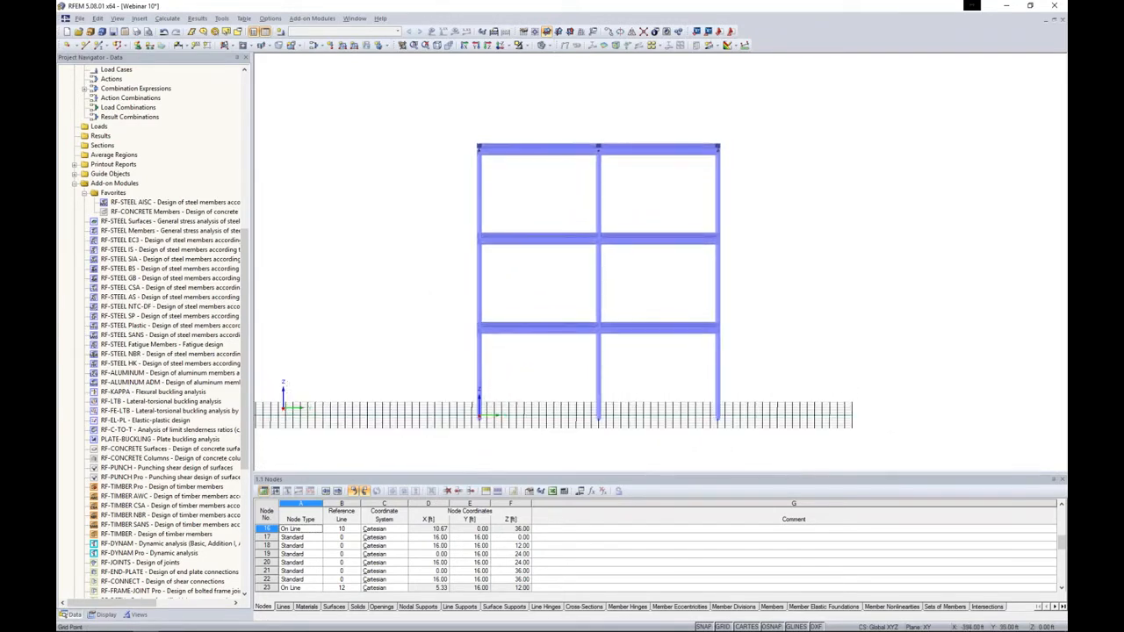
drag(635, 221, 800, 449)
ctrl+middle_drag(767, 356, 887, 378)
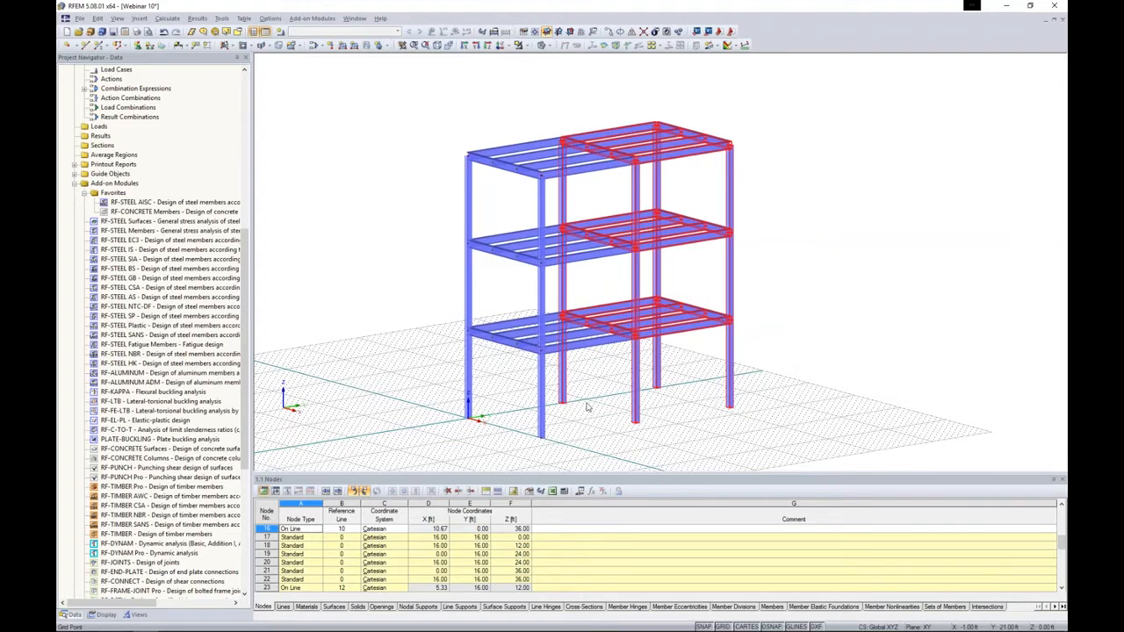
ctrl+drag(562, 403, 635, 421)
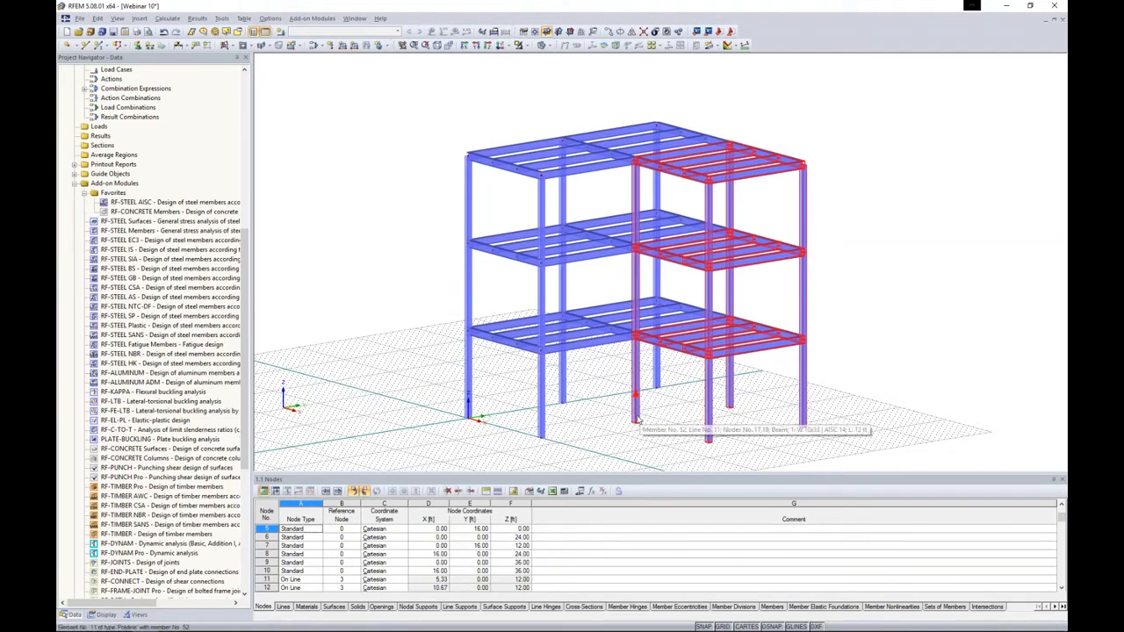
scroll(638, 422, up, 3)
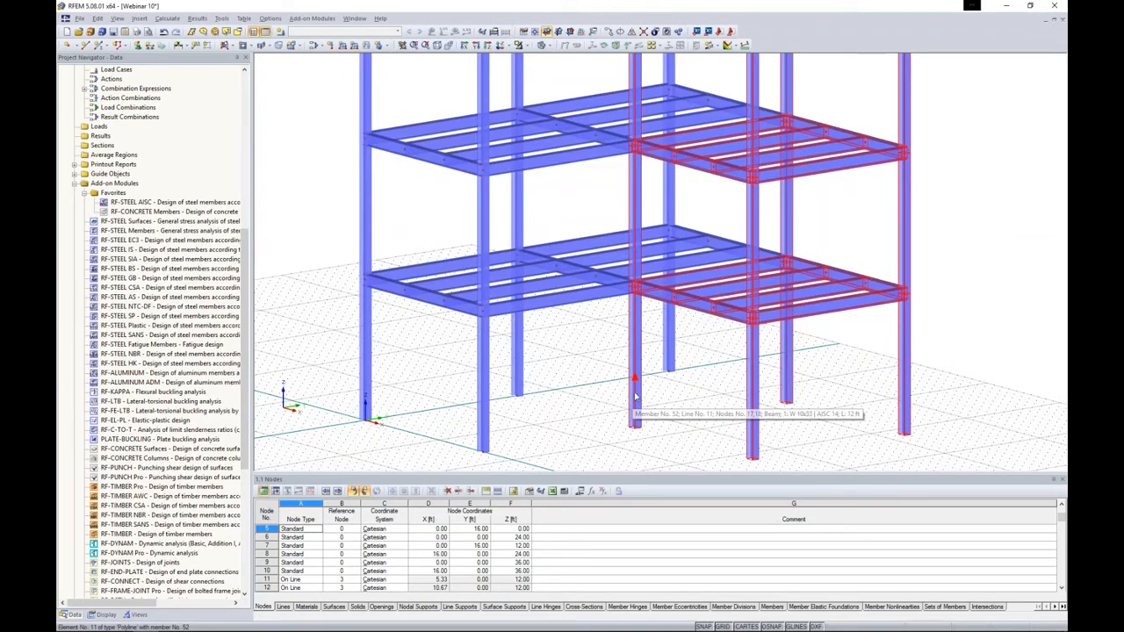
click(1006, 258)
- Show the model in plan view and select the intermediate infill beams in all three bays
scroll(973, 255, down, 3)
ctrl+middle_drag(973, 255, 857, 285)
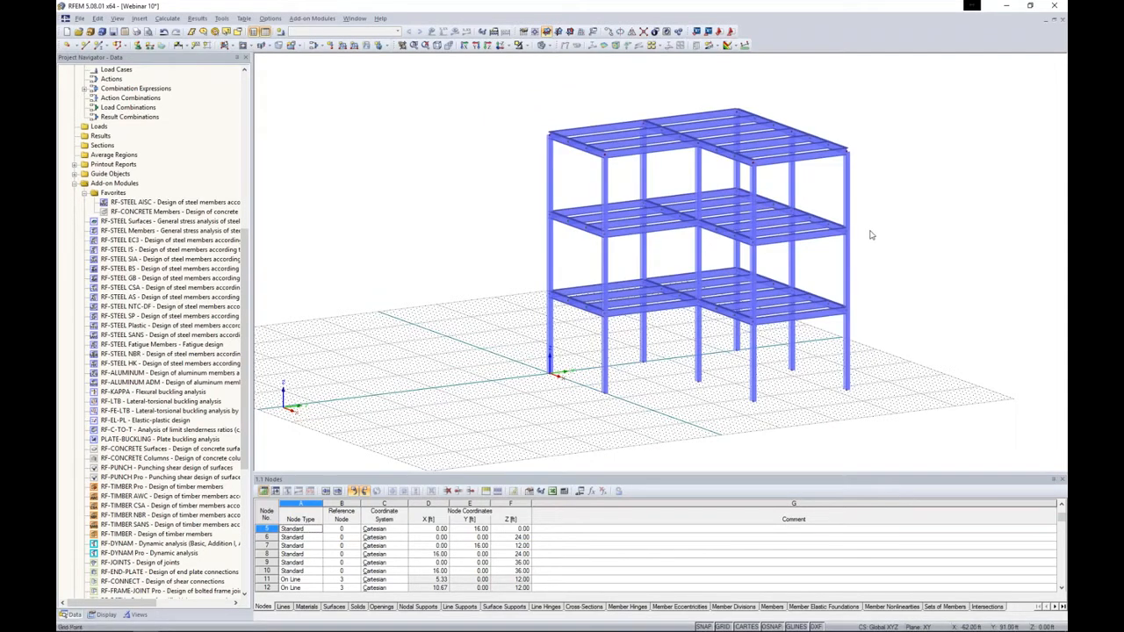
click(500, 46)
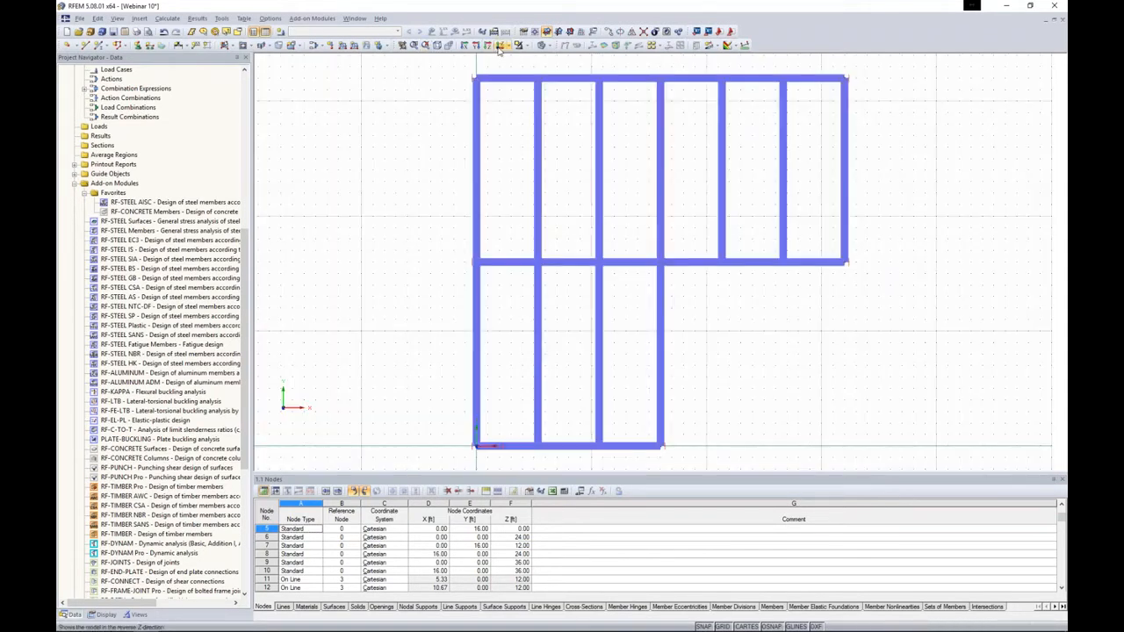
drag(633, 371, 516, 349)
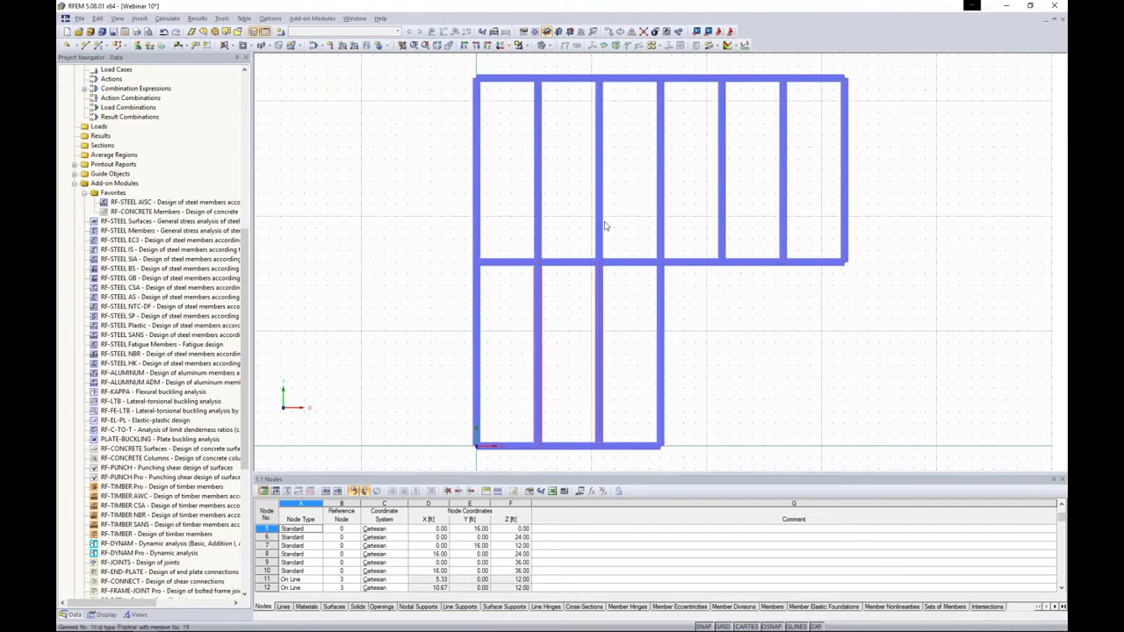
drag(625, 205, 509, 146)
drag(807, 197, 701, 150)
ctrl+middle_drag(731, 349, 431, 39)
- Open the selected infill beams for editing and begin defining a new hinge for their member start
right_click(430, 38)
right_click(577, 168)
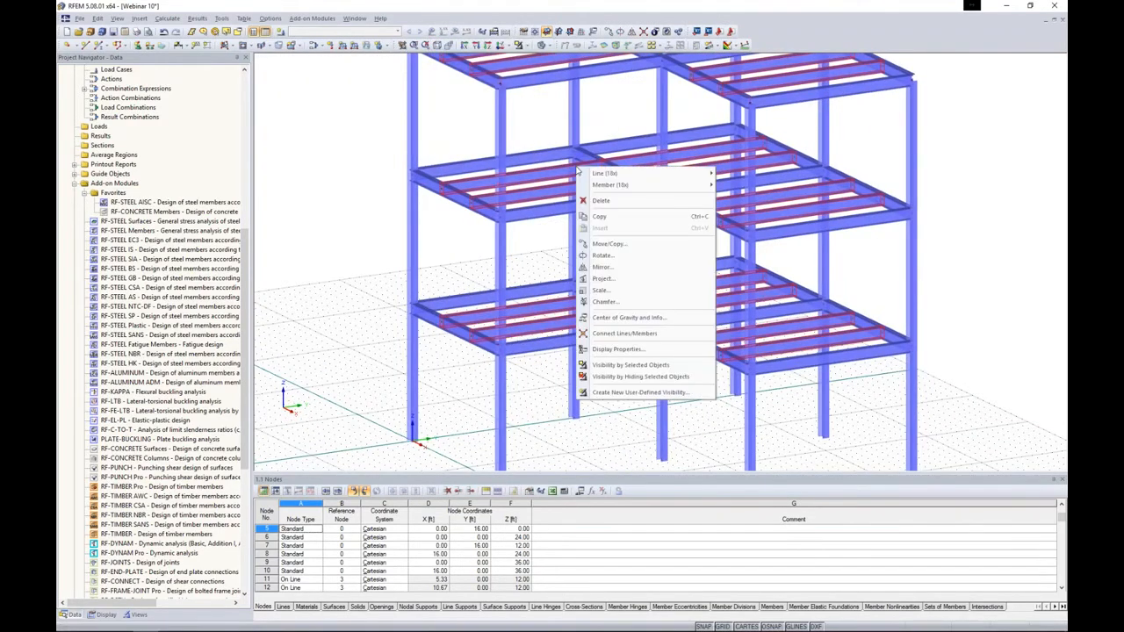
mouse_move(612, 185)
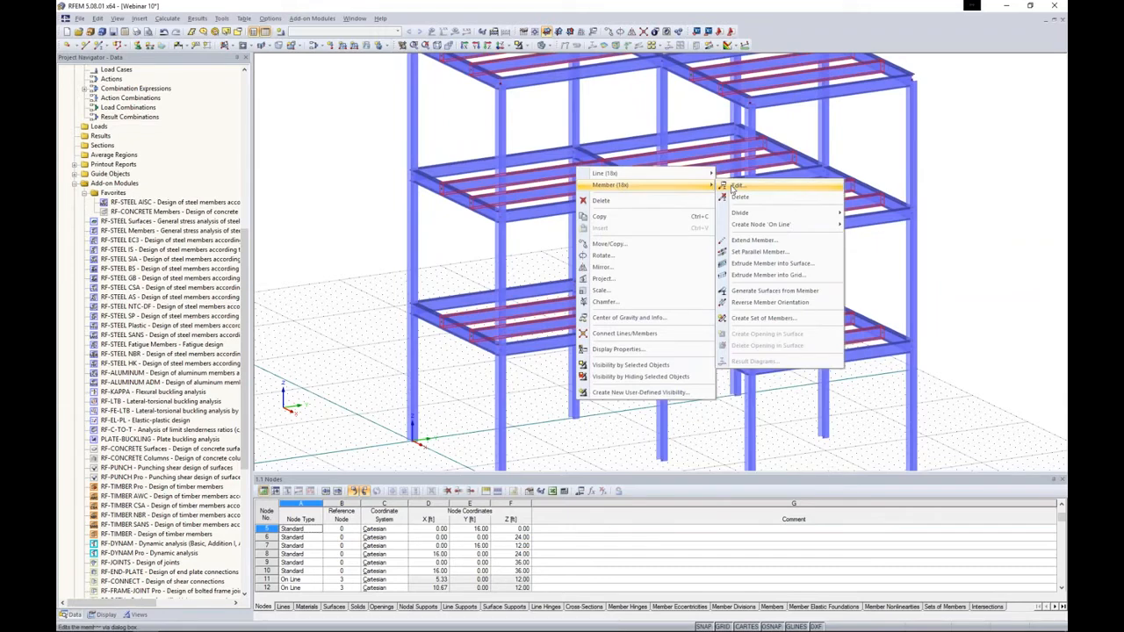
click(739, 189)
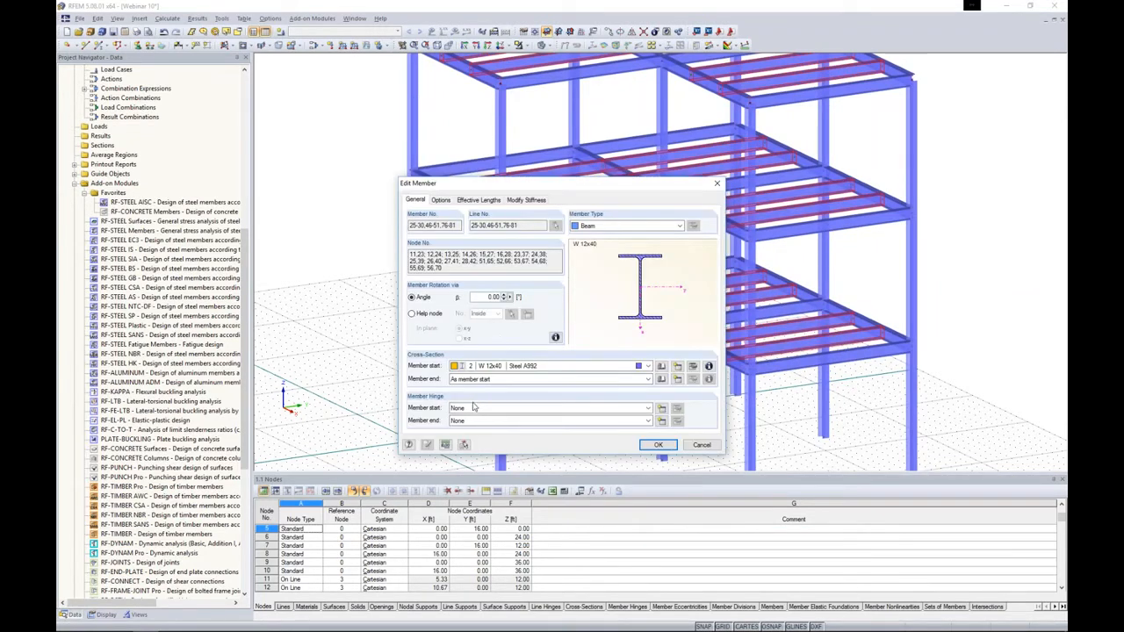
click(662, 409)
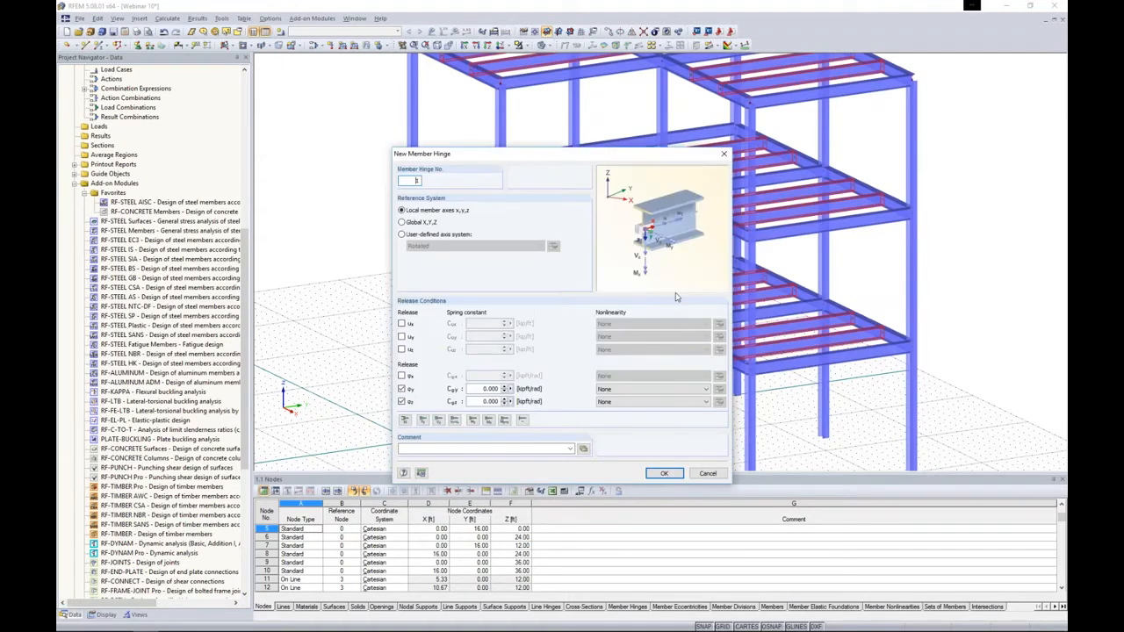
drag(655, 155, 685, 124)
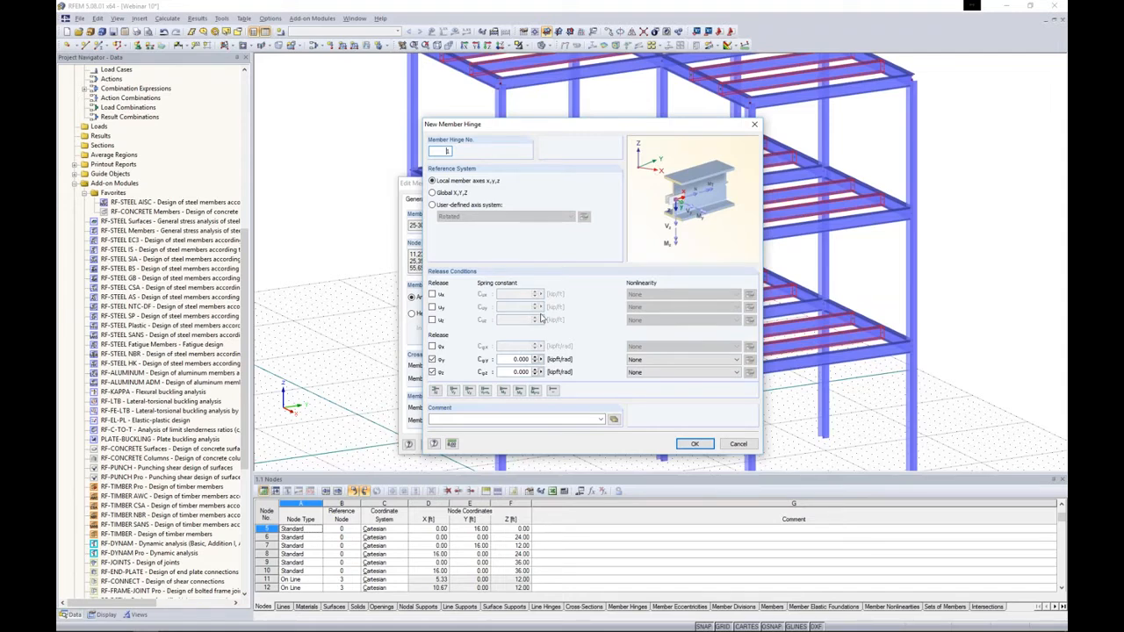
- Try the Partial activity nonlinearity for the hinge's φy release, dismiss its settings and restore None
double_click(509, 360)
click(642, 361)
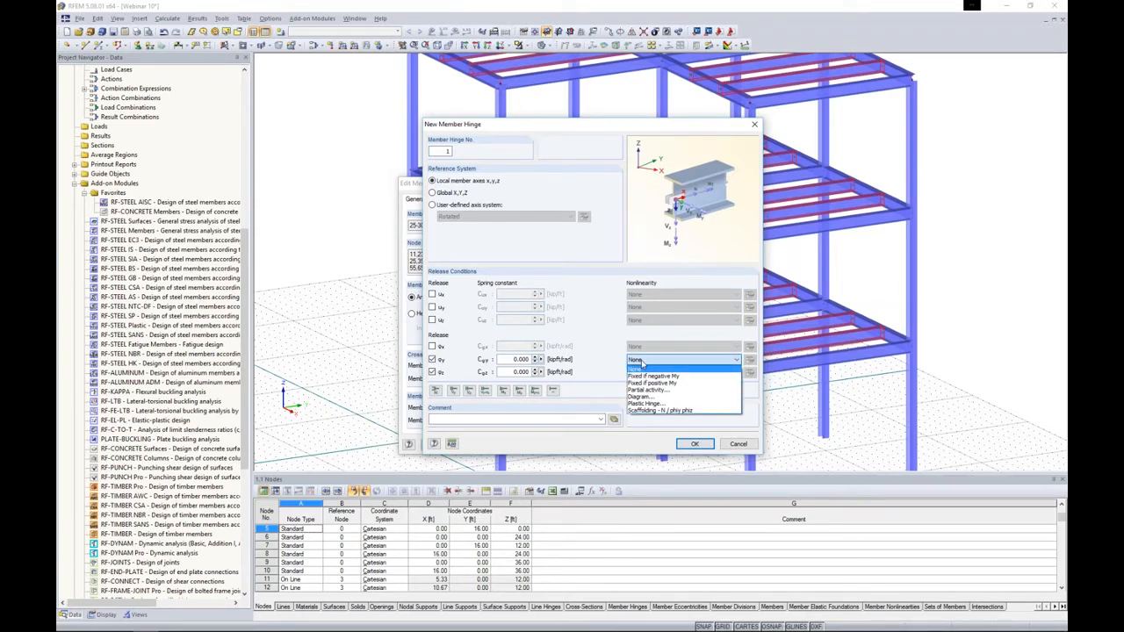
click(650, 390)
click(750, 361)
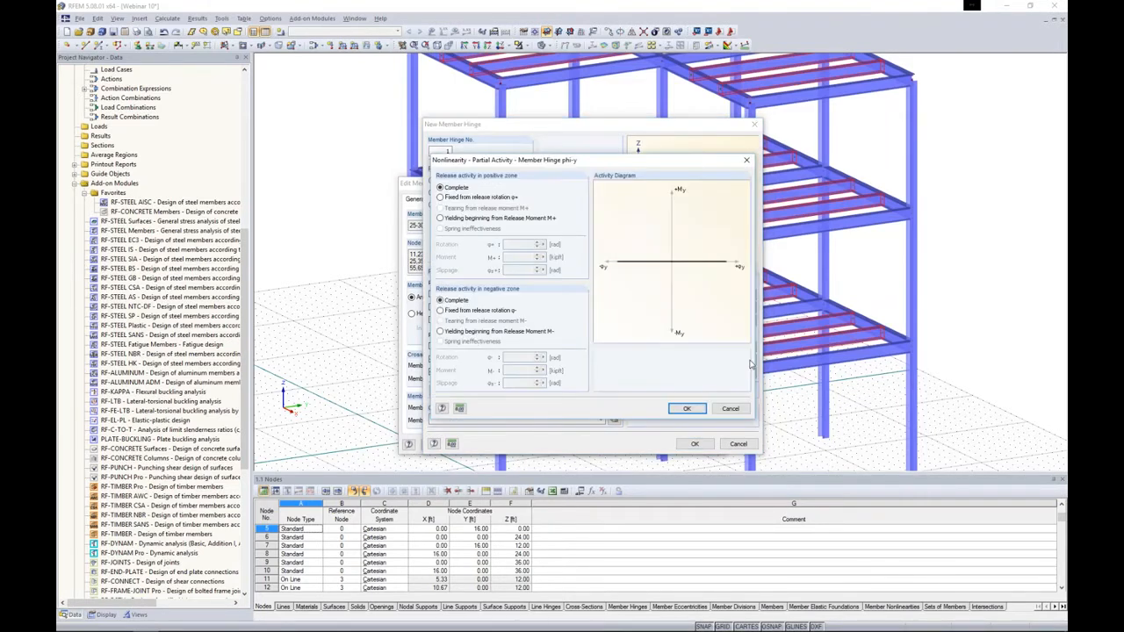
drag(654, 165, 658, 136)
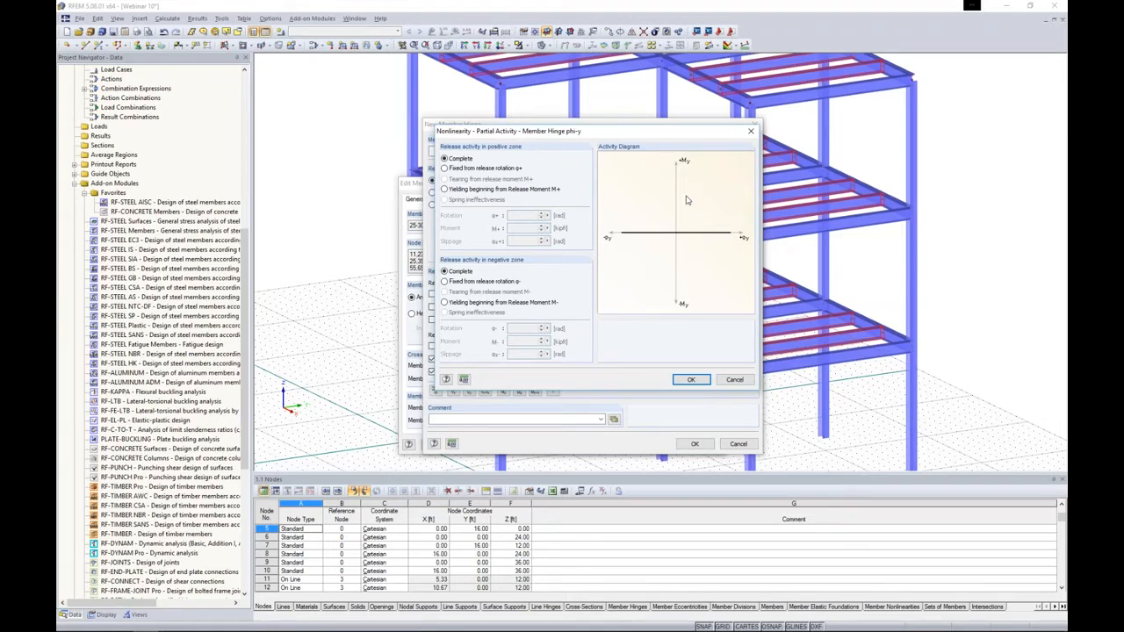
click(735, 379)
click(681, 359)
click(650, 365)
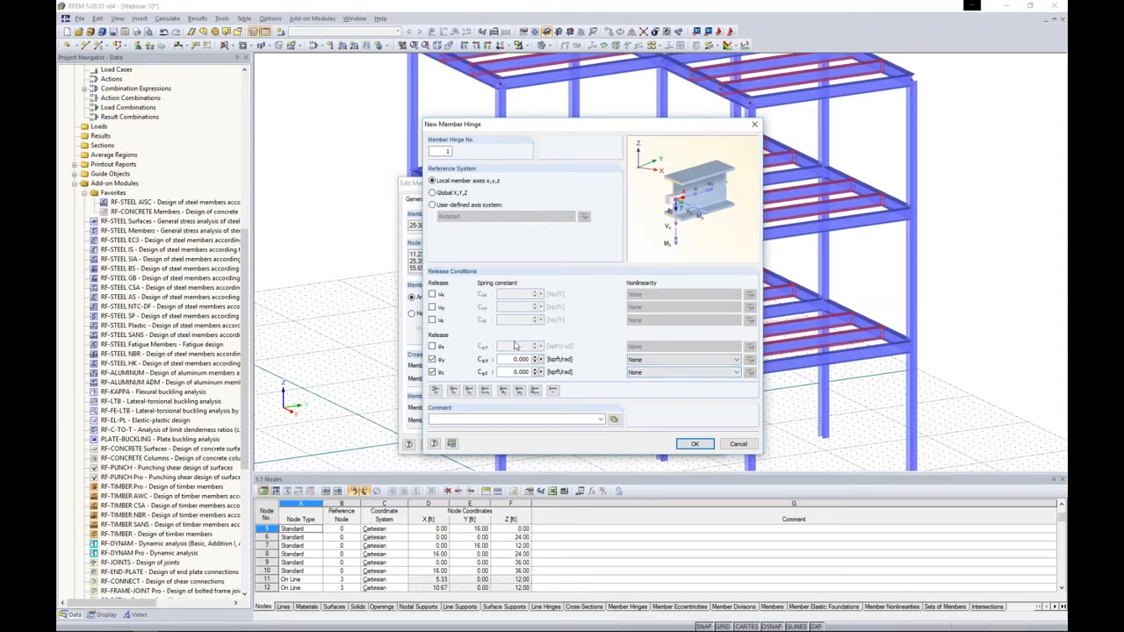
- Confirm the hinge with φy and φz released, assign it to the infill beams' member end as well, and deselect the beams
click(694, 445)
click(619, 422)
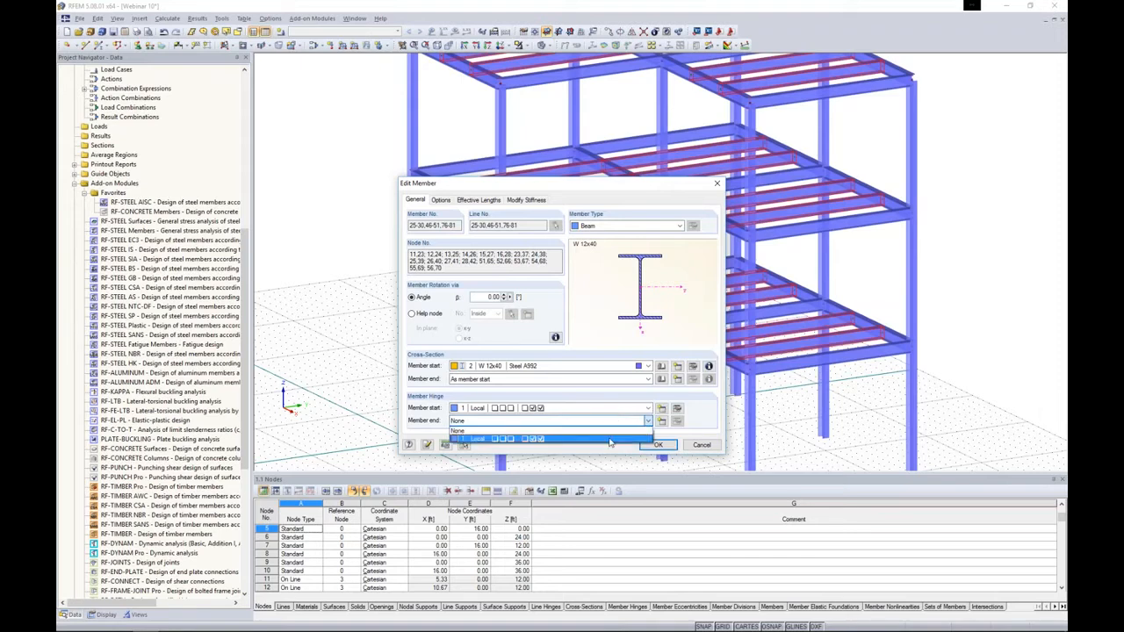
click(611, 439)
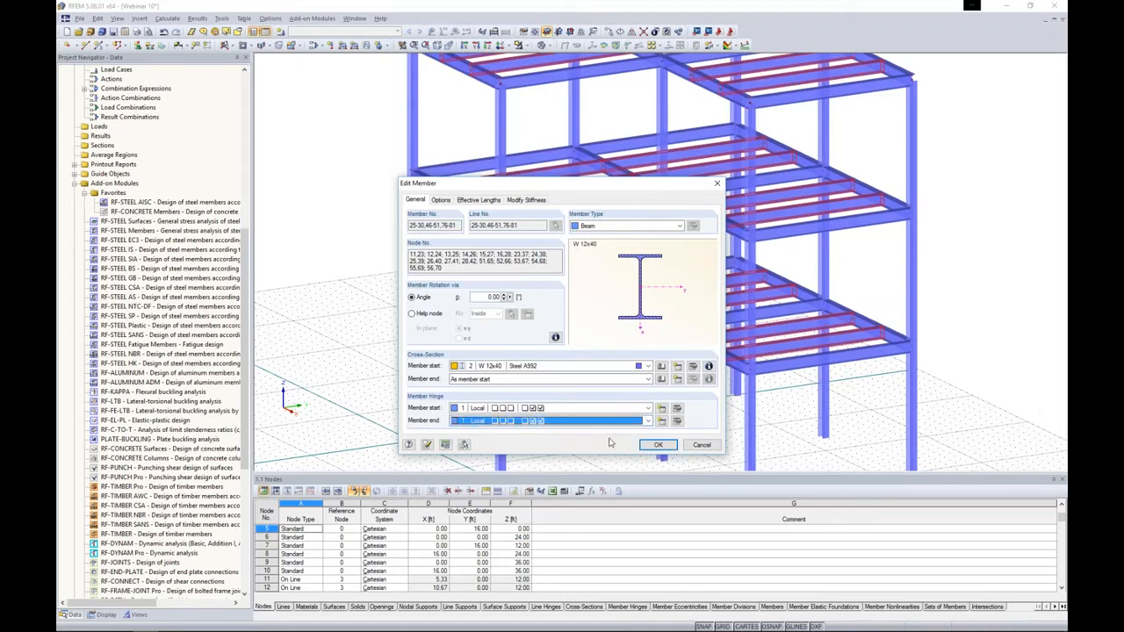
click(658, 444)
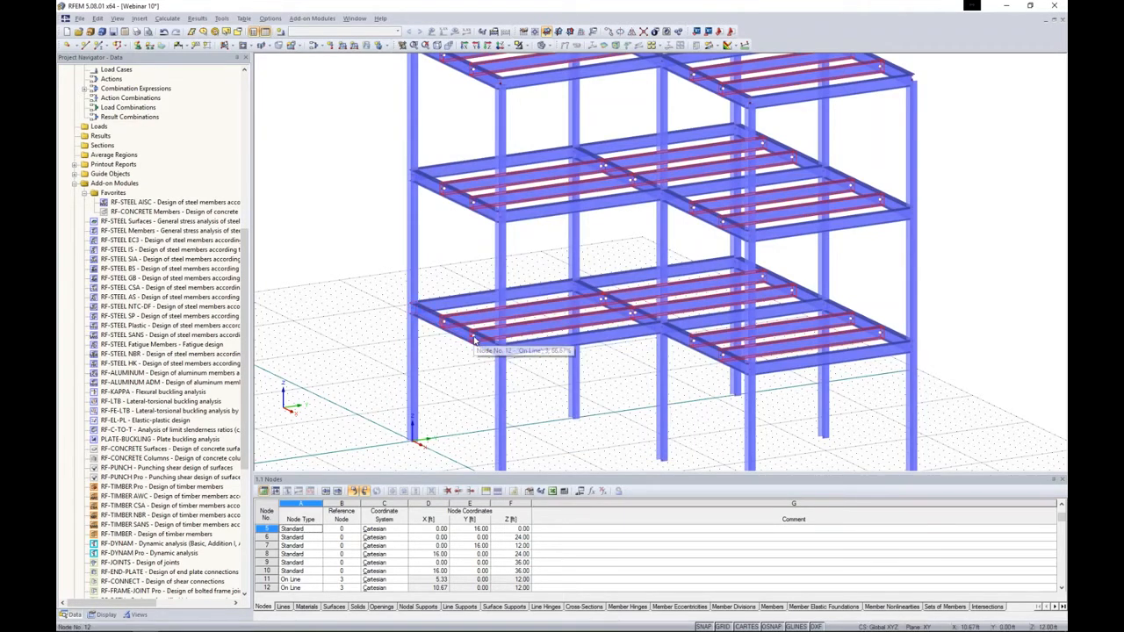
scroll(474, 341, up, 3)
scroll(490, 340, down, 5)
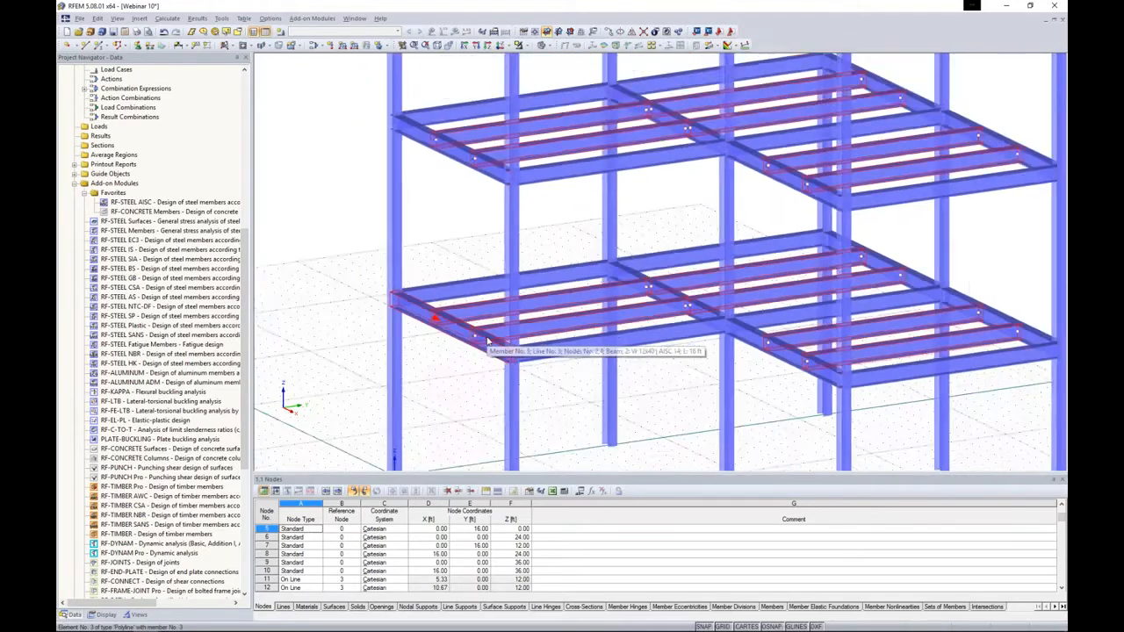
click(535, 413)
- Start a new member and choose the AISC 14 rolled angle L 5x5x3/4 from the USA favorites as its cross-section
scroll(535, 413, down, 2)
ctrl+middle_drag(535, 413, 522, 381)
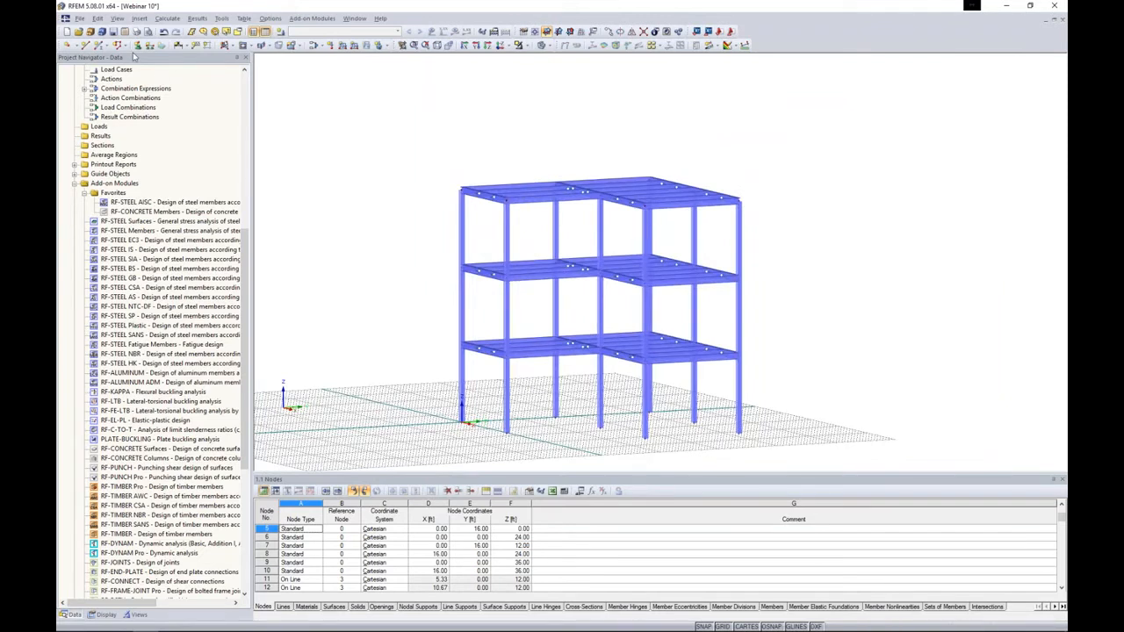
click(101, 45)
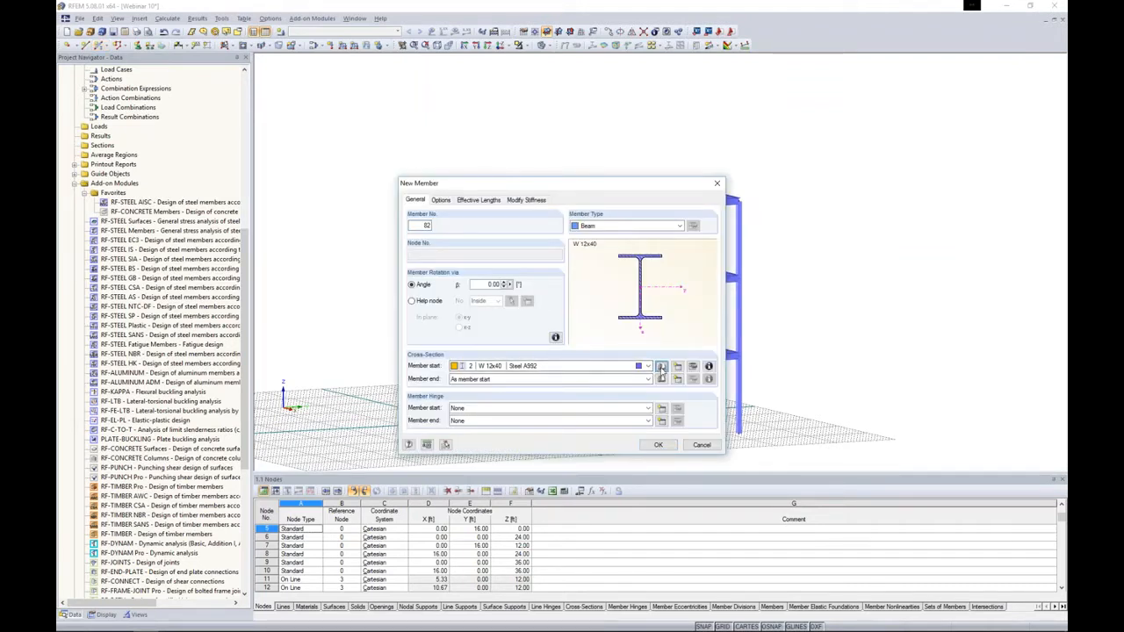
click(662, 367)
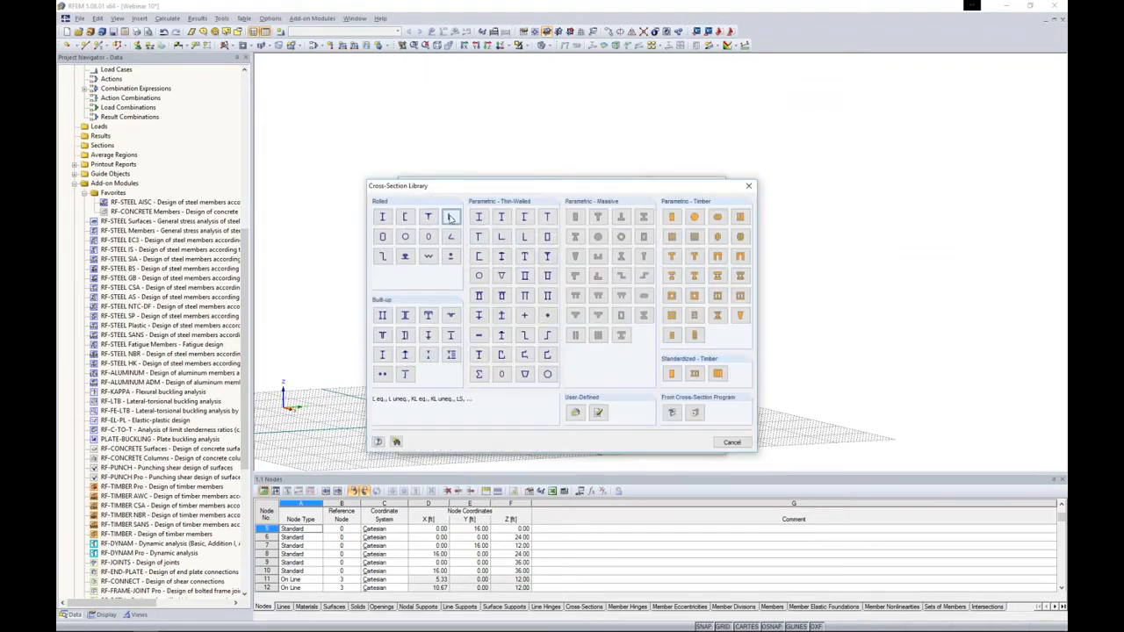
click(449, 219)
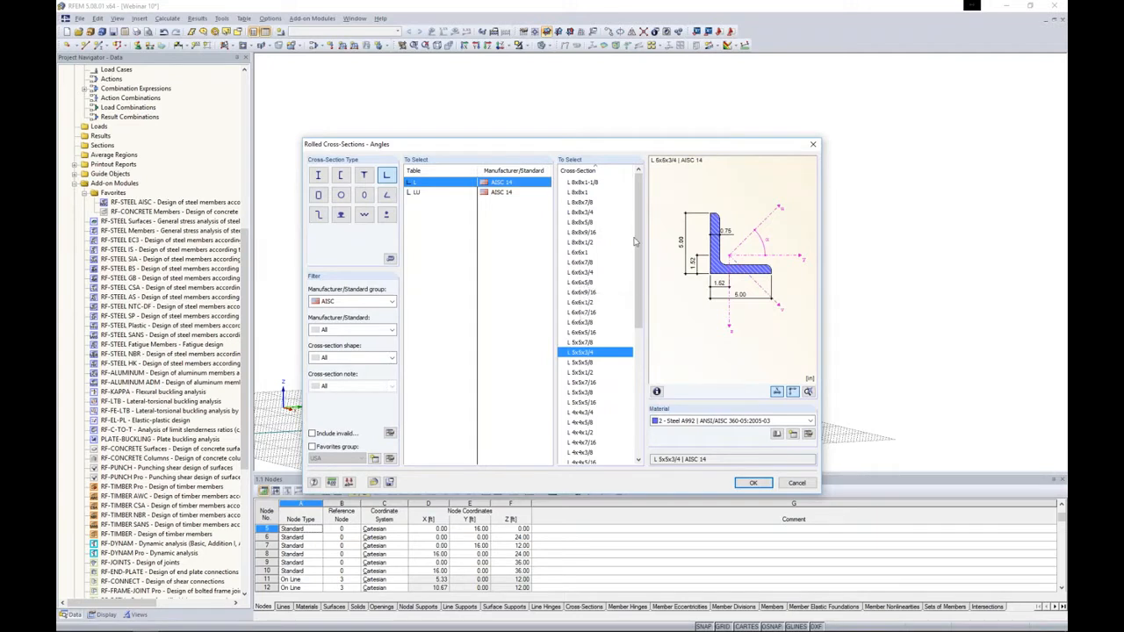
click(501, 193)
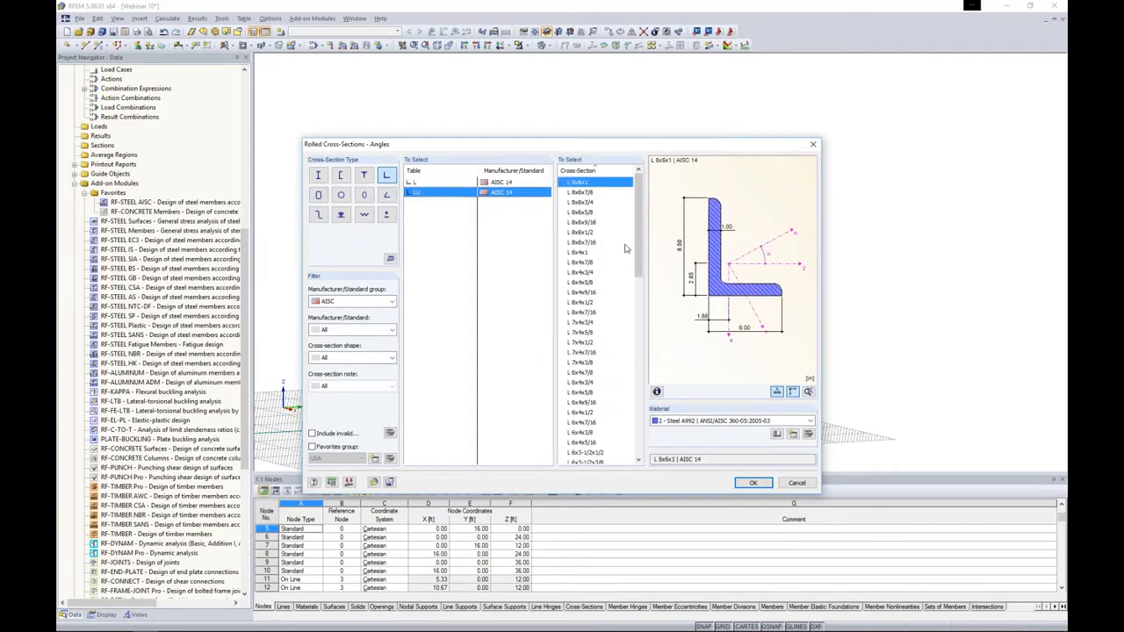
click(504, 184)
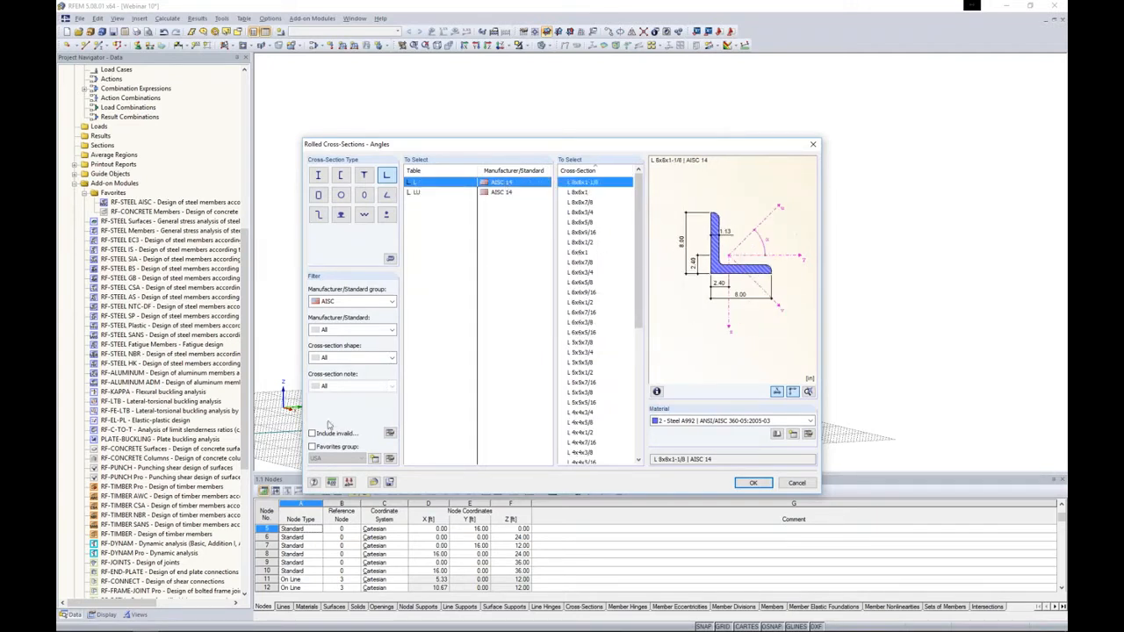
click(312, 447)
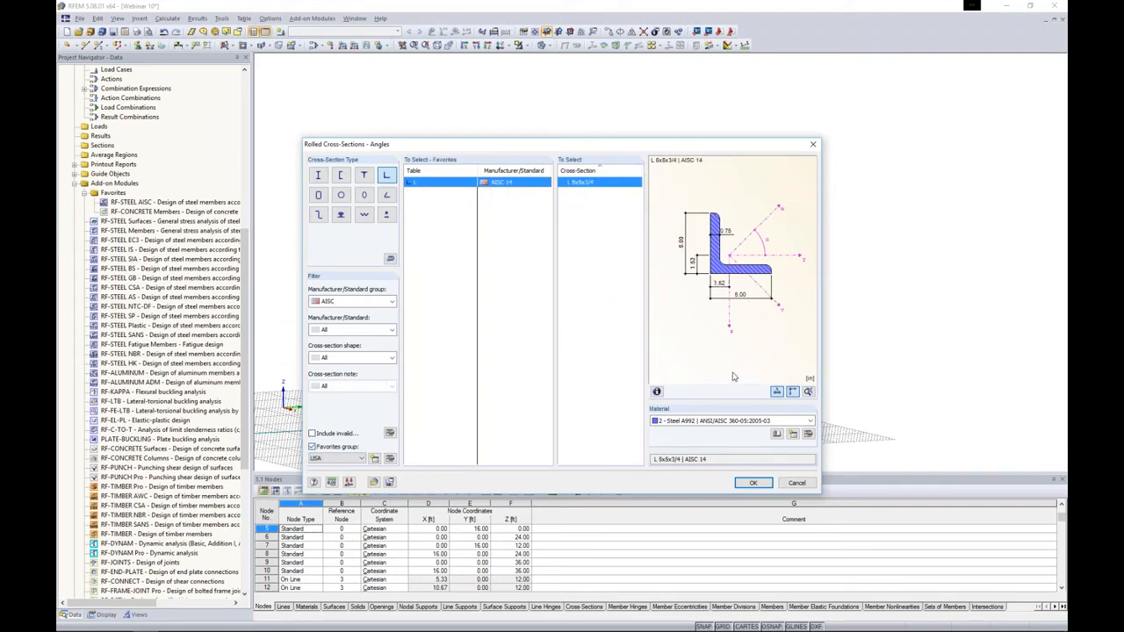
- Assign Steel A36 from the material library's USA favorites to the L 5x5x3/4 angle and accept the cross-section
click(694, 421)
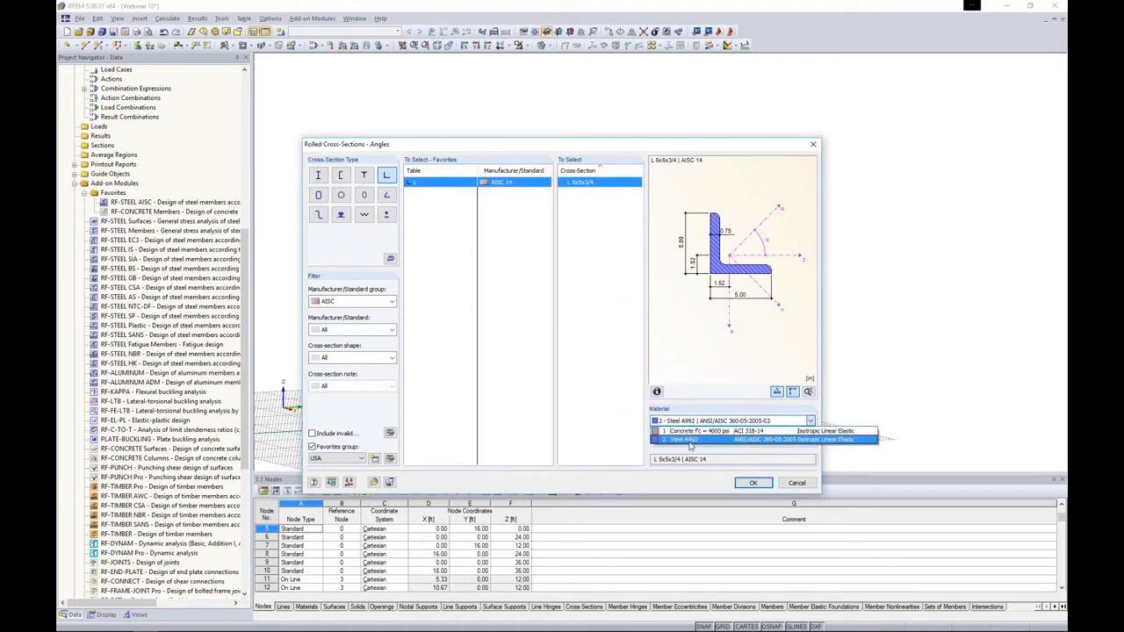
click(691, 445)
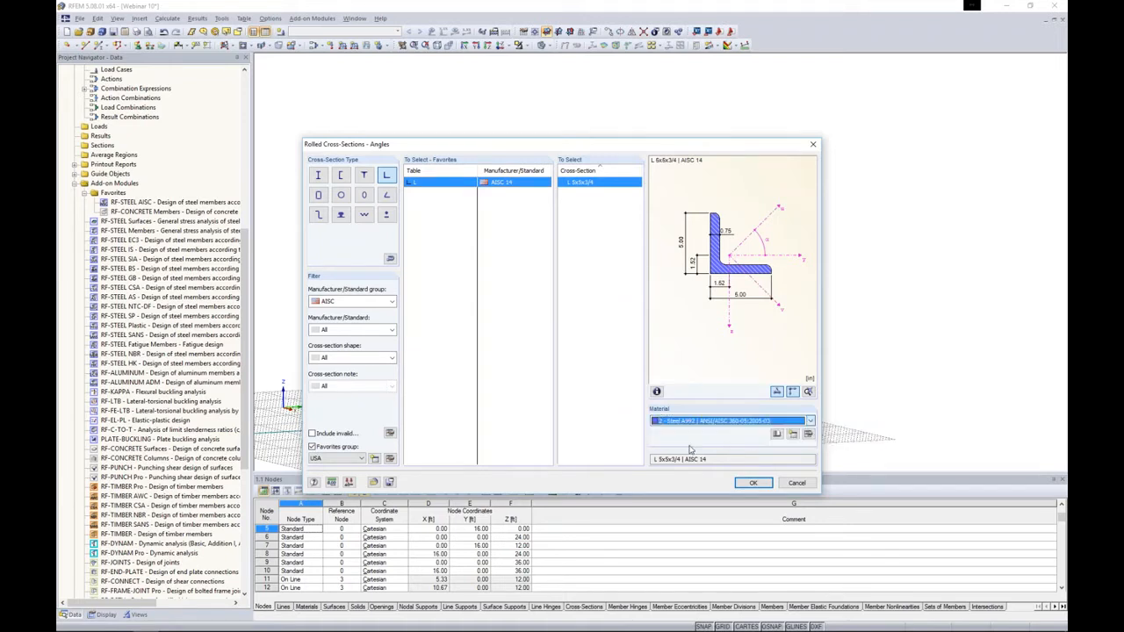
click(776, 436)
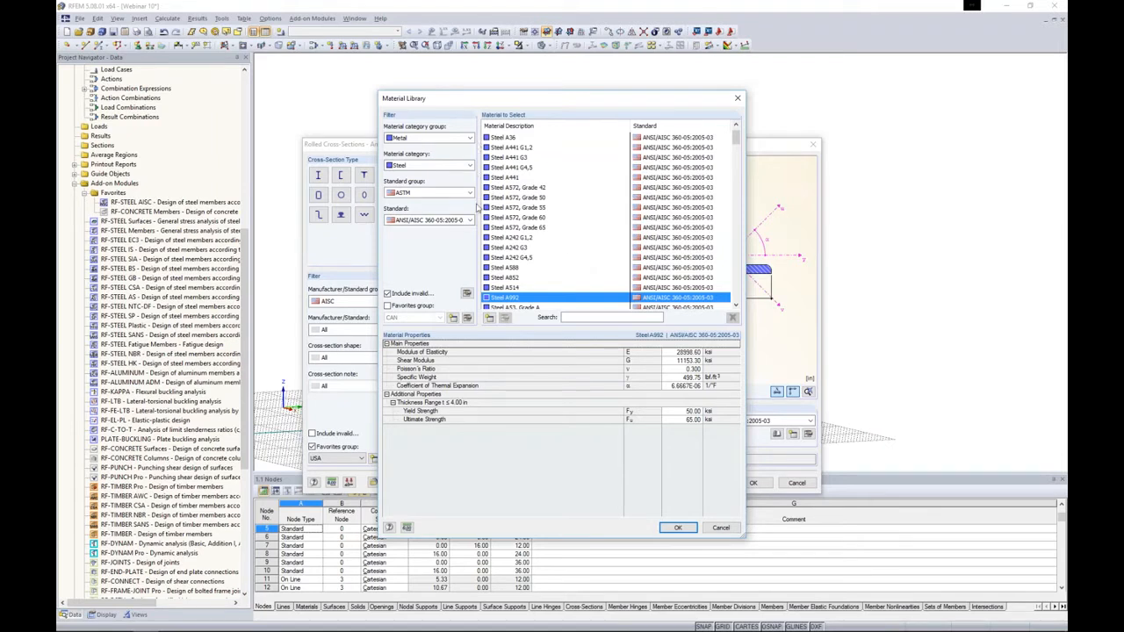
scroll(536, 176, down, 8)
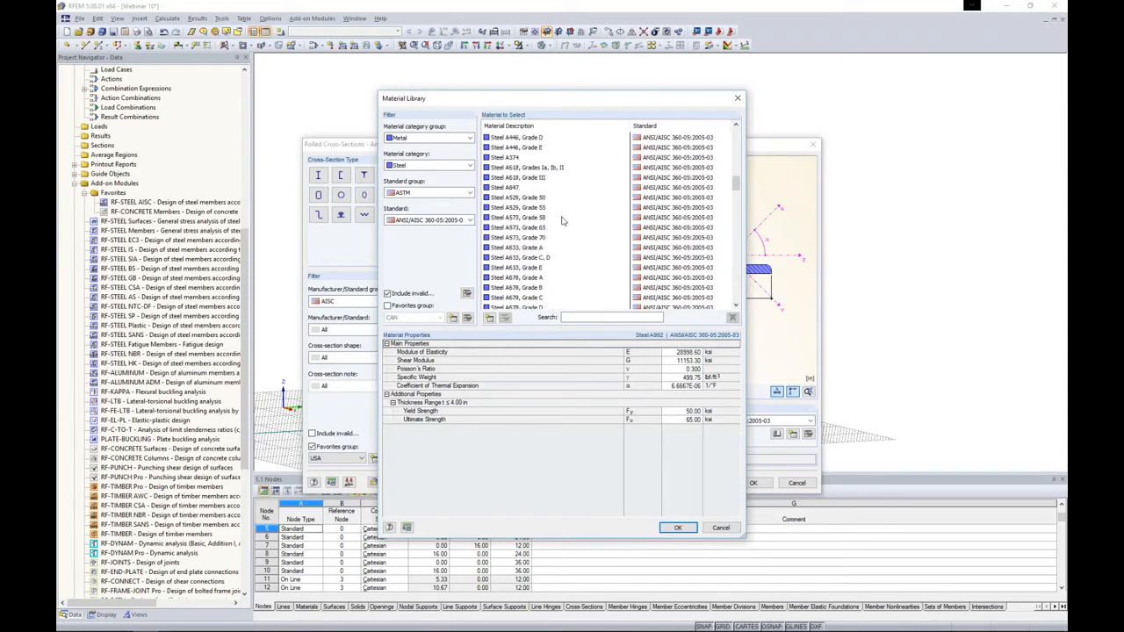
click(387, 306)
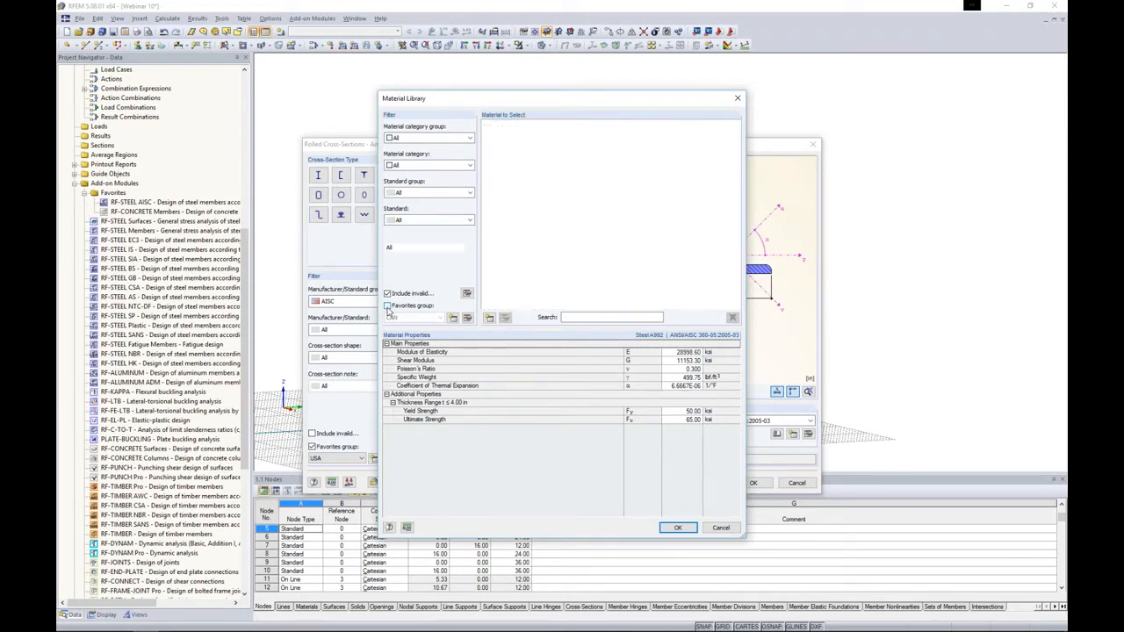
click(409, 318)
click(406, 337)
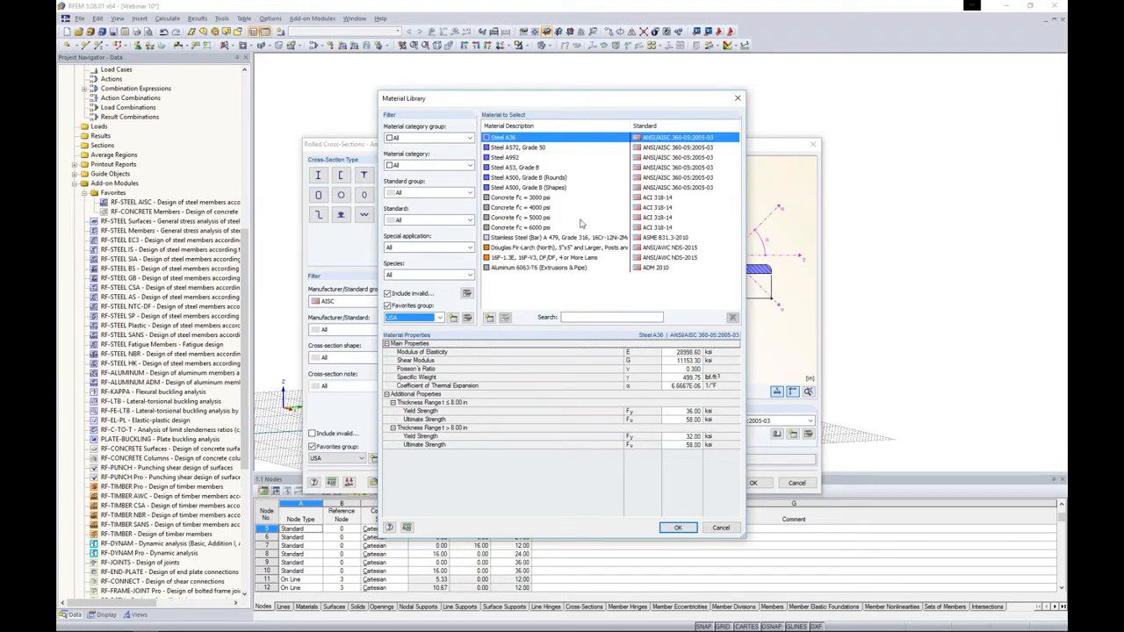
click(679, 530)
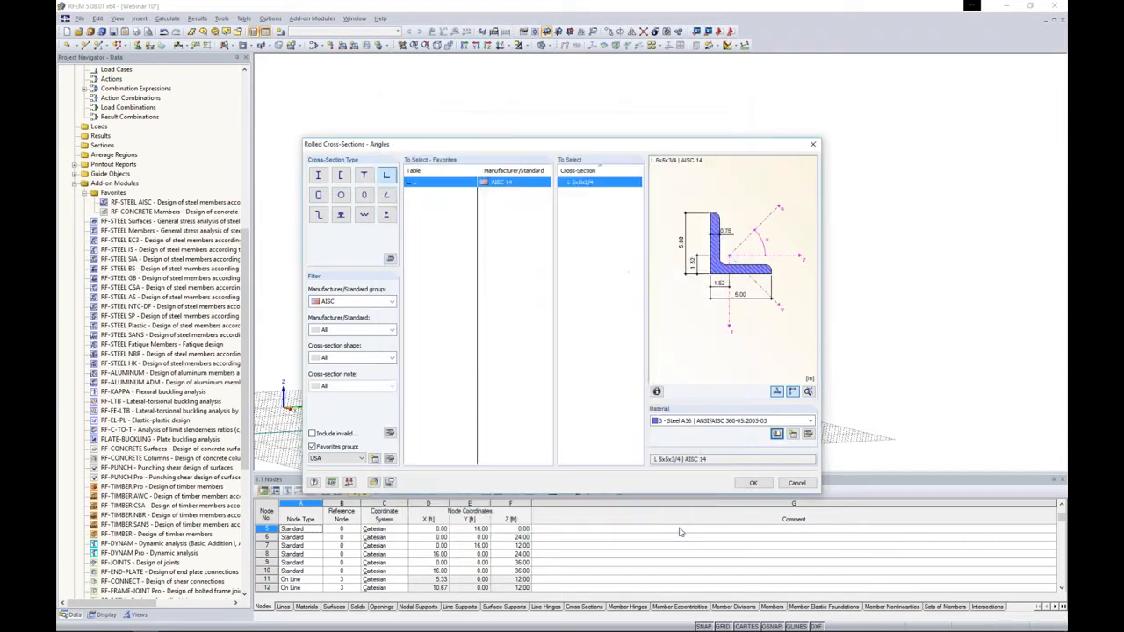
click(753, 483)
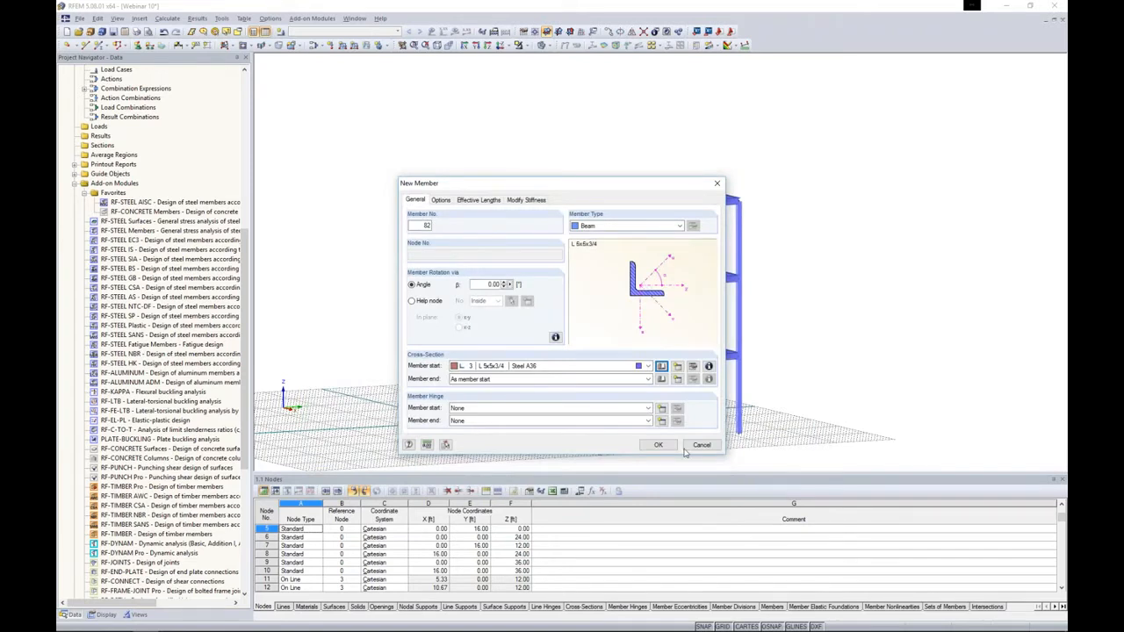
- Set the new member's type to Buckling and accept the member definition
click(624, 227)
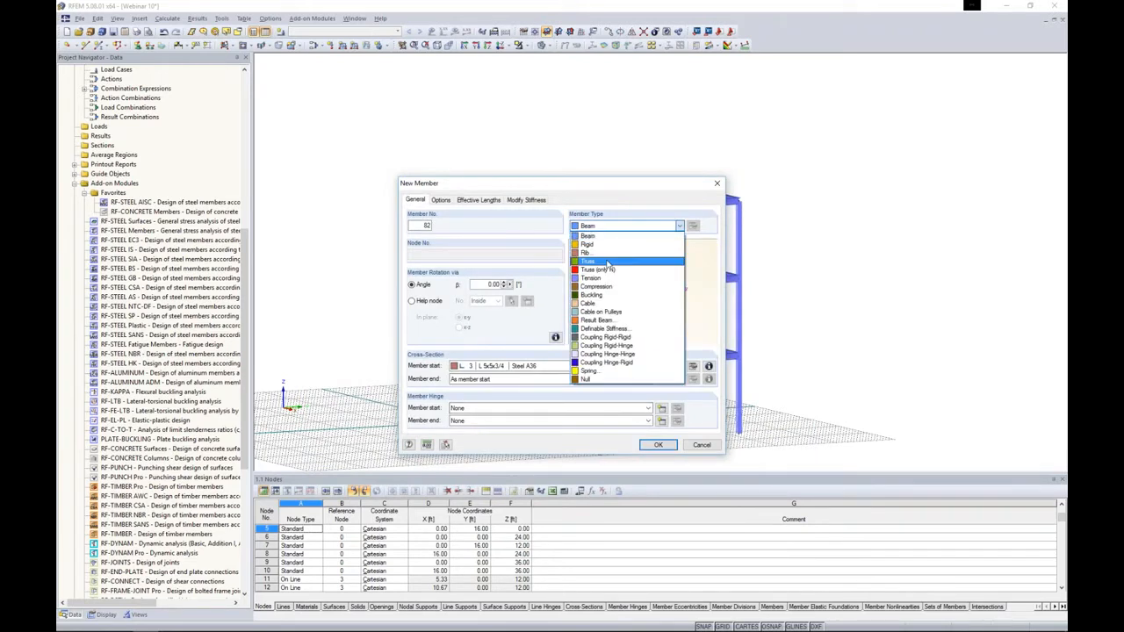
click(594, 300)
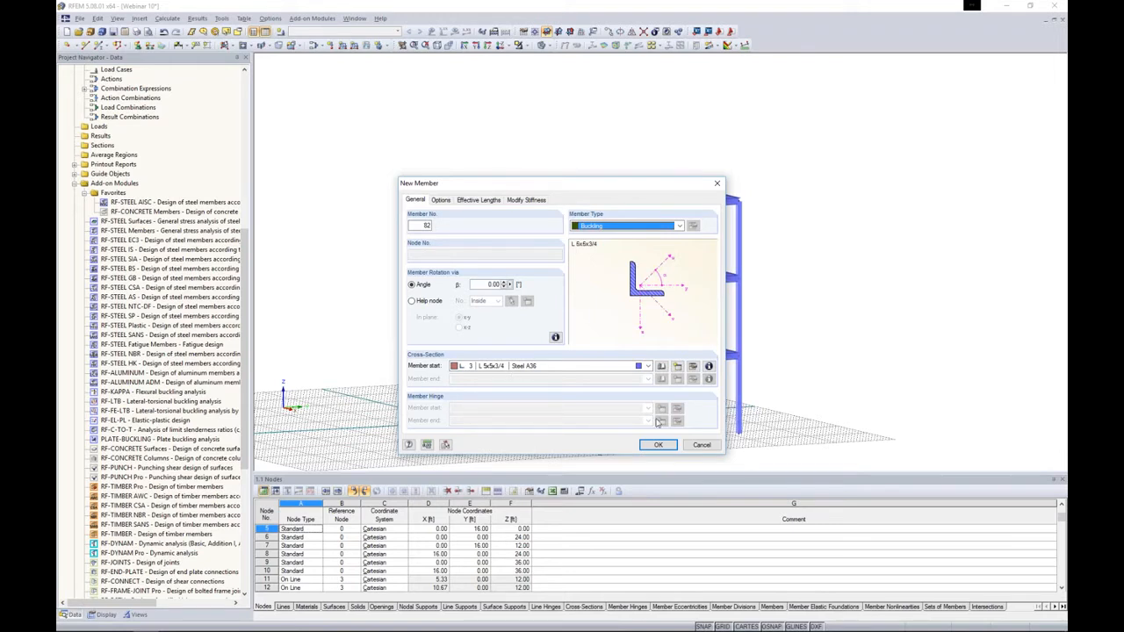
click(657, 444)
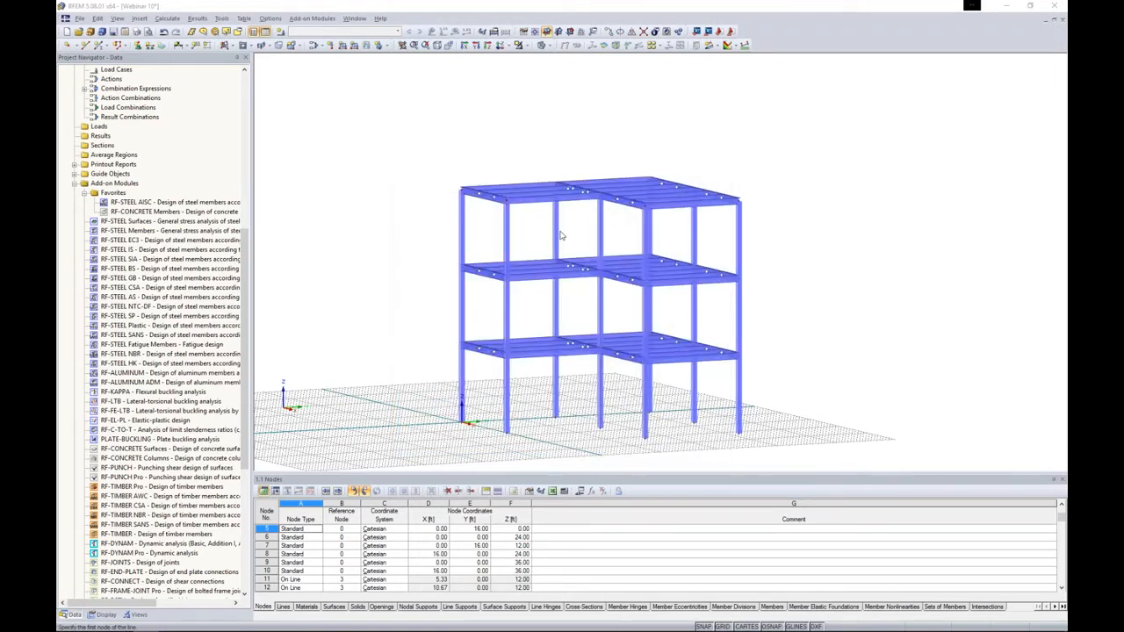
- Draw two crossing diagonal braces in the top storey between the interior columns at Y = 16 ft
scroll(555, 274, up, 3)
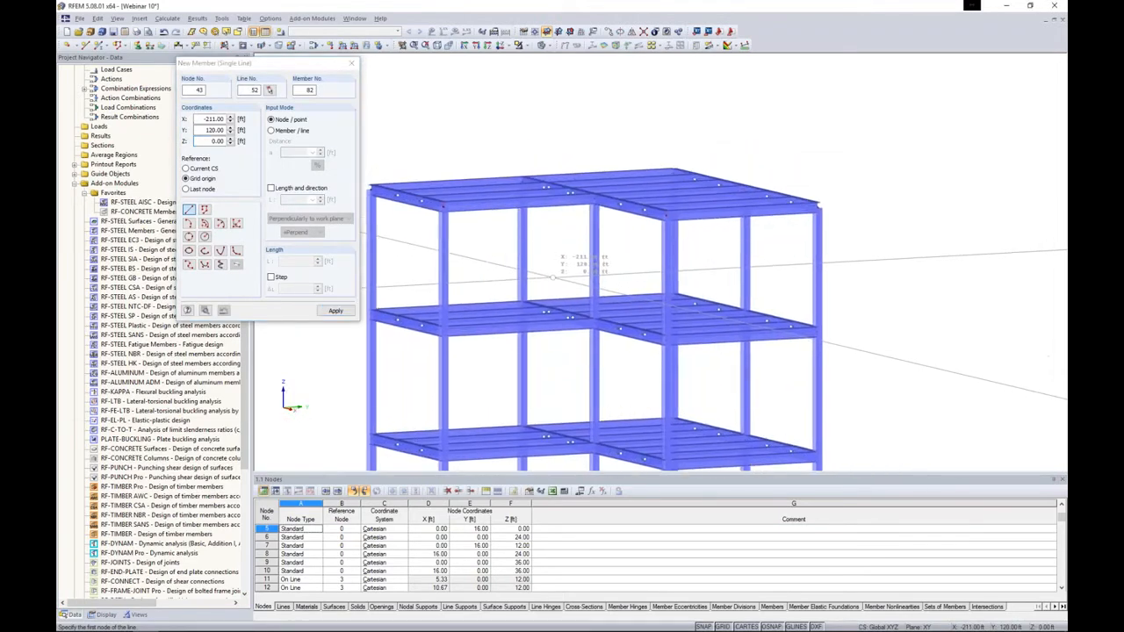
scroll(551, 276, up, 5)
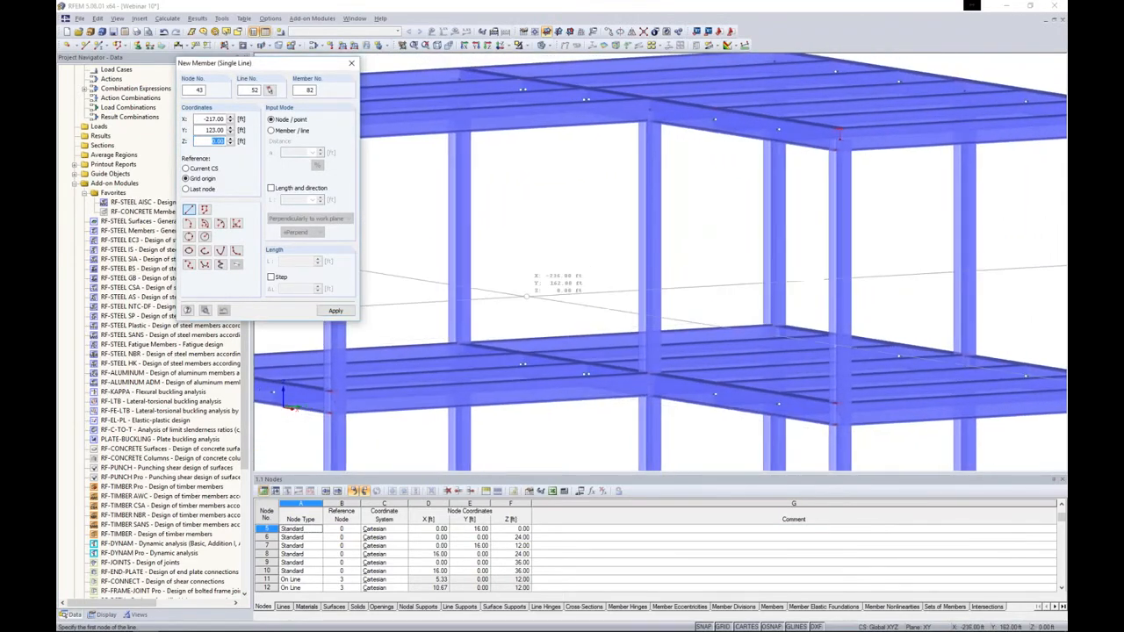
ctrl+middle_drag(516, 287, 519, 293)
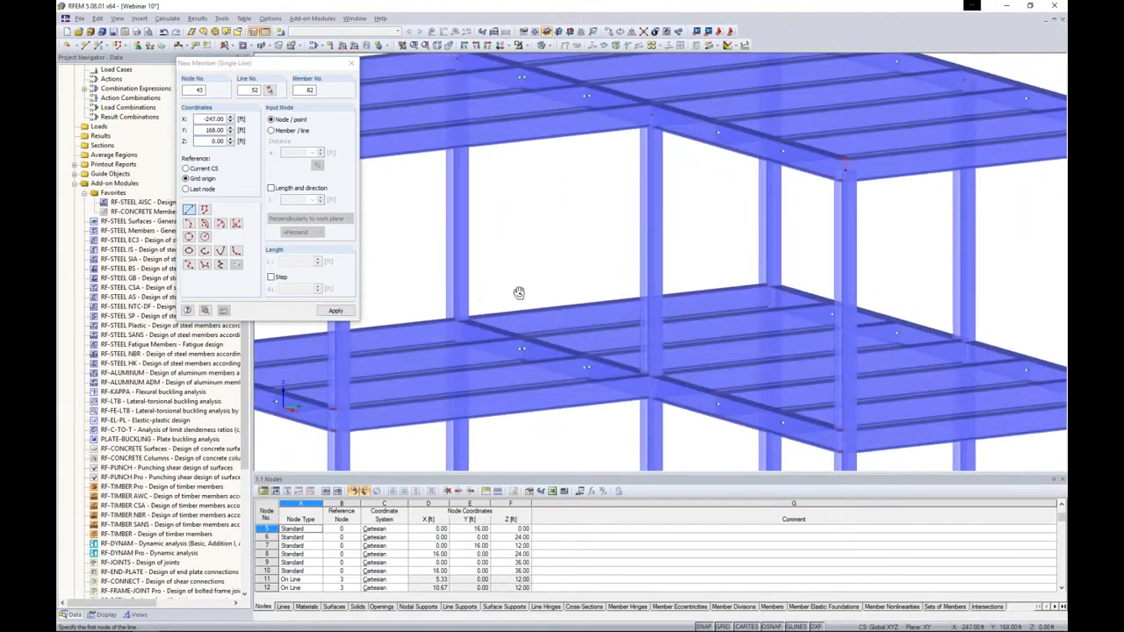
click(471, 316)
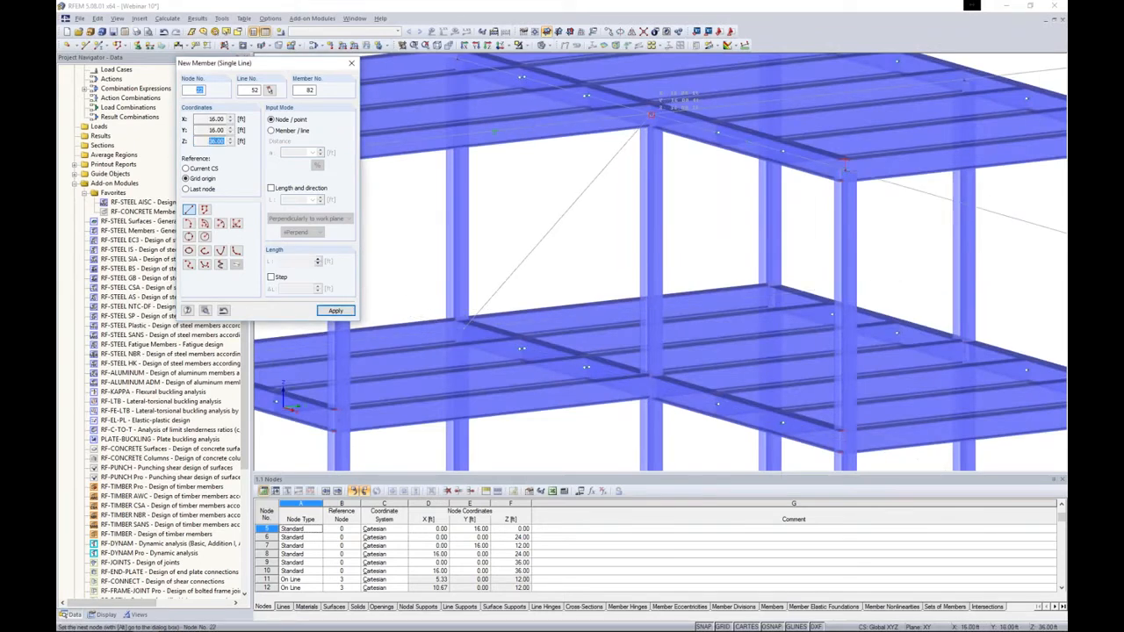
click(651, 116)
ctrl+middle_drag(483, 86, 479, 102)
click(479, 103)
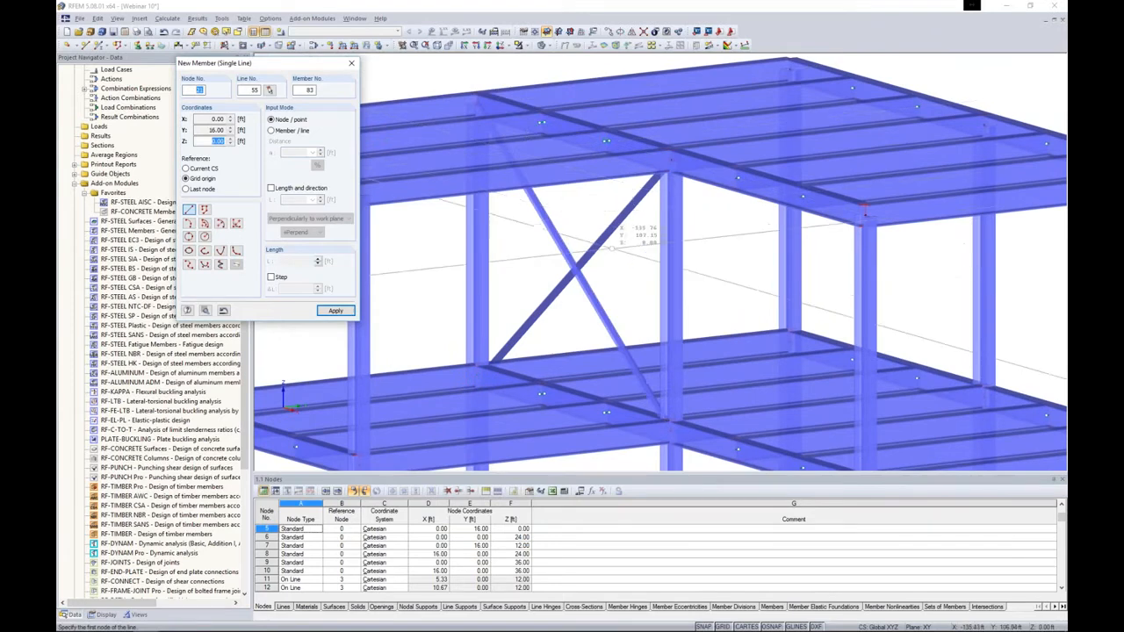
key(Escape)
- Copy the pair of cross braces down to the middle storey and from there into the adjacent bay of the ground storey
scroll(615, 254, down, 3)
middle_drag(616, 277, 570, 238)
drag(555, 263, 522, 213)
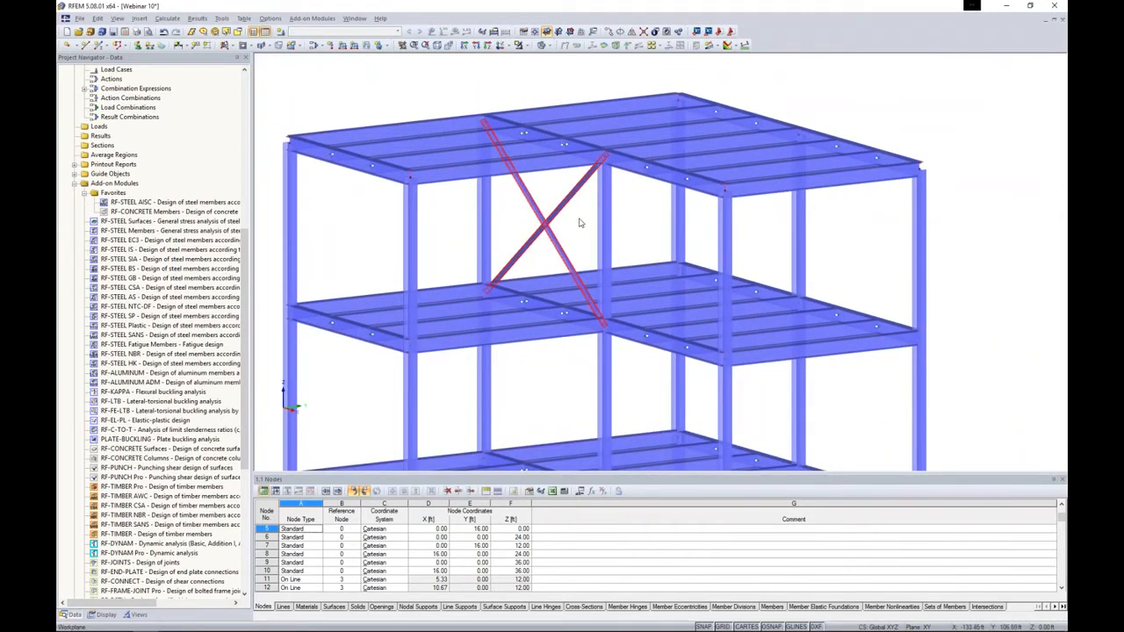
middle_drag(580, 225, 499, 145)
ctrl+drag(503, 98, 519, 243)
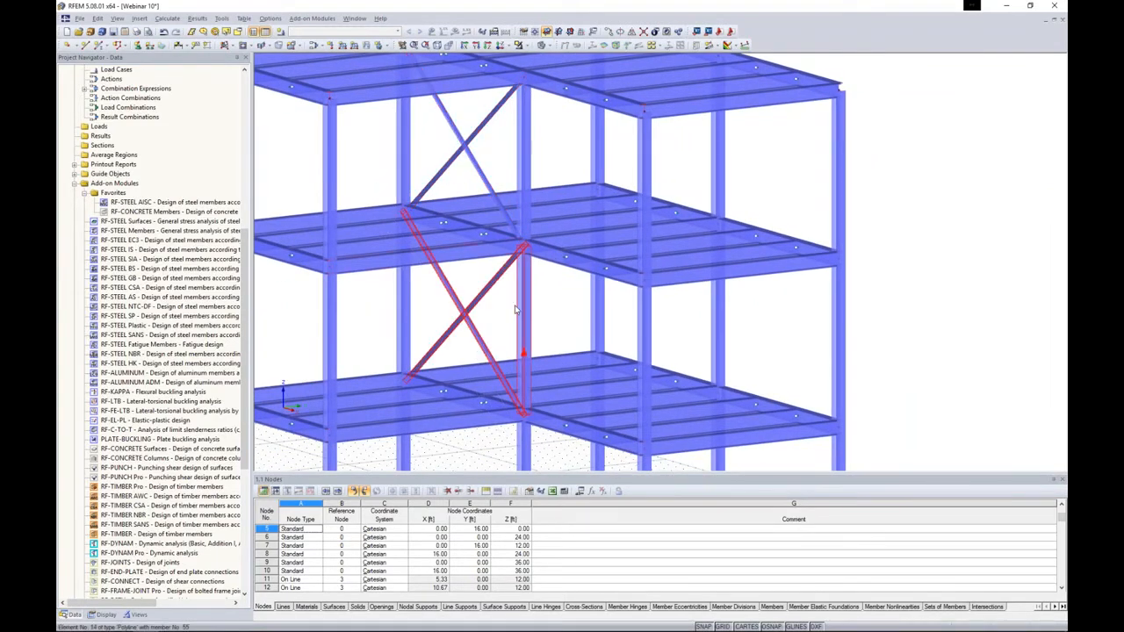
middle_drag(504, 268, 479, 167)
ctrl+drag(480, 169, 614, 349)
click(900, 327)
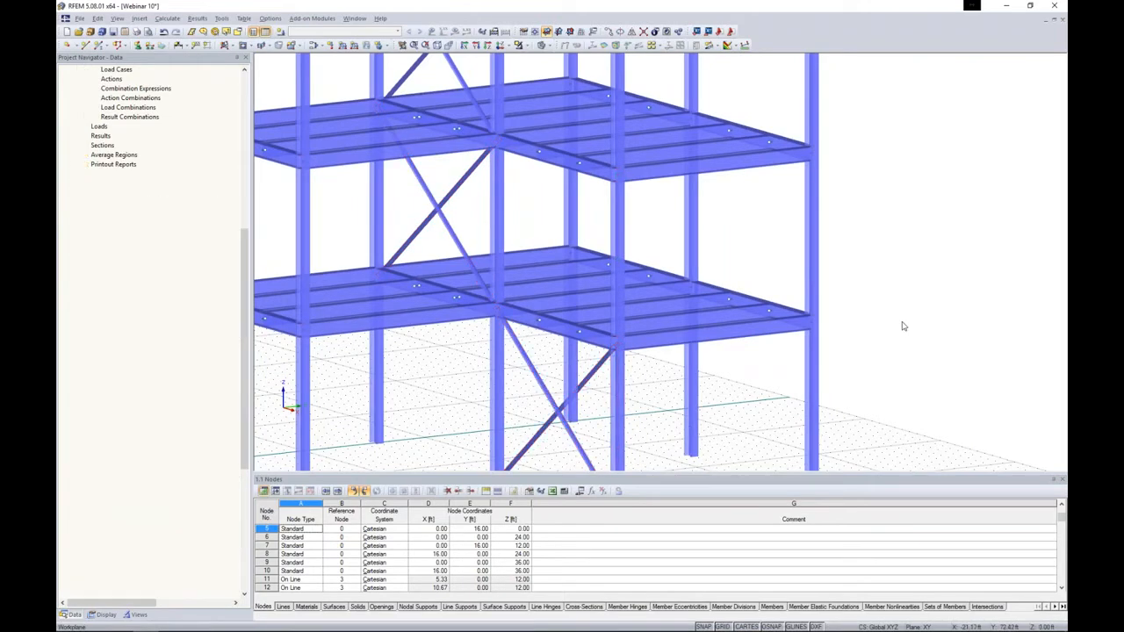
- Select the misplaced diagonal braces that project outside the frame on all three storeys and delete them
scroll(906, 366, down, 3)
ctrl+middle_drag(906, 366, 803, 363)
scroll(883, 360, down, 3)
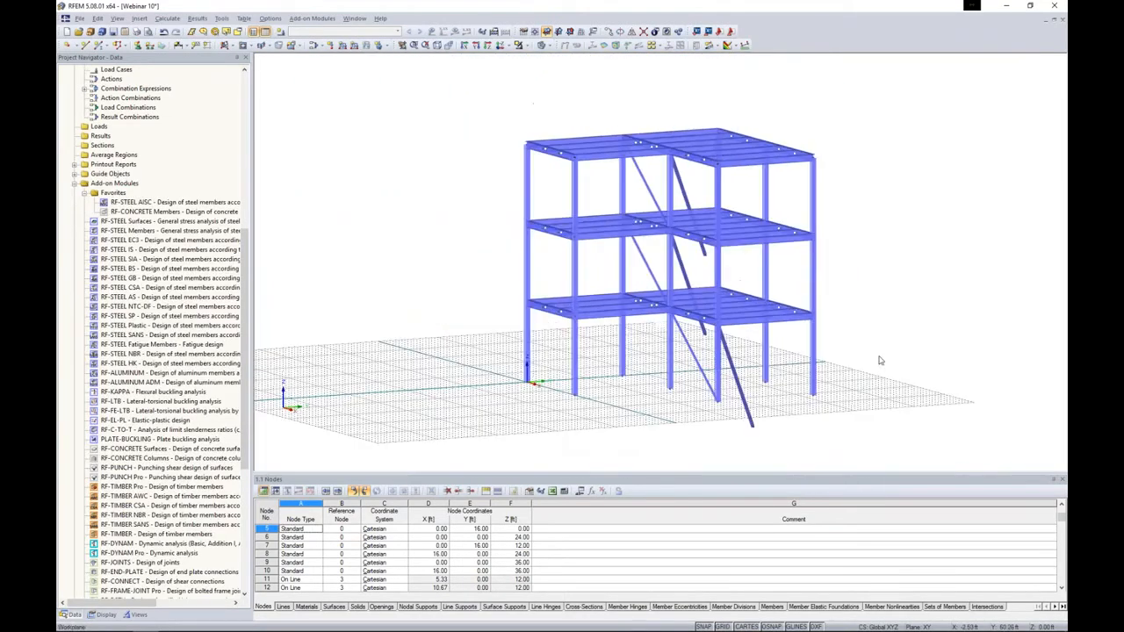
middle_drag(866, 381, 1027, 388)
drag(609, 458, 363, 214)
key(Delete)
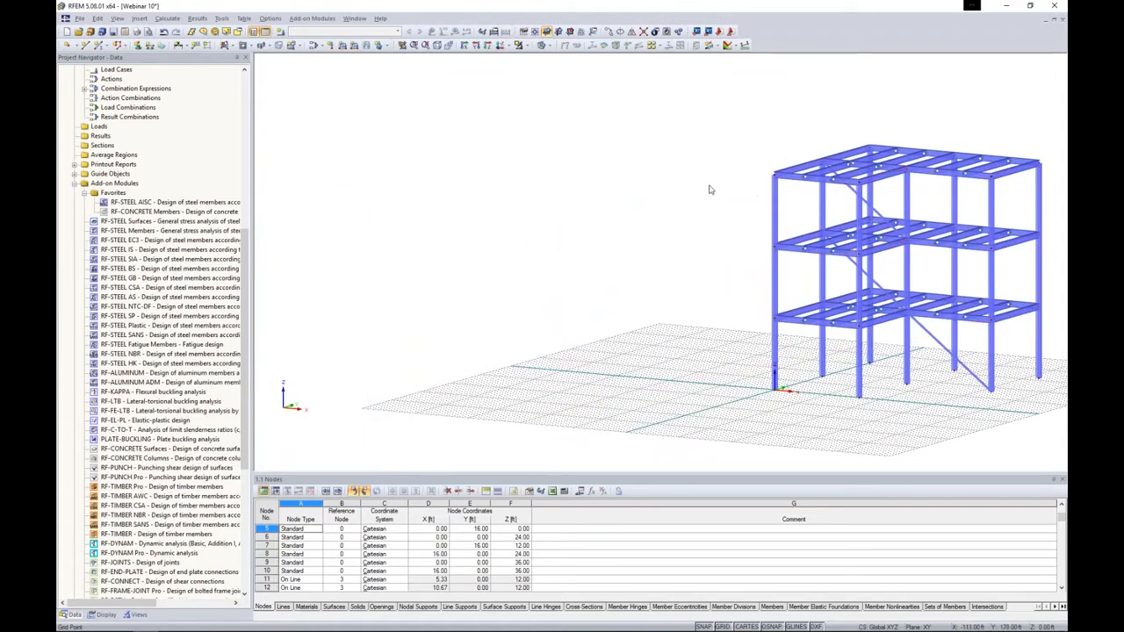
- Draw a Buckling L 5x5x3/4 brace in the top storey from node (0, 16, 24) ft to the inner-corner roof node (16, 16, 36) ft
ctrl+middle_drag(715, 229, 502, 240)
scroll(845, 220, up, 5)
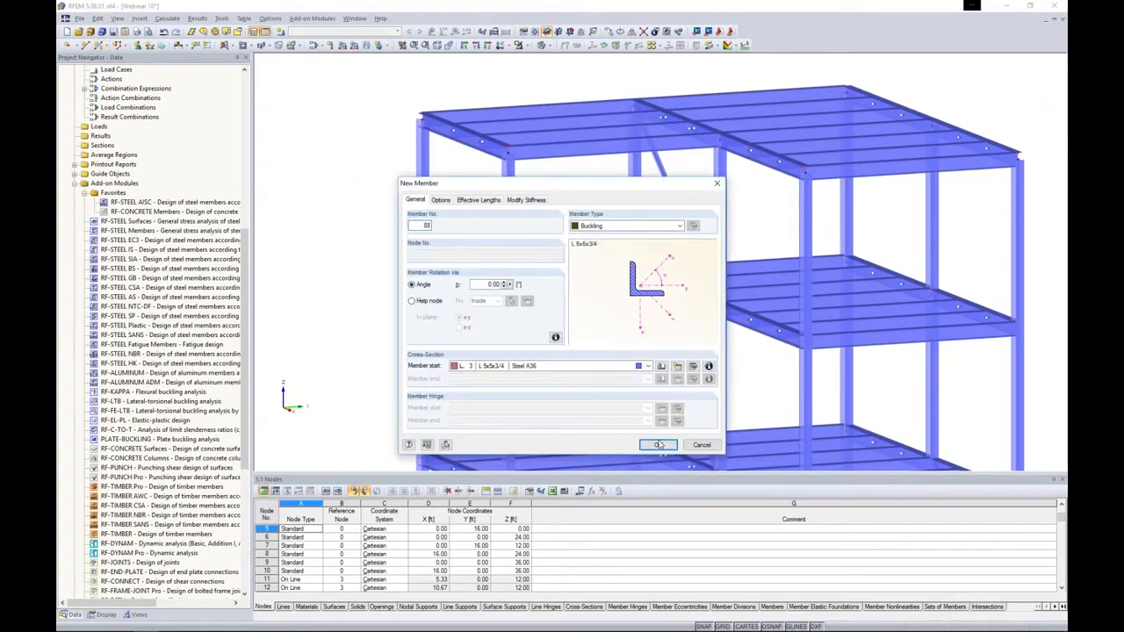
click(659, 446)
ctrl+middle_drag(540, 220, 584, 222)
click(624, 276)
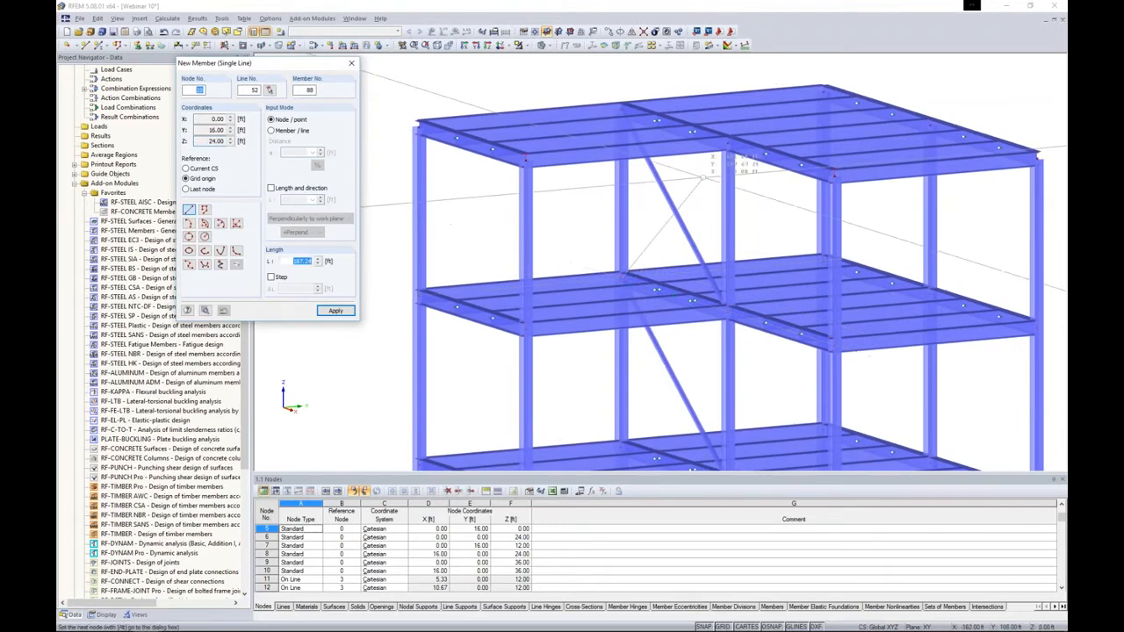
click(725, 153)
key(Escape)
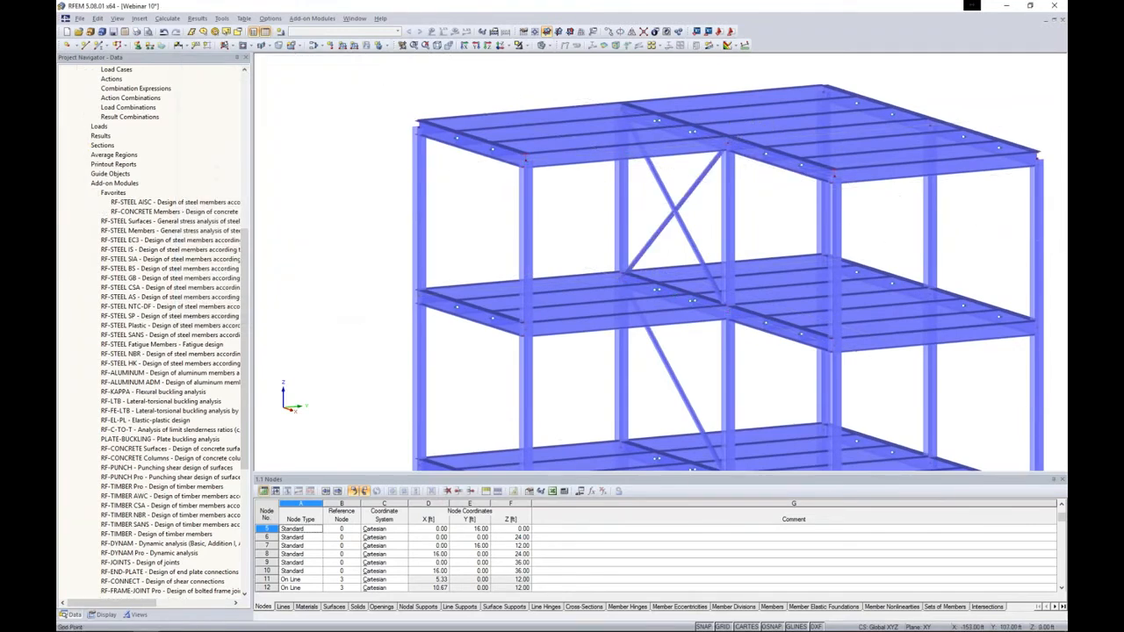
- Check the cross bracing on all three storeys of the frame and save the model
middle_drag(717, 218, 613, 148)
scroll(625, 93, down, 2)
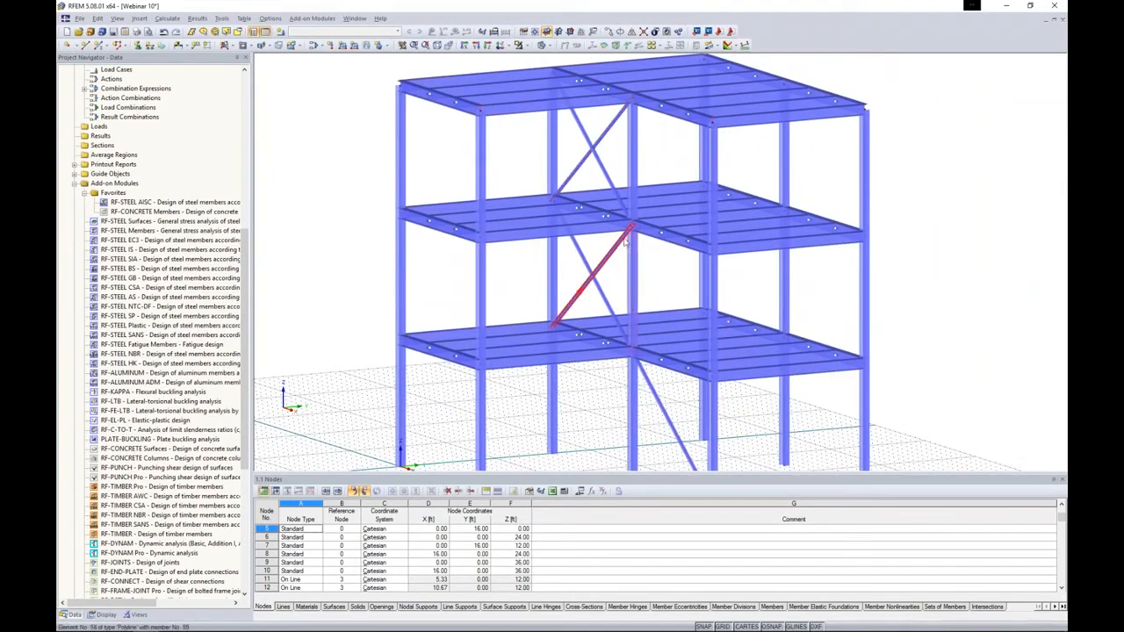
scroll(996, 296, down, 5)
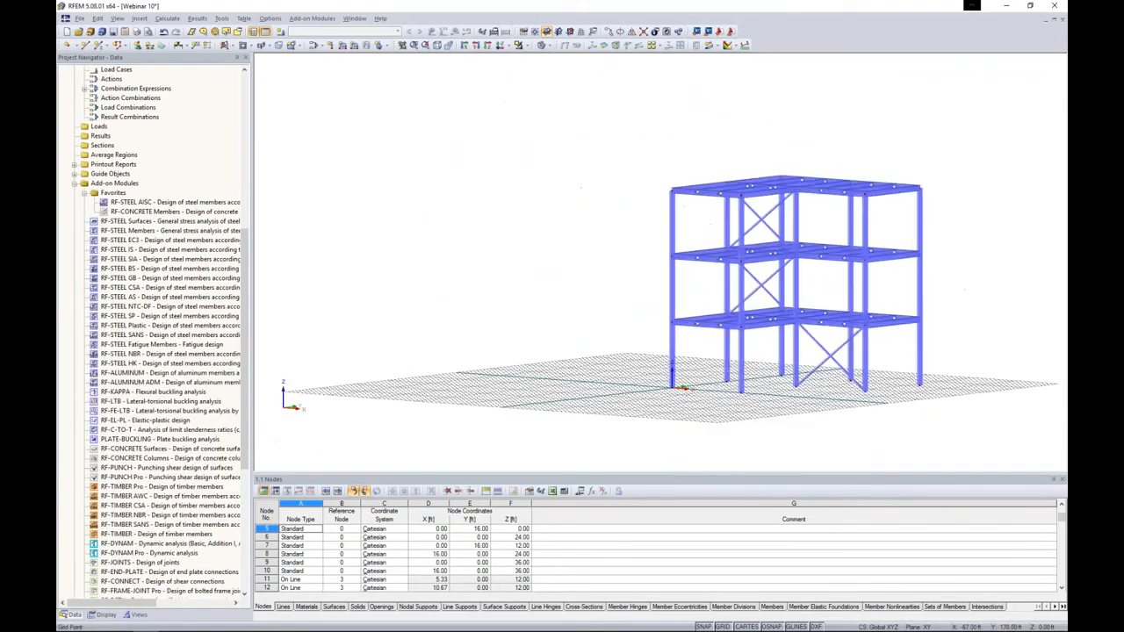
ctrl+middle_drag(964, 290, 904, 313)
ctrl+middle_drag(970, 304, 866, 309)
click(112, 32)
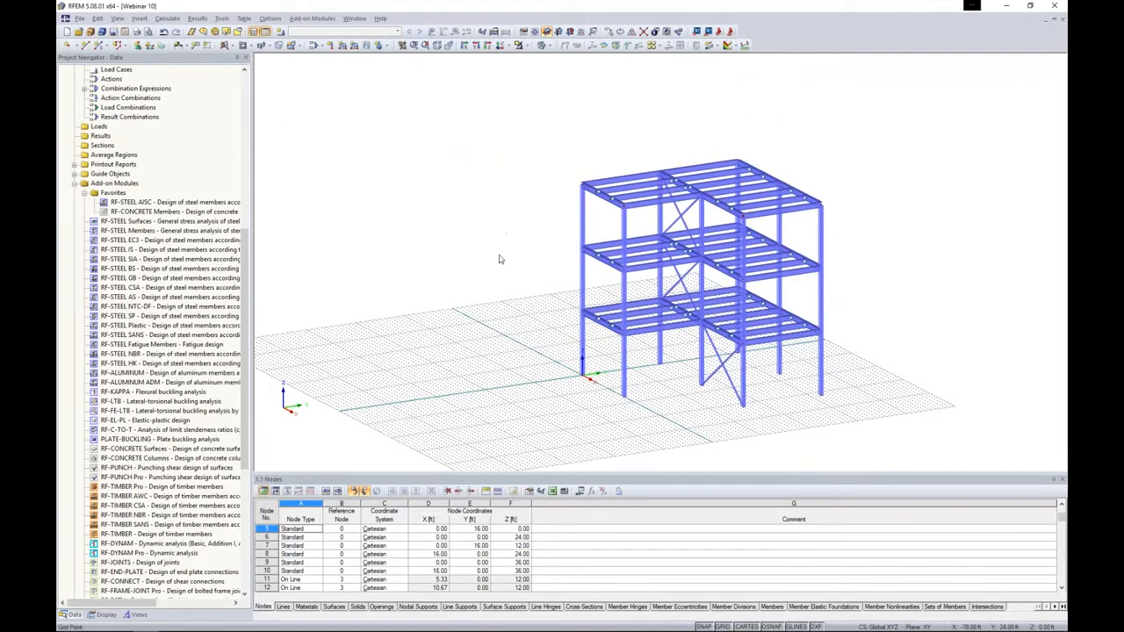
- Move the work plane origin to the first-floor corner node at (0, 0, 12) ft
middle_drag(577, 399, 554, 347)
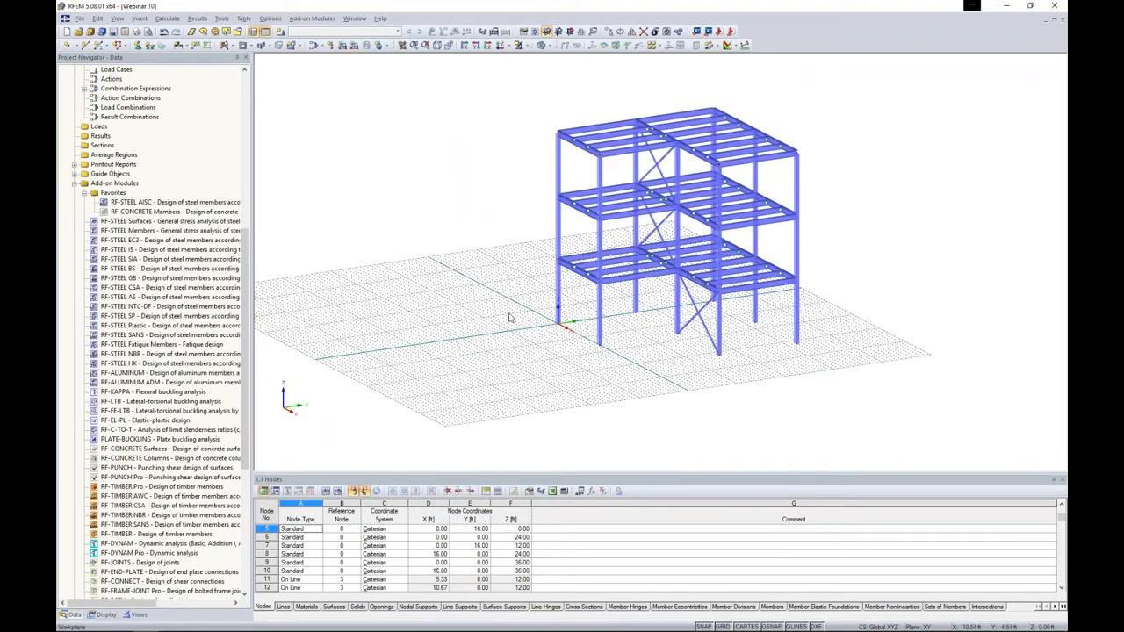
click(540, 33)
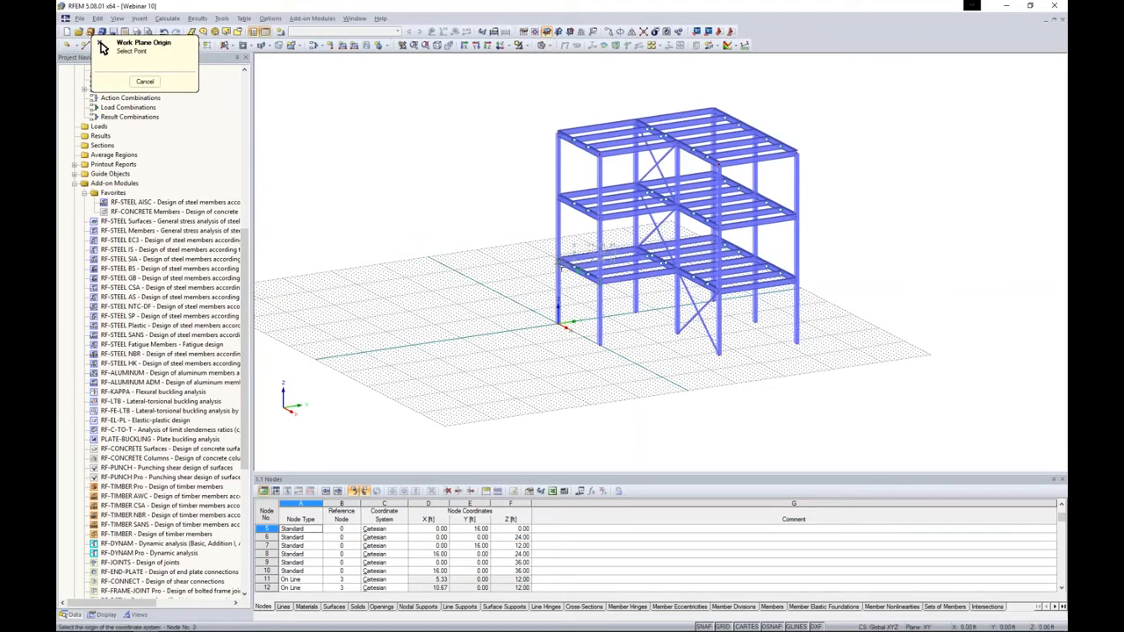
click(555, 260)
ctrl+middle_drag(592, 394, 638, 392)
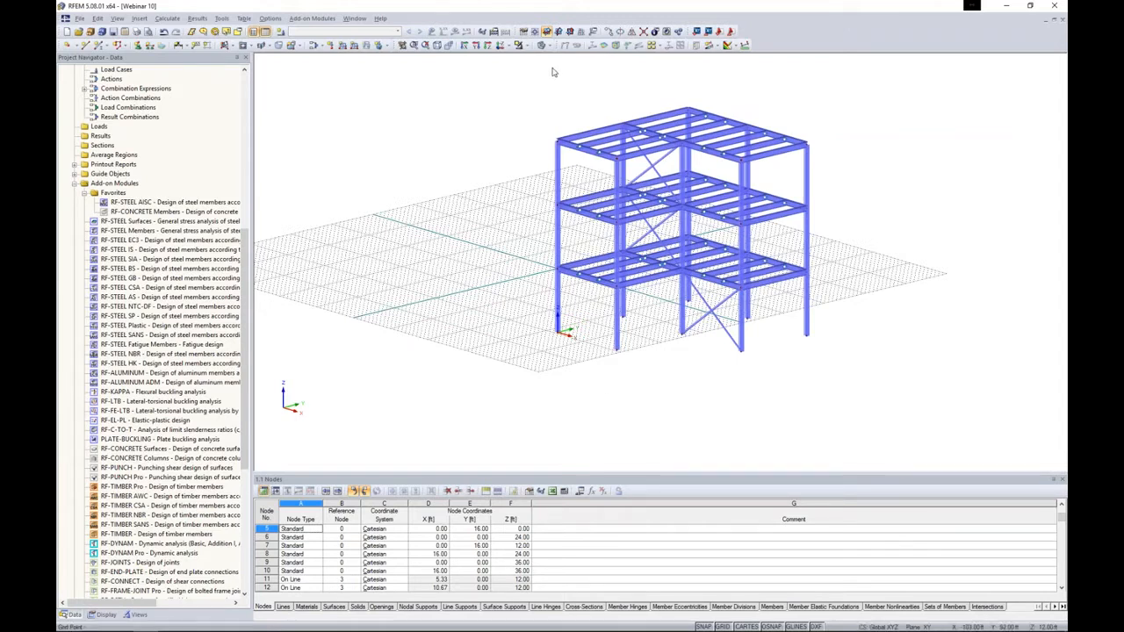
- Show the frame in plan view from above and enlarge the nodes table to list more rows
click(500, 46)
scroll(577, 225, down, 4)
middle_drag(623, 430, 621, 230)
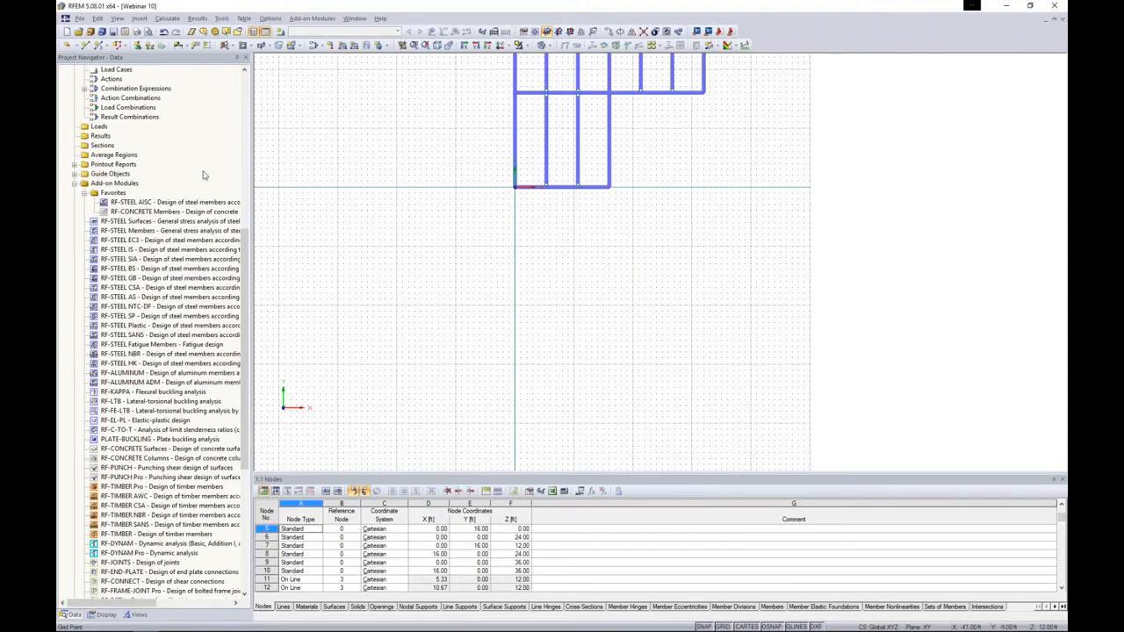
click(68, 46)
drag(472, 479, 467, 384)
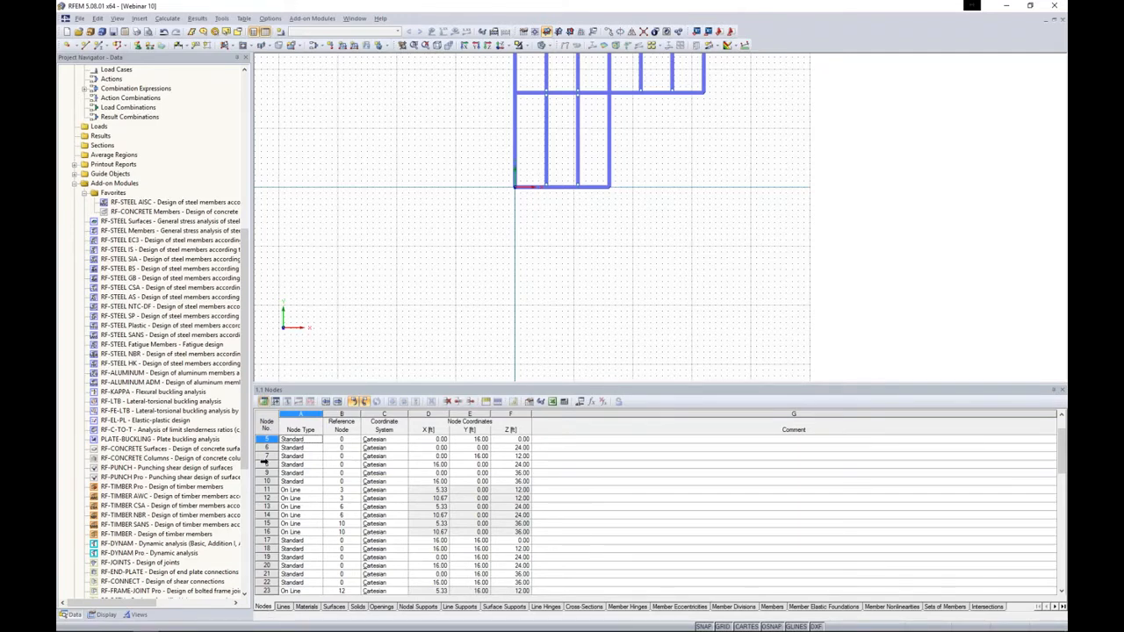
- Add standard node 72 to the nodes table at X -23, Y -25, Z 12 ft
scroll(345, 506, down, 17)
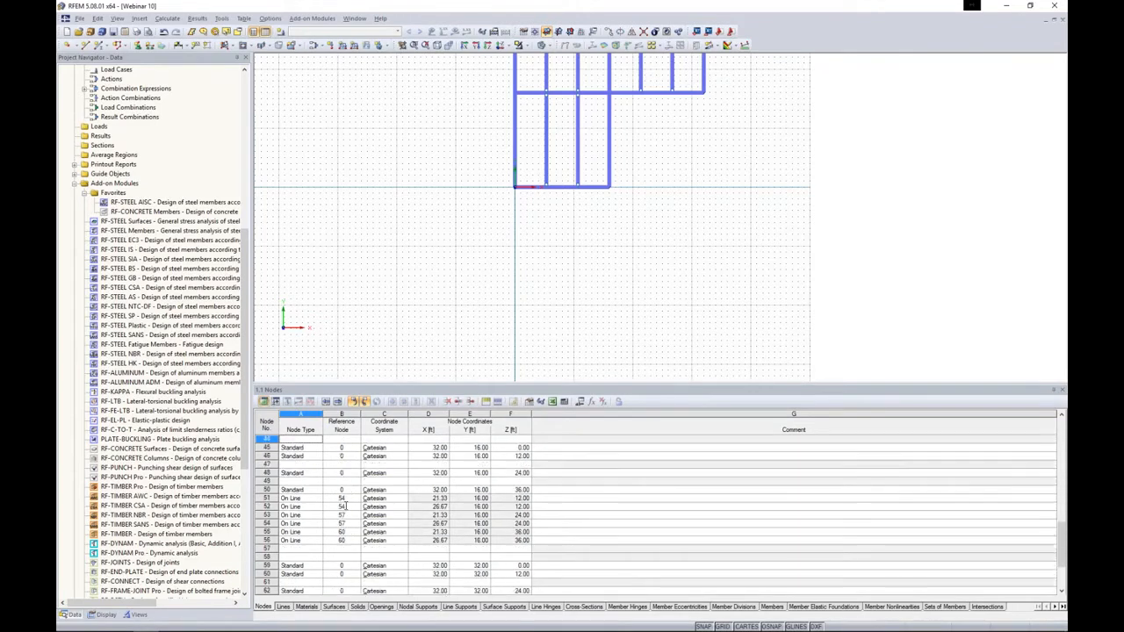
scroll(346, 506, down, 6)
scroll(307, 497, up, 3)
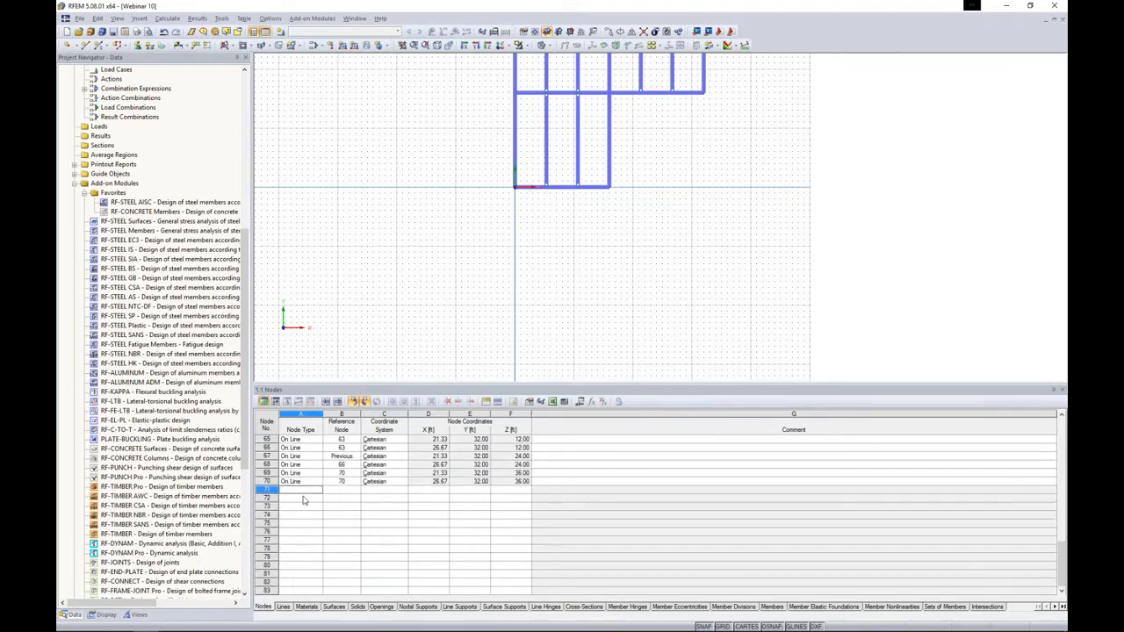
click(301, 498)
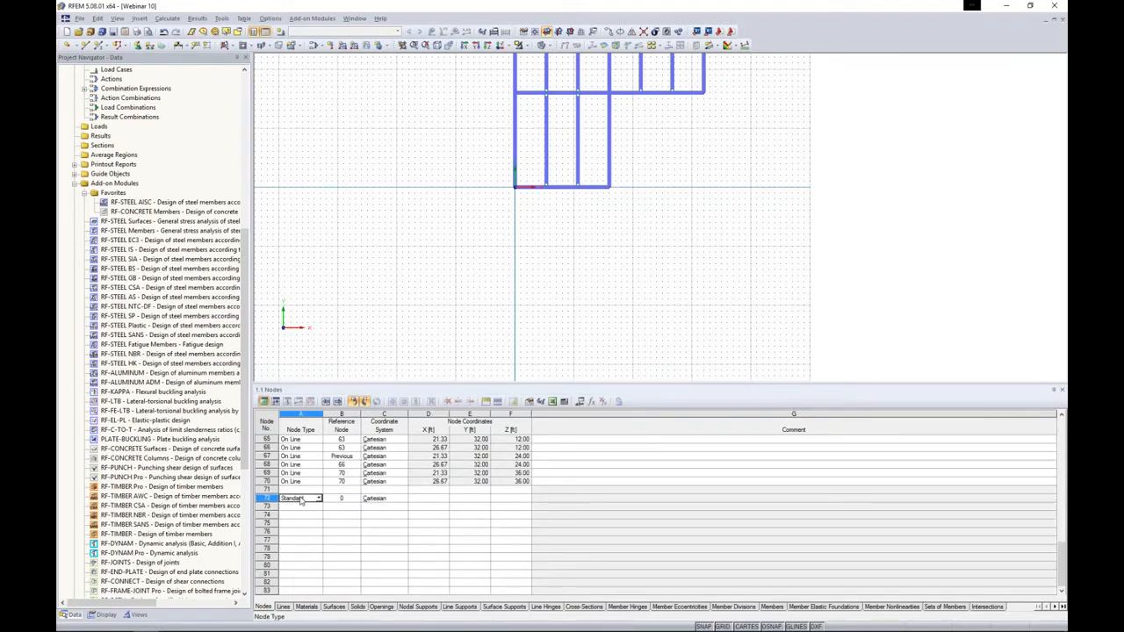
click(422, 498)
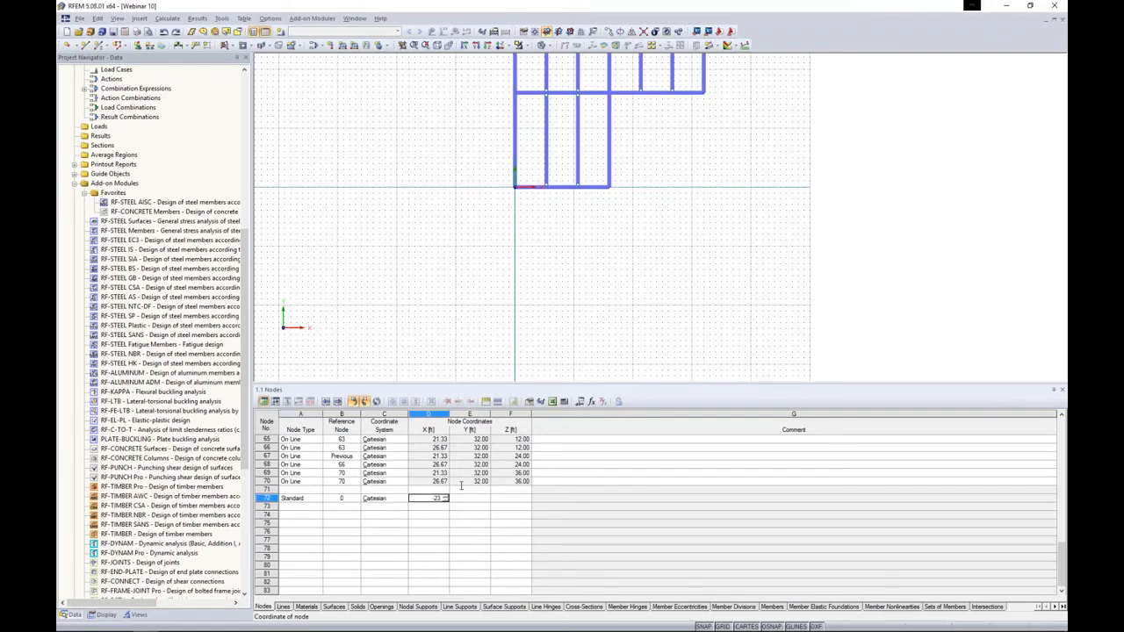
key(Tab)
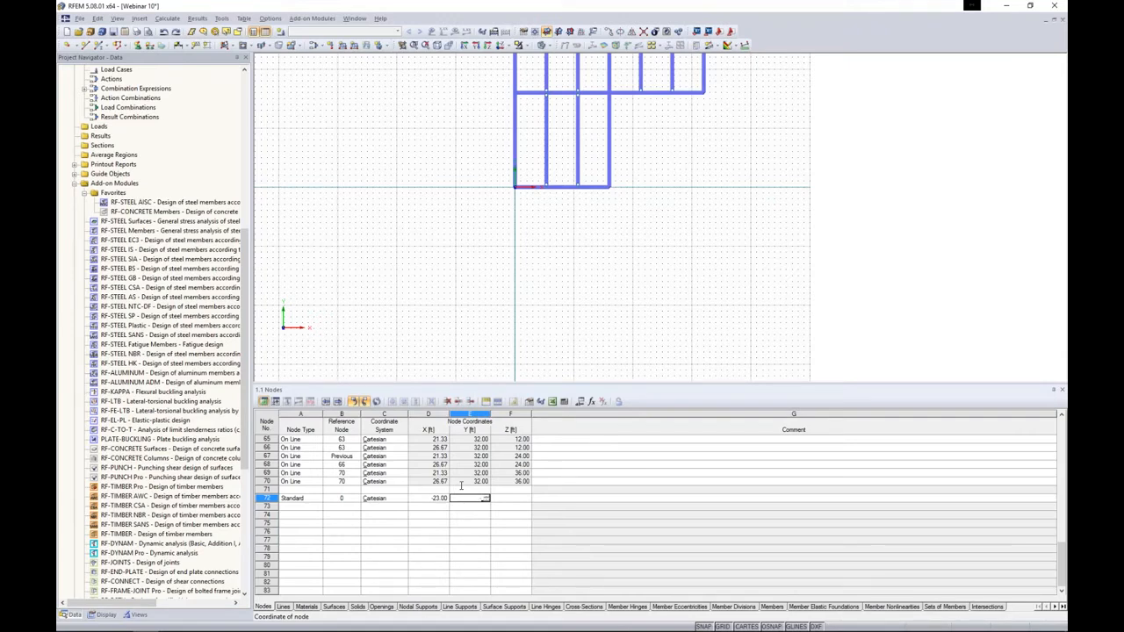
key(Tab)
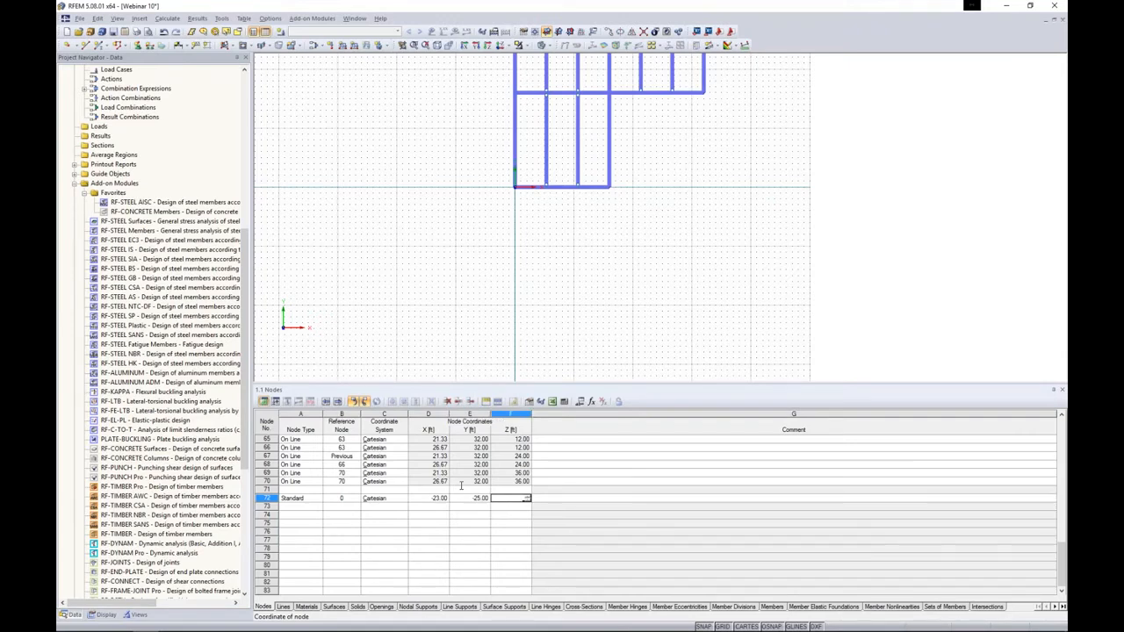
text(12)
key(Return)
- Enter standard node 73 at X 39, Y -3, Z 12 ft in the nodes table
key(Left)
key(Left)
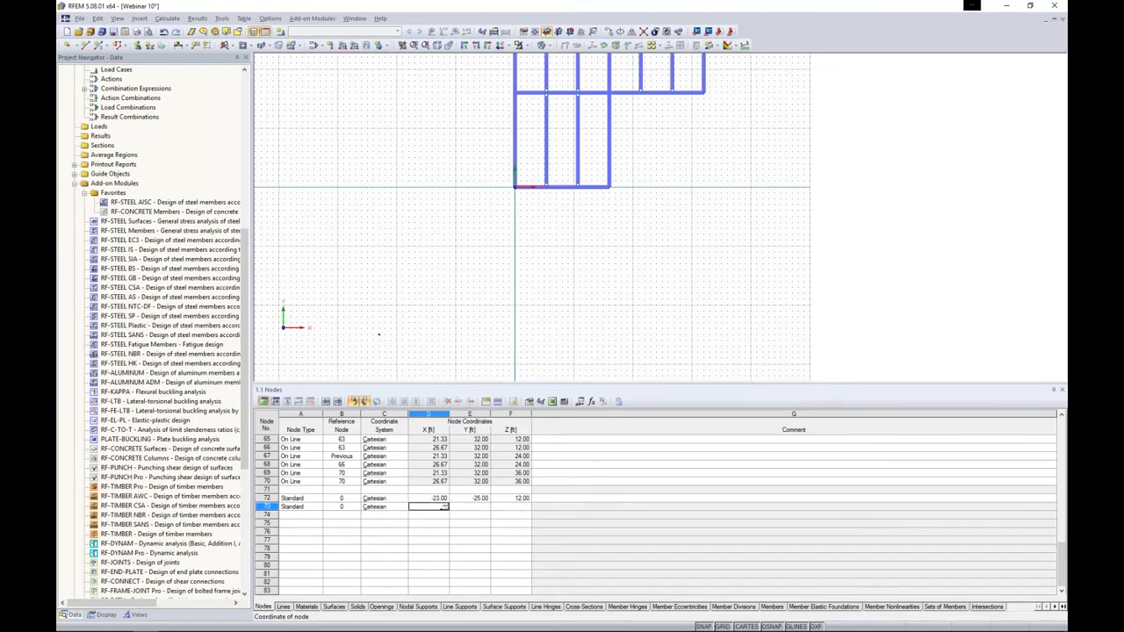
text(39)
key(Tab)
text(-3)
key(Tab)
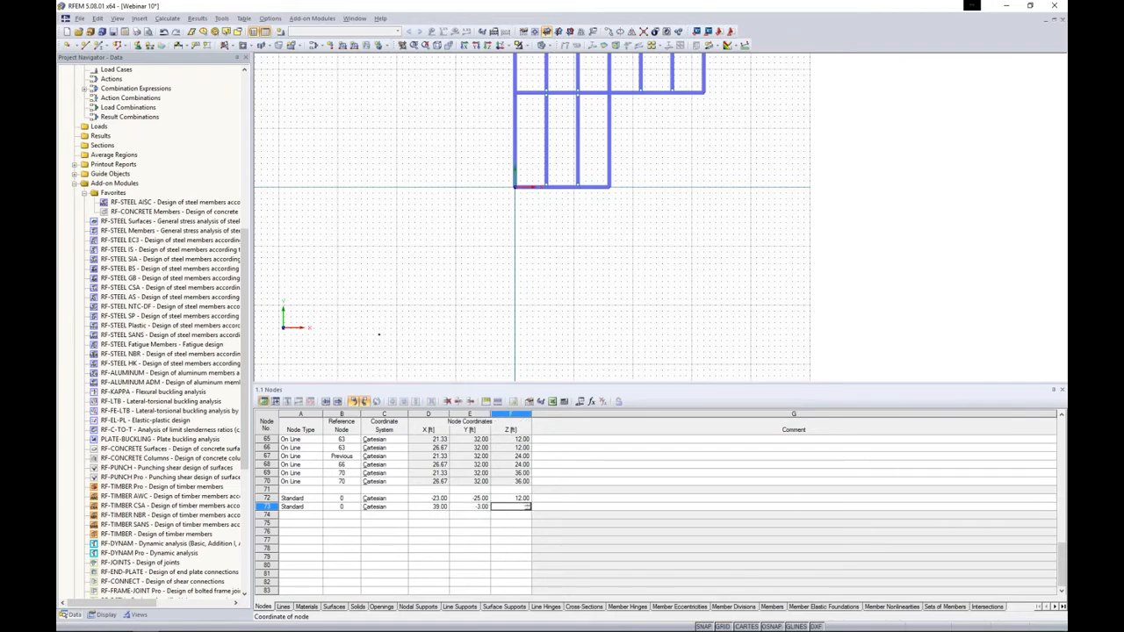
text(12)
key(Return)
- Enter standard node 74 at X 15, Y -45, Z 12 ft in the nodes table
key(Left)
key(Left)
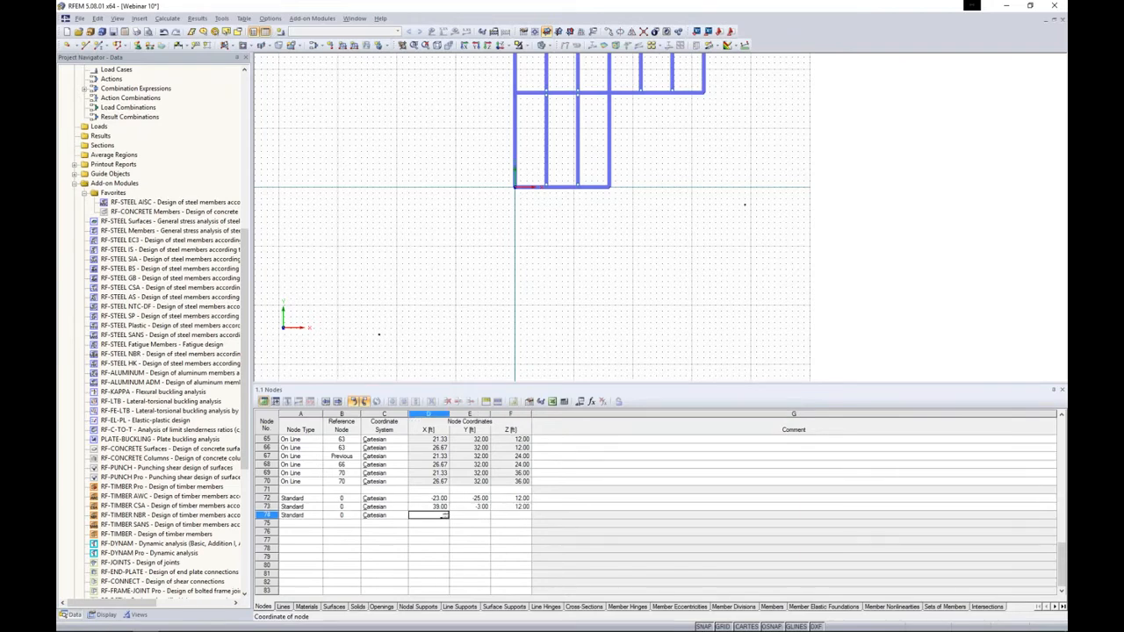
text(15)
key(Tab)
text(-45)
key(Tab)
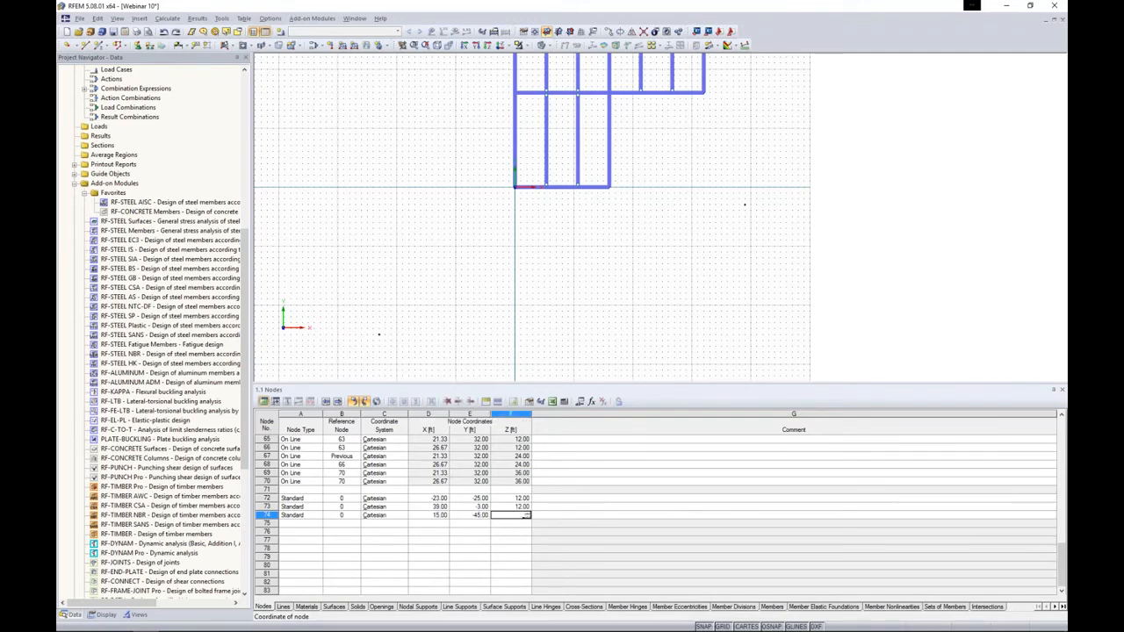
key(Return)
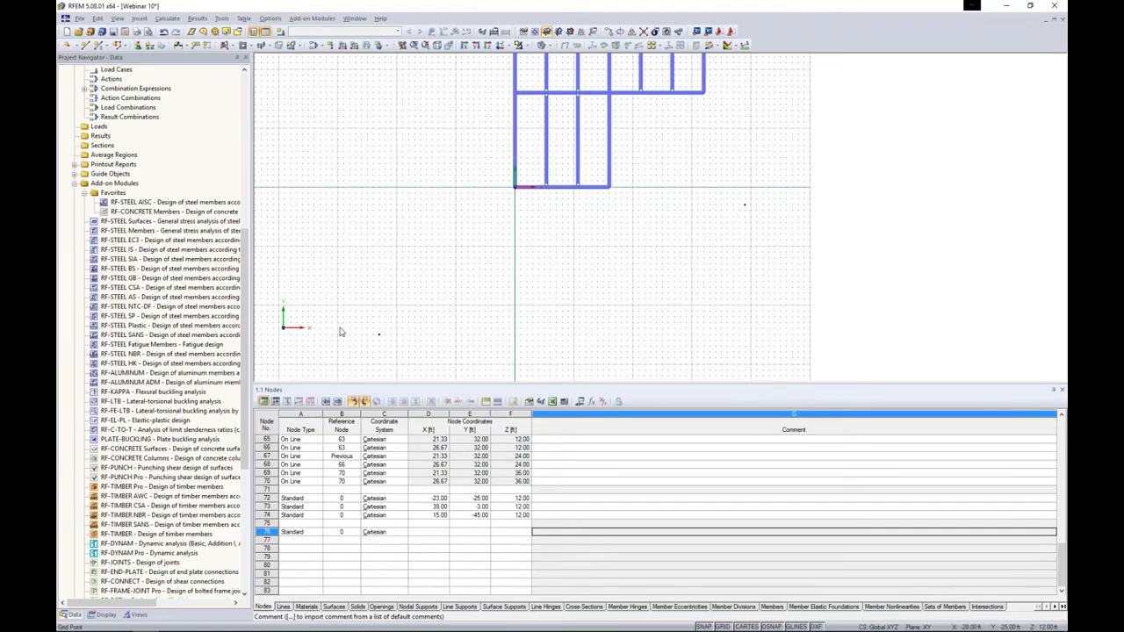
- Shrink the nodes table and return to a three-dimensional view of the whole frame and the new nodes
drag(605, 388, 602, 463)
ctrl+middle_drag(603, 340, 444, 150)
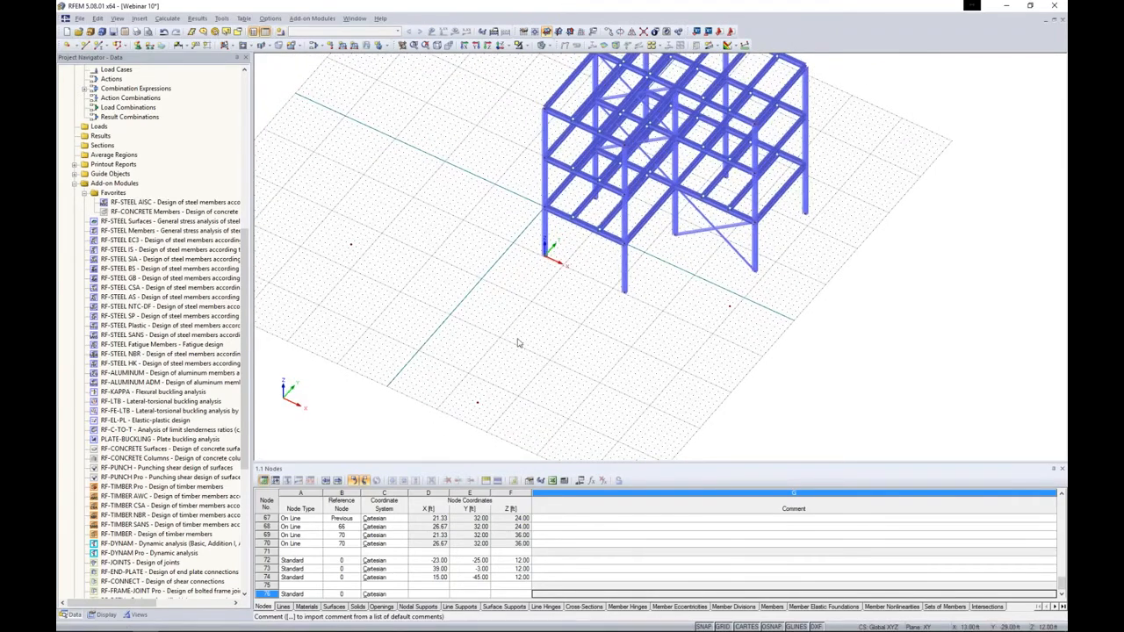
scroll(518, 340, down, 2)
ctrl+middle_drag(606, 351, 427, 261)
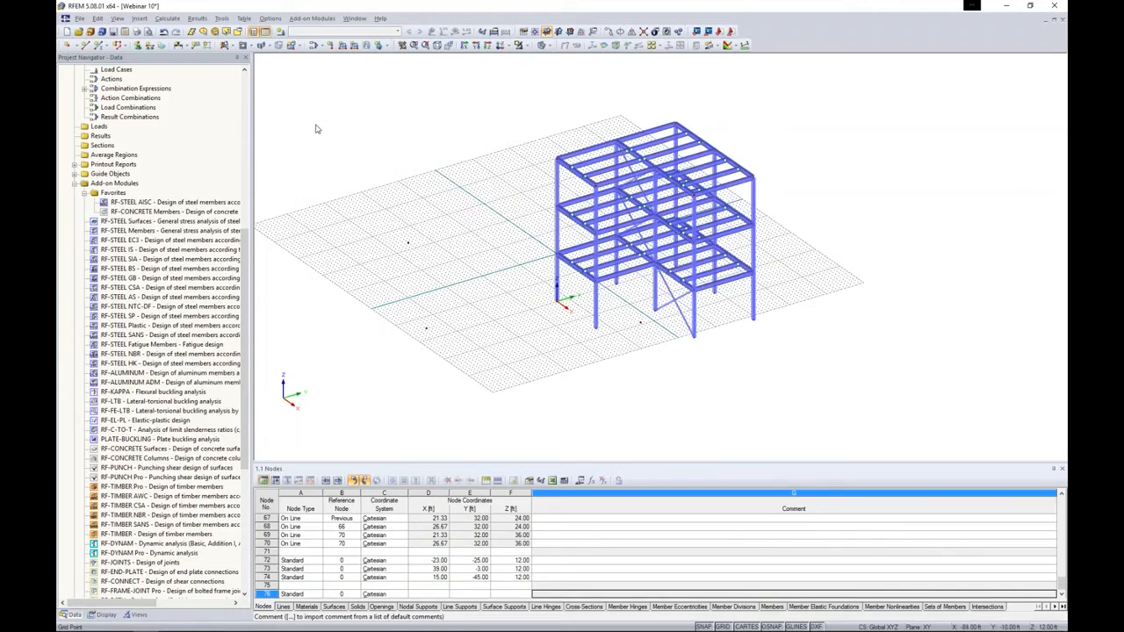
- Start a new rectangular plane surface and change its material to Concrete f'c = 5000 psi, ACI 318-14
click(232, 48)
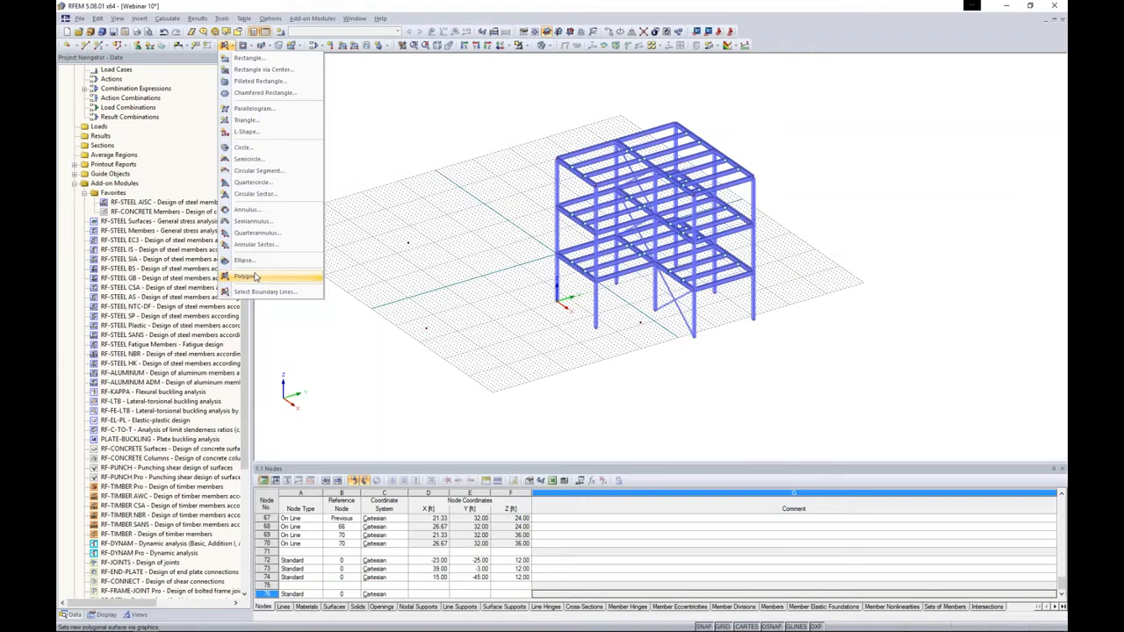
click(250, 59)
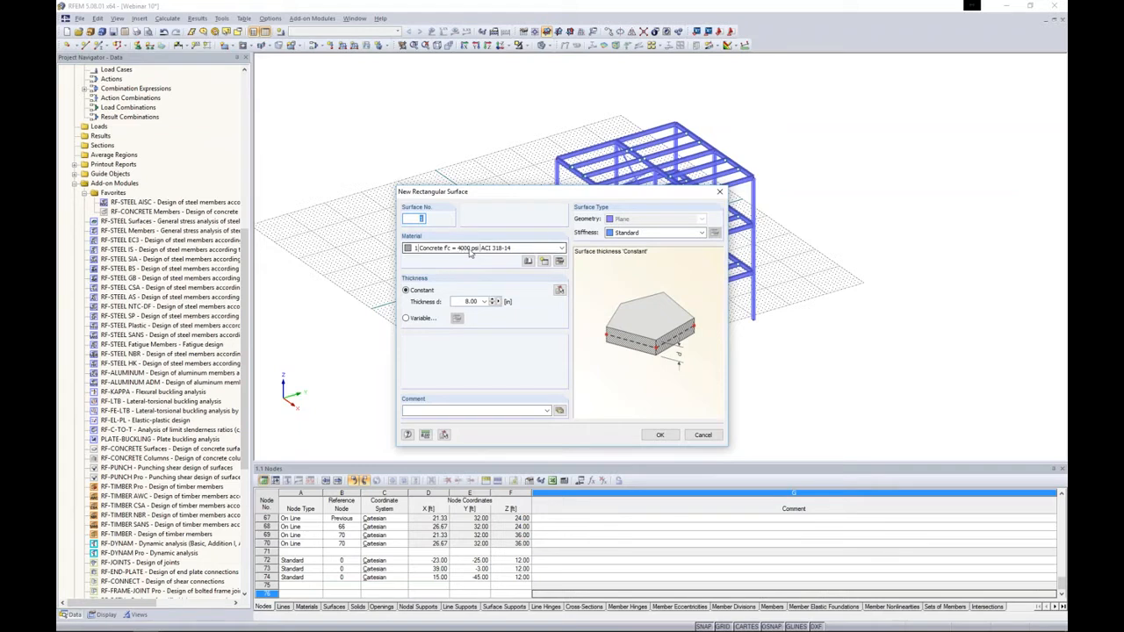
click(561, 262)
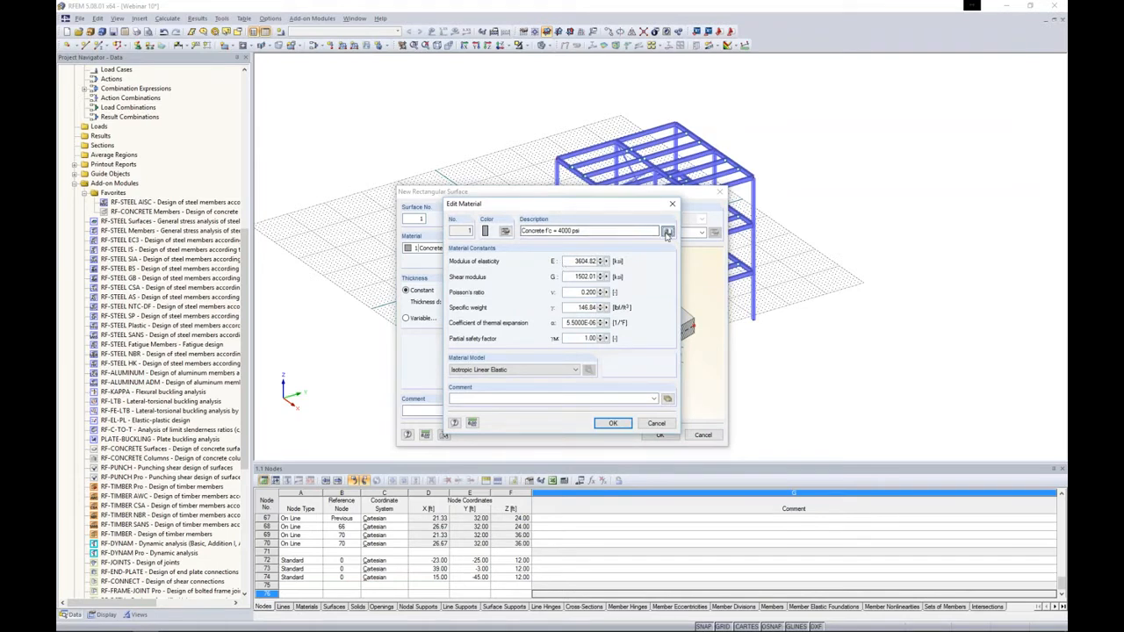
click(668, 234)
click(514, 158)
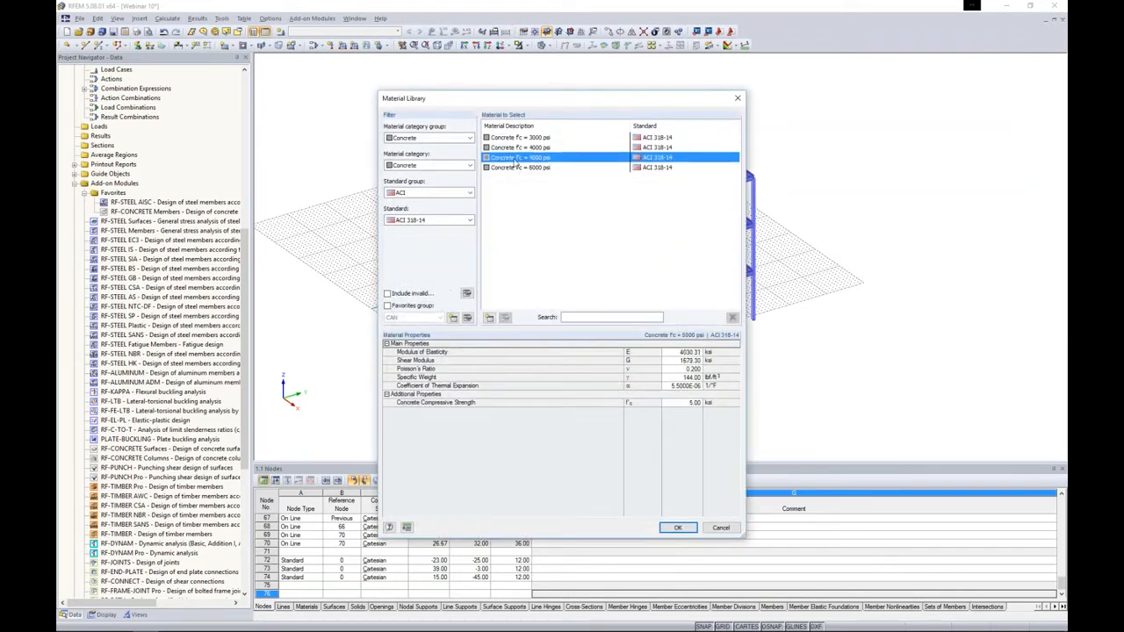
click(672, 528)
click(615, 424)
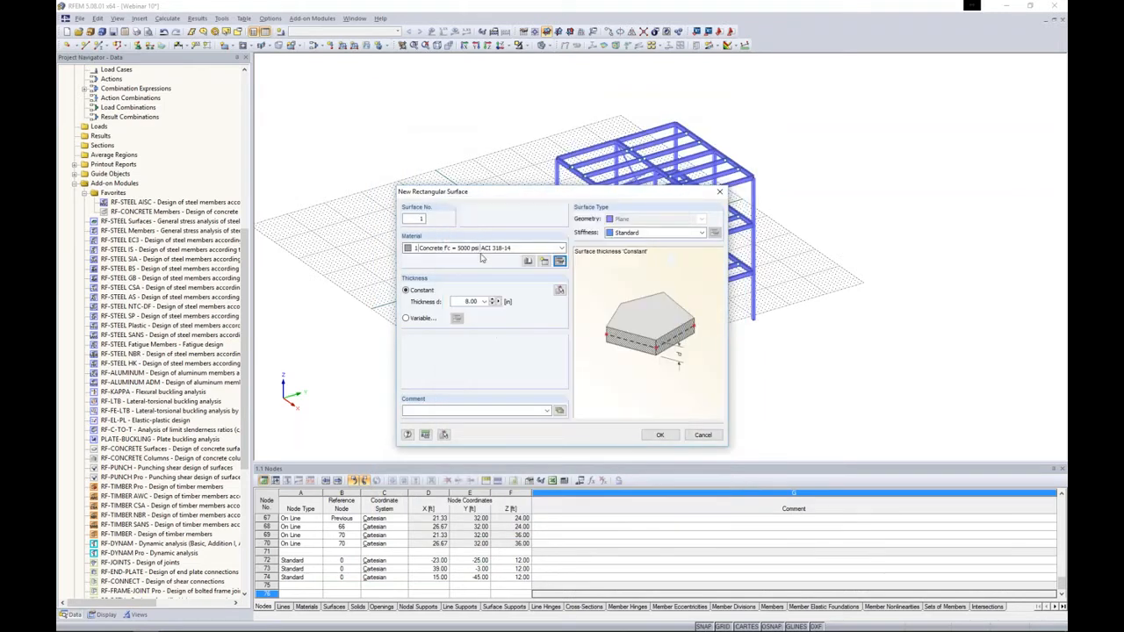
- Set the surface's constant thickness to 10 in and its stiffness type to Orthotropic
double_click(459, 302)
text(10)
click(640, 233)
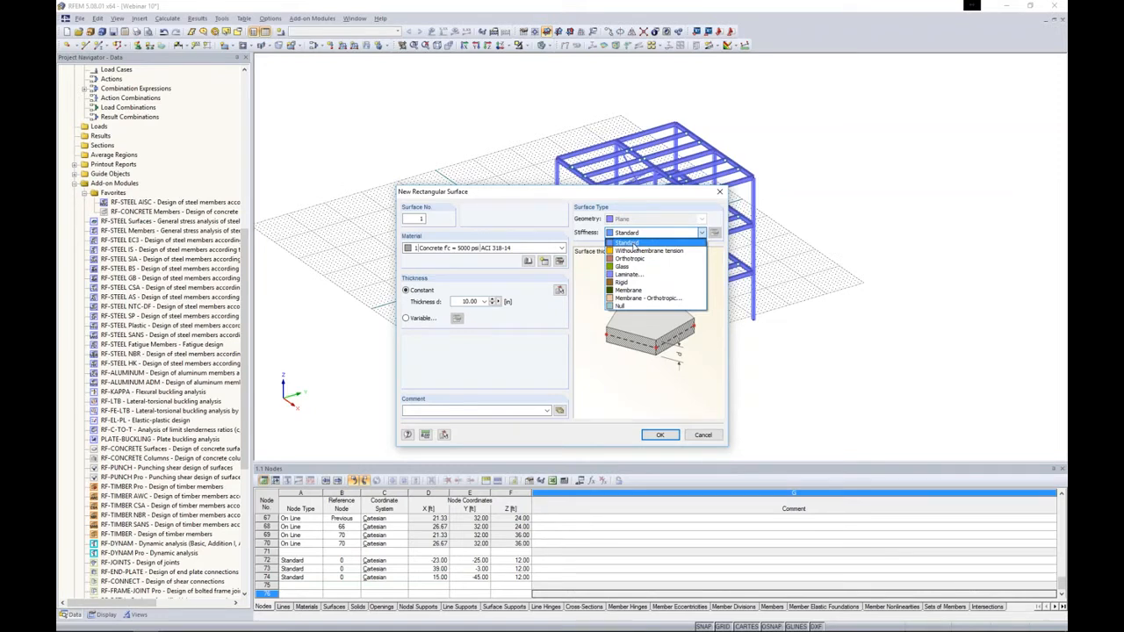
click(634, 245)
click(641, 233)
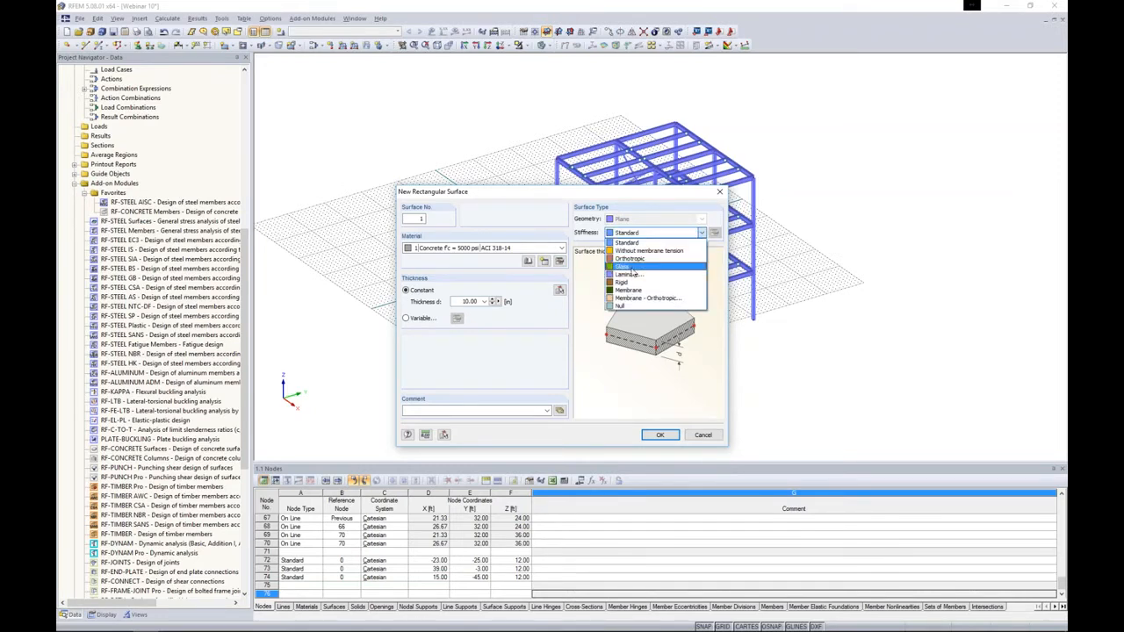
click(629, 258)
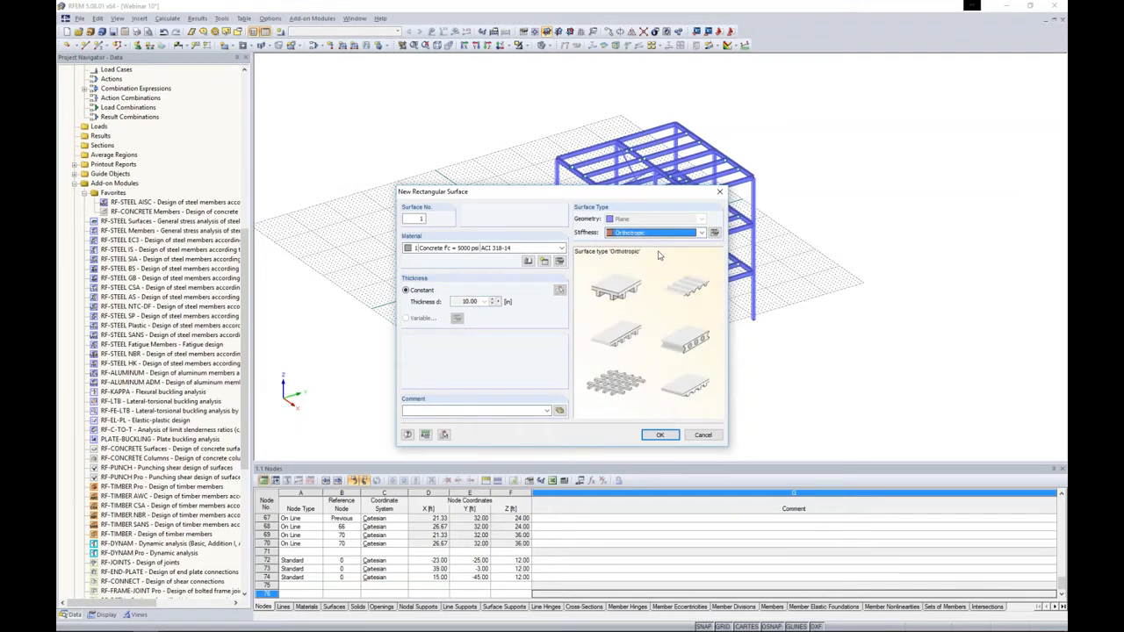
- Try Effective thicknesses as the orthotropy type and examine its thickness parameters and stiffness matrix
click(714, 234)
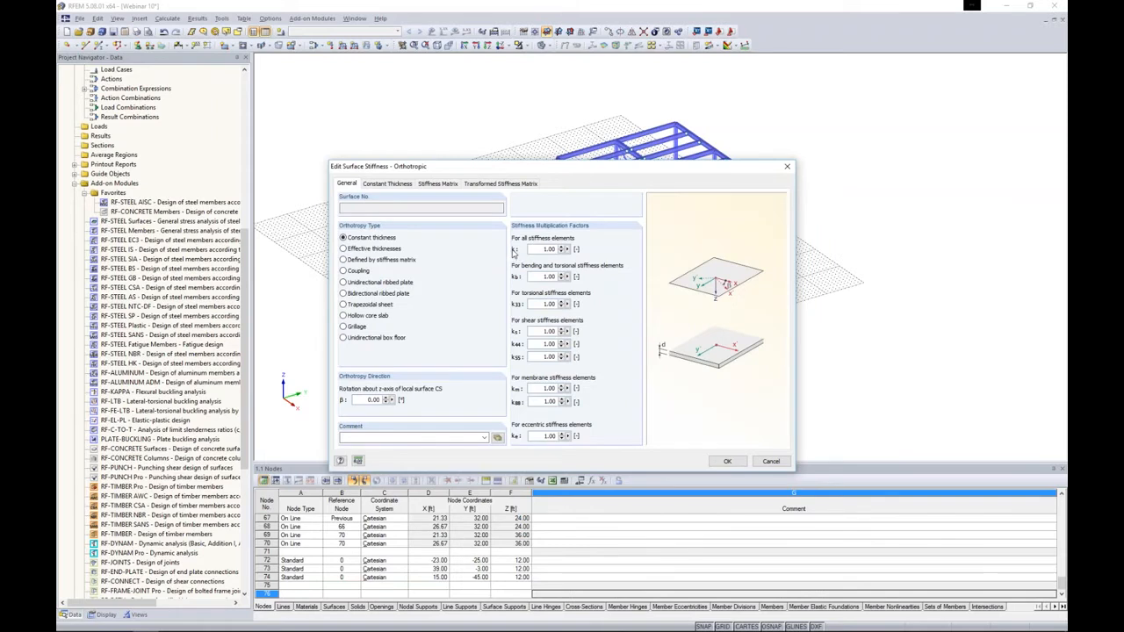
drag(517, 167, 507, 133)
click(333, 214)
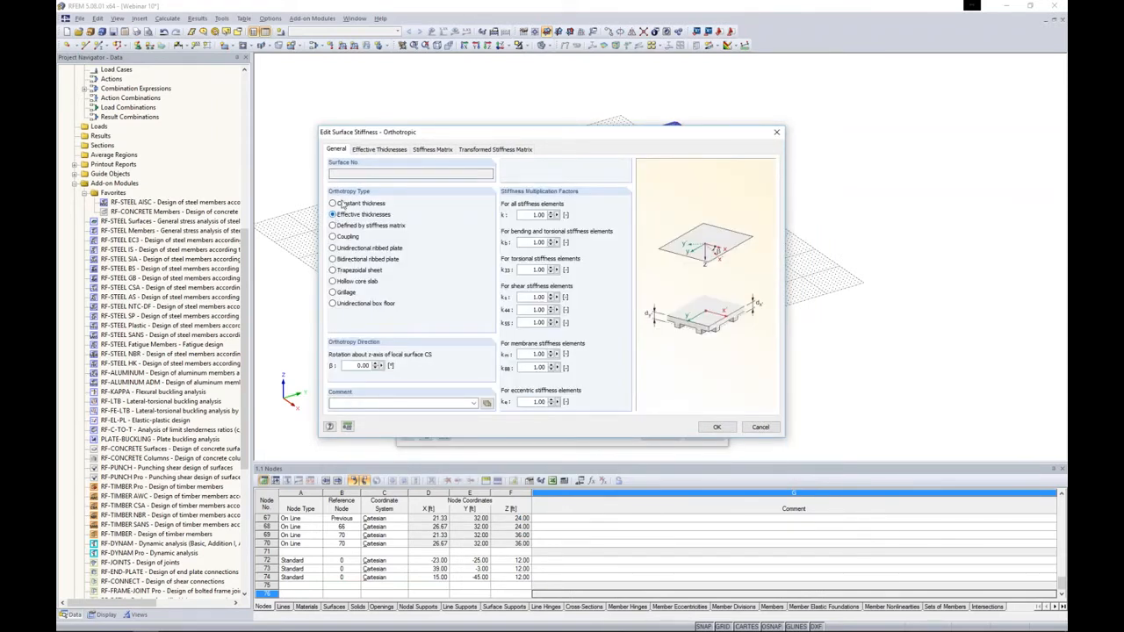
click(369, 153)
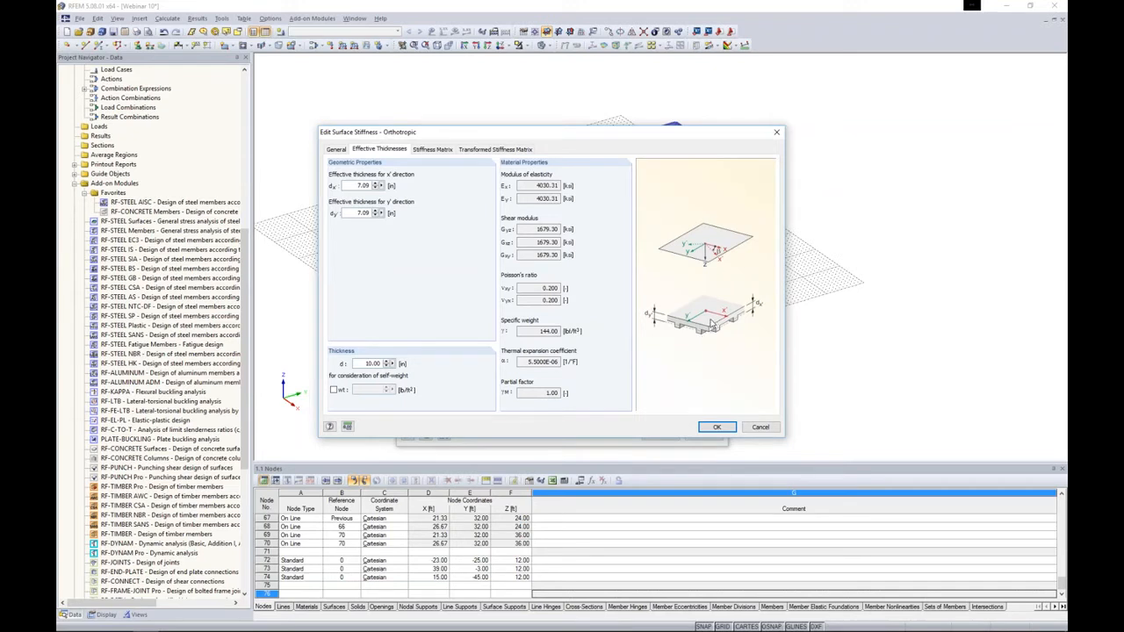
click(426, 155)
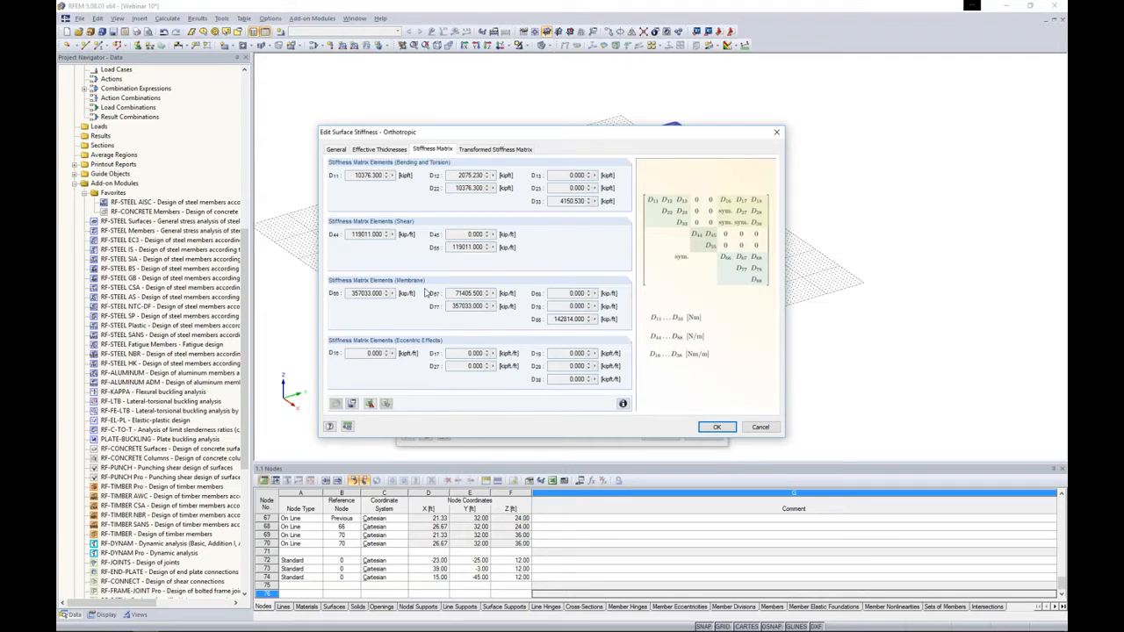
- Examine the Hollow core slab, Grillage and Unidirectional box floor orthotropy types, and leave the orthotropic stiffness settings without applying them
click(338, 151)
click(351, 281)
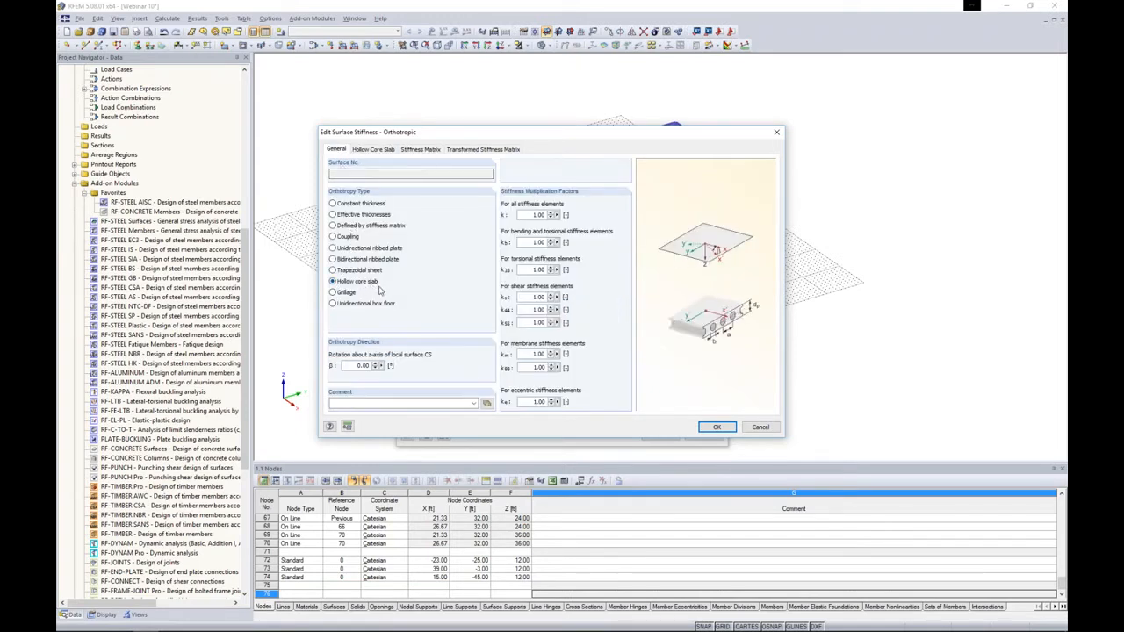
click(383, 150)
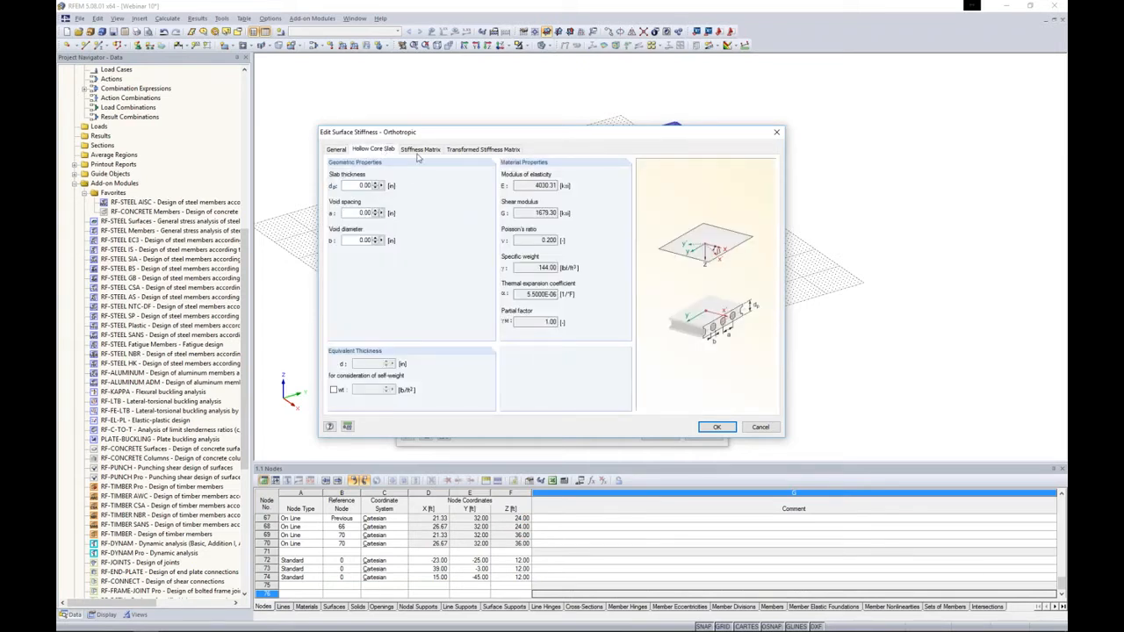
click(336, 149)
click(339, 291)
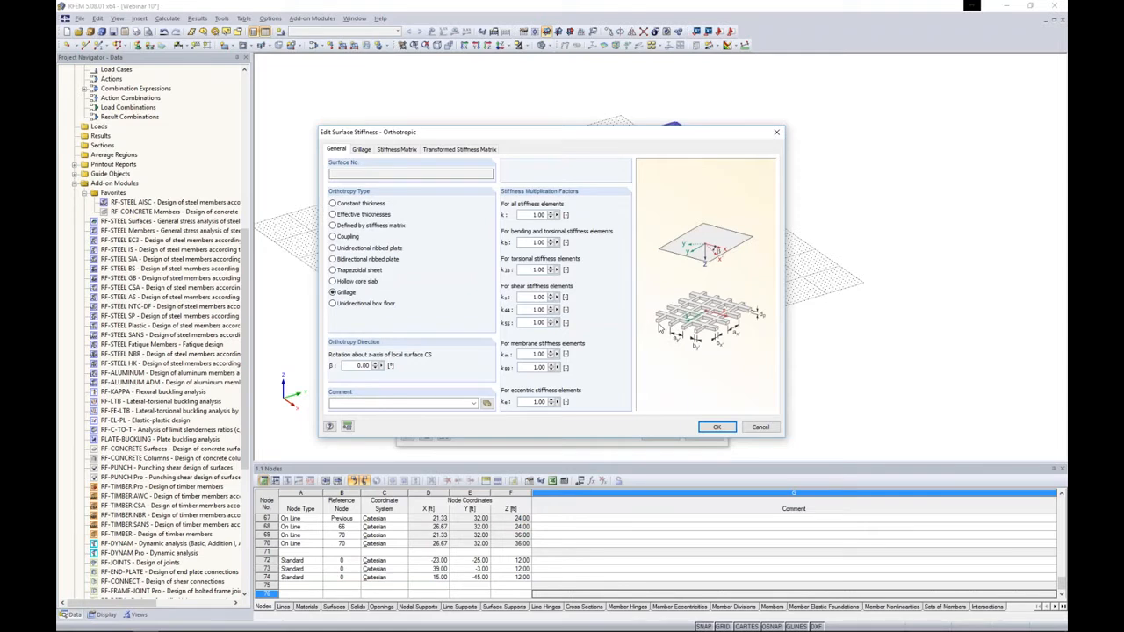
click(333, 304)
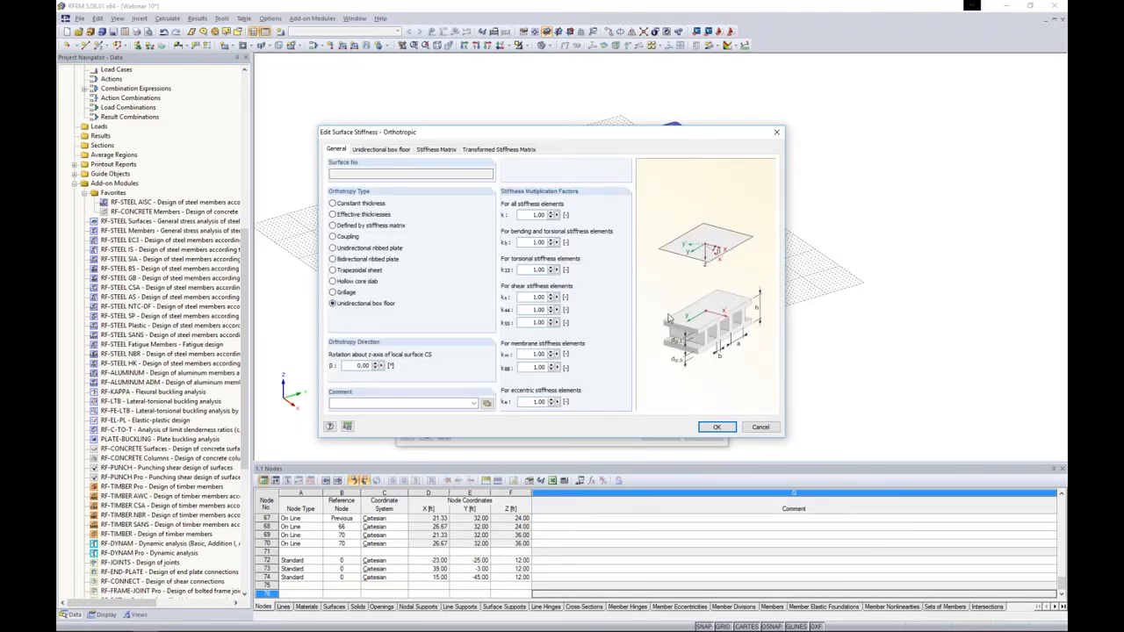
click(716, 428)
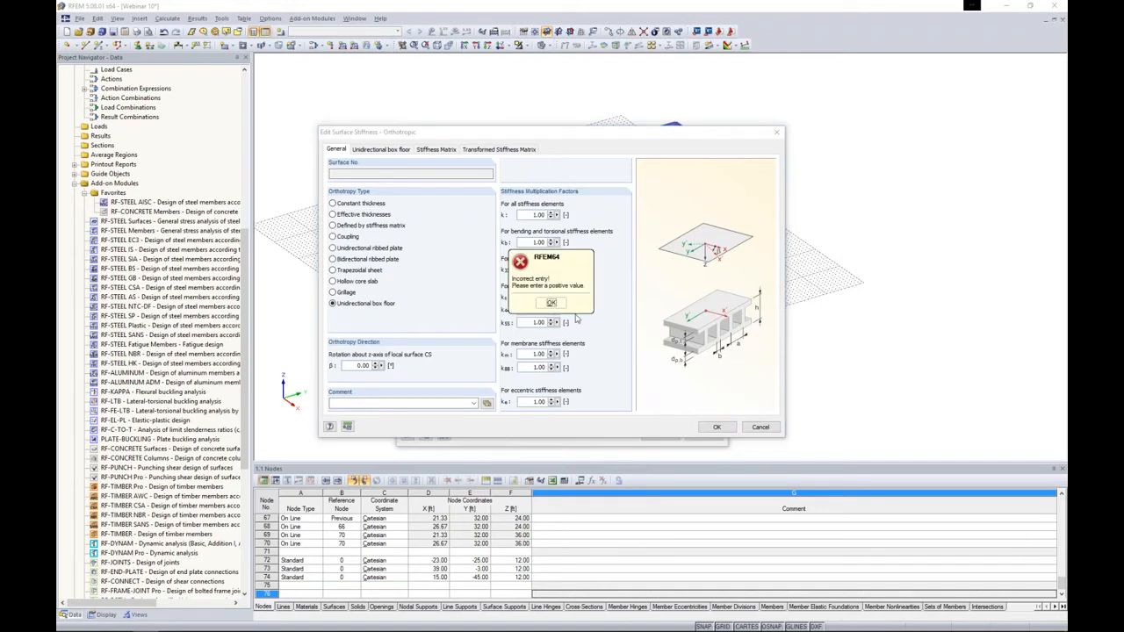
click(551, 310)
click(758, 427)
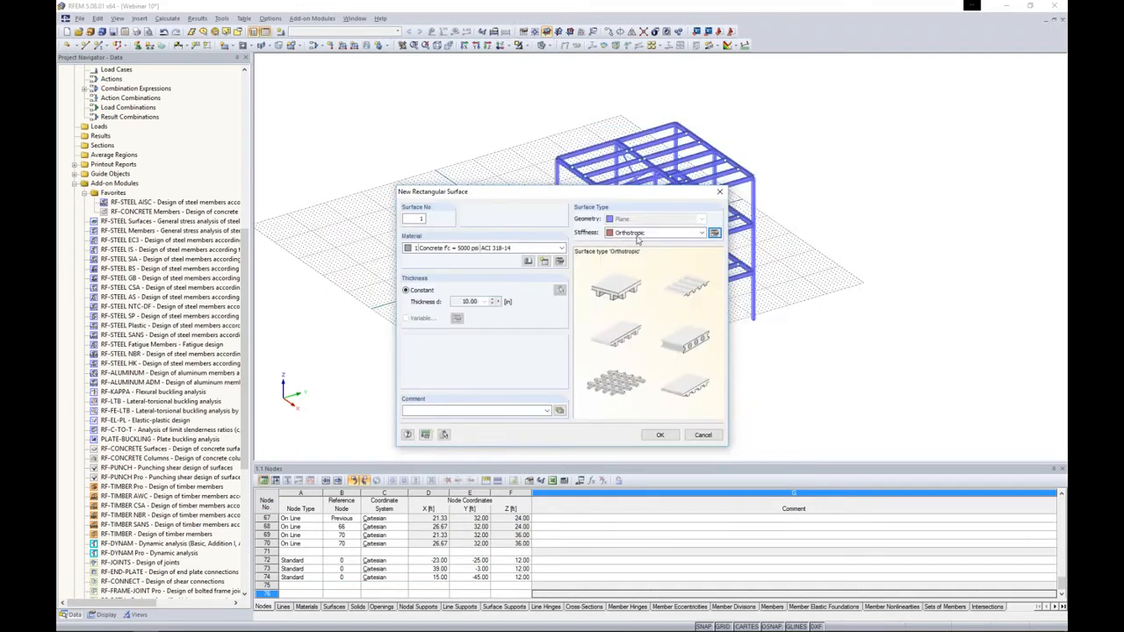
- Set the new rectangular surface's stiffness type to Standard and accept its parameters
click(641, 232)
click(626, 244)
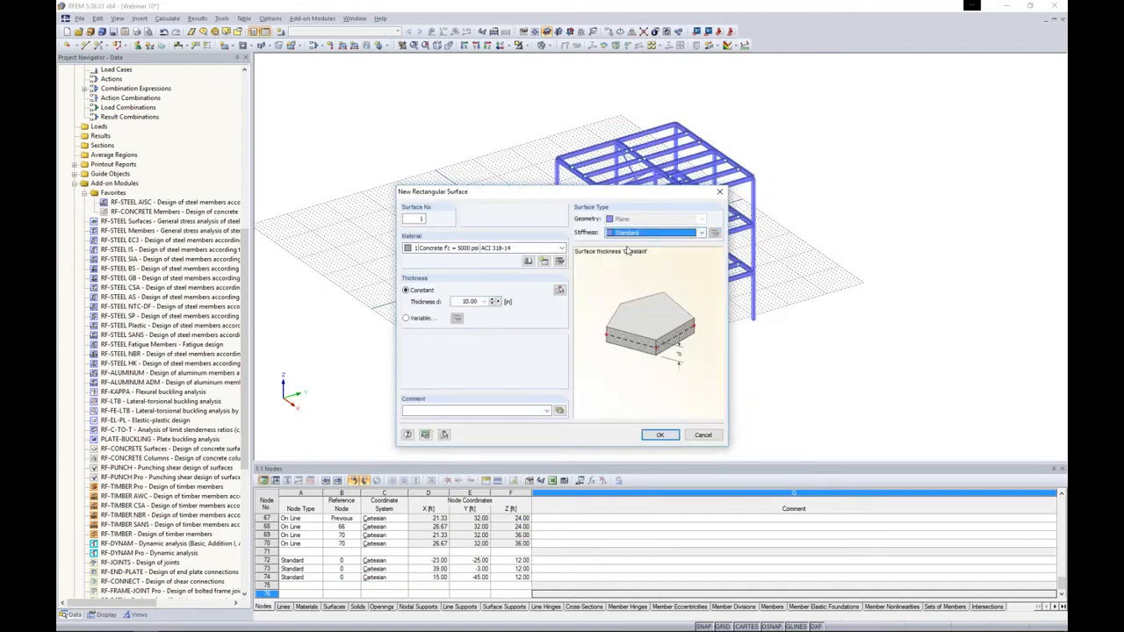
click(659, 435)
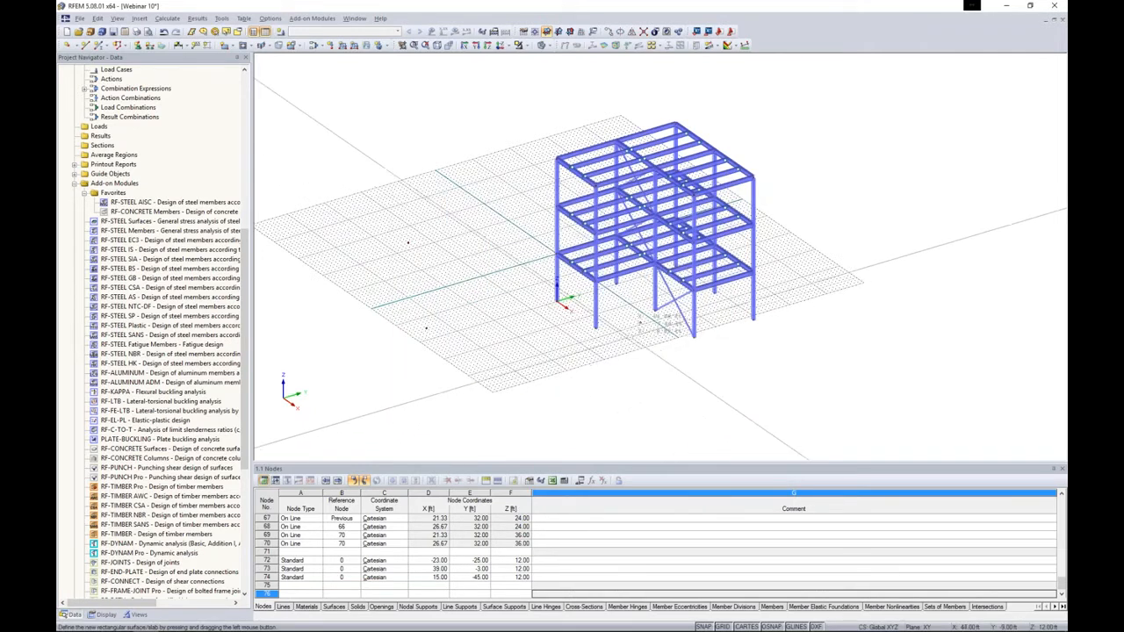
- Draw two adjoining rectangular surfaces through the three reference nodes beside the frame, together forming an L-shaped slab
drag(640, 322, 408, 242)
click(408, 242)
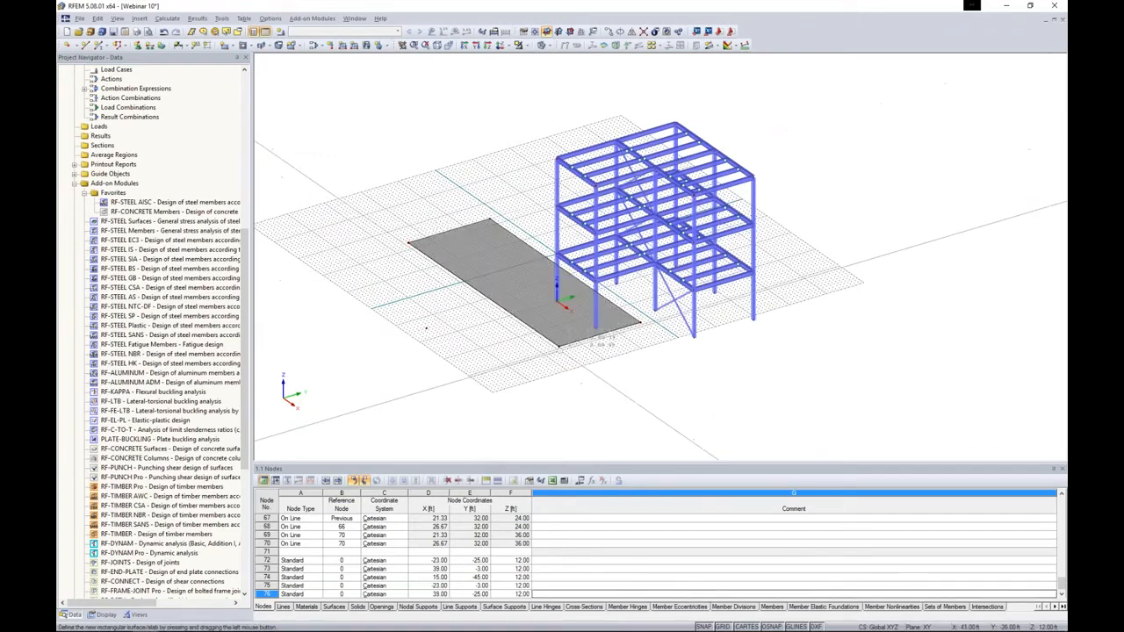
click(446, 334)
ctrl+middle_drag(505, 275, 392, 297)
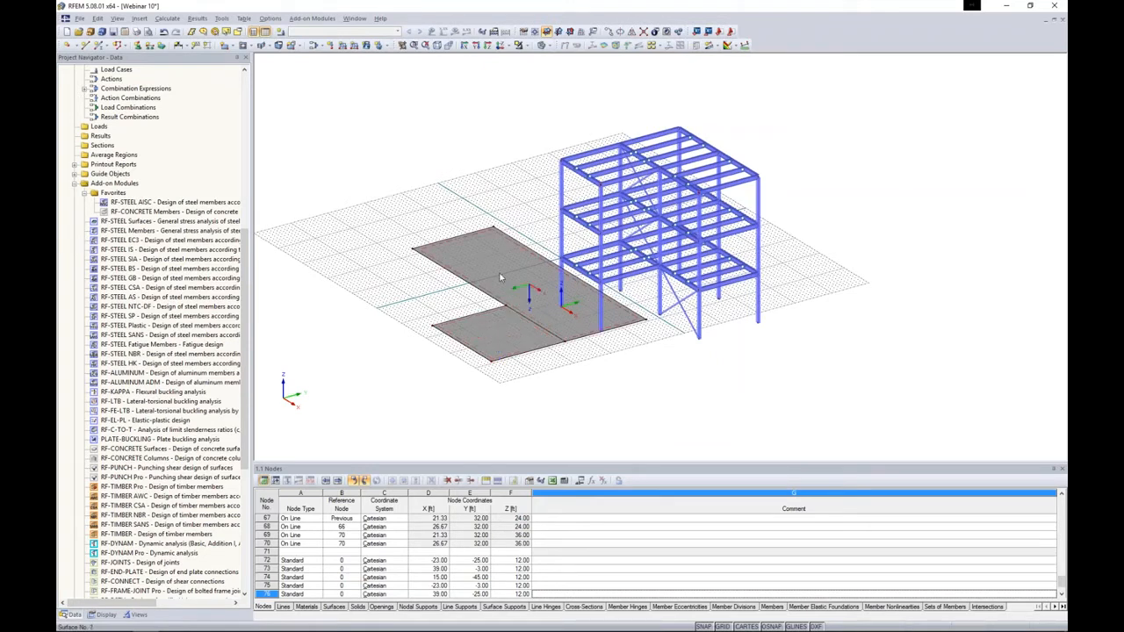
- Delete both rectangular surfaces and the shared line between them, keeping only the L-shaped outline
click(539, 313)
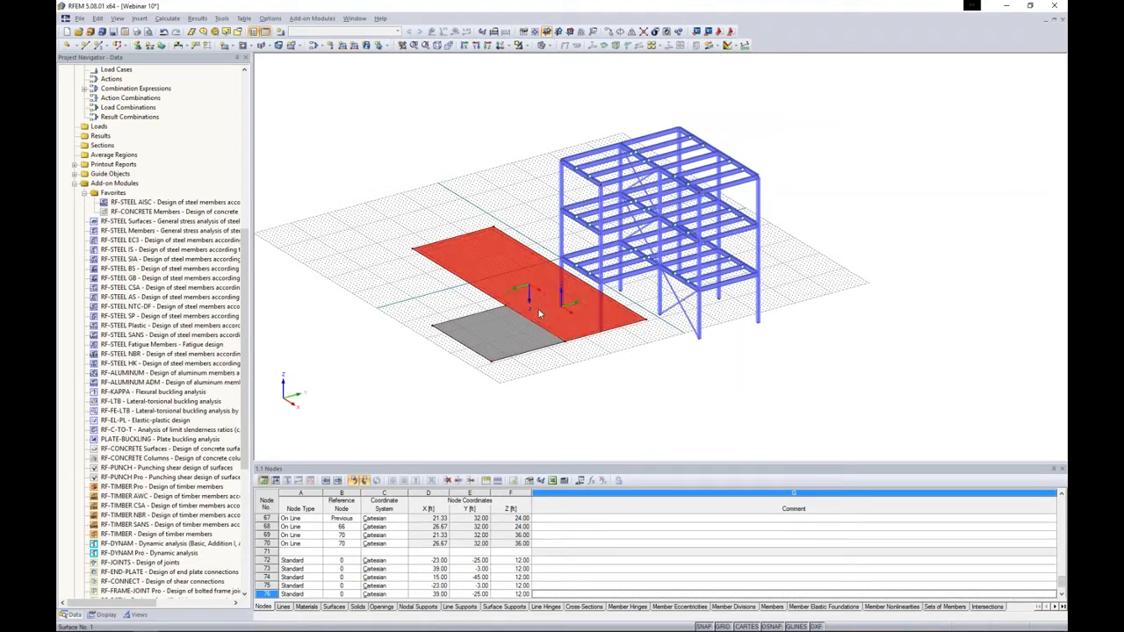
key(Delete)
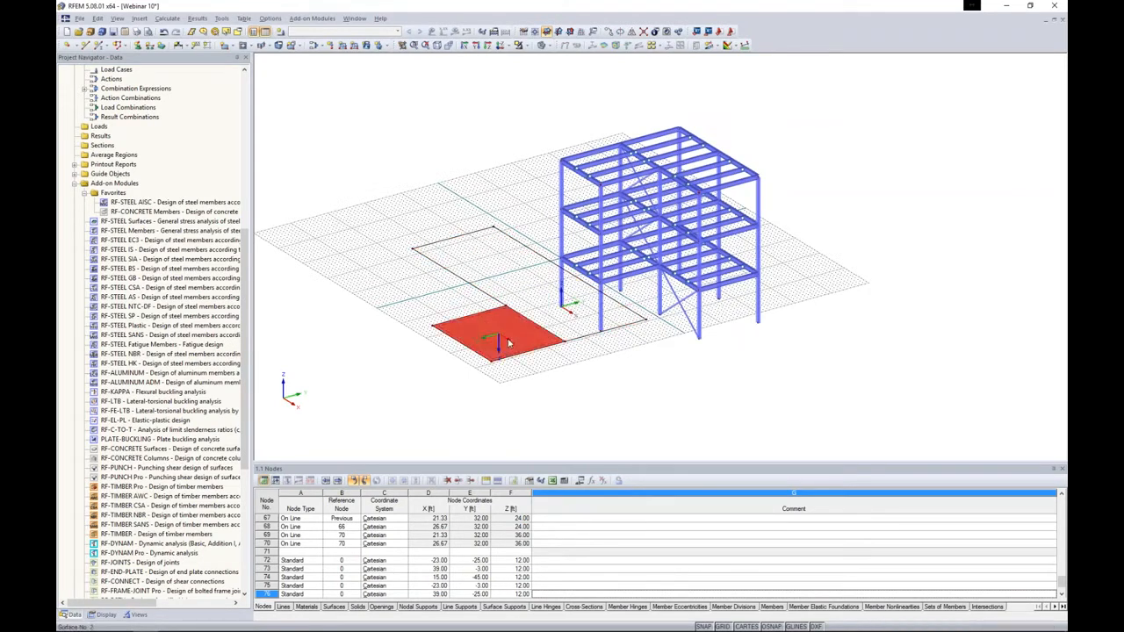
click(559, 343)
key(Delete)
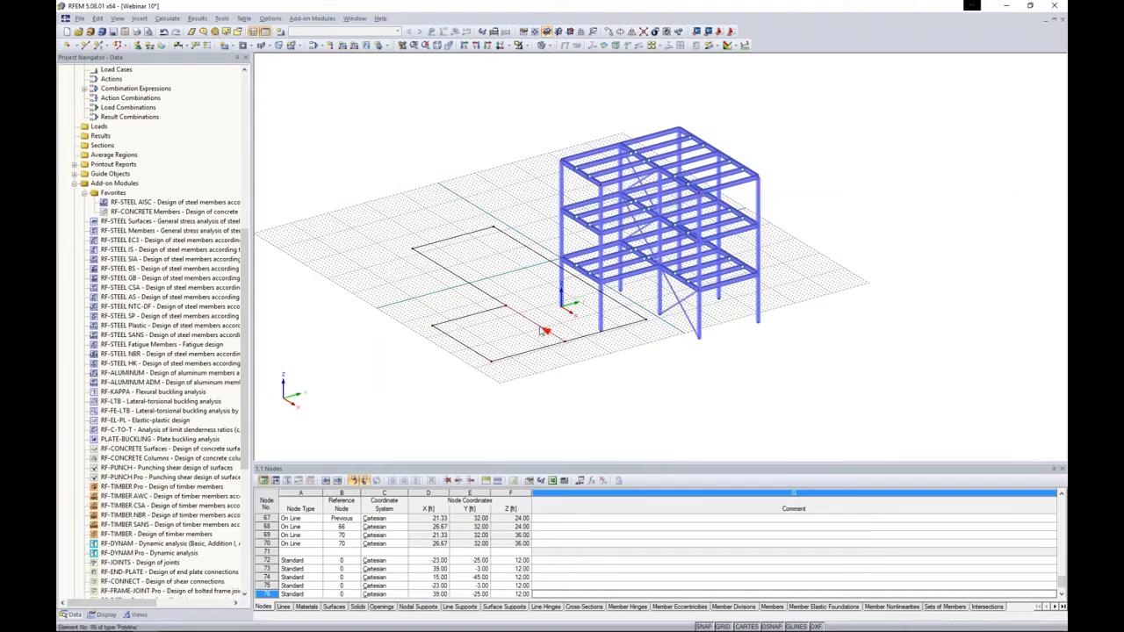
click(545, 332)
key(Delete)
scroll(532, 326, up, 3)
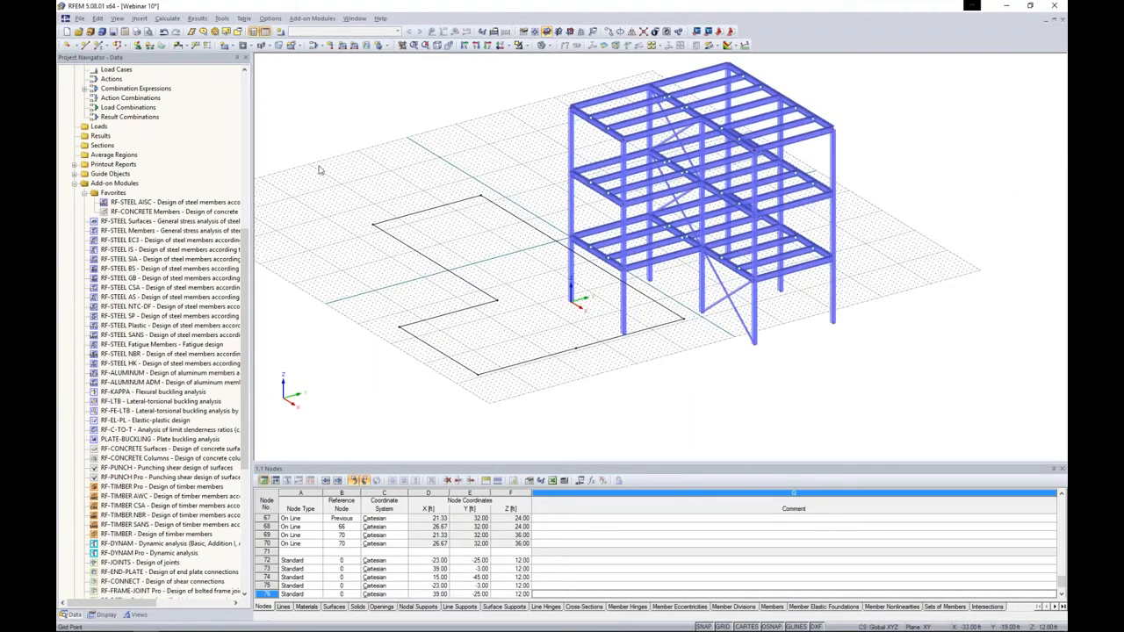
- Create one 10 in Standard surface of Concrete f'c = 5000 psi by selecting the L-shaped outline as its boundary lines
click(232, 49)
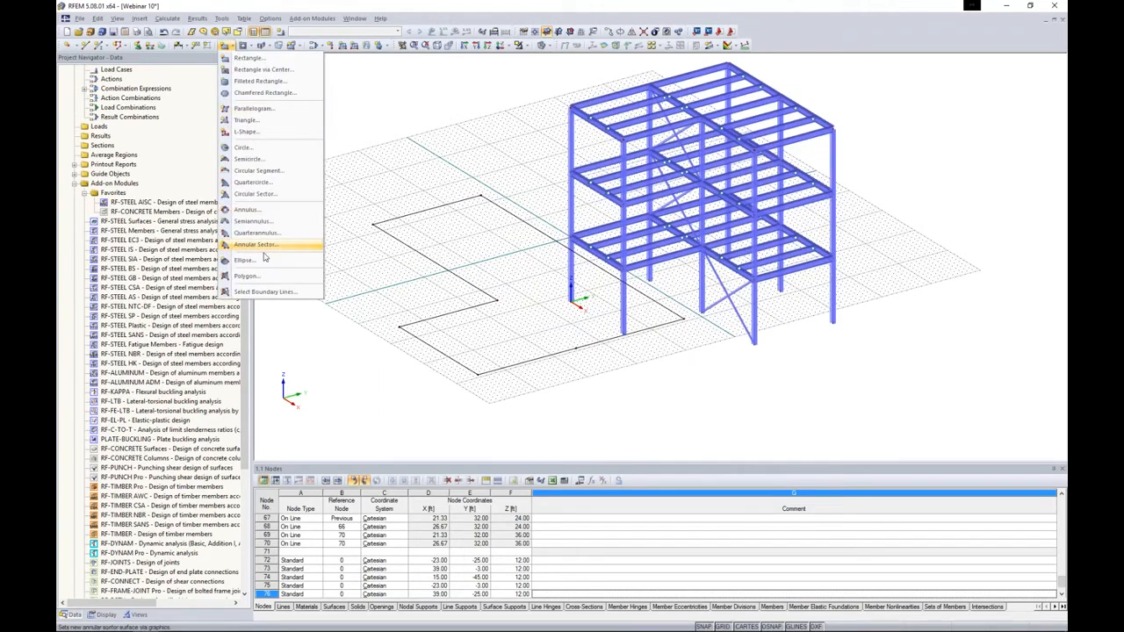
click(254, 291)
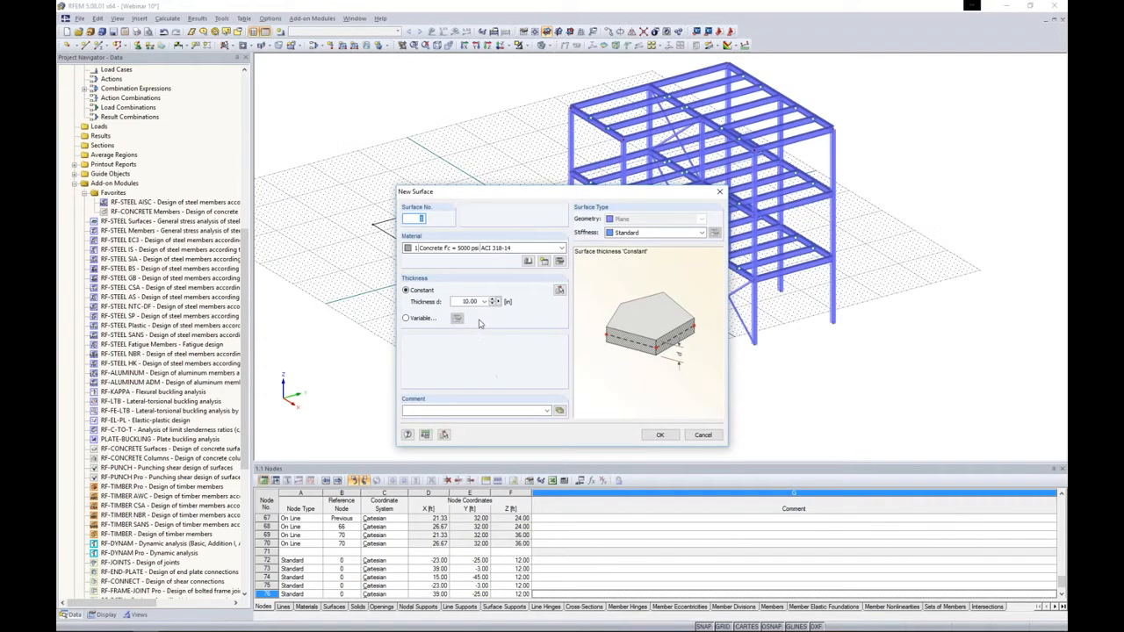
click(659, 435)
click(553, 353)
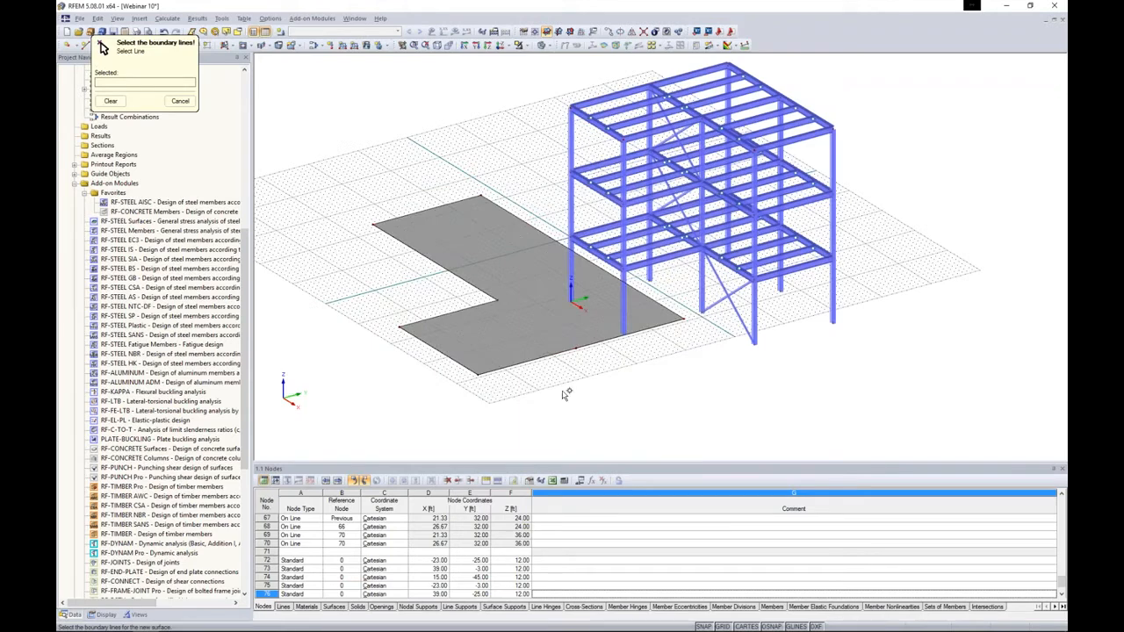
ctrl+middle_drag(564, 394, 520, 351)
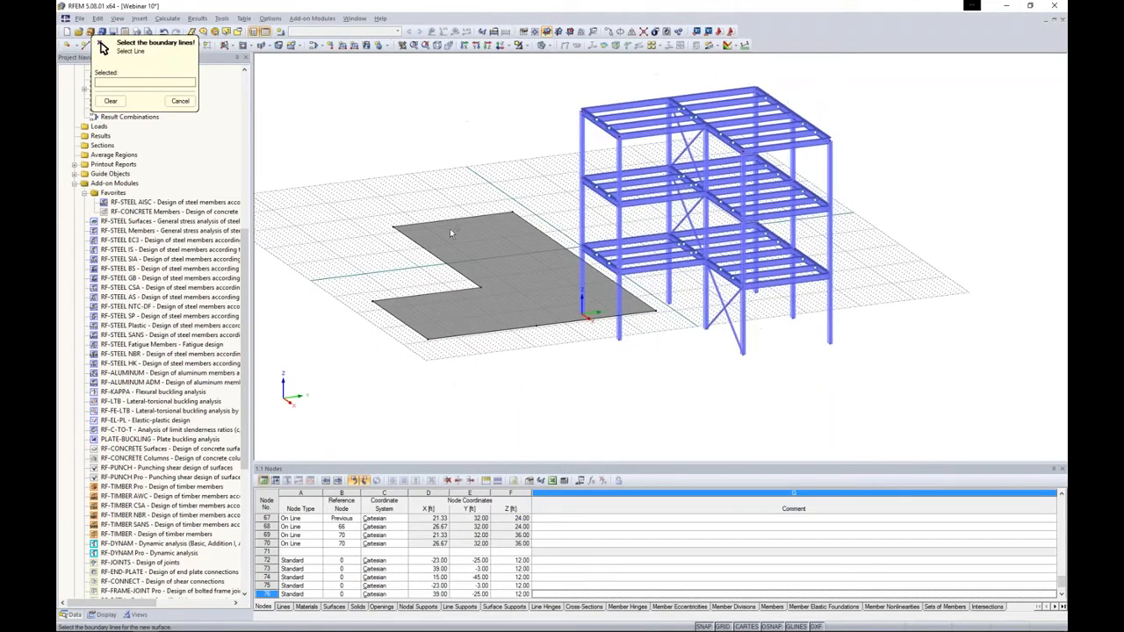
right_click(295, 141)
ctrl+middle_drag(355, 246, 371, 244)
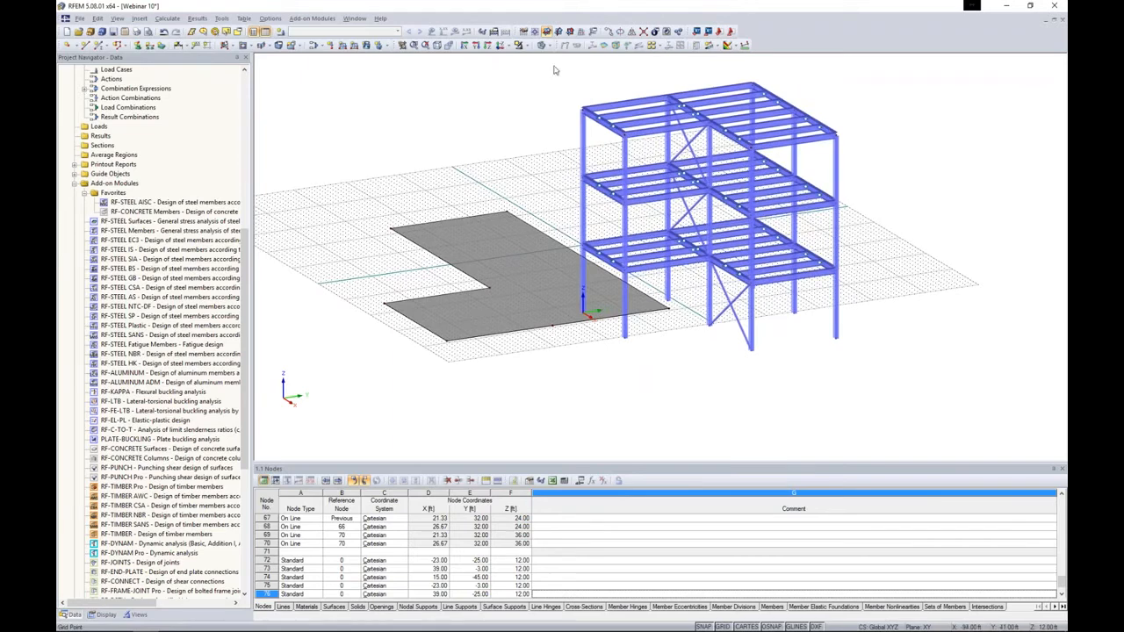
- In a wireframe plan view, place a row of four standard nodes just inside the slab edge nearest the frame
click(499, 48)
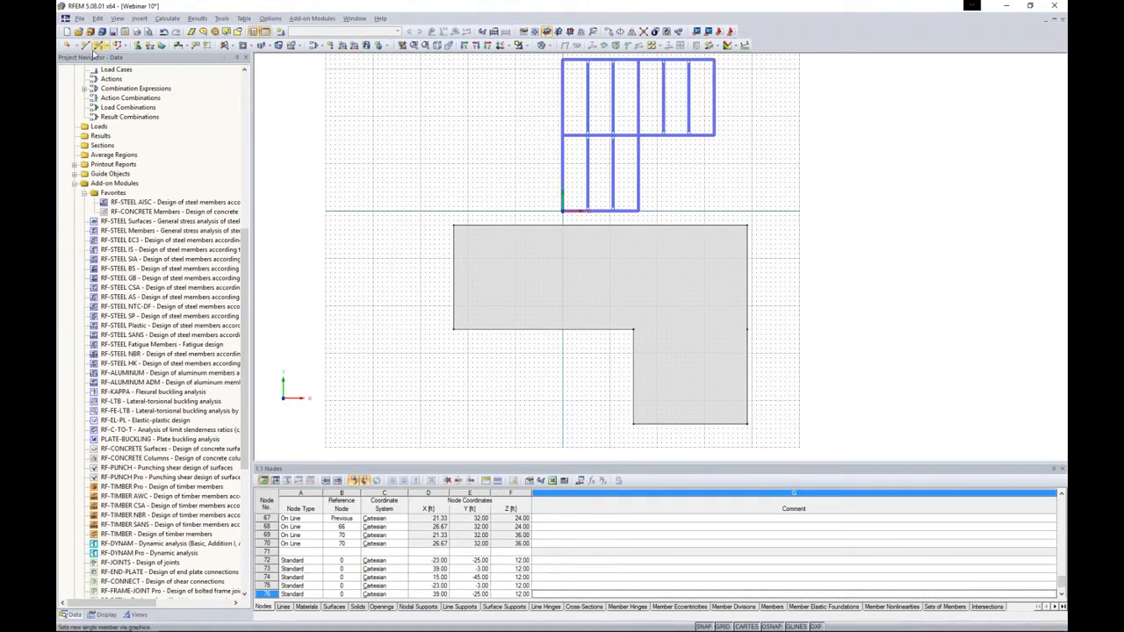
click(67, 46)
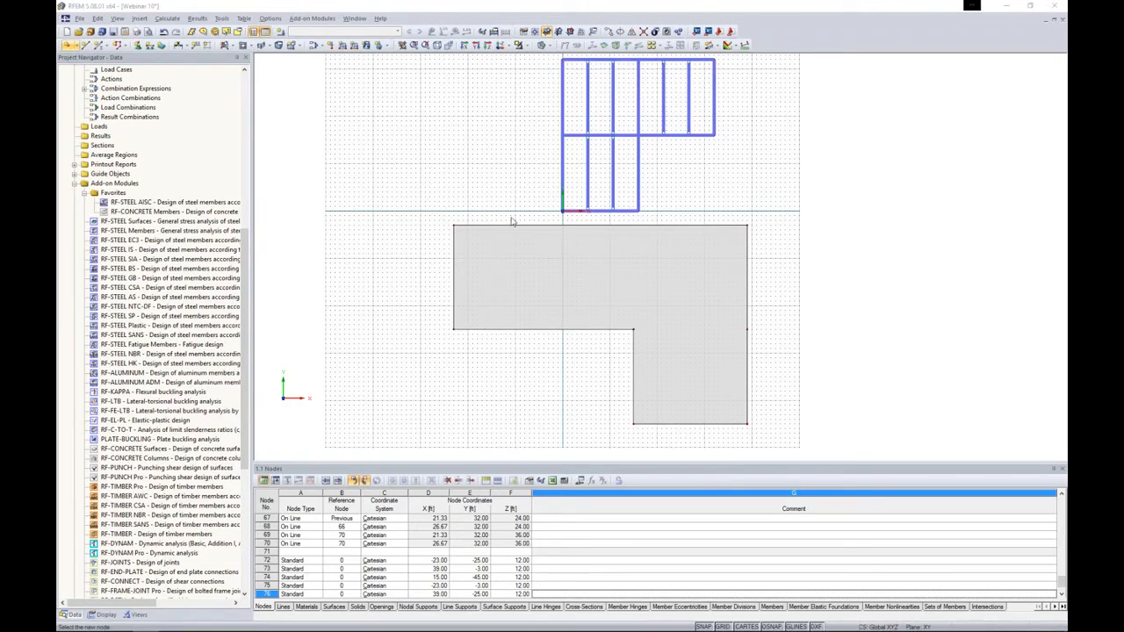
click(548, 46)
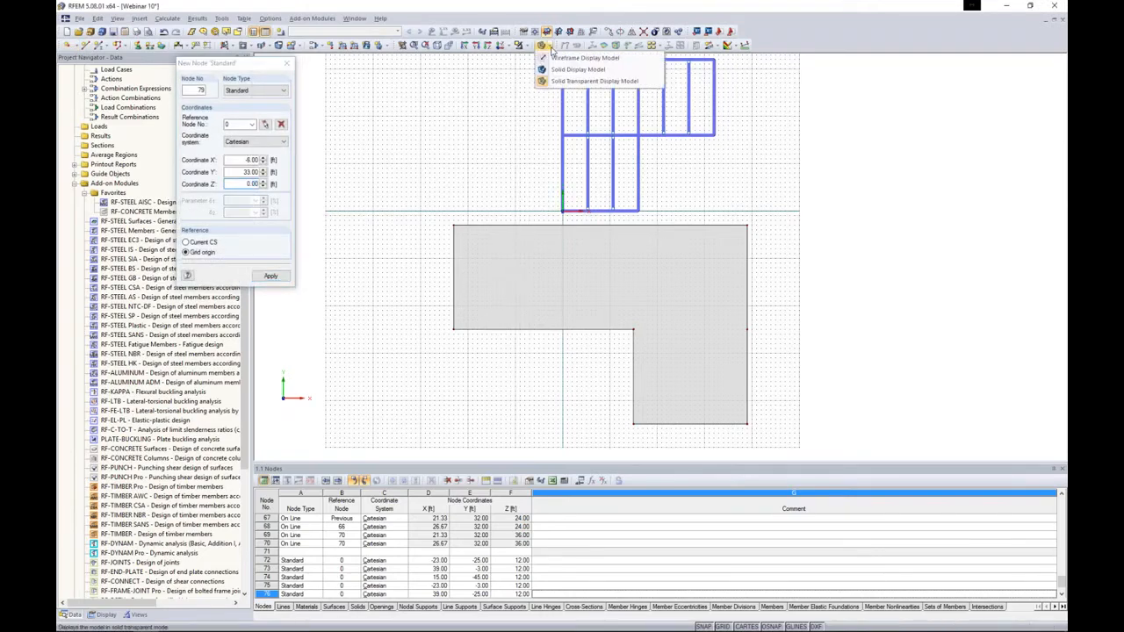
click(571, 58)
middle_drag(496, 158, 414, 129)
scroll(488, 223, up, 5)
click(479, 202)
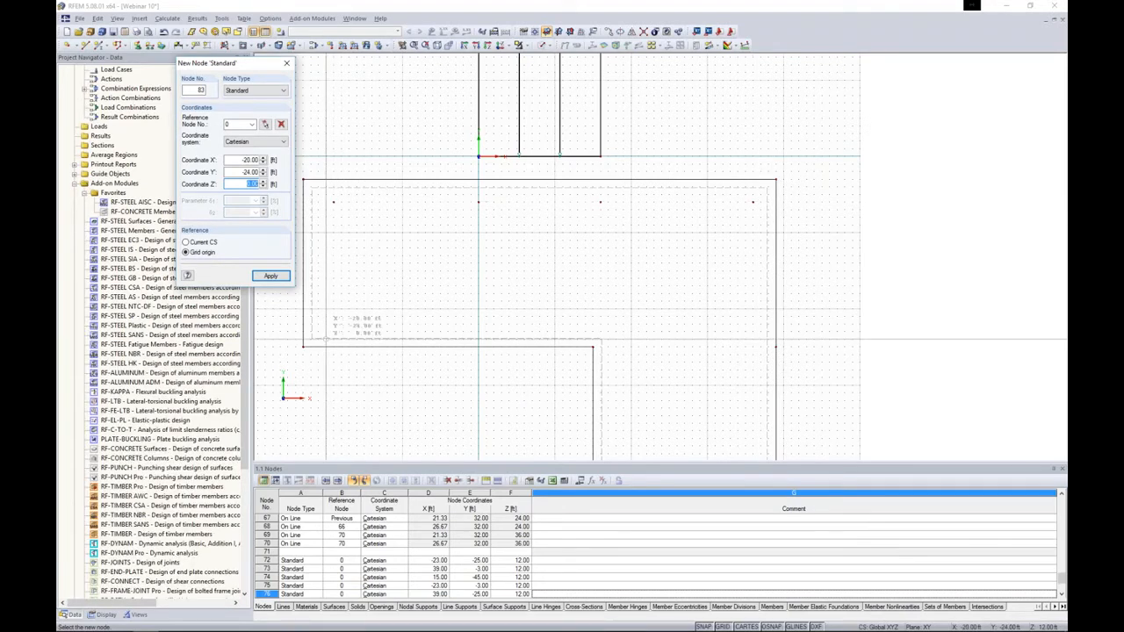
- Place a second row of three nodes near the slab's inner edge, aligned with the first three nodes of the row above
click(333, 324)
click(479, 324)
click(600, 324)
- Place two nodes at Y = -42 ft near the far end of the slab's short leg and finish node placement
middle_drag(646, 369, 623, 210)
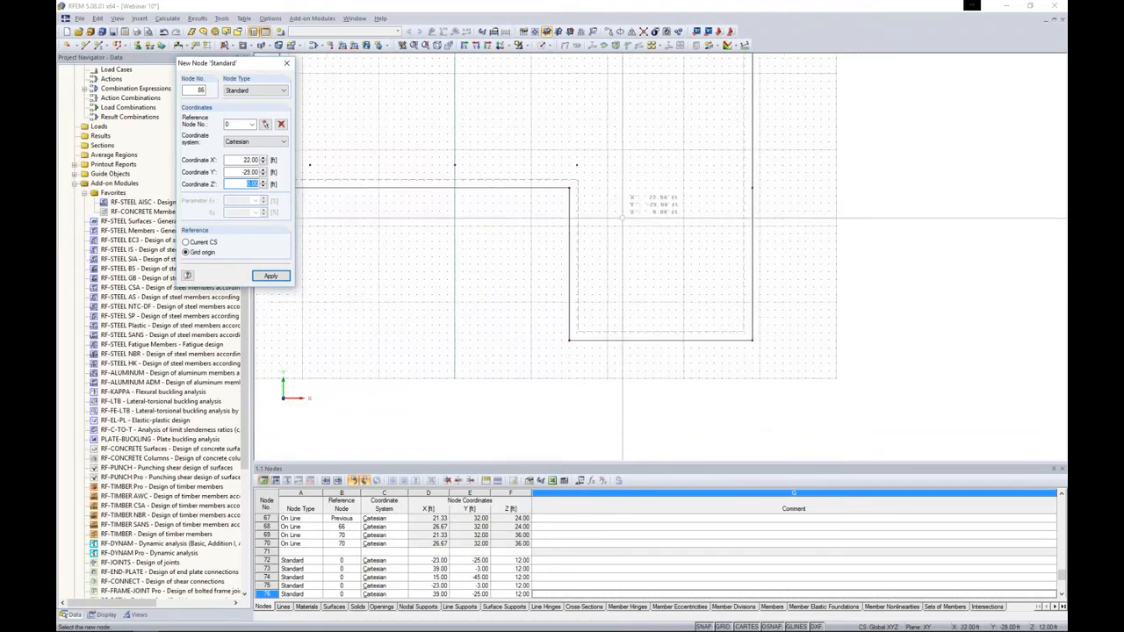
click(592, 317)
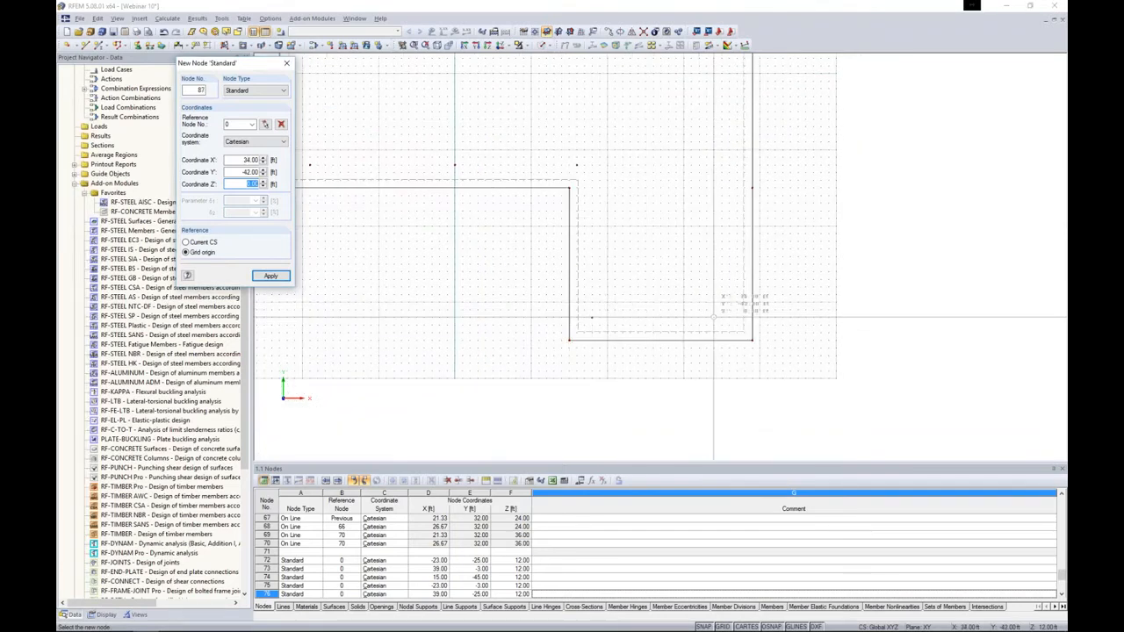
click(729, 317)
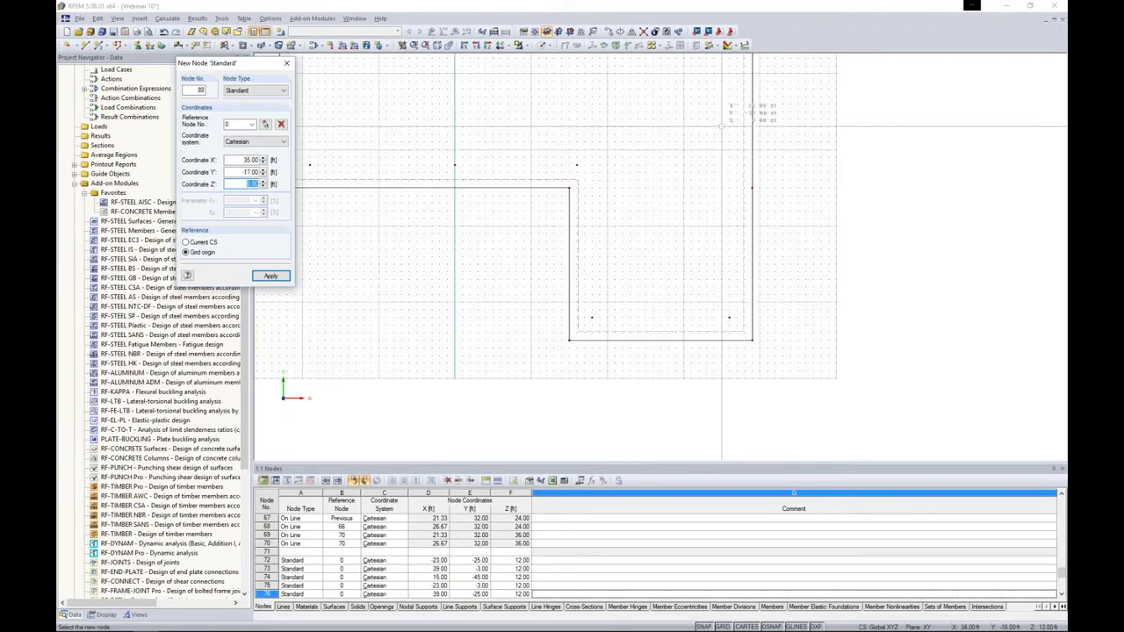
key(Escape)
- Select all nine new nodes within the slab outline, start a single copy of them, and open the copy's detail settings
middle_drag(703, 176, 695, 220)
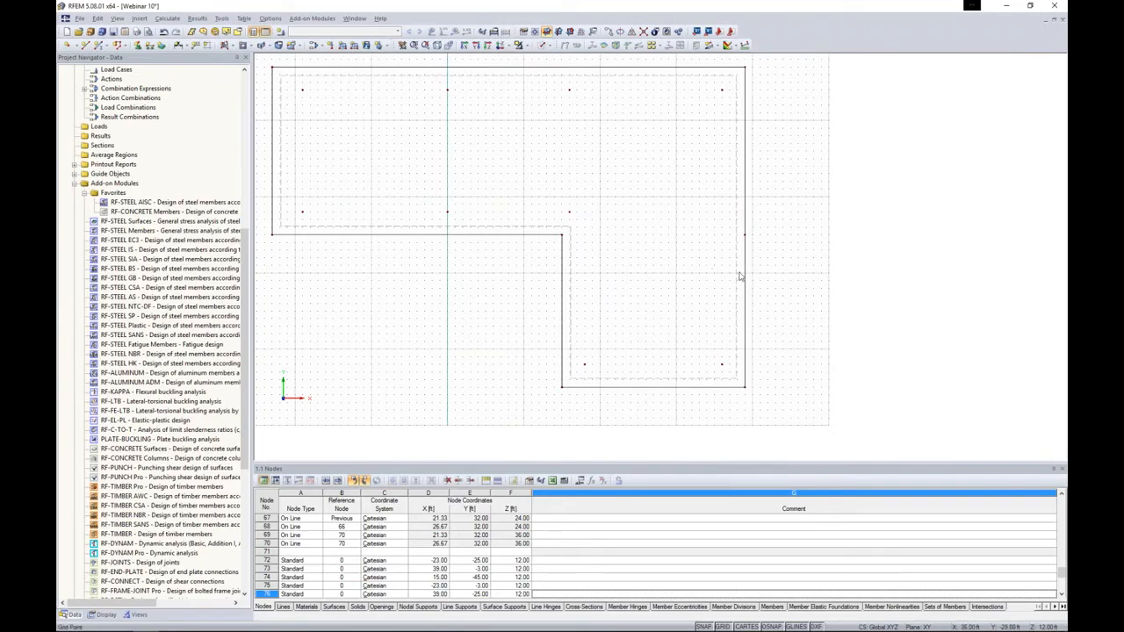
ctrl+middle_drag(863, 398, 833, 370)
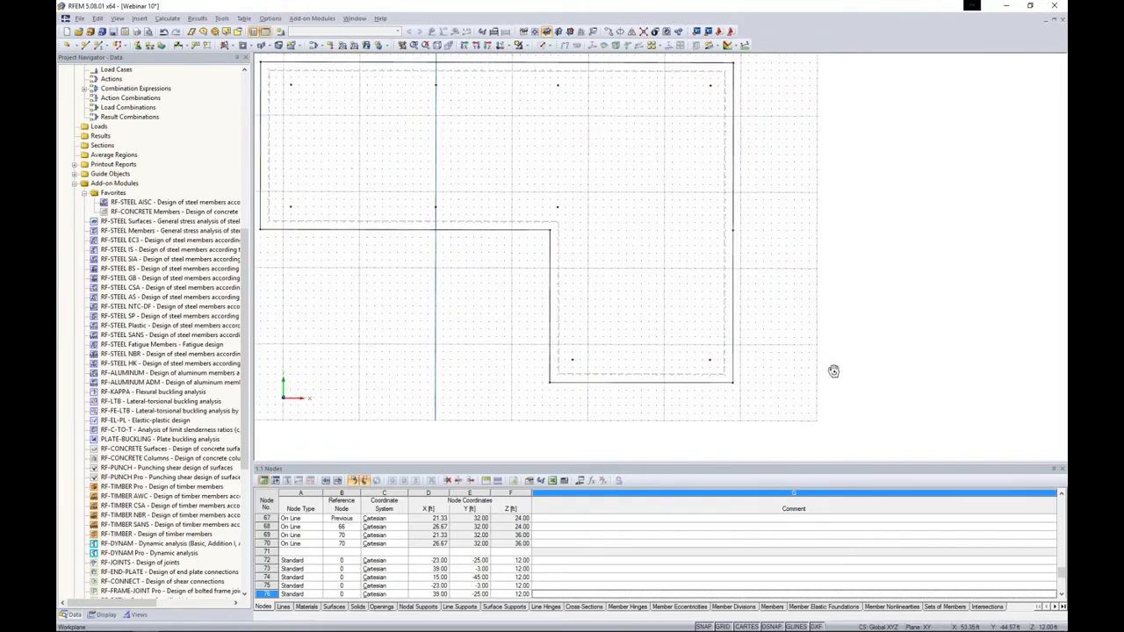
middle_drag(793, 299, 823, 310)
drag(311, 91, 739, 235)
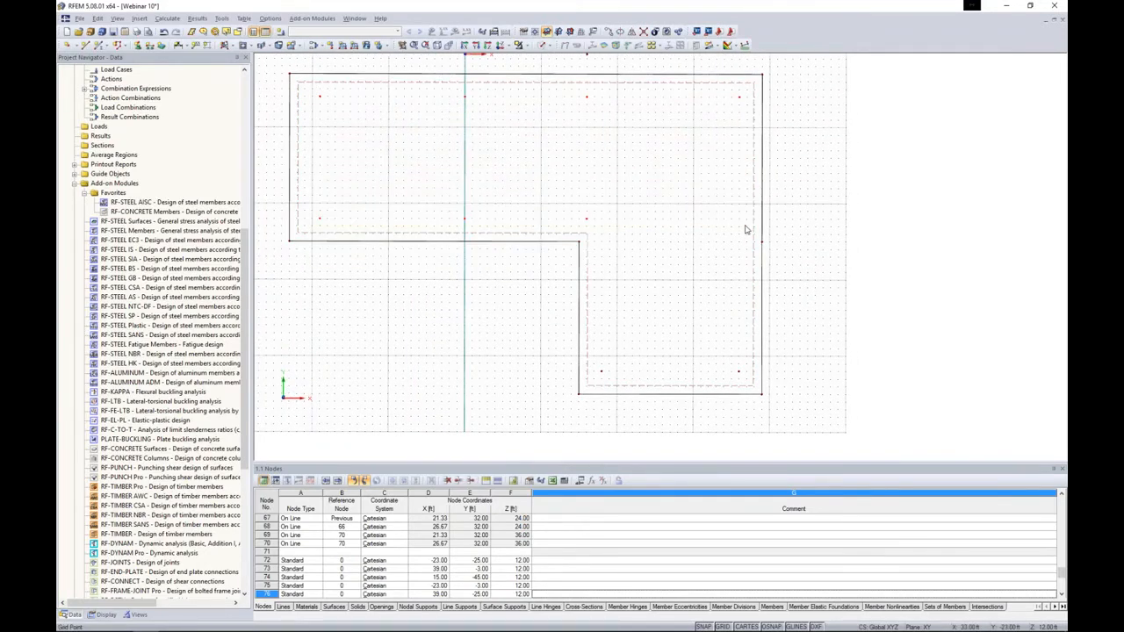
drag(604, 380, 743, 382)
ctrl+middle_drag(826, 368, 639, 56)
click(614, 32)
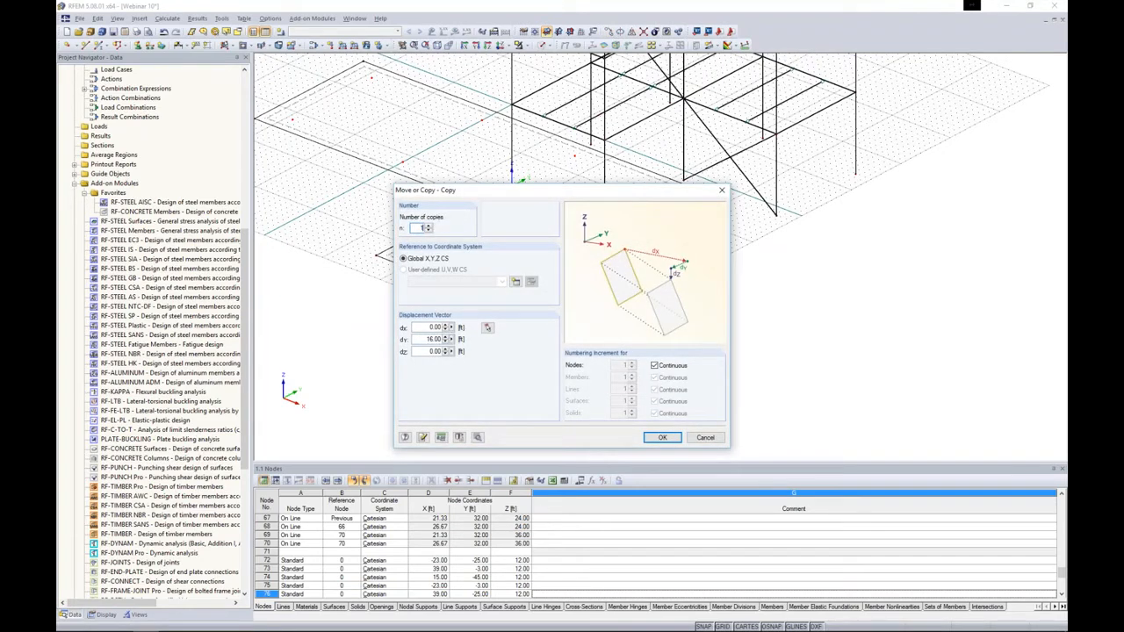
key(Tab)
click(479, 438)
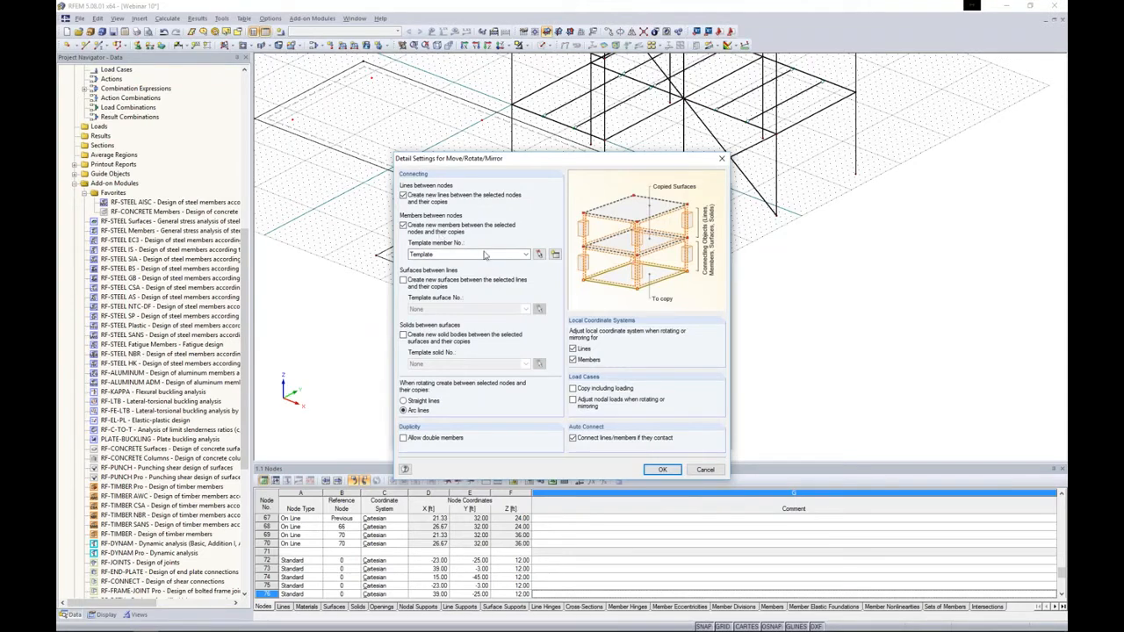
- Give the copy's template member a rectangular concrete cross-section 15 in wide and 15 in deep with Concrete f'c = 5000 psi
click(555, 254)
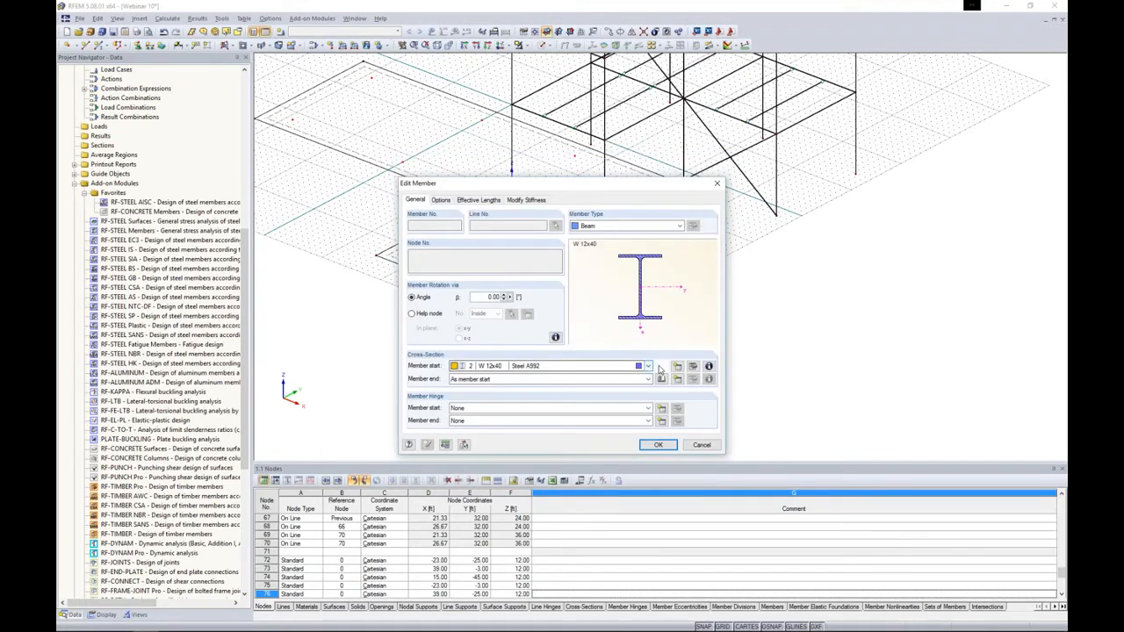
click(661, 367)
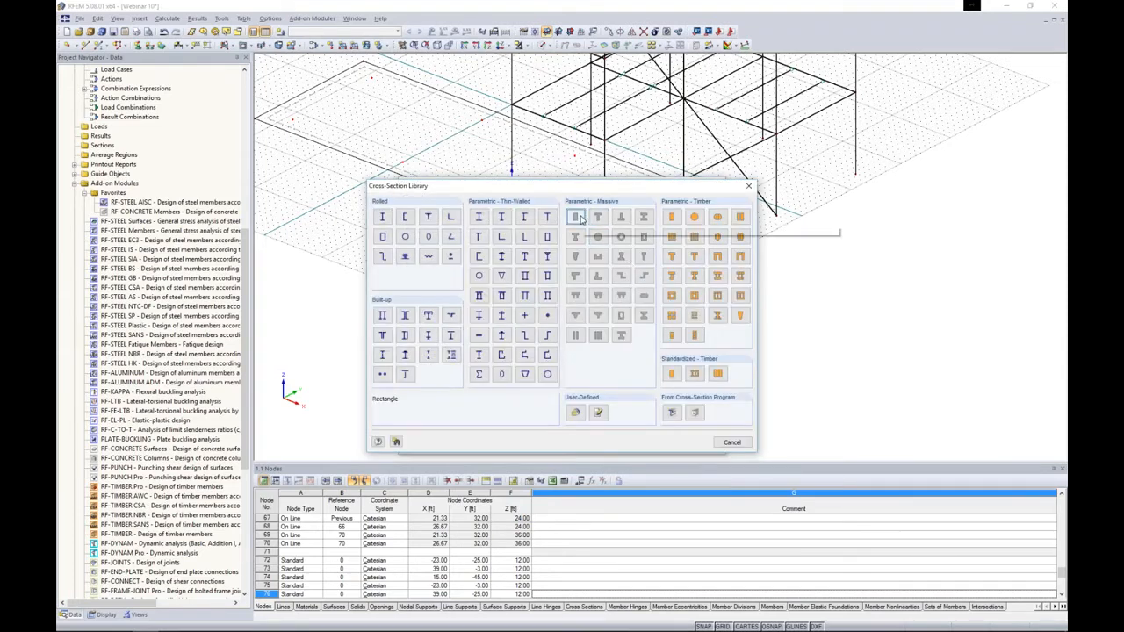
key(Escape)
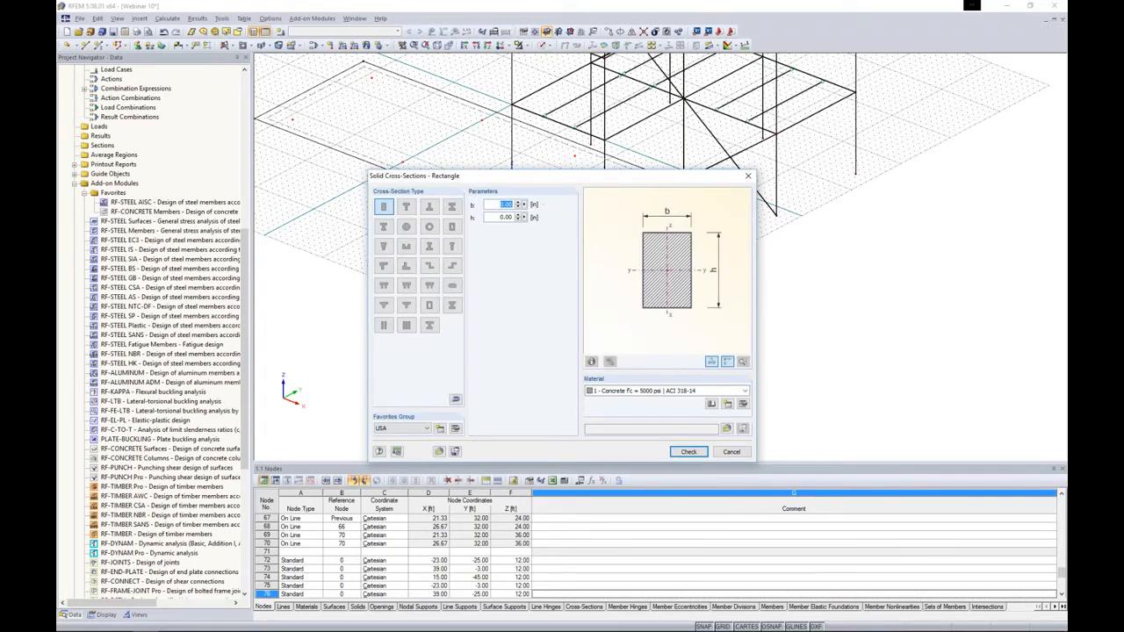
key(Tab)
text(15)
click(591, 361)
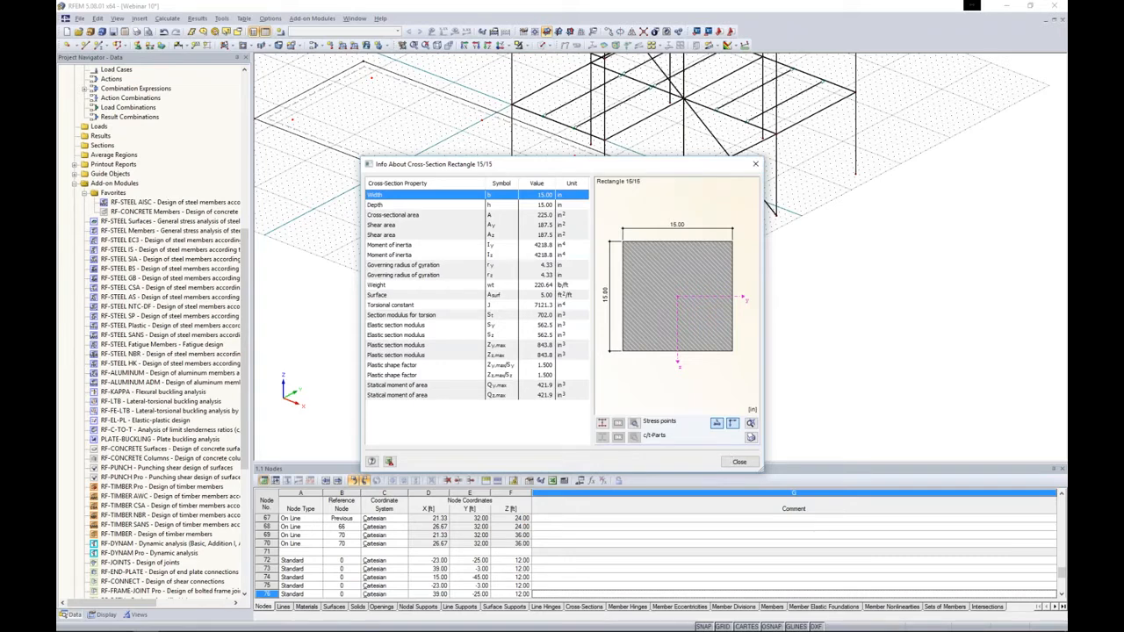
click(739, 462)
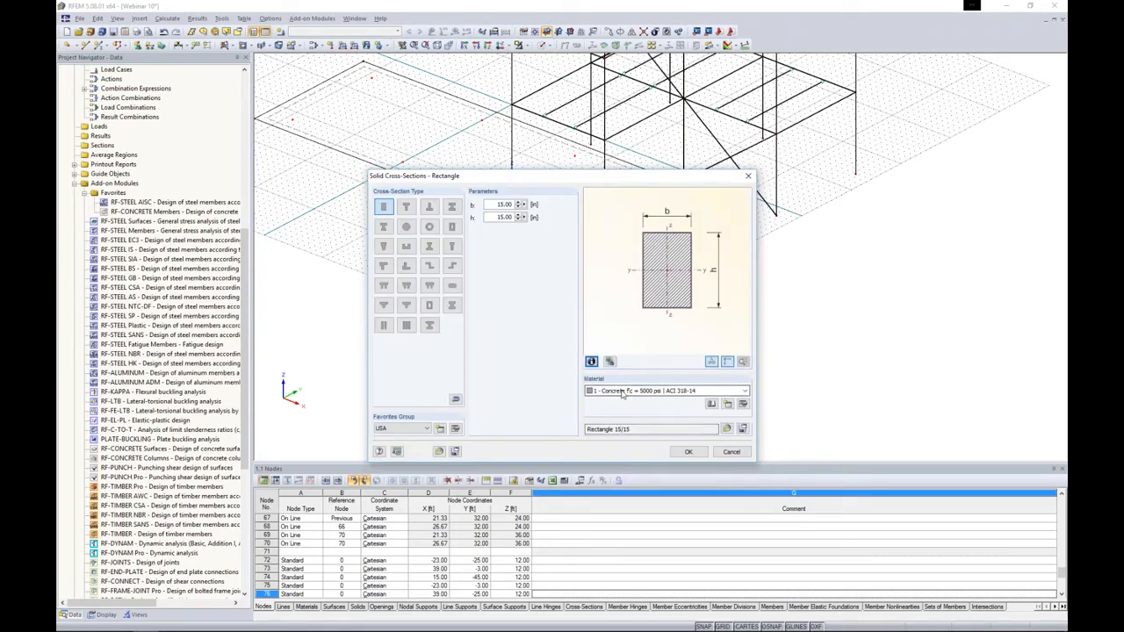
click(687, 452)
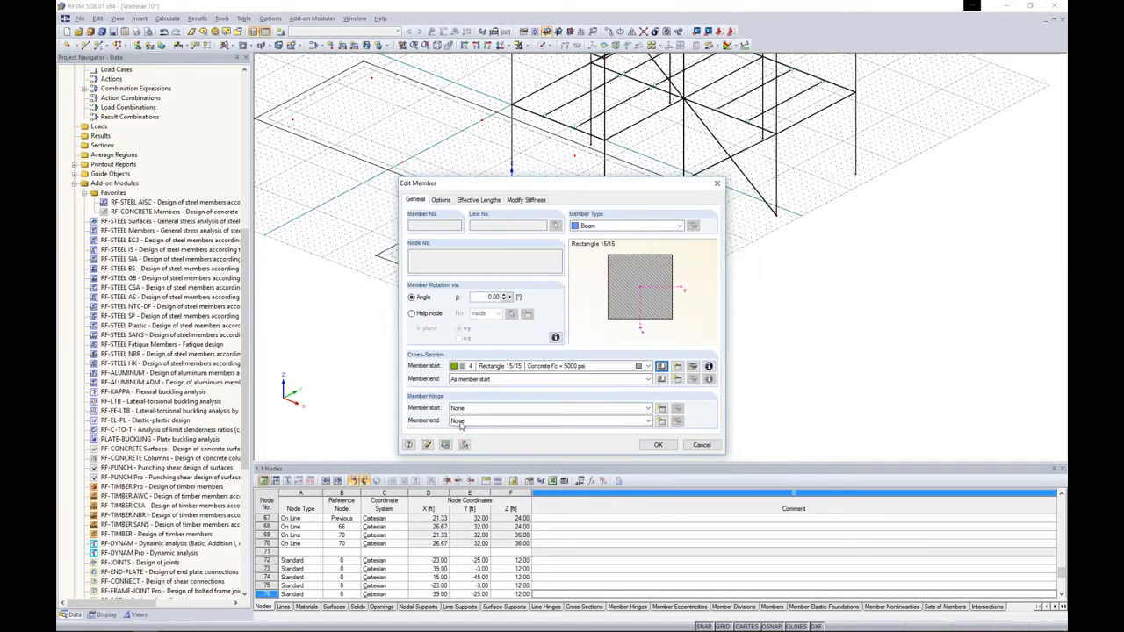
- Accept the template member and detail settings and run the copy with dz = -12 ft to create columns beneath the slab
click(658, 444)
click(658, 470)
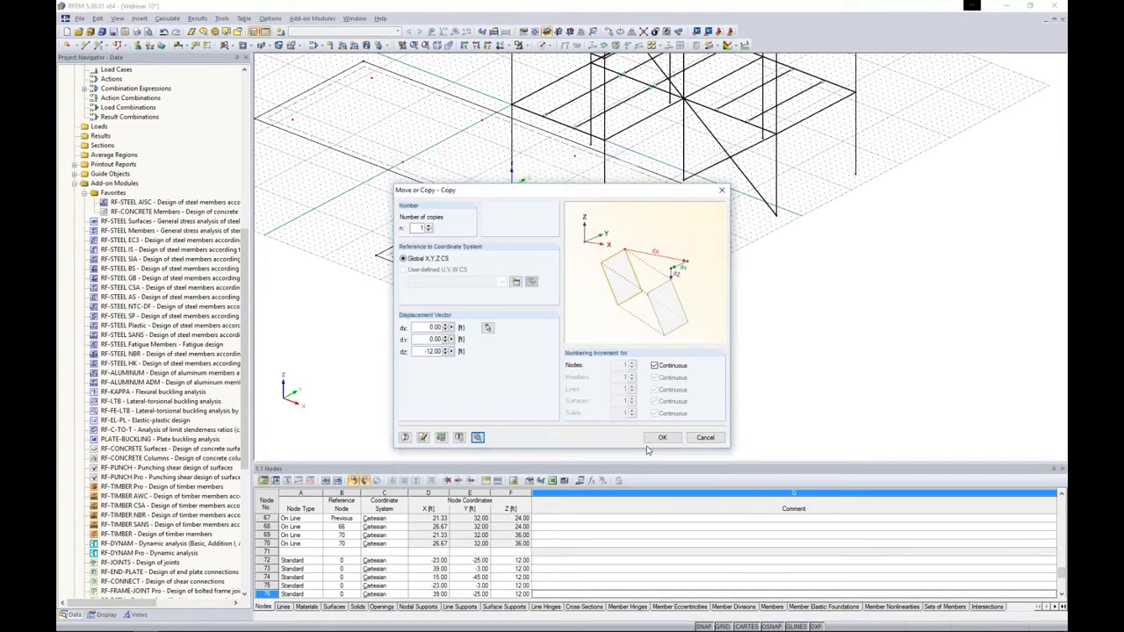
click(659, 437)
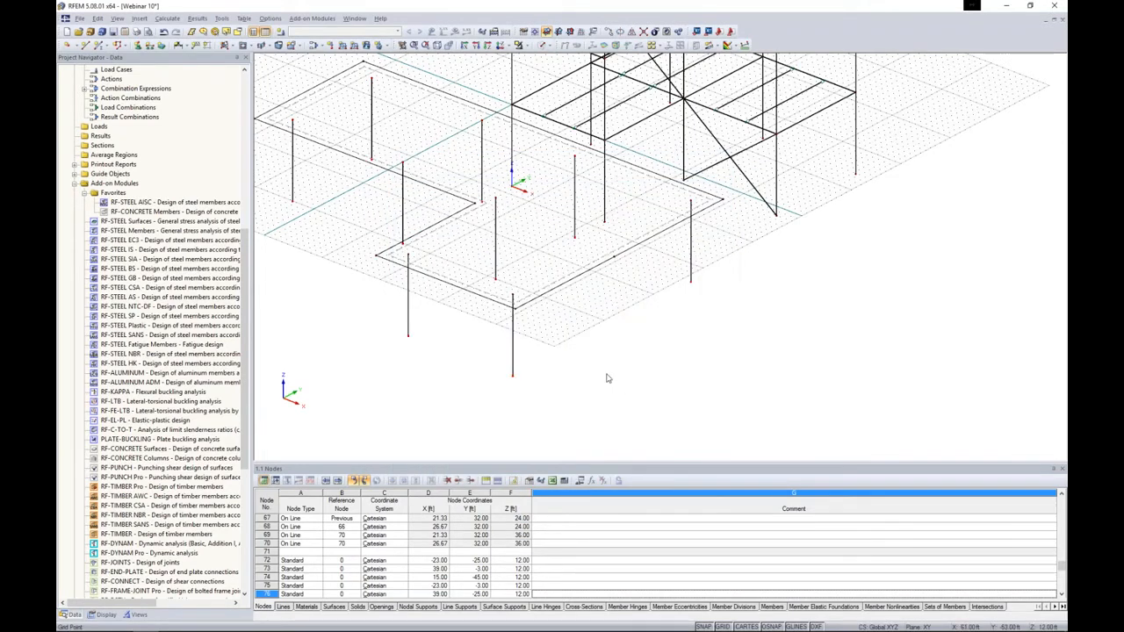
- Show the model as solid transparent and copy the whole slab with its columns one storey up, from a column's base to its top
click(544, 45)
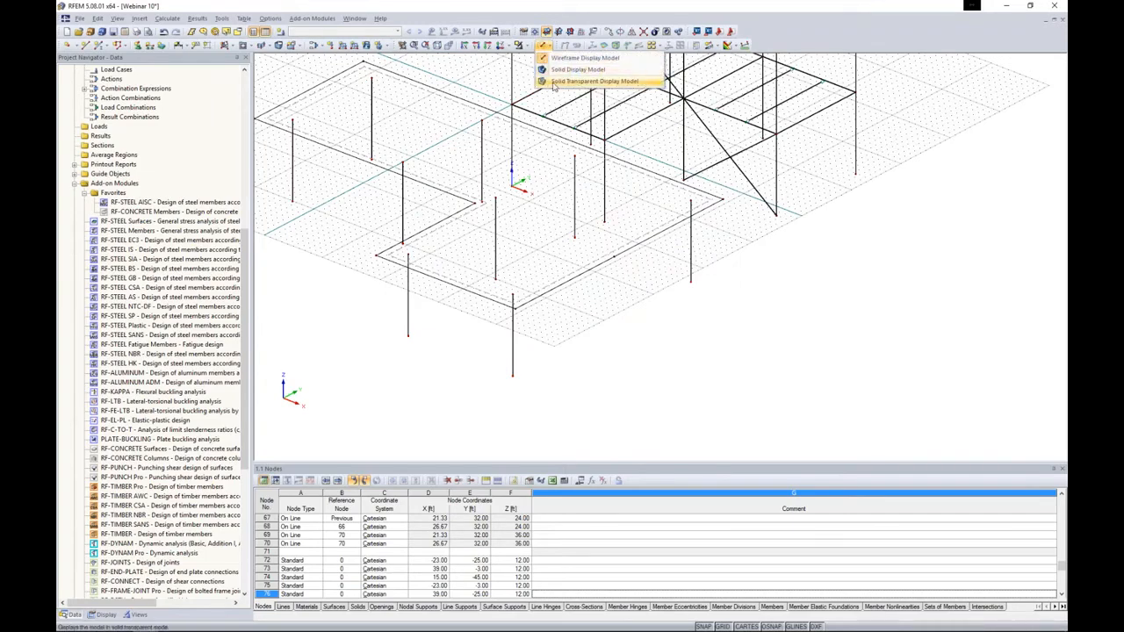
click(553, 82)
ctrl+middle_drag(602, 322, 377, 201)
middle_drag(446, 217, 537, 259)
drag(306, 139, 644, 326)
ctrl+middle_drag(507, 315, 500, 357)
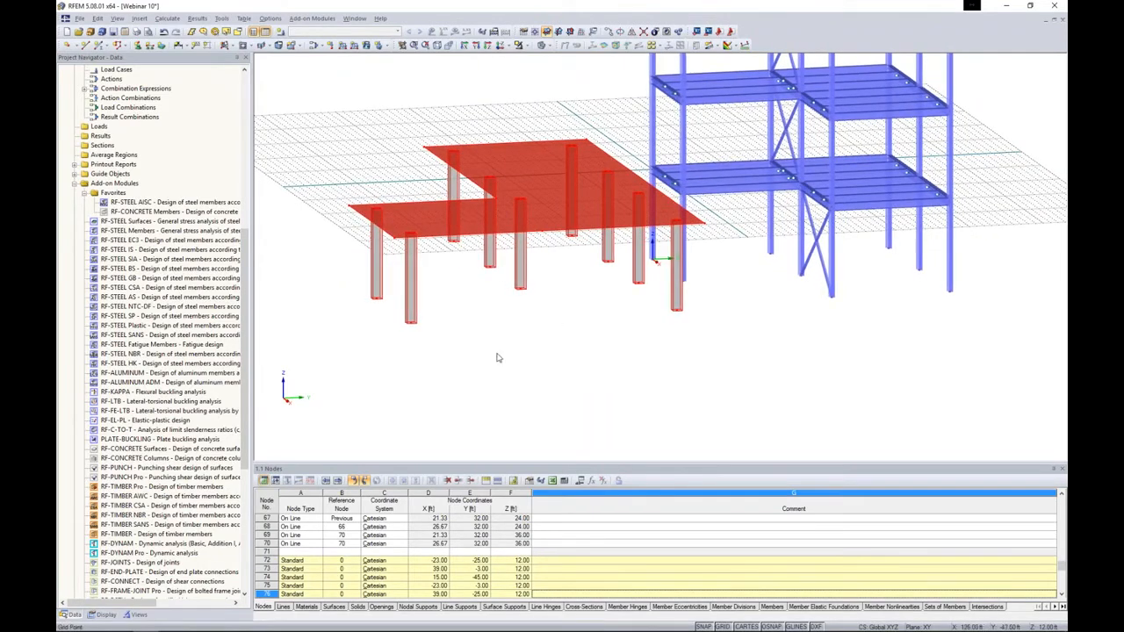
click(413, 325)
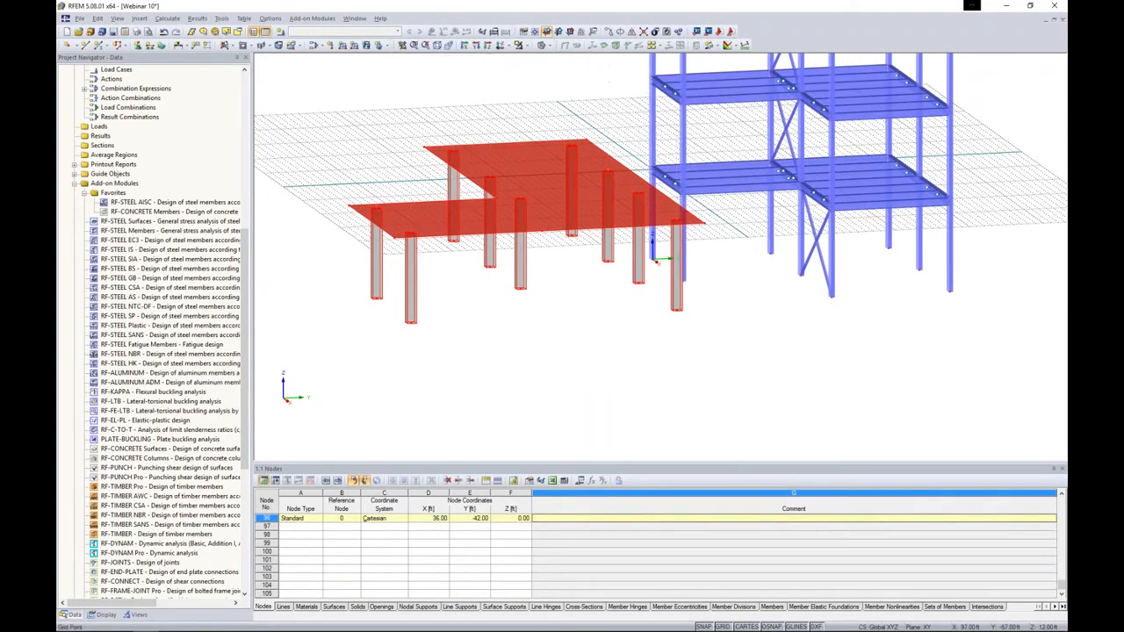
ctrl+drag(413, 323, 411, 234)
click(481, 326)
- Draw a line between the two outer corner columns at X = 36 ft on both the upper and the lower slab
ctrl+middle_drag(472, 308, 569, 308)
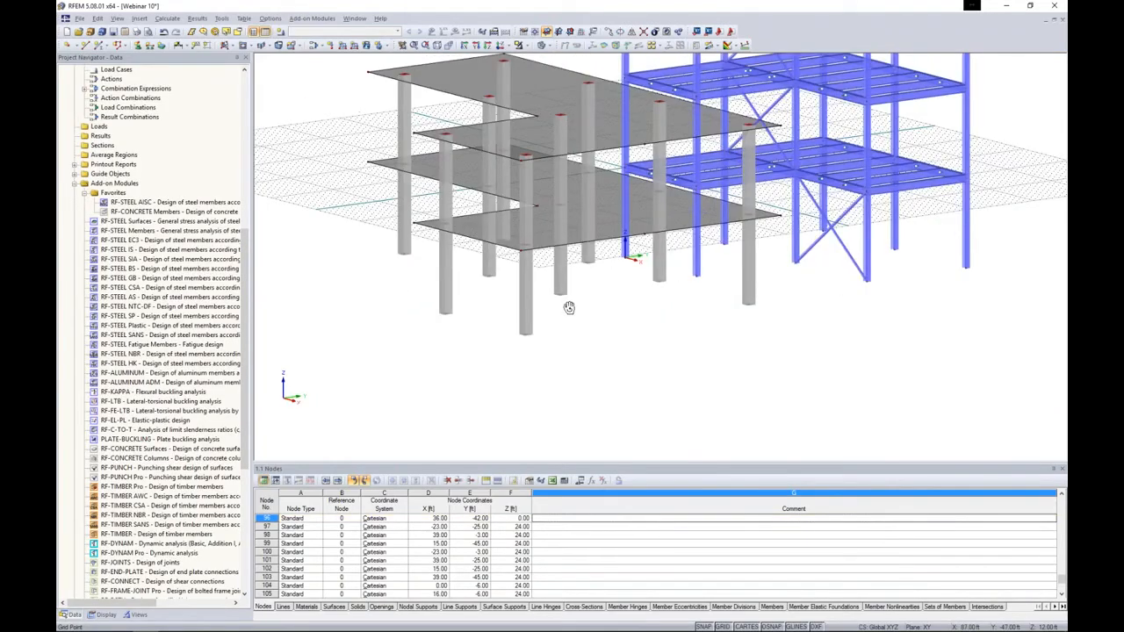
ctrl+middle_drag(454, 305, 894, 316)
middle_drag(724, 206, 585, 316)
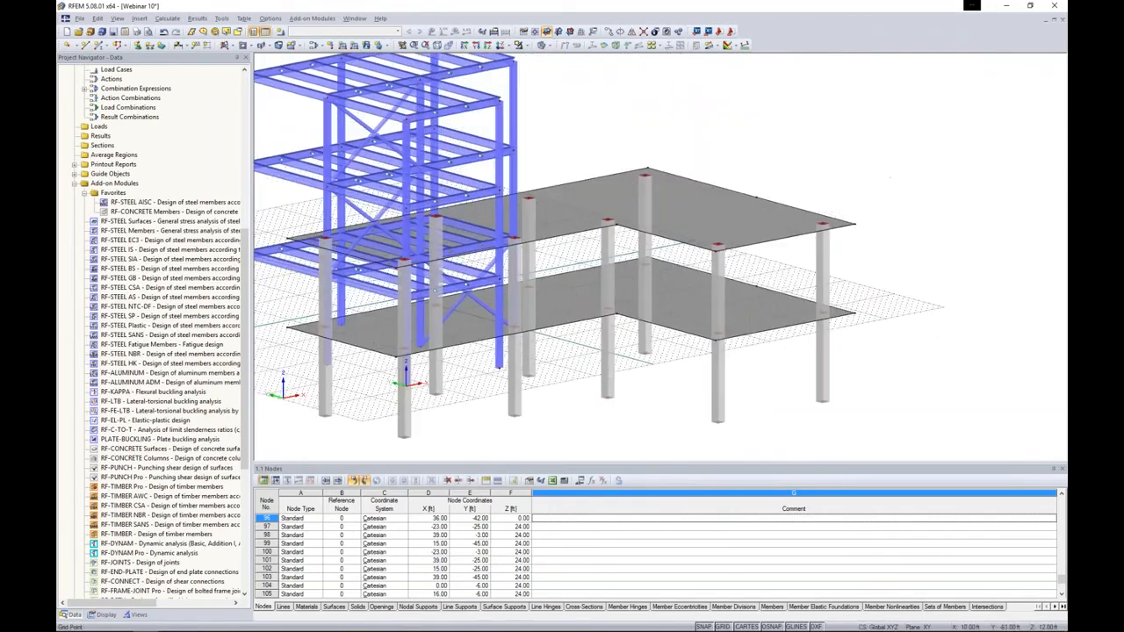
middle_drag(877, 195, 806, 191)
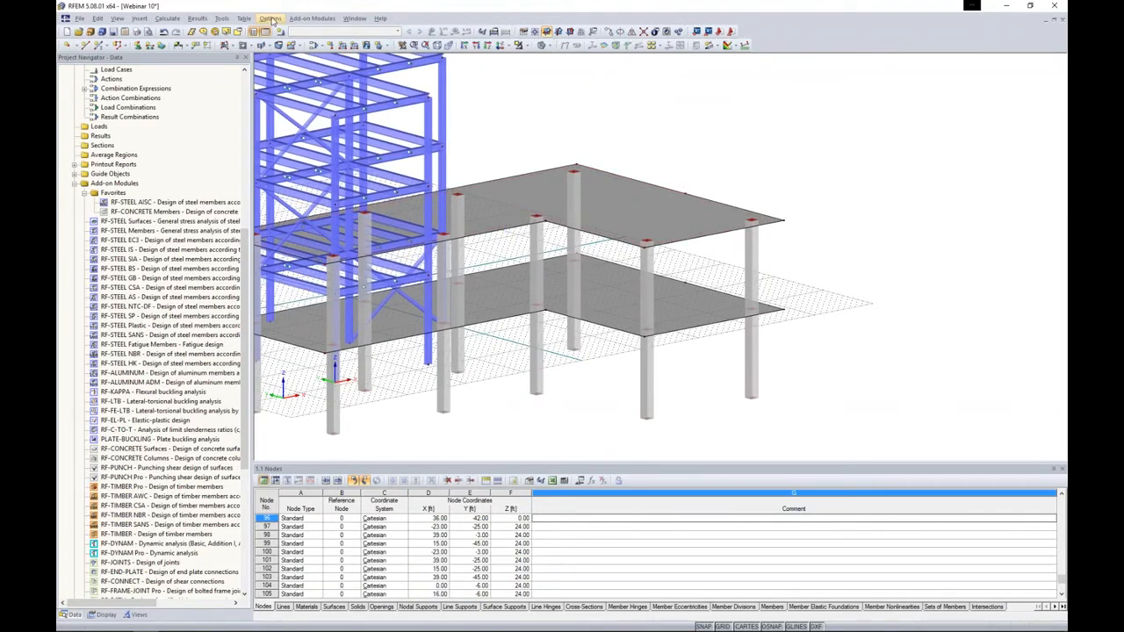
scroll(734, 184, up, 3)
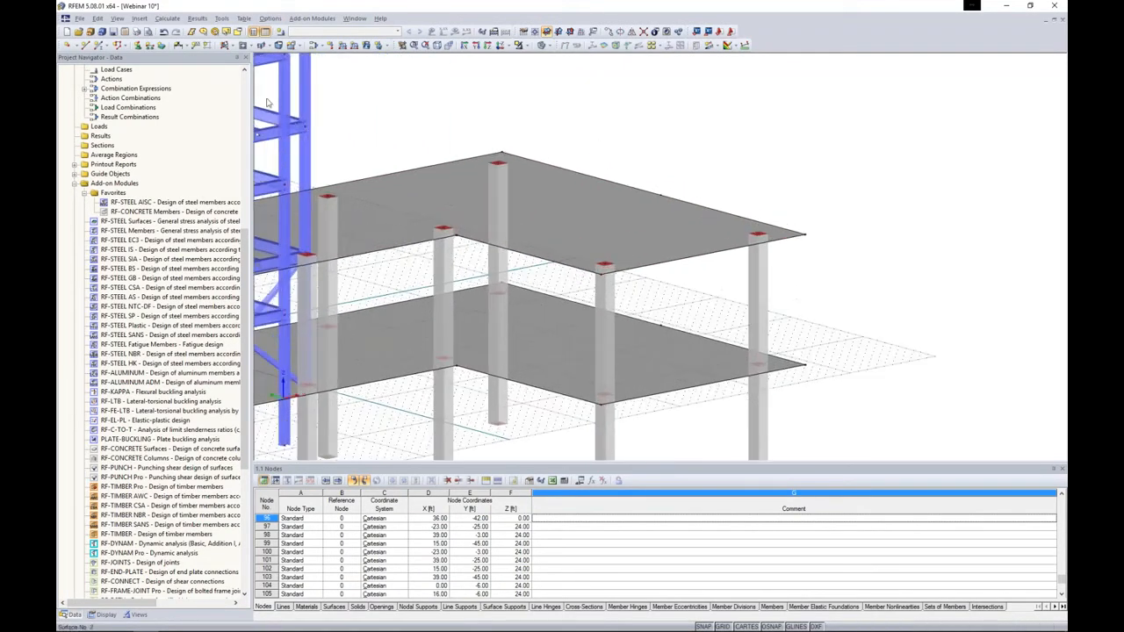
click(85, 44)
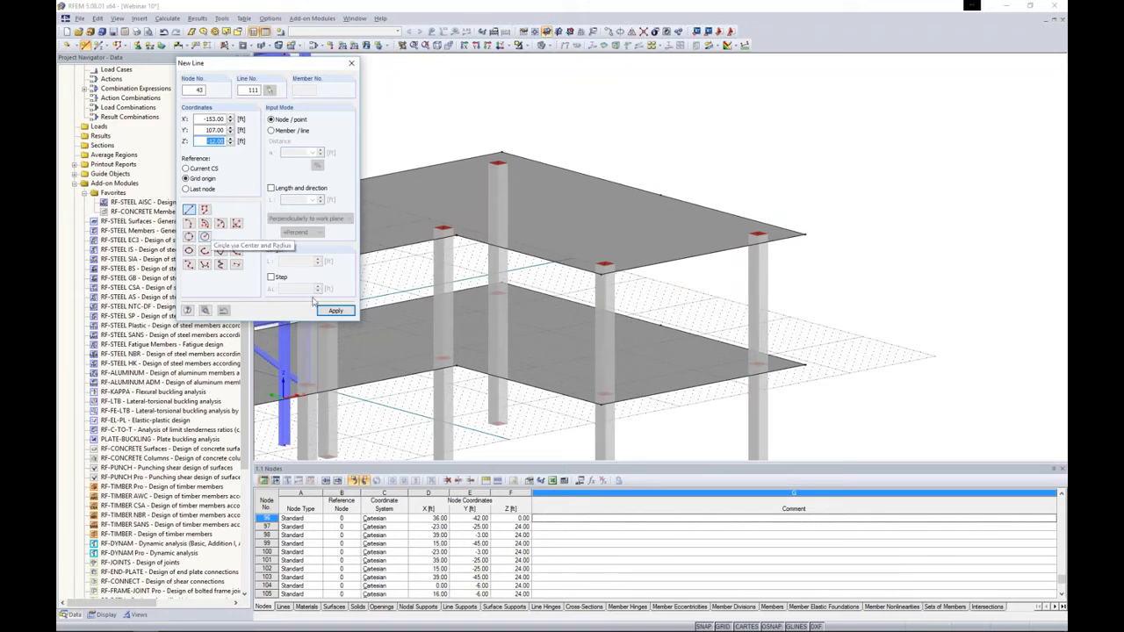
click(804, 235)
click(499, 158)
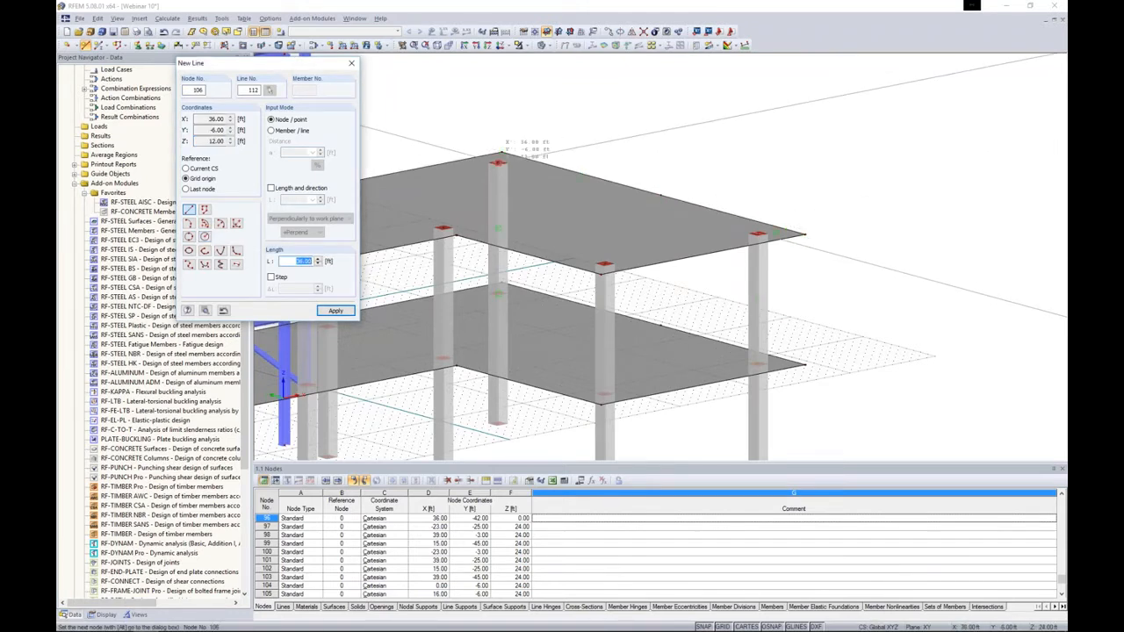
click(522, 285)
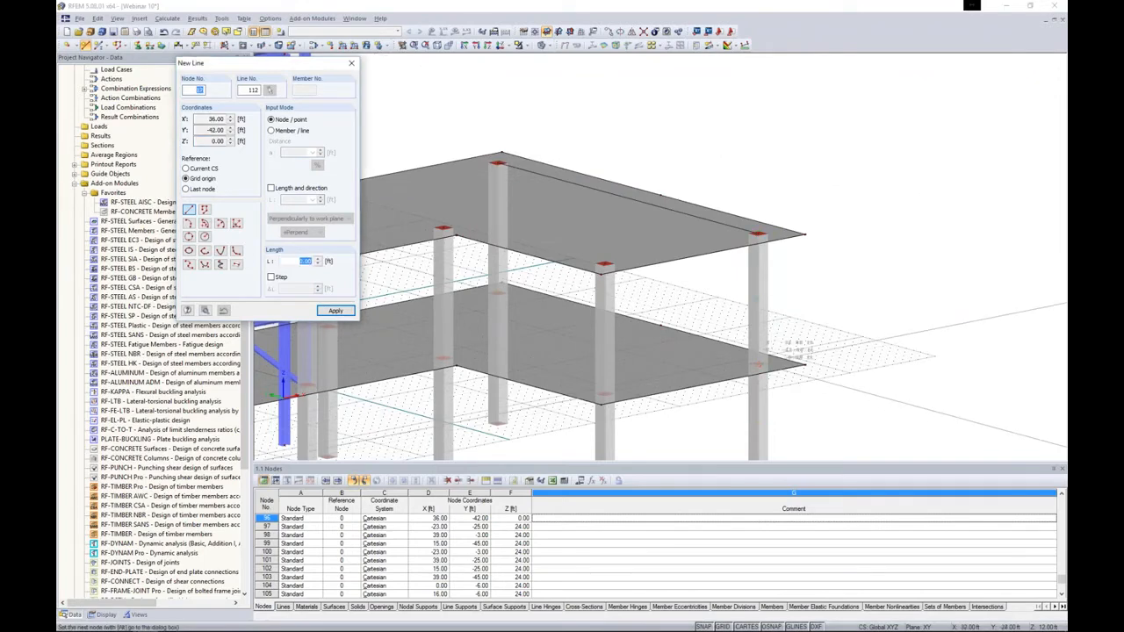
click(865, 329)
key(Escape)
ctrl+middle_drag(865, 329, 720, 325)
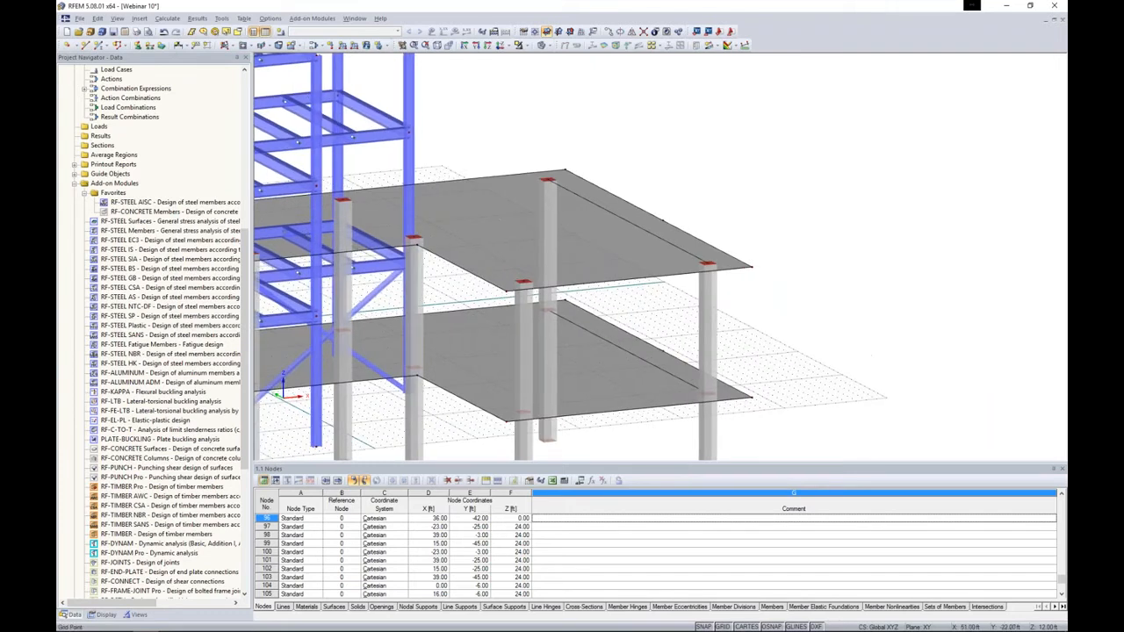
- Edit the two new slab lines together, make a member available on them and set its type to Rib
right_click(675, 250)
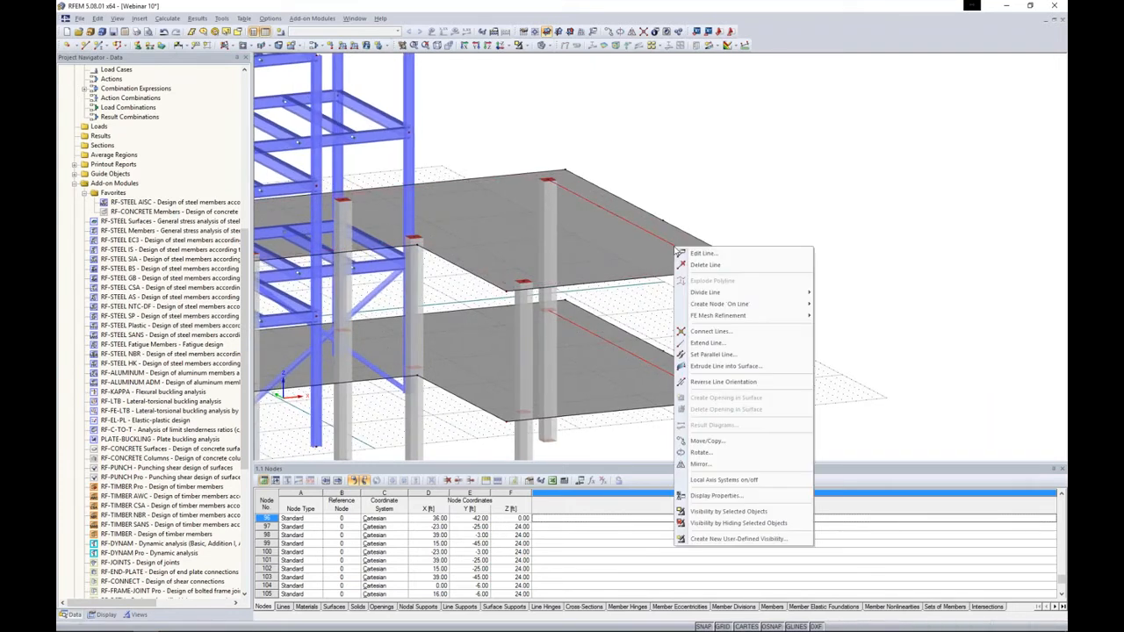
click(696, 260)
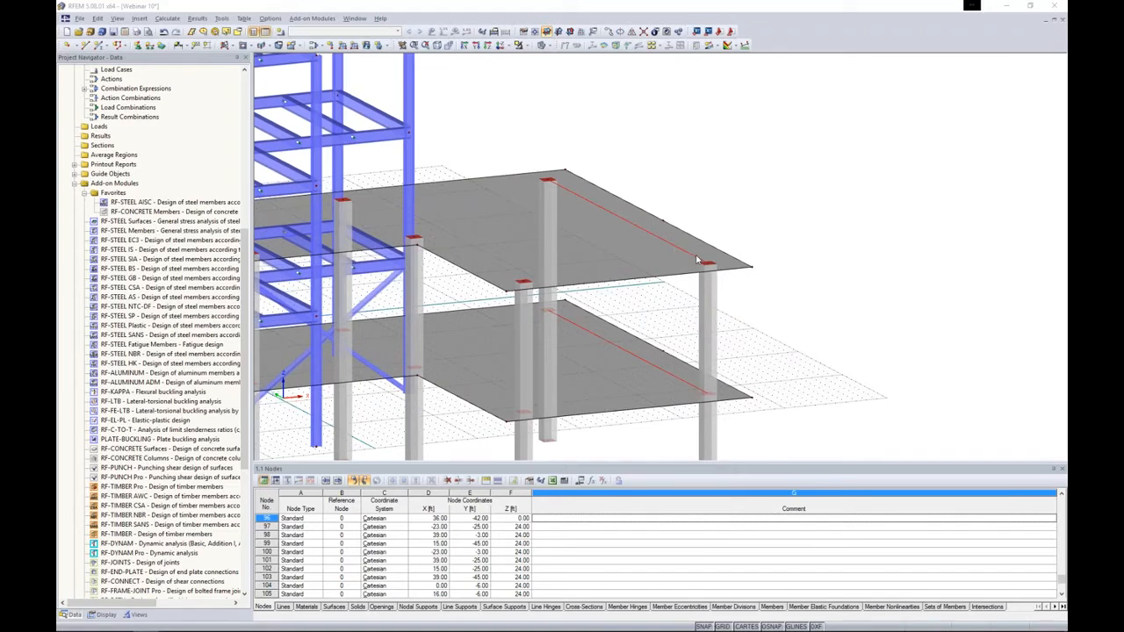
drag(637, 187, 880, 93)
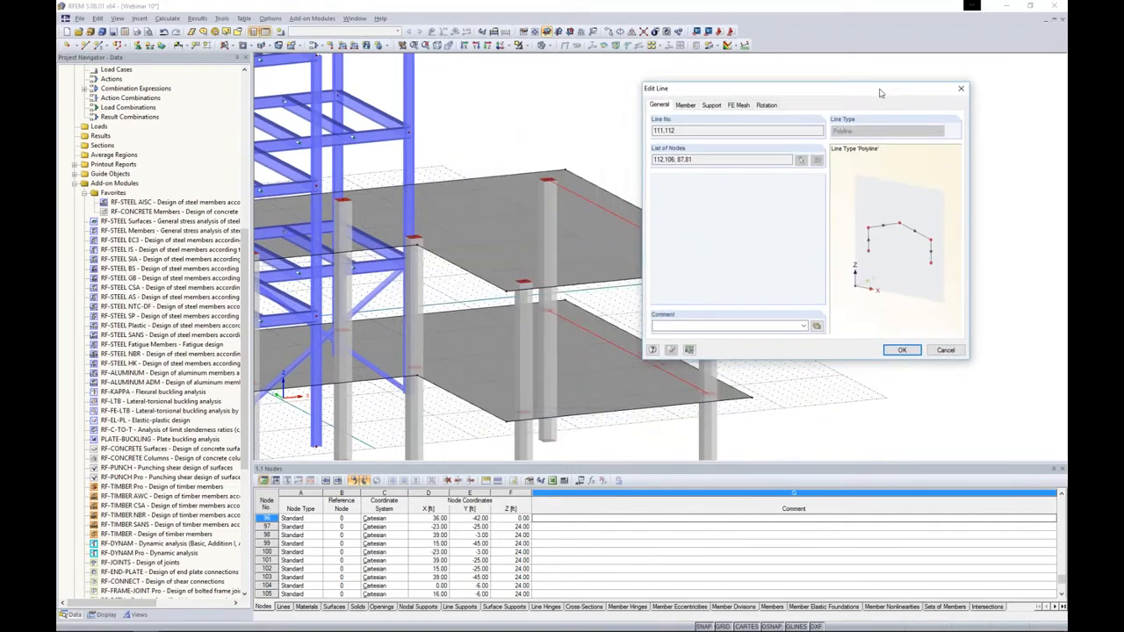
click(686, 105)
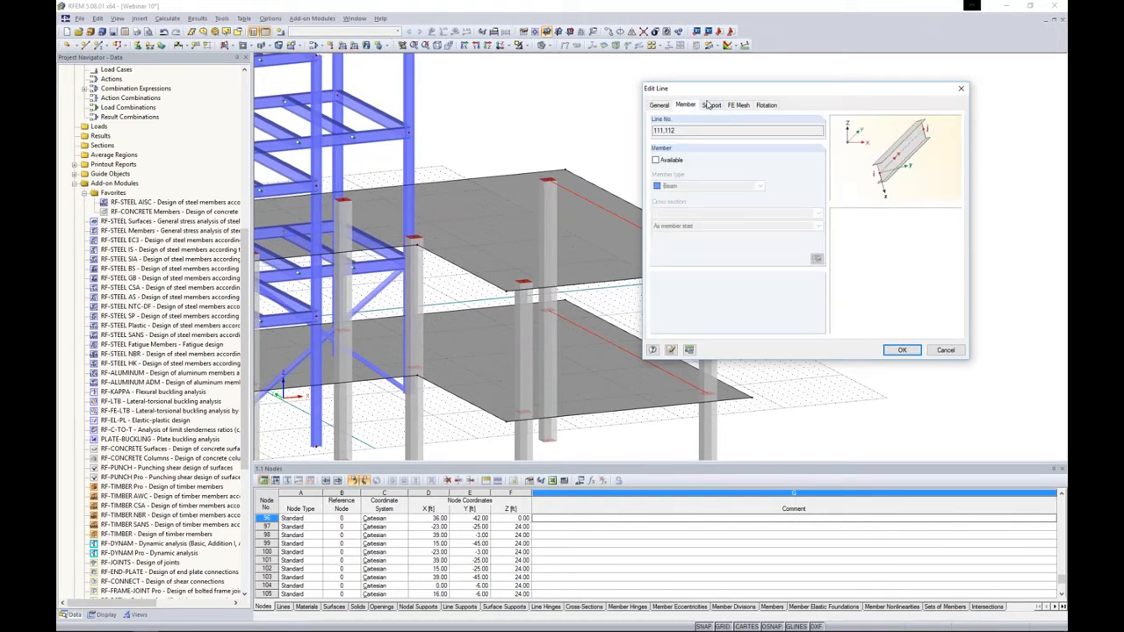
click(656, 162)
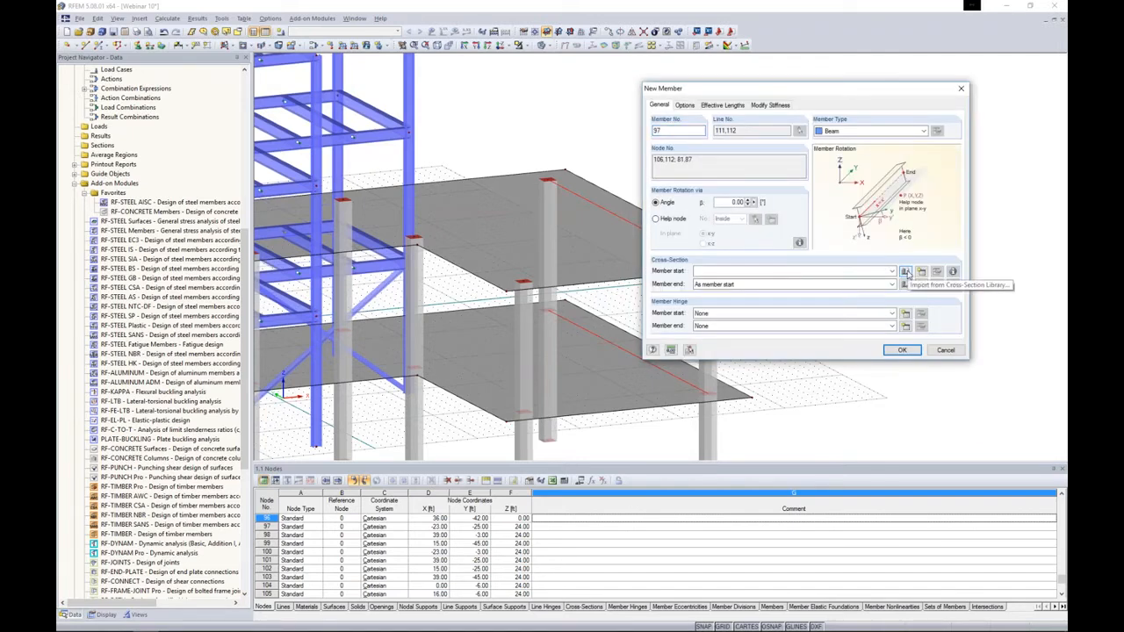
click(916, 131)
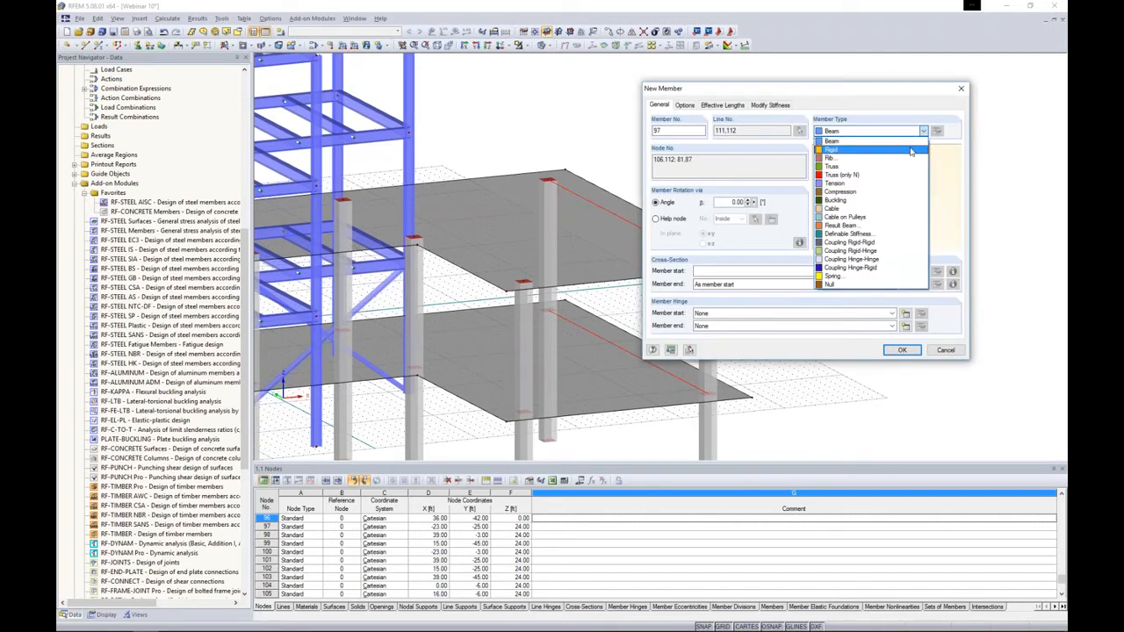
click(909, 159)
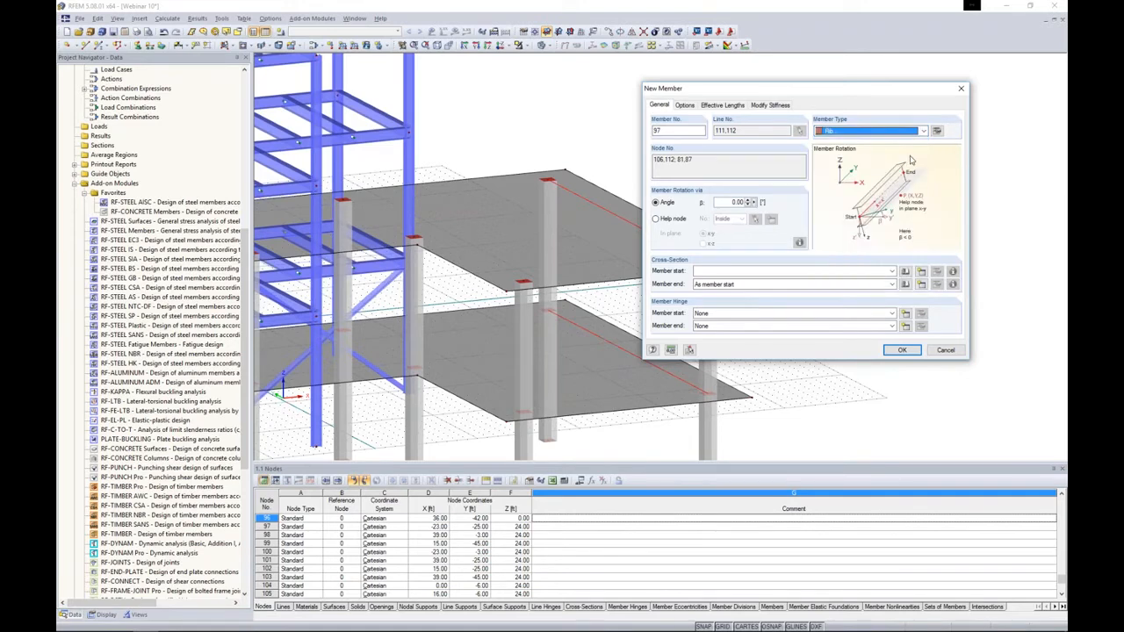
- Place the rib on the +z-side of the surface with integration widths of L/8 on side 1 and 3.0 ft on side 2
click(937, 131)
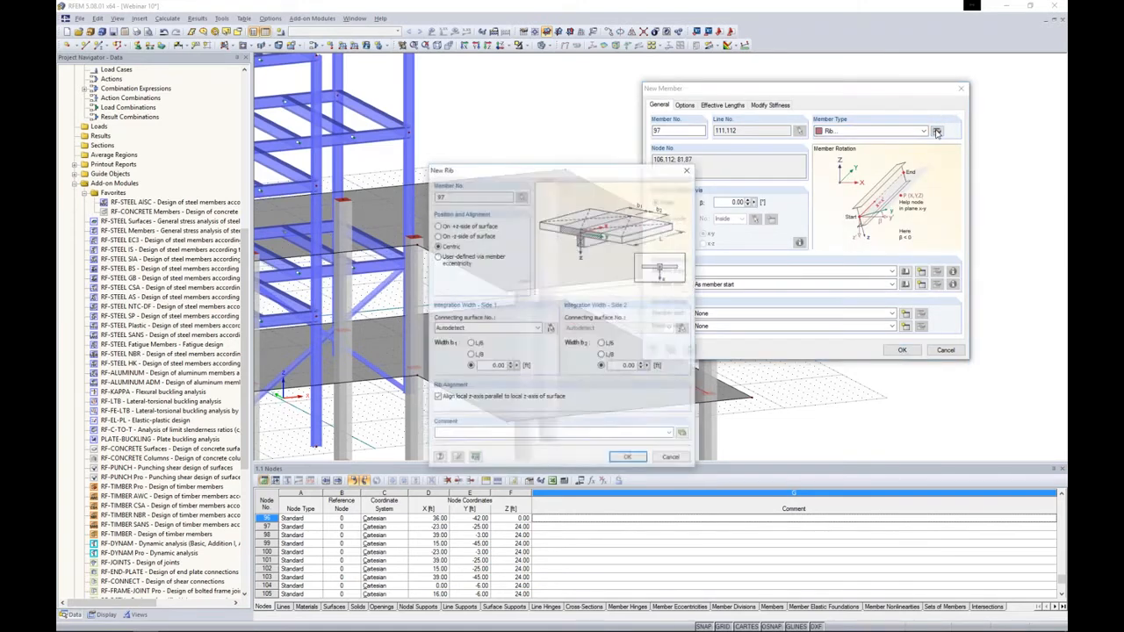
drag(611, 168, 788, 99)
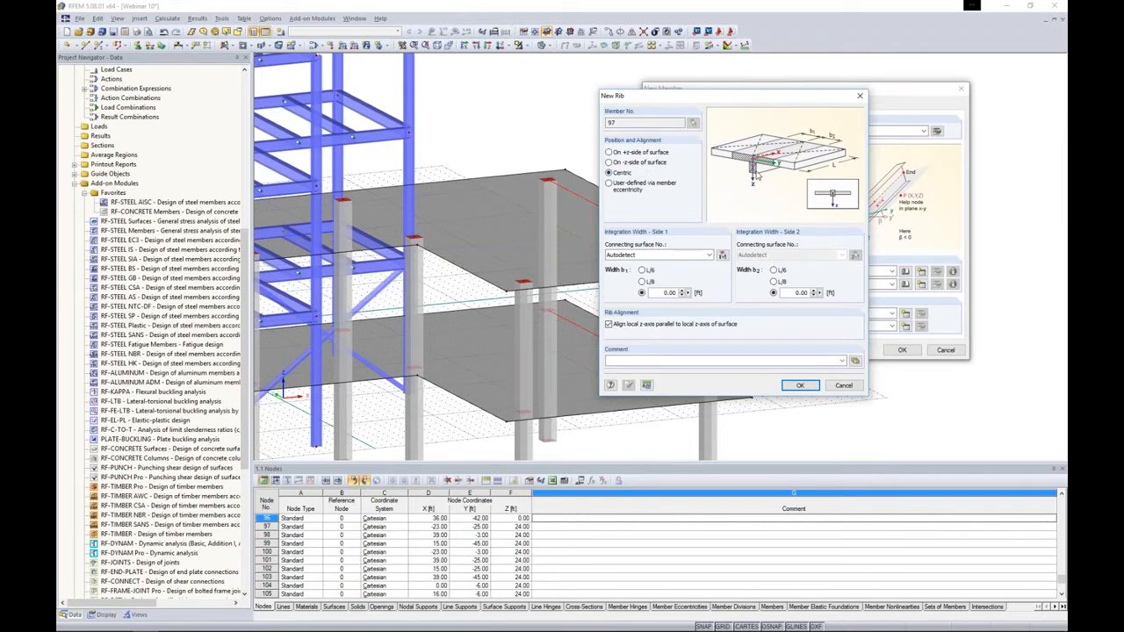
click(607, 152)
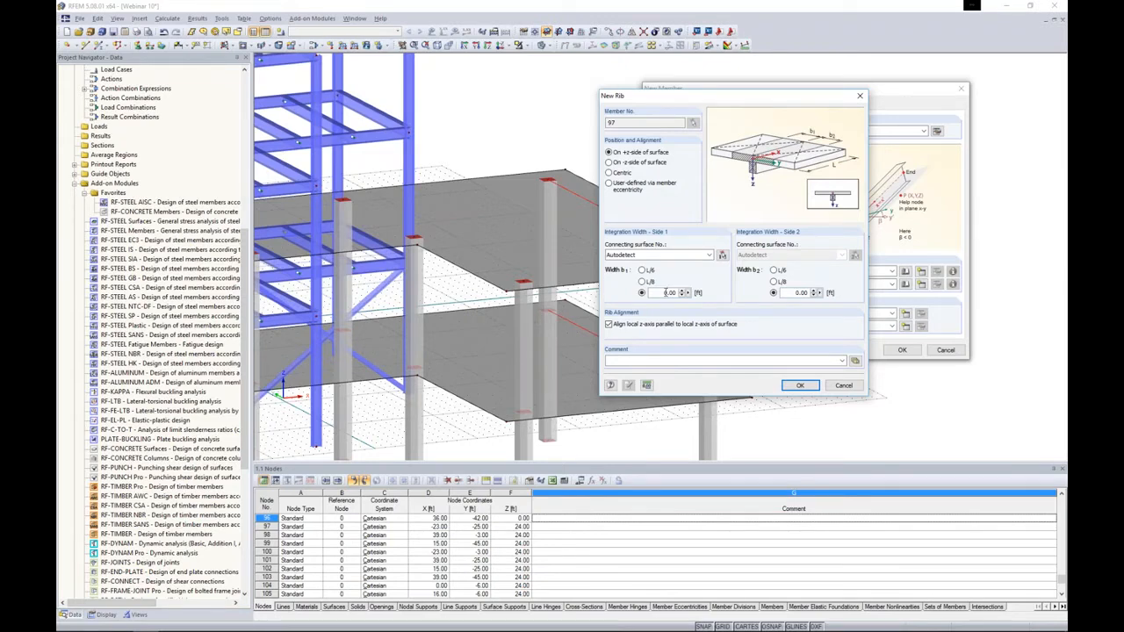
click(642, 281)
double_click(795, 292)
text(3.0)
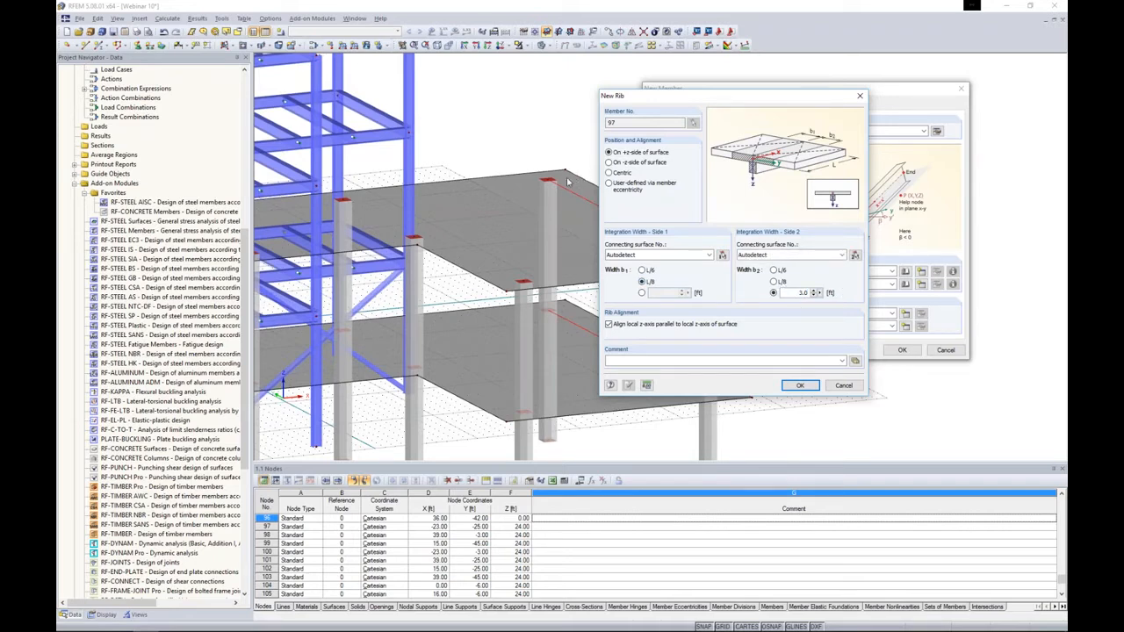
click(796, 386)
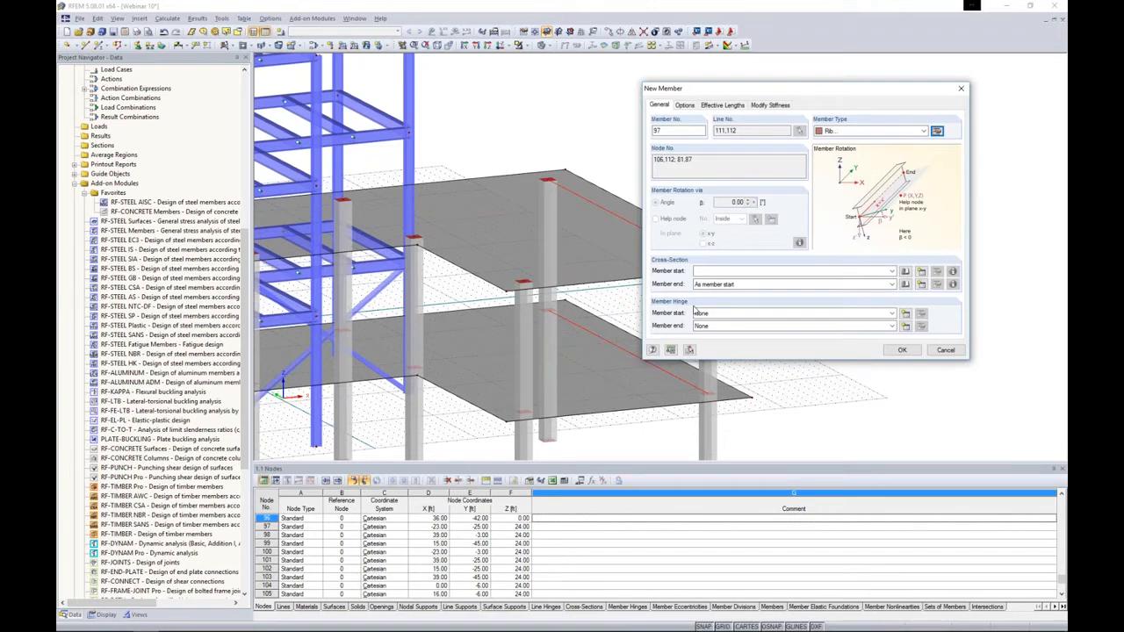
- Assign the ribs a 15 by 22 in rectangular section in Concrete f'c = 5000 psi and apply it to both lines
click(905, 271)
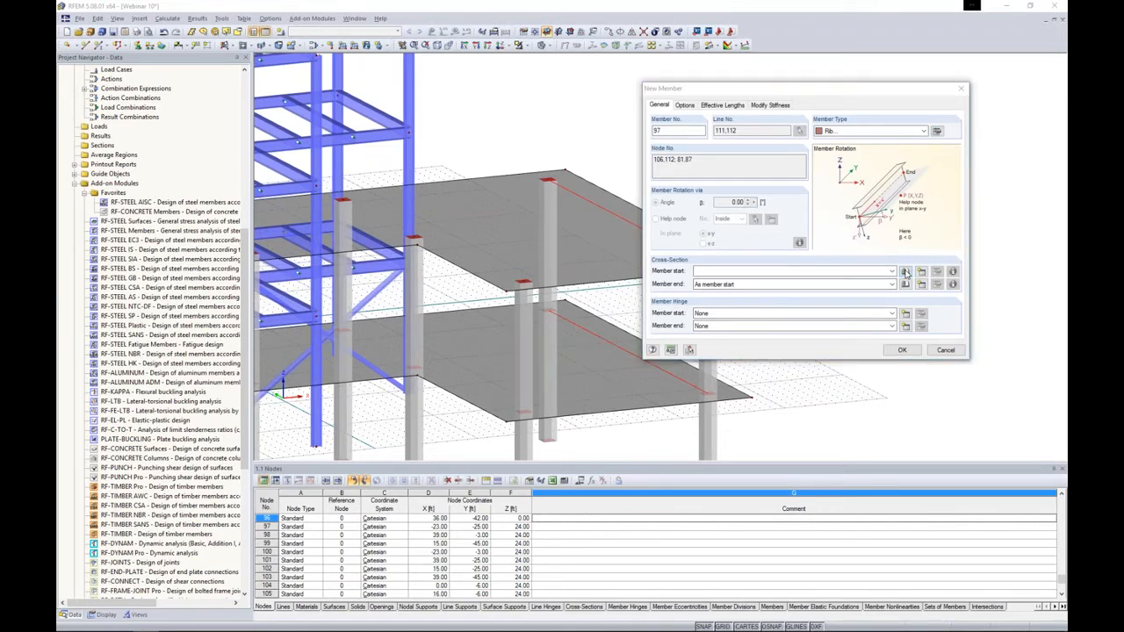
click(820, 125)
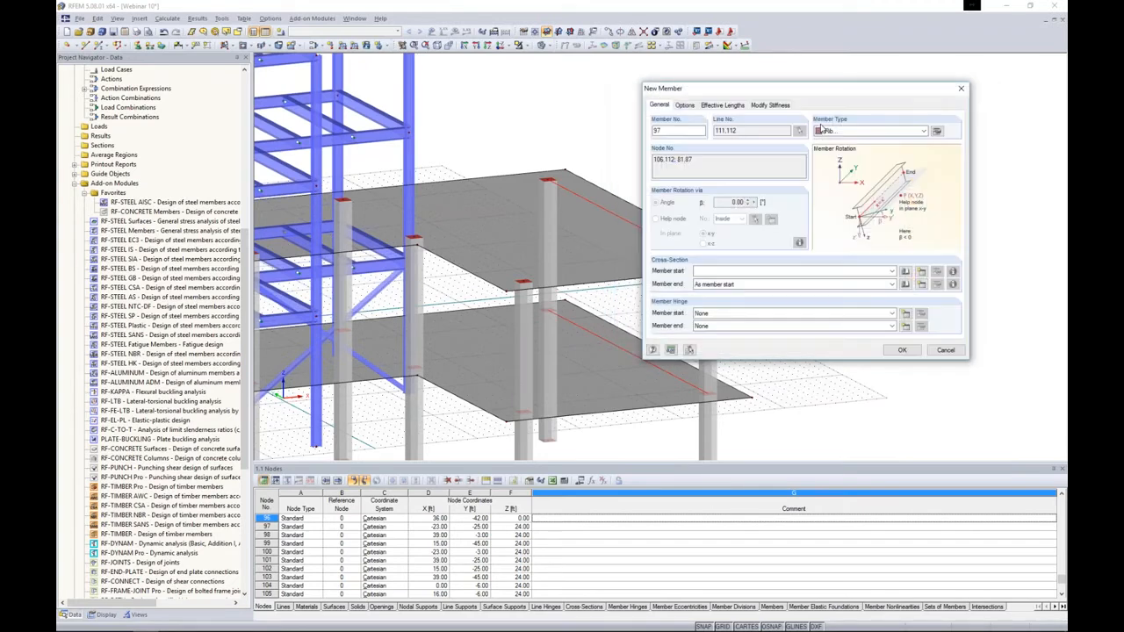
text(15)
key(Tab)
text(22)
click(933, 356)
click(895, 351)
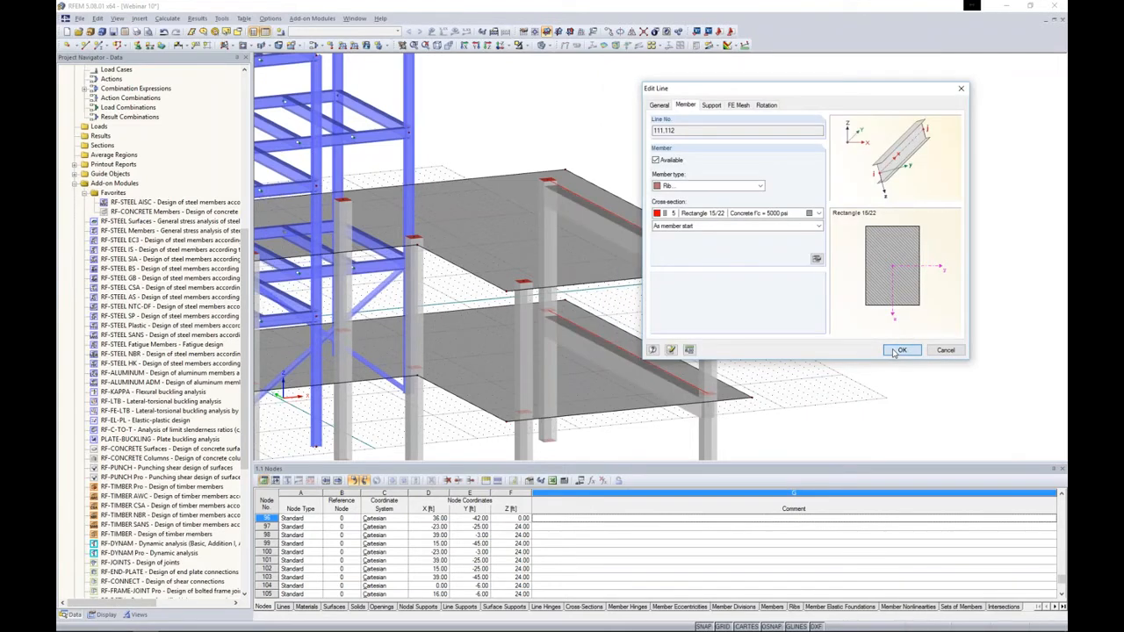
click(894, 353)
ctrl+middle_drag(839, 374, 828, 295)
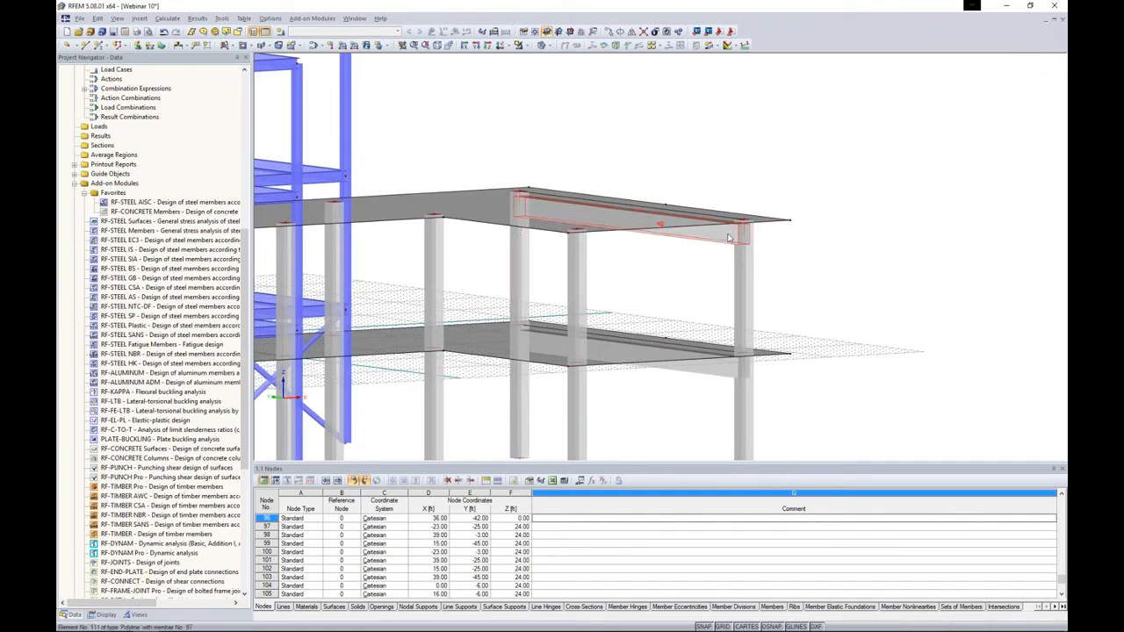
- Examine the whole model from several sides and the cross-sections, surfaces and materials listed in the model data
ctrl+middle_drag(747, 218, 631, 232)
mouse_move(627, 231)
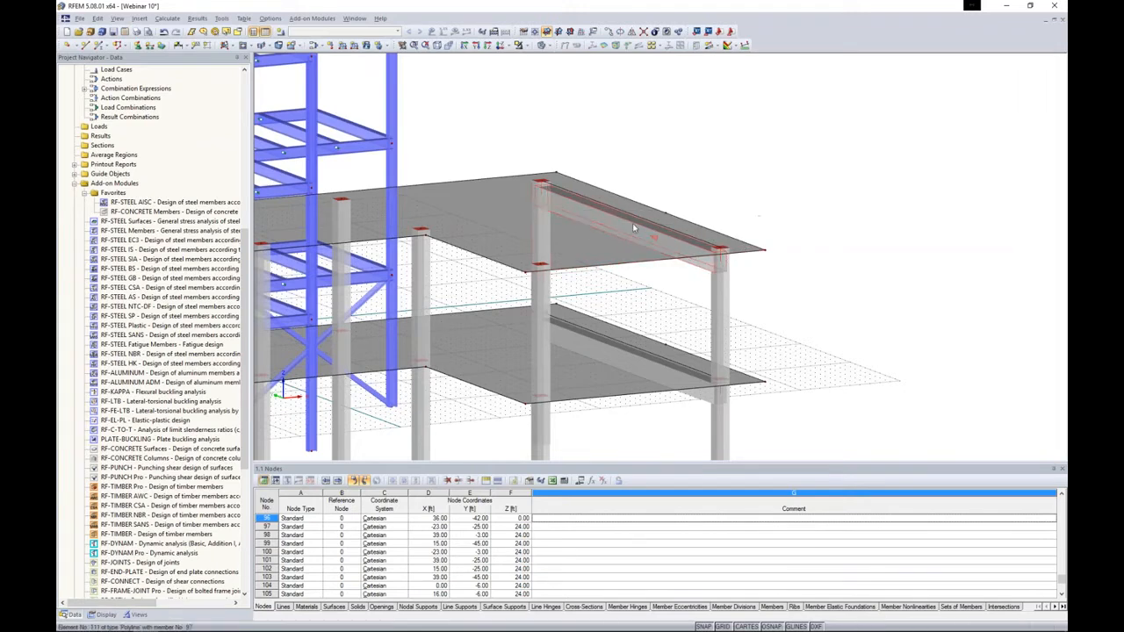
scroll(800, 288, down, 5)
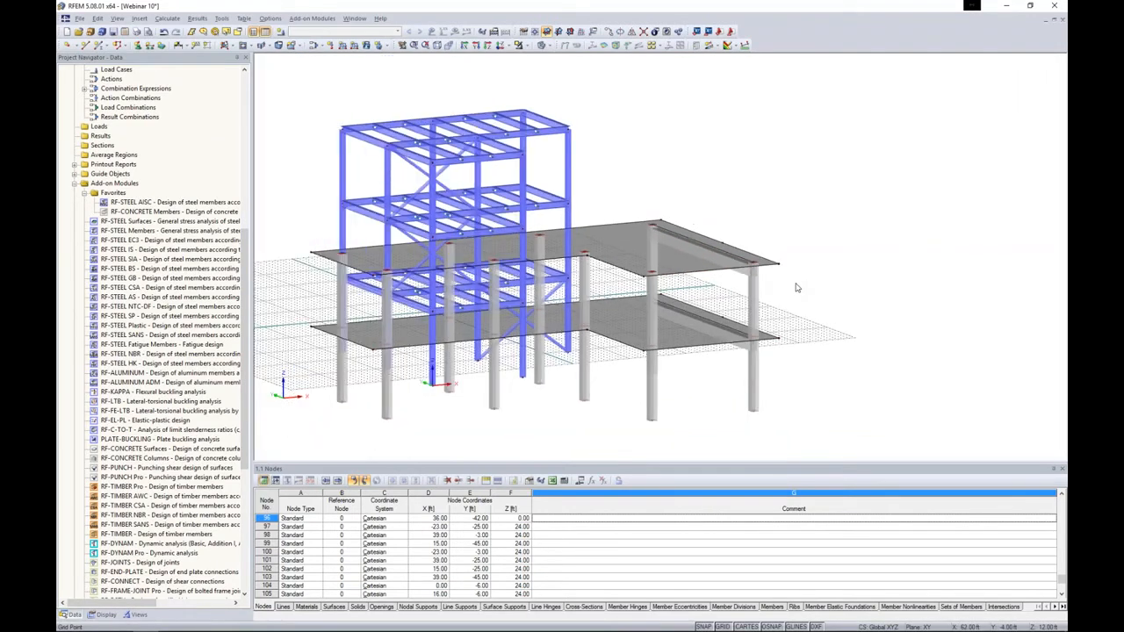
ctrl+middle_drag(829, 322, 733, 317)
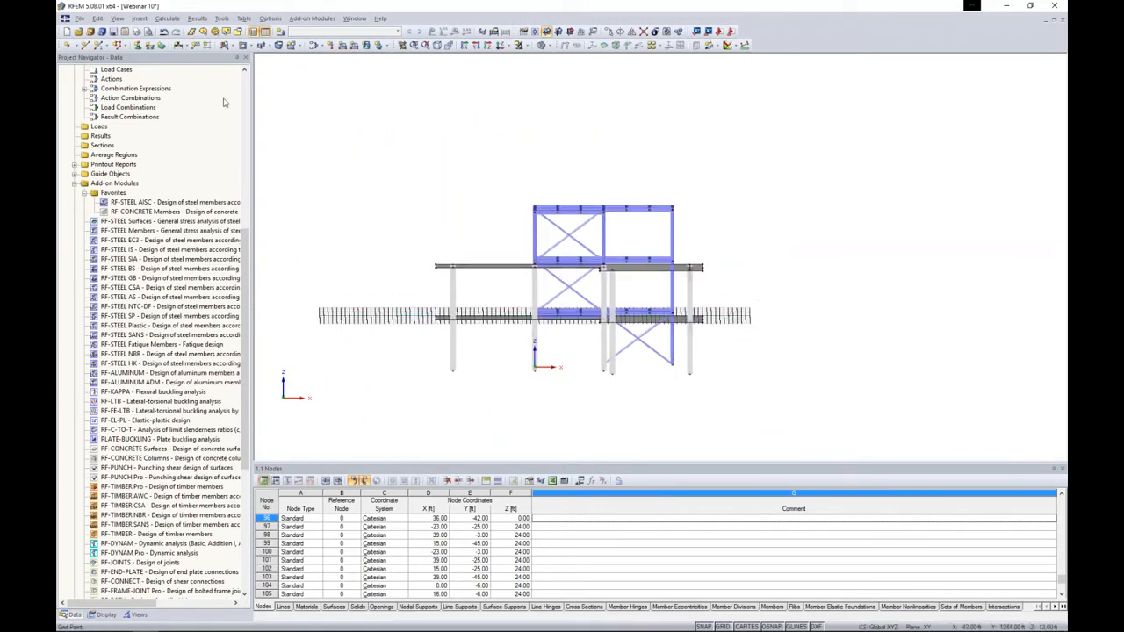
scroll(114, 252, up, 12)
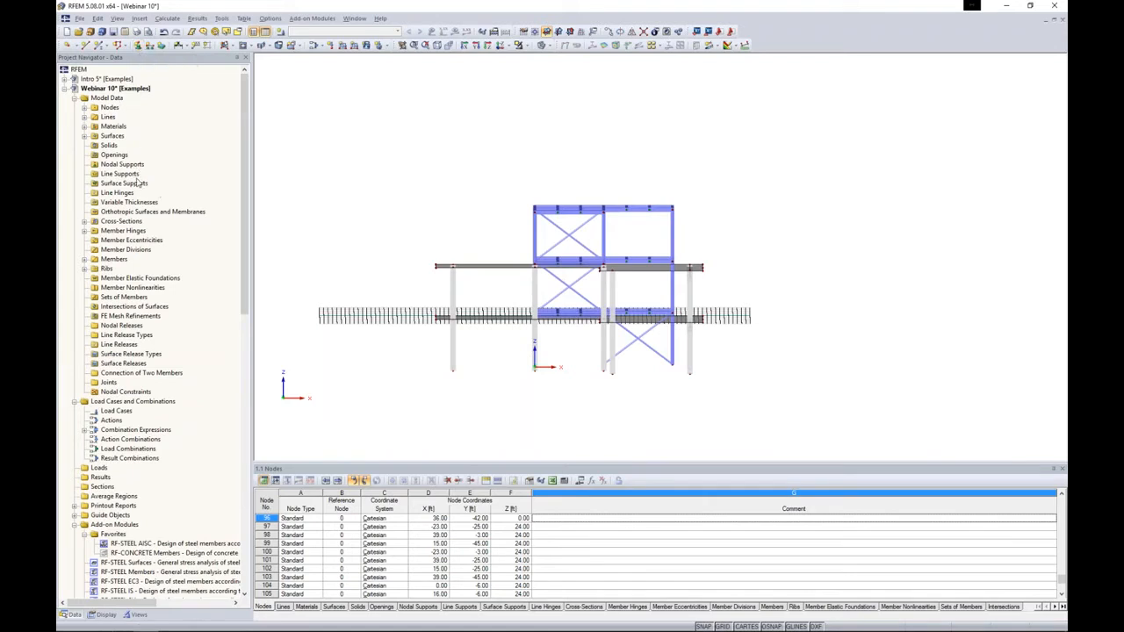
click(84, 222)
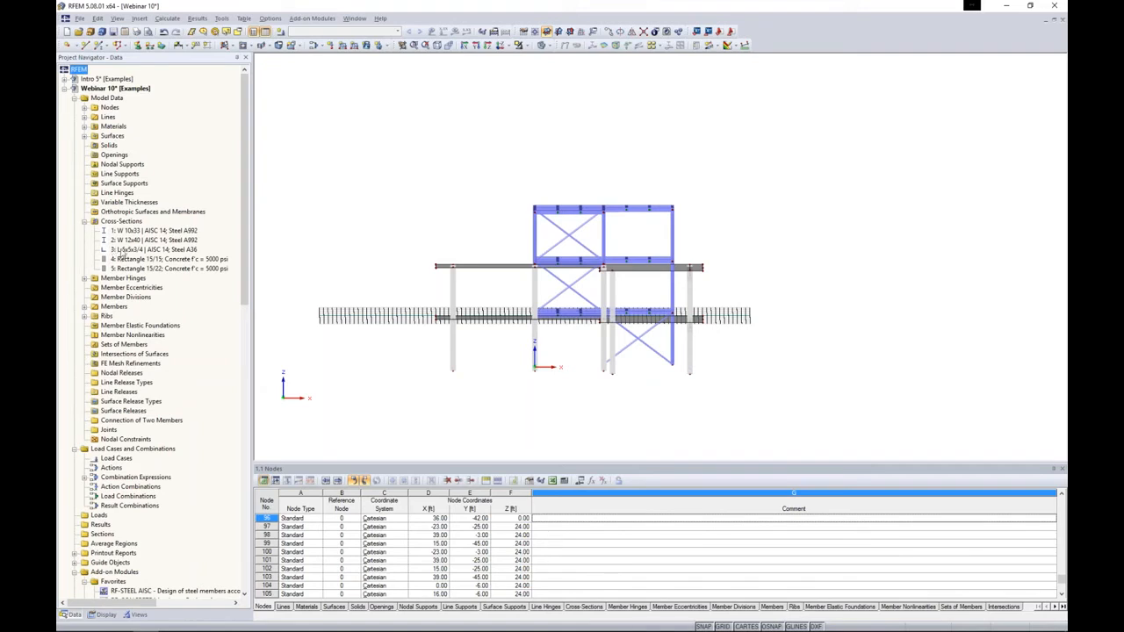
click(84, 136)
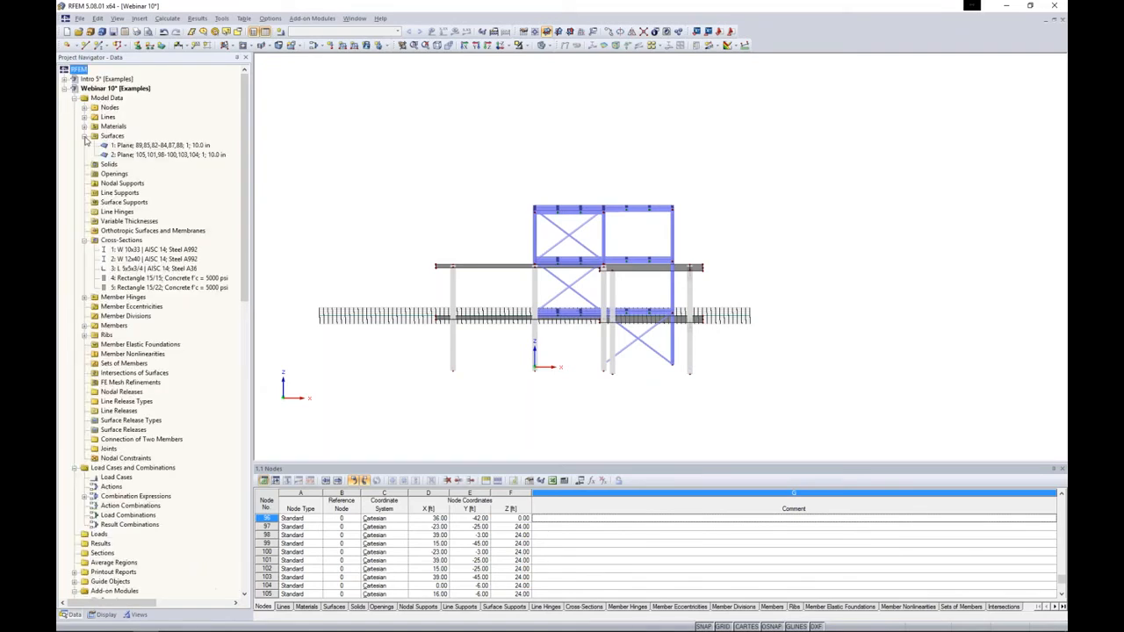
click(84, 126)
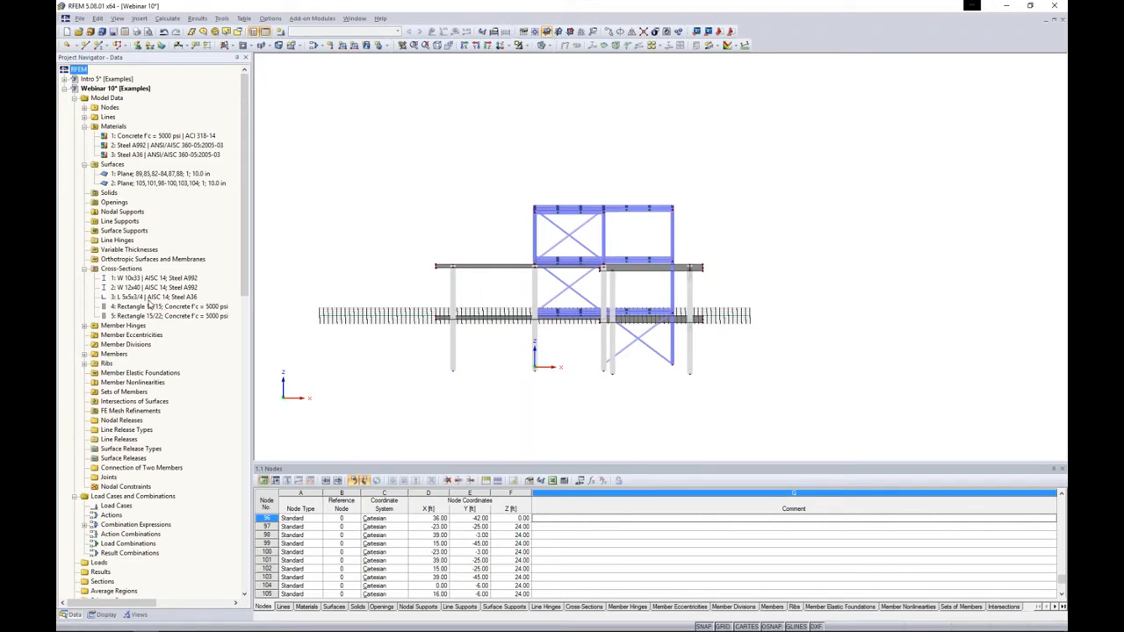
- Start a new nodal support in the global X,Y,Z axis system and make it fully fixed in all displacements and rotations
right_click(133, 214)
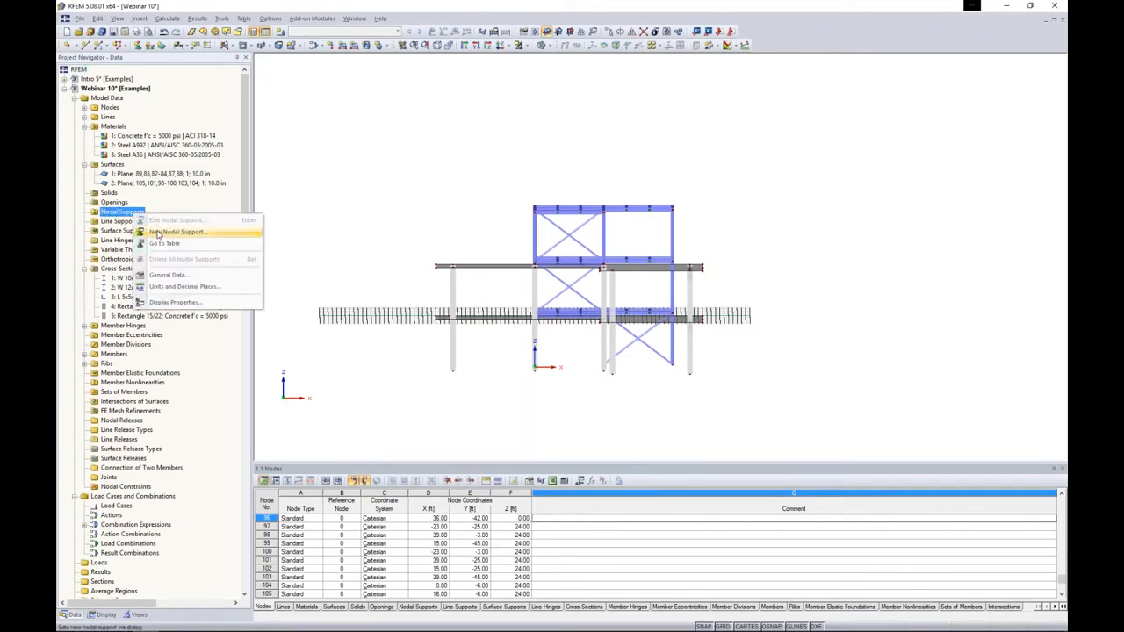
click(166, 234)
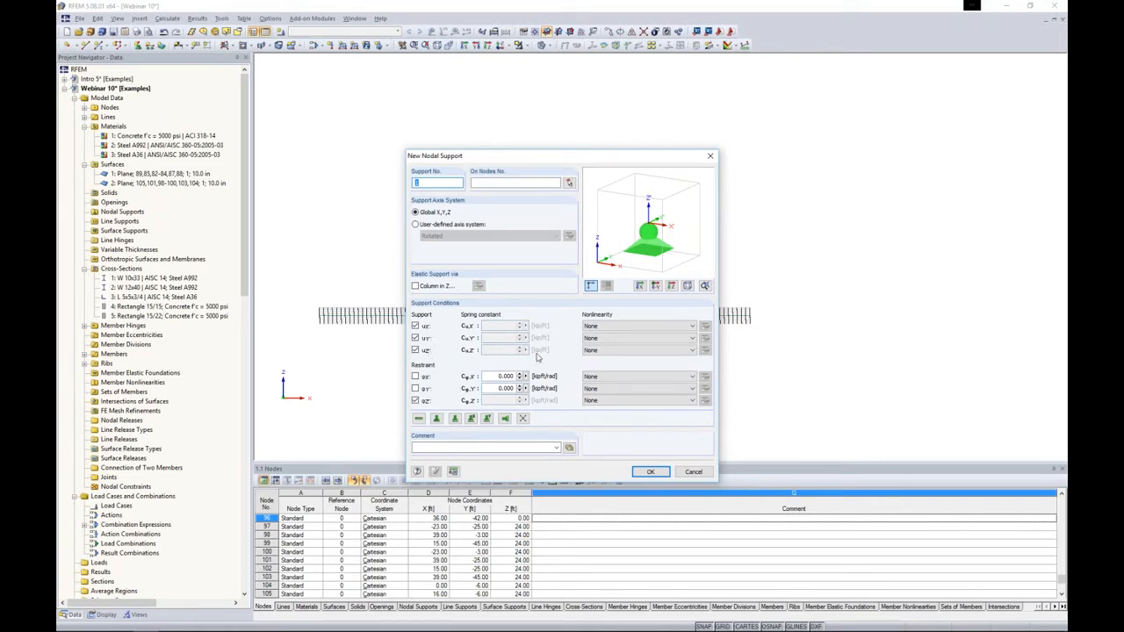
click(592, 377)
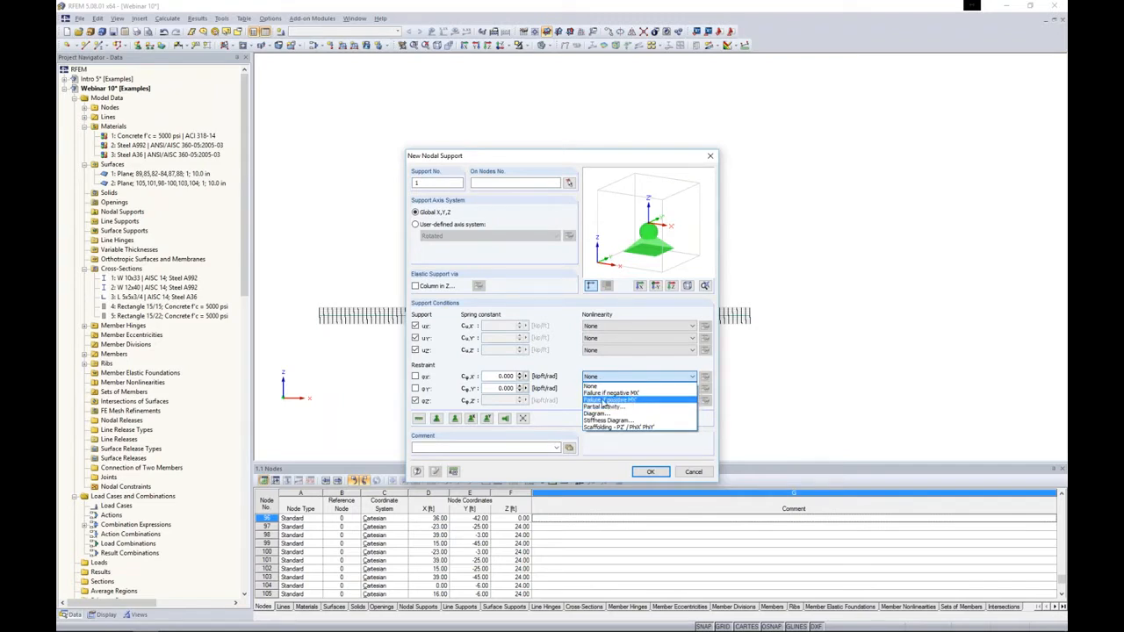
click(572, 393)
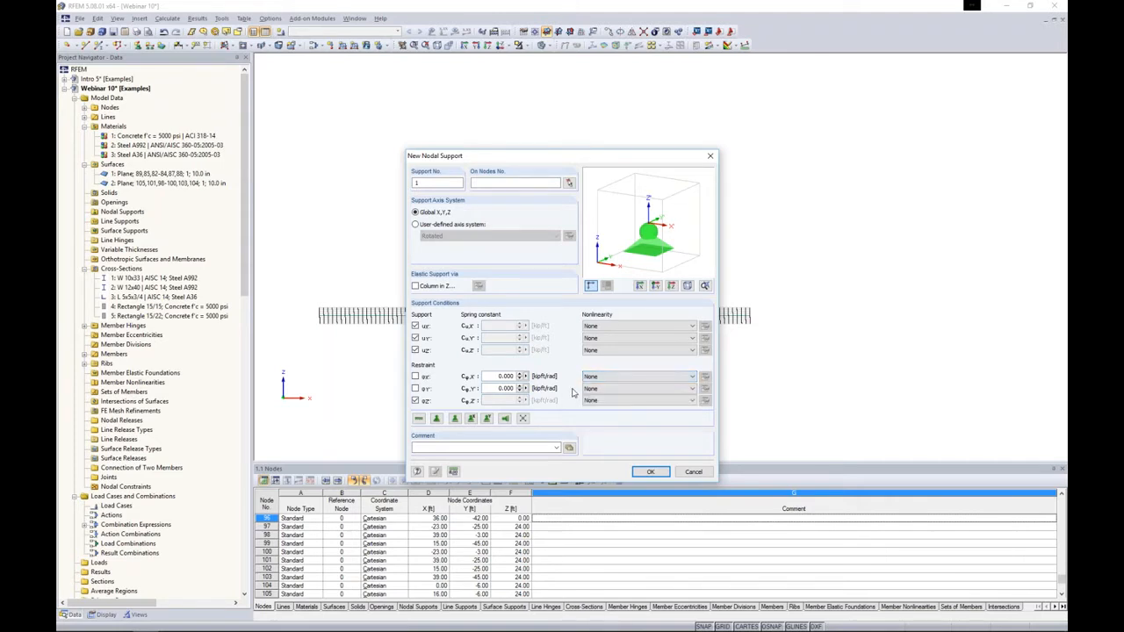
click(421, 419)
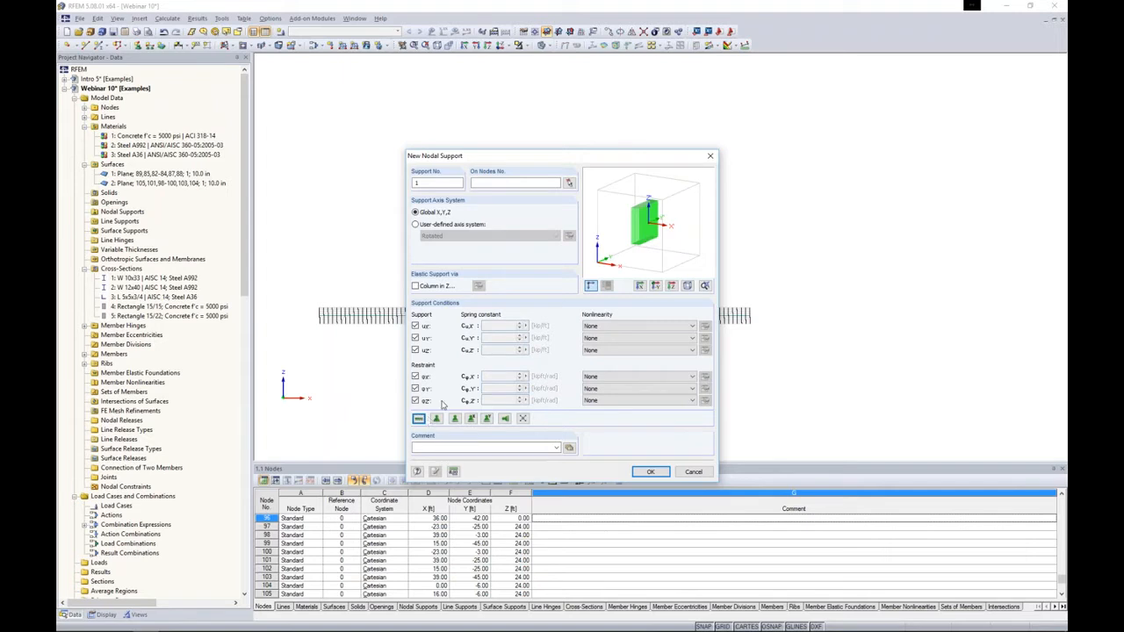
- Assign the fixed support to all column base nodes of both structures and switch off the grid display
click(569, 183)
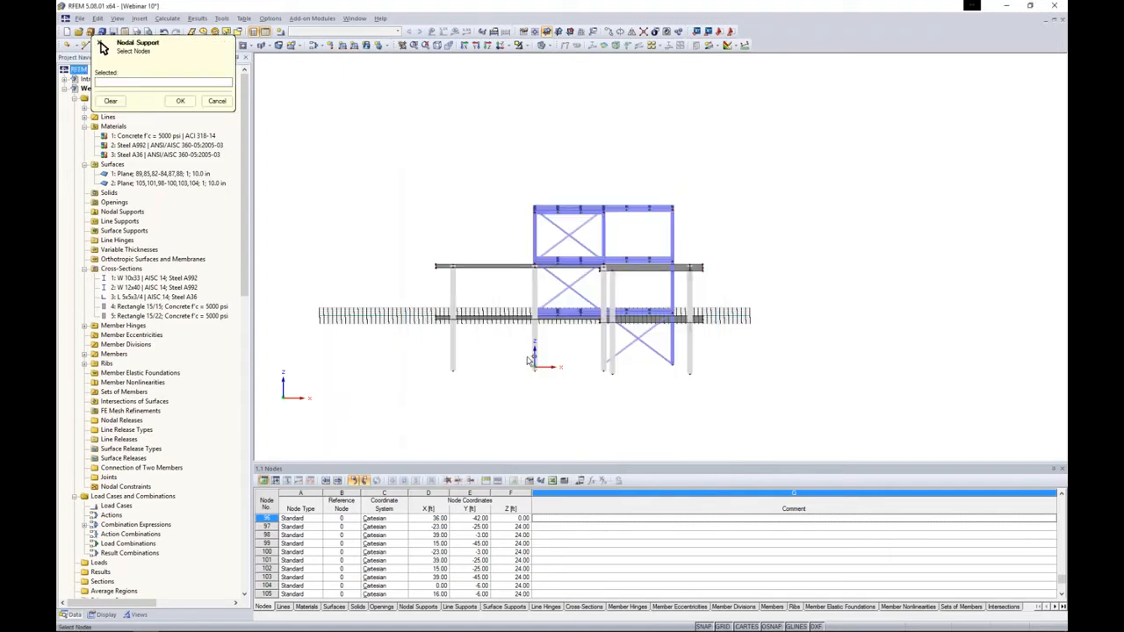
drag(419, 357, 751, 401)
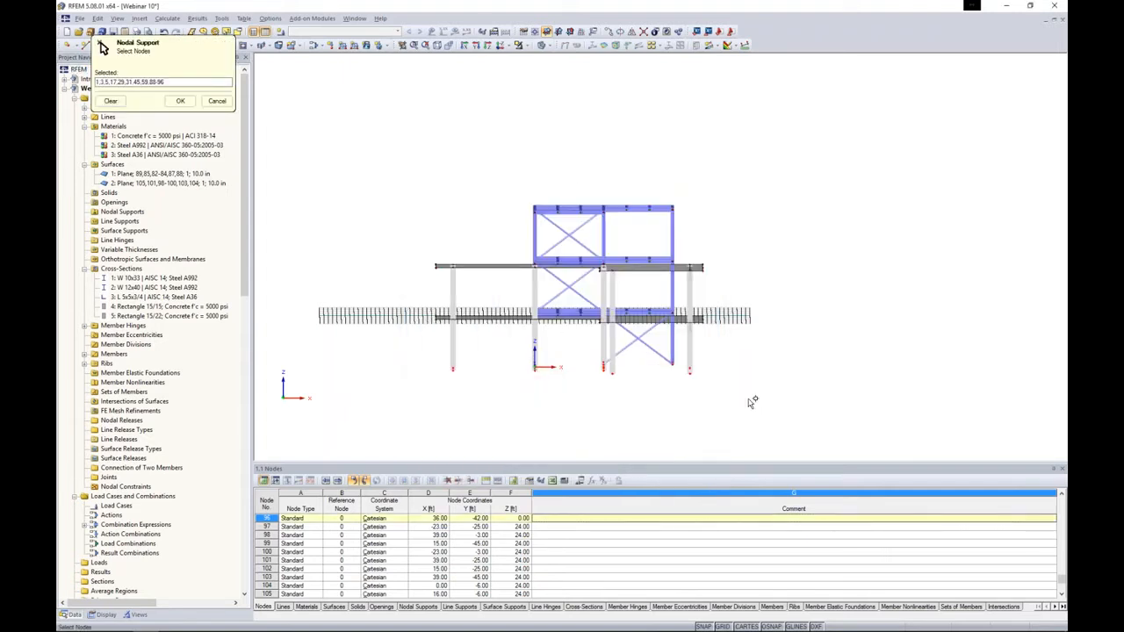
click(180, 101)
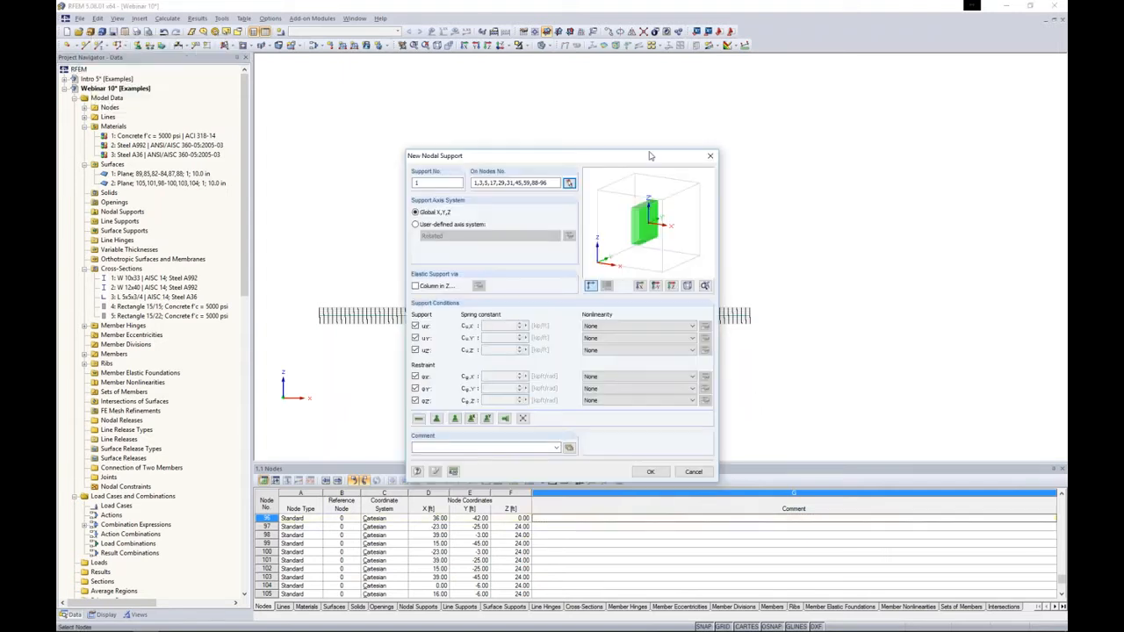
click(649, 473)
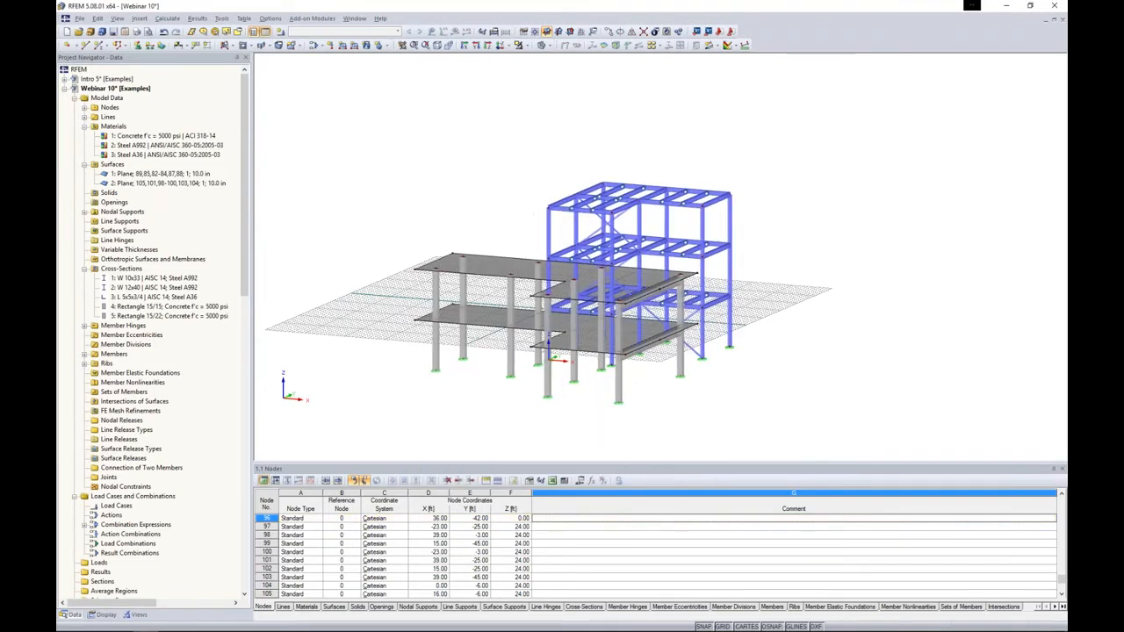
click(722, 626)
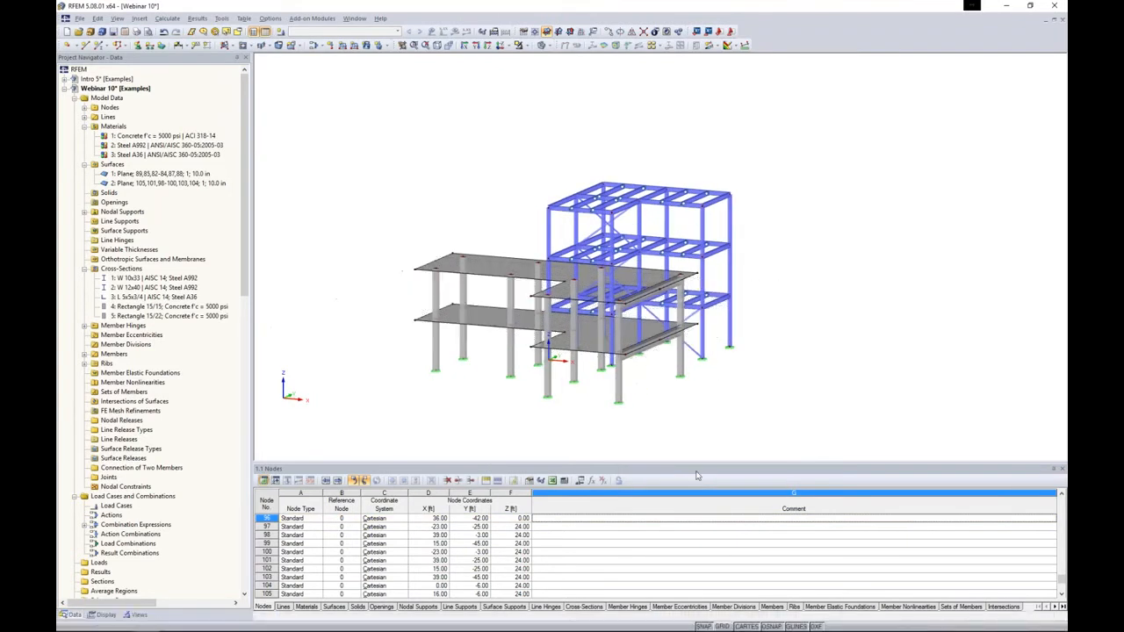
- Start a new single member of type Beam with the W 12x40 cross-section in Steel A992
ctrl+middle_drag(691, 424, 579, 412)
scroll(535, 232, up, 3)
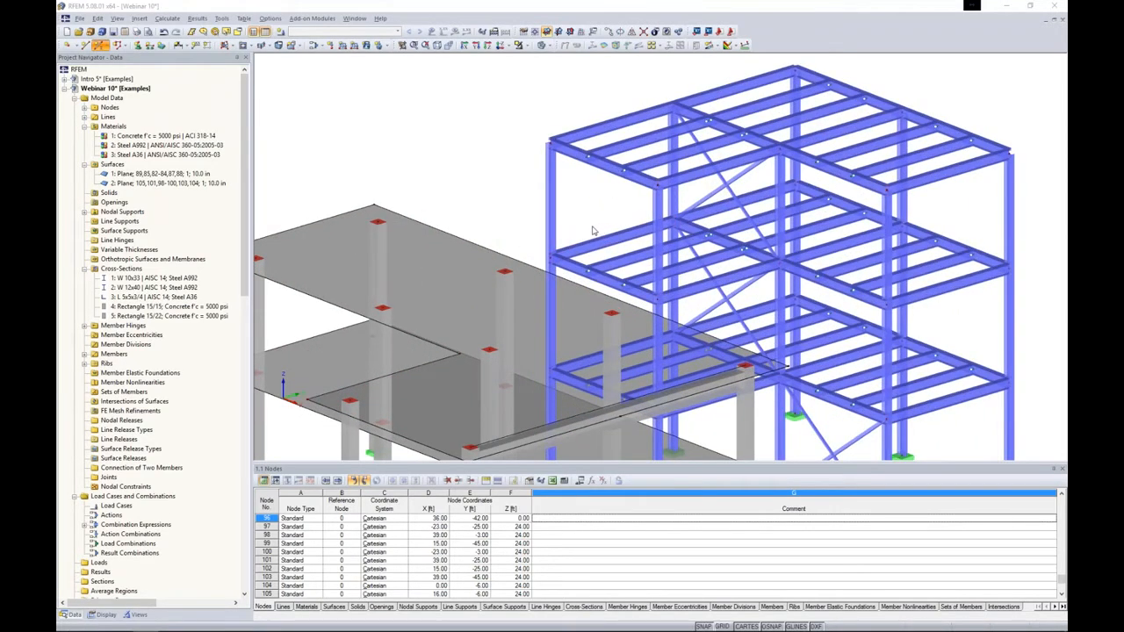
drag(592, 184, 475, 101)
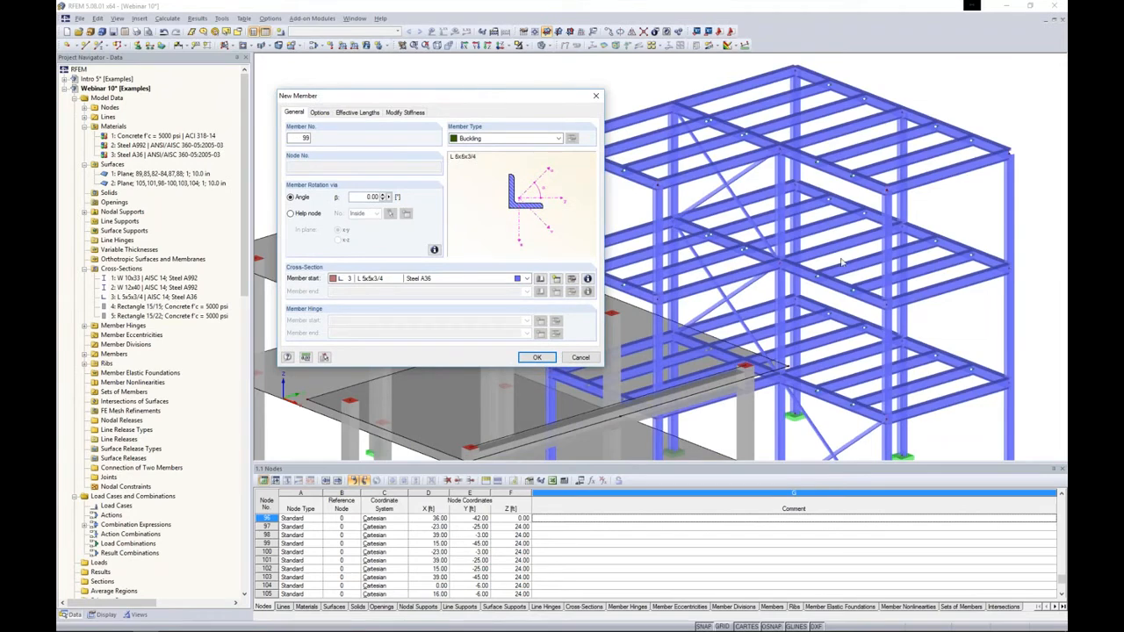
click(482, 143)
click(492, 150)
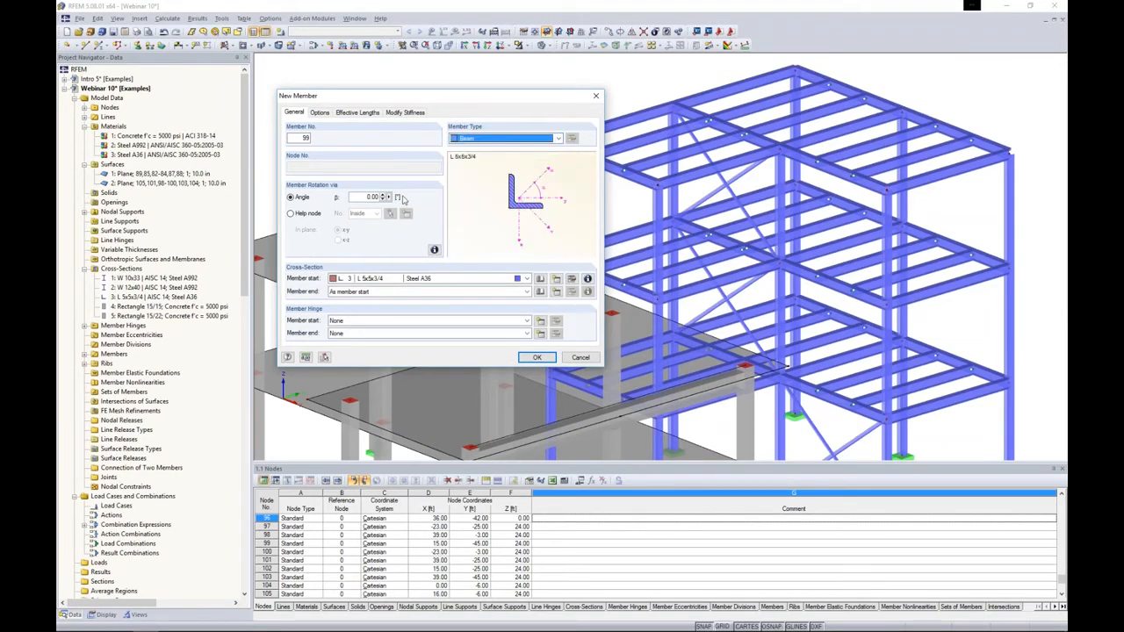
click(412, 278)
click(410, 300)
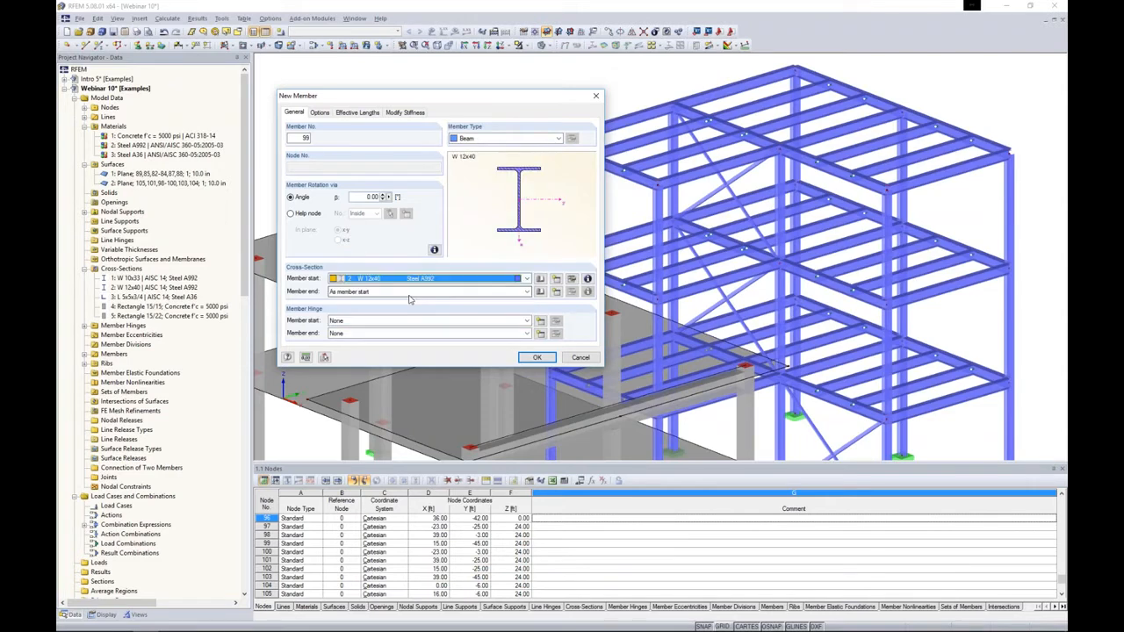
- Assign local hinge 1 to the new member's end and leave its start without a hinge
click(367, 322)
click(368, 323)
click(371, 335)
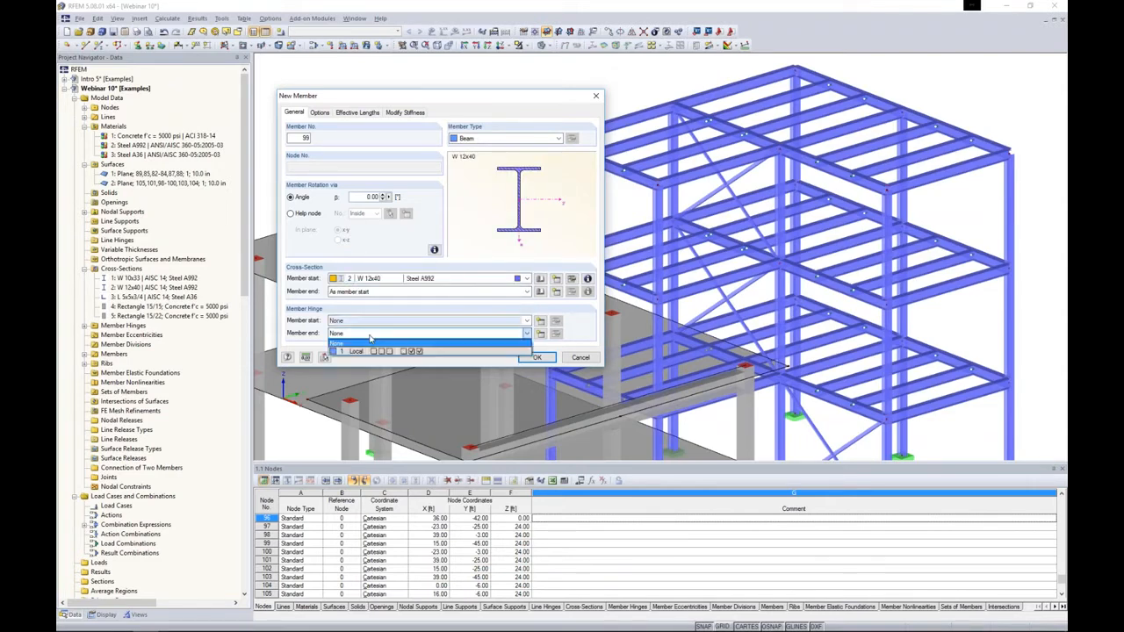
click(370, 350)
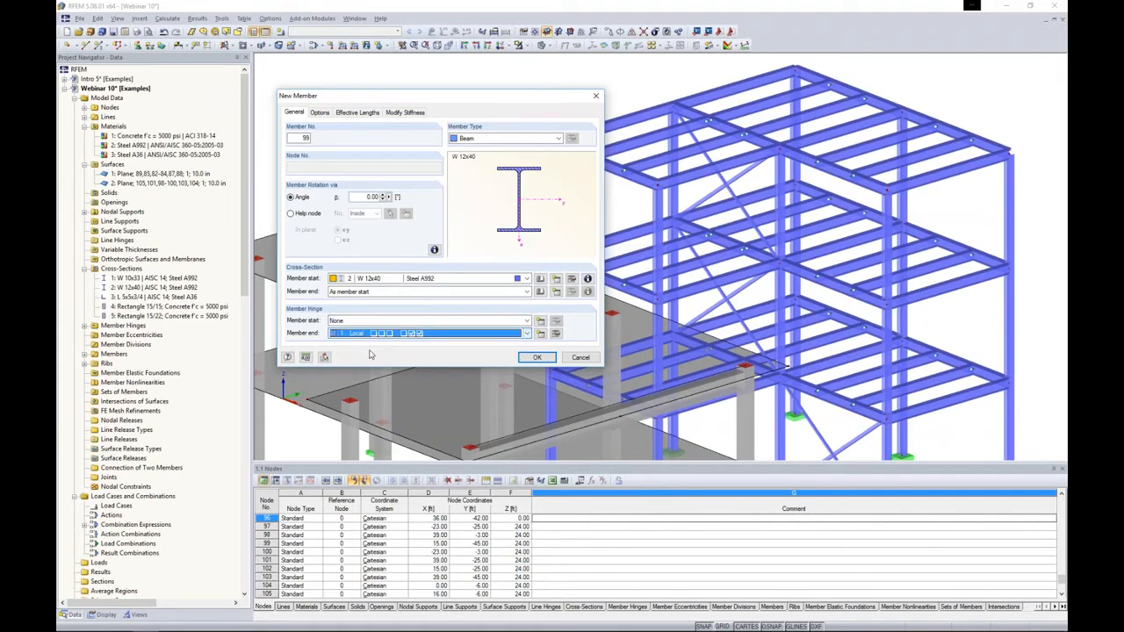
click(537, 357)
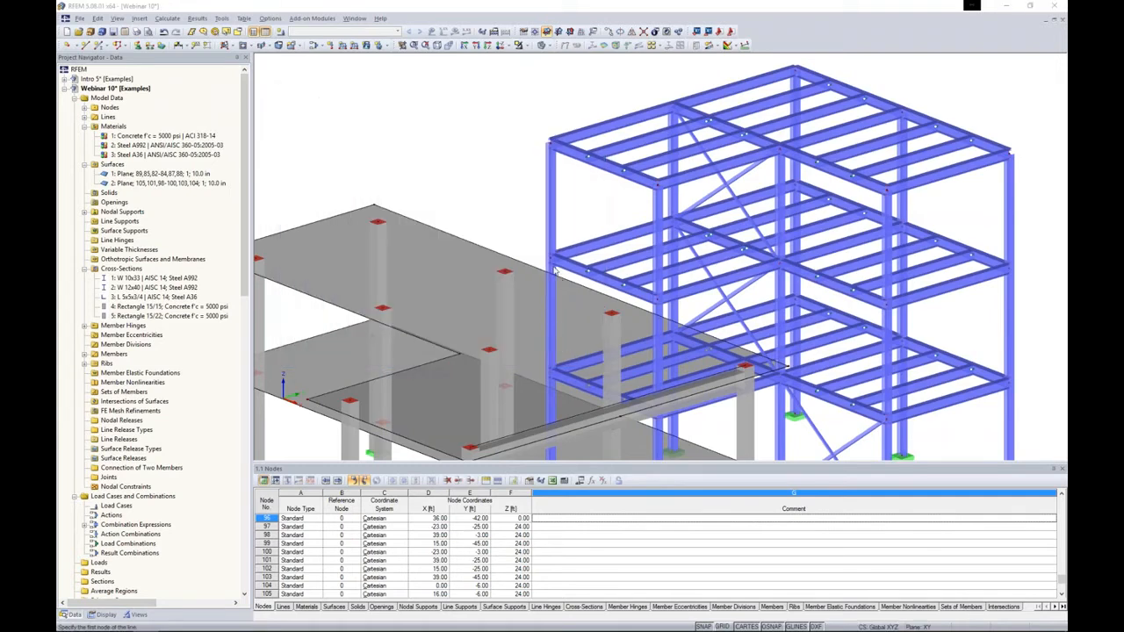
- Draw two 3 ft link beams from the steel frame columns at X = 0 and 16 ft to the upper slab edge at Y = -3 ft
scroll(551, 256, up, 3)
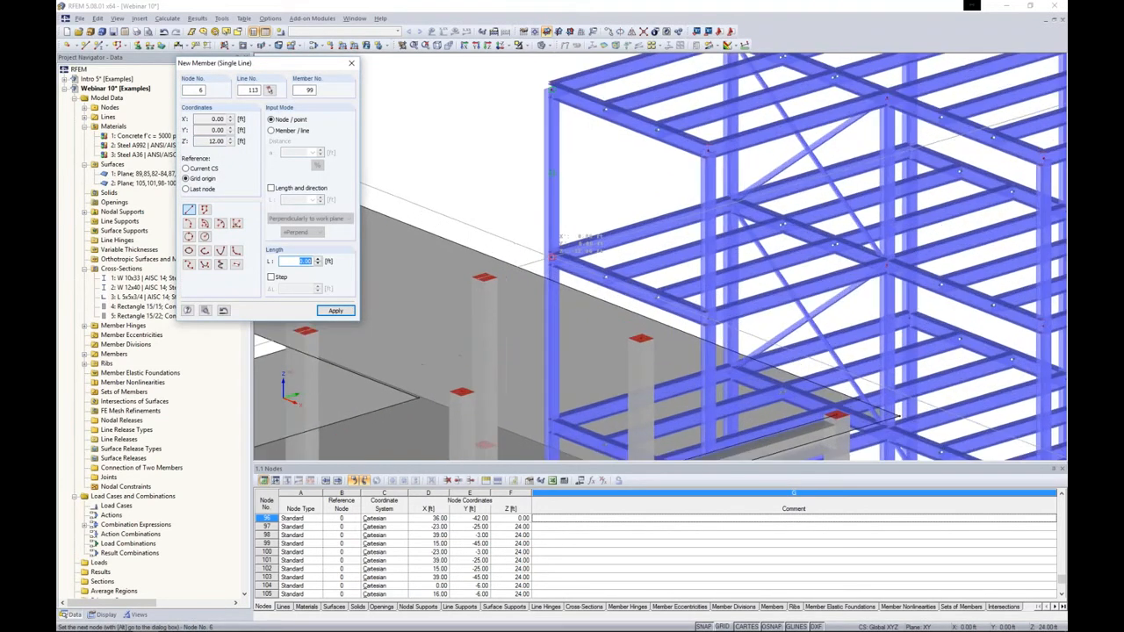
click(504, 273)
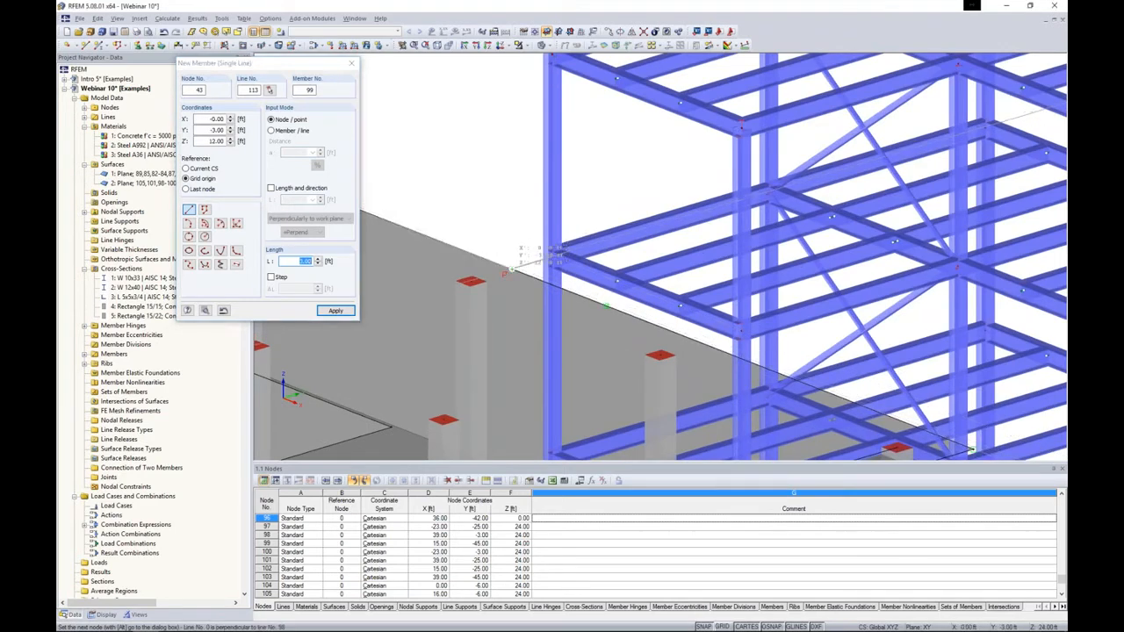
click(511, 269)
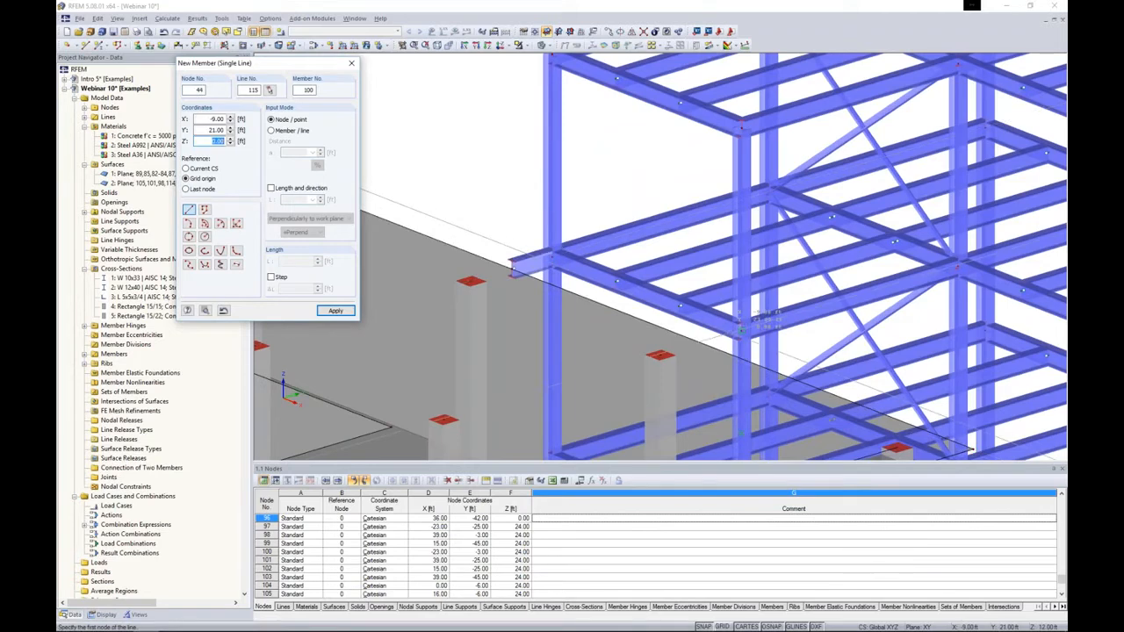
click(695, 346)
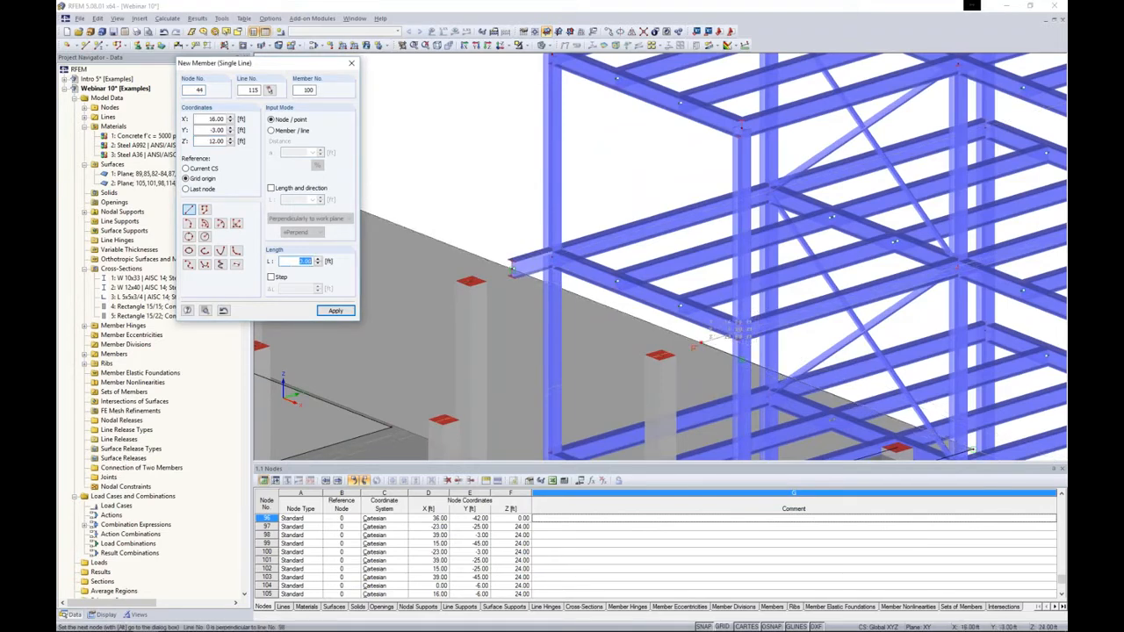
key(Escape)
scroll(698, 341, down, 5)
ctrl+middle_drag(700, 336, 550, 321)
scroll(548, 263, up, 2)
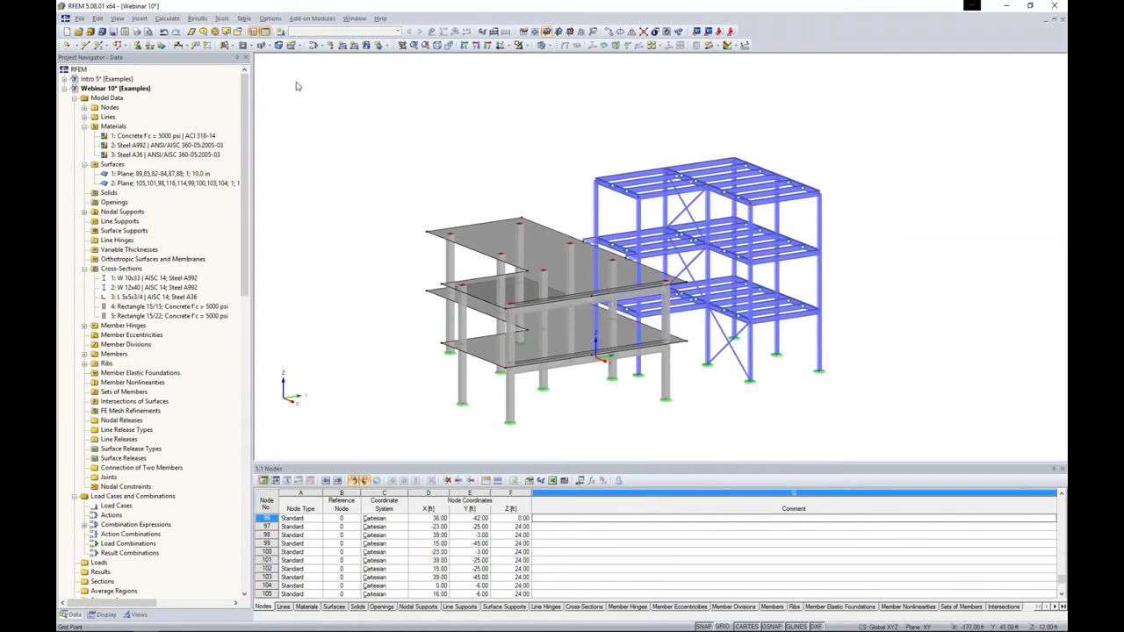
- Create load case 1 named Dead in the Dead action category with self-weight active at a Z factor of -1.000
click(282, 32)
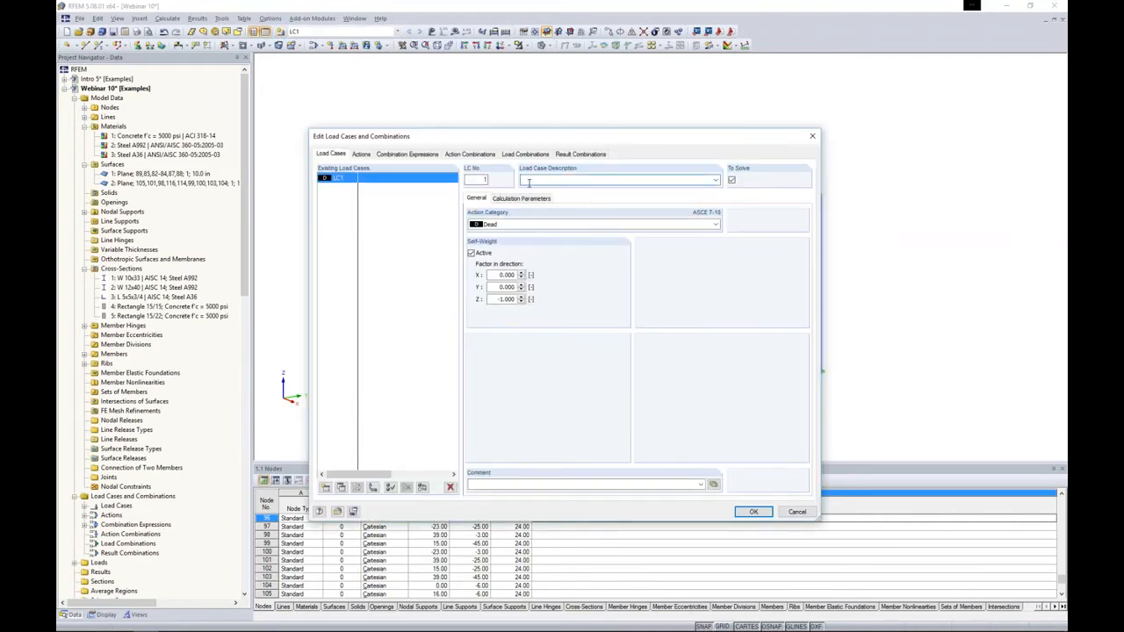
text(Dead)
click(525, 225)
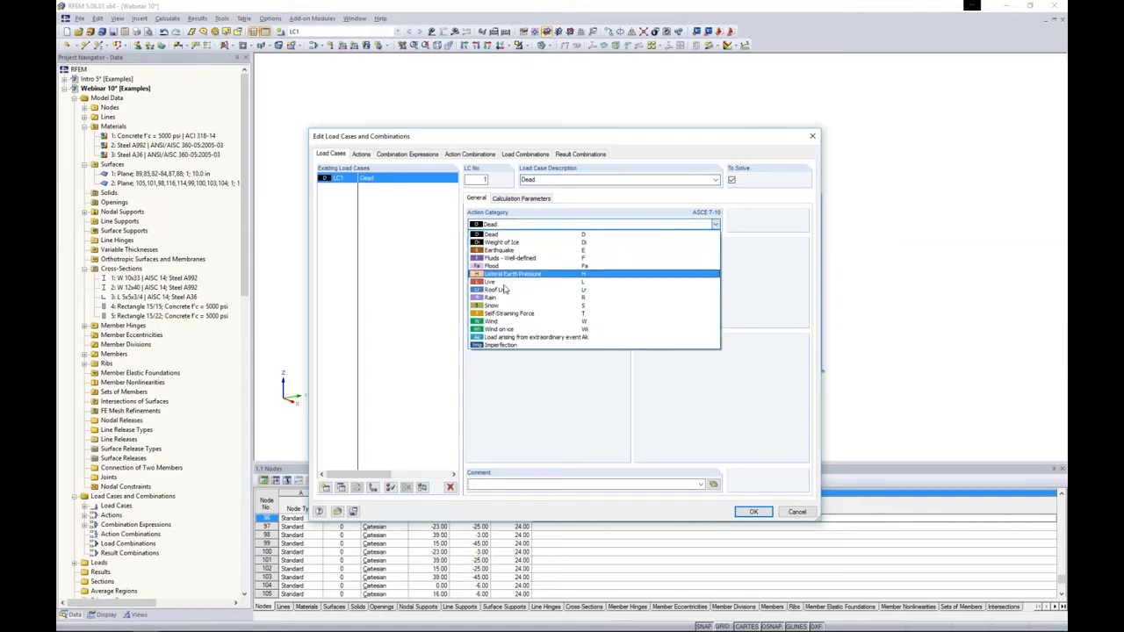
click(521, 223)
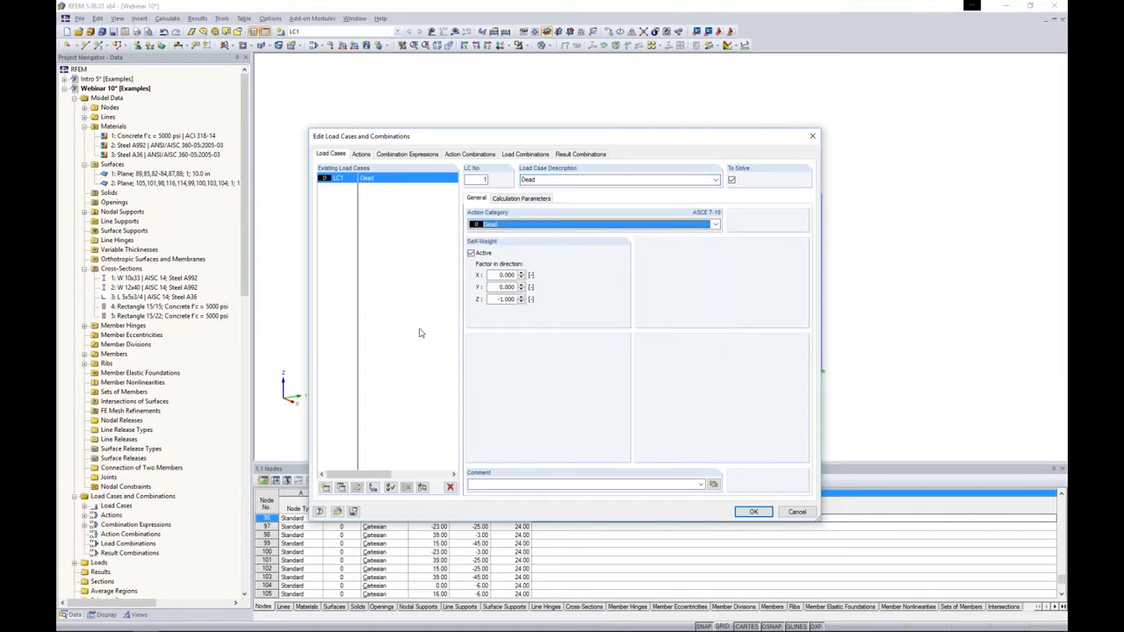
click(521, 224)
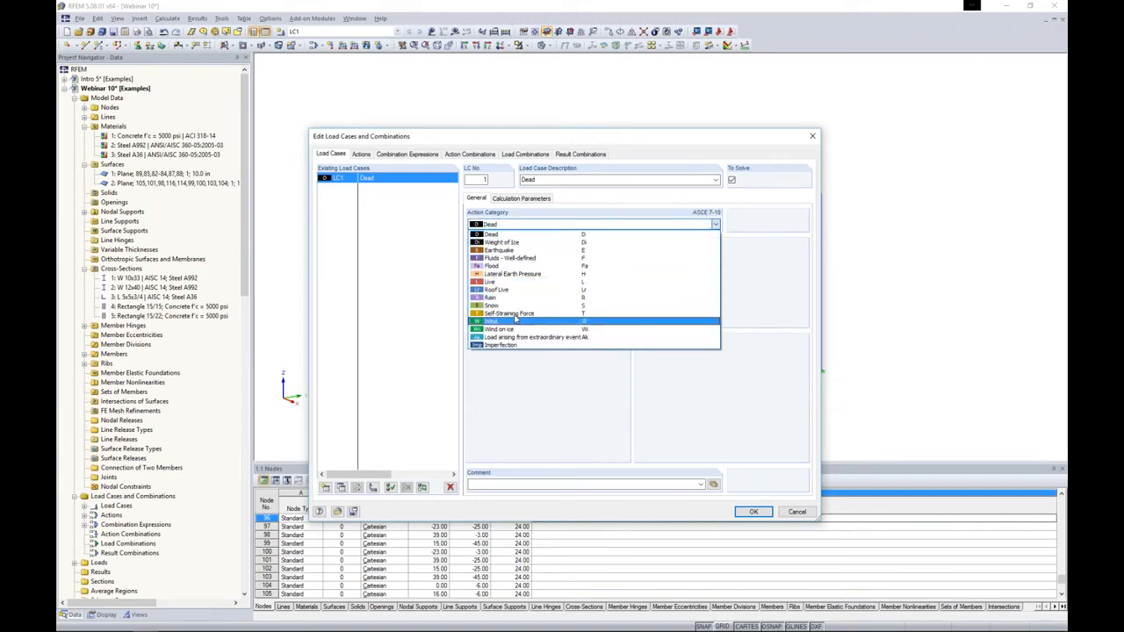
click(419, 276)
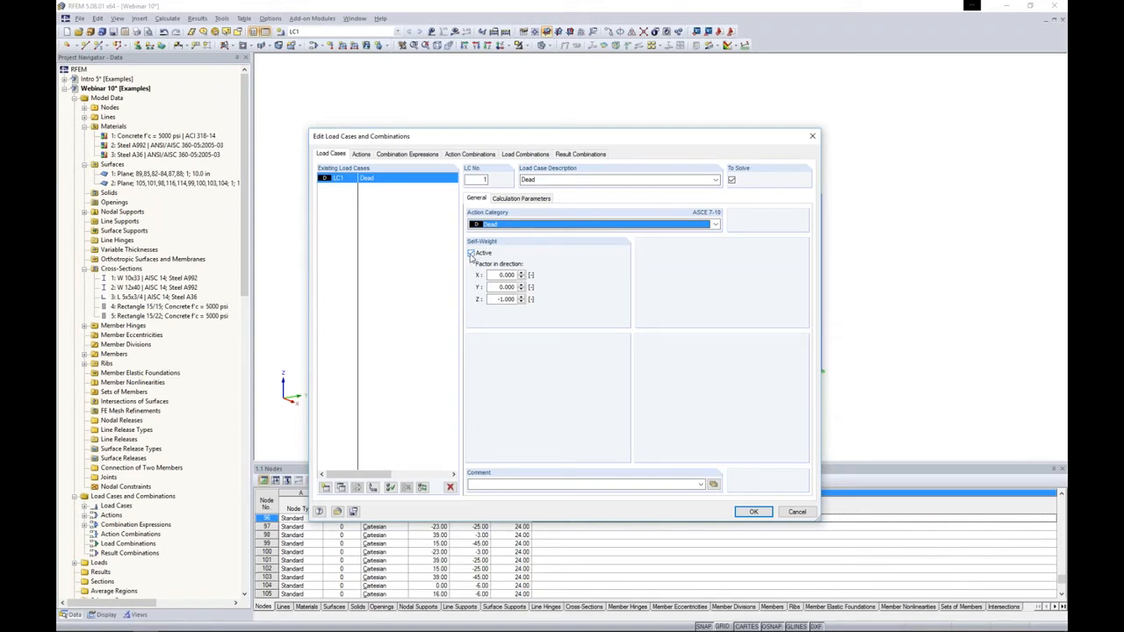
- Add load case 2 named Live and load case 3 named Wind, with the Live and Wind action categories respectively
click(327, 487)
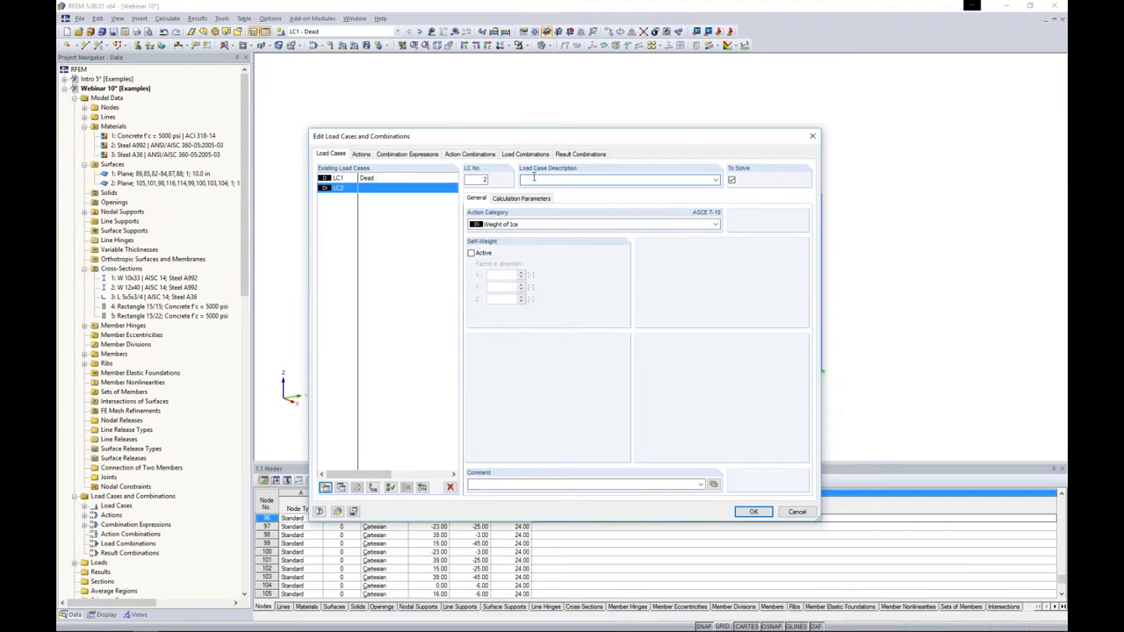
click(511, 224)
click(494, 282)
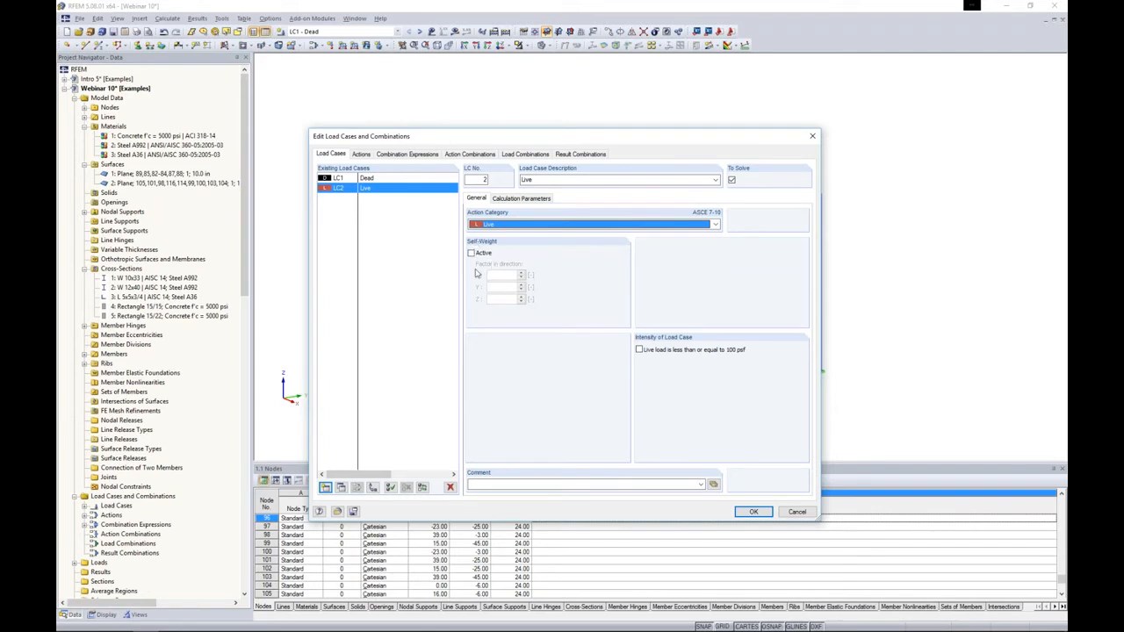
click(326, 487)
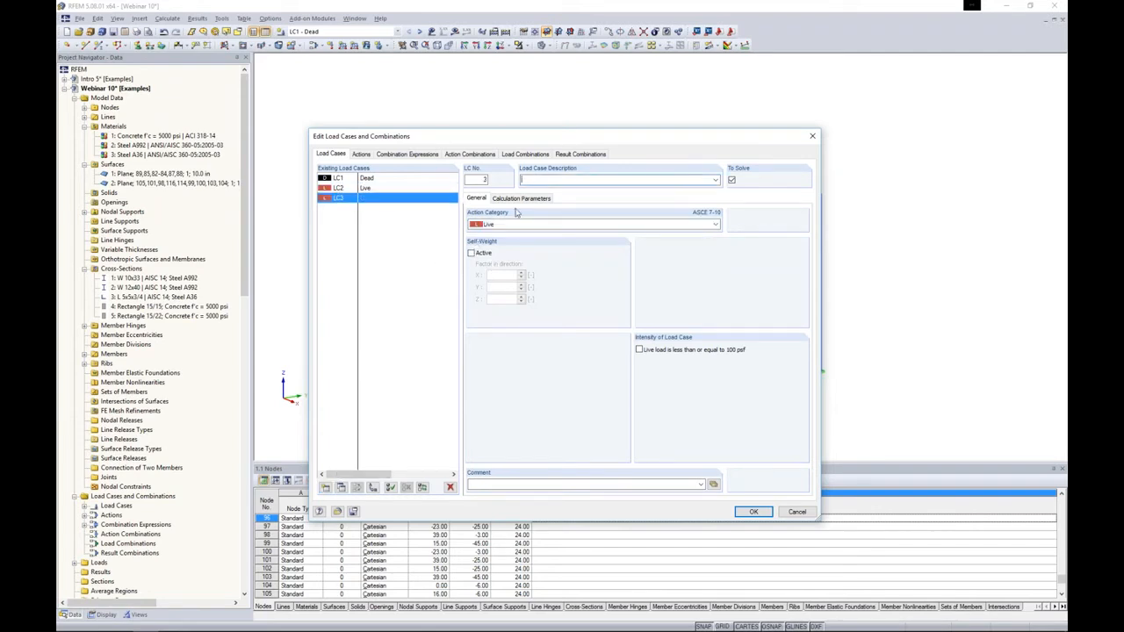
text(Wind)
click(507, 225)
click(490, 322)
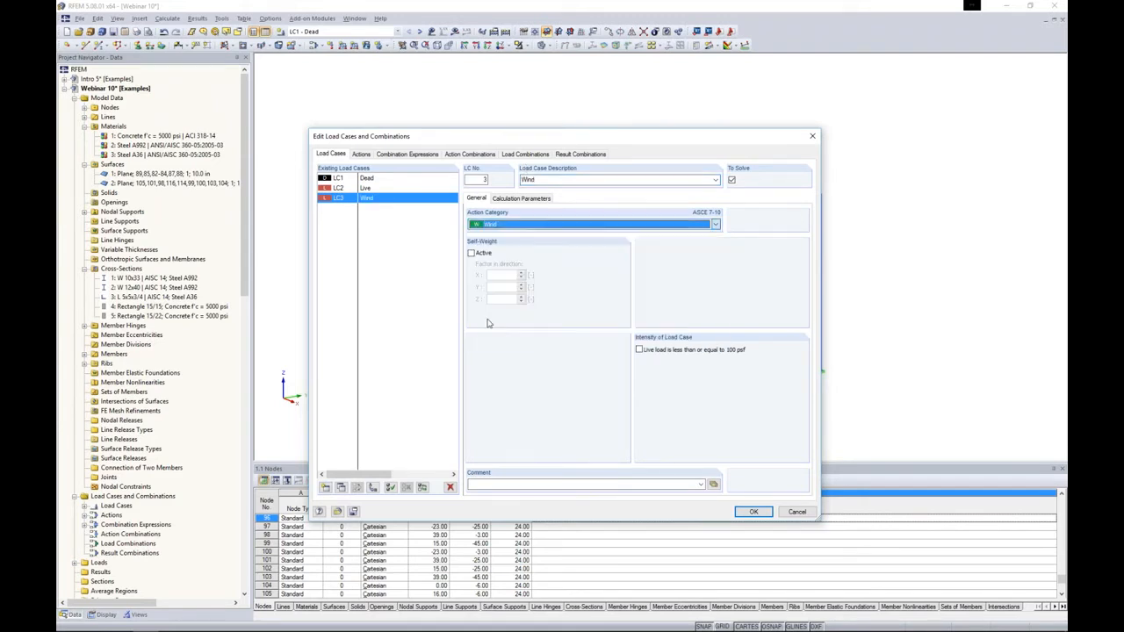
- Open the combination expressions for the load cases
click(424, 156)
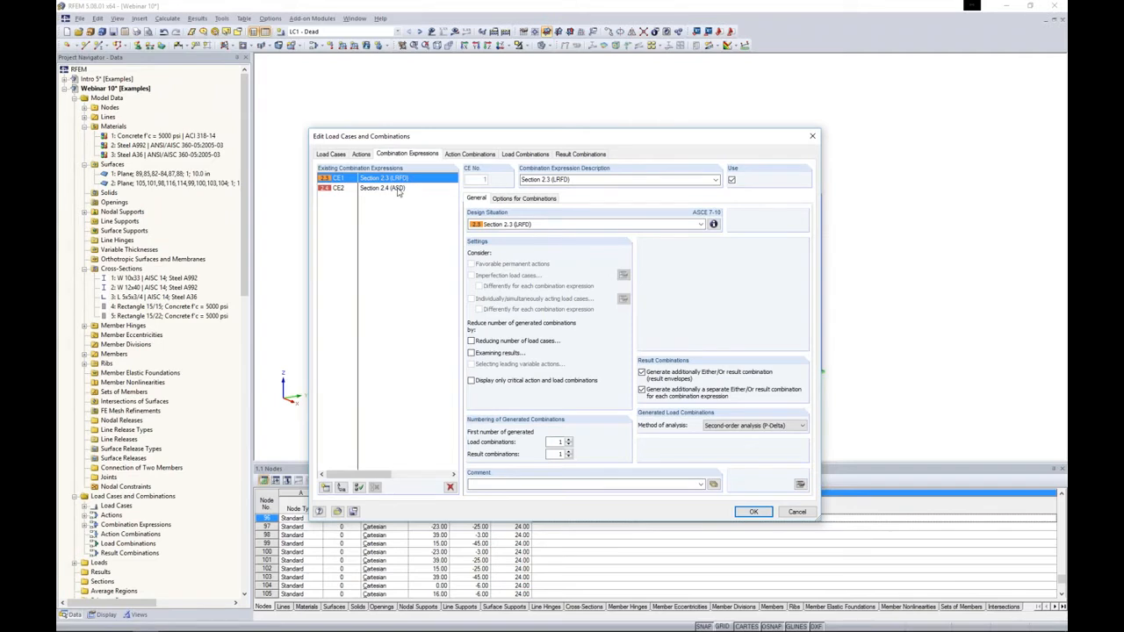
- Review the Section 2.3 (LRFD) design situation, the load combinations with their calculation parameters, and the result combinations, then accept the dialog
click(714, 224)
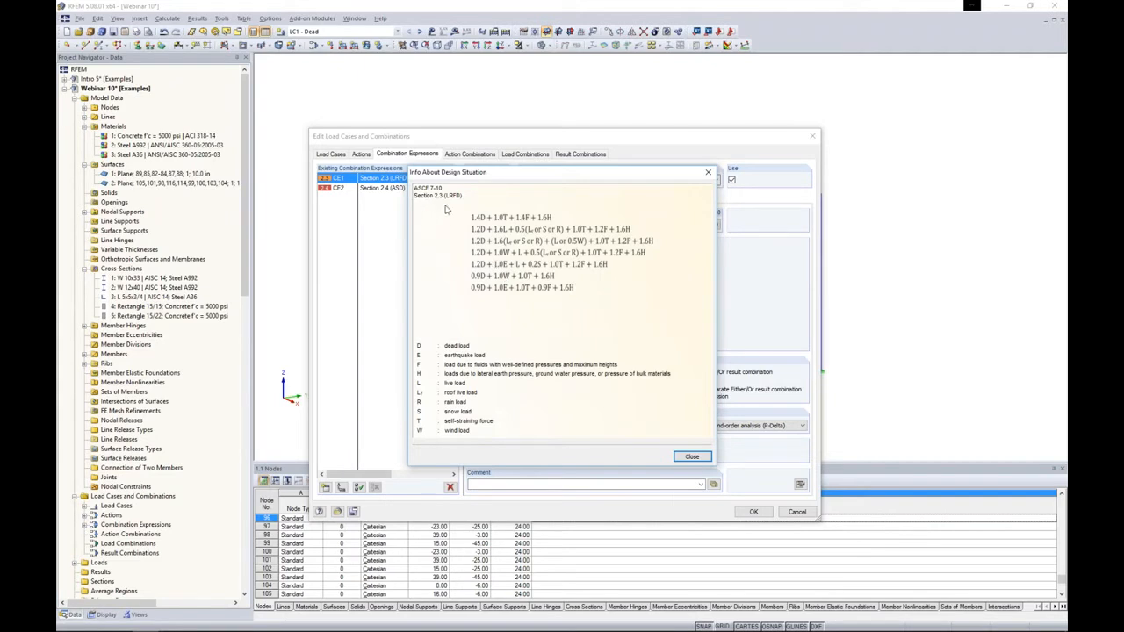
click(692, 456)
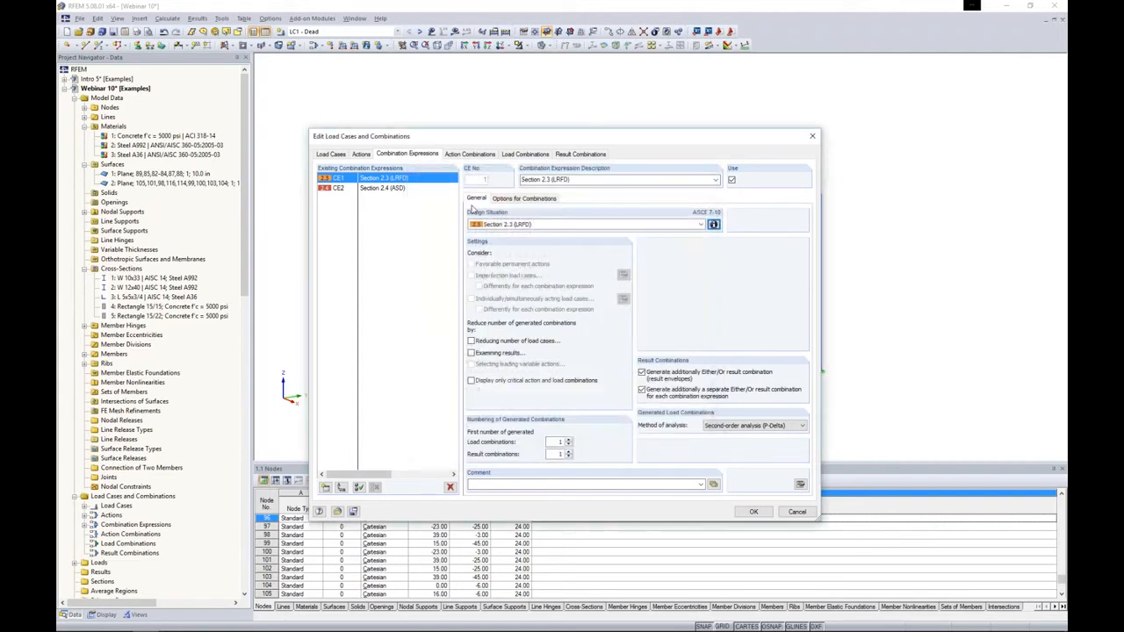
click(512, 156)
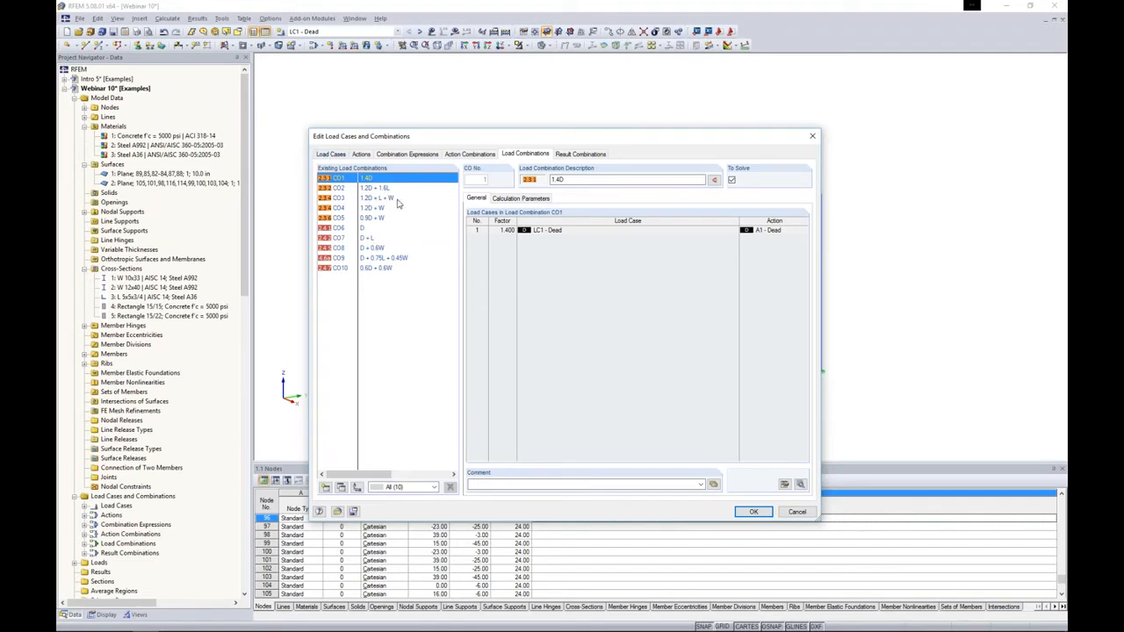
click(519, 199)
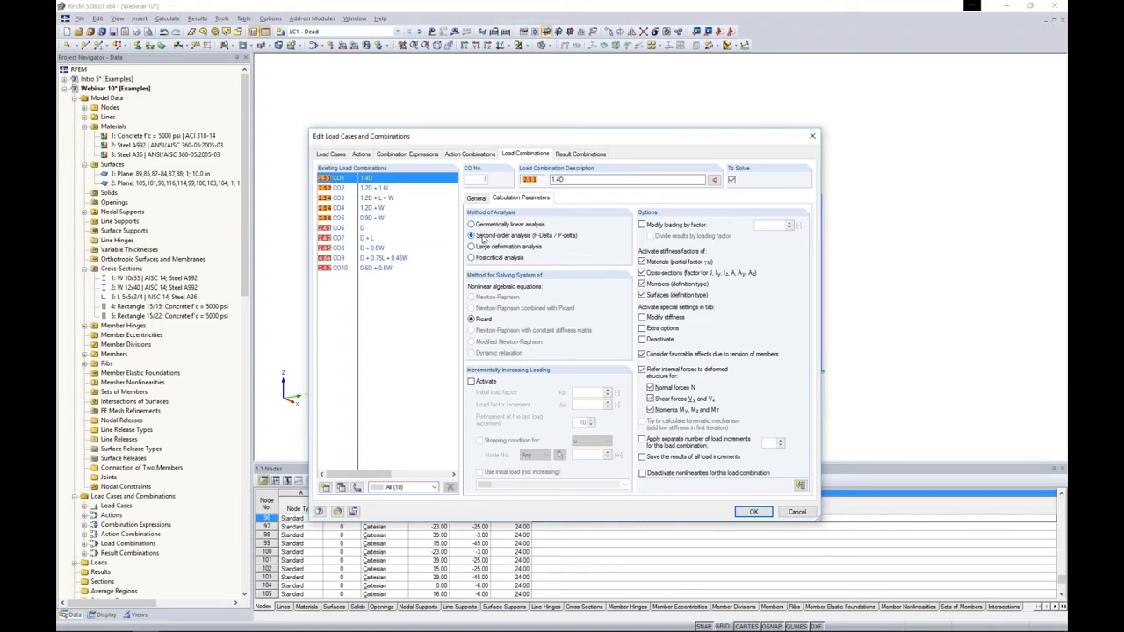
click(567, 156)
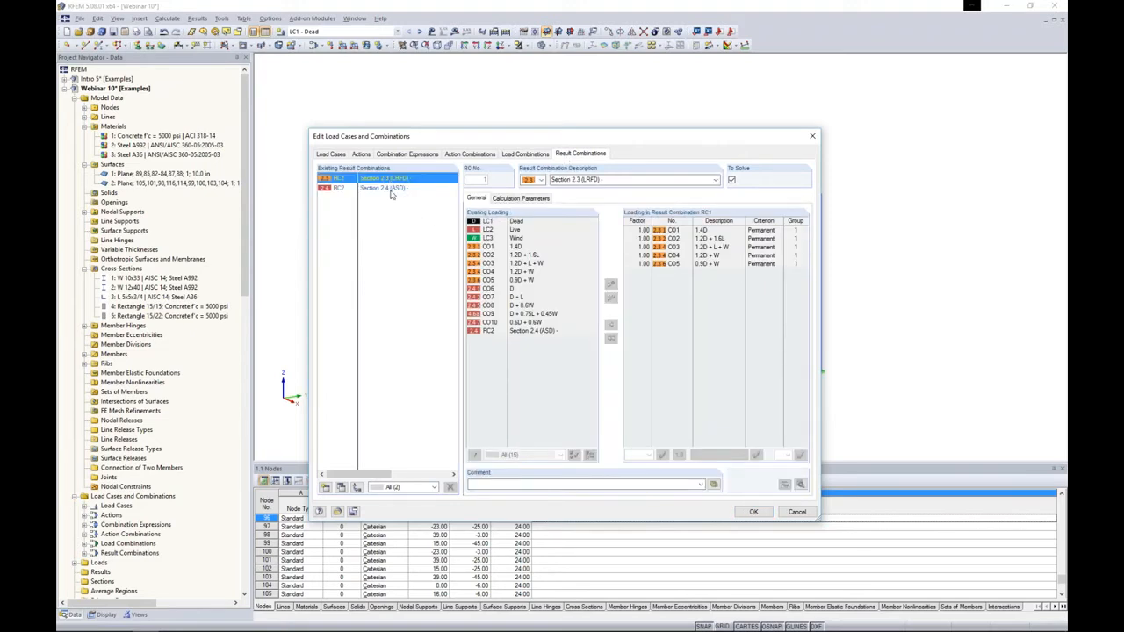
click(753, 511)
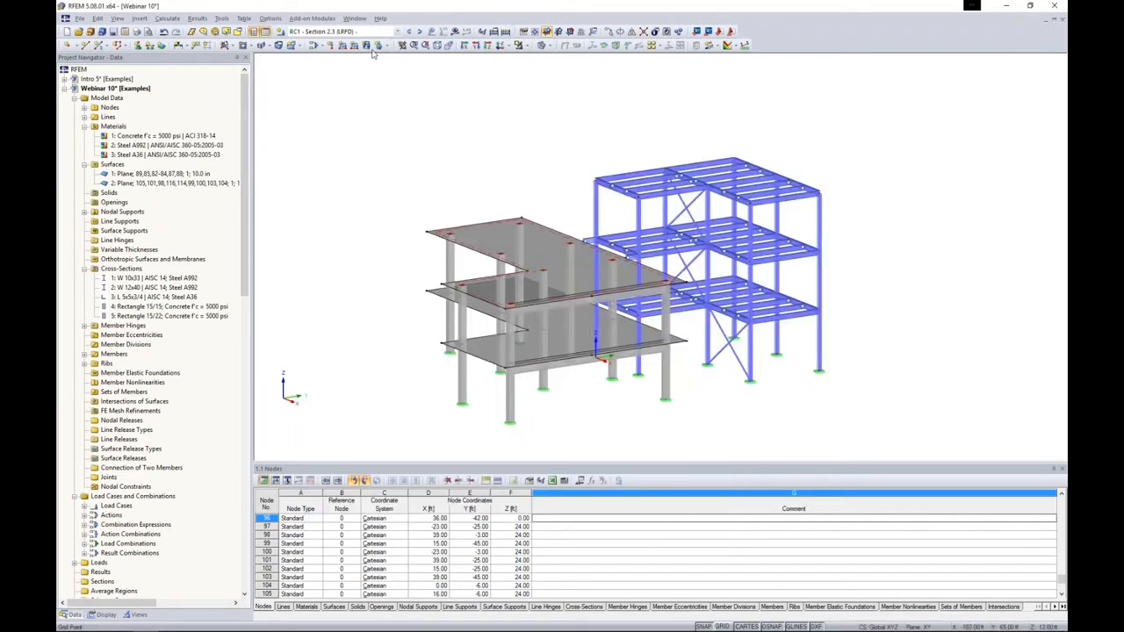
- Make LC1 - Dead the current load case
click(398, 32)
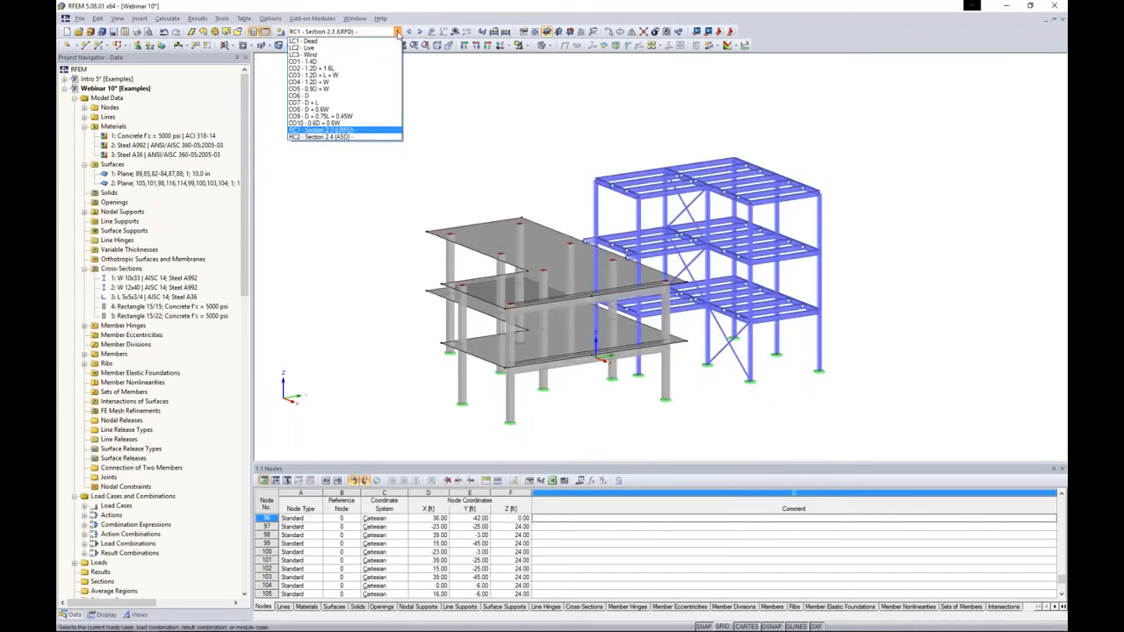
click(357, 41)
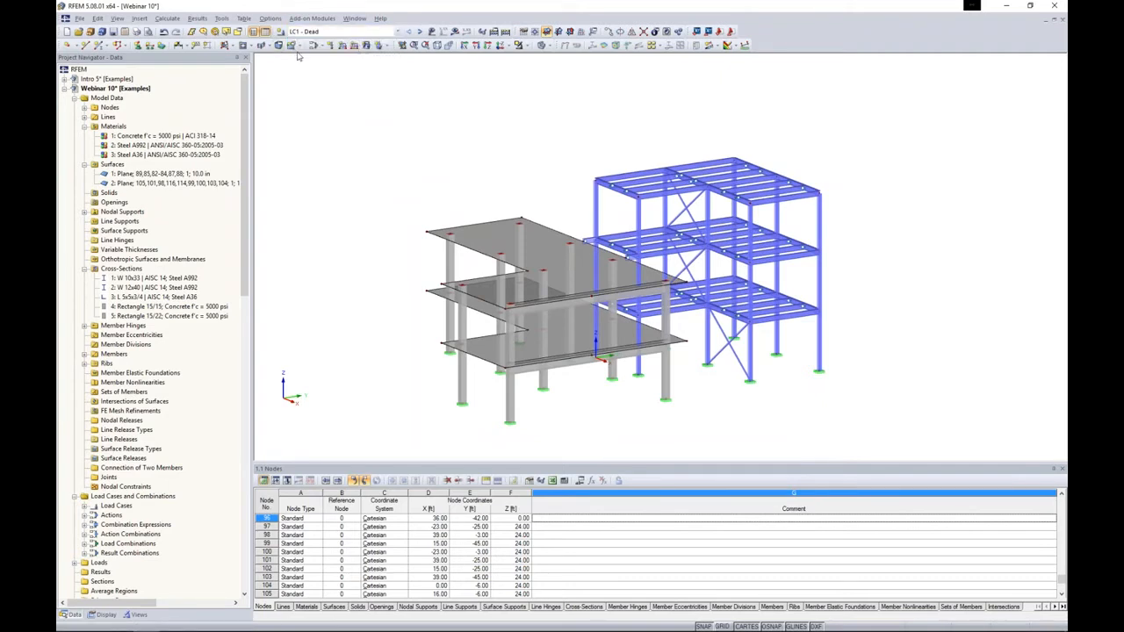
mouse_move(384, 168)
ctrl+middle_down()
mouse_move(419, 191)
mouse_move(377, 171)
ctrl+middle_up()
scroll(416, 178, up, 3)
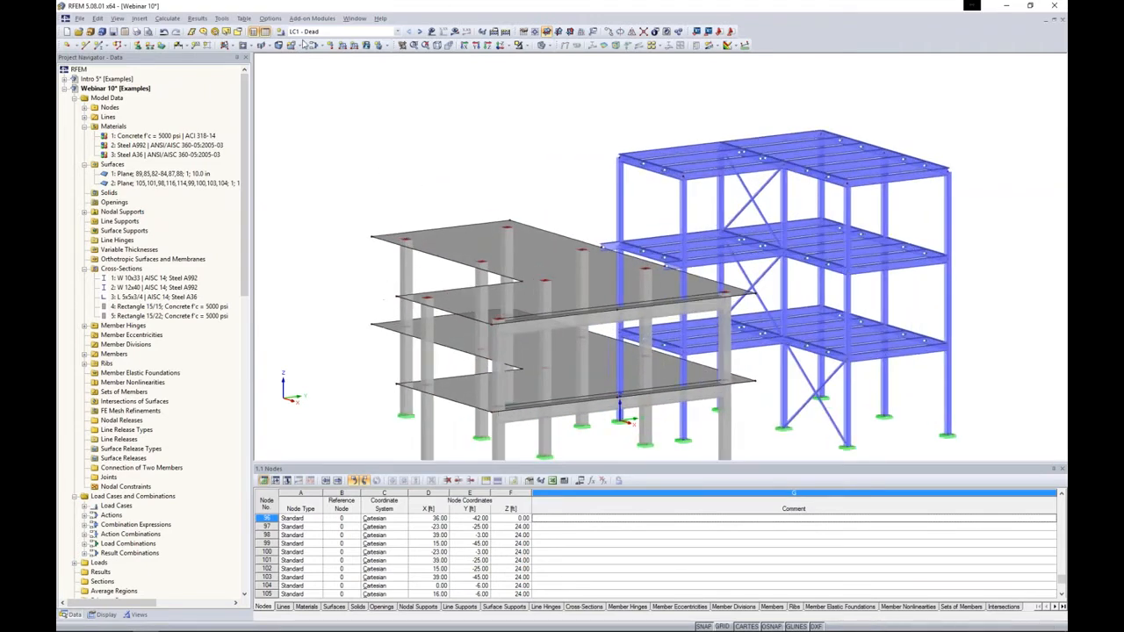
- Apply a negative uniform surface force in the global ZL direction to both slabs of the concrete building
click(369, 49)
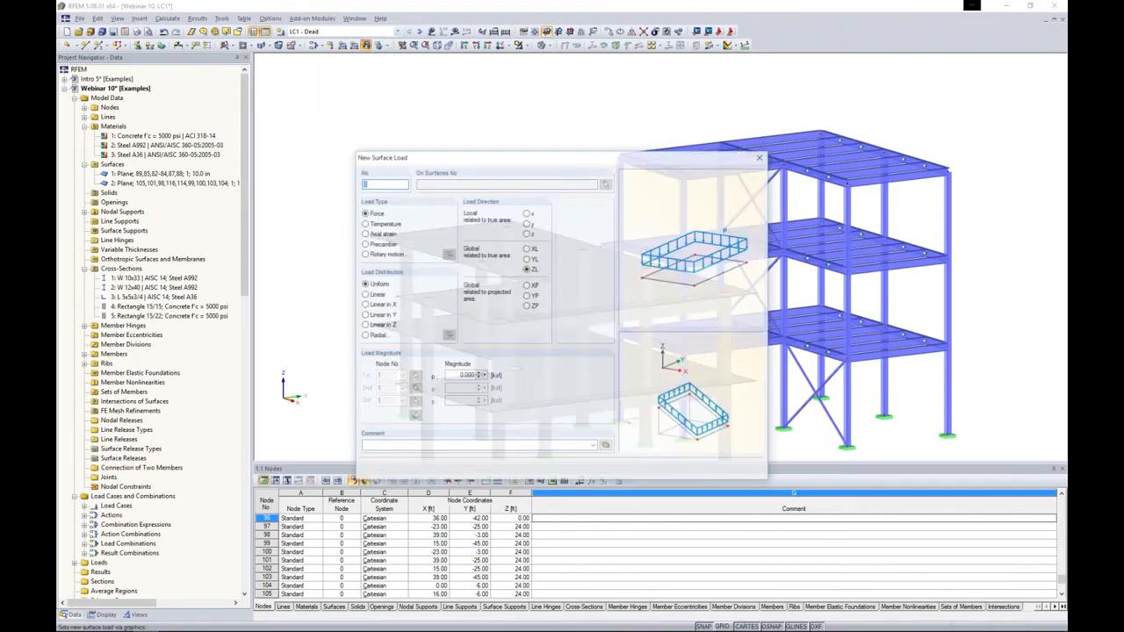
drag(457, 157, 463, 112)
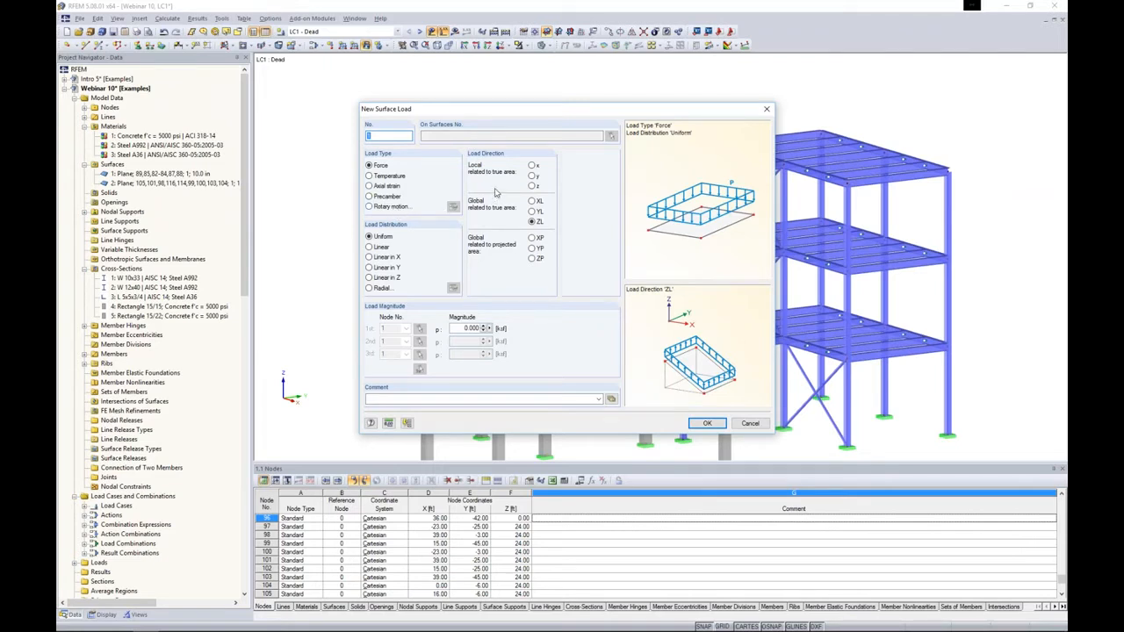
click(532, 238)
click(532, 249)
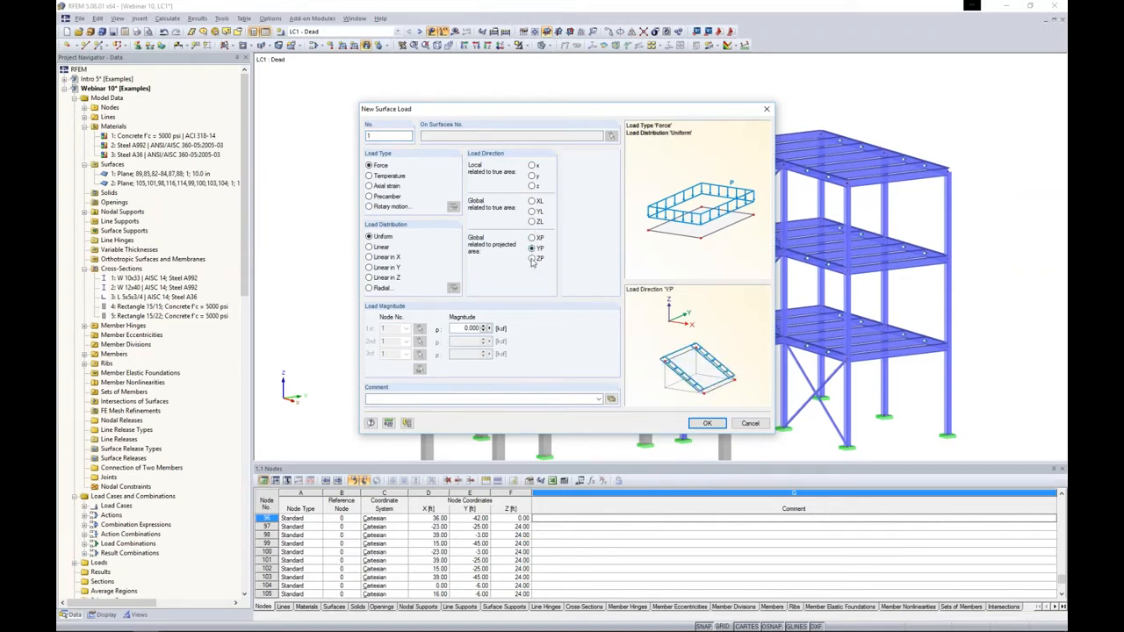
click(532, 259)
click(532, 223)
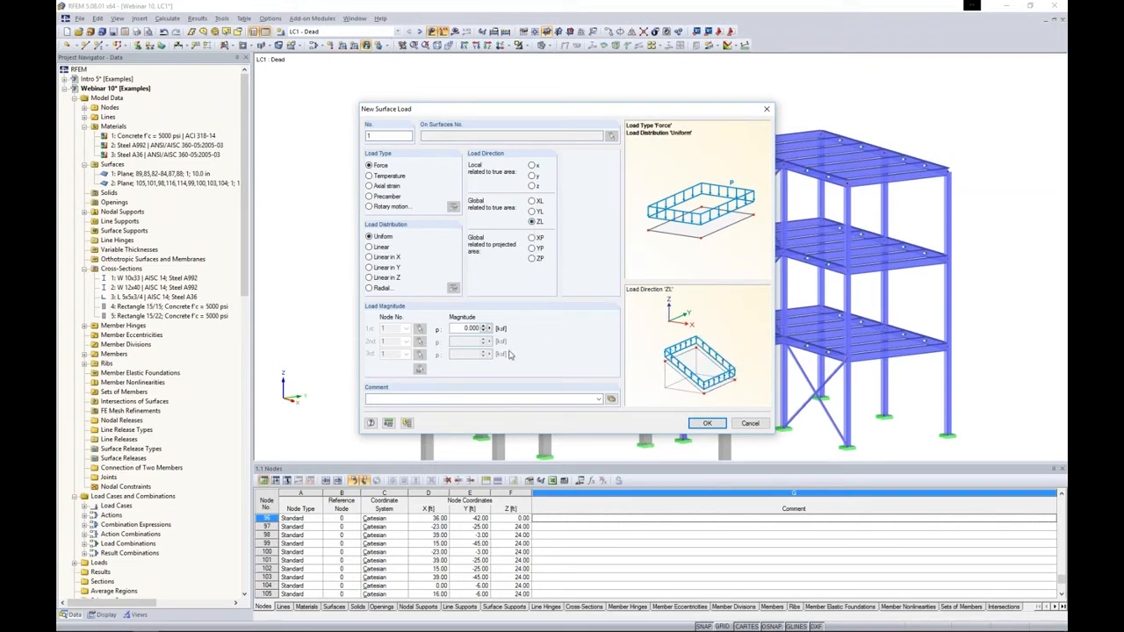
double_click(468, 328)
text(-0)
click(707, 423)
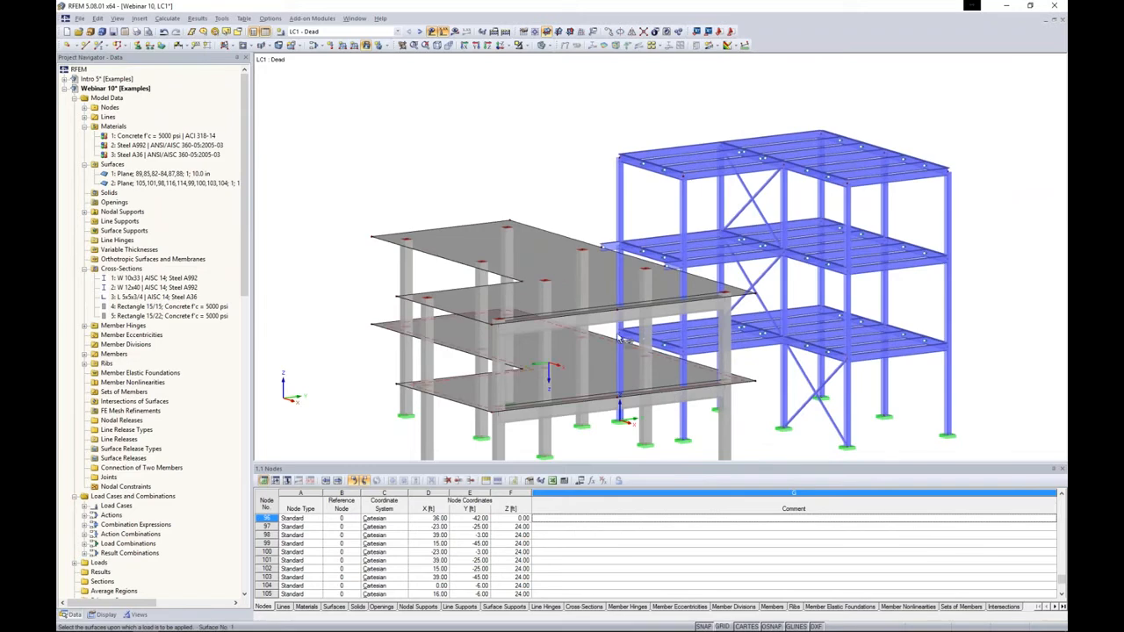
click(546, 281)
click(582, 368)
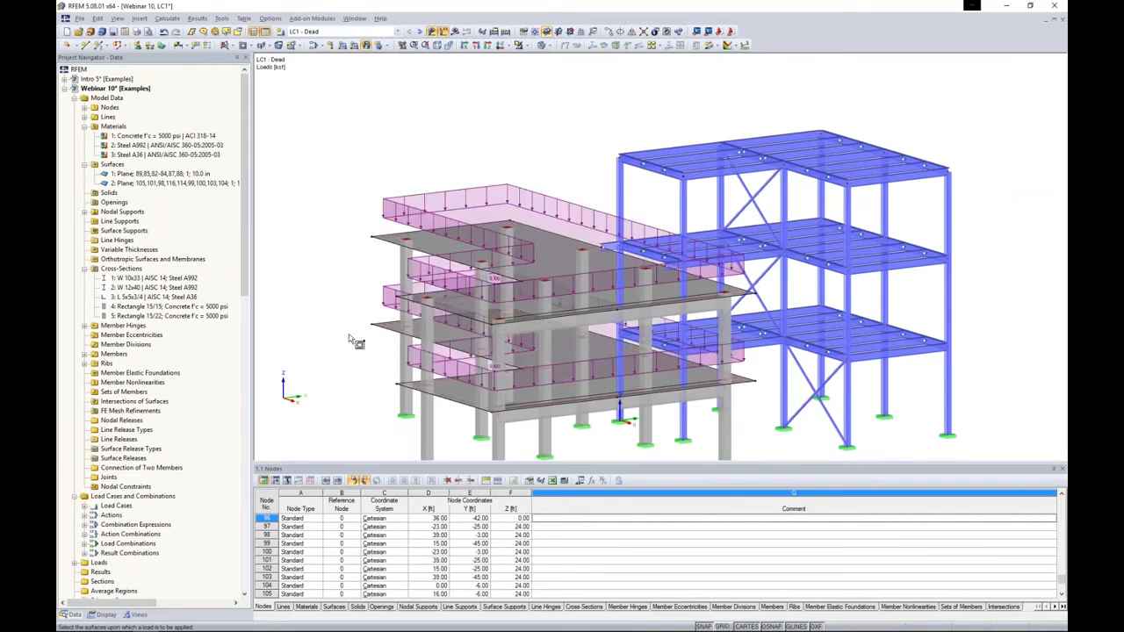
- Try the ASCE/SEI 7-10 snow load generator for a duopitch roof with a 0.025 ksf ground snow load from the zone map
ctrl+middle_drag(346, 336, 307, 290)
scroll(406, 275, down, 2)
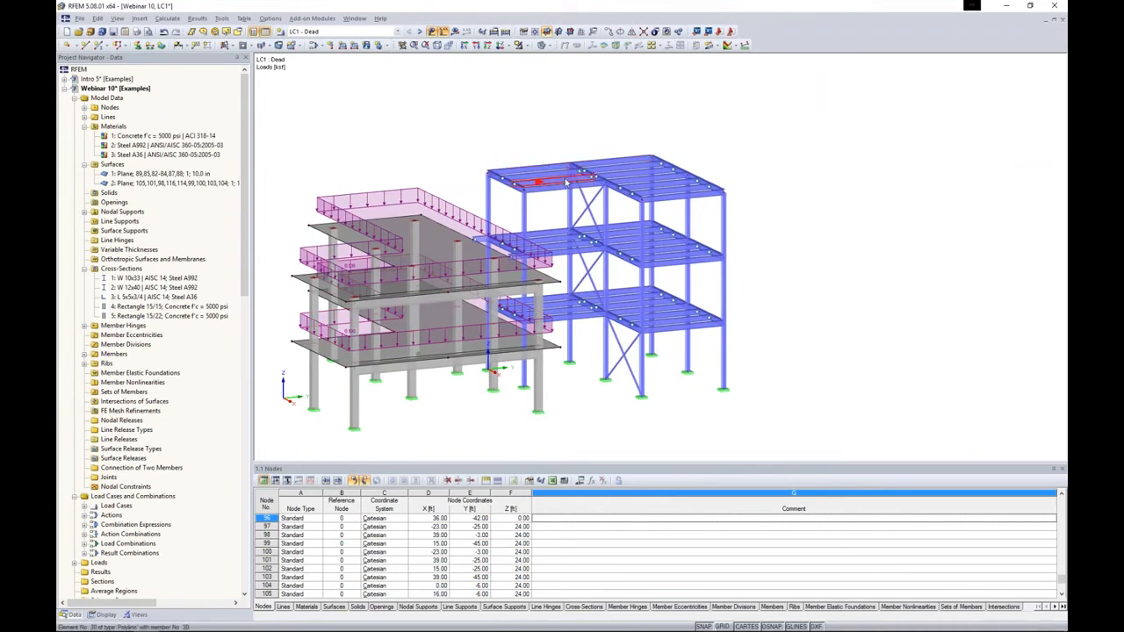
scroll(667, 198, up, 2)
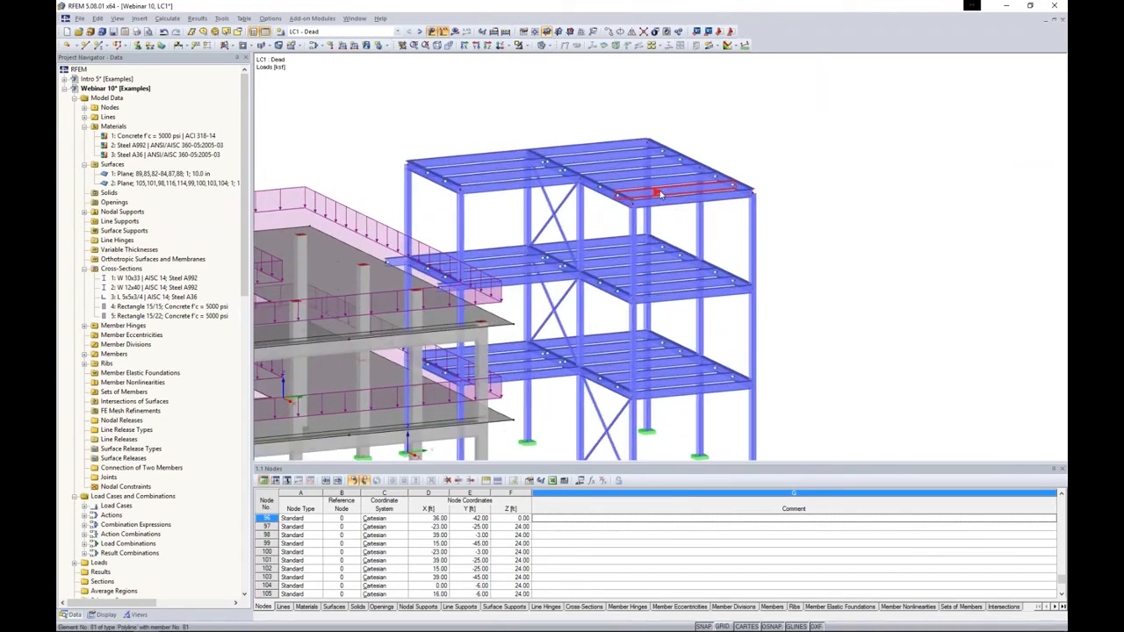
mouse_move(475, 169)
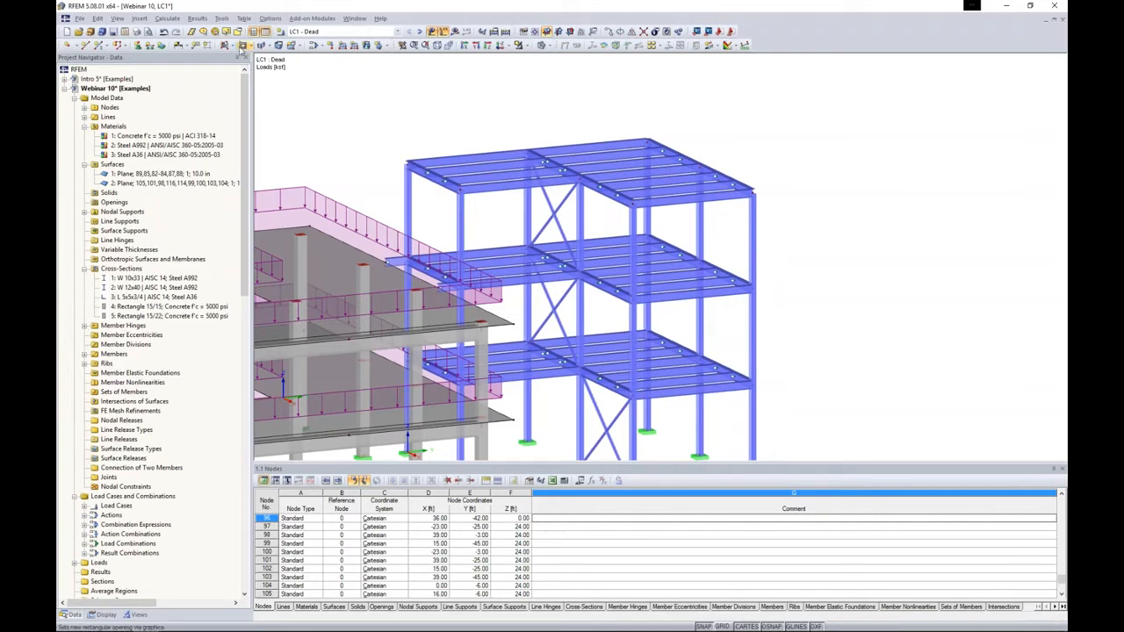
click(222, 18)
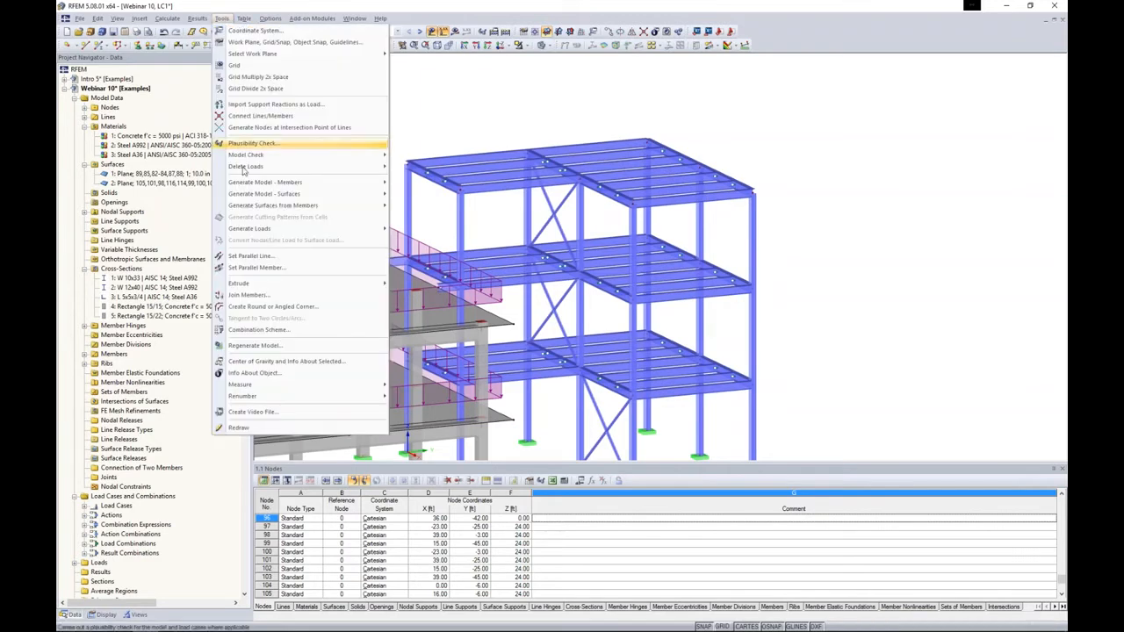
mouse_move(249, 230)
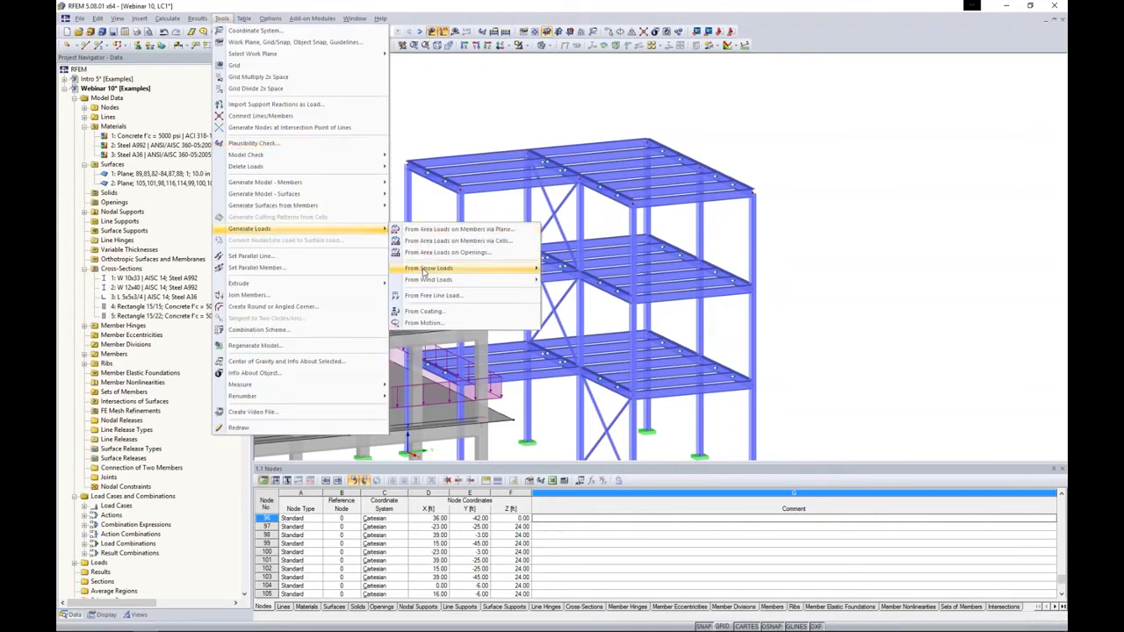
mouse_move(424, 271)
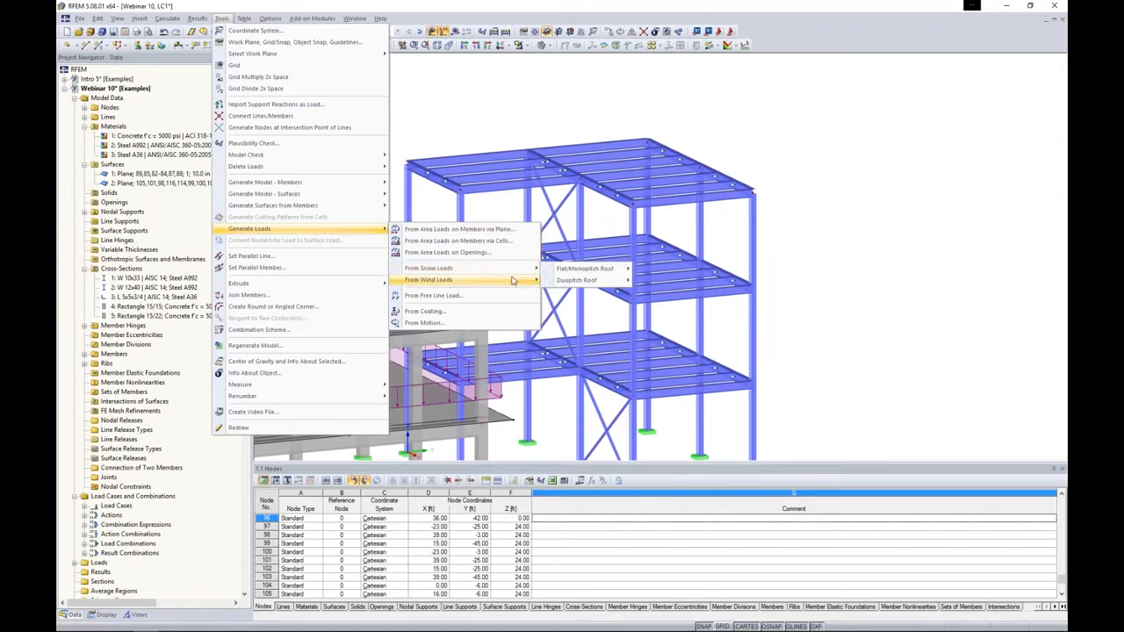
mouse_move(564, 282)
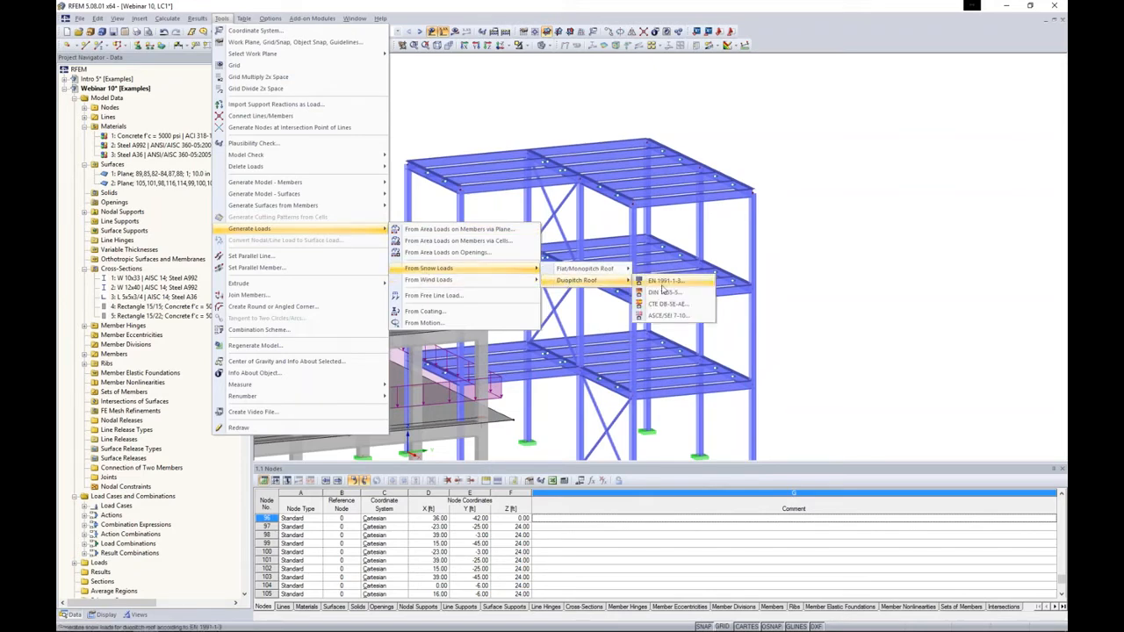
click(664, 315)
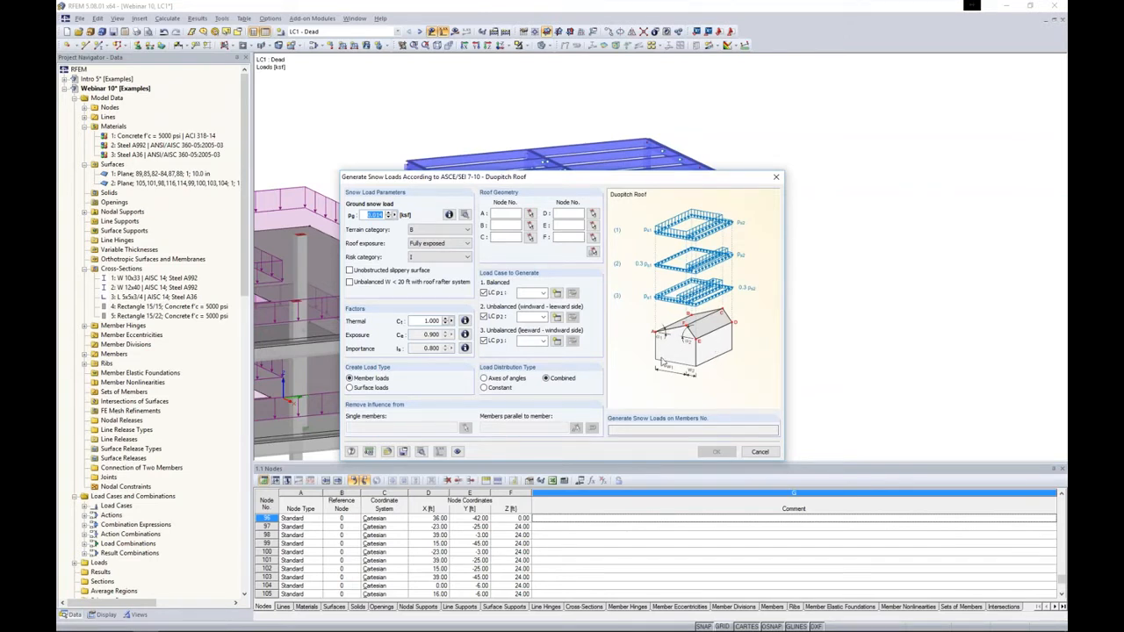
click(449, 214)
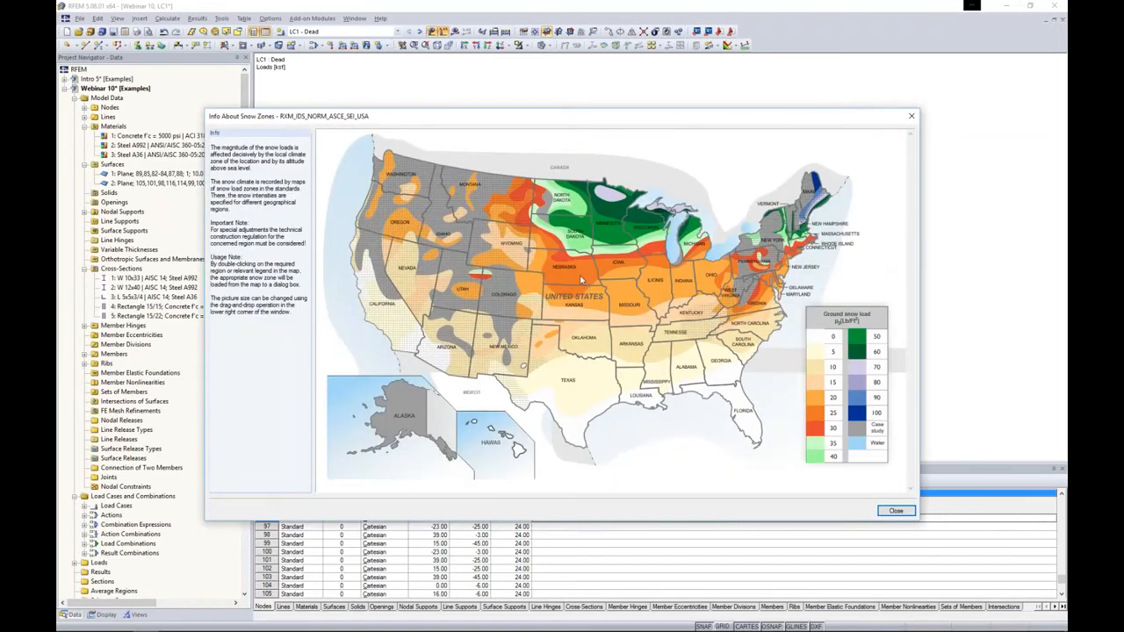
double_click(580, 279)
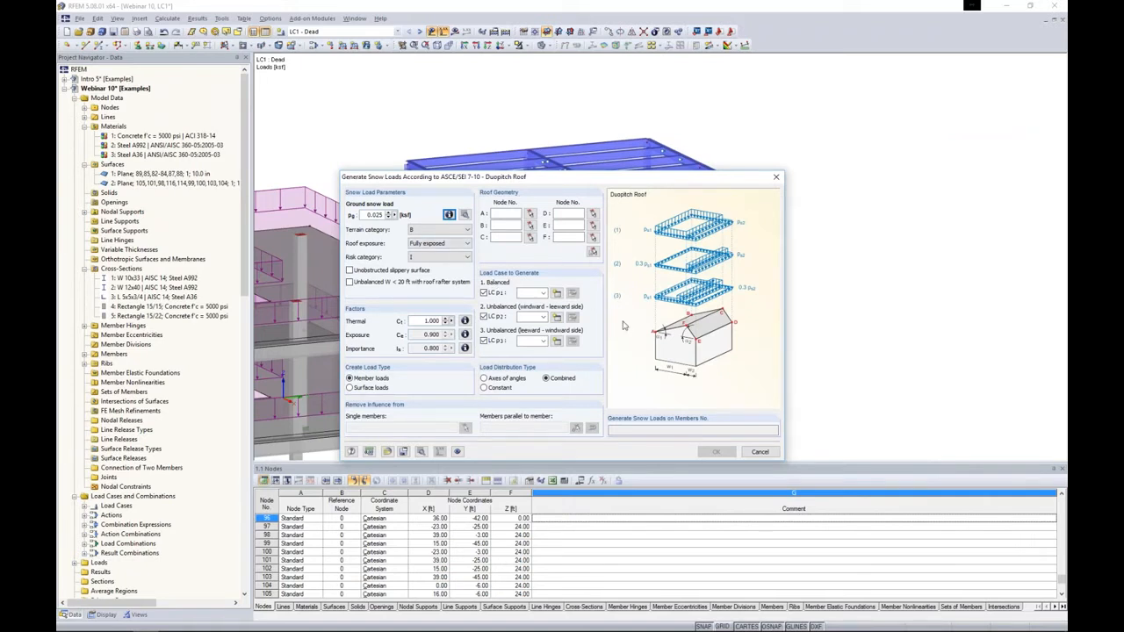
click(760, 451)
- Set up a conversion of area loads to member loads via planes, with direction ZL and a magnitude of -0.100 ksf
click(222, 18)
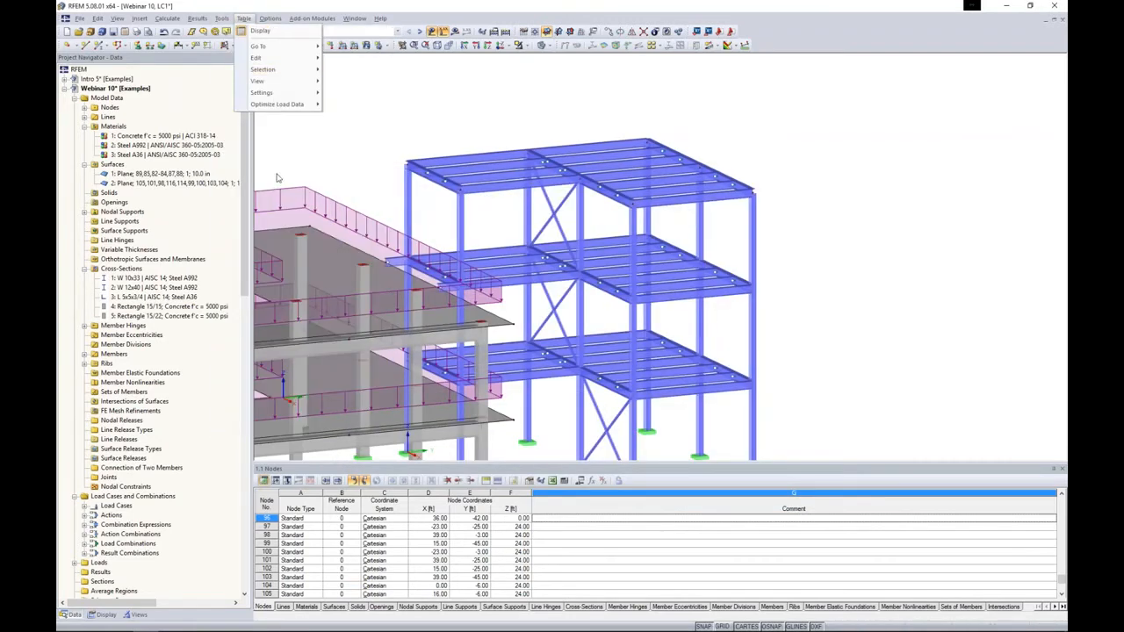
click(199, 19)
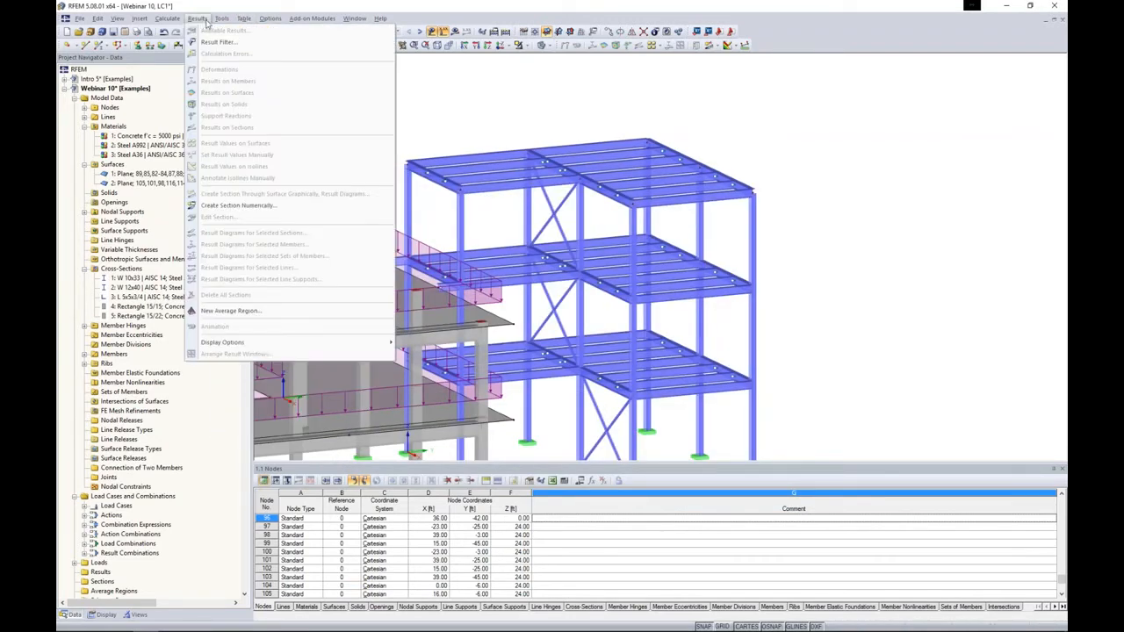
mouse_move(222, 18)
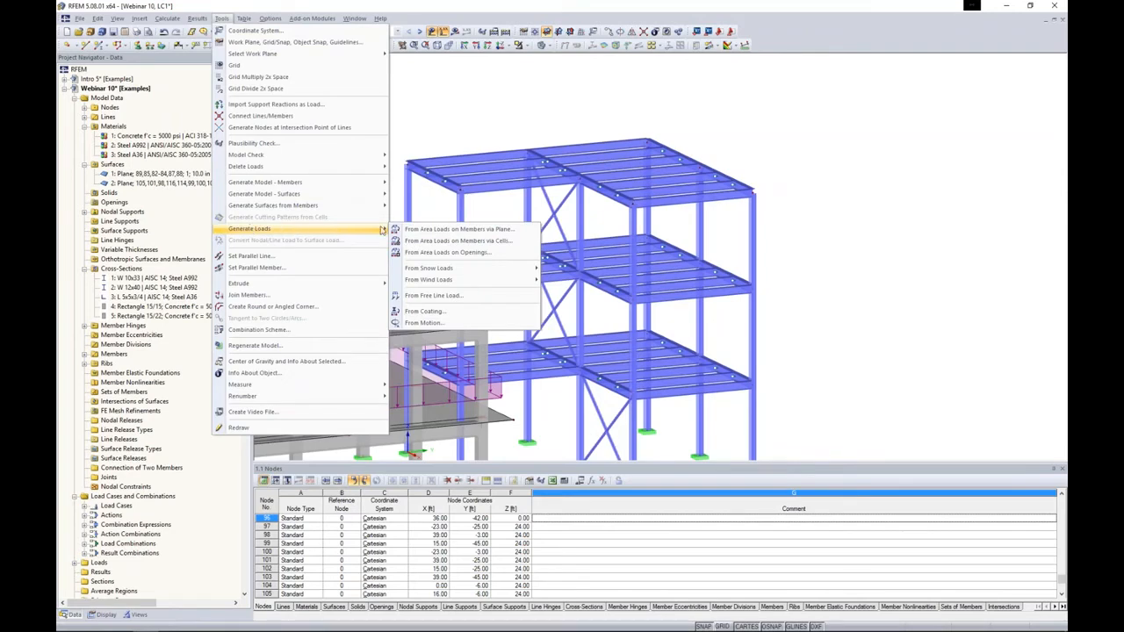
click(426, 231)
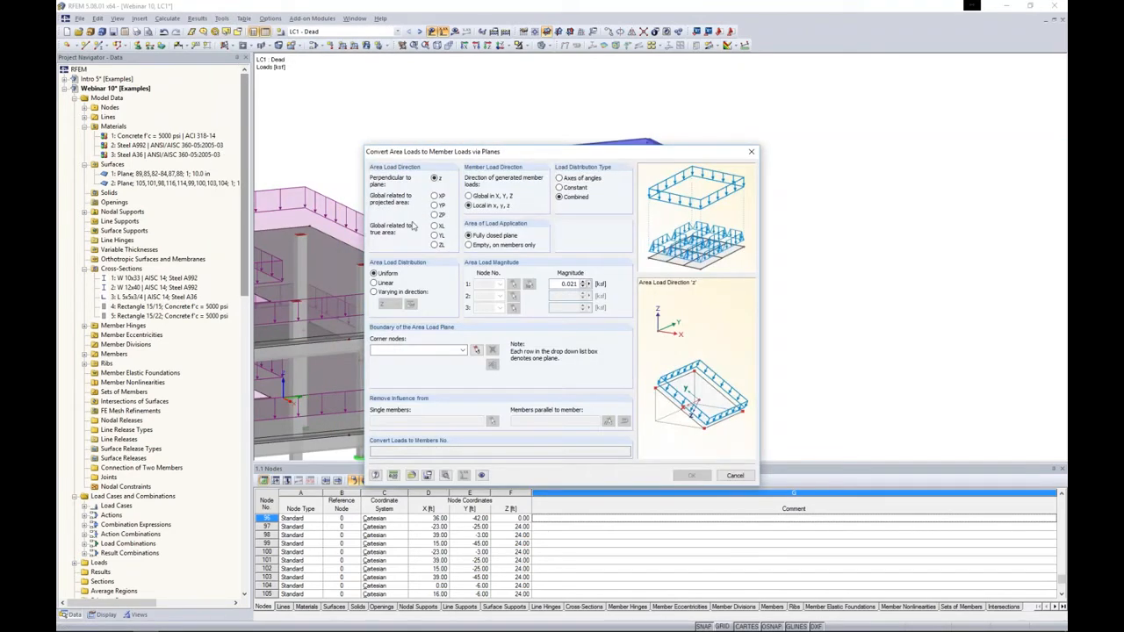
drag(430, 151, 638, 99)
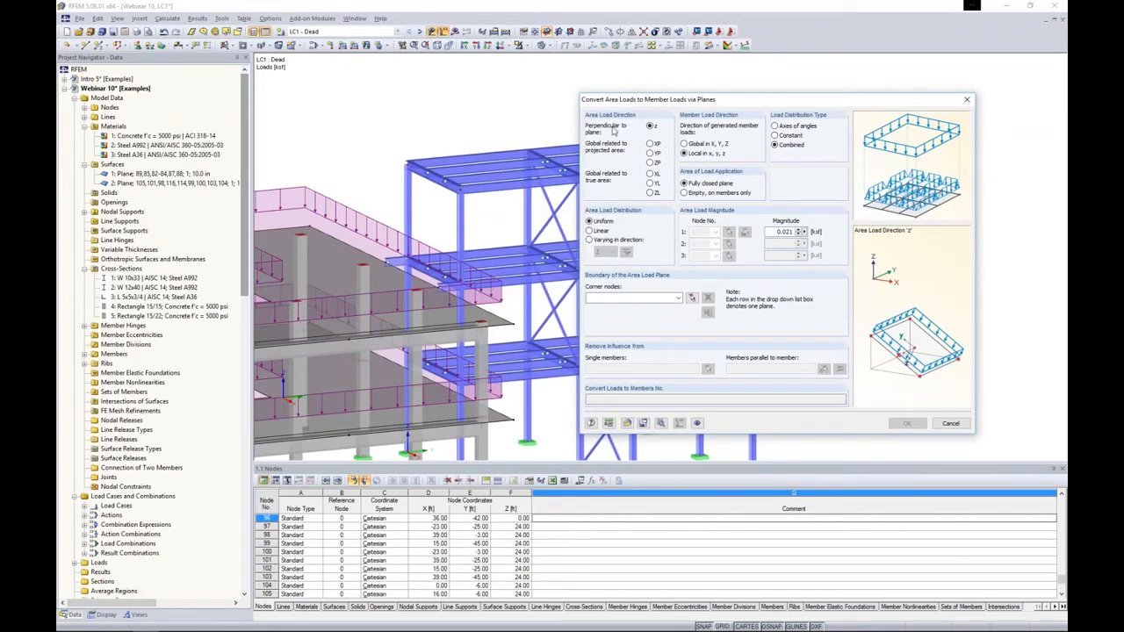
click(651, 193)
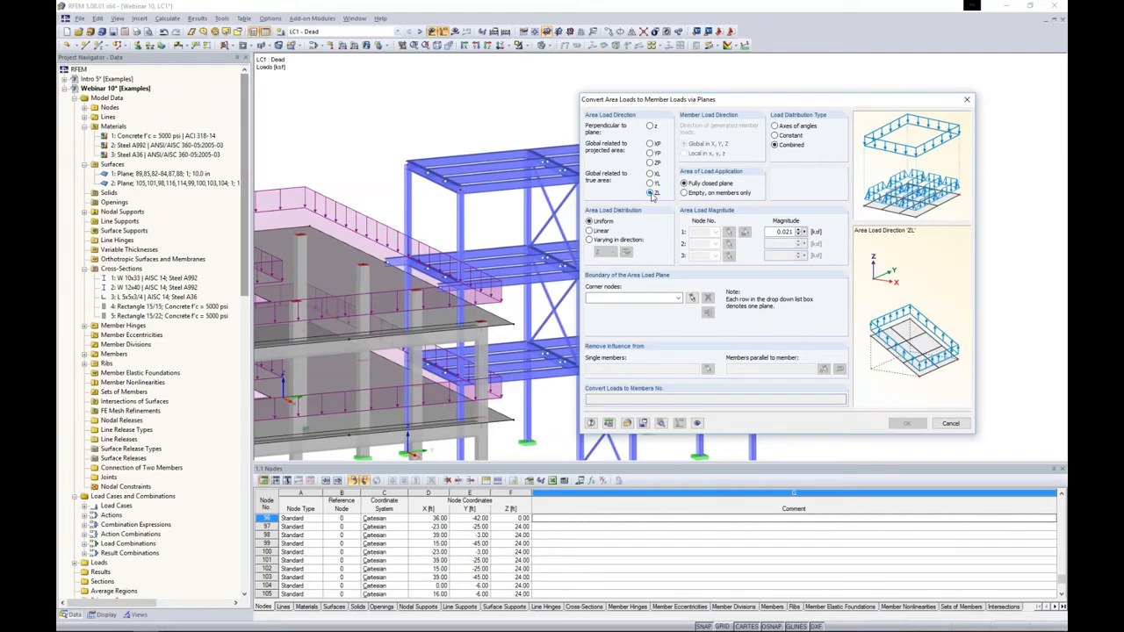
drag(770, 232, 868, 231)
text(-0.)
- Define the first area load plane by selecting the corner nodes around the L-shaped roof level of the steel frame
click(692, 299)
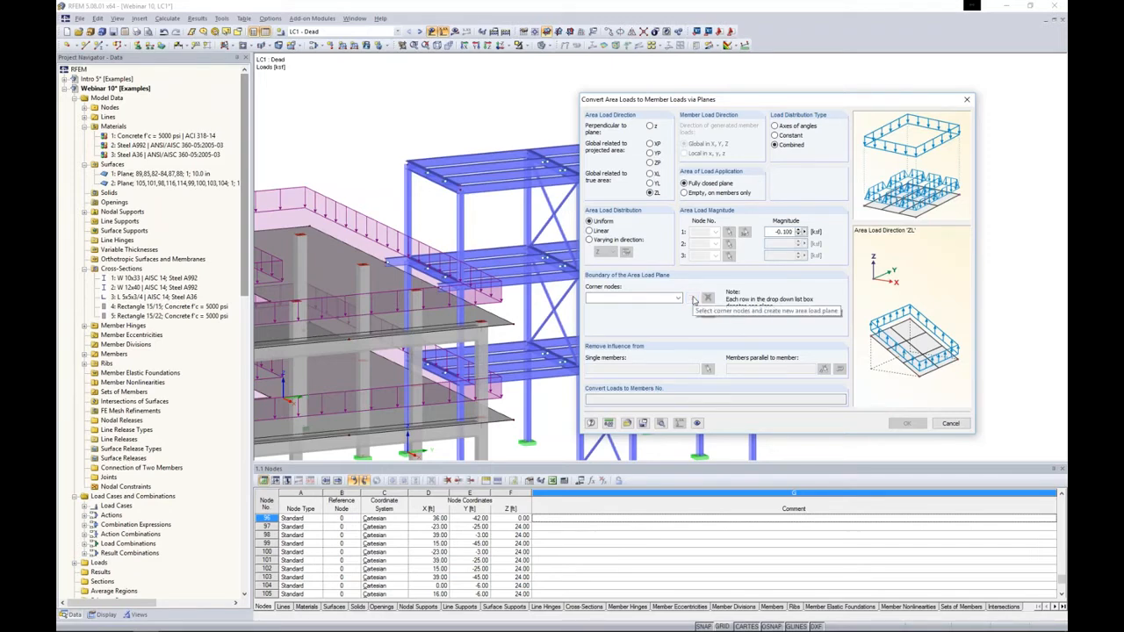
ctrl+middle_drag(507, 236, 465, 235)
scroll(472, 215, up, 5)
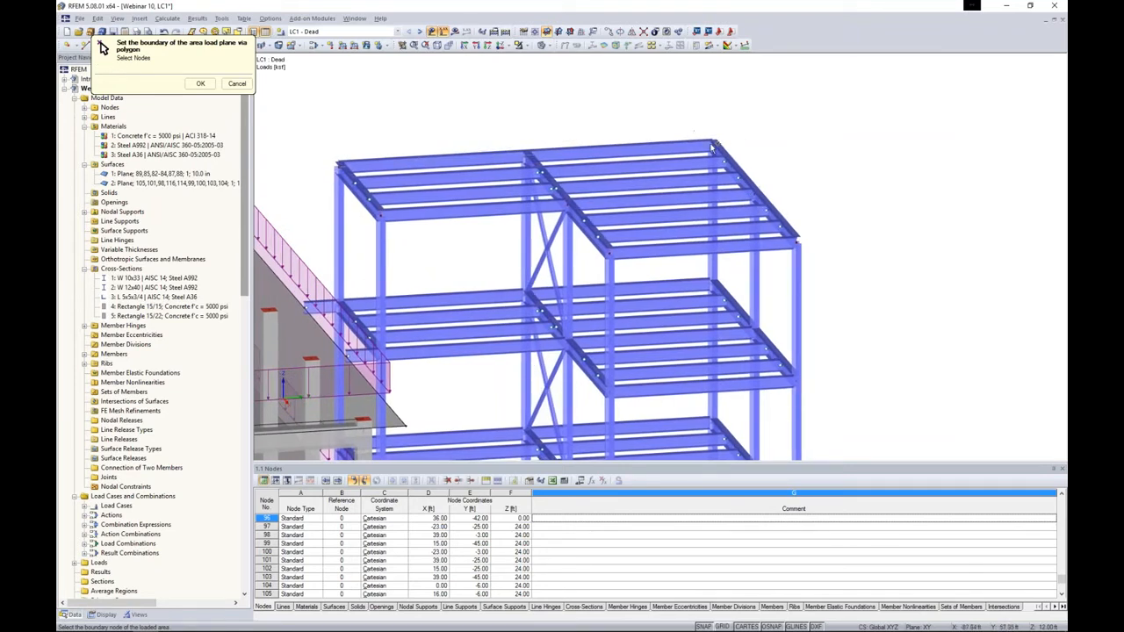
click(713, 144)
click(797, 241)
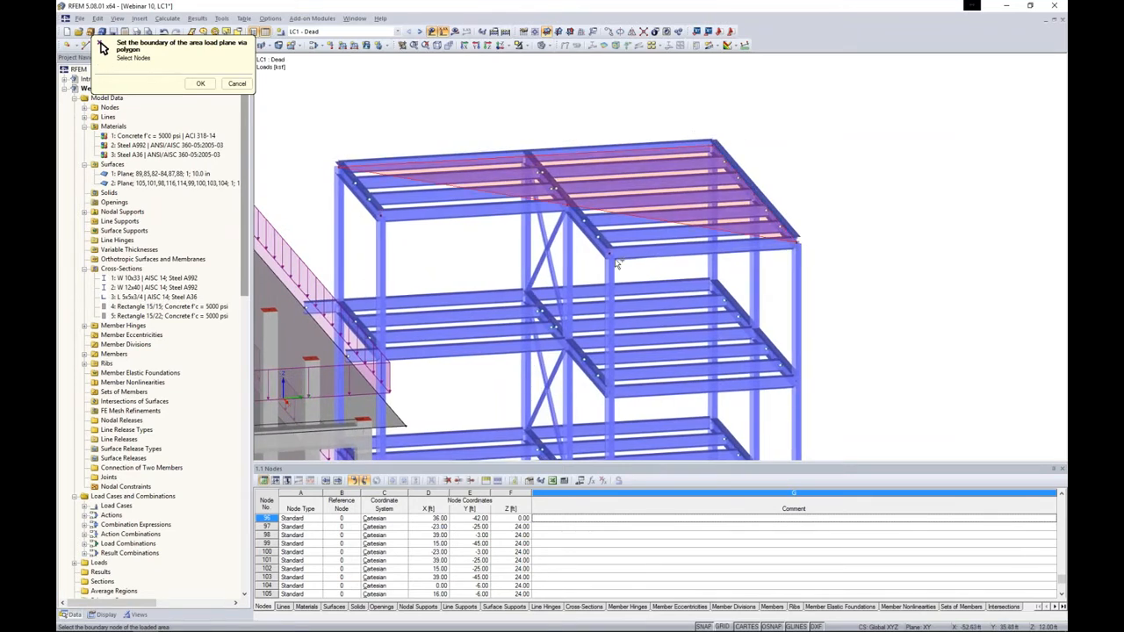
click(608, 252)
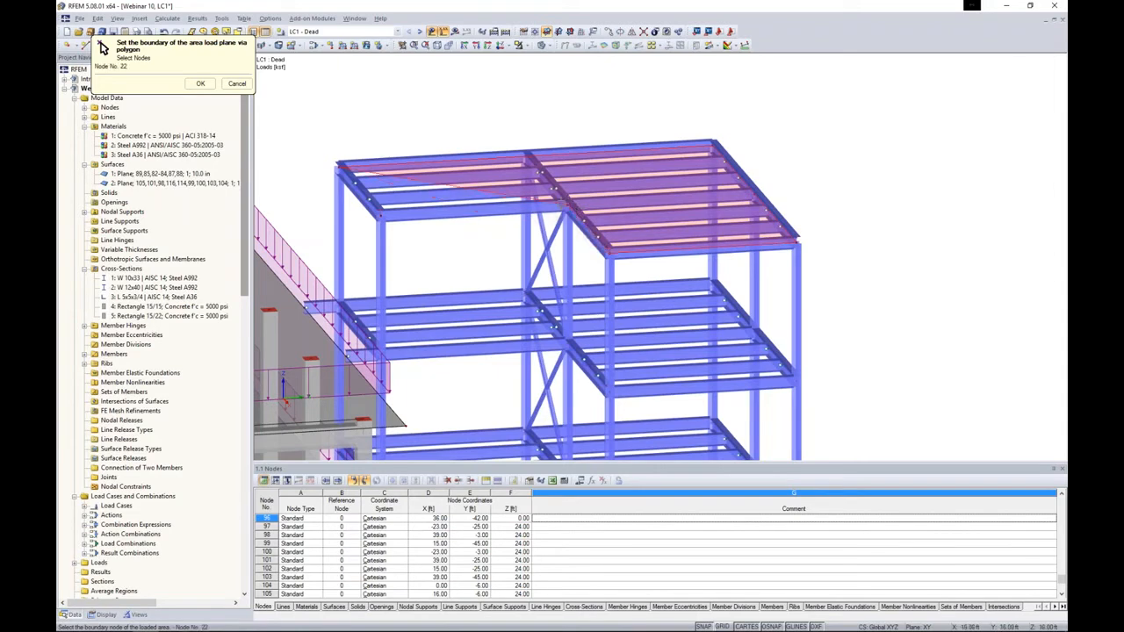
click(339, 165)
- Outline the steel frame's middle floor as a second area load plane through its six corner nodes
middle_drag(471, 265, 386, 229)
click(306, 262)
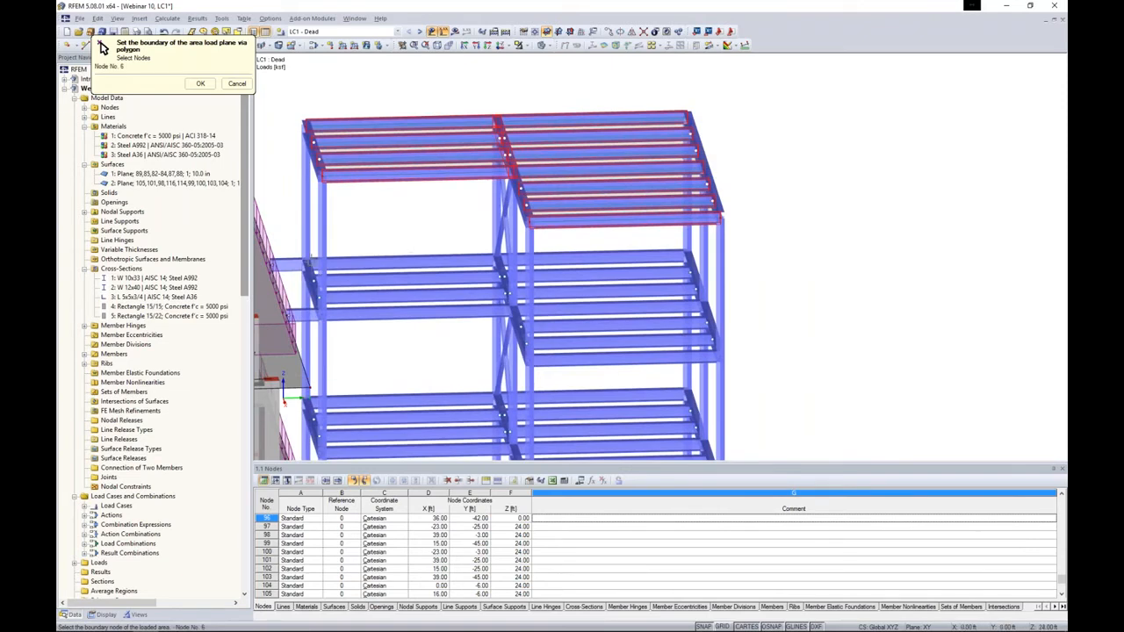
click(686, 256)
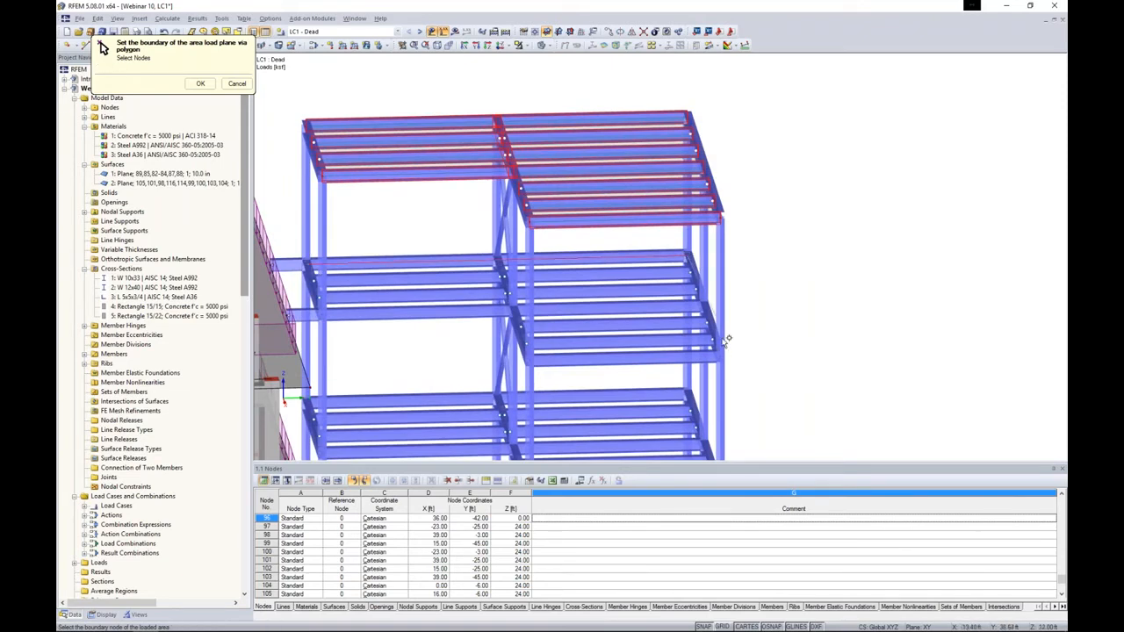
click(720, 357)
click(528, 359)
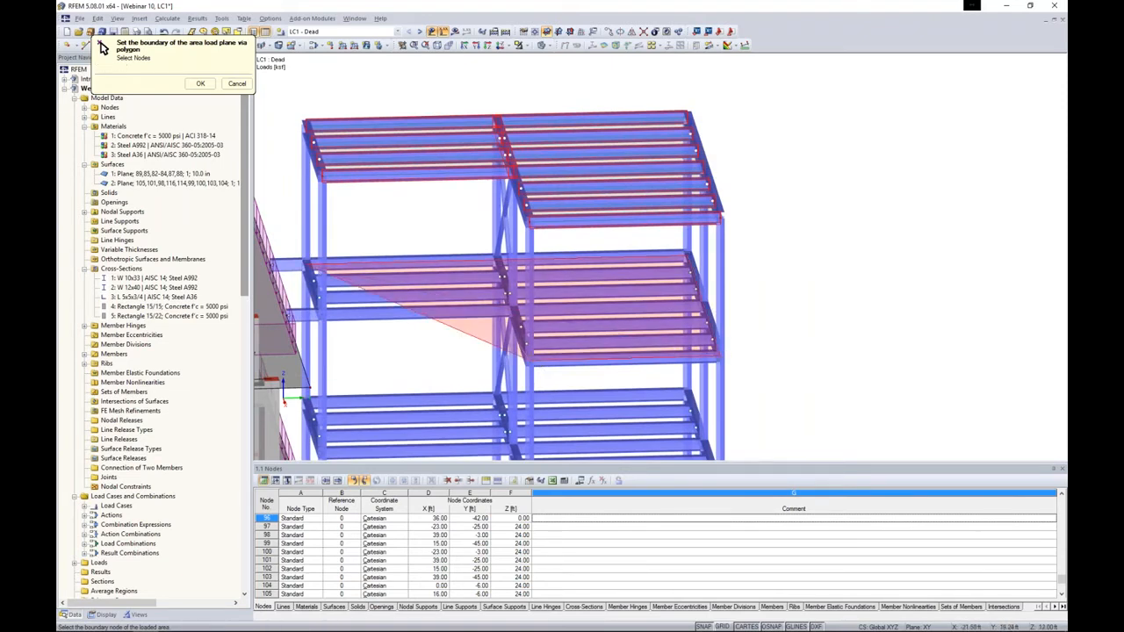
click(513, 309)
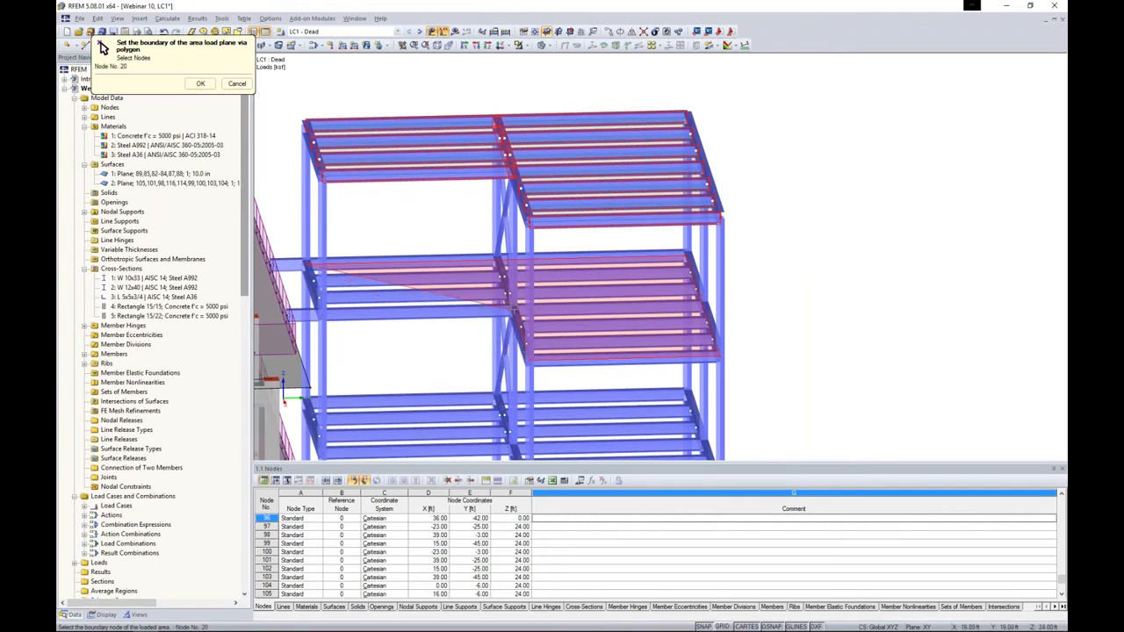
click(317, 315)
click(306, 263)
- Outline the steel frame's lowest floor as a third area load plane and accept the selected boundaries
middle_drag(438, 350, 489, 190)
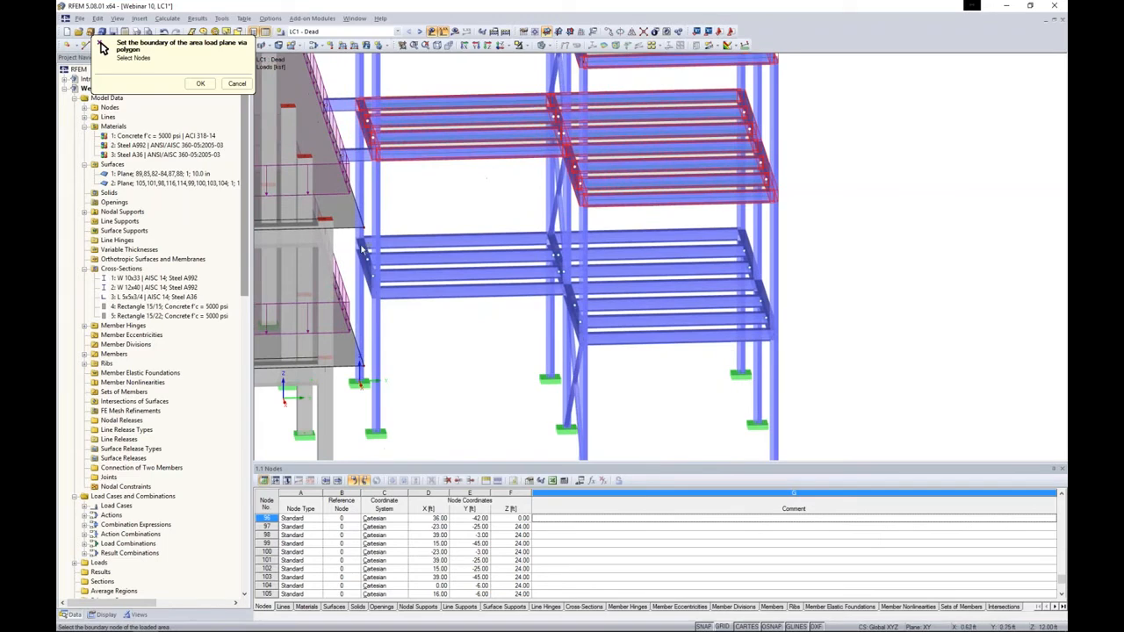
click(745, 234)
click(772, 331)
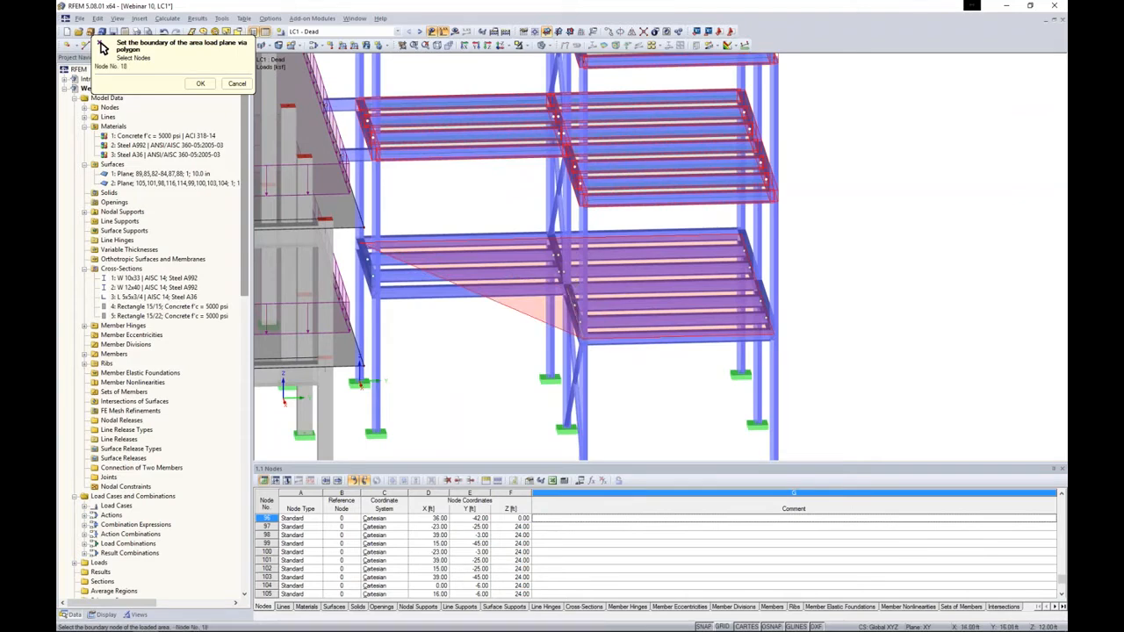
click(569, 288)
click(377, 296)
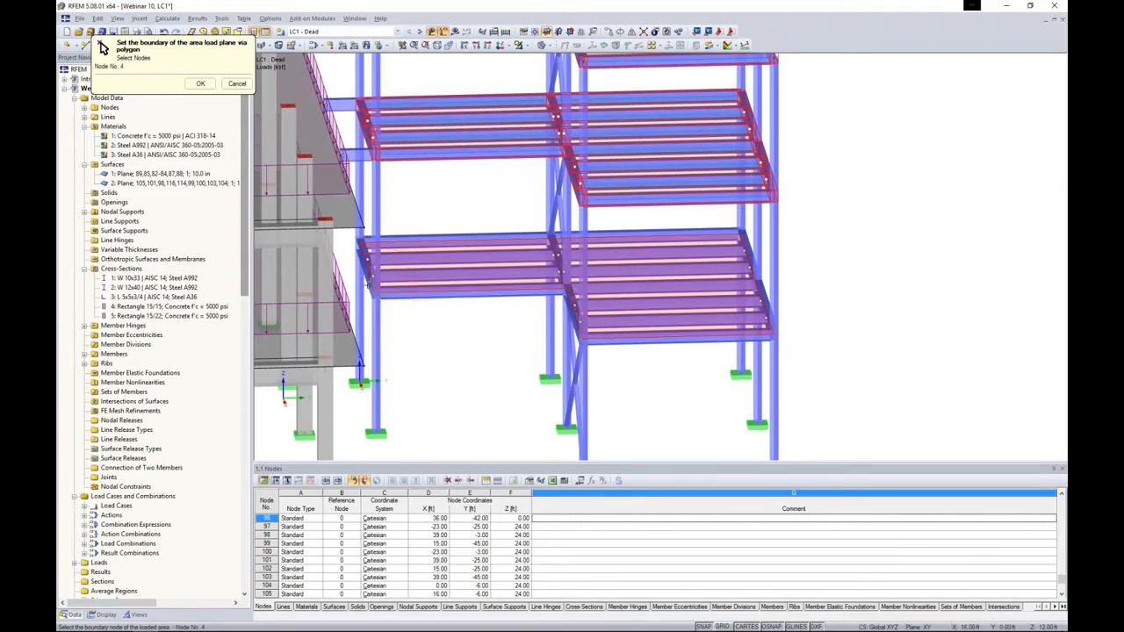
click(358, 242)
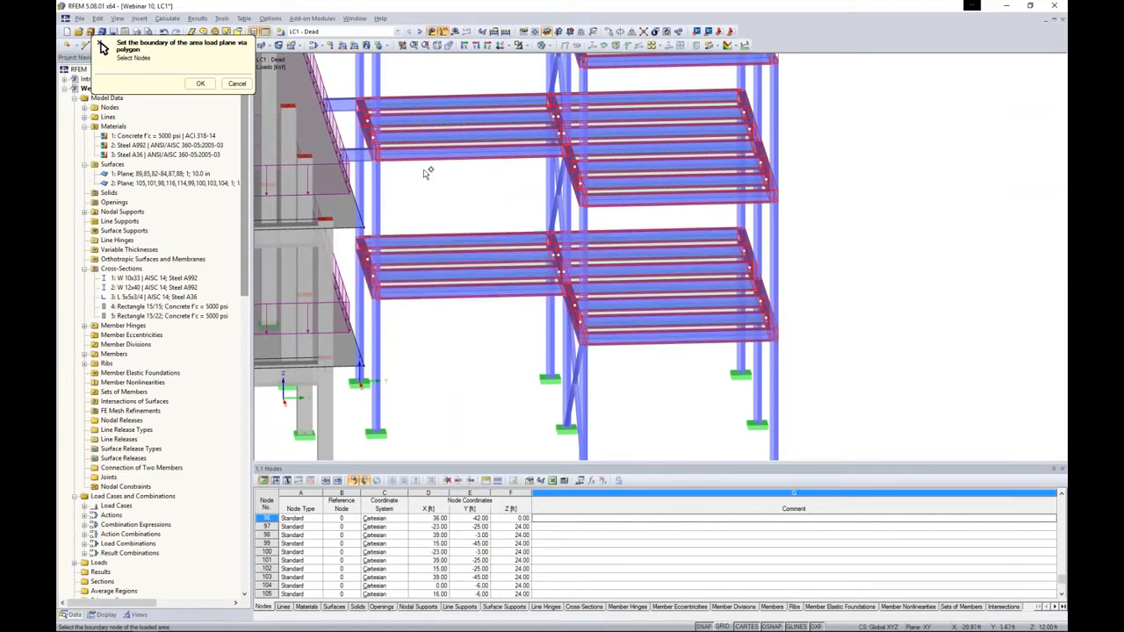
click(200, 84)
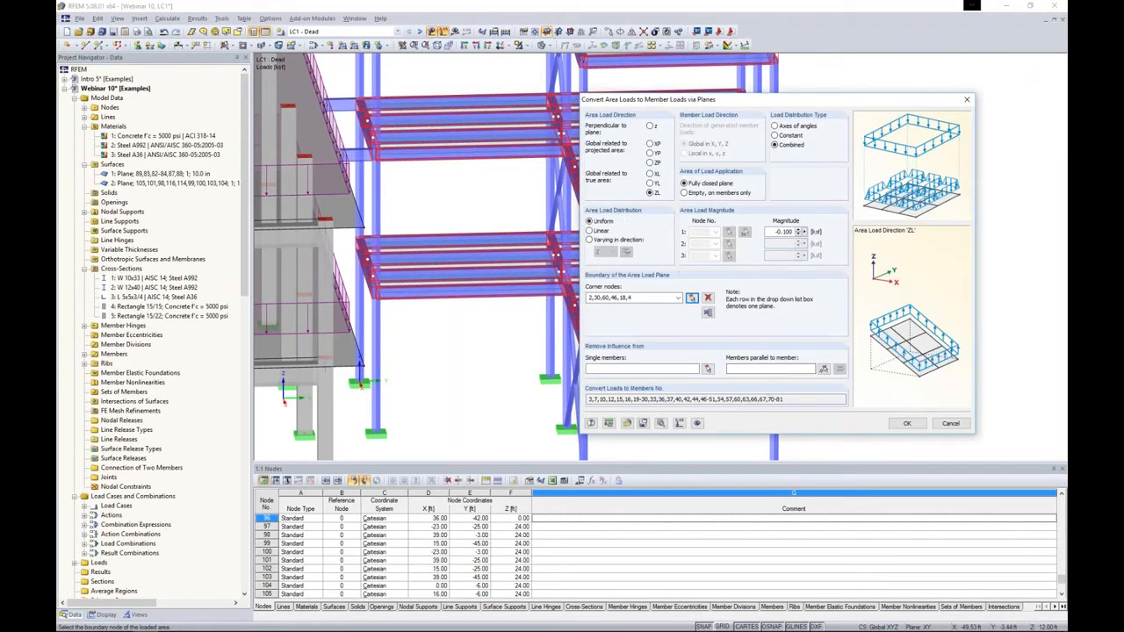
- Remove the load influence from members parallel to girder 54 and generate the dead member loads
click(763, 368)
click(823, 369)
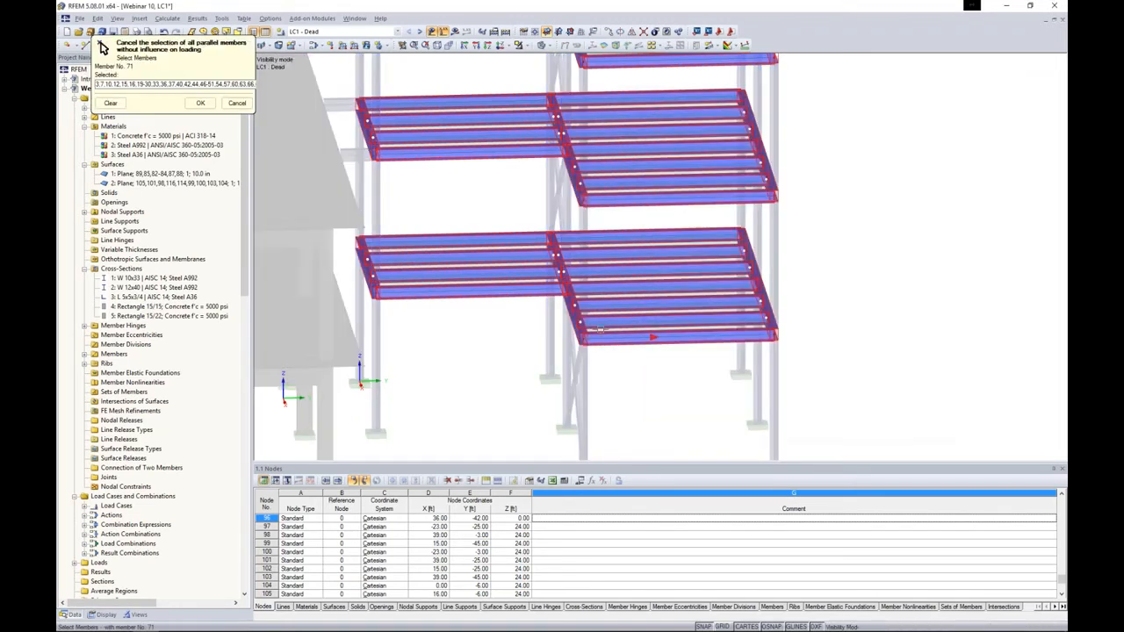
click(581, 324)
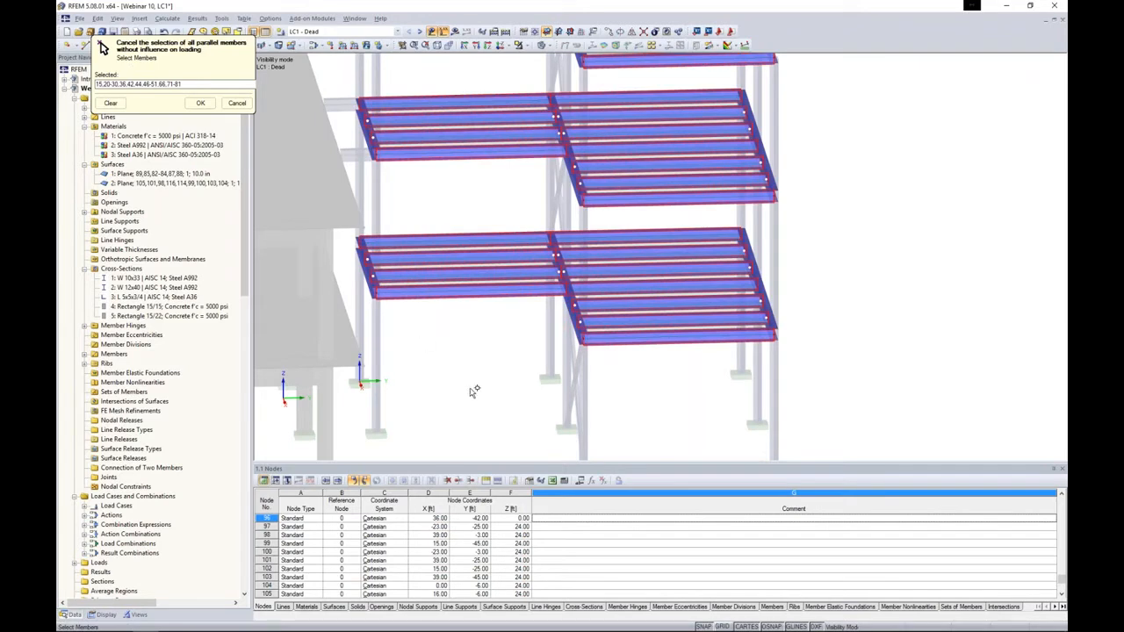
click(200, 102)
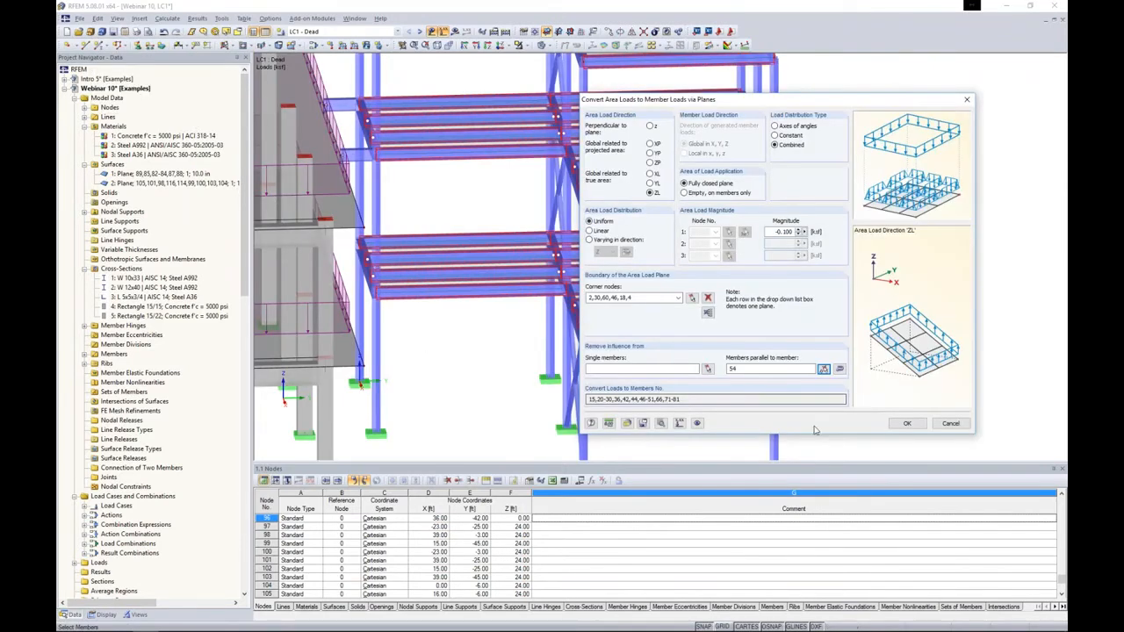
click(907, 423)
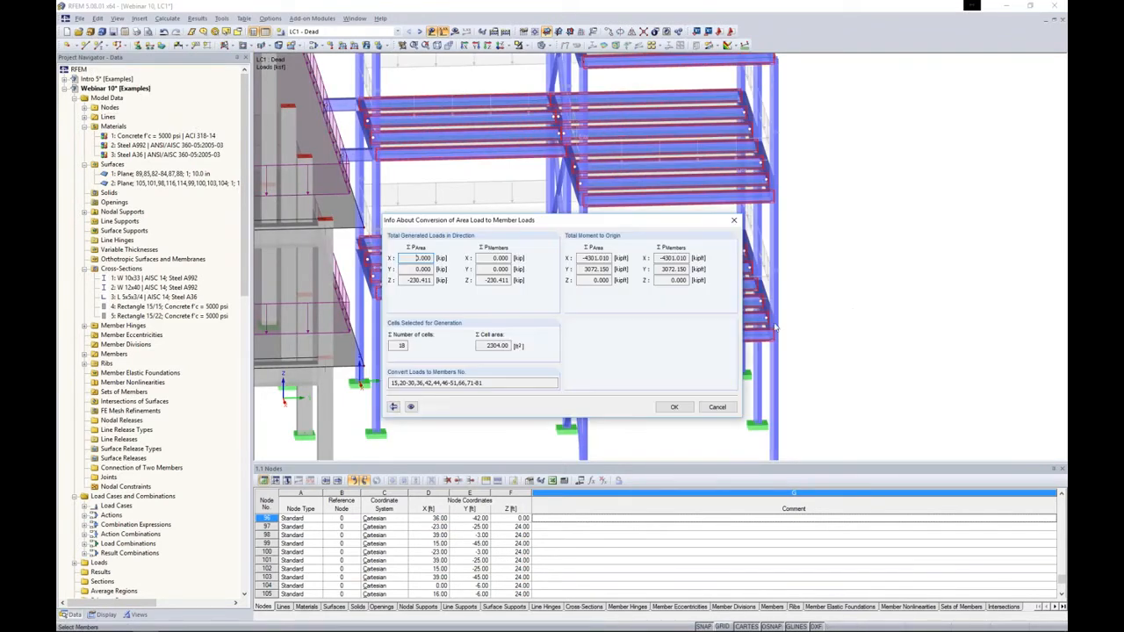
click(674, 407)
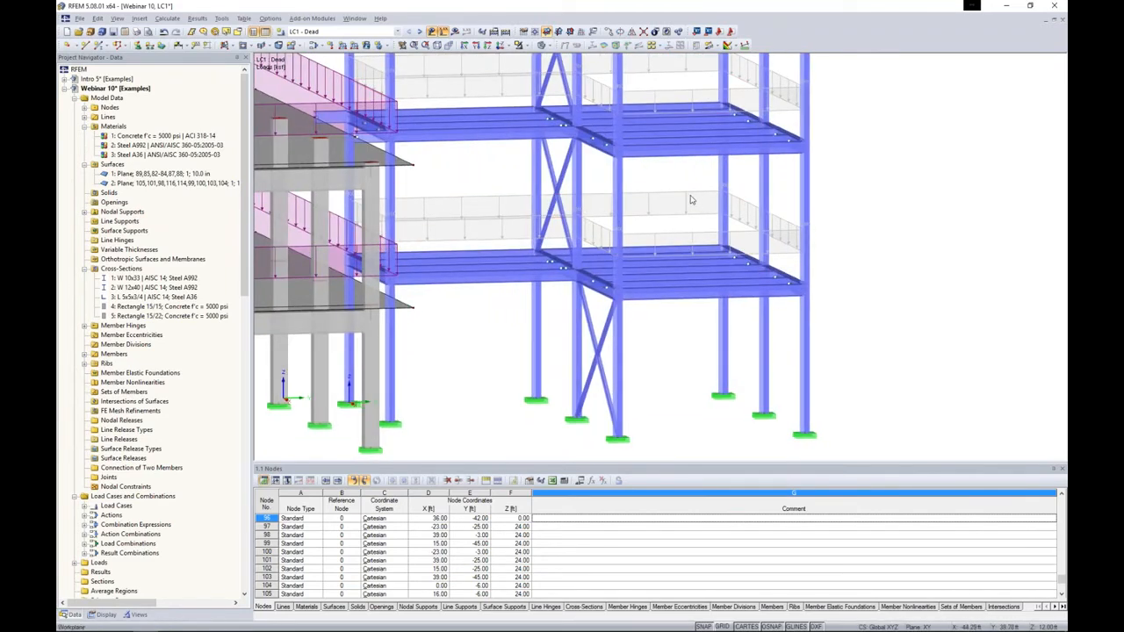
- Display the generated dead load as separate member loads and examine its distribution over the steel frame's beams
scroll(692, 200, down, 7)
middle_drag(720, 140, 687, 180)
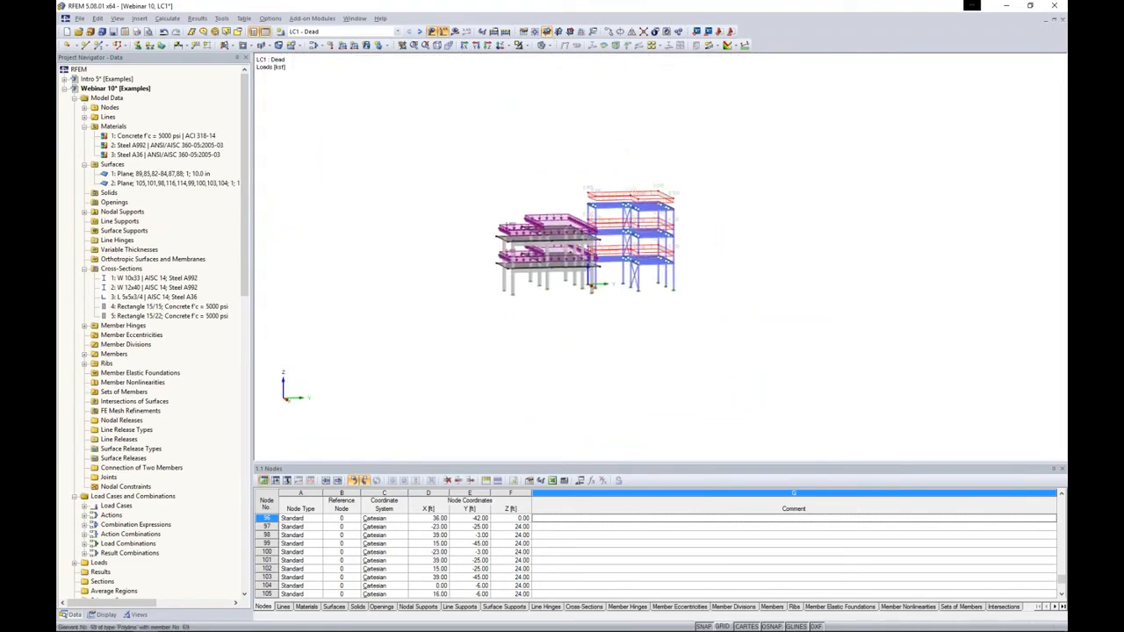
scroll(687, 180, up, 3)
scroll(663, 189, up, 4)
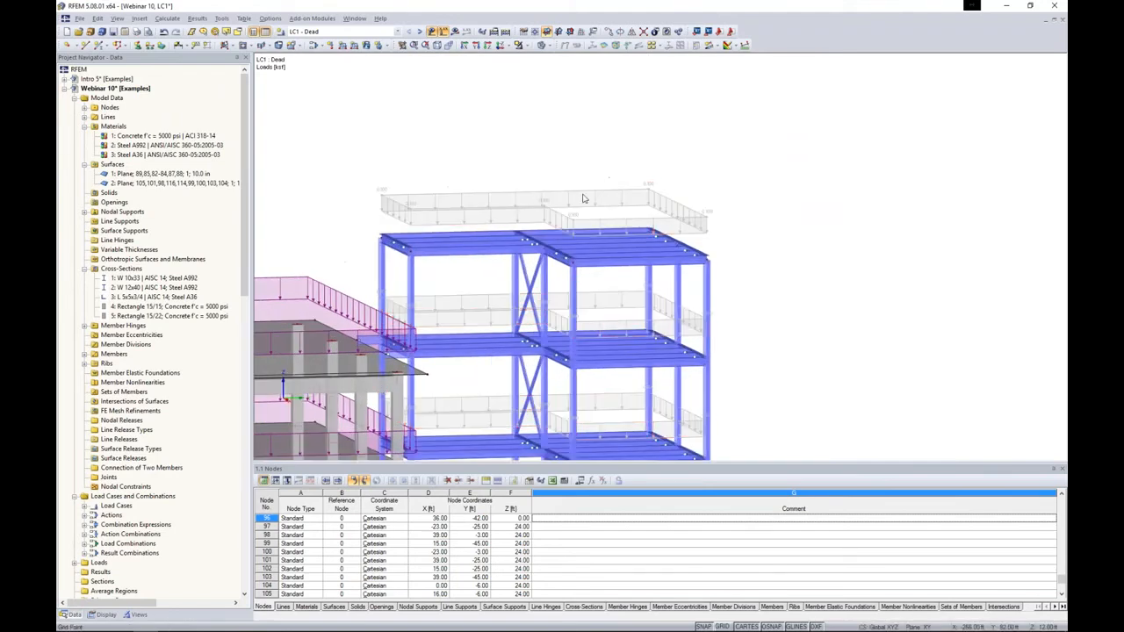
right_click(569, 201)
click(587, 229)
ctrl+middle_drag(782, 264, 862, 336)
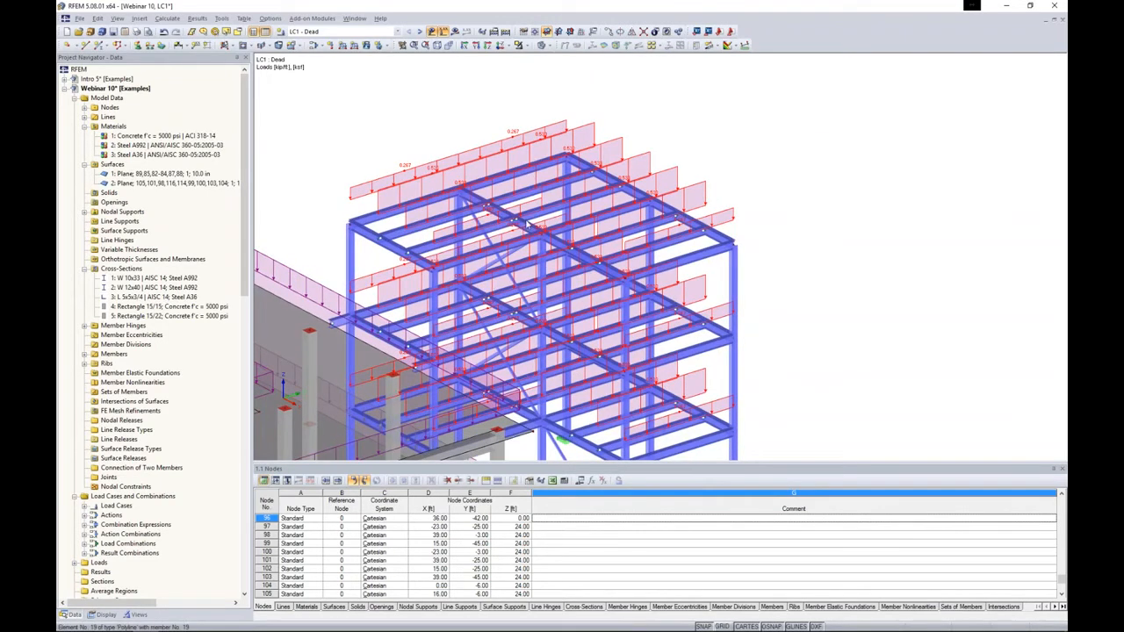
scroll(600, 242, up, 3)
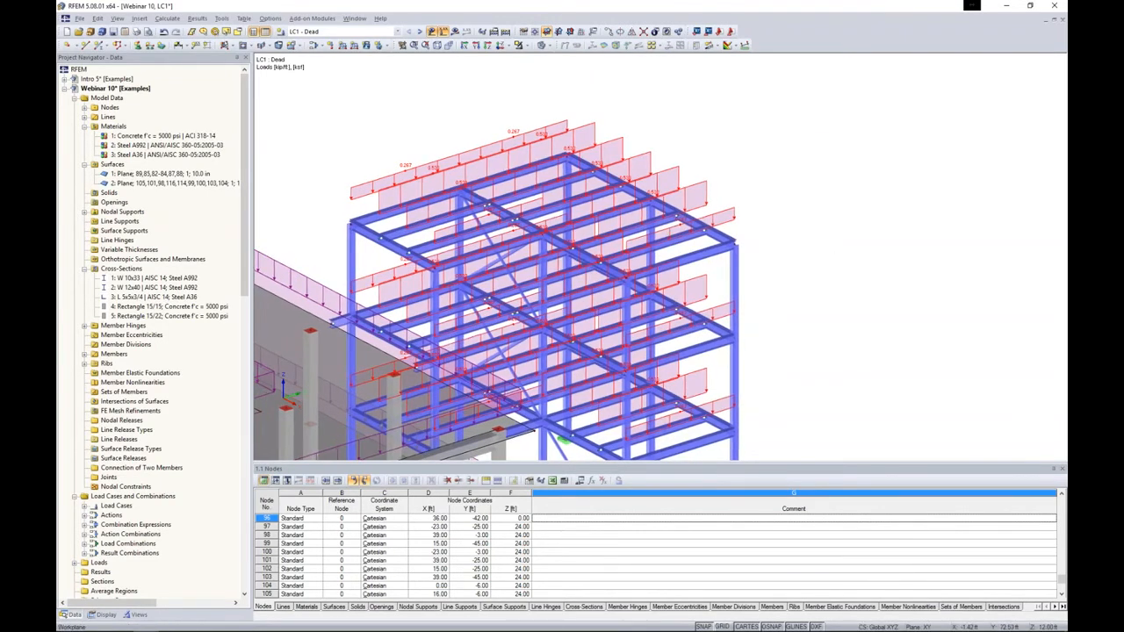
scroll(686, 198, up, 6)
scroll(705, 211, down, 8)
scroll(705, 212, down, 2)
ctrl+middle_drag(705, 213, 790, 254)
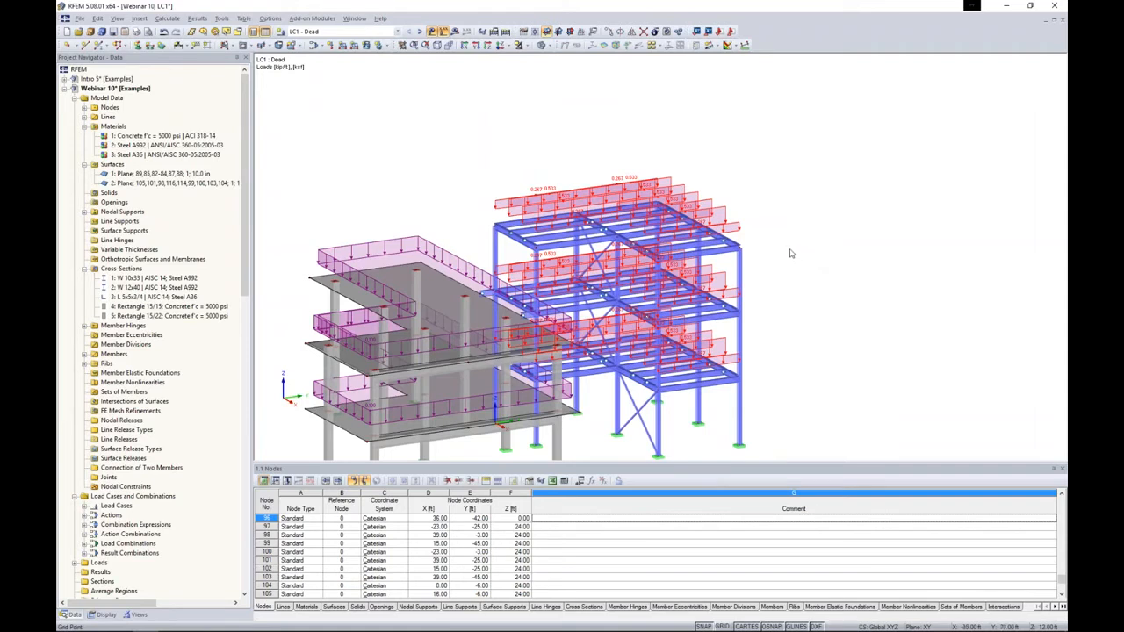
- Make LC2 - Live current and apply a uniform surface force of -0.05 ksf in global ZL to both concrete slabs
click(307, 32)
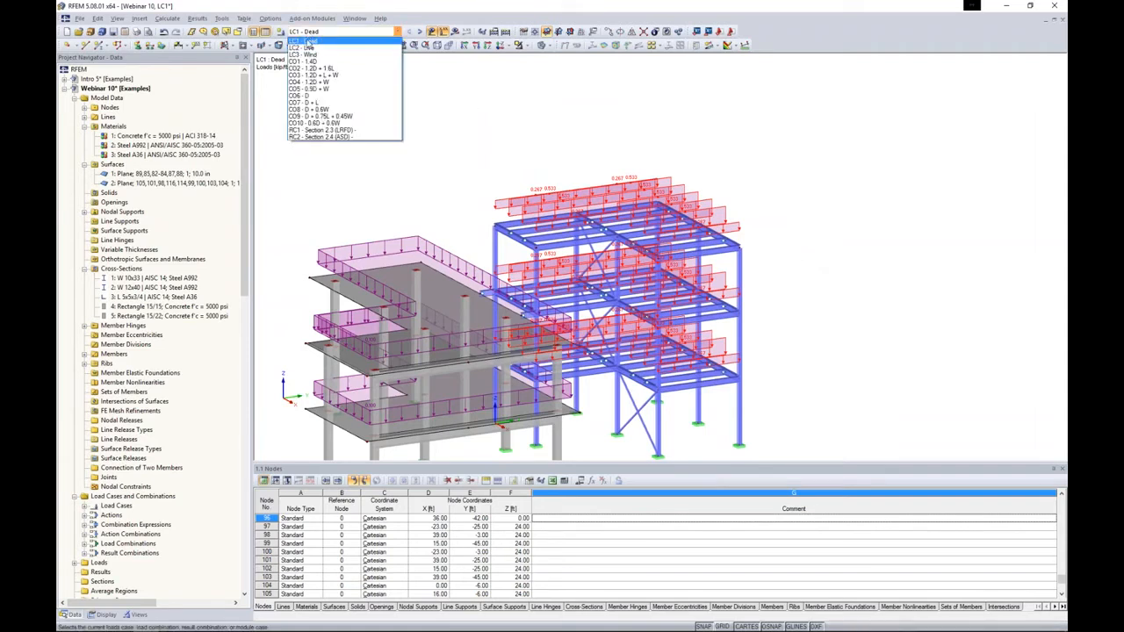
click(309, 50)
click(366, 44)
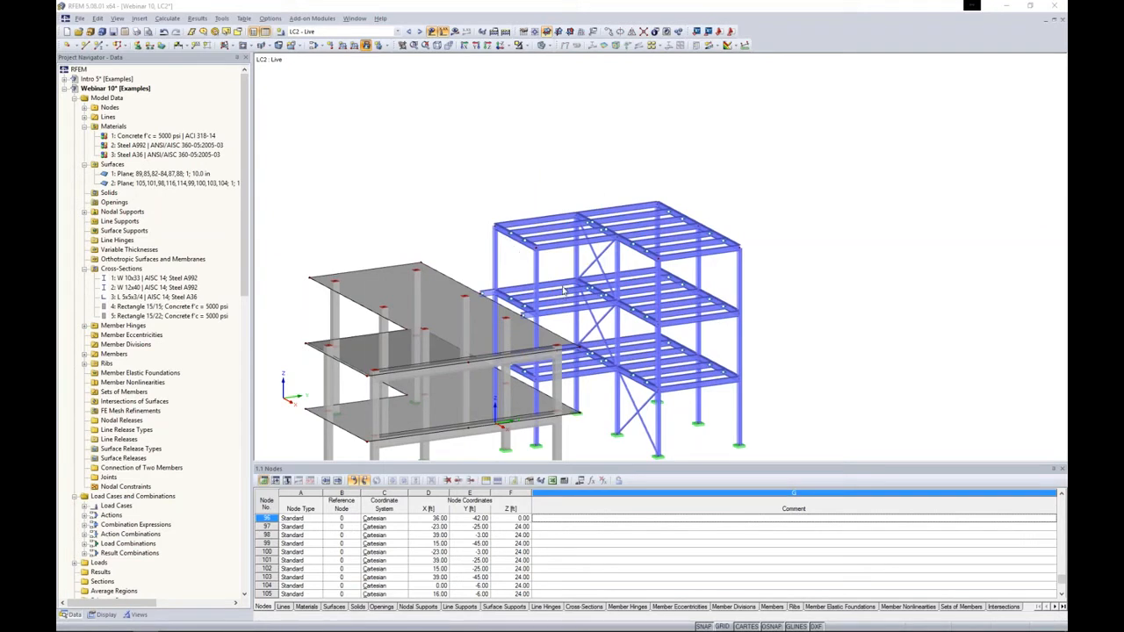
text(-0.05)
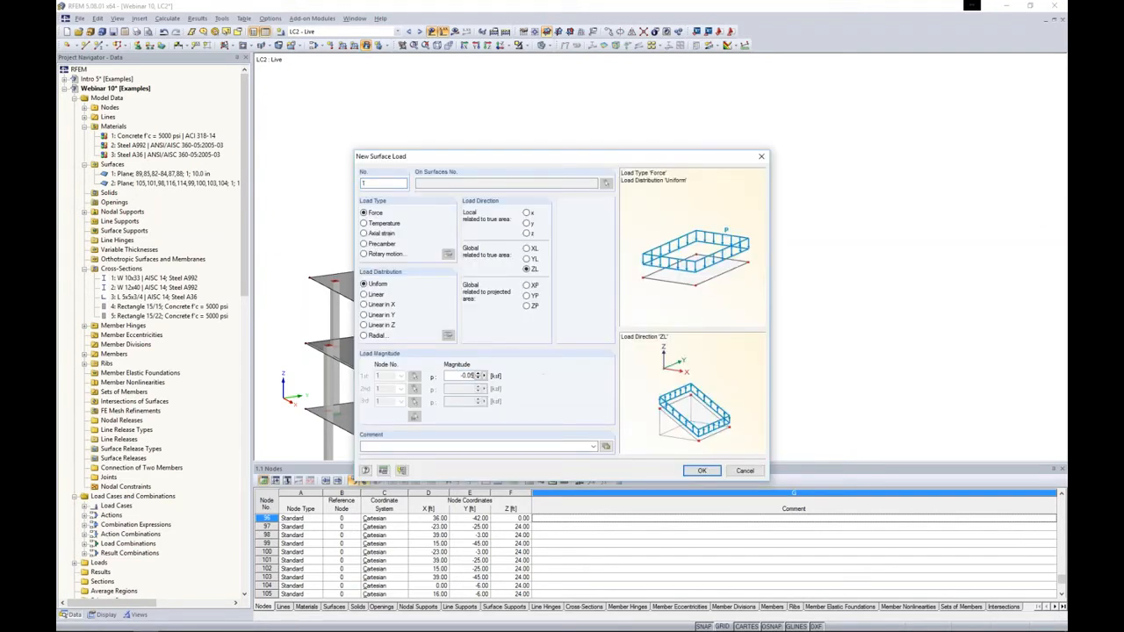
click(702, 471)
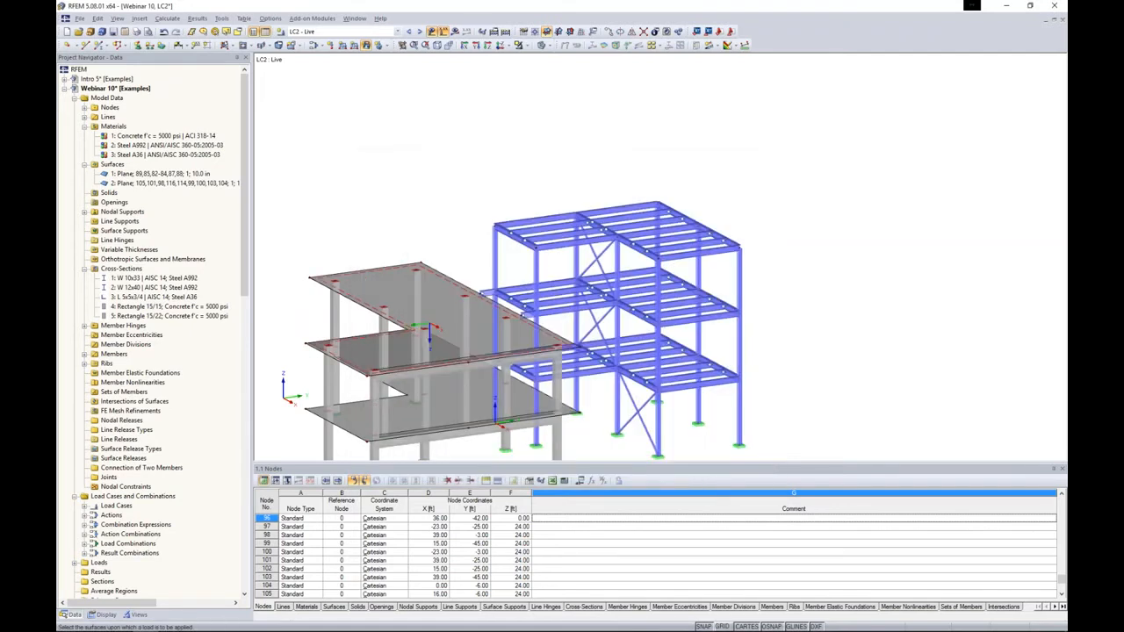
- Generate live member loads on the steel frame from area loads on the same three planes, with a magnitude of -0.050 ksf
click(221, 18)
mouse_move(255, 230)
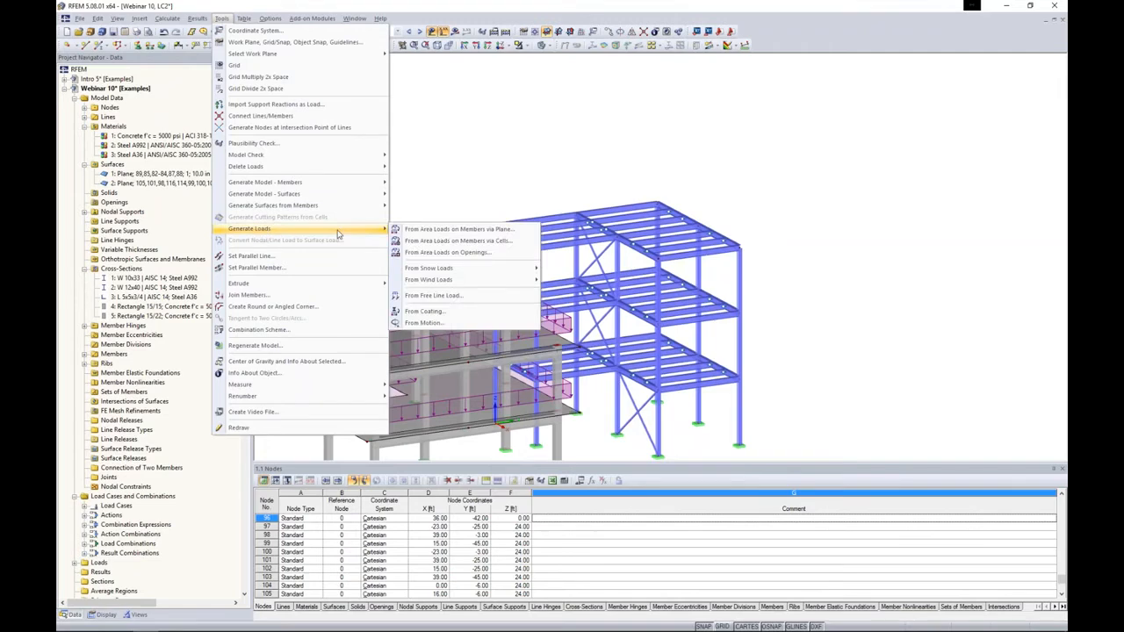
click(420, 233)
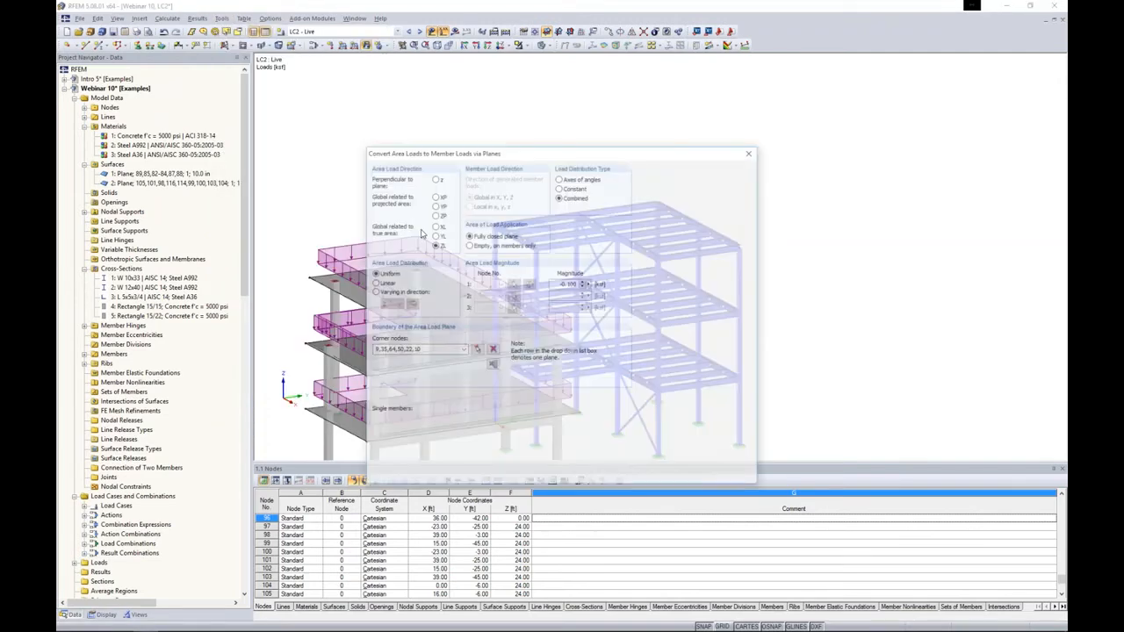
drag(471, 161, 309, 51)
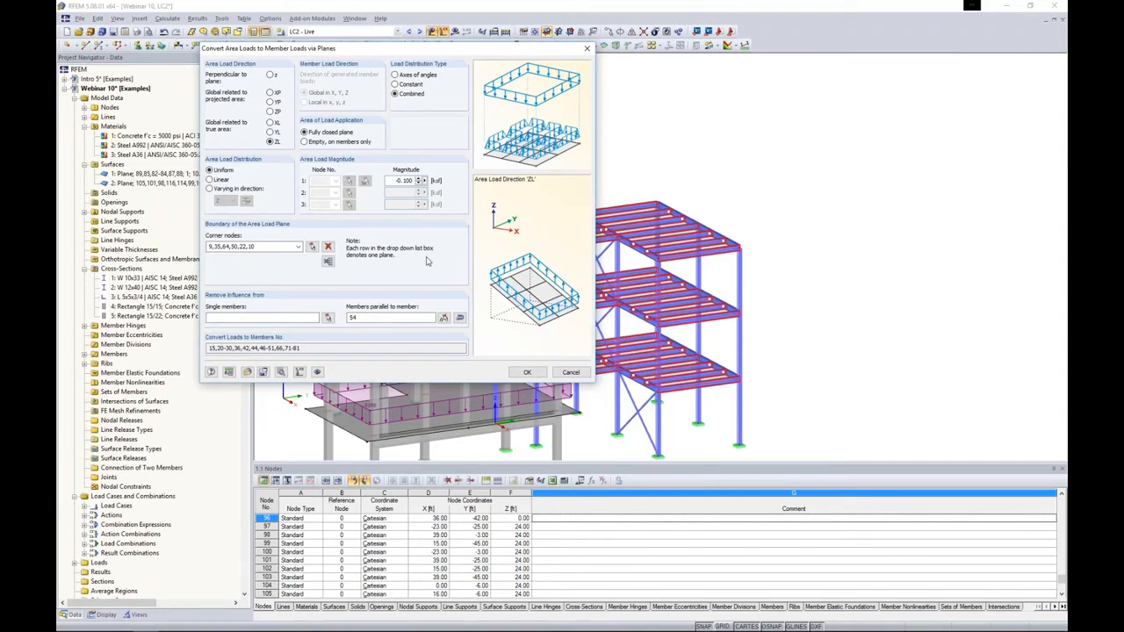
drag(395, 180, 467, 177)
key(Delete)
click(527, 371)
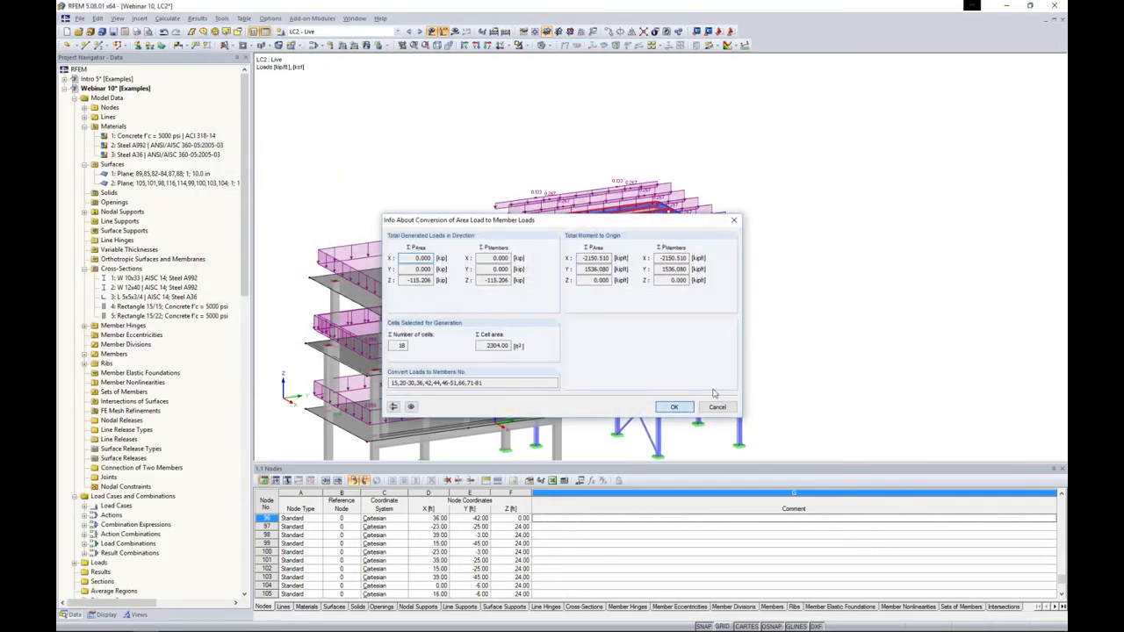
click(674, 406)
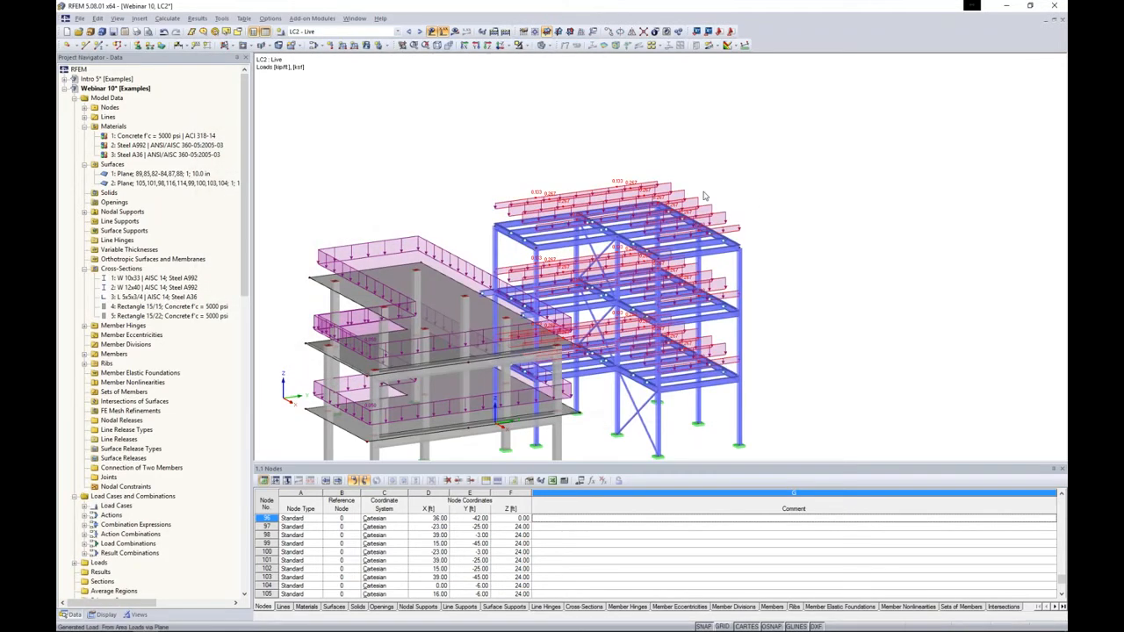
- Switch the generated live load on the steel frame from separate member loads to the area load display
right_click(629, 193)
click(676, 204)
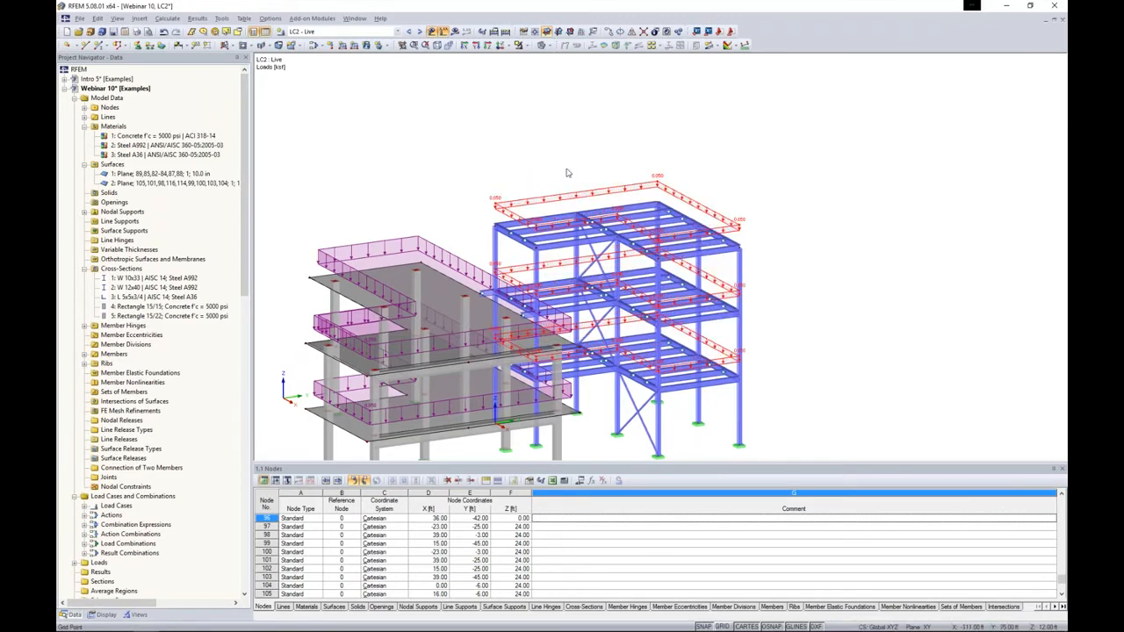
ctrl+middle_drag(811, 270, 861, 237)
- Make LC3 - Wind the current load case
click(430, 31)
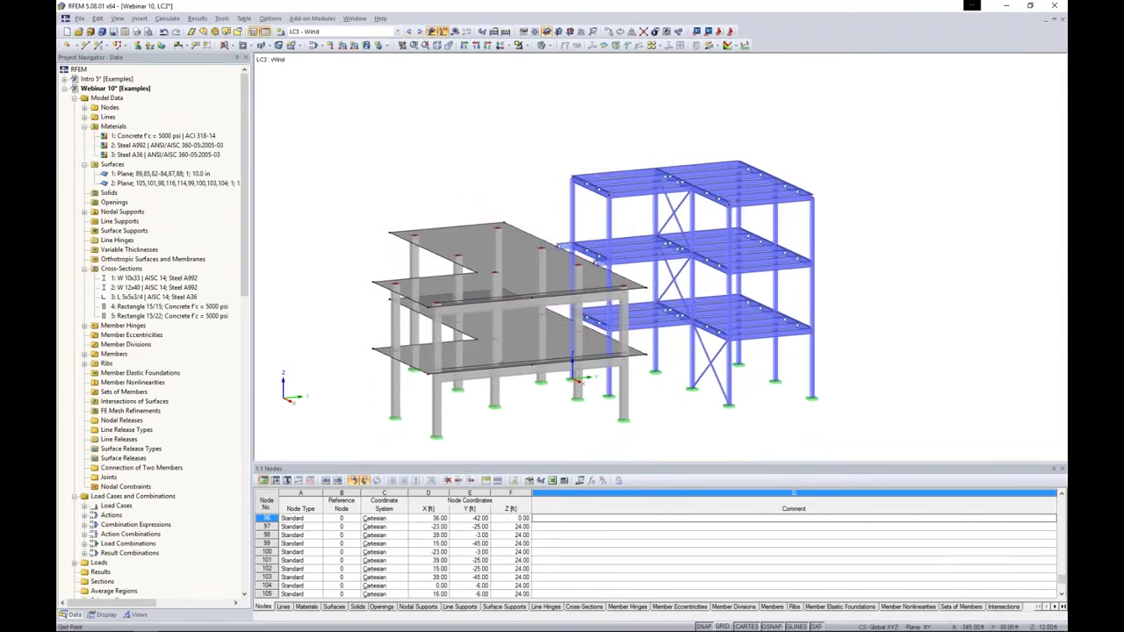
ctrl+middle_drag(514, 153, 491, 143)
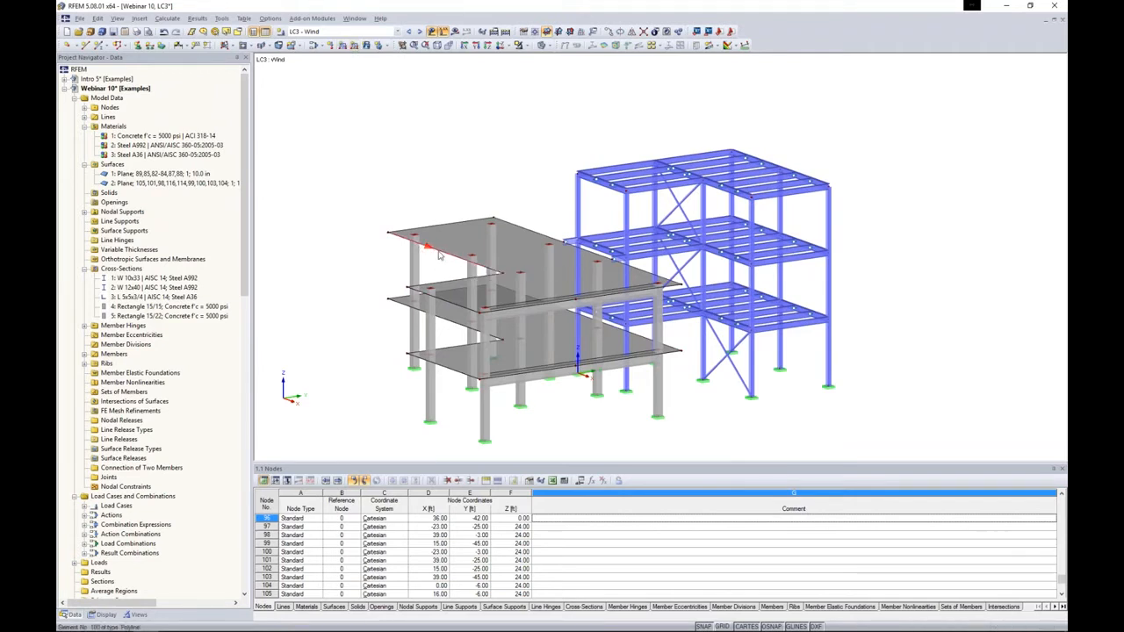
- Apply a uniform line load of 0.3 kip/ft in global YL to the four windward slab edges across both concrete floors
click(356, 45)
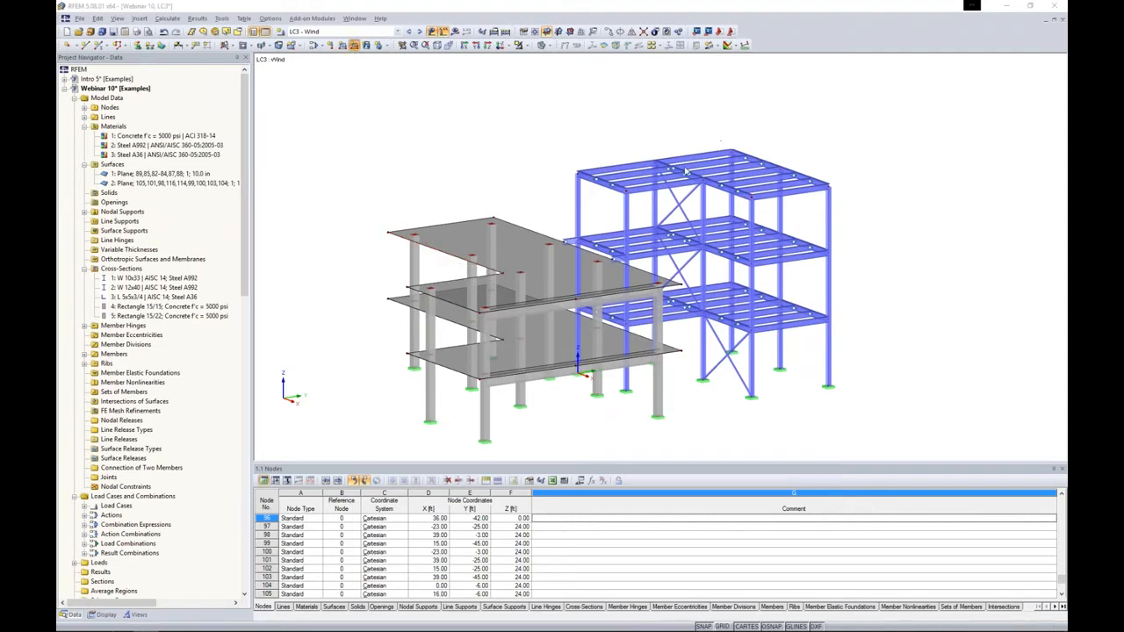
drag(637, 151, 673, 85)
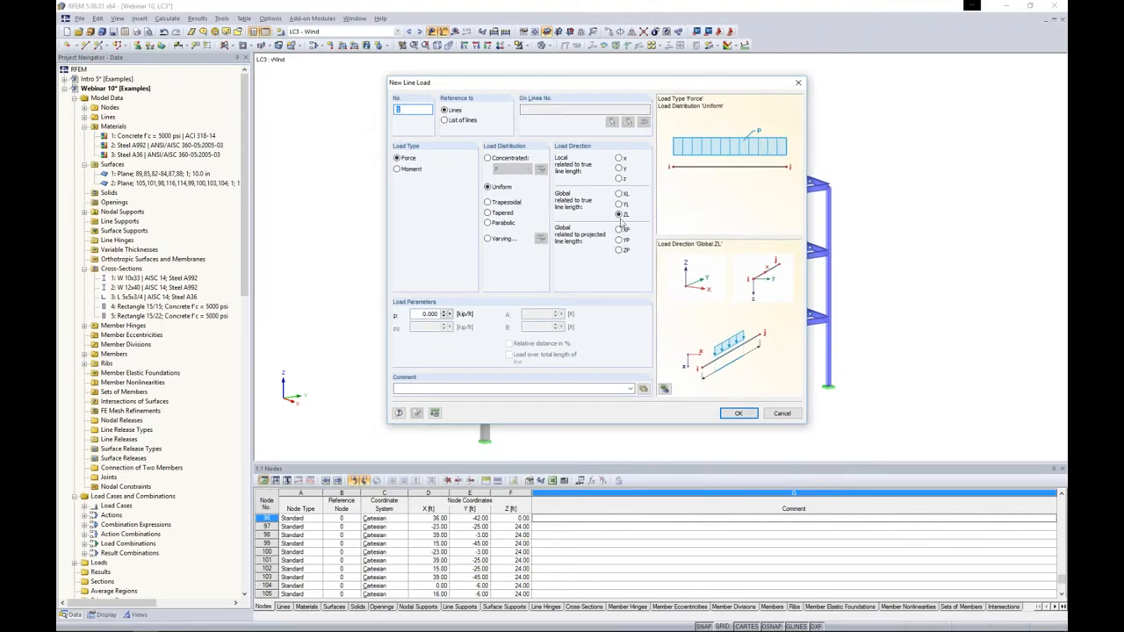
click(619, 204)
drag(420, 314, 503, 314)
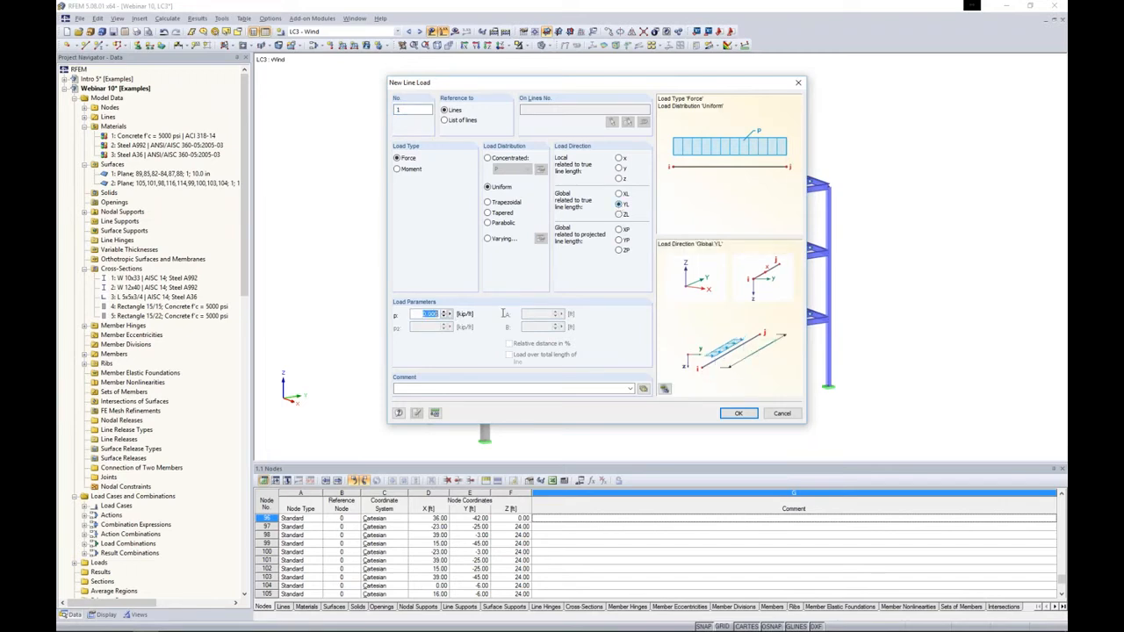
text(0)
click(739, 413)
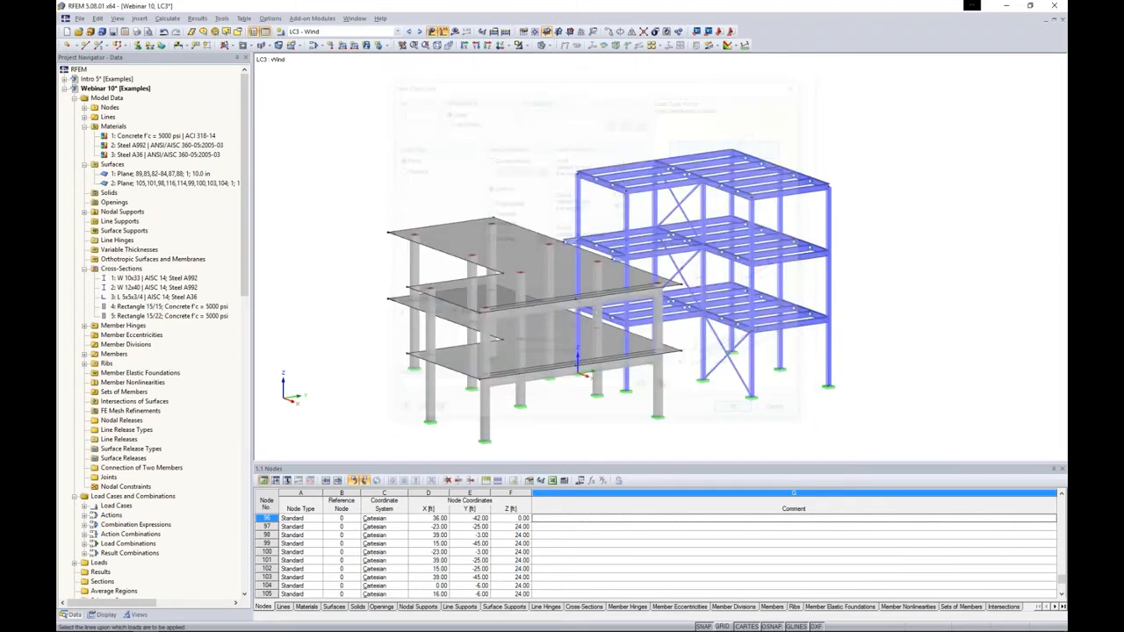
click(458, 263)
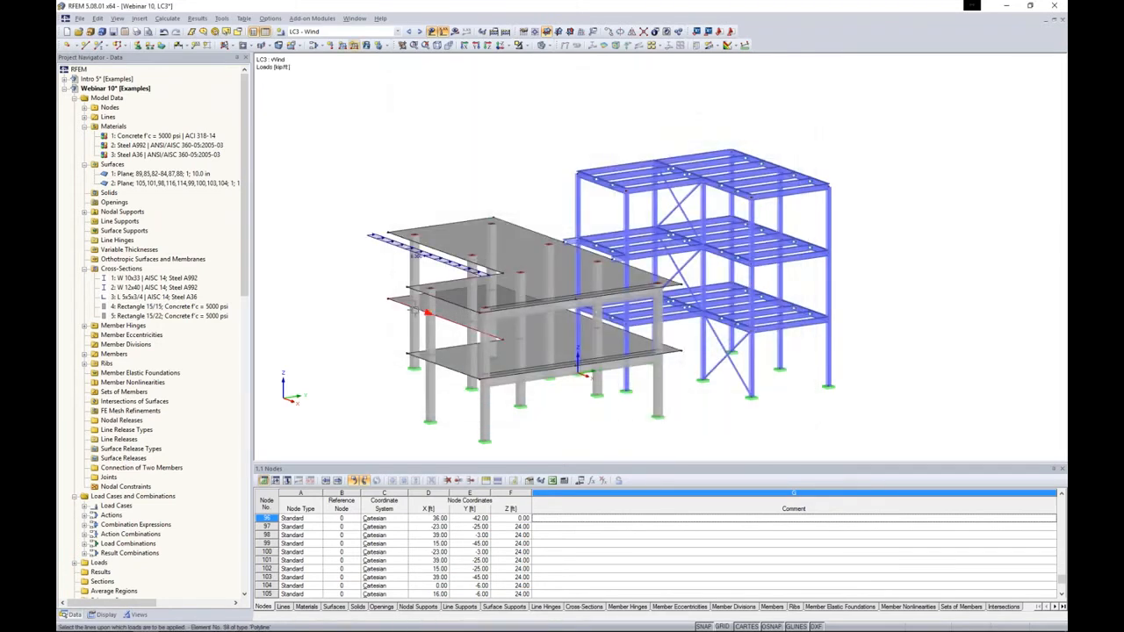
click(415, 311)
click(429, 295)
click(428, 362)
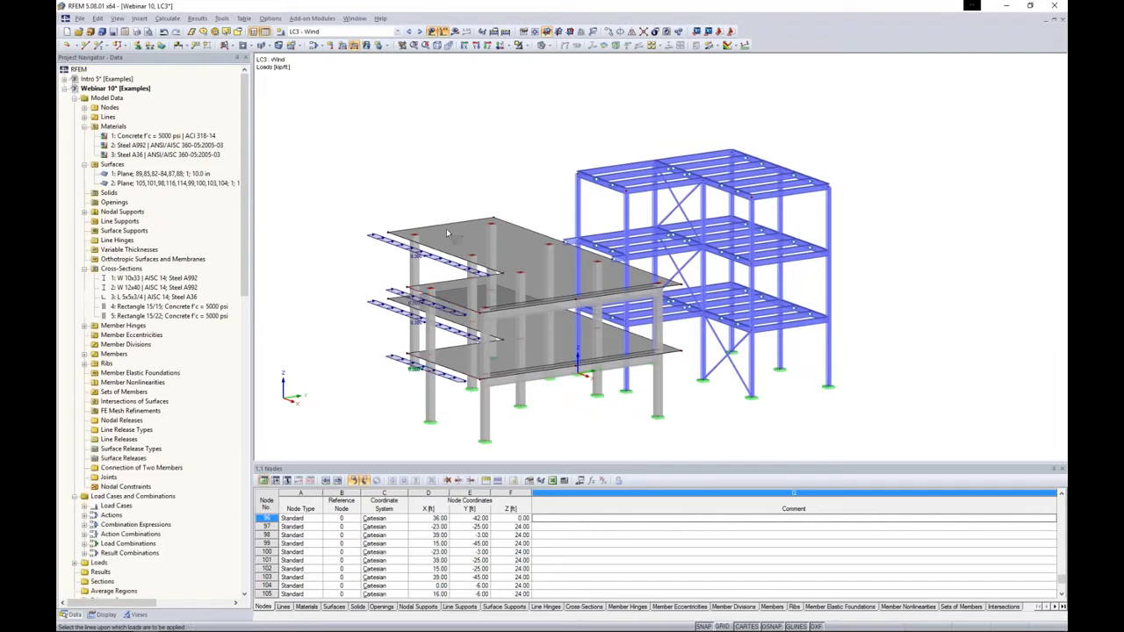
ctrl+middle_drag(447, 233, 414, 178)
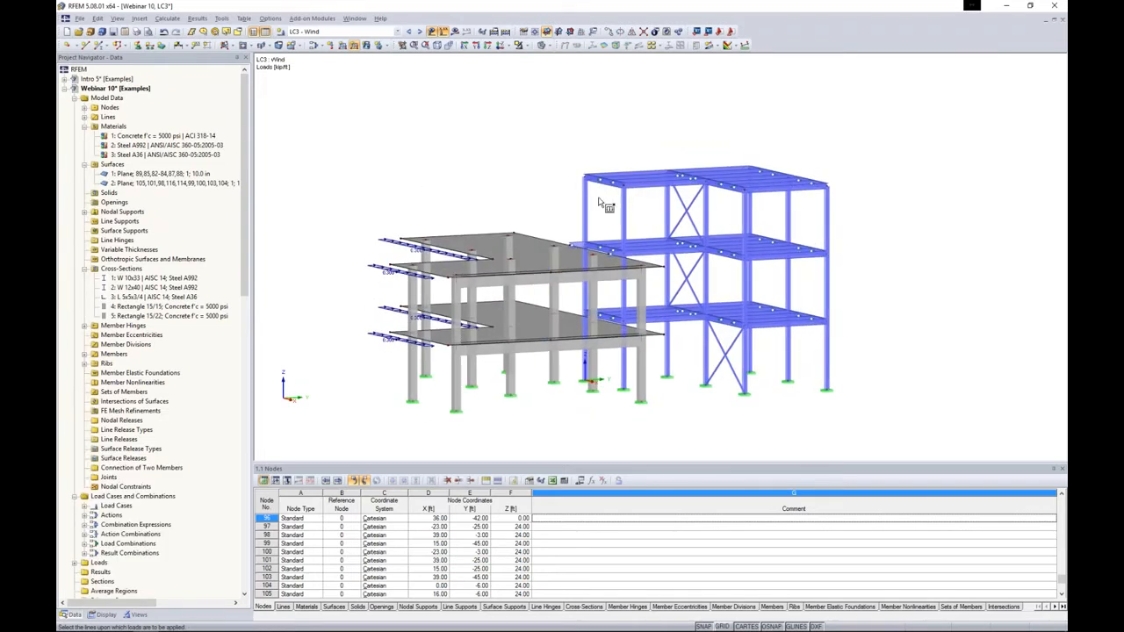
key(Escape)
- Apply a uniform member load of 0.3 kip/ft in global YL to the windward roof edge beam of the steel frame
click(342, 45)
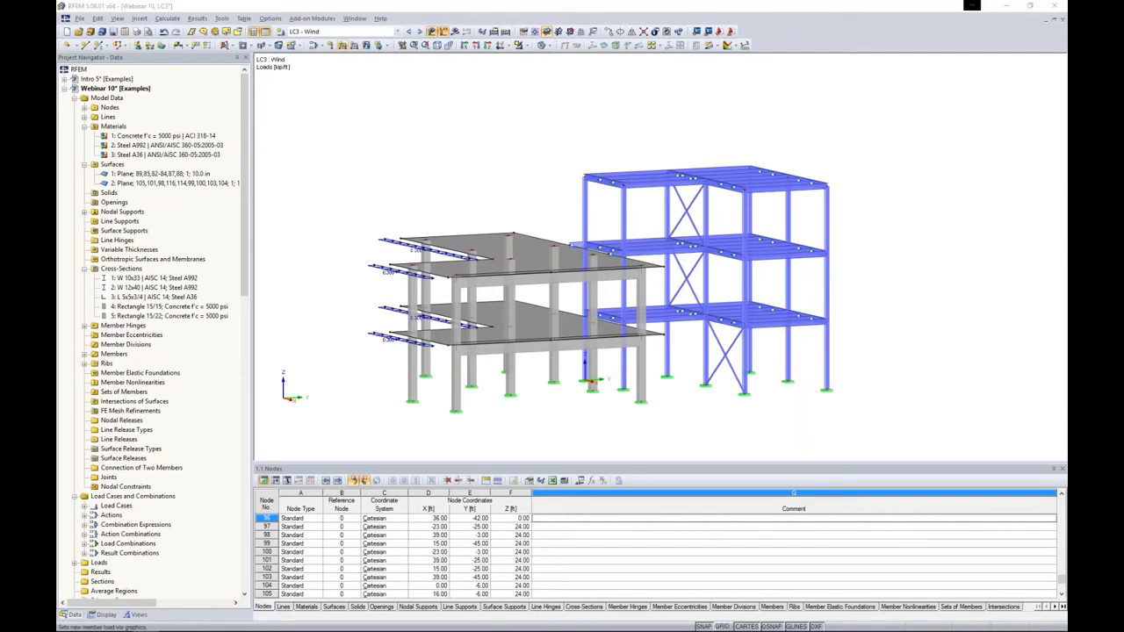
drag(502, 151, 520, 92)
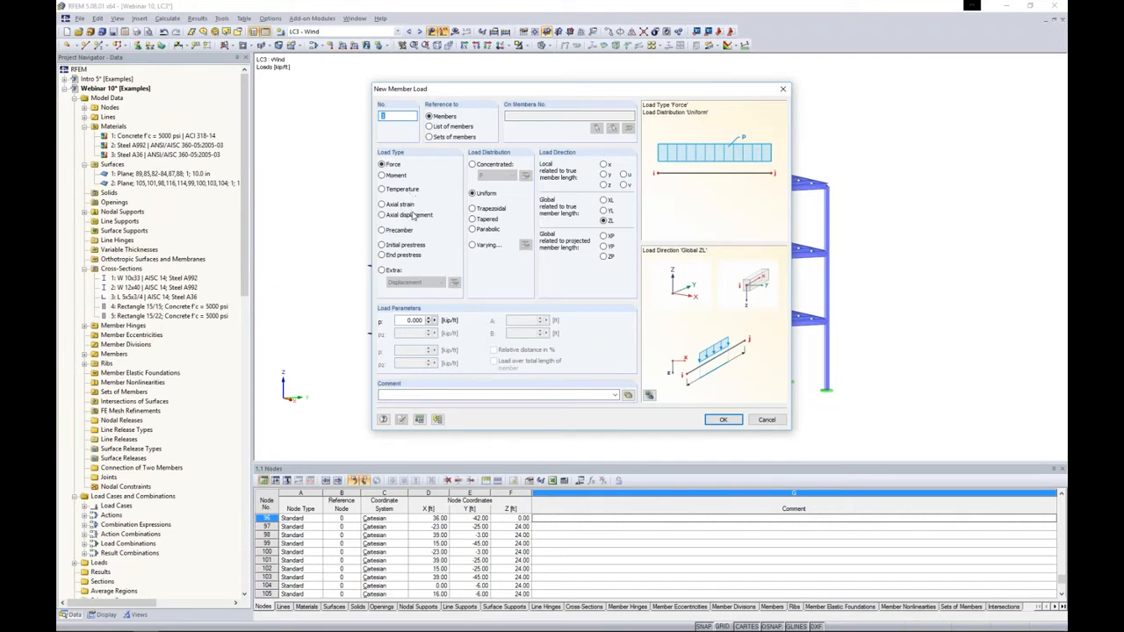
click(605, 211)
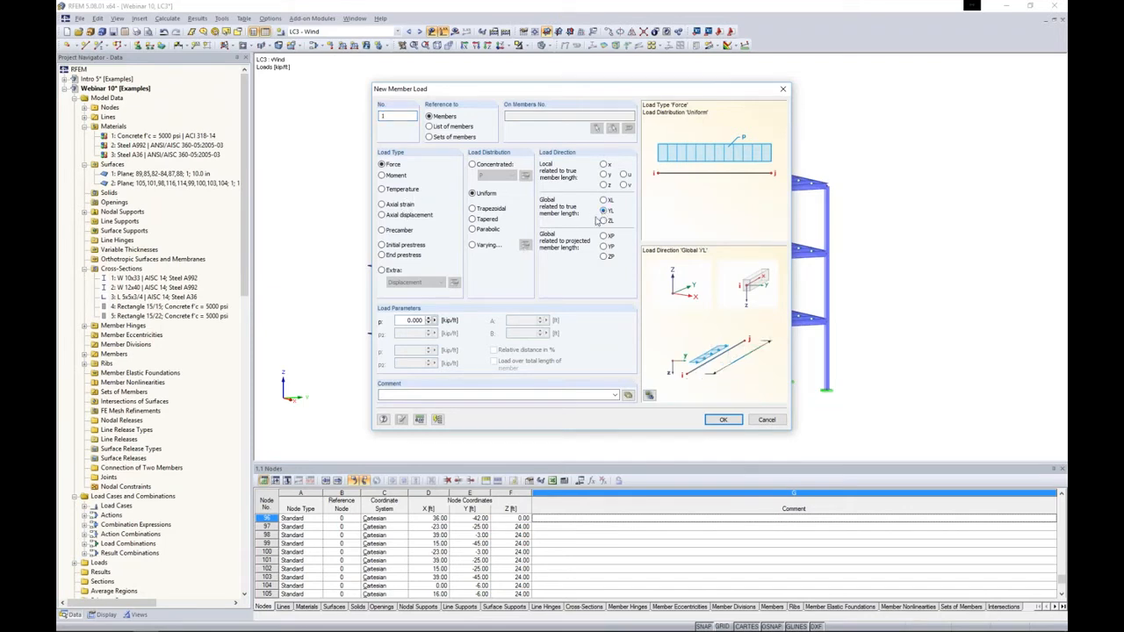
double_click(413, 320)
text(0)
click(722, 419)
click(577, 127)
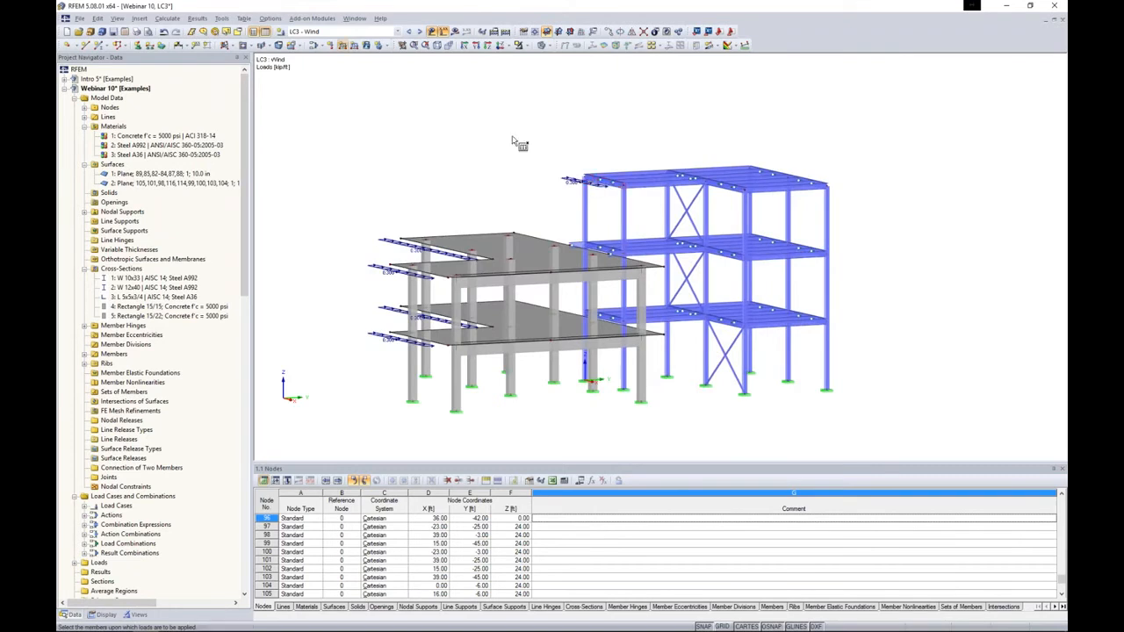
ctrl+middle_drag(516, 143, 481, 179)
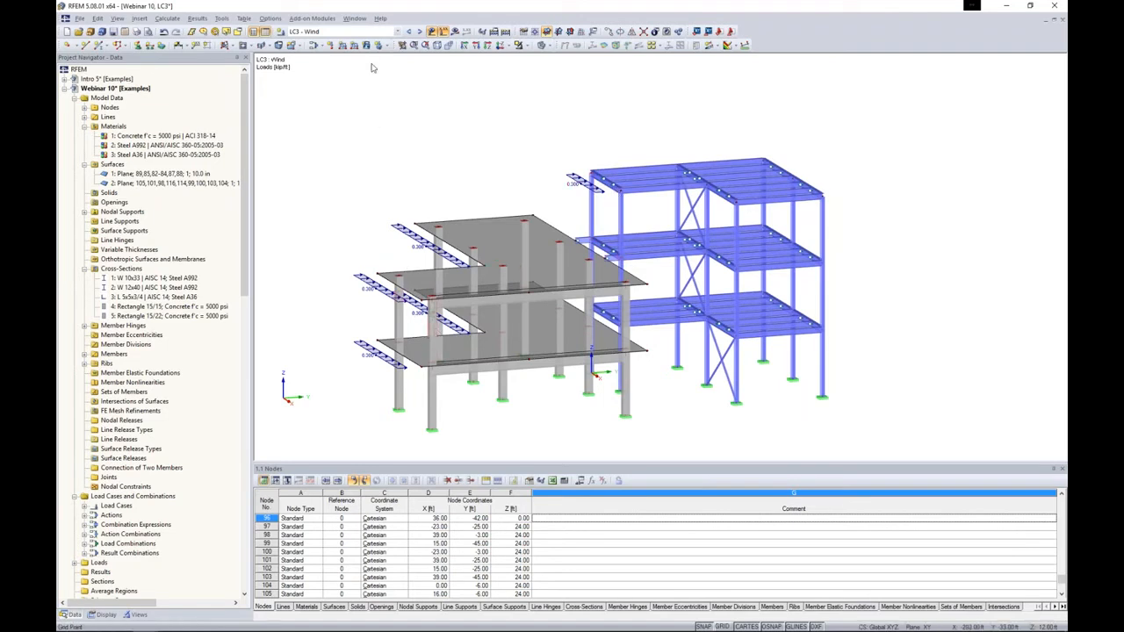
- Start a new member load and examine its trapezoidal, tapered, parabolic and varying distributions, including the varying load's settings
click(342, 45)
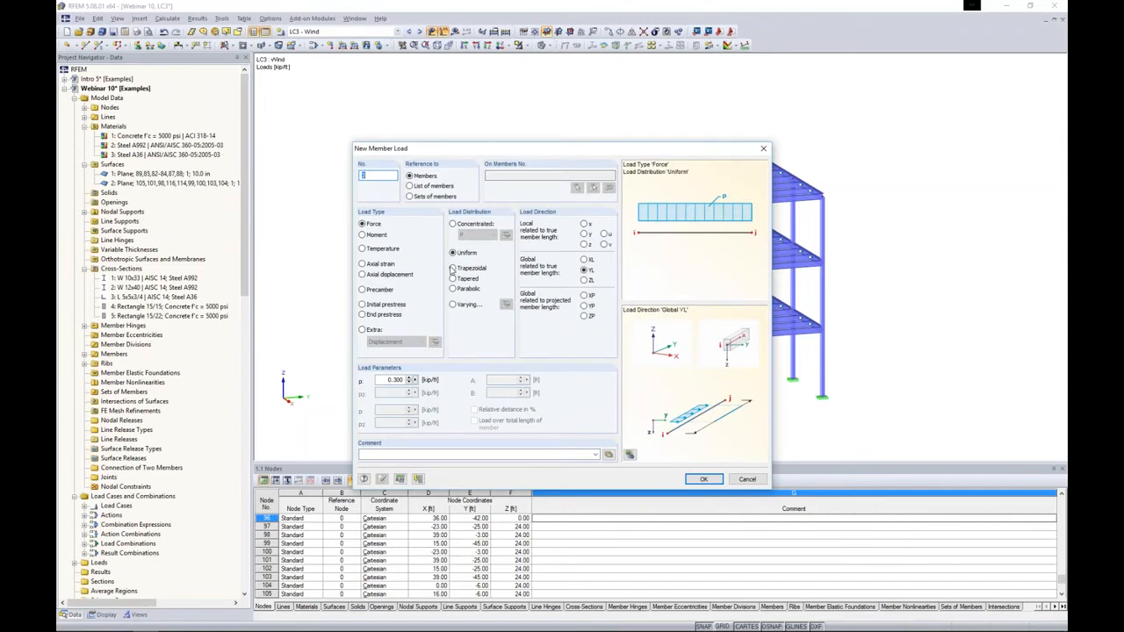
click(453, 269)
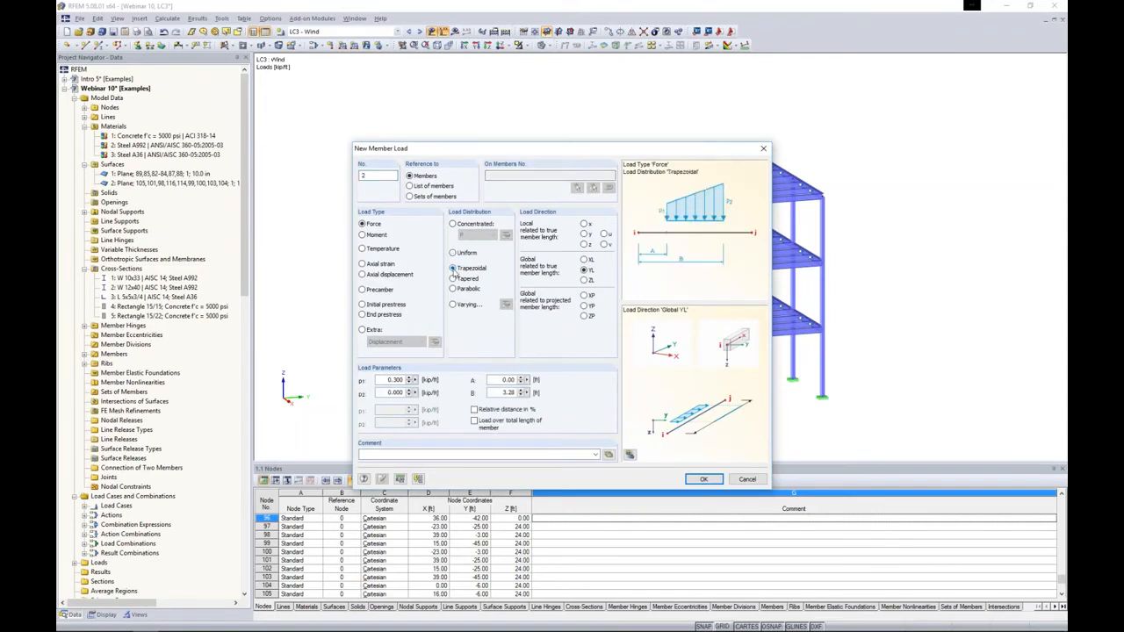
click(454, 279)
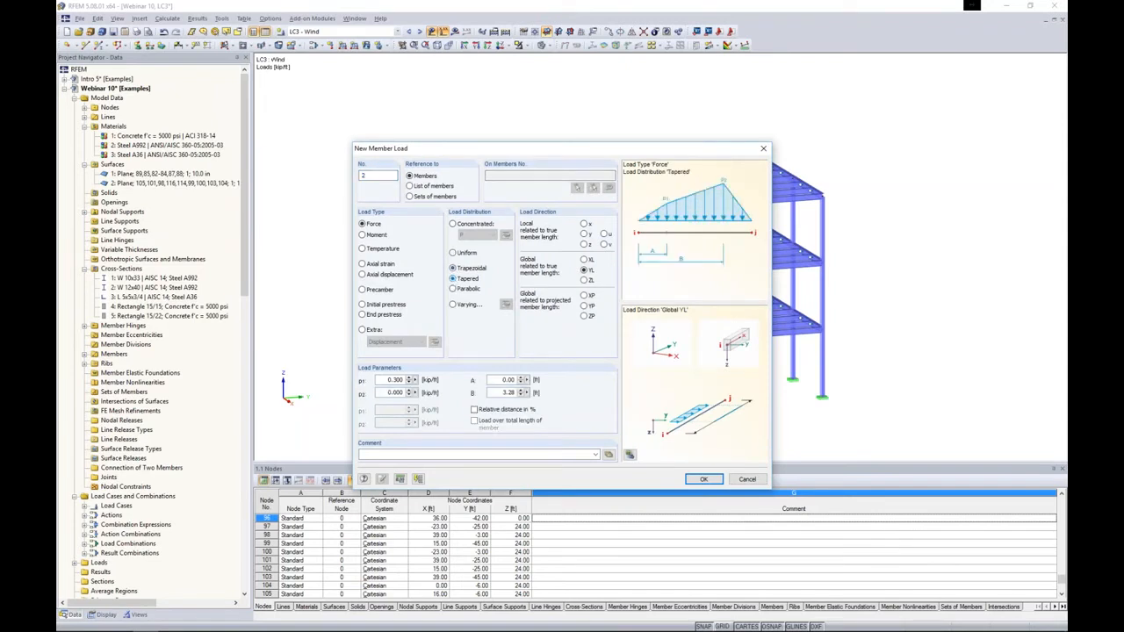
click(454, 290)
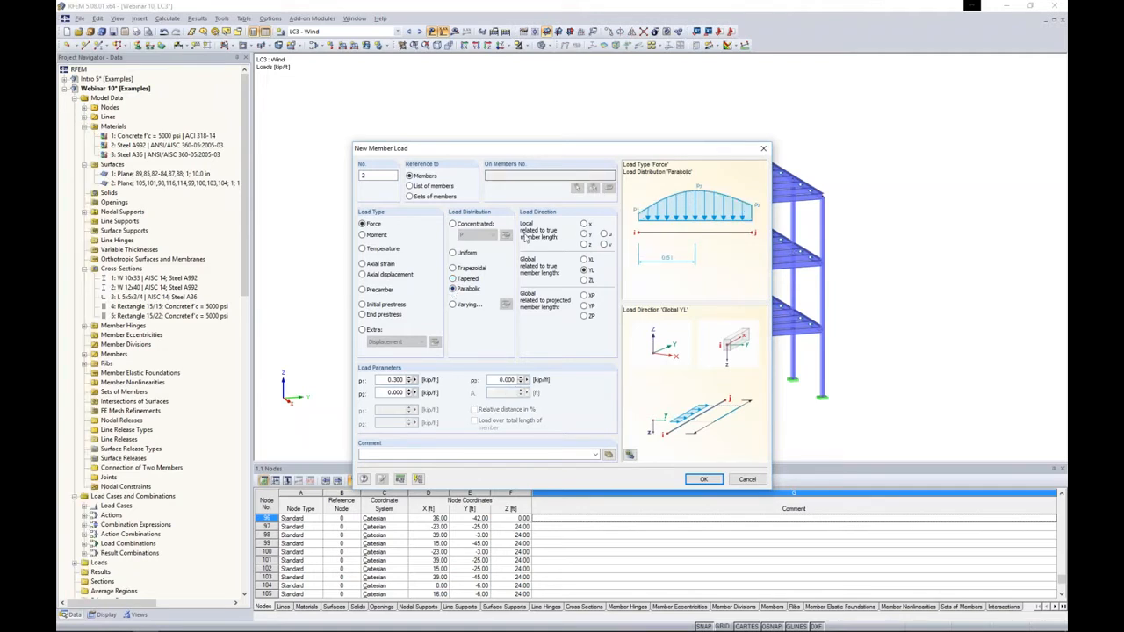
click(453, 304)
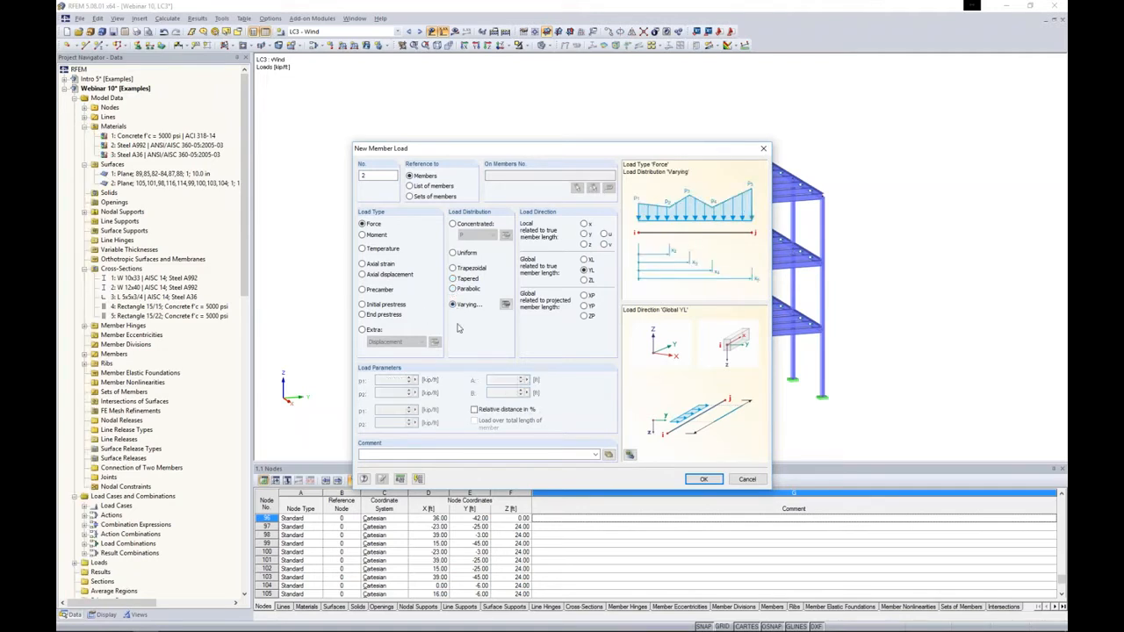
click(506, 304)
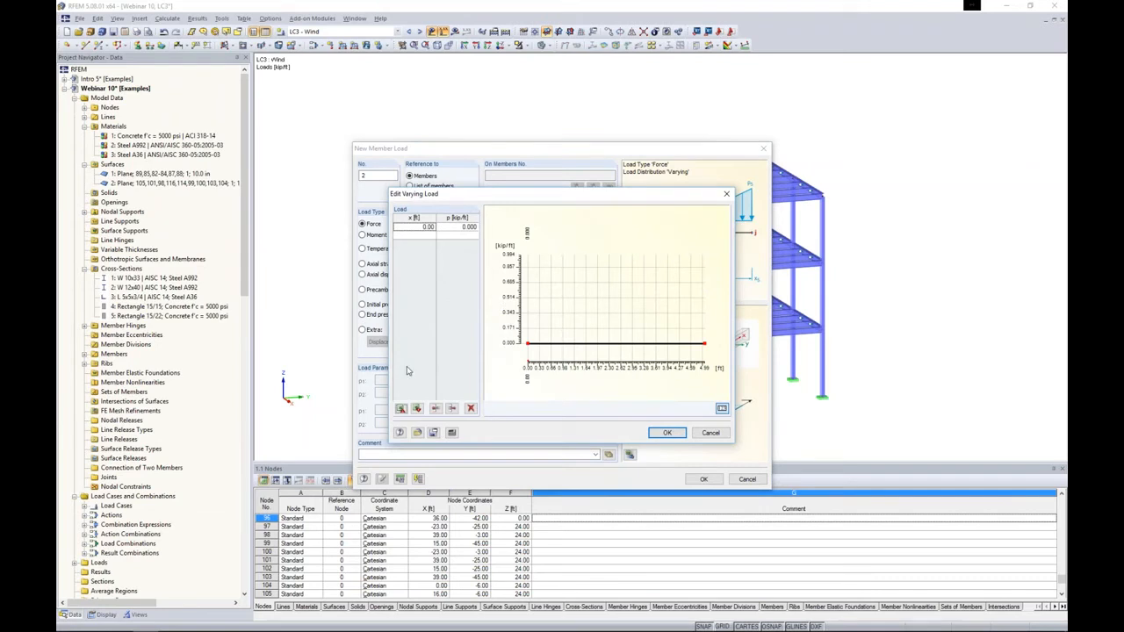
click(402, 408)
click(711, 433)
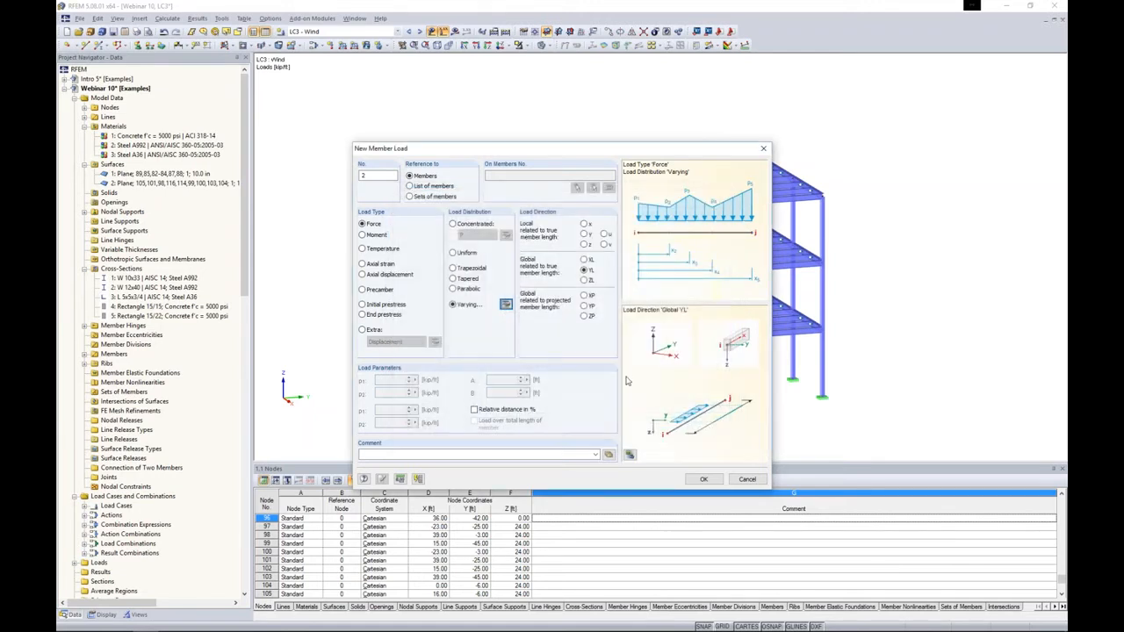
- Define a trapezoidal member load in global YL from 0.1 to 0.3 kip/ft over the total length of the member
click(453, 268)
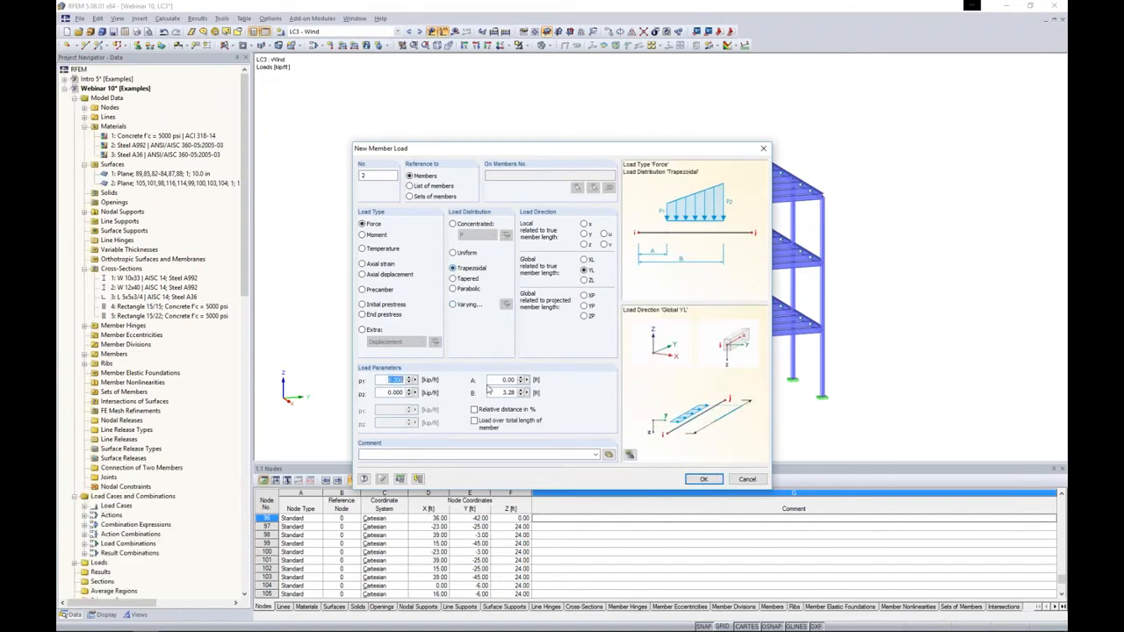
text(0.1)
key(Tab)
text(0.3)
click(475, 422)
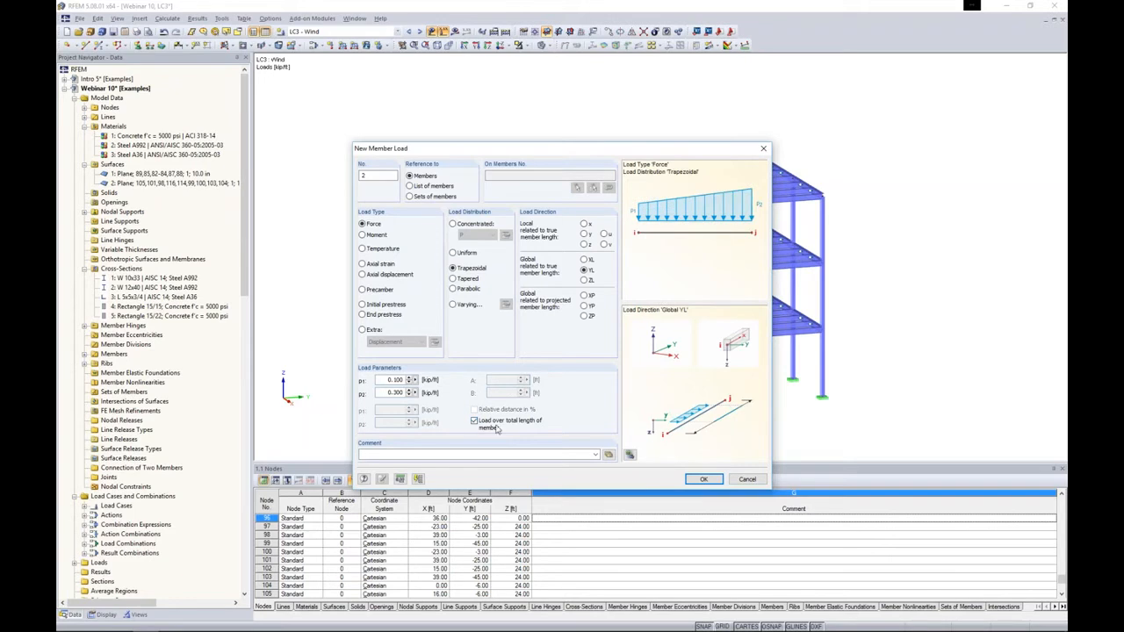
click(703, 479)
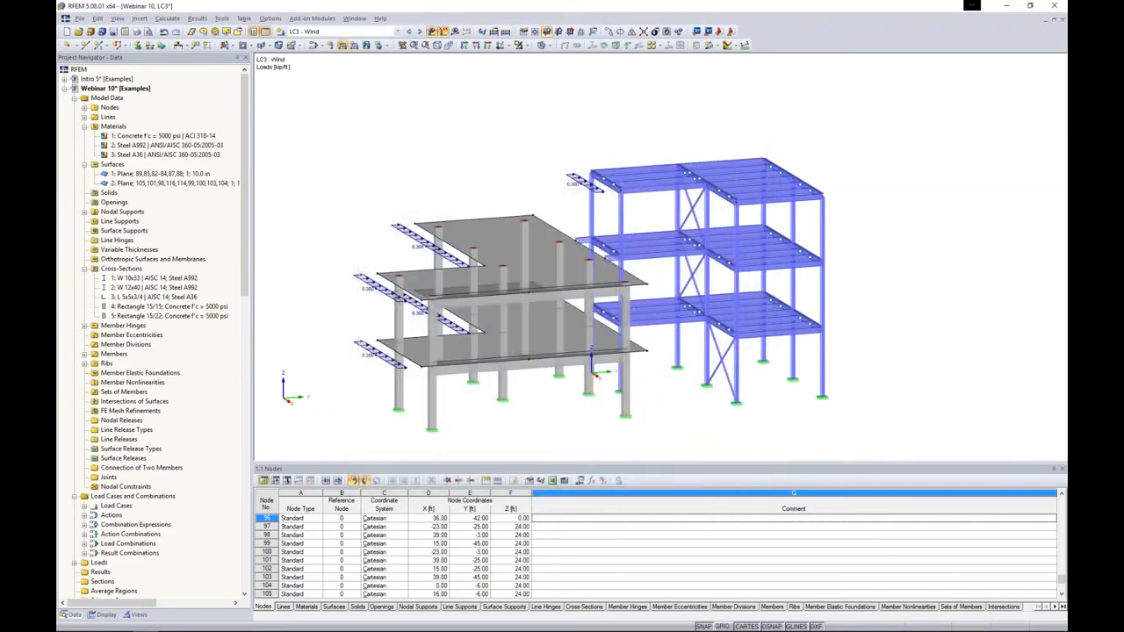
- Place the trapezoidal load on the windward concrete columns of both storeys and the exposed top-storey steel columns
click(439, 259)
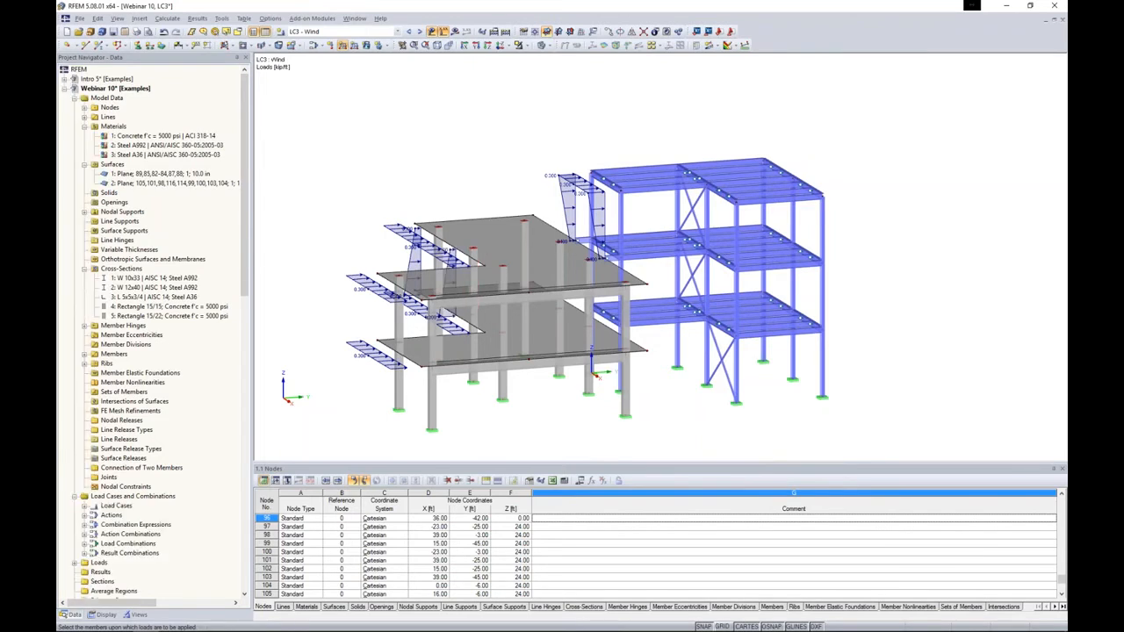
click(391, 325)
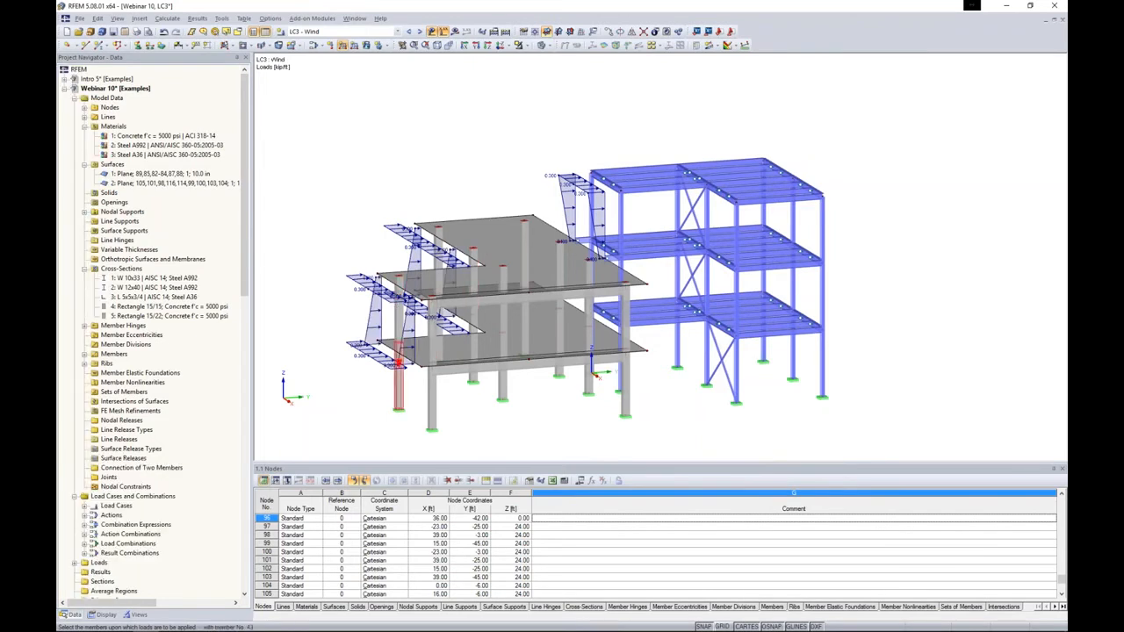
click(400, 378)
click(432, 396)
ctrl+middle_drag(401, 376, 492, 374)
click(496, 373)
click(404, 360)
ctrl+middle_drag(788, 334, 817, 316)
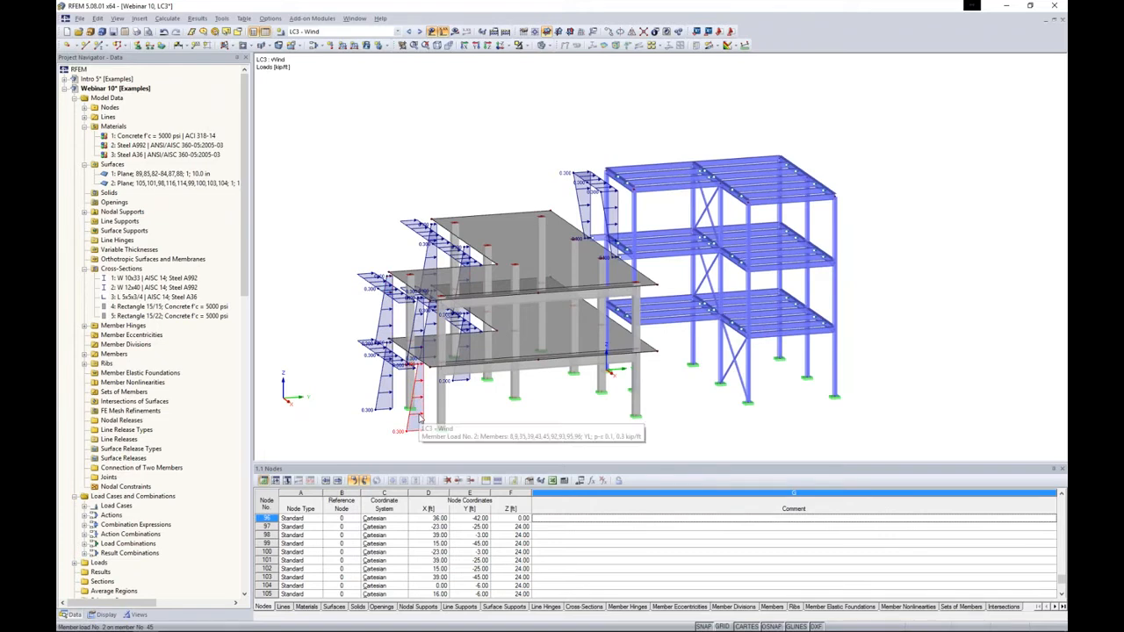
- Reverse the member orientation of all concrete columns in both storeys
ctrl+middle_drag(506, 432, 428, 373)
scroll(555, 365, up, 2)
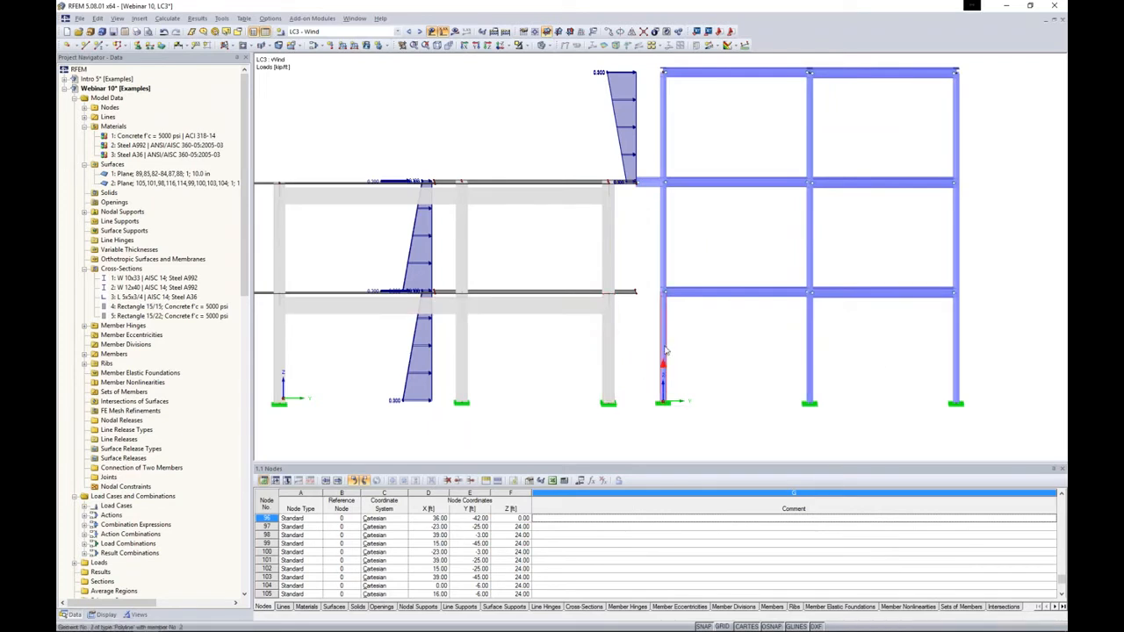
scroll(665, 349, down, 2)
middle_drag(665, 350, 723, 342)
drag(709, 351, 396, 339)
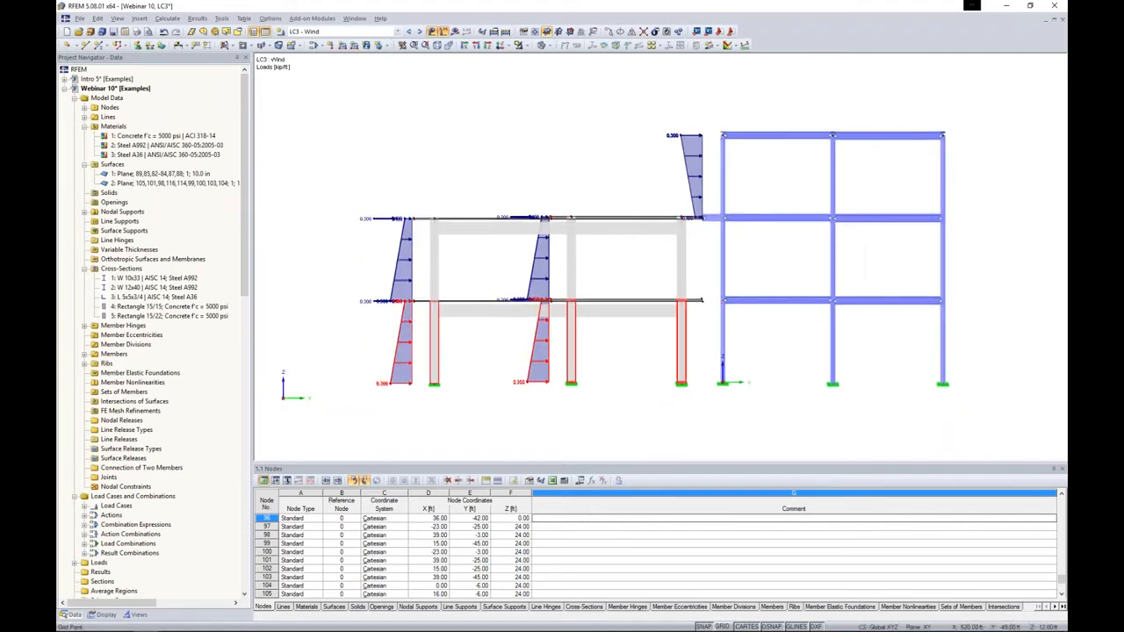
drag(707, 274, 444, 255)
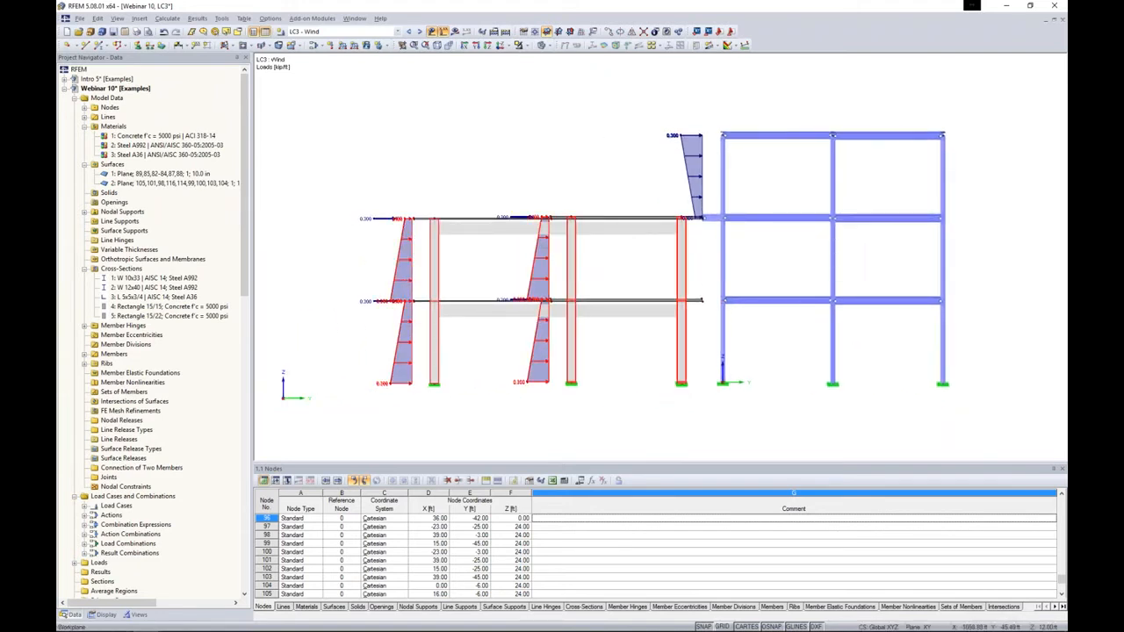
right_click(437, 259)
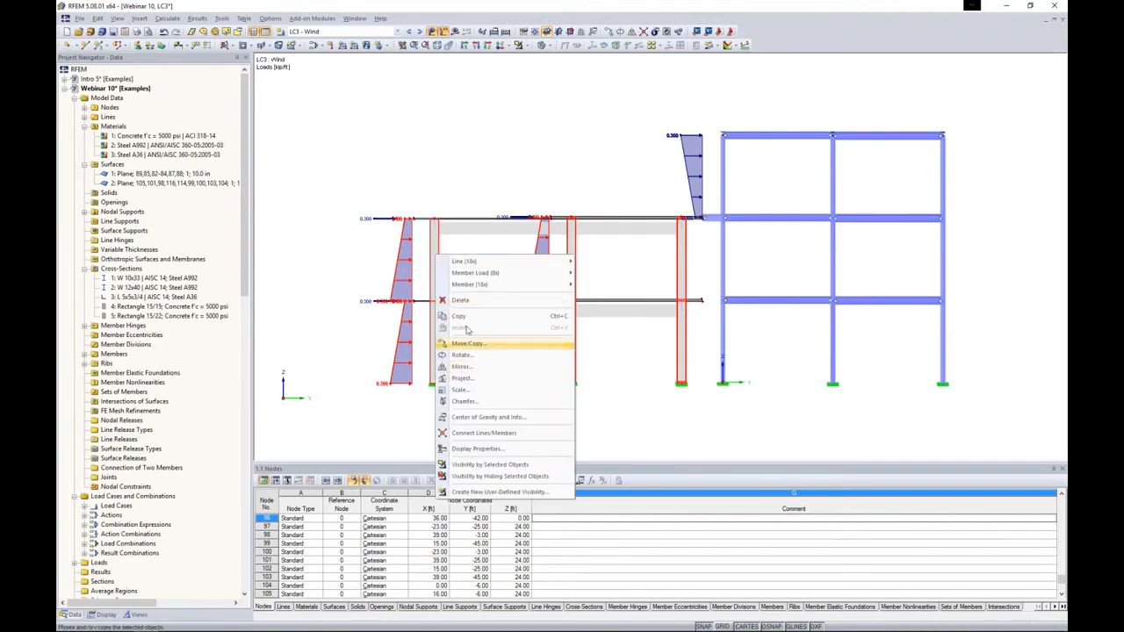
mouse_move(472, 286)
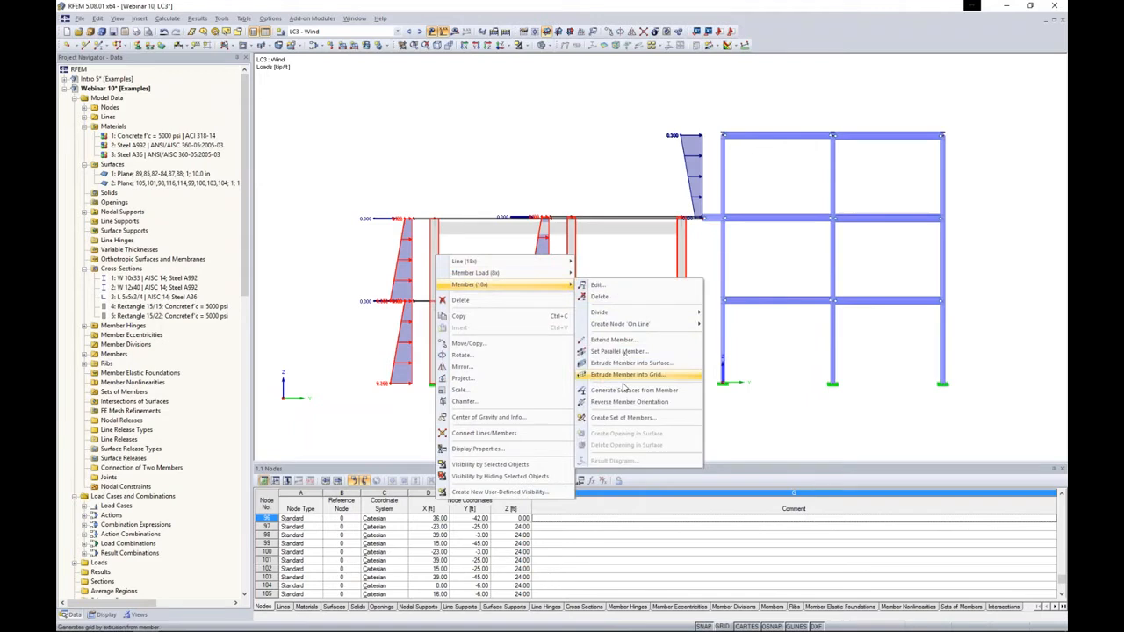
click(618, 402)
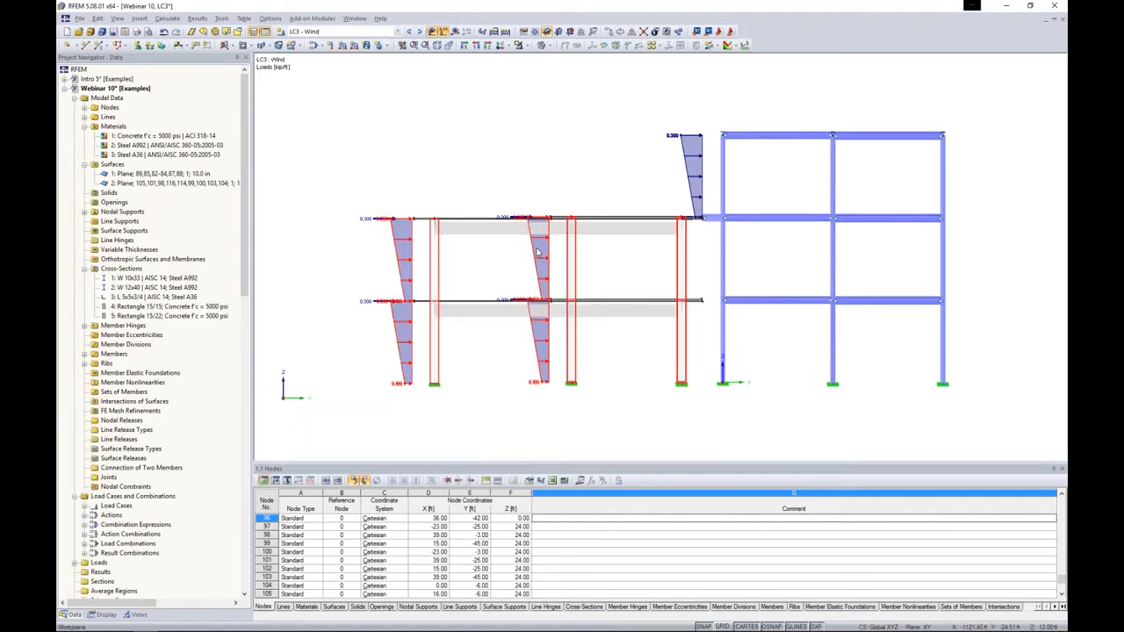
click(562, 165)
- Display the combined loads of load combination CO3 - 1.2D + L + W on the whole model
ctrl+middle_drag(563, 165, 682, 176)
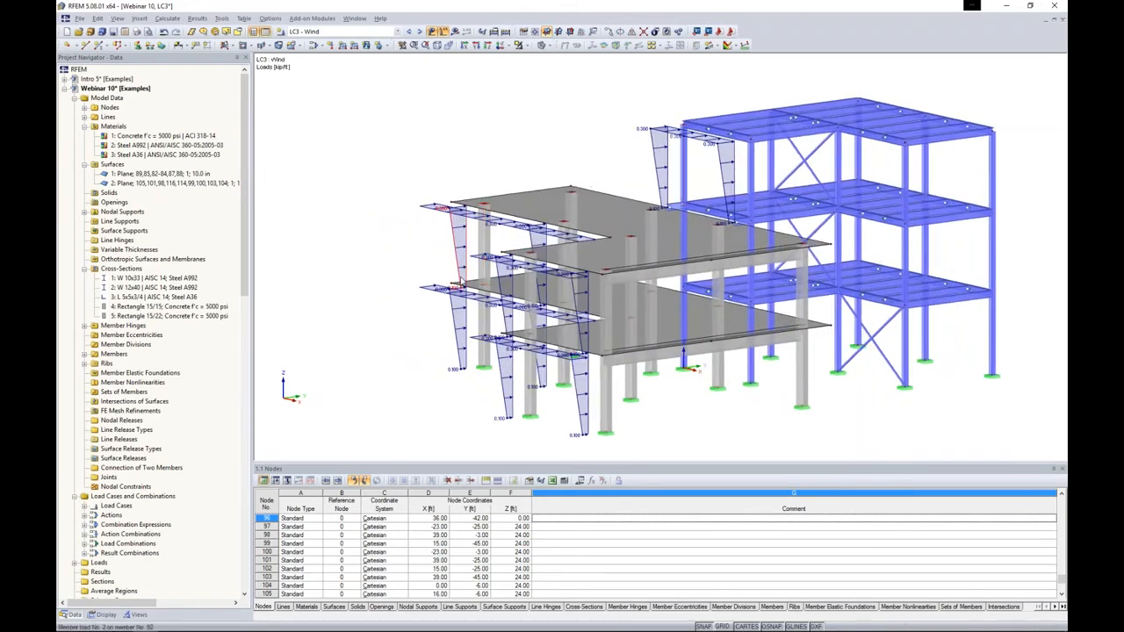
scroll(404, 248, down, 1)
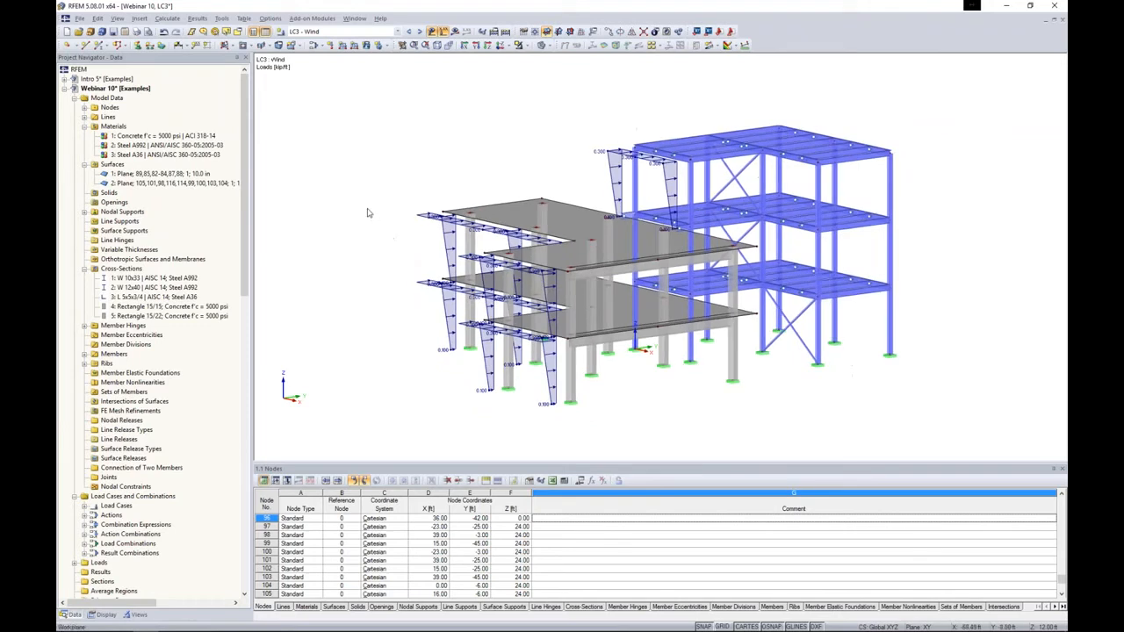
click(334, 31)
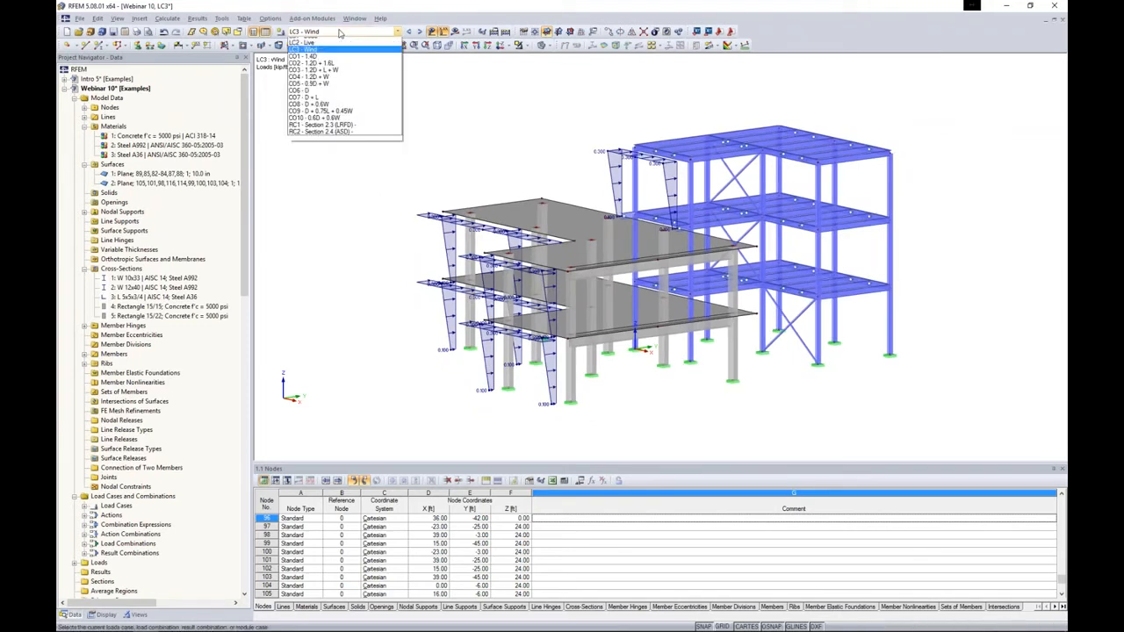
click(330, 78)
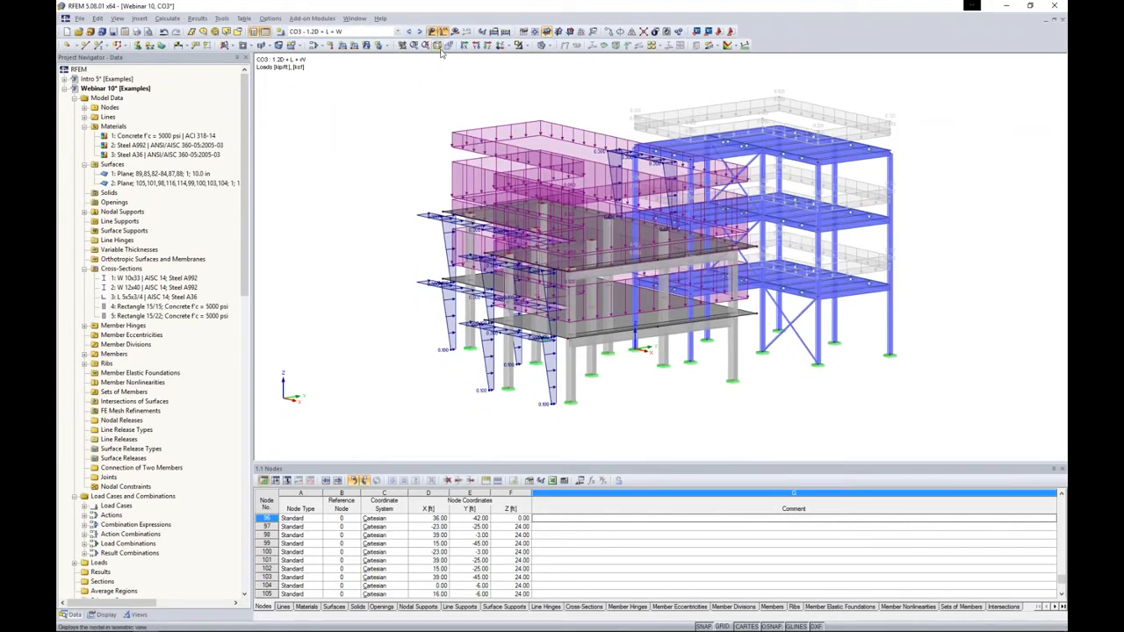
- Display the loads of load combinations CO4 - 1.2D + W through CO6 - D on the model, and hide the loads
click(419, 30)
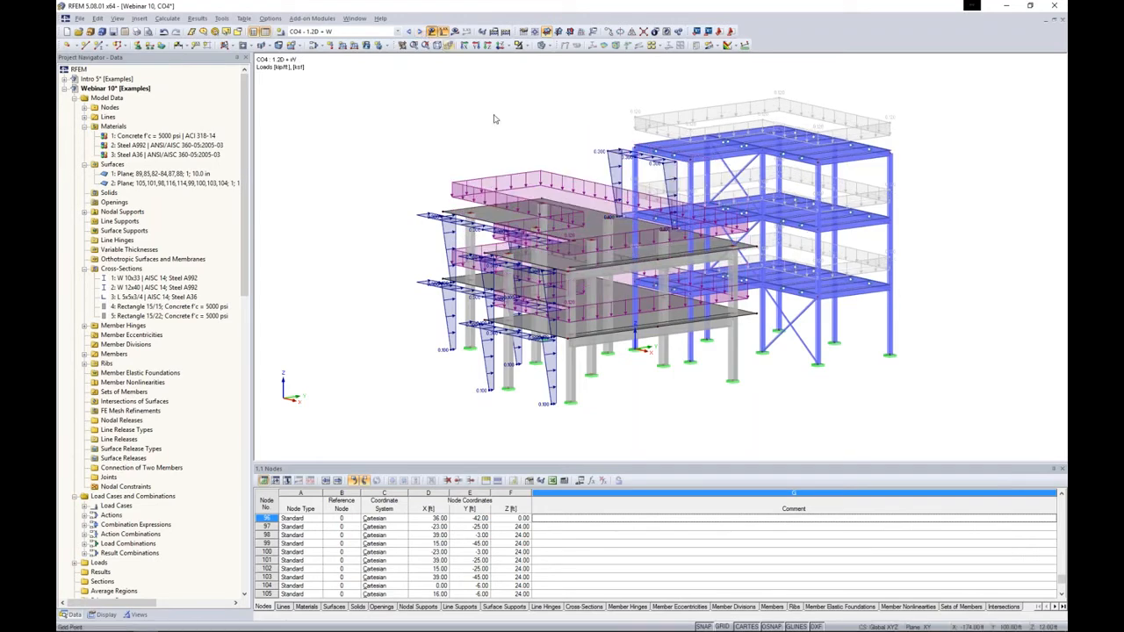
click(419, 31)
click(419, 31)
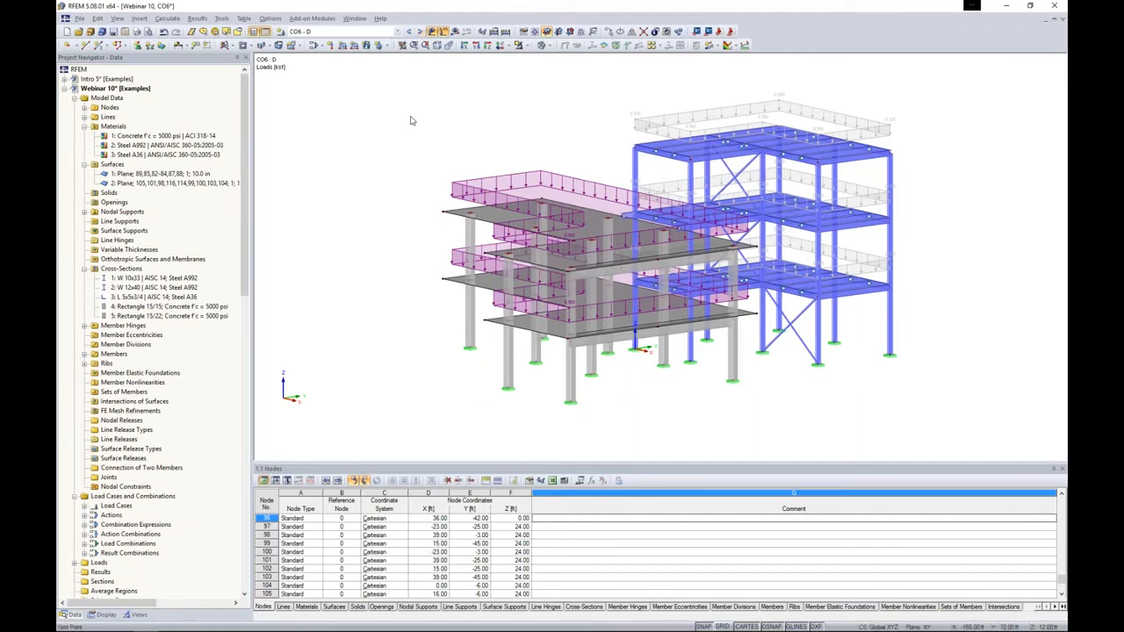
scroll(410, 120, down, 1)
click(430, 31)
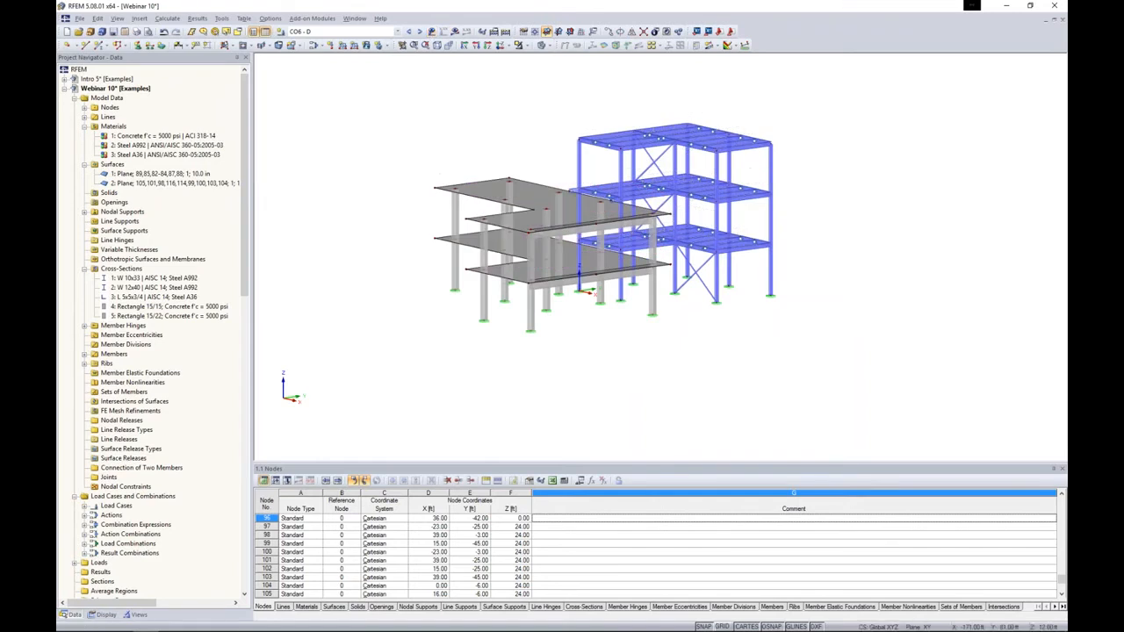
- Review the FE mesh settings without changing them and generate the FE mesh
click(168, 18)
click(191, 139)
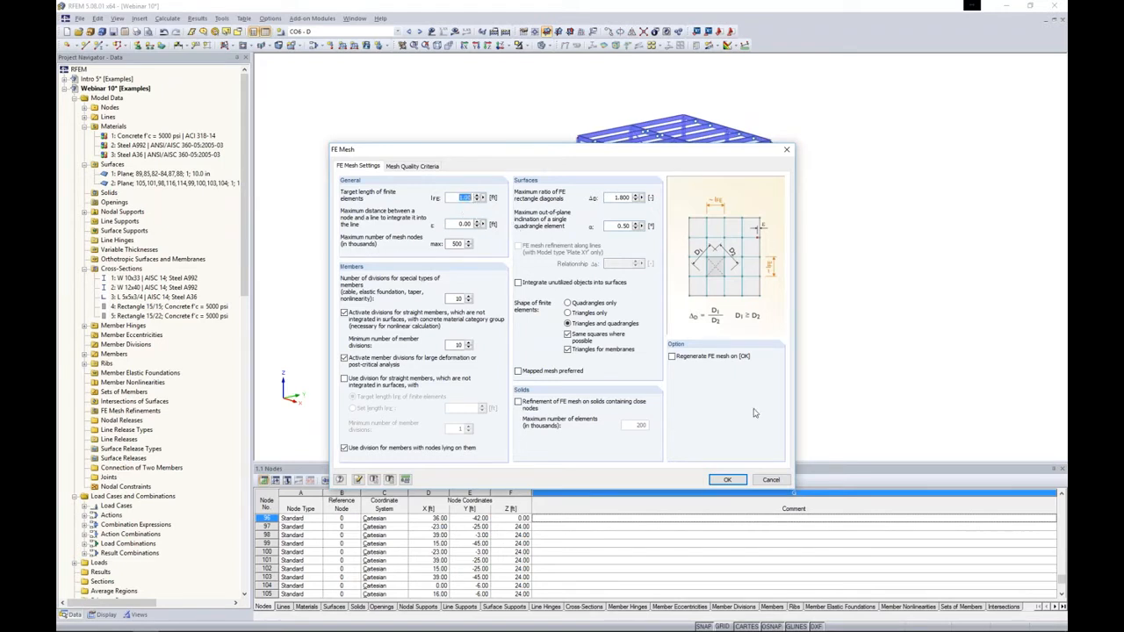
click(770, 481)
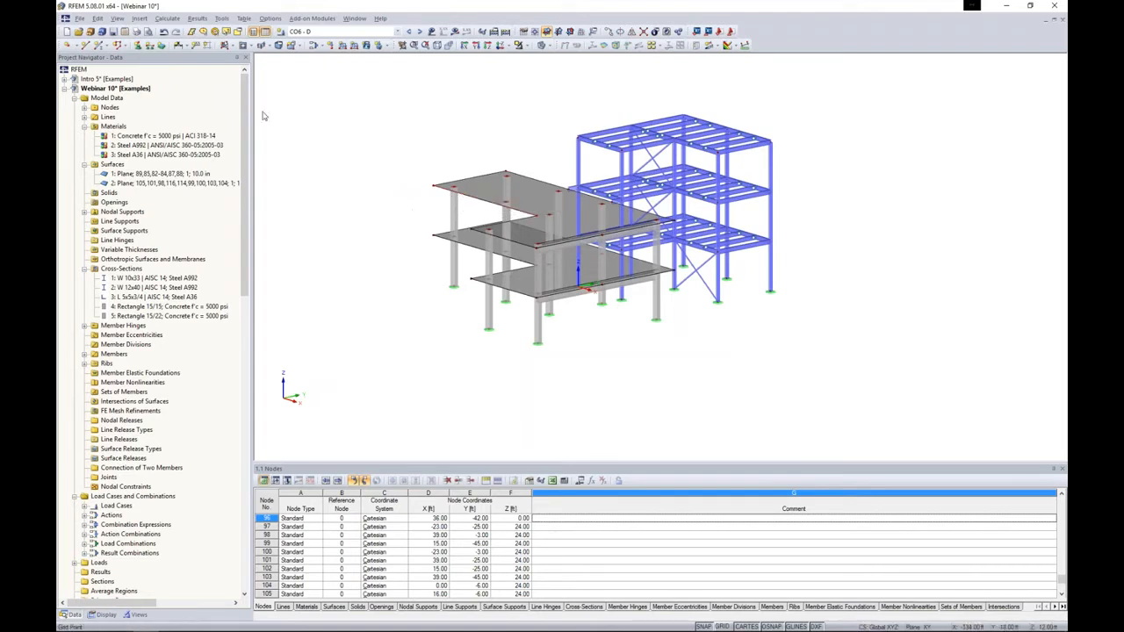
click(167, 18)
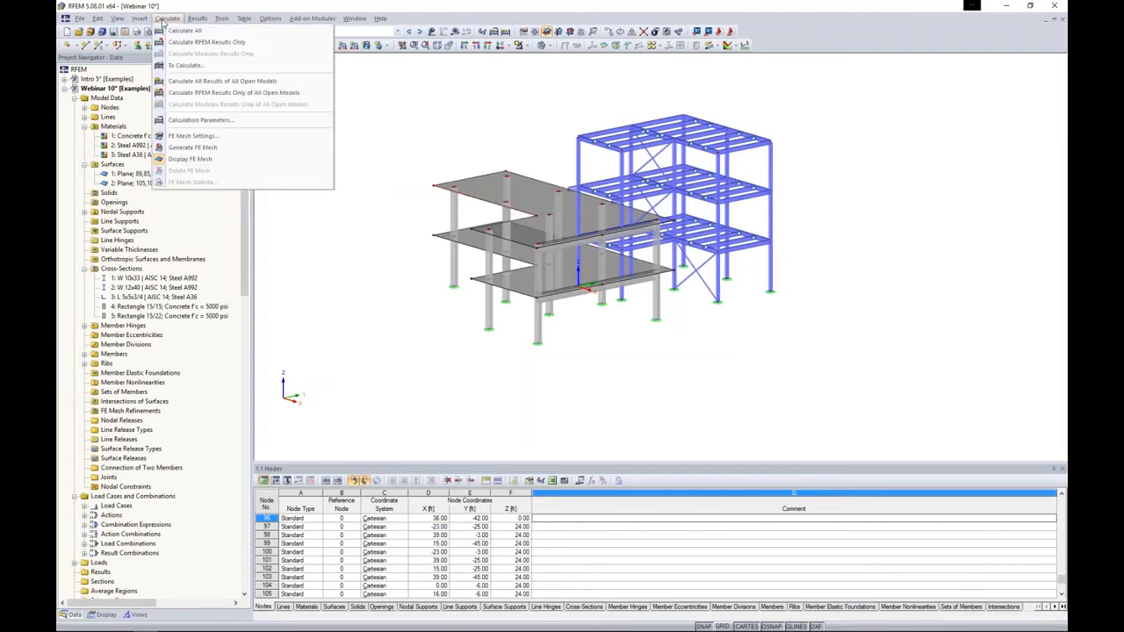
click(364, 158)
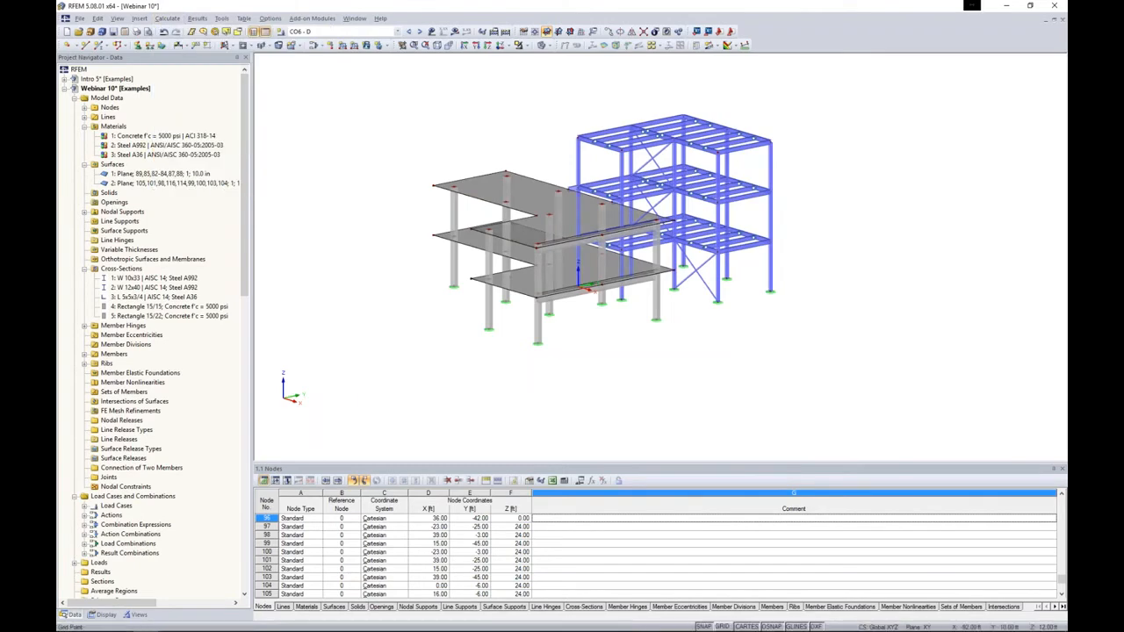
- Examine the FE mesh on the concrete slabs in the wireframe display, and return to the solid transparent display
click(544, 45)
click(558, 67)
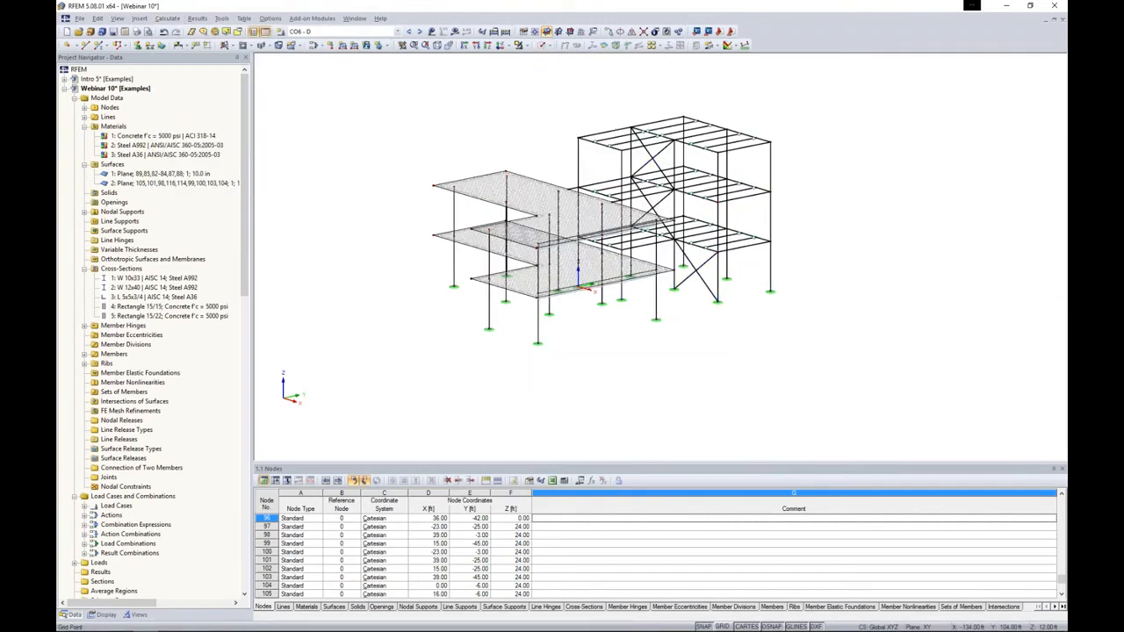
scroll(518, 189, up, 3)
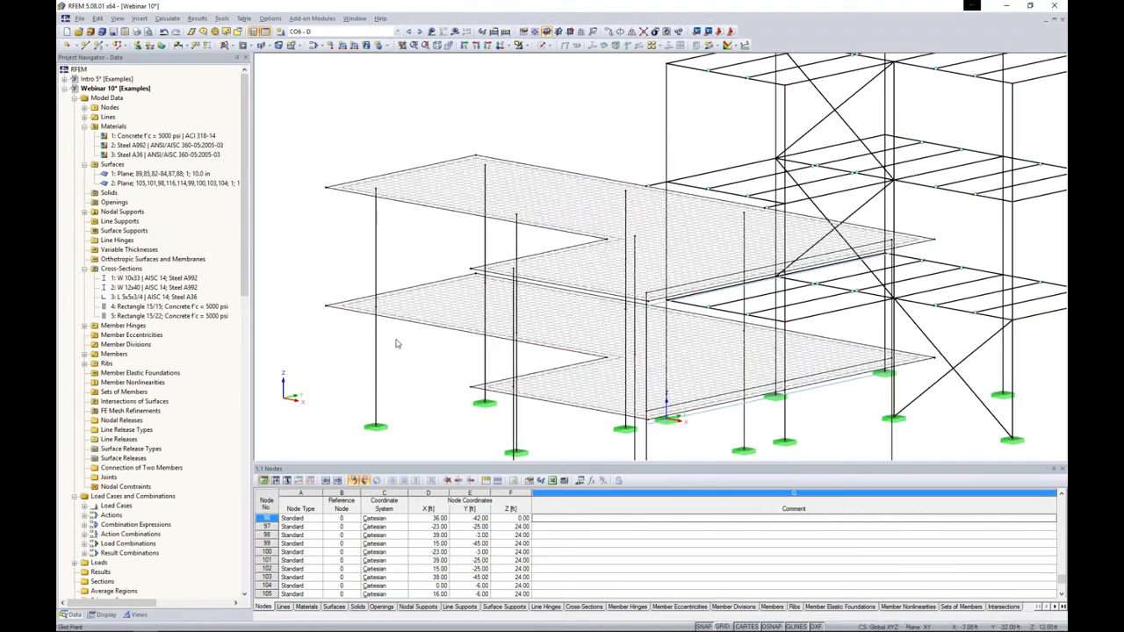
ctrl+middle_drag(414, 348, 466, 334)
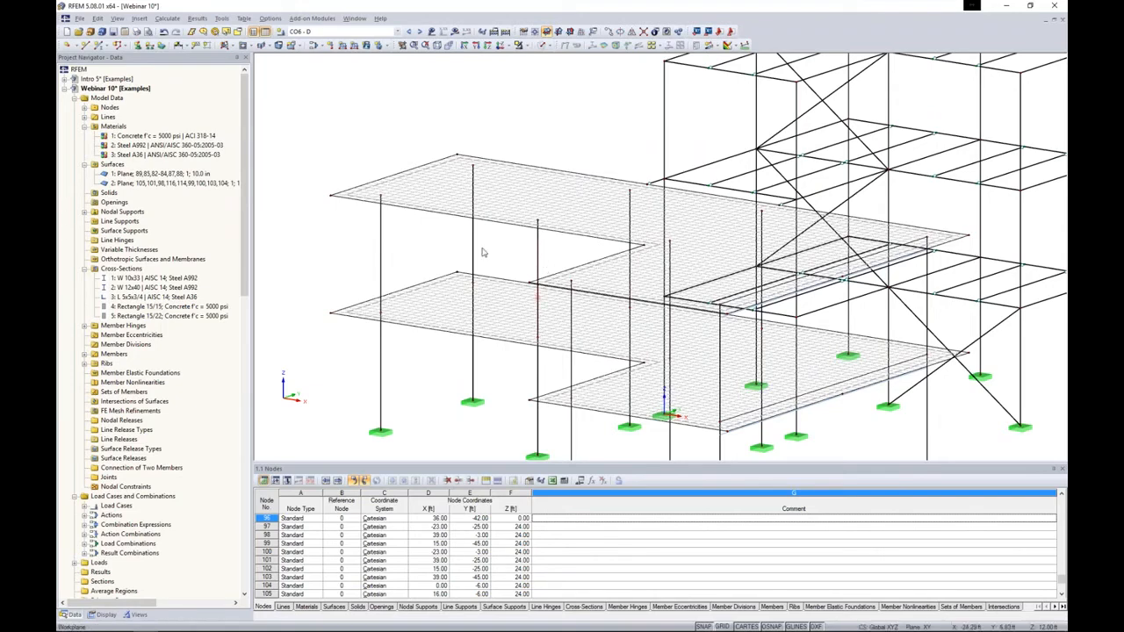
scroll(445, 248, down, 2)
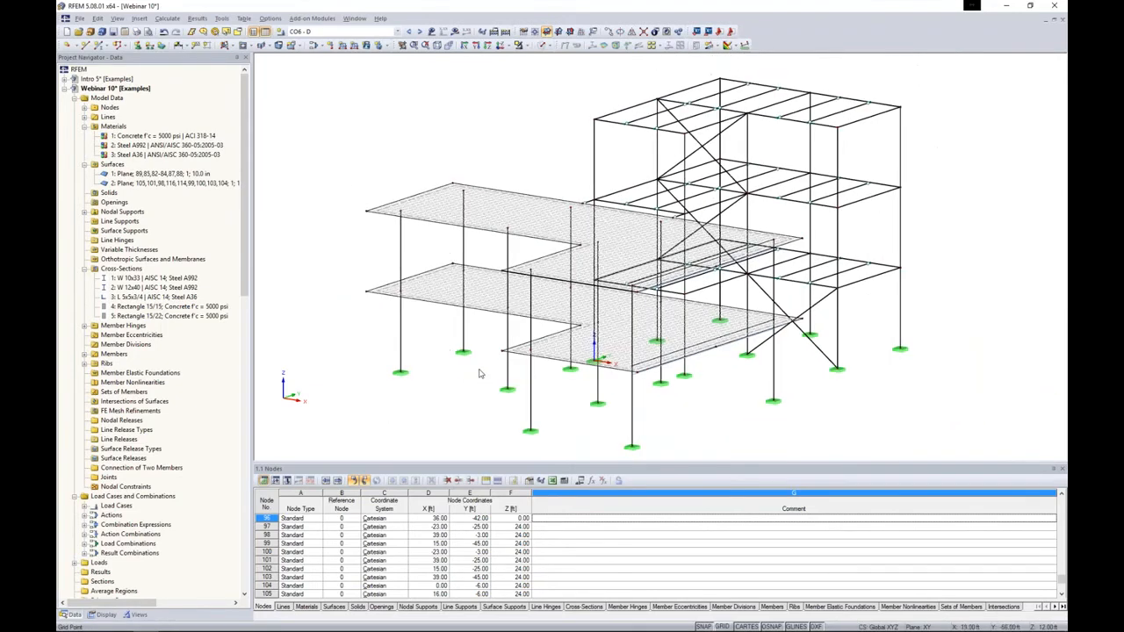
click(541, 45)
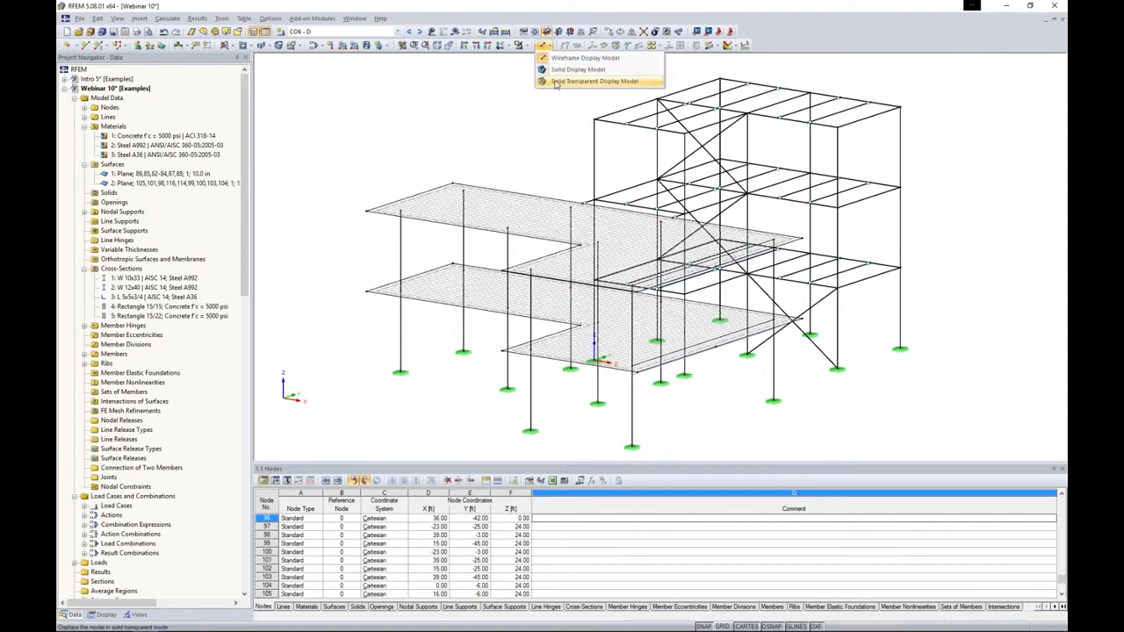
click(555, 82)
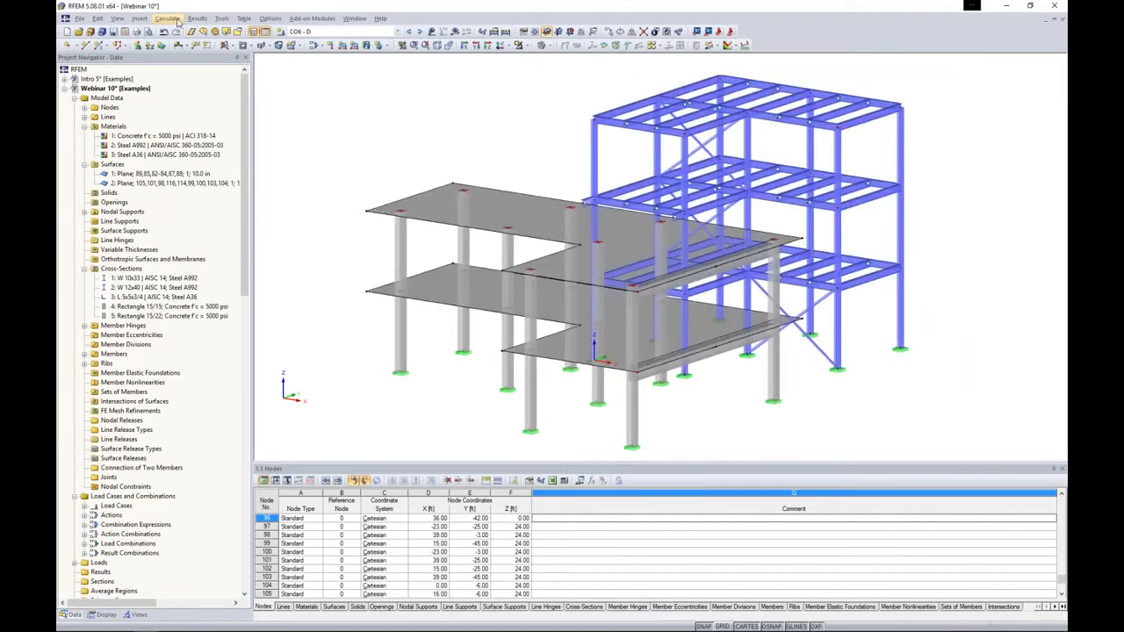
- Calculate all results and display the global deformations uY and uZ of CO6 - D on the model
click(168, 19)
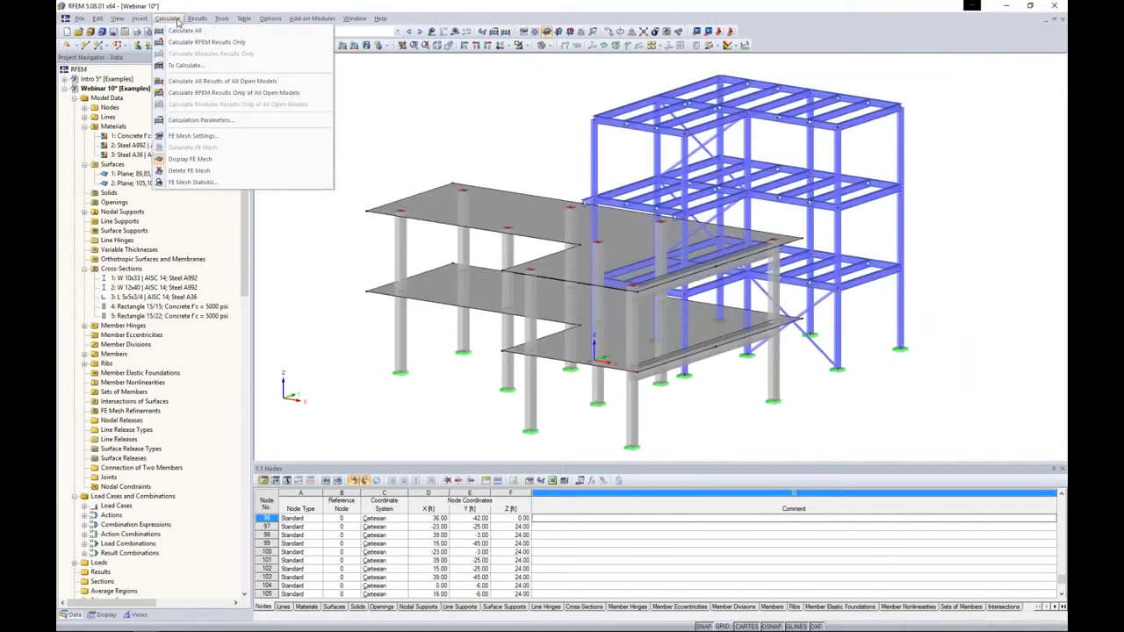
click(184, 30)
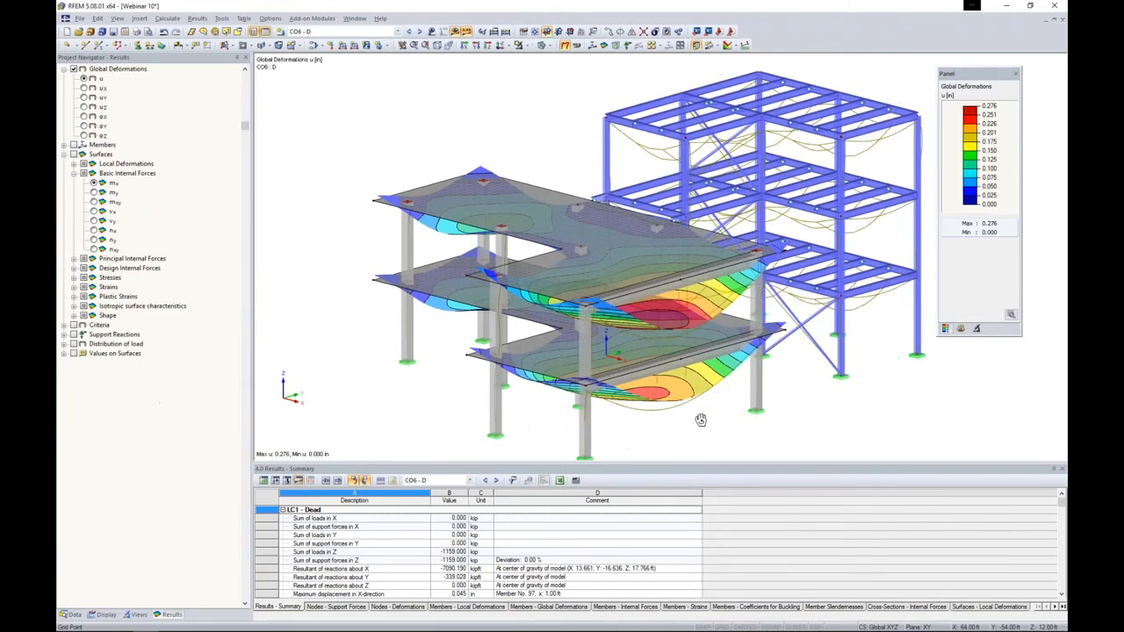
middle_drag(667, 373, 614, 390)
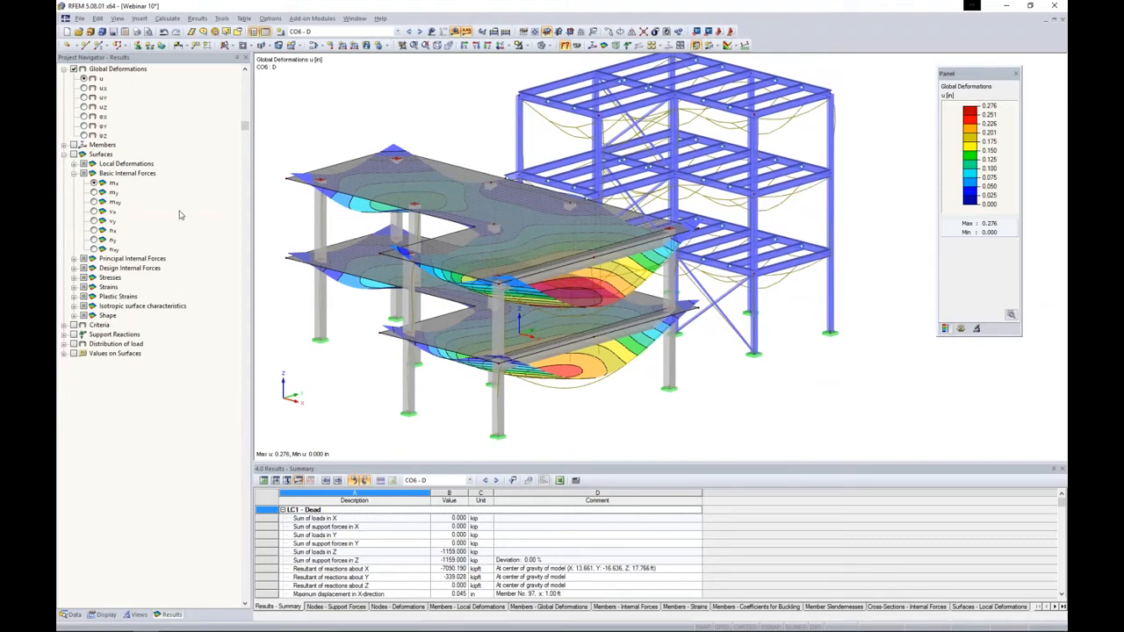
click(83, 96)
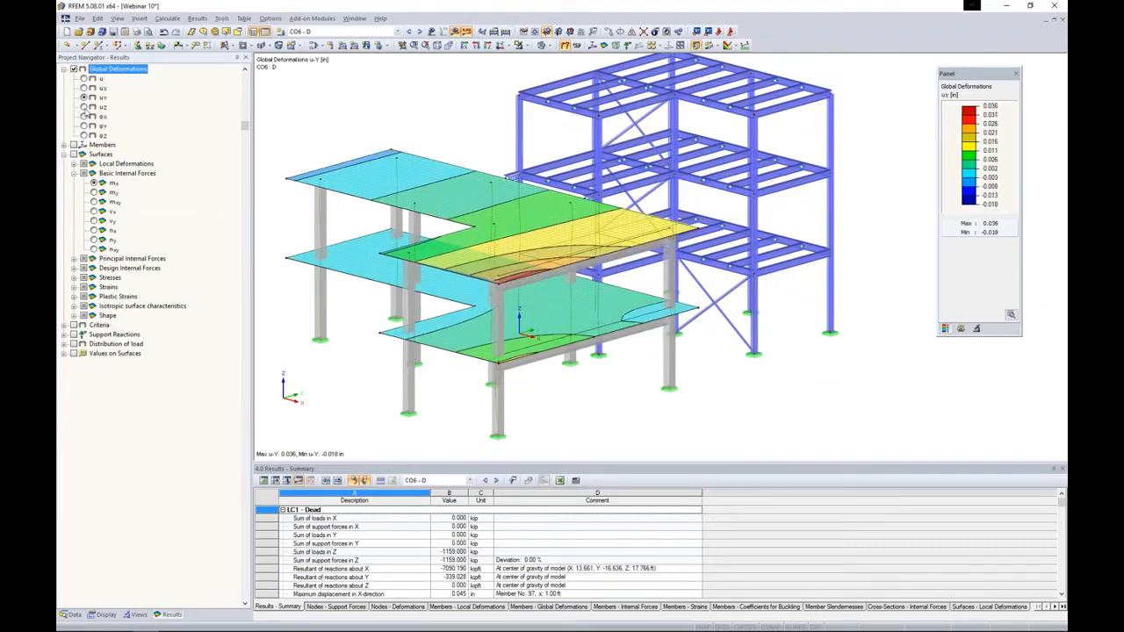
click(83, 106)
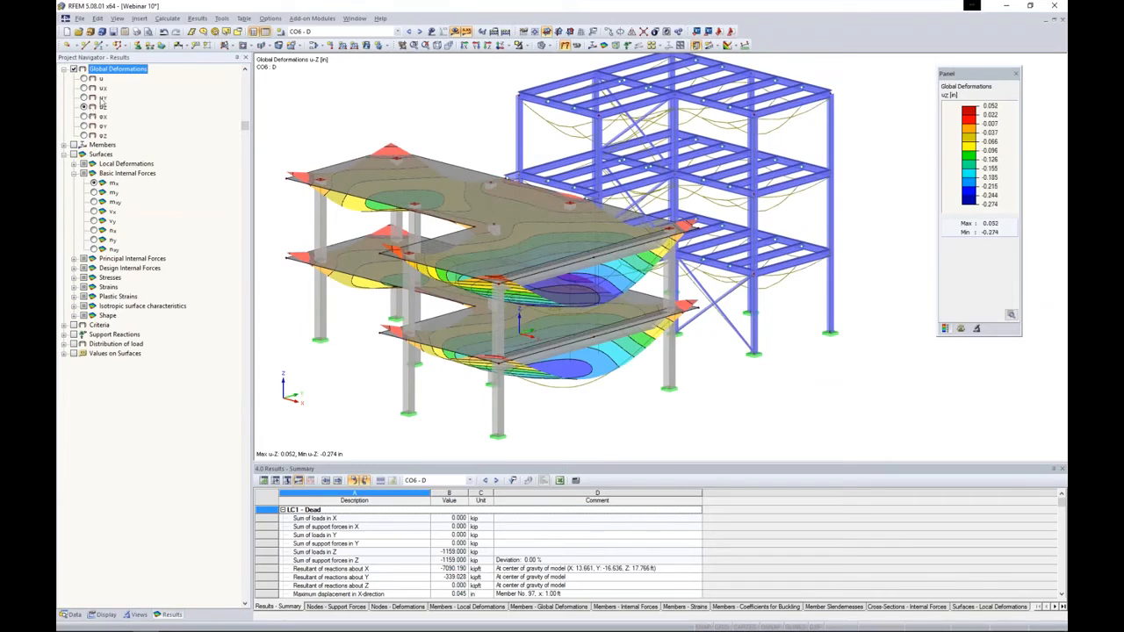
ctrl+middle_drag(767, 390, 738, 368)
- Set the display factor of the deformation to 92.5
click(106, 615)
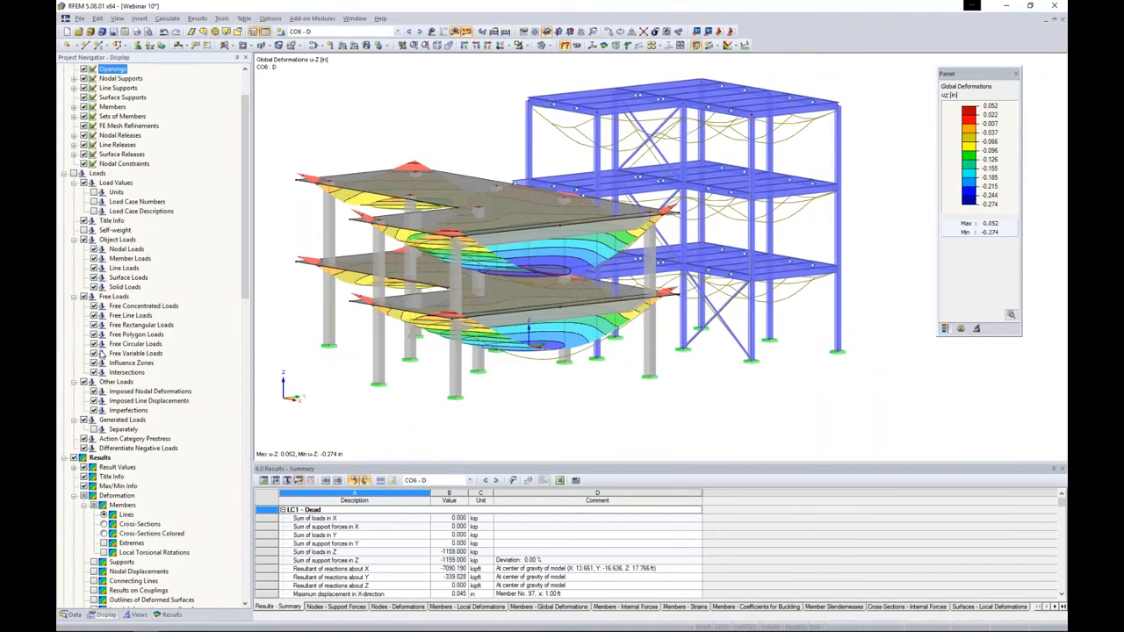
scroll(102, 355, down, 7)
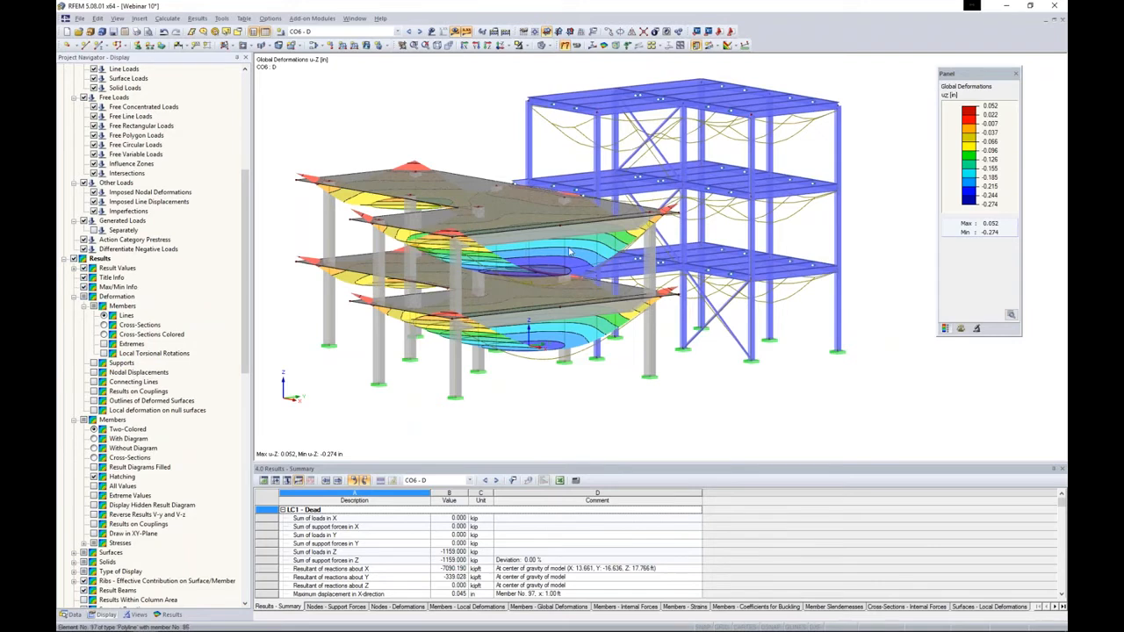
click(977, 328)
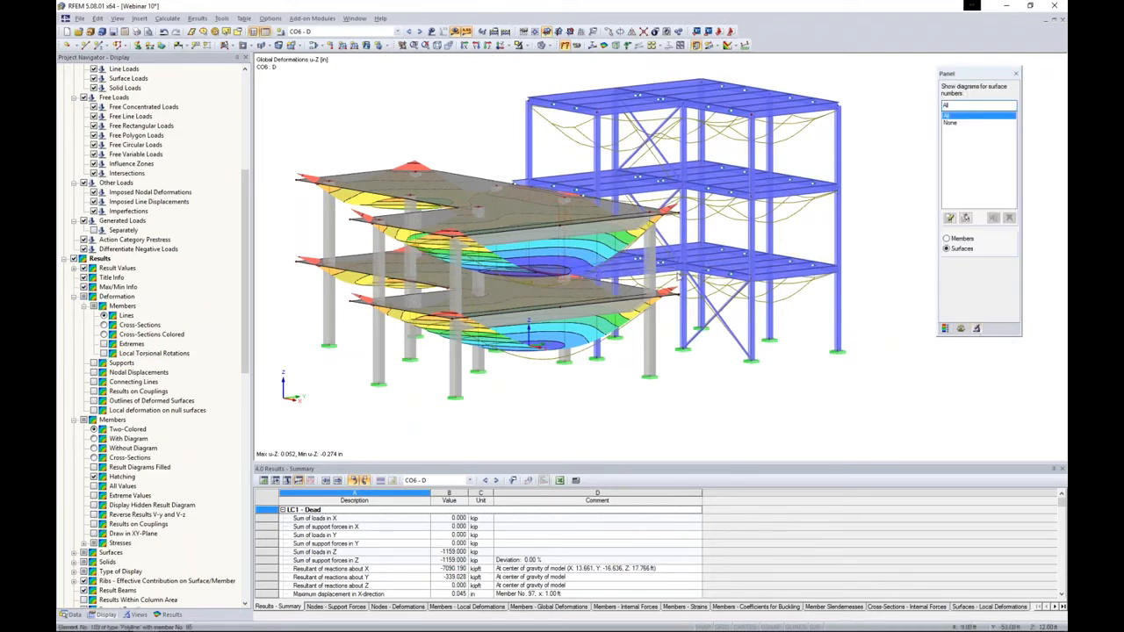
click(961, 329)
text(2.5)
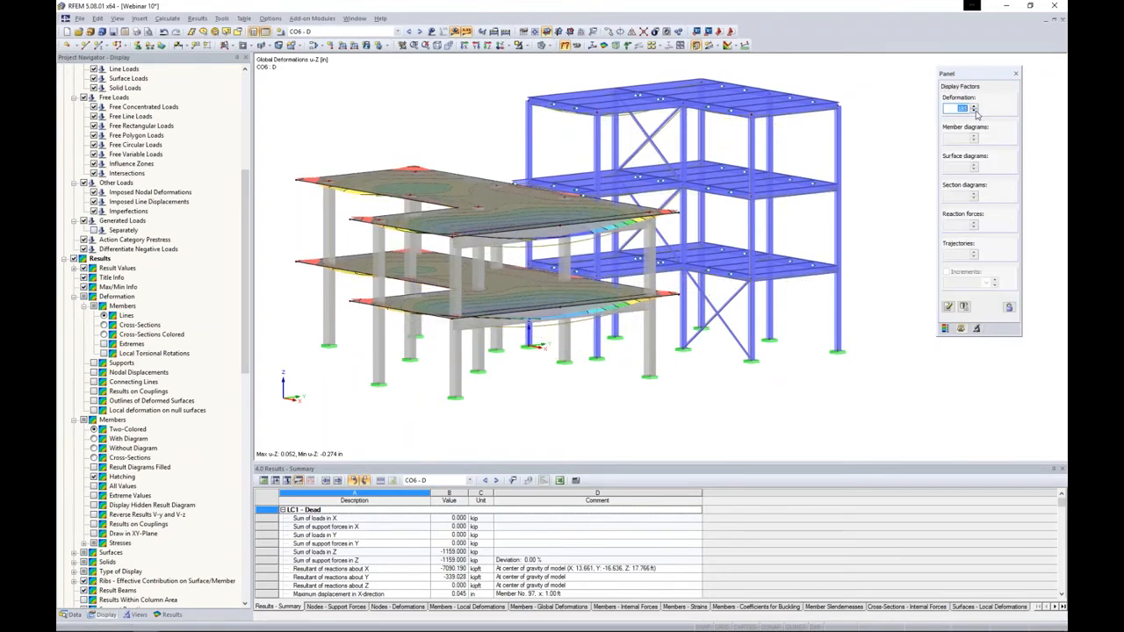
- Display the My internal force diagrams of the members and isolate the end frame of the steel structure in visibility mode
click(169, 615)
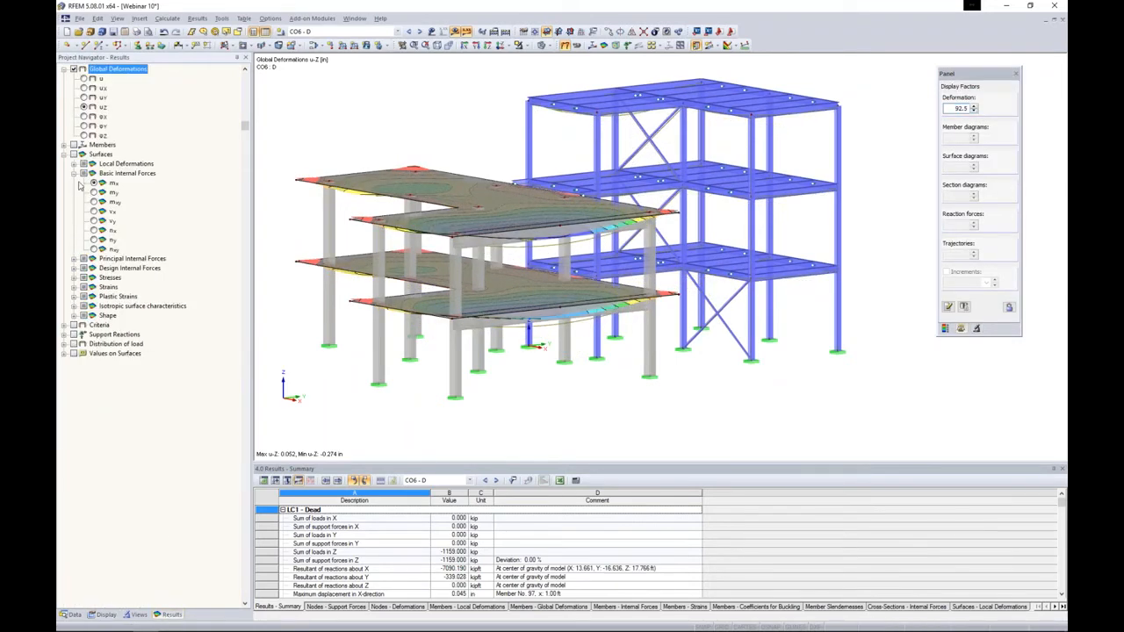
click(73, 145)
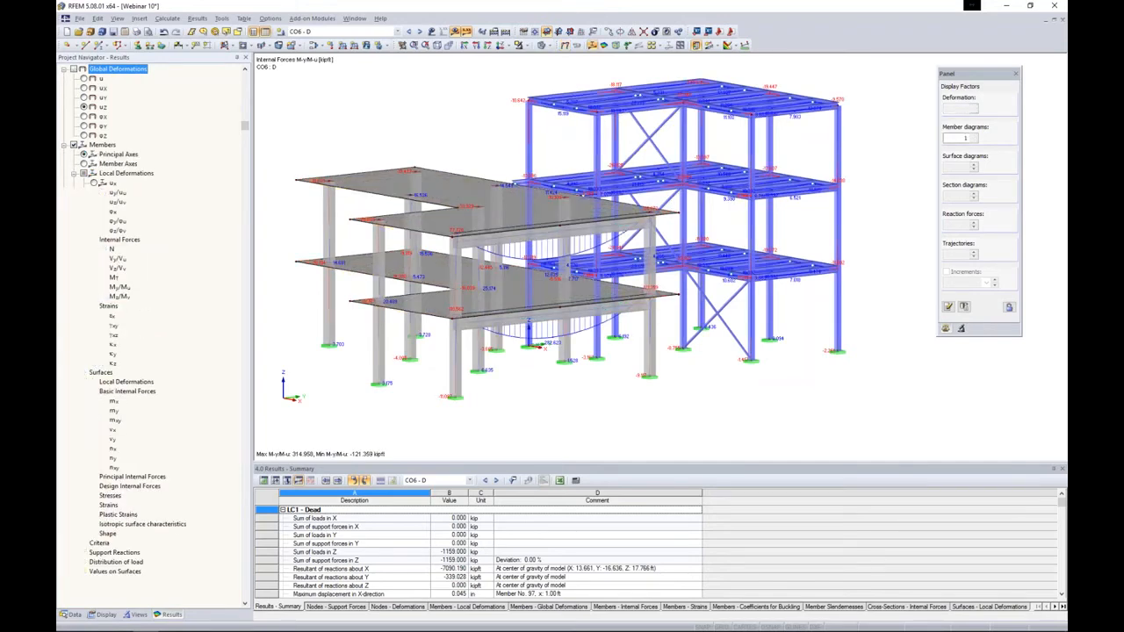
scroll(532, 232, down, 2)
ctrl+middle_drag(685, 370, 574, 362)
drag(709, 105, 773, 382)
click(531, 46)
click(580, 70)
ctrl+middle_drag(649, 264, 667, 290)
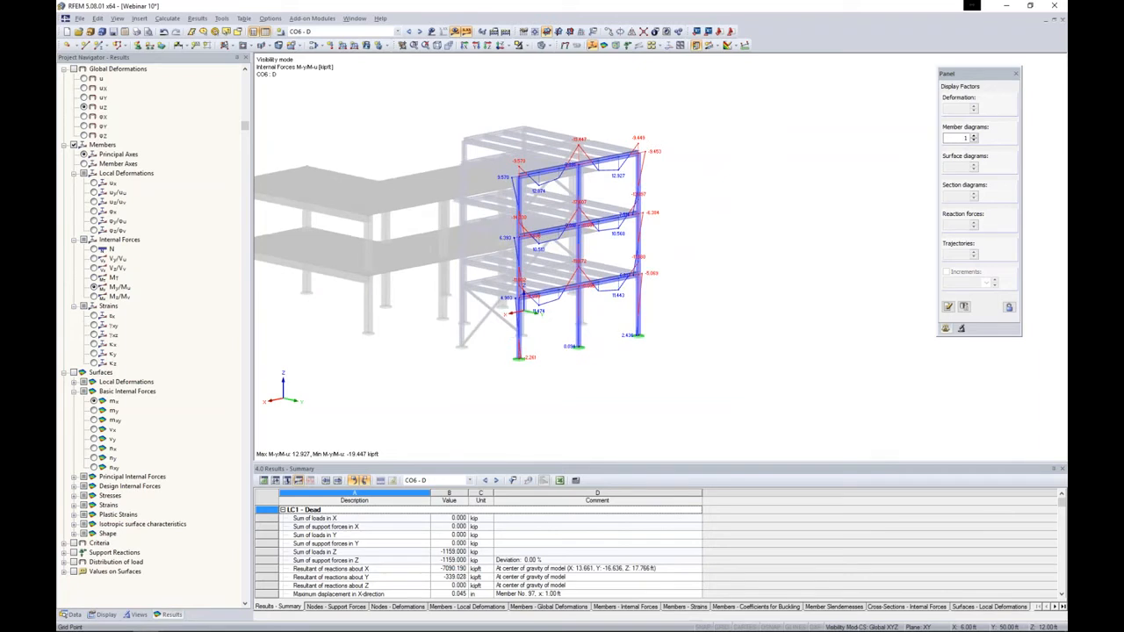
- Examine the axial force N, moment My and shear force Vz diagrams on the isolated steel frame
click(94, 250)
scroll(580, 295, up, 4)
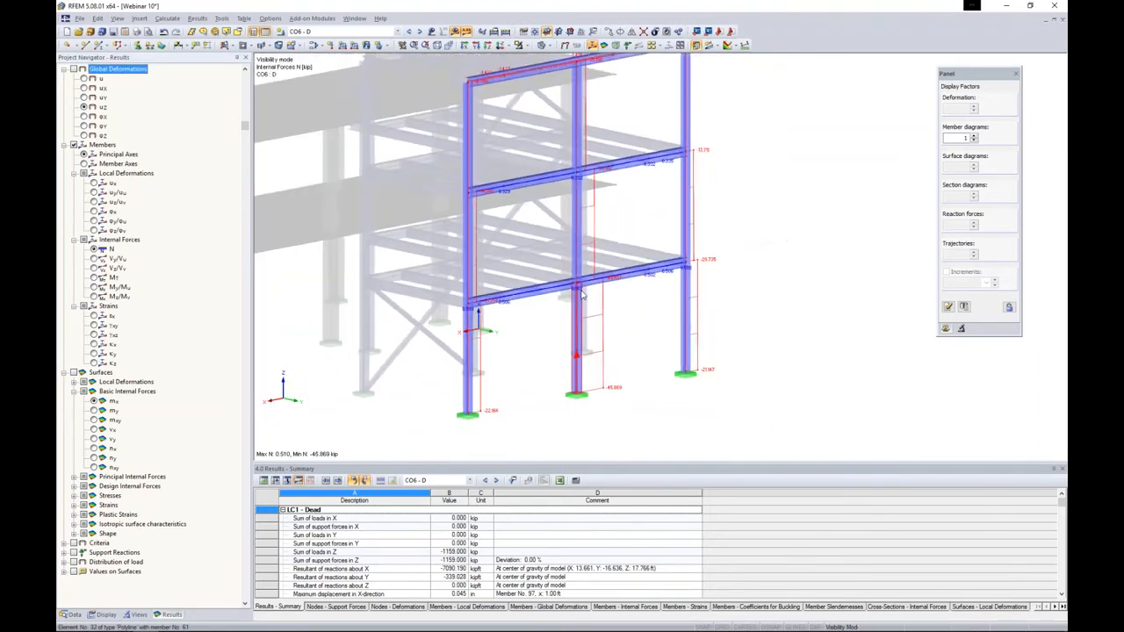
scroll(581, 295, down, 1)
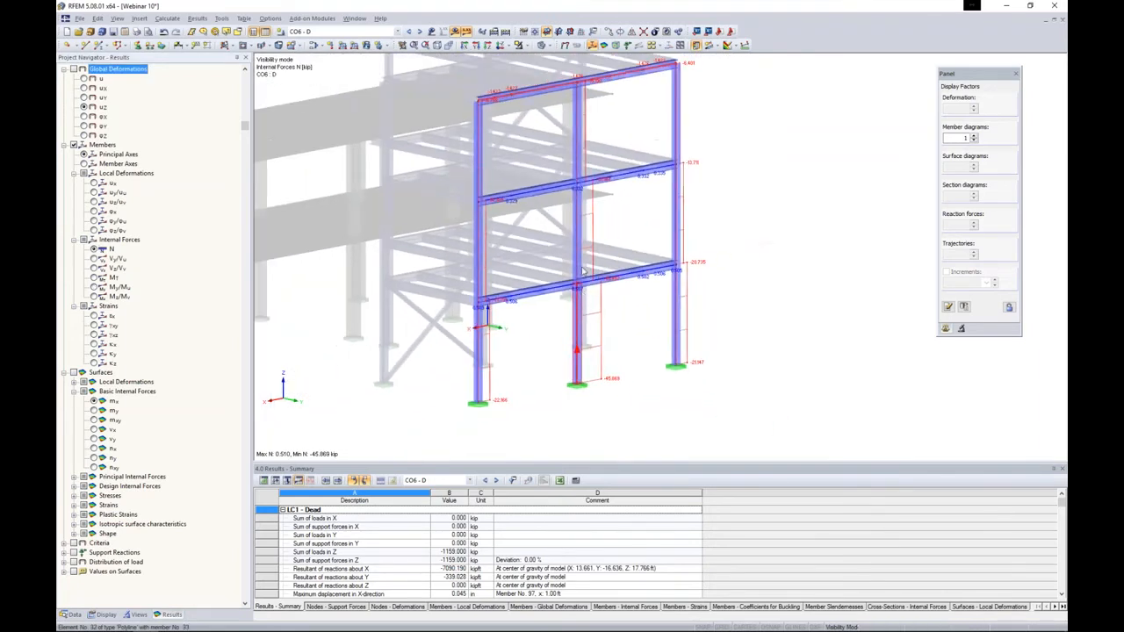
click(94, 288)
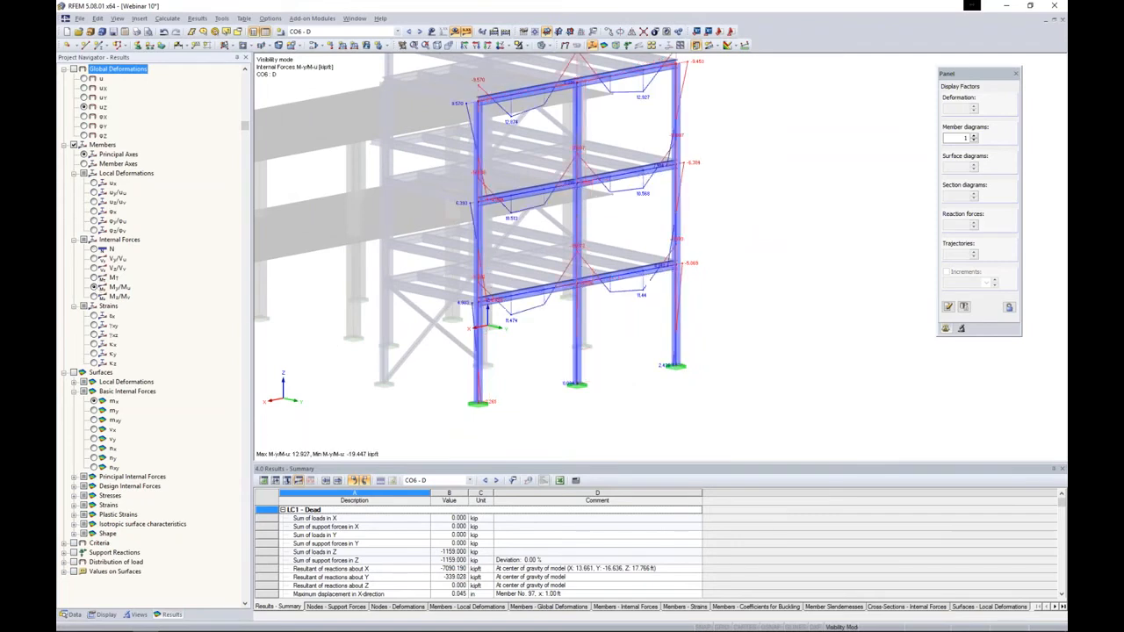
click(94, 268)
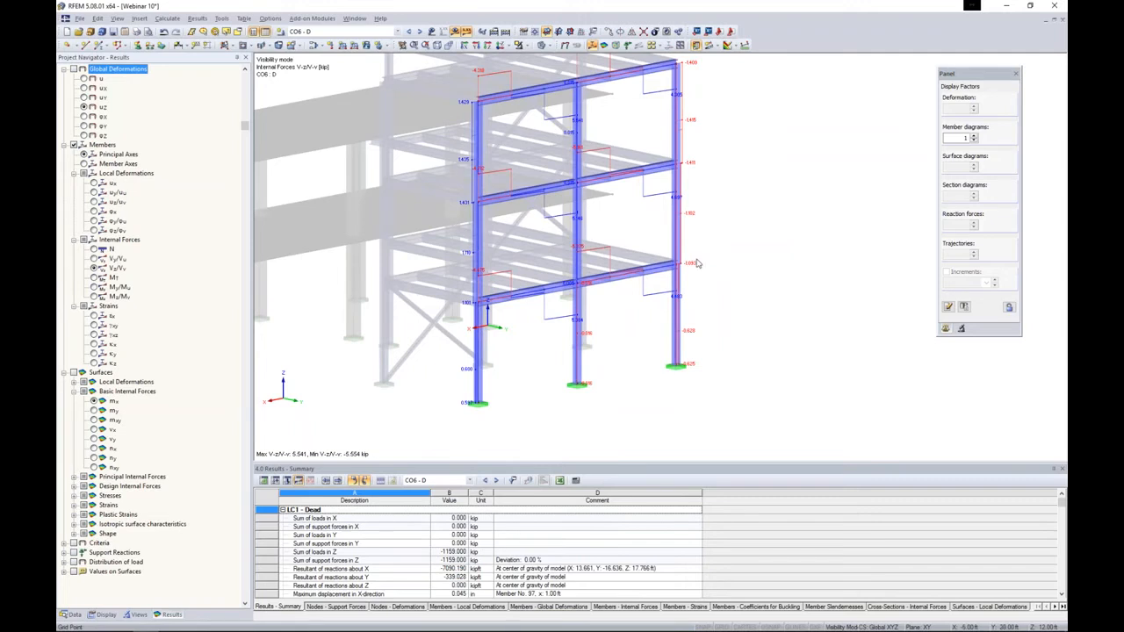
- Open the result diagrams of the frame's outer ground-storey column, add N and My, and display CO9: D + 0.75L + 0.45W
right_click(677, 330)
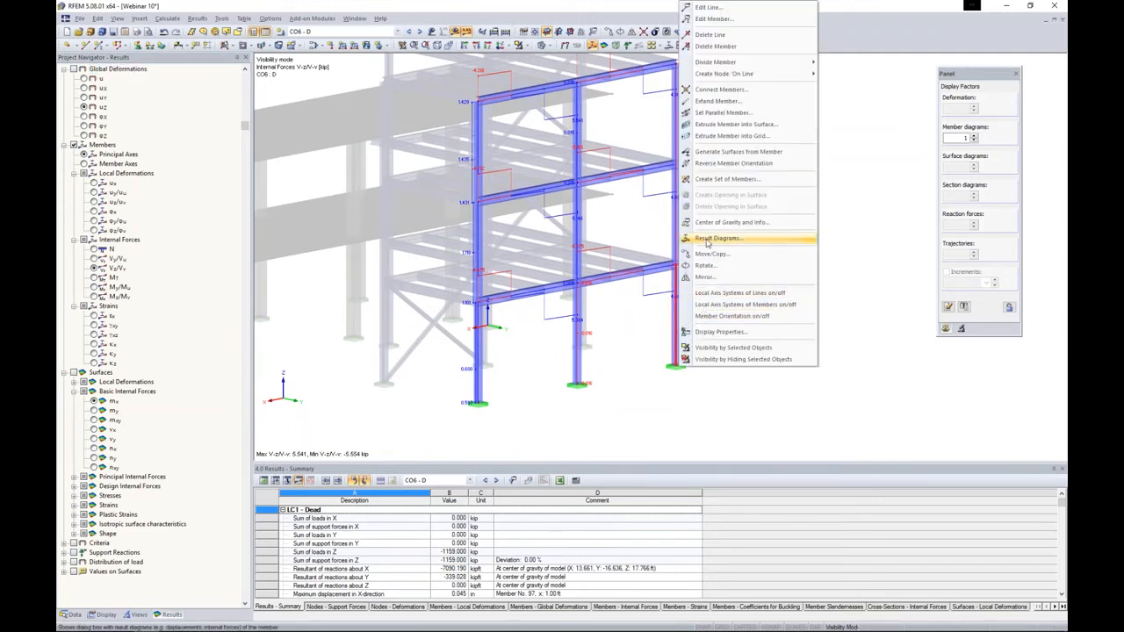
click(707, 239)
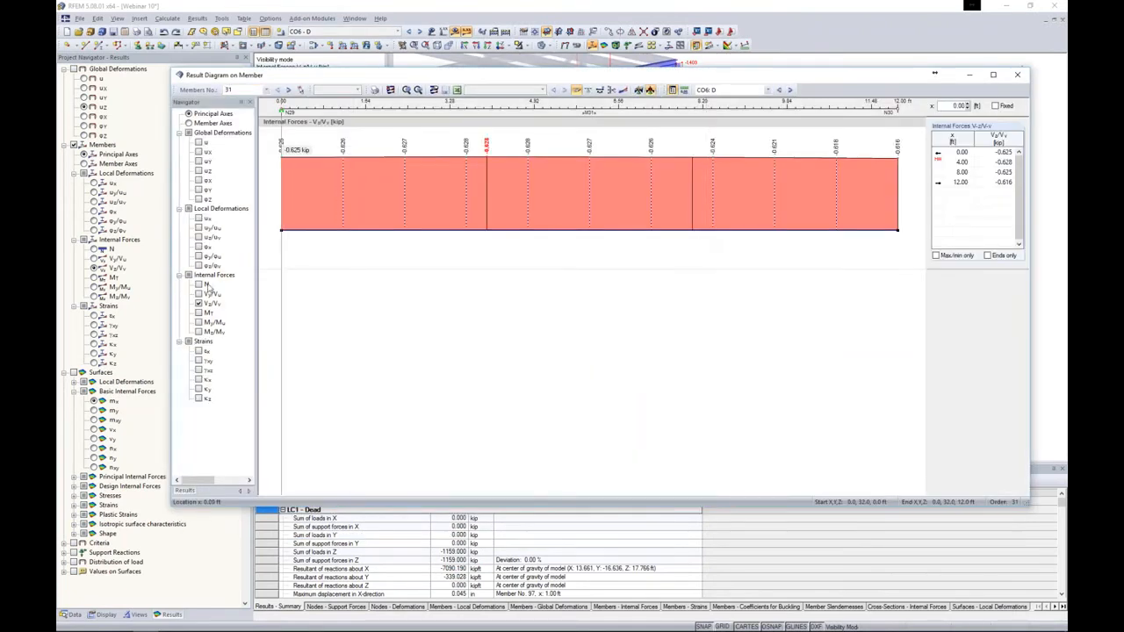
click(200, 284)
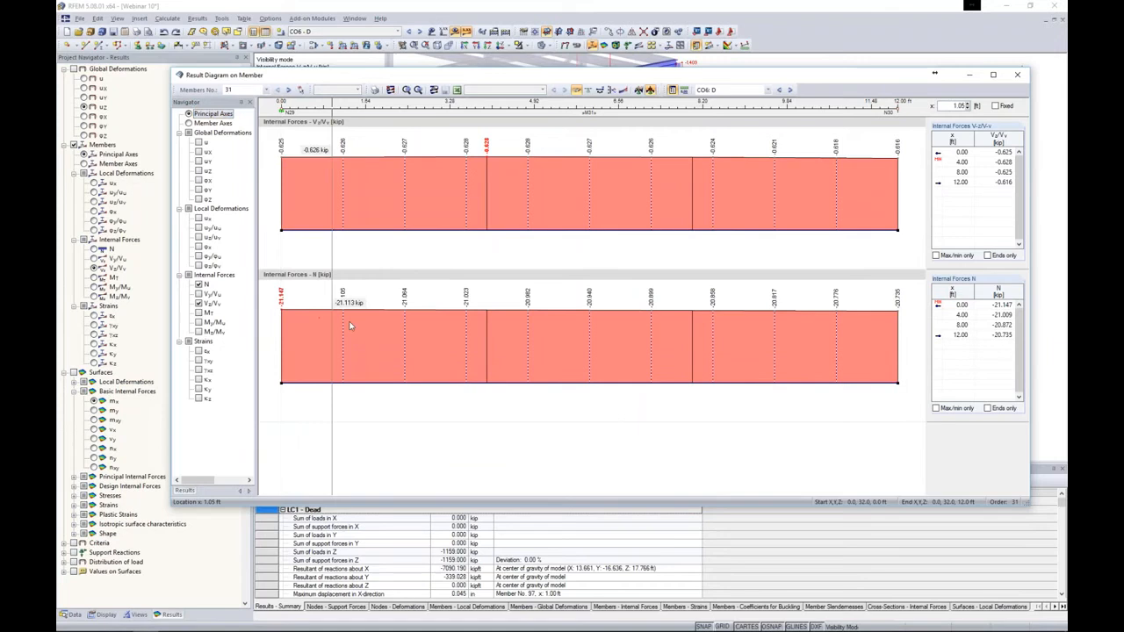
click(199, 322)
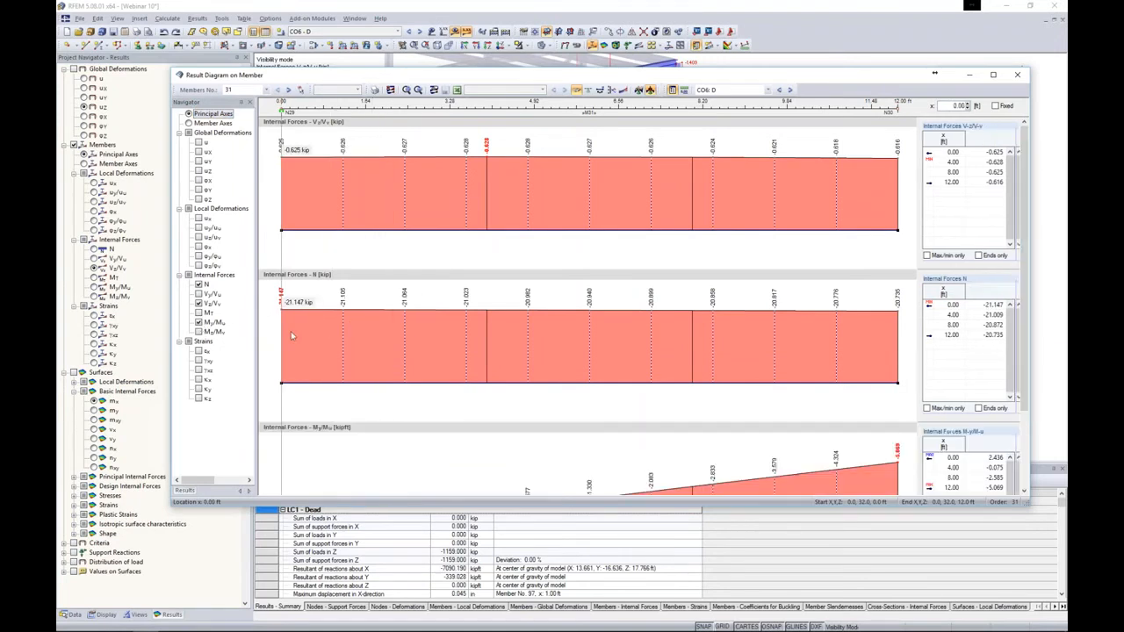
scroll(459, 351, down, 1)
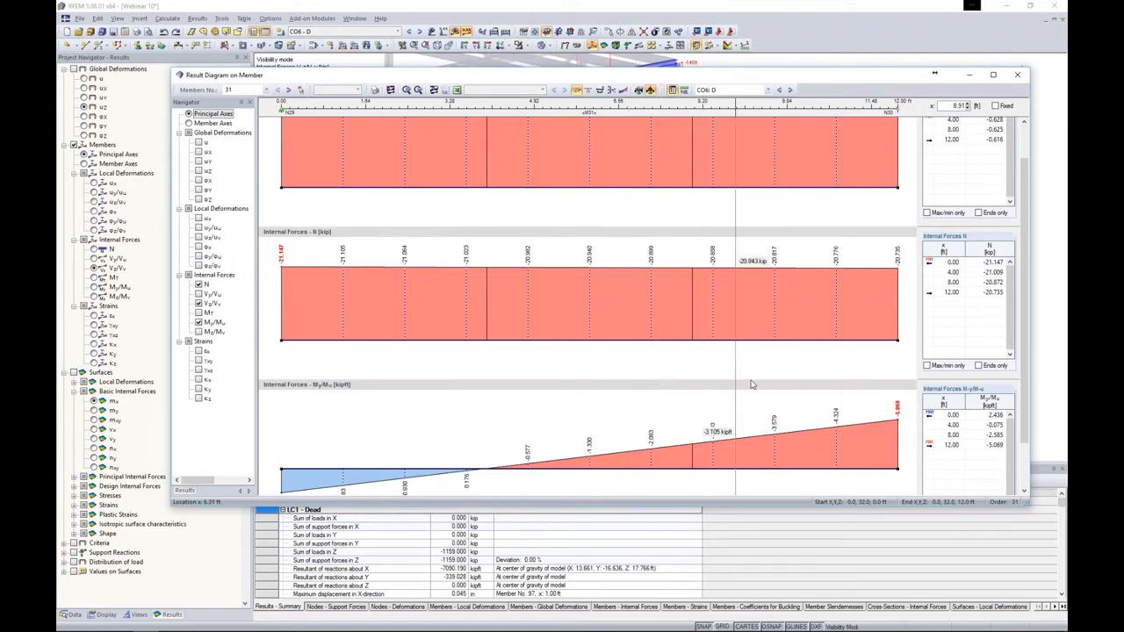
click(789, 90)
click(790, 89)
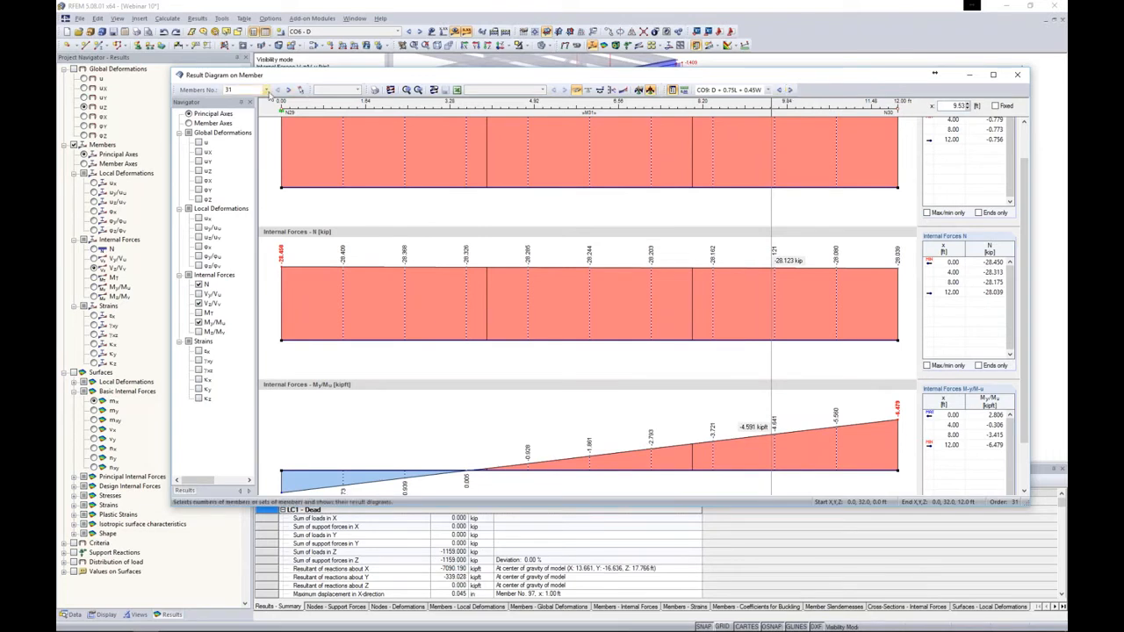
- Close the column's result diagrams and turn on the surface results
click(266, 89)
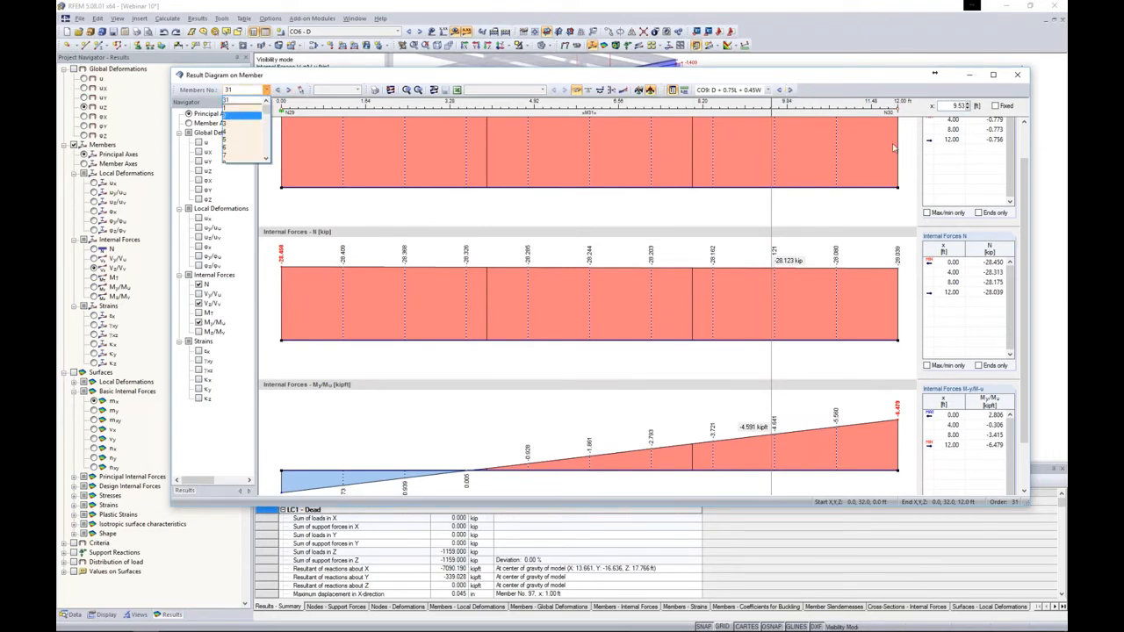
click(1017, 75)
click(74, 373)
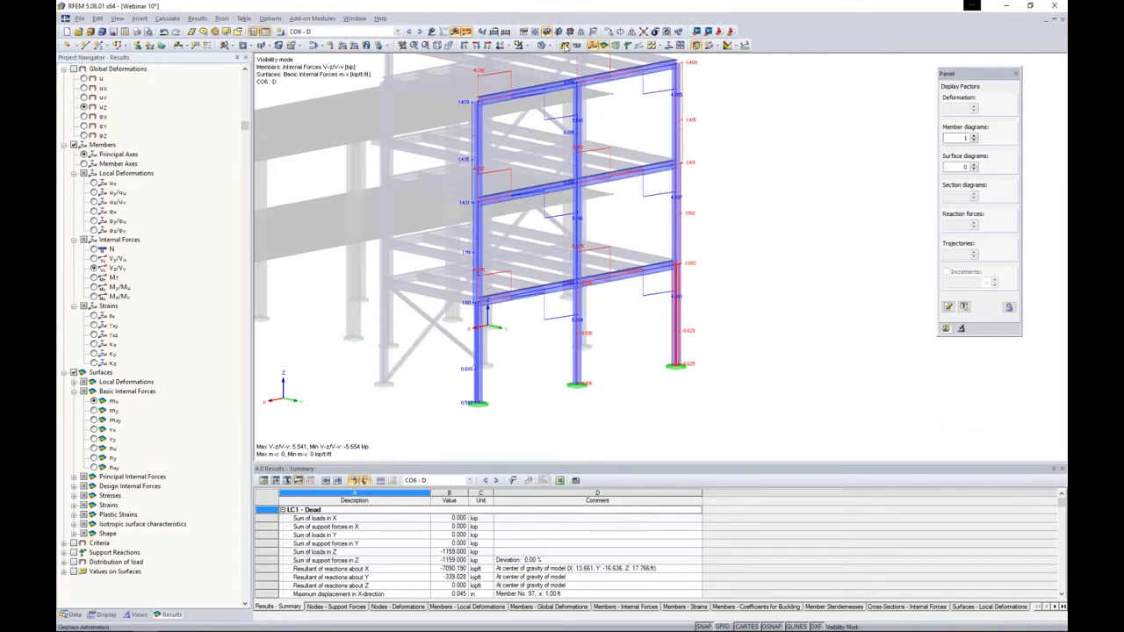
- Cancel visibility mode to show the whole model and turn off the member results
click(526, 45)
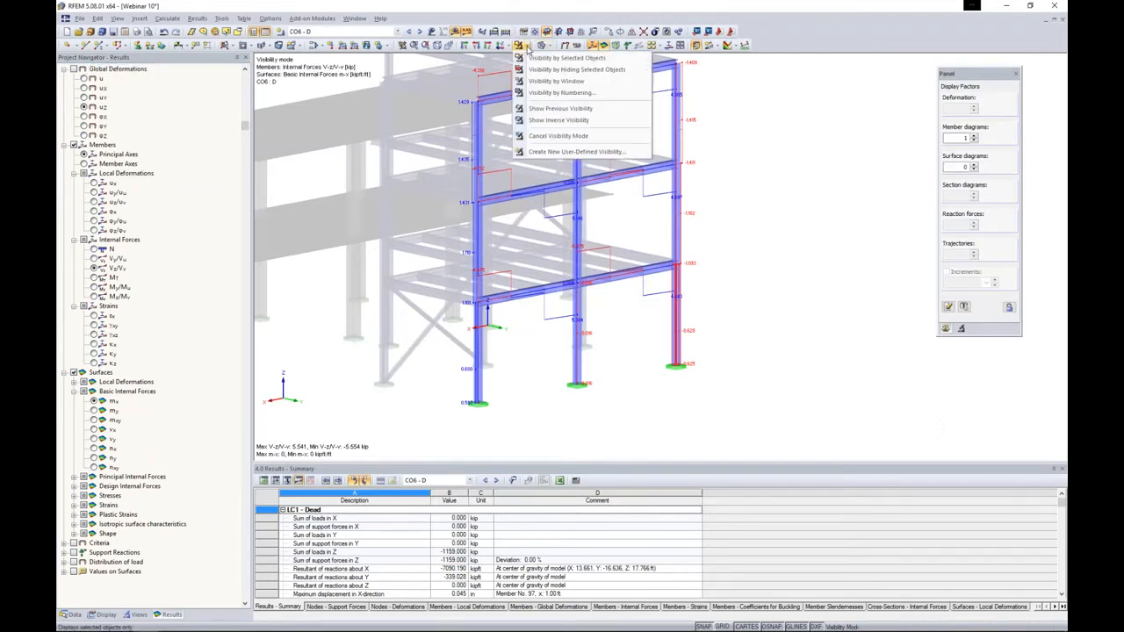
click(538, 137)
scroll(627, 234, down, 5)
scroll(533, 184, up, 2)
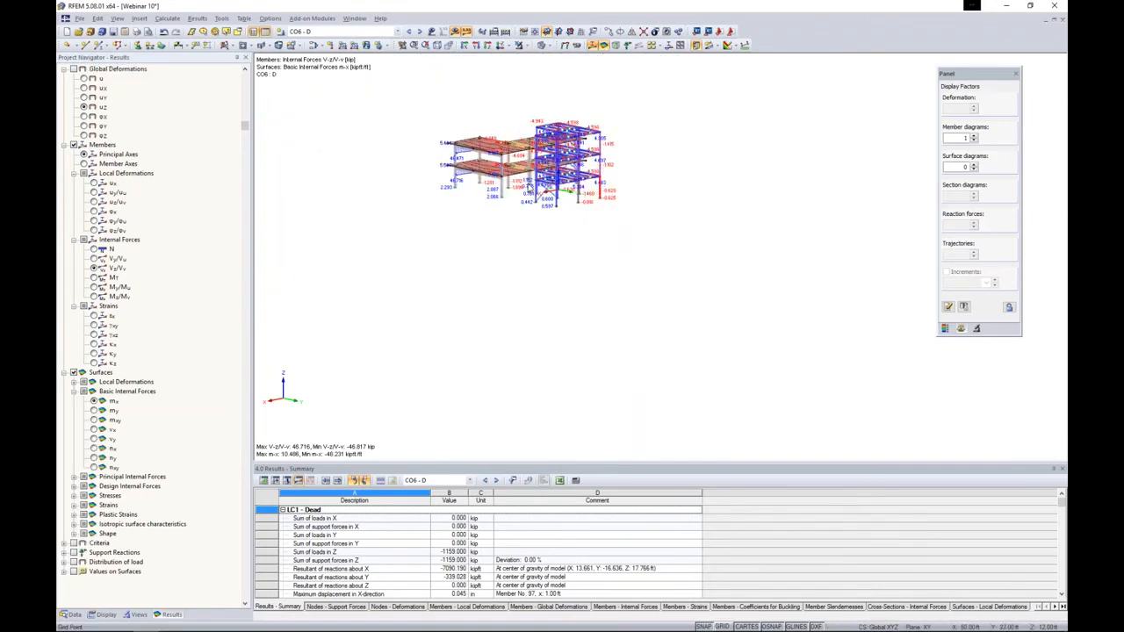
click(74, 145)
ctrl+middle_drag(505, 219, 673, 213)
scroll(533, 141, up, 3)
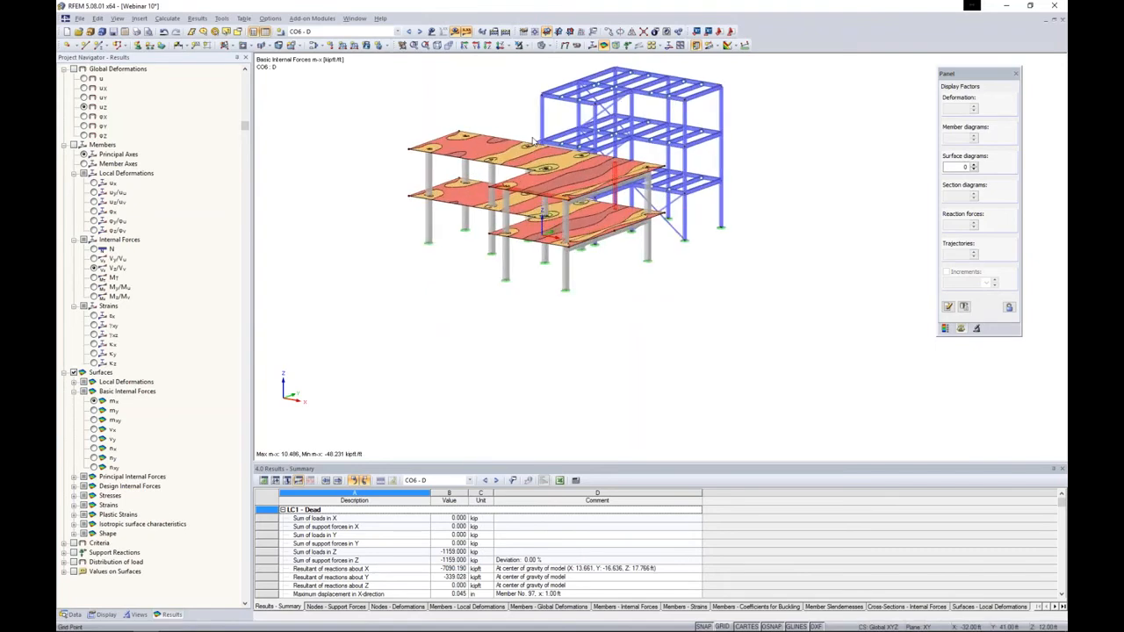
scroll(533, 141, up, 2)
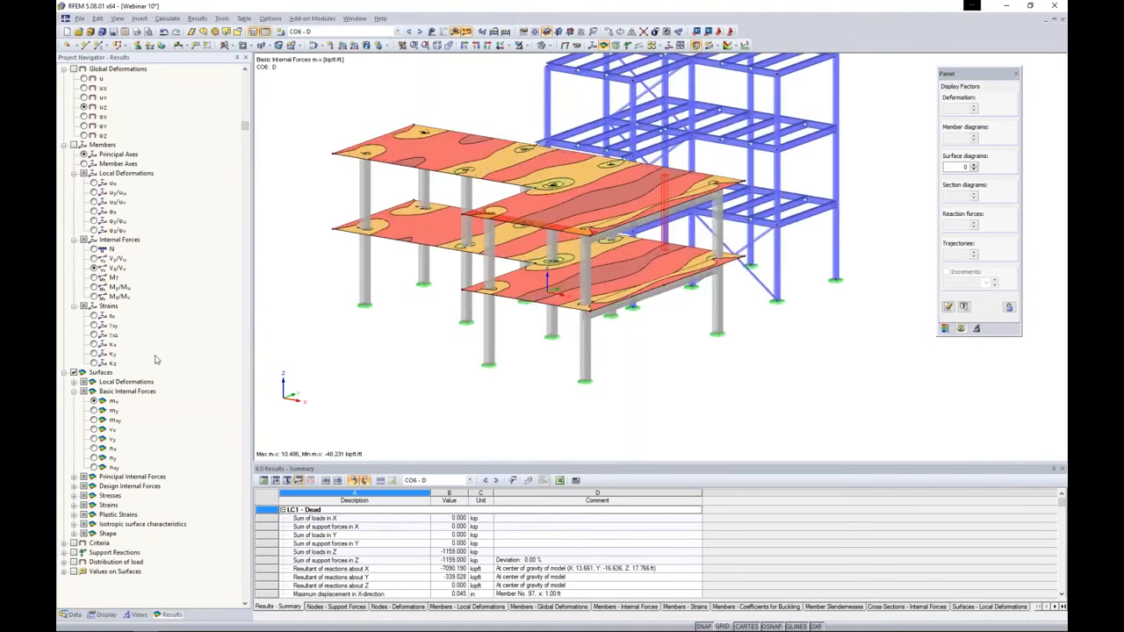
- Show the colour scale of the surface results and display the basic internal forces my and mxy on the slabs
click(945, 330)
drag(974, 75, 955, 83)
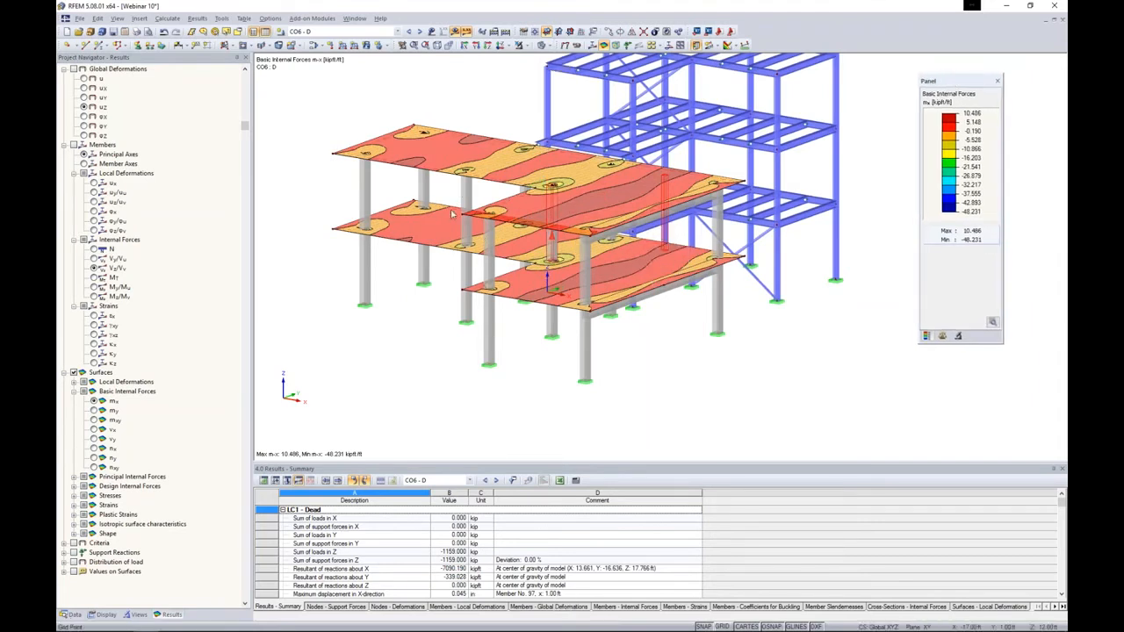
click(94, 410)
click(94, 419)
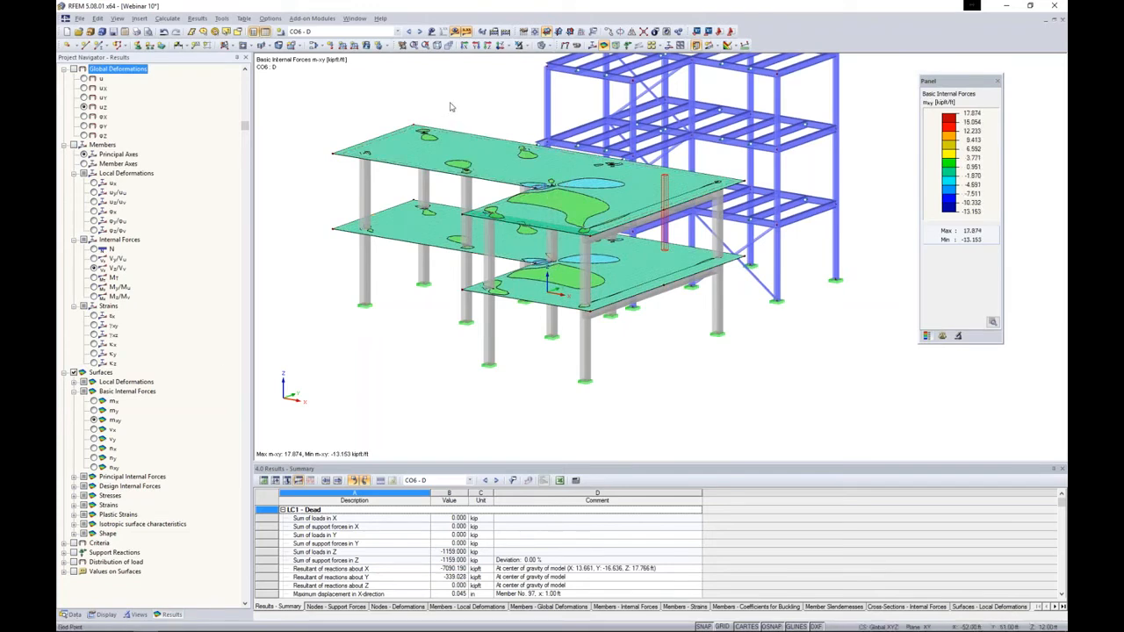
click(448, 109)
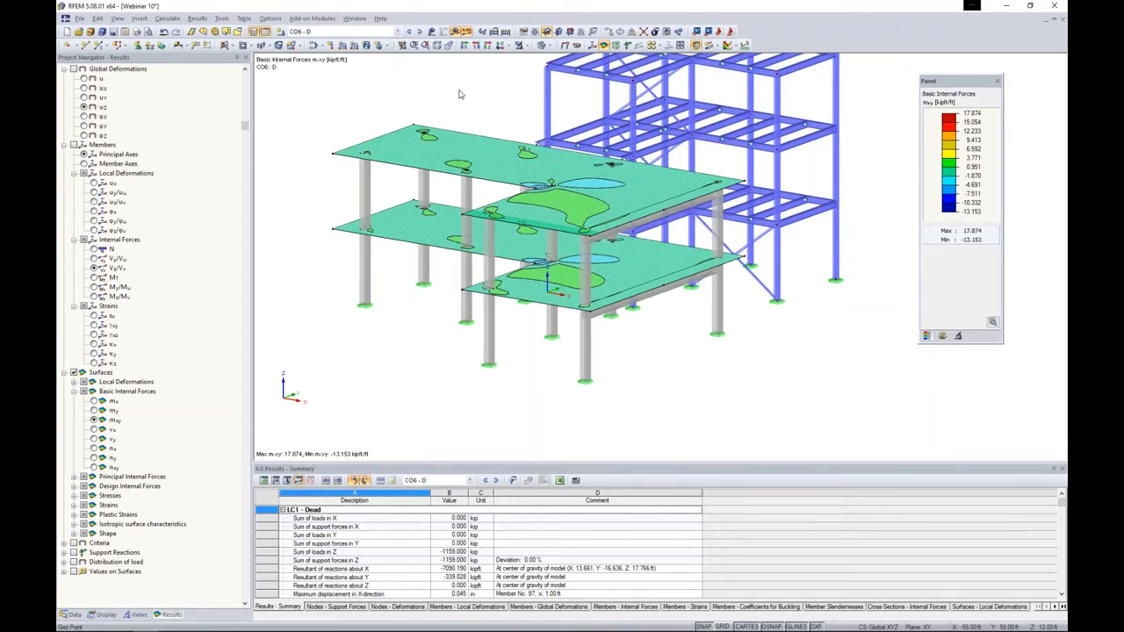
middle_drag(487, 107, 497, 143)
scroll(496, 144, down, 1)
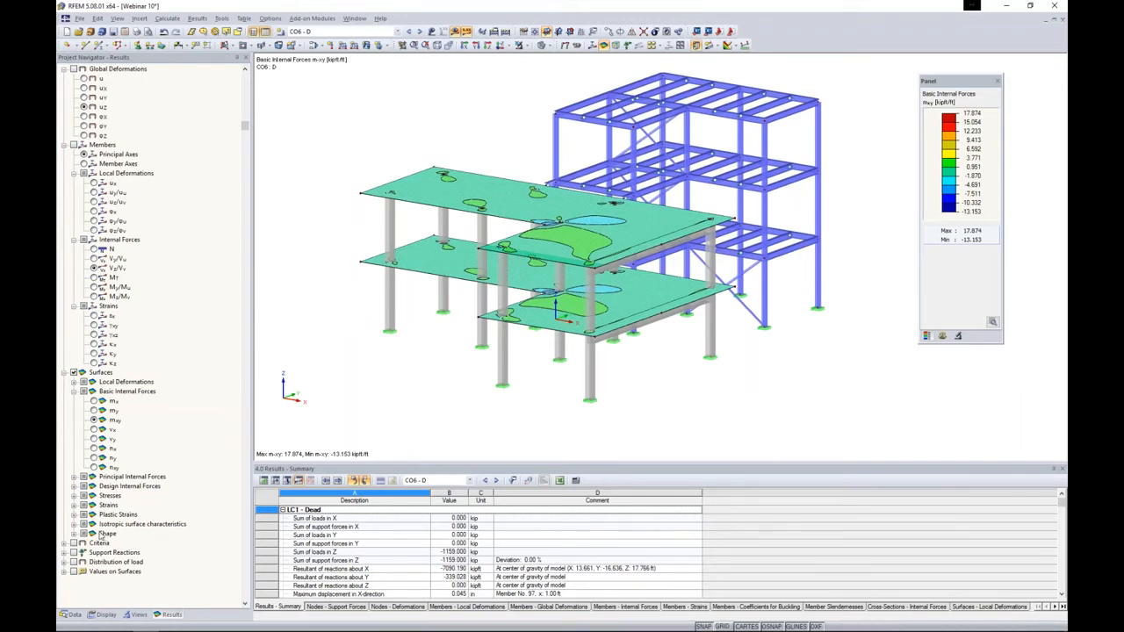
- Open the RF-STEEL AISC add-on module and set the design standard to LRFD 2010
click(72, 615)
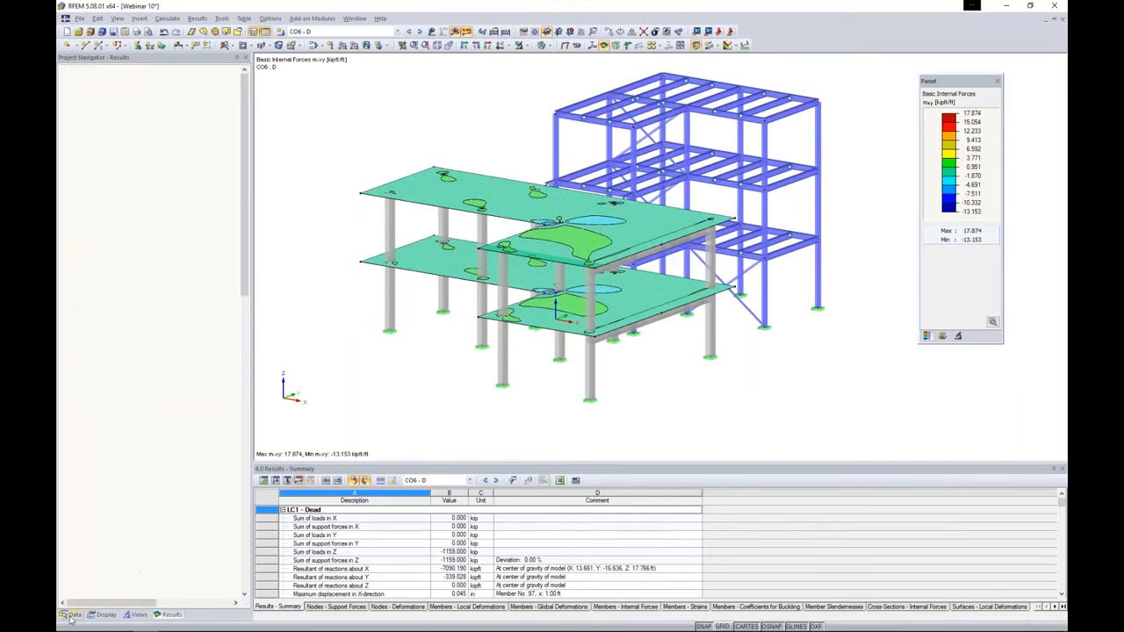
scroll(165, 325, down, 9)
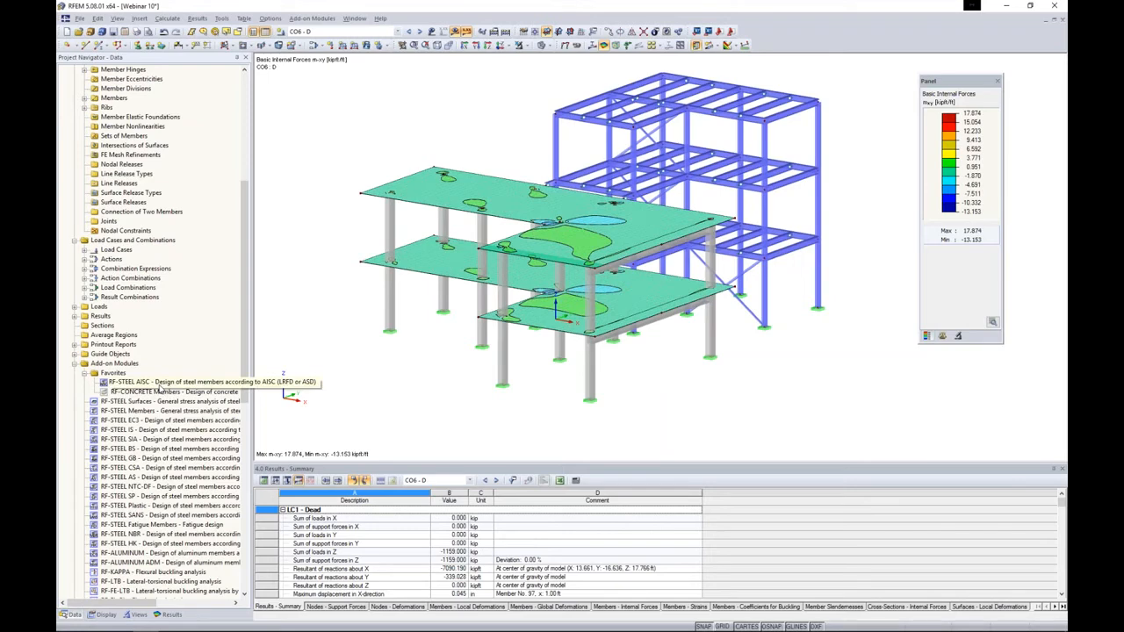
double_click(182, 382)
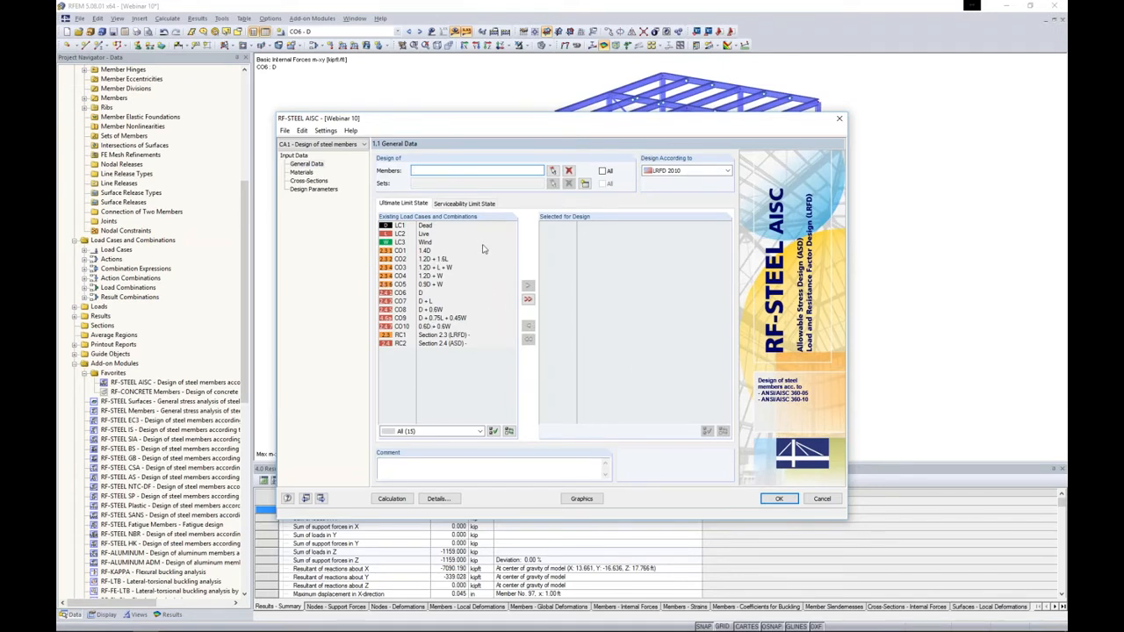
click(664, 173)
click(667, 183)
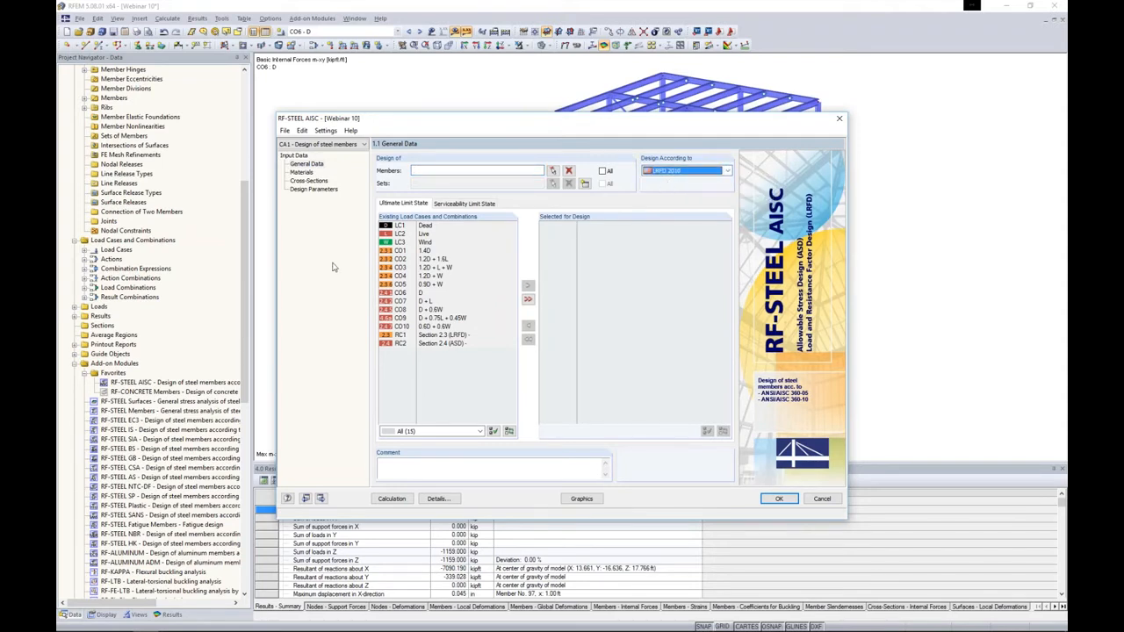
- Add load combinations CO1 to CO5 to the ultimate limit state design
click(413, 253)
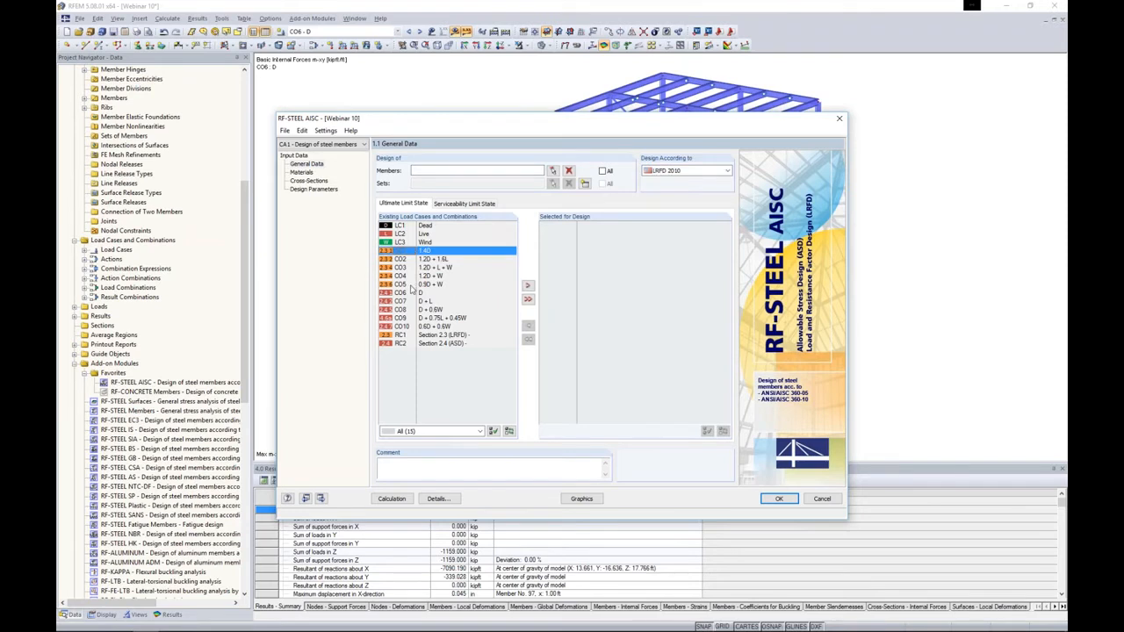
shift+click(411, 284)
click(528, 286)
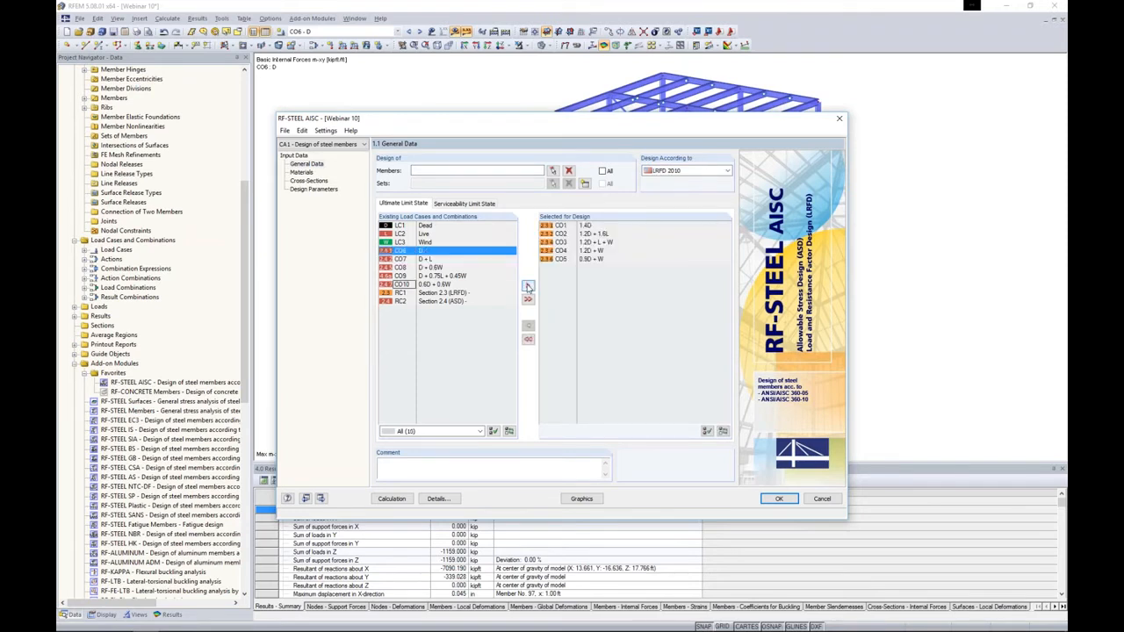
- Add load combinations CO6 to CO10 to the serviceability limit state design
click(481, 207)
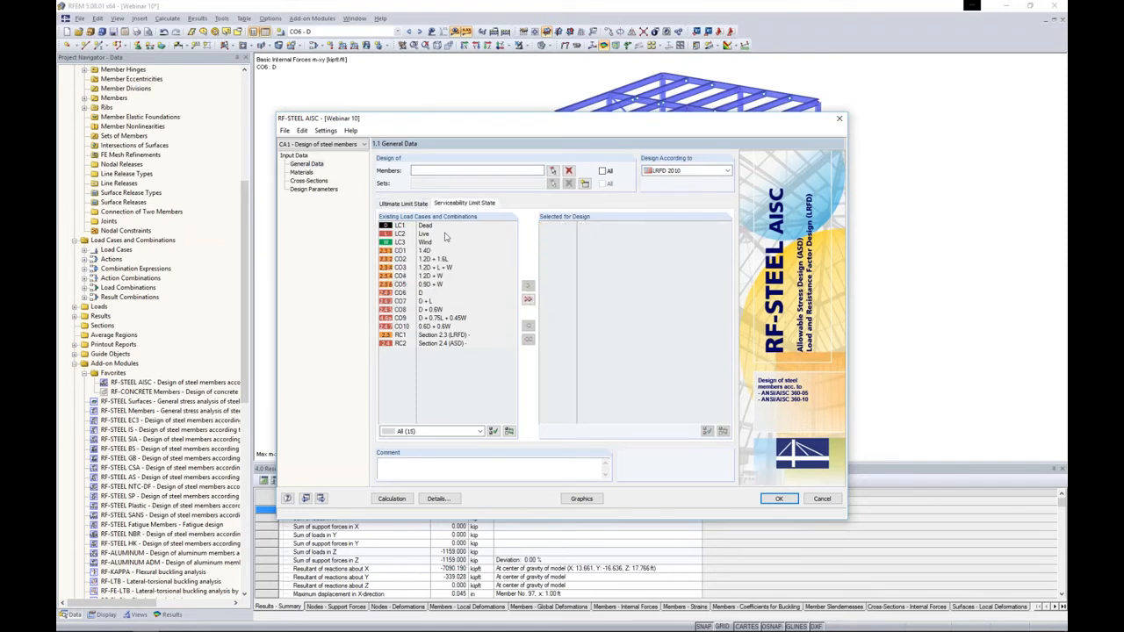
click(431, 293)
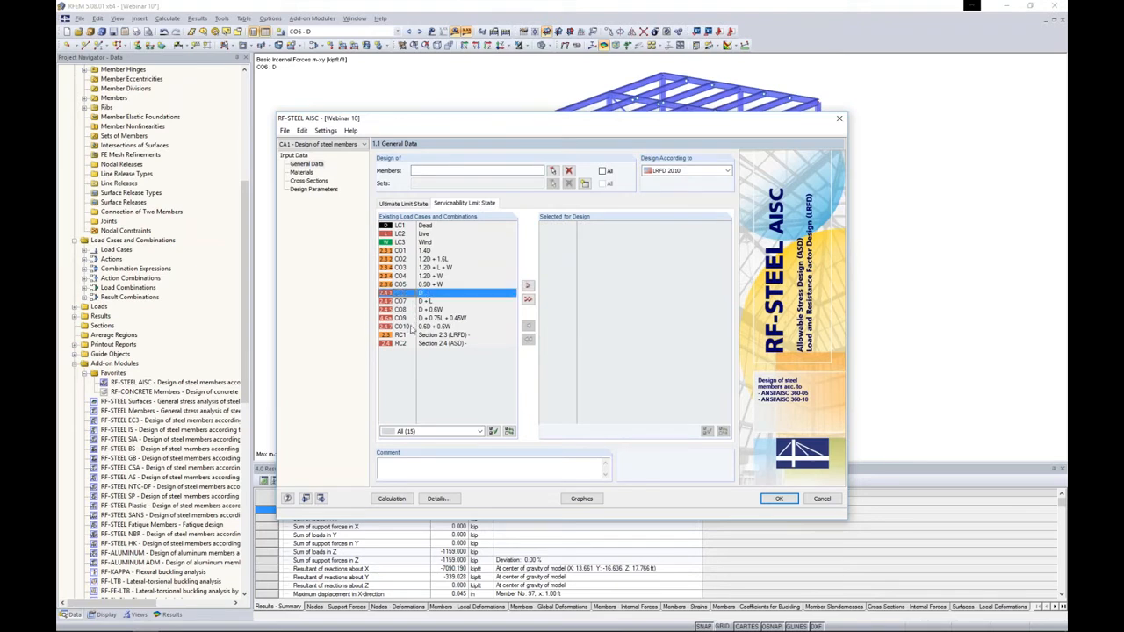
shift+click(411, 327)
click(527, 286)
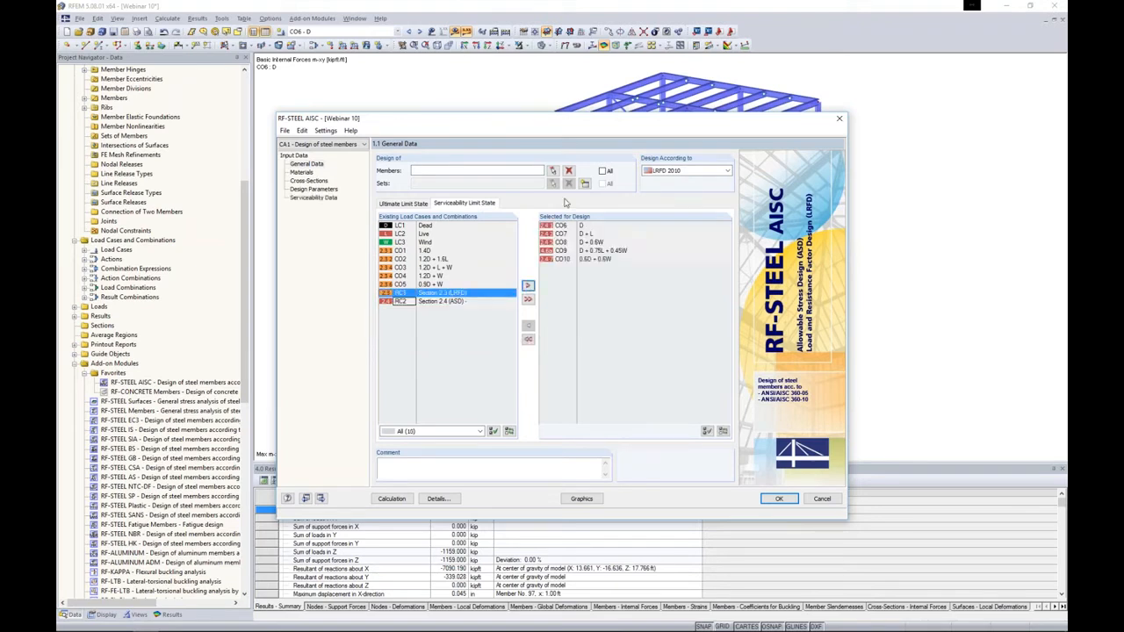
- Graphically select the vertical members of all three storeys of the steel structure for design
click(553, 170)
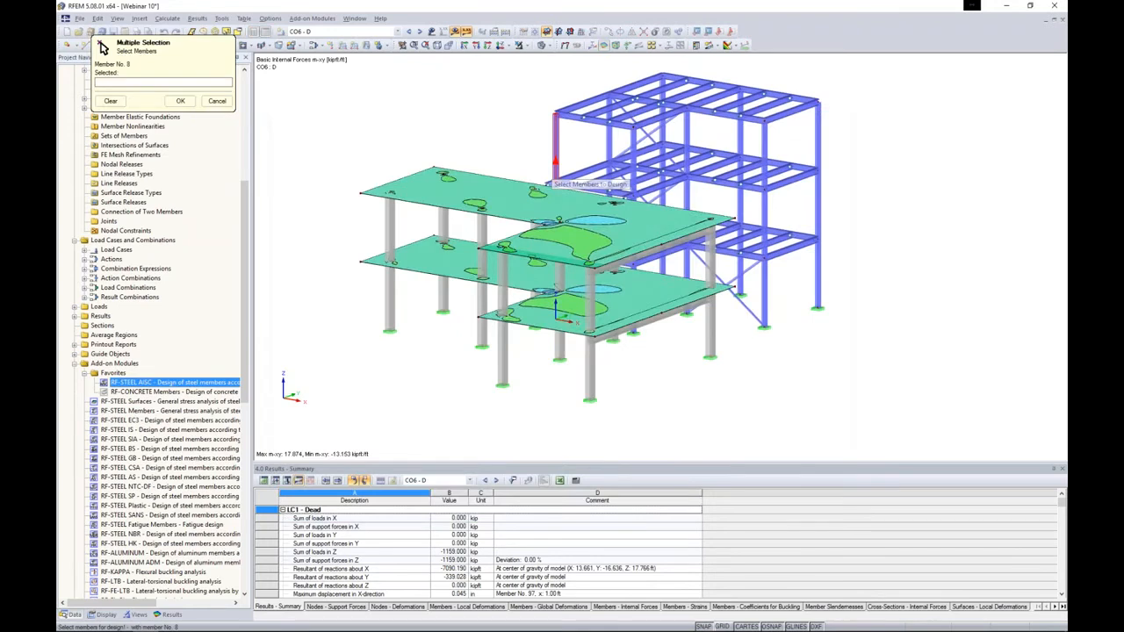
ctrl+middle_drag(843, 328, 571, 274)
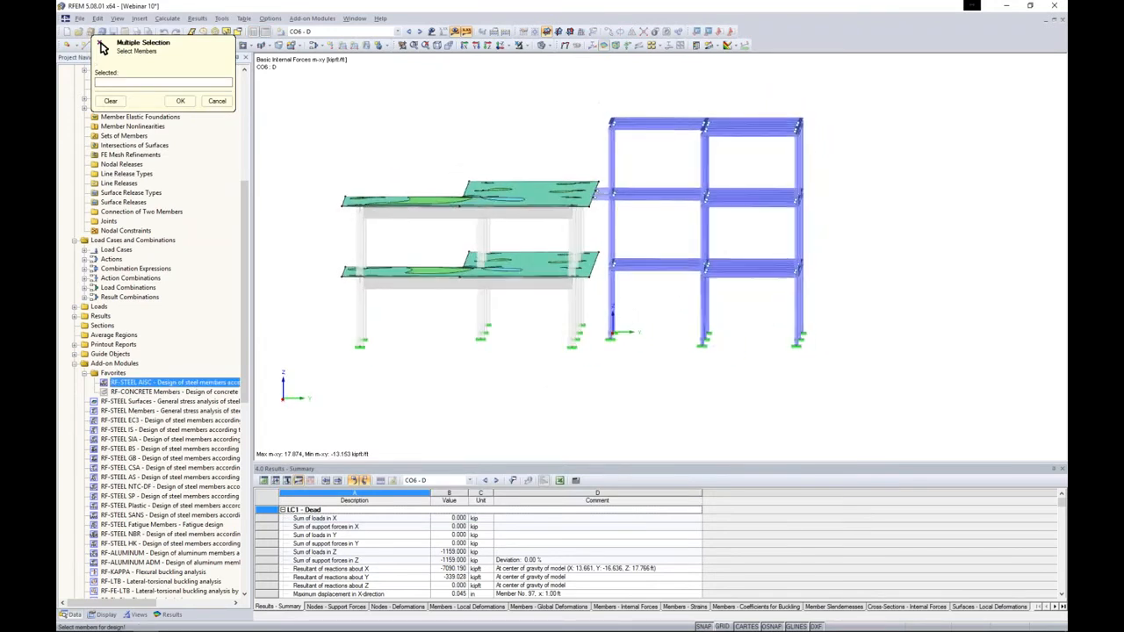
drag(834, 319, 599, 290)
drag(831, 237, 590, 210)
drag(829, 157, 586, 144)
ctrl+middle_drag(651, 250, 716, 309)
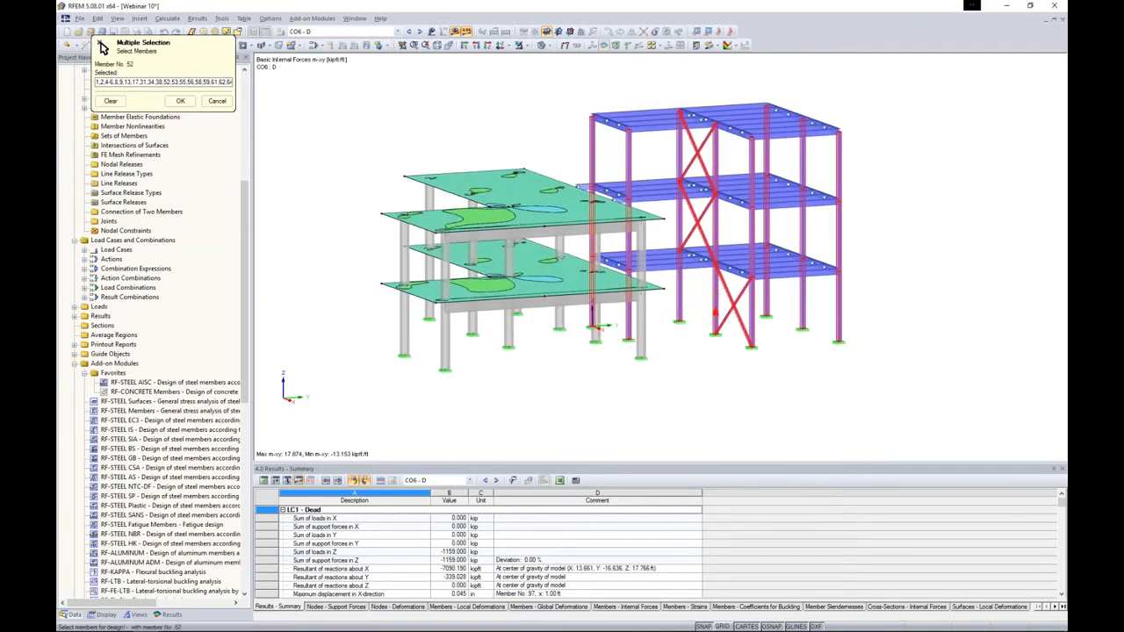
- Remove the six diagonal braces from the member selection and accept the remaining columns for design
click(728, 294)
click(727, 315)
click(703, 212)
click(692, 209)
click(701, 165)
click(702, 145)
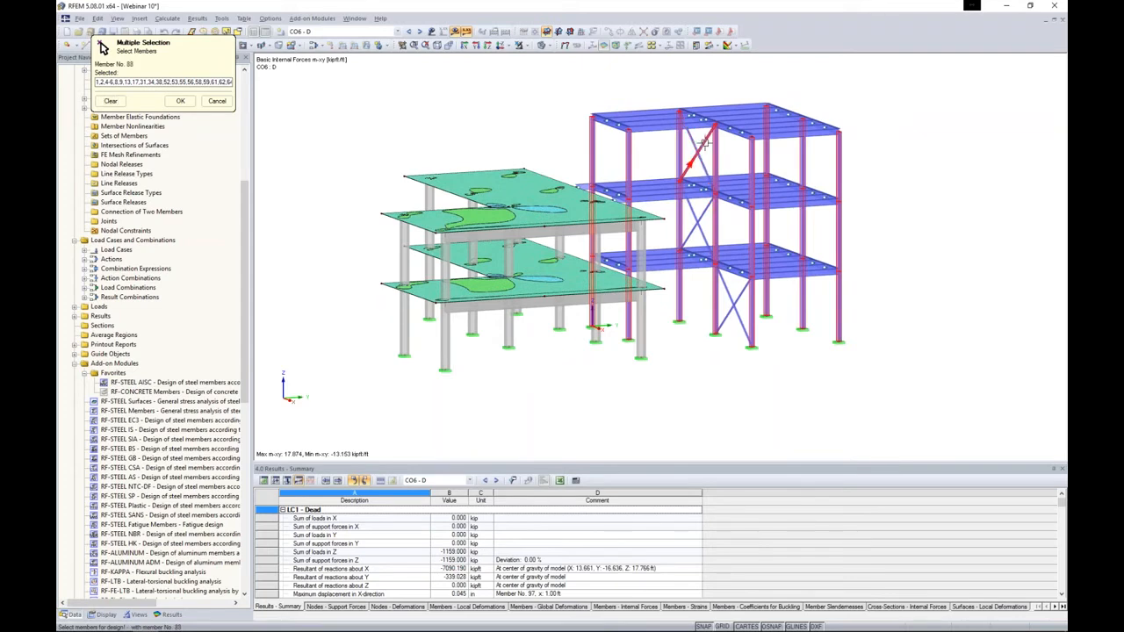
click(180, 100)
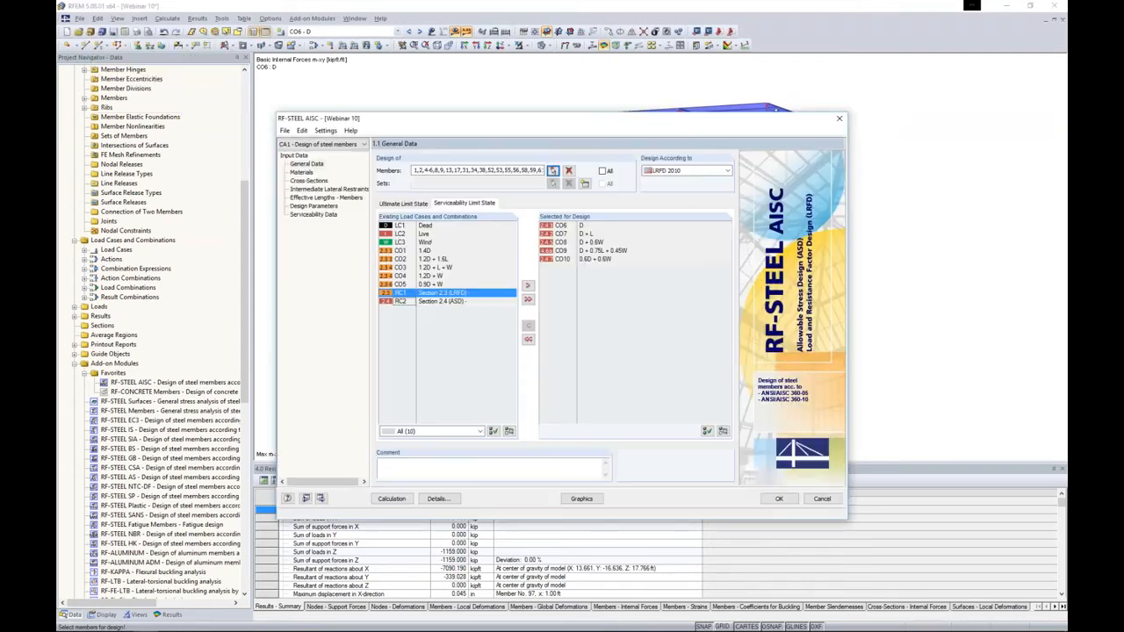
- Review the design case's materials, cross-sections, lateral restraints, effective lengths, design parameters and serviceability data
click(301, 172)
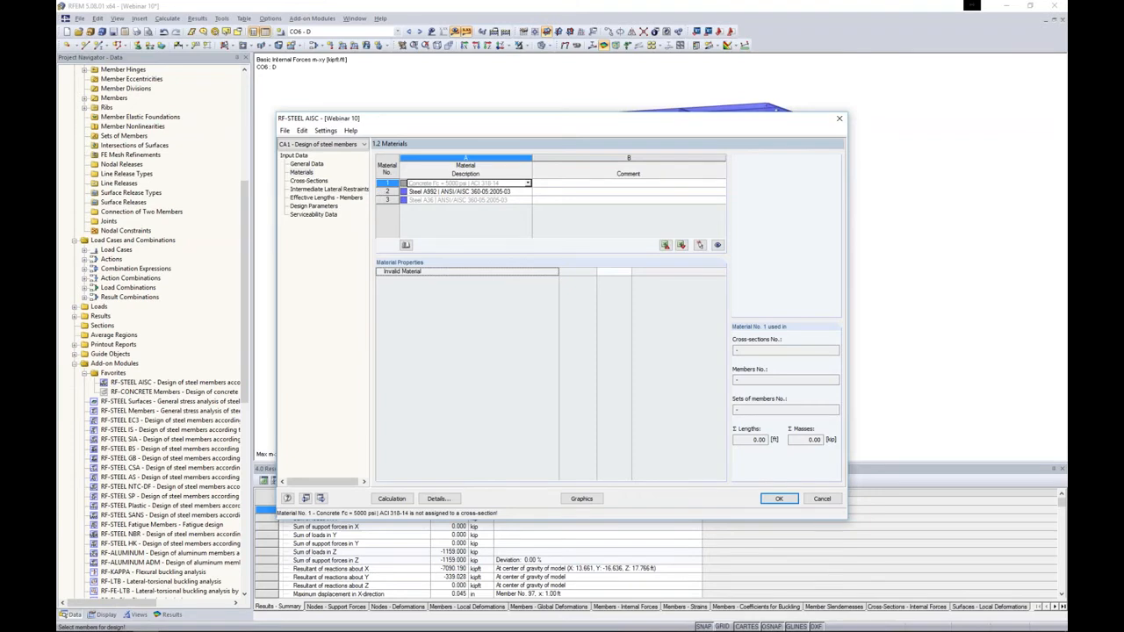
click(311, 181)
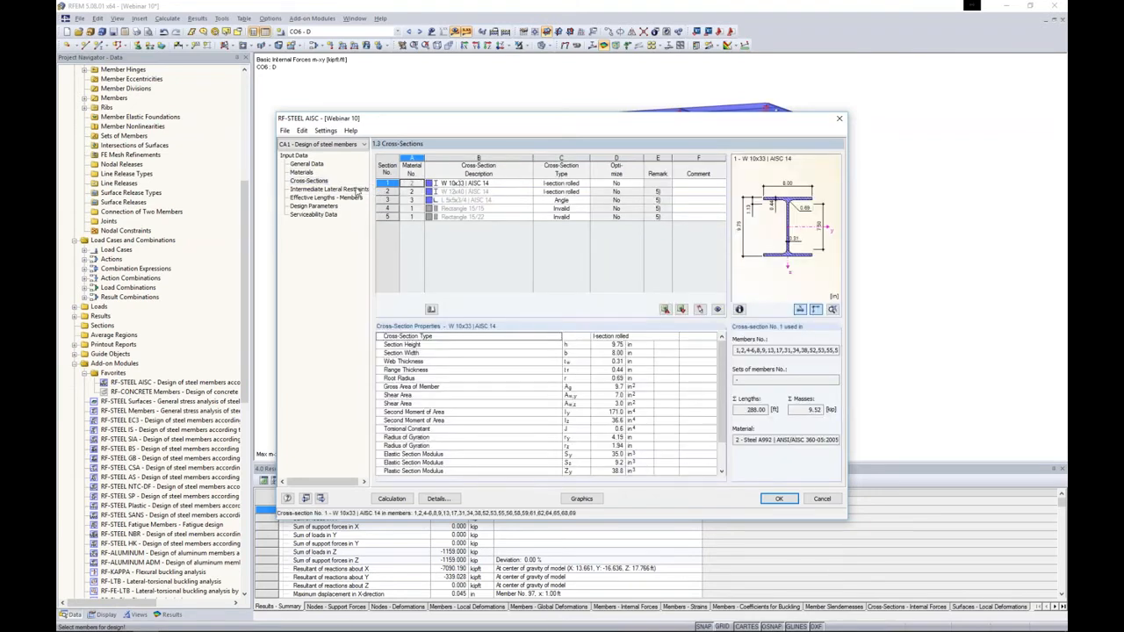
click(317, 188)
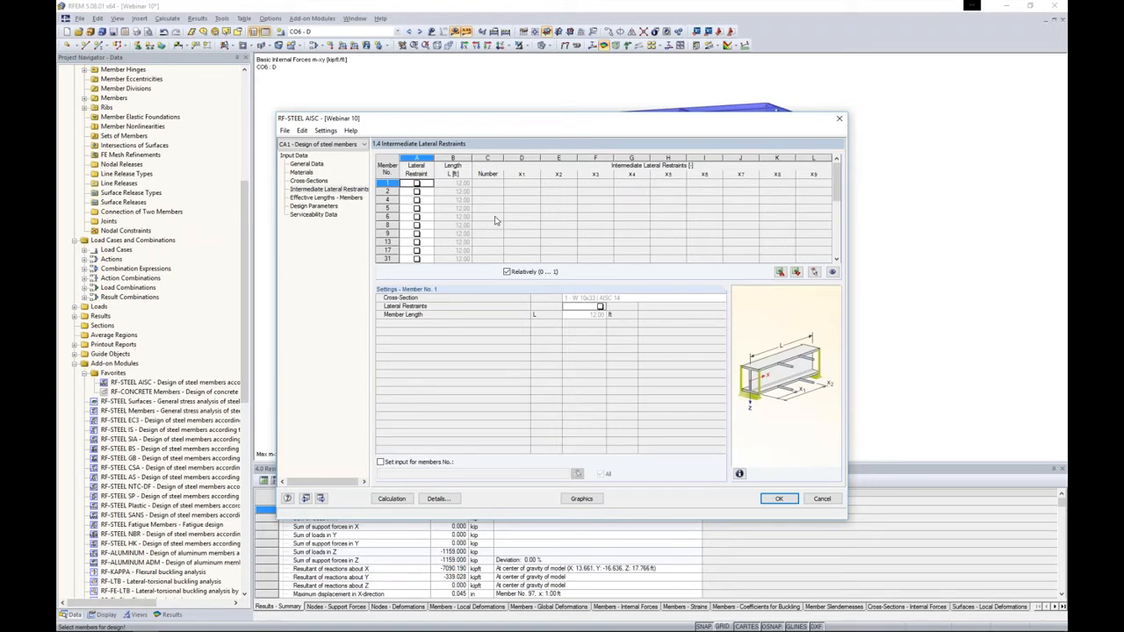
click(333, 209)
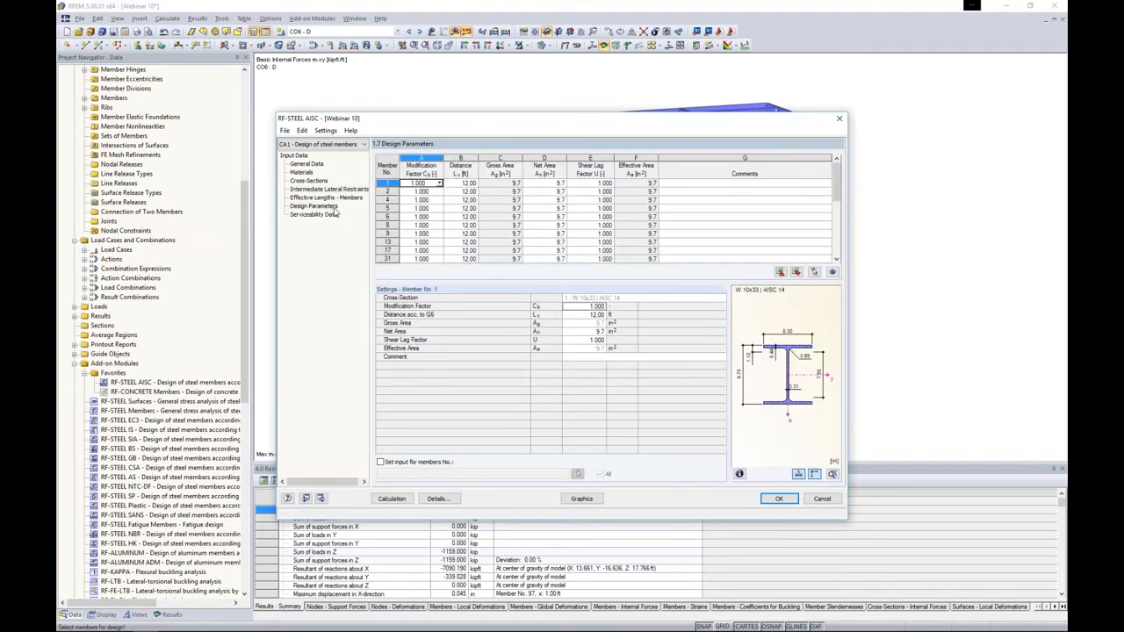
click(324, 197)
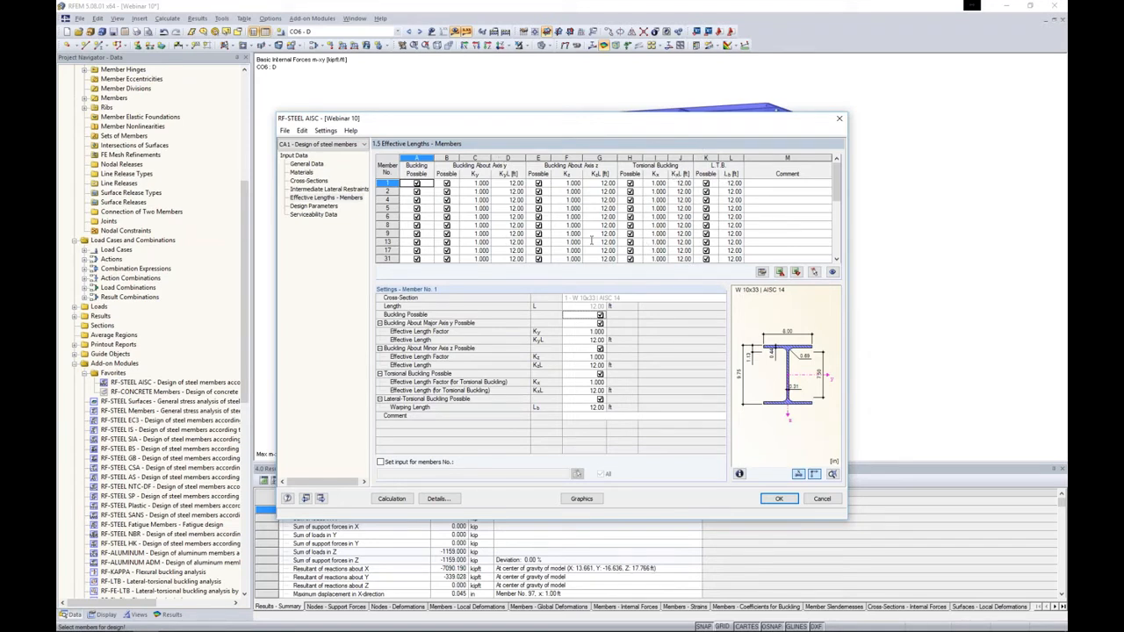
click(314, 206)
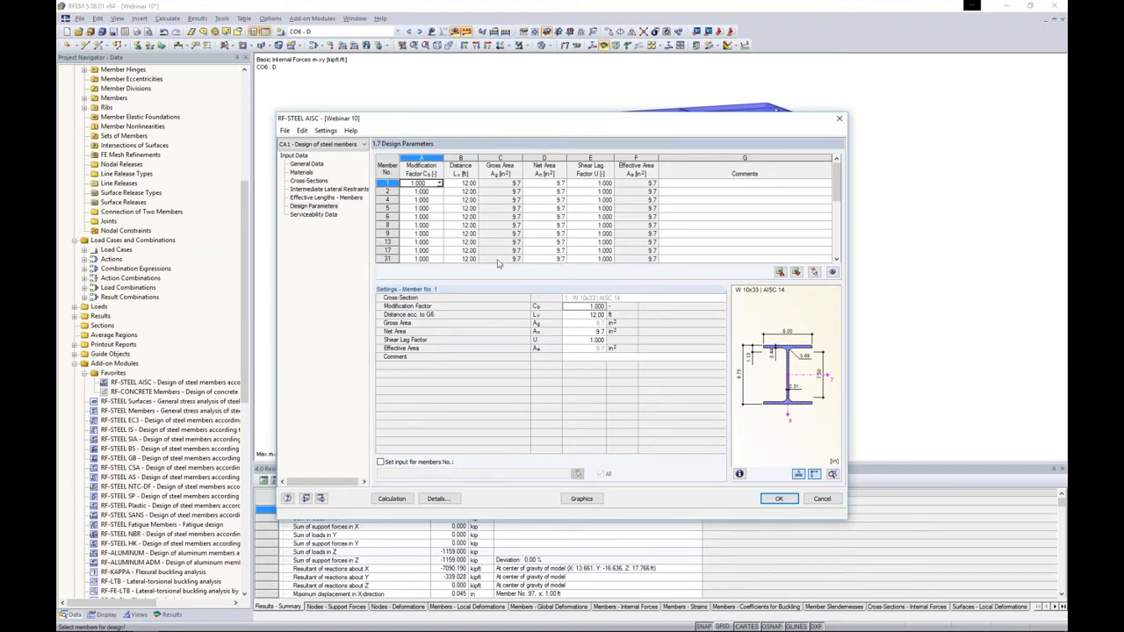
click(318, 216)
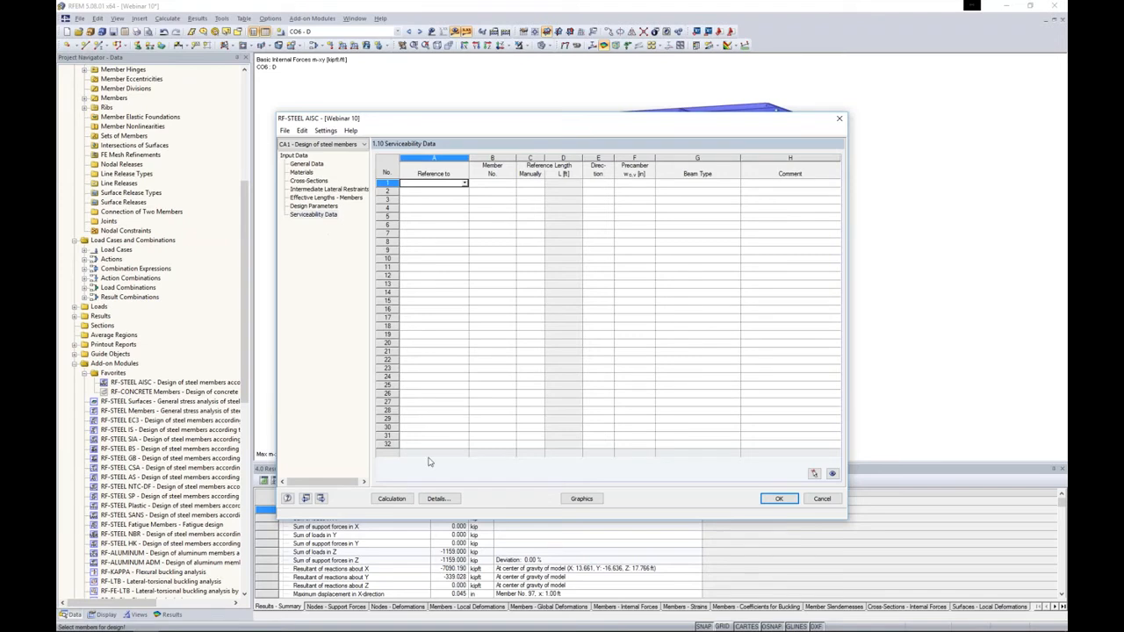
- Check the limiting deflection ratios for serviceability in the LRFD 2010 design details and accept the settings
click(439, 499)
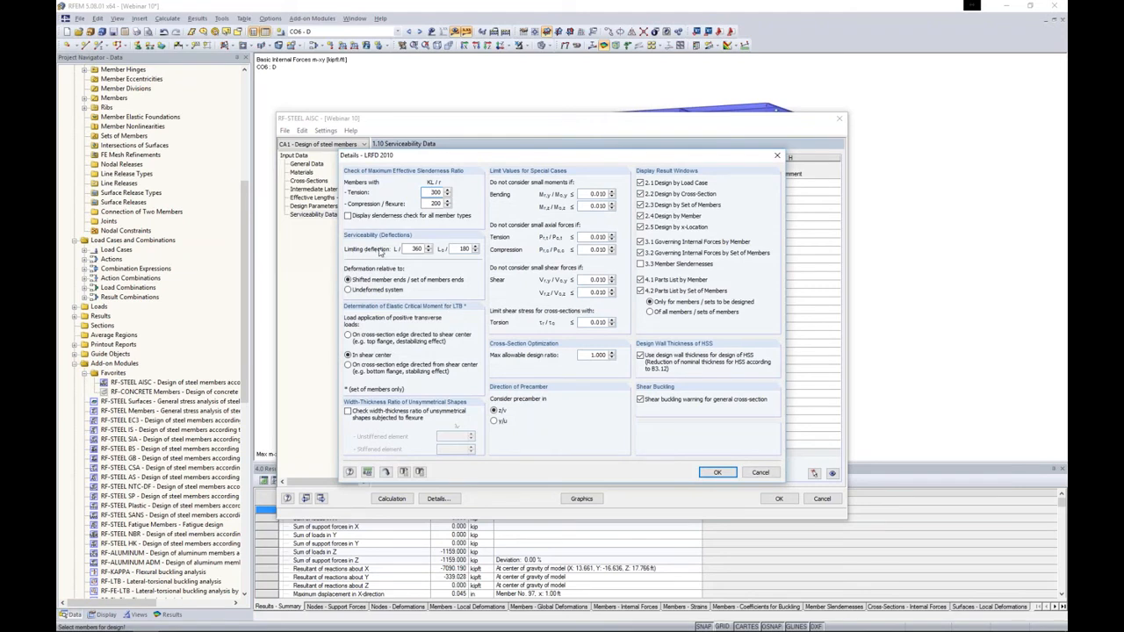
double_click(415, 250)
double_click(458, 249)
double_click(413, 249)
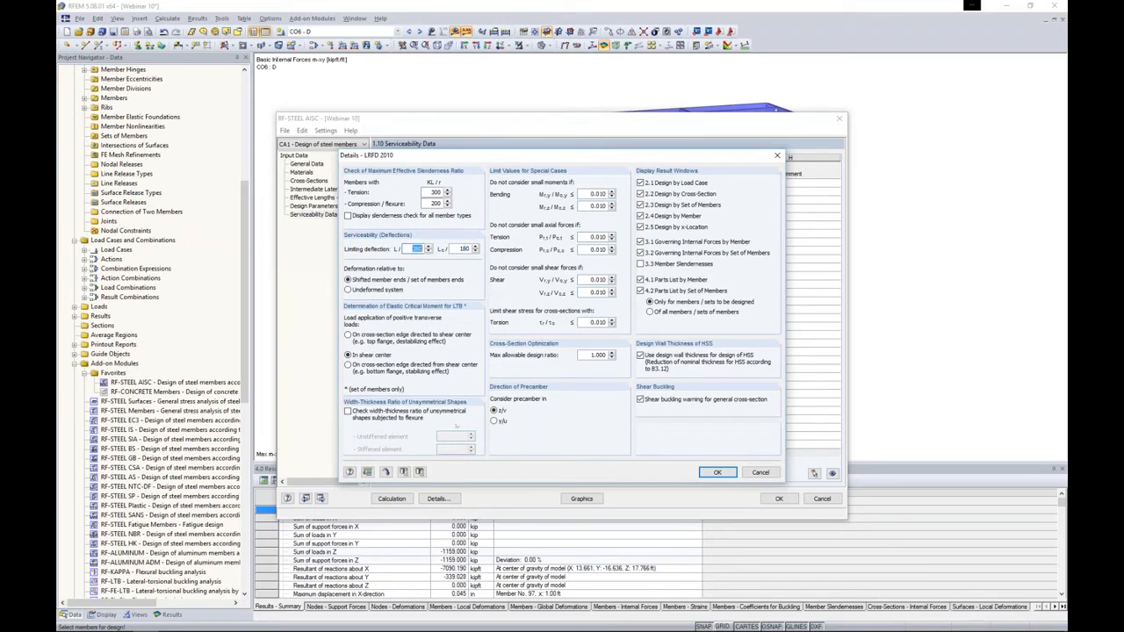
click(717, 472)
- Reference the first serviceability data entry to members and graphically select the vertical members of all three steel storeys
click(443, 185)
click(464, 183)
click(453, 191)
click(492, 183)
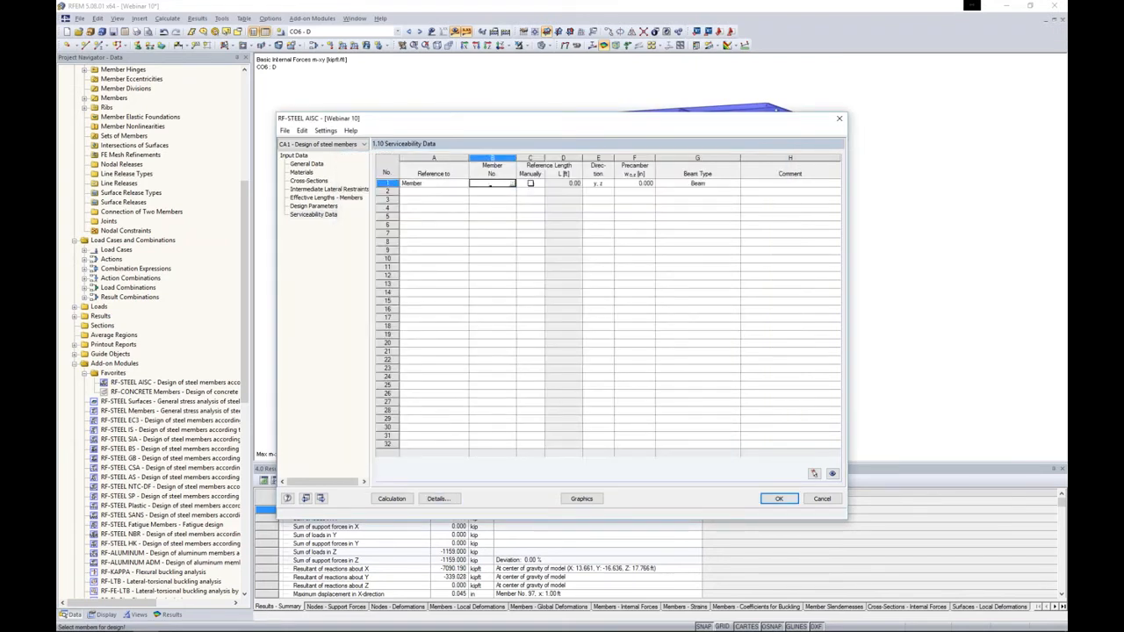
click(512, 183)
click(465, 45)
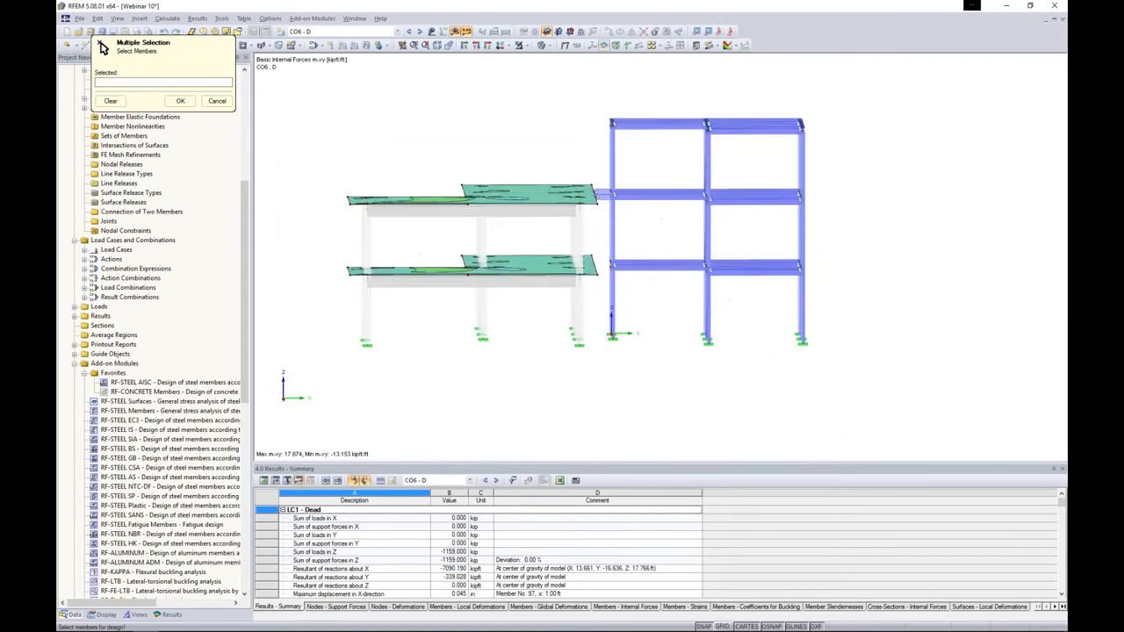
drag(846, 313, 591, 286)
drag(830, 244, 600, 220)
drag(819, 174, 594, 133)
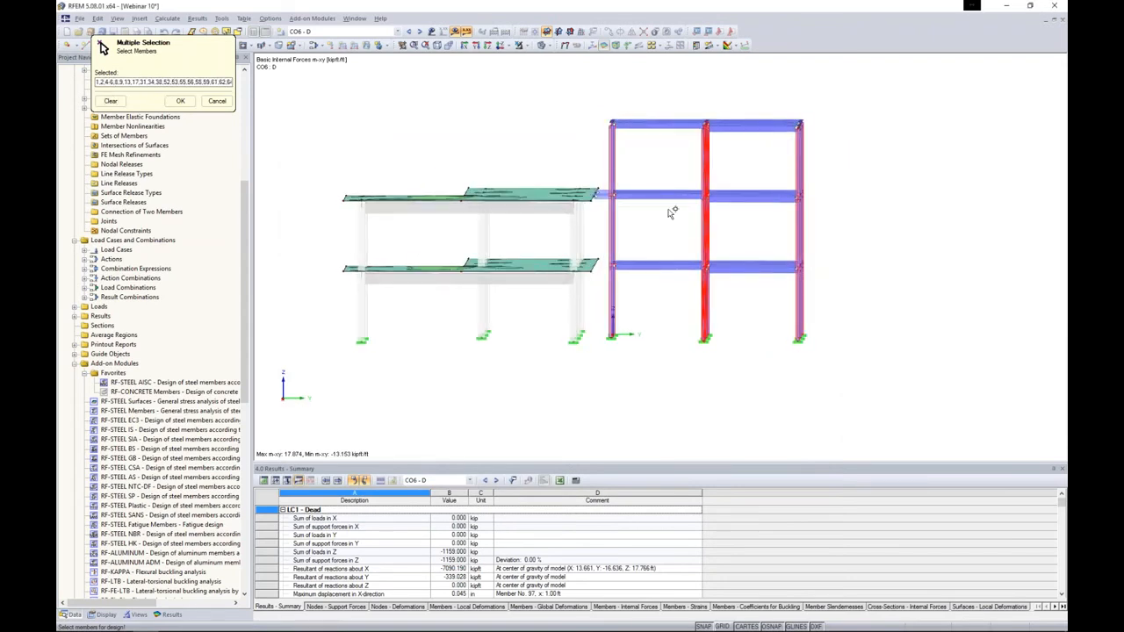
- Remove the diagonal braces from the serviceability member selection and accept the remaining steel columns
click(436, 45)
click(732, 296)
click(729, 309)
click(702, 238)
click(704, 166)
click(688, 163)
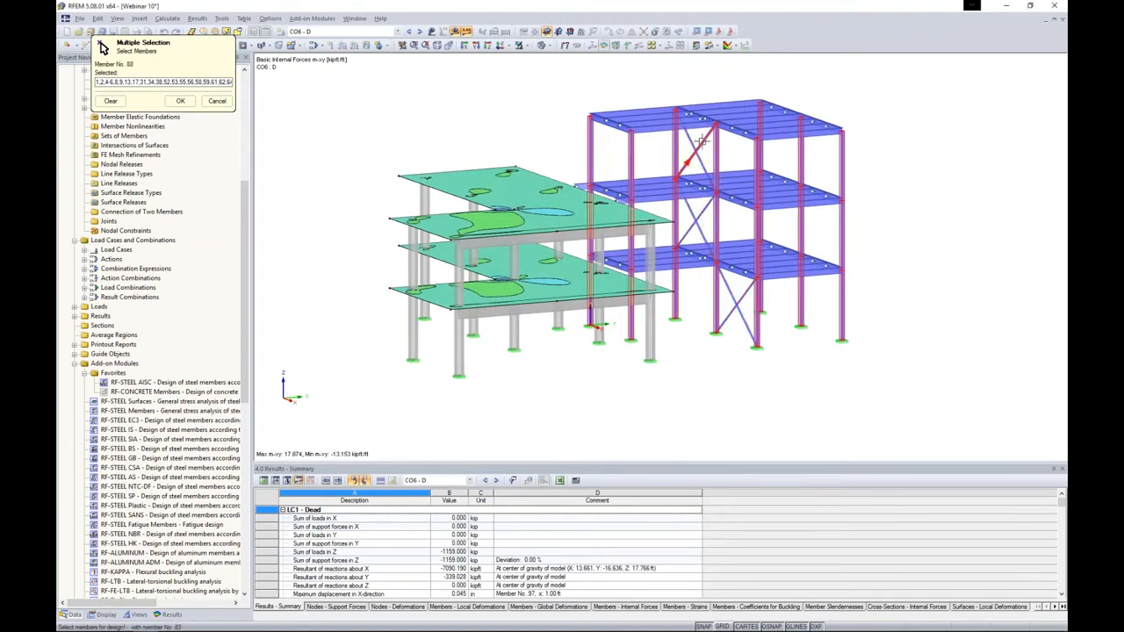
click(180, 100)
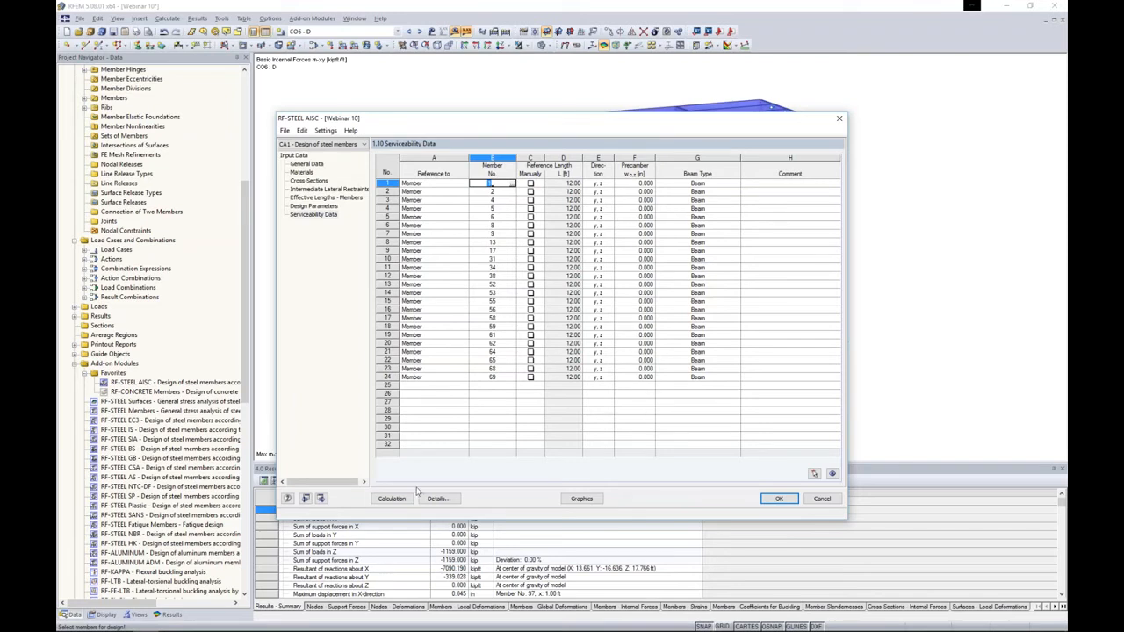
- Run the steel design calculation and open the results by cross-section and by member
click(391, 498)
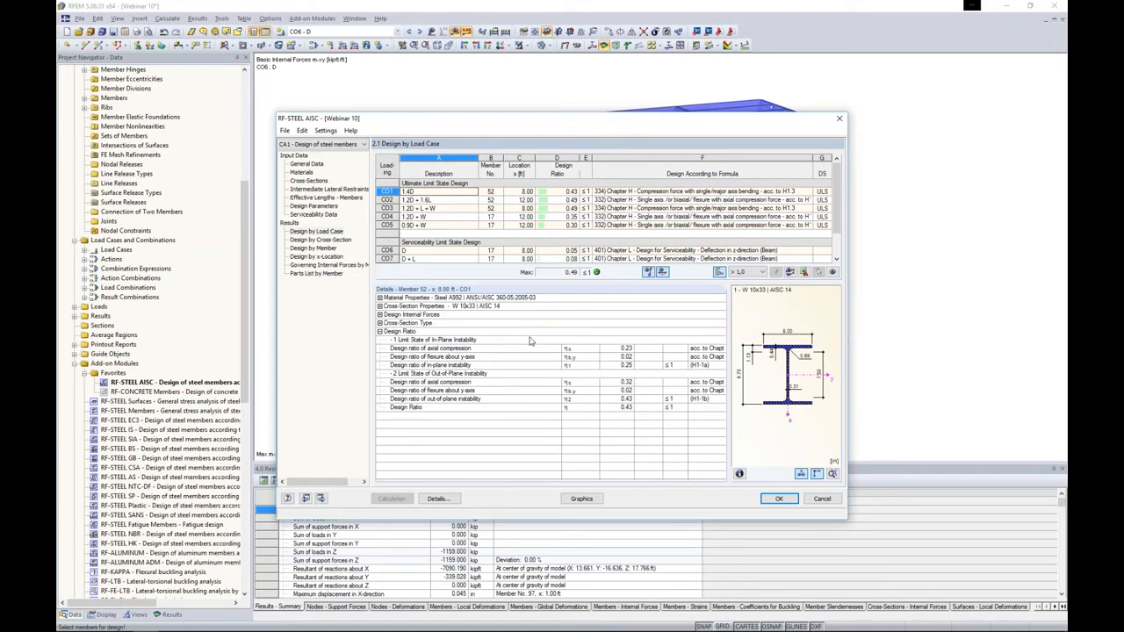
click(321, 240)
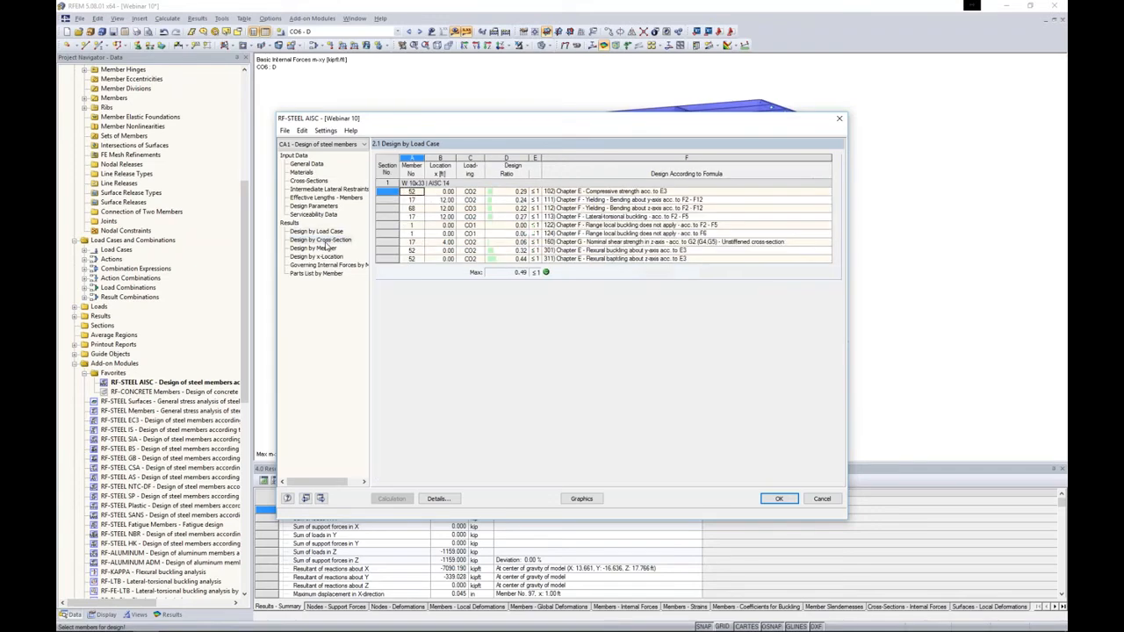
click(315, 249)
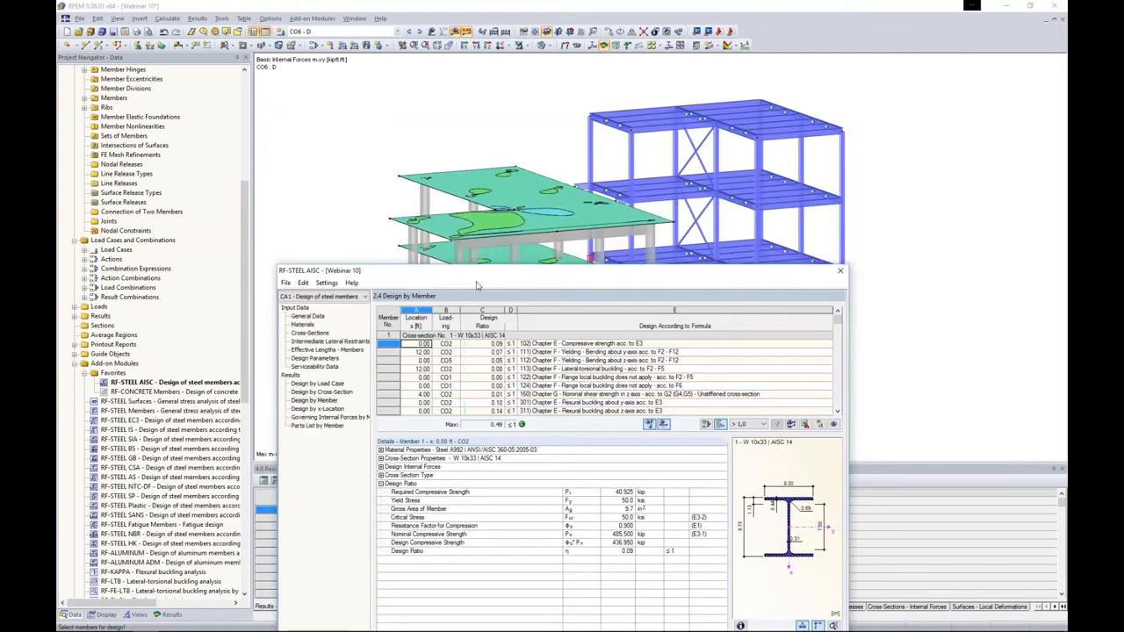
- Examine the design checks of successive columns in the results by member, comparing each with its location in the model
key(Page_Down)
key(Page_Down)
key(Page_Down)
key(Page_Down)
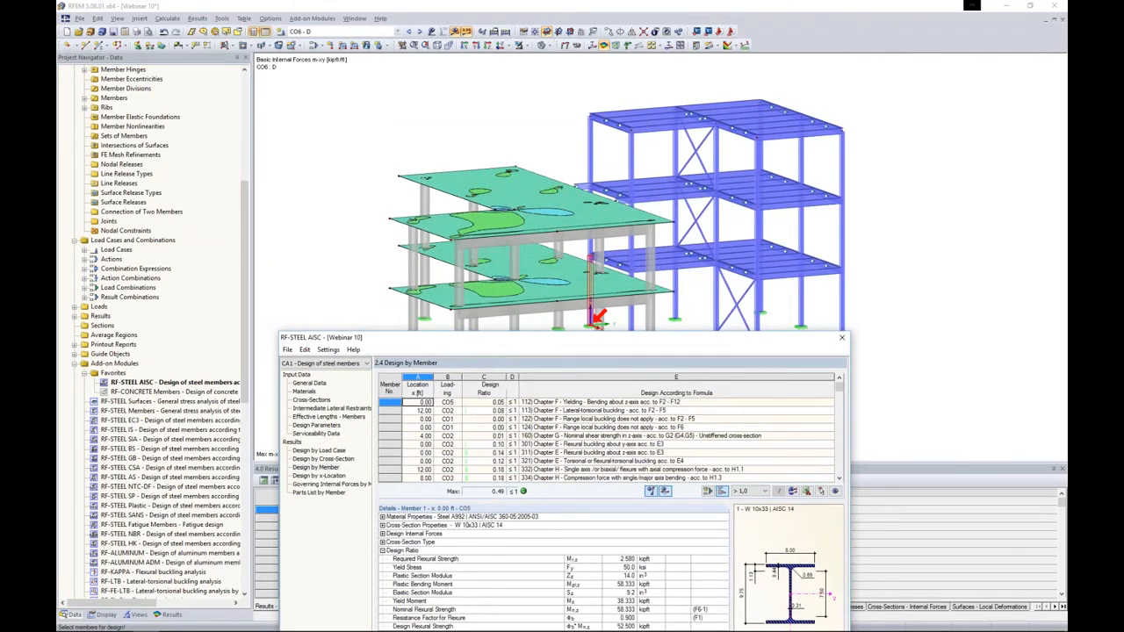
key(Page_Down)
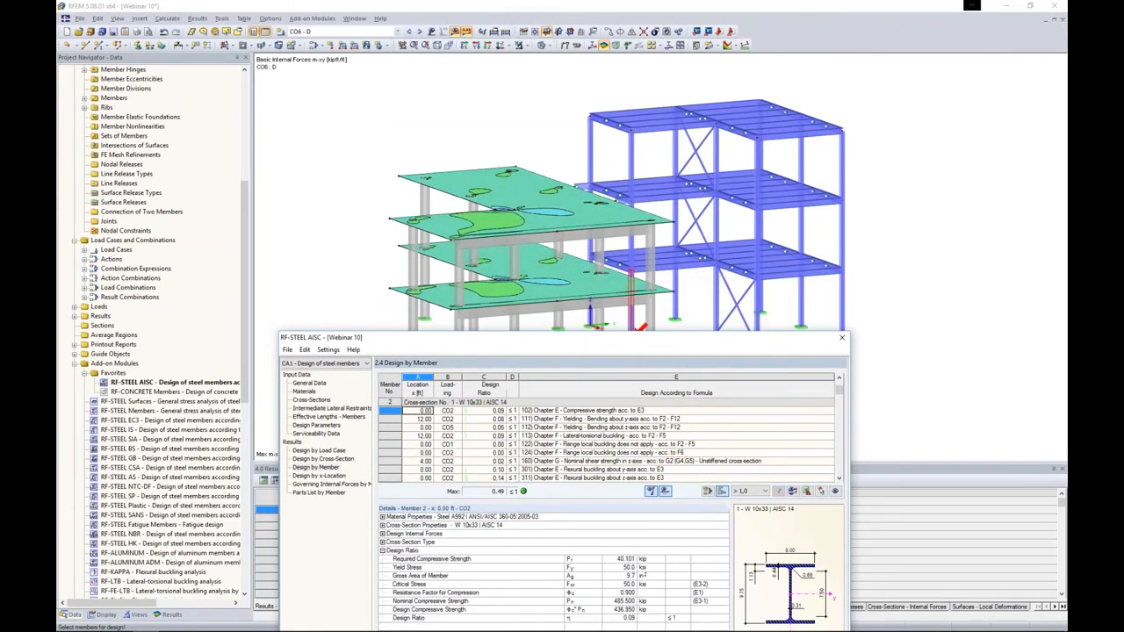
key(Page_Down)
key(Page_Down)
key(Page_Down)
key(Page_Down)
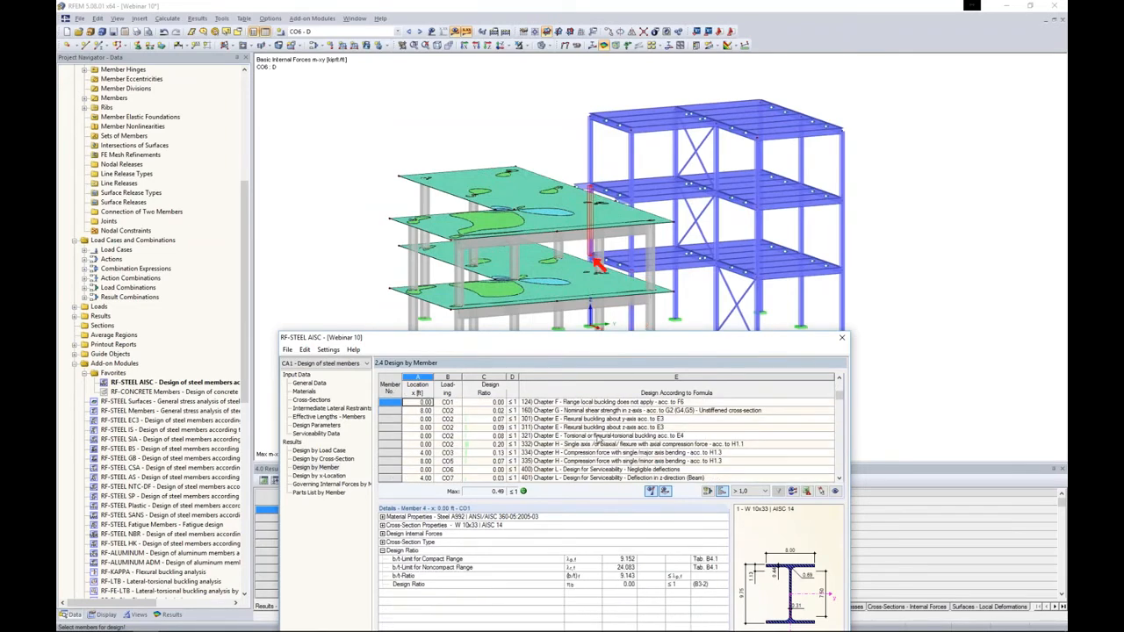
key(Page_Down)
key(Page_Down)
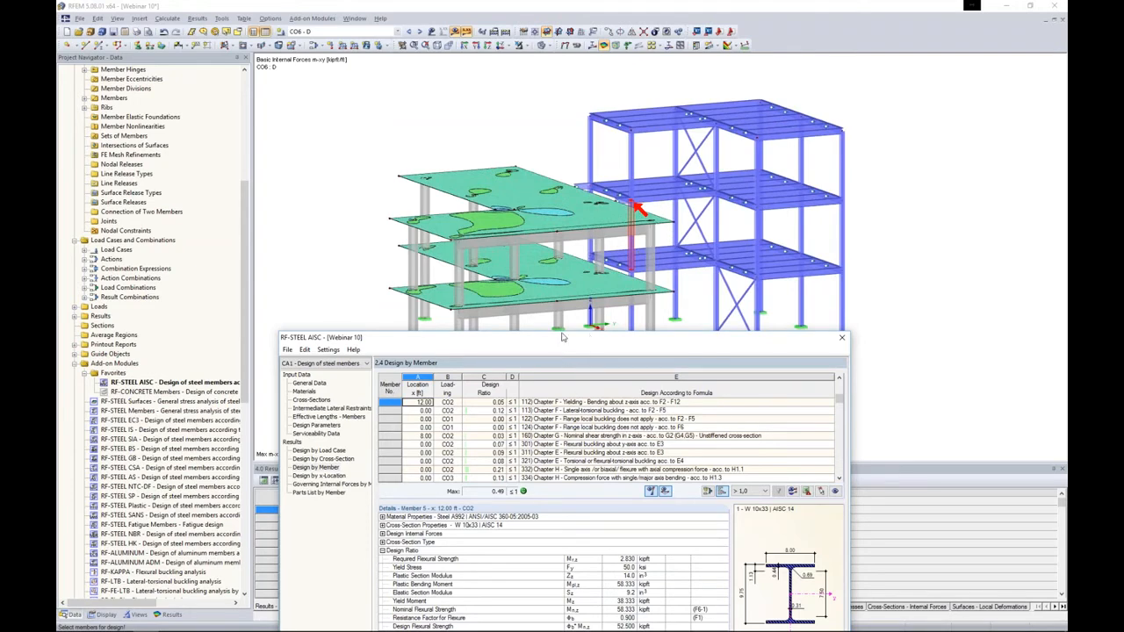
- Examine the details of member 5's checks for yielding about both axes, shear strength and flexural buckling
drag(563, 339, 562, 149)
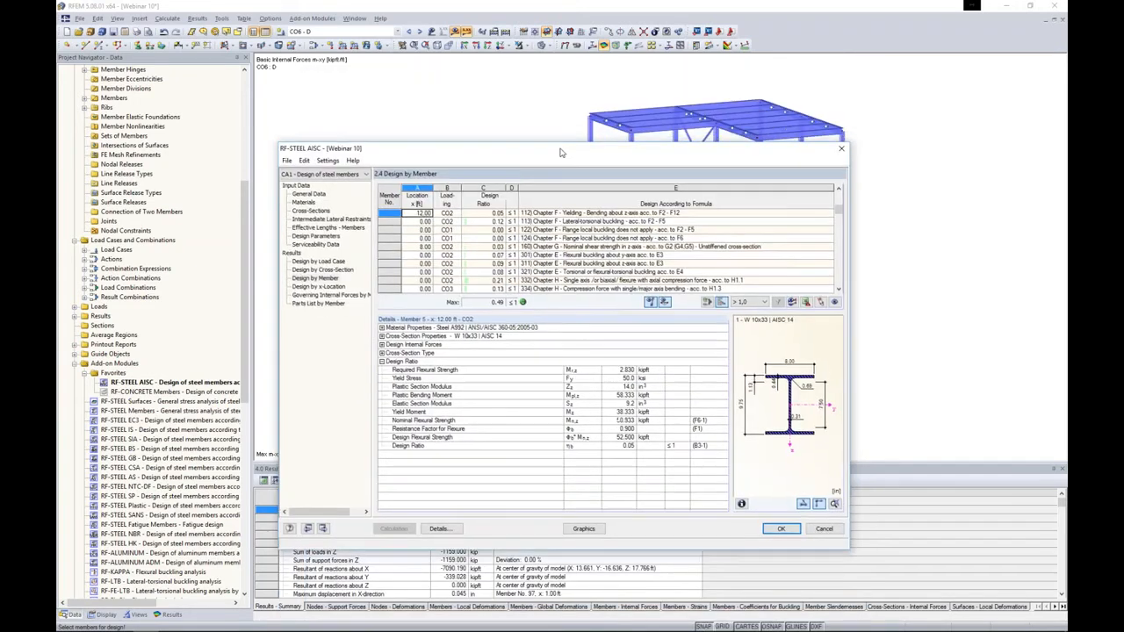
scroll(576, 222, up, 1)
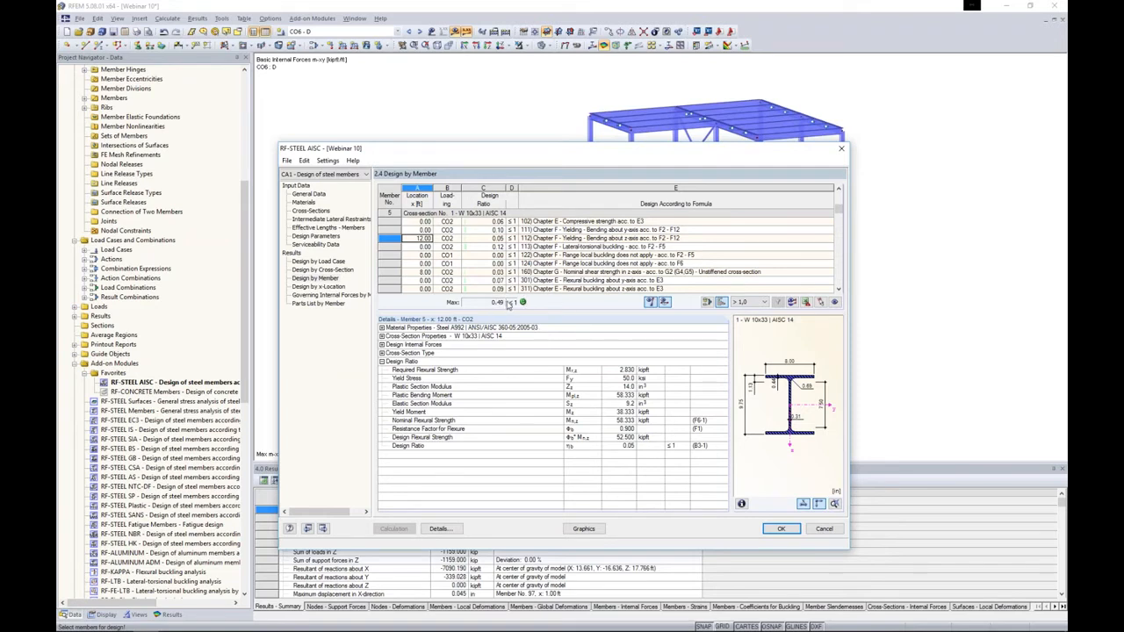
click(545, 229)
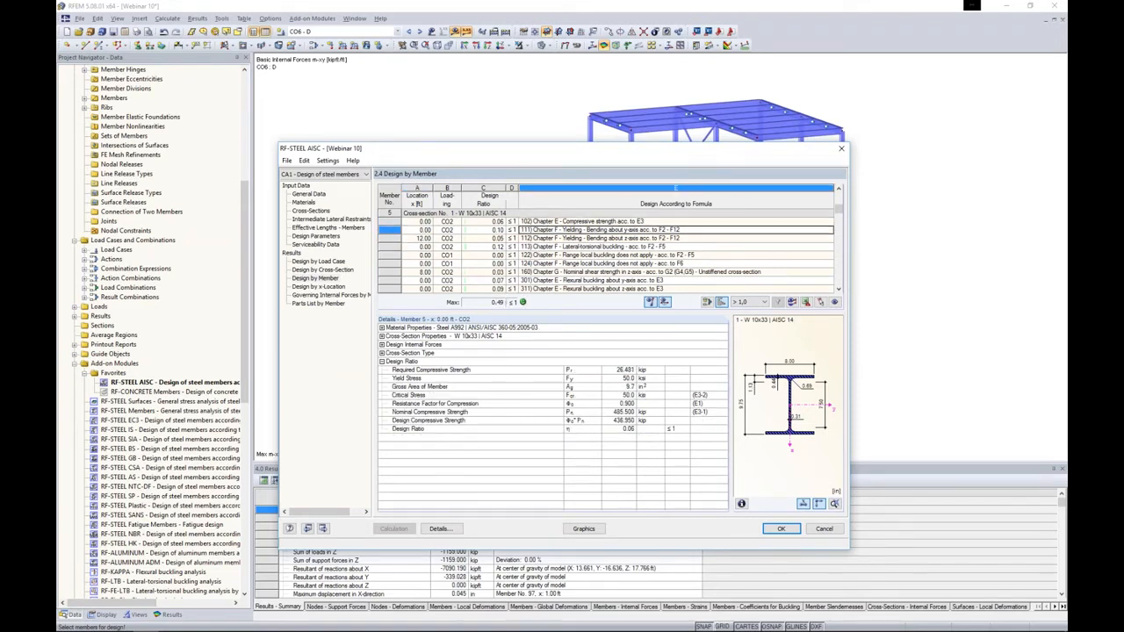
click(545, 238)
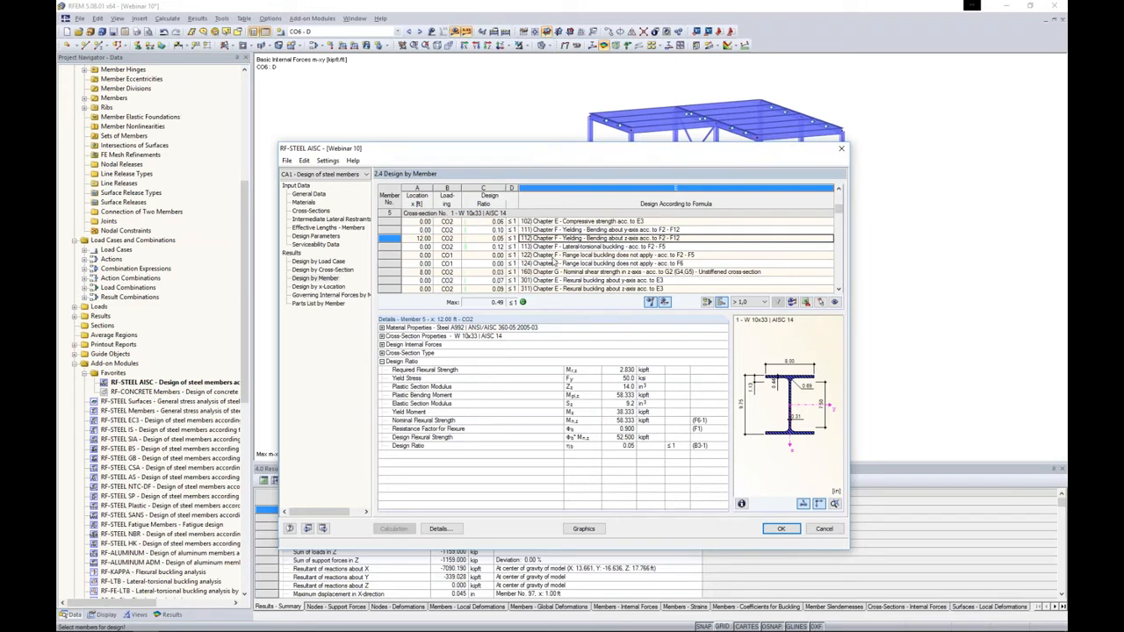
click(554, 272)
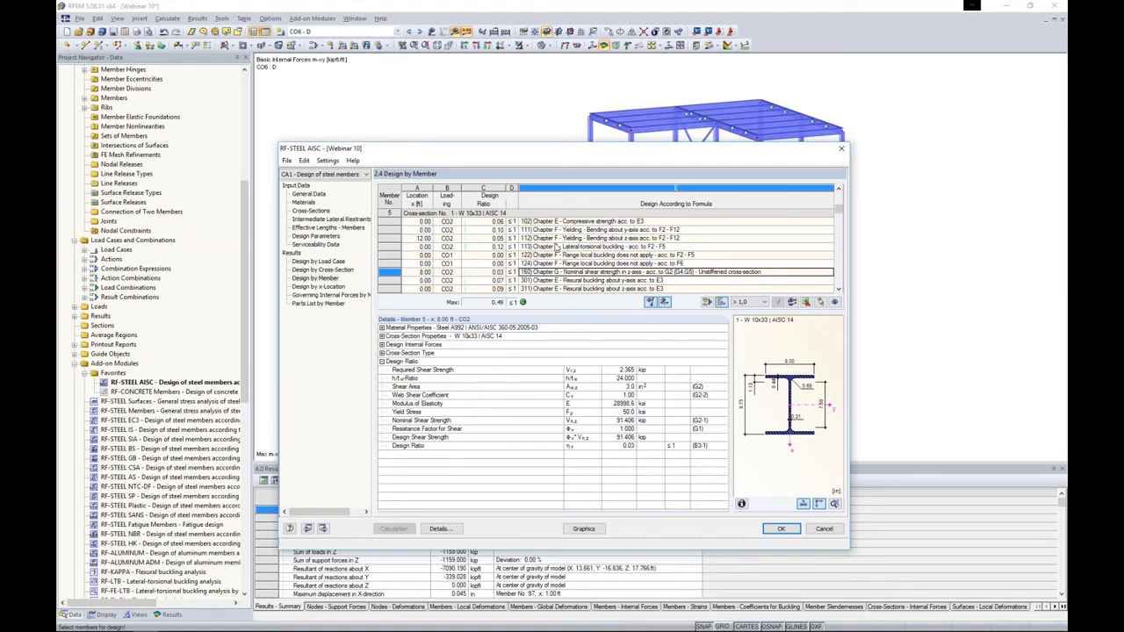
key(Down)
key(Down)
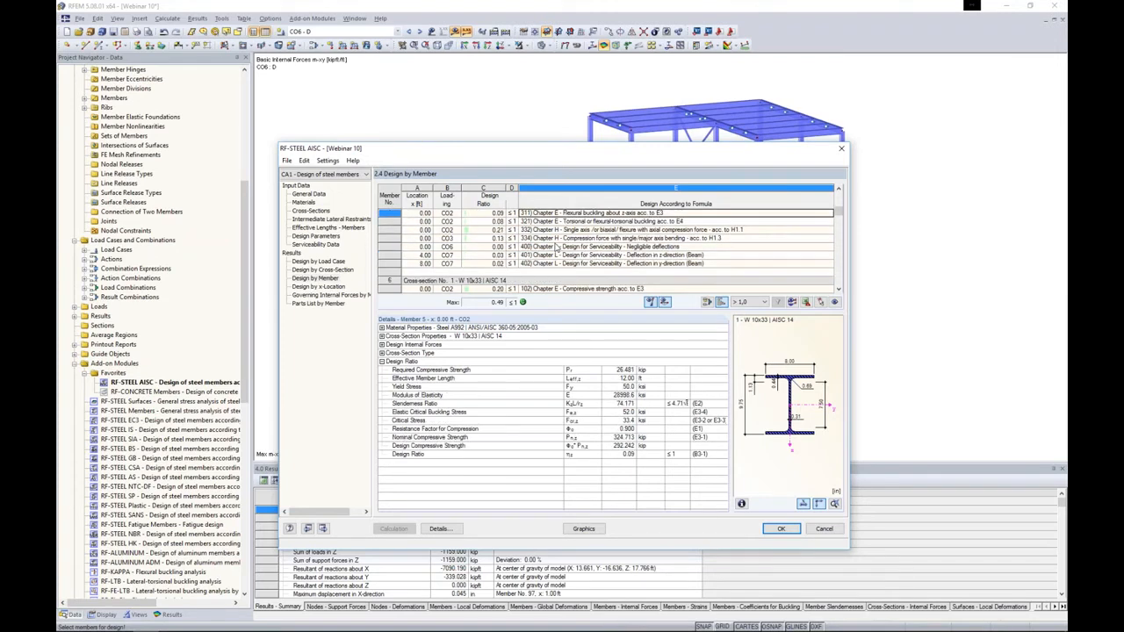
- Display the RF-STEEL AISC CA1 design ratios graphically on the model for the ultimate limit state only
click(582, 528)
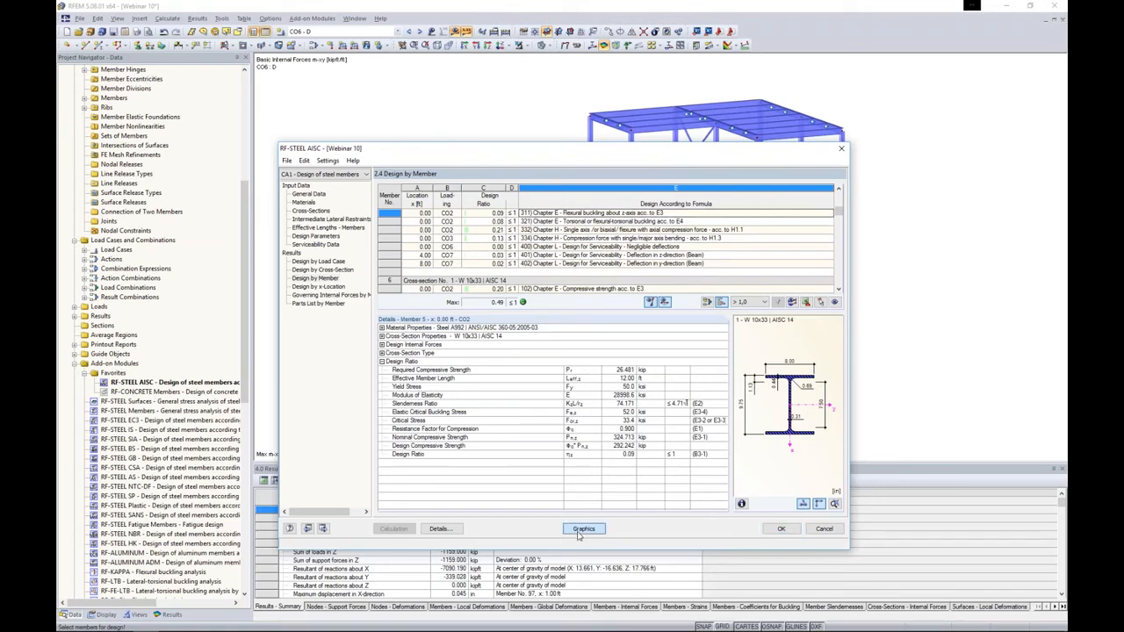
middle_drag(624, 384, 487, 389)
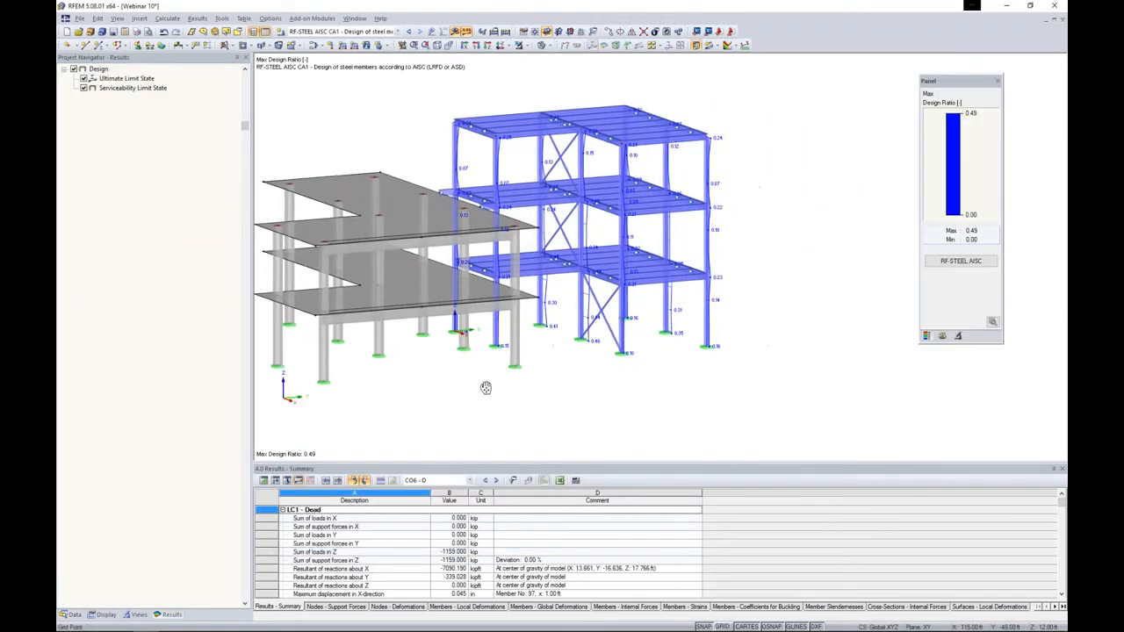
click(352, 32)
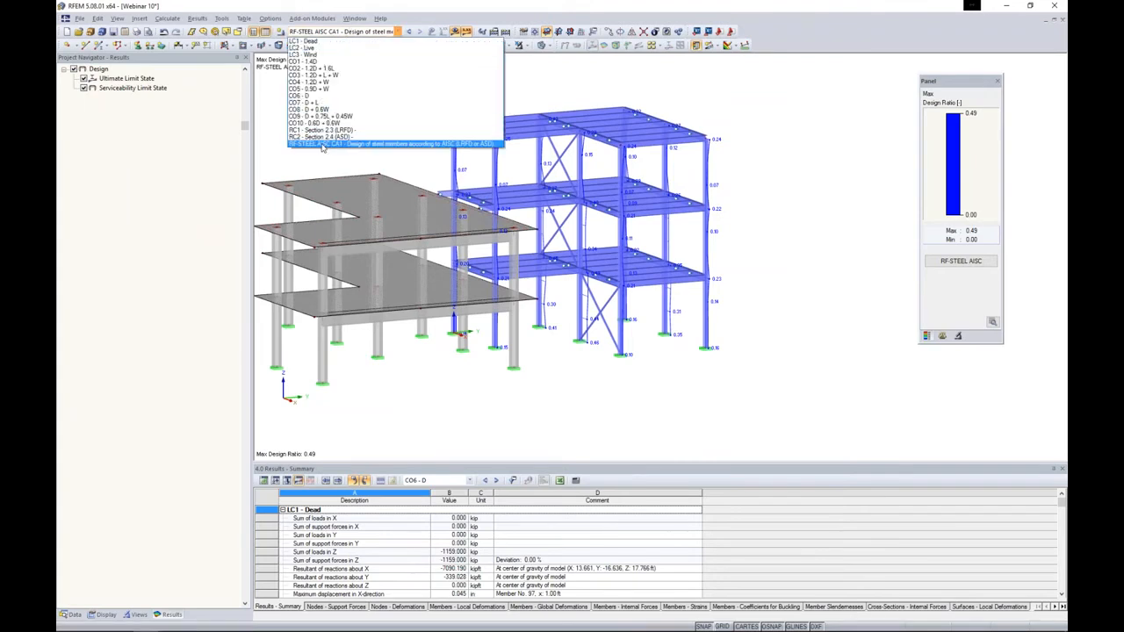
click(322, 144)
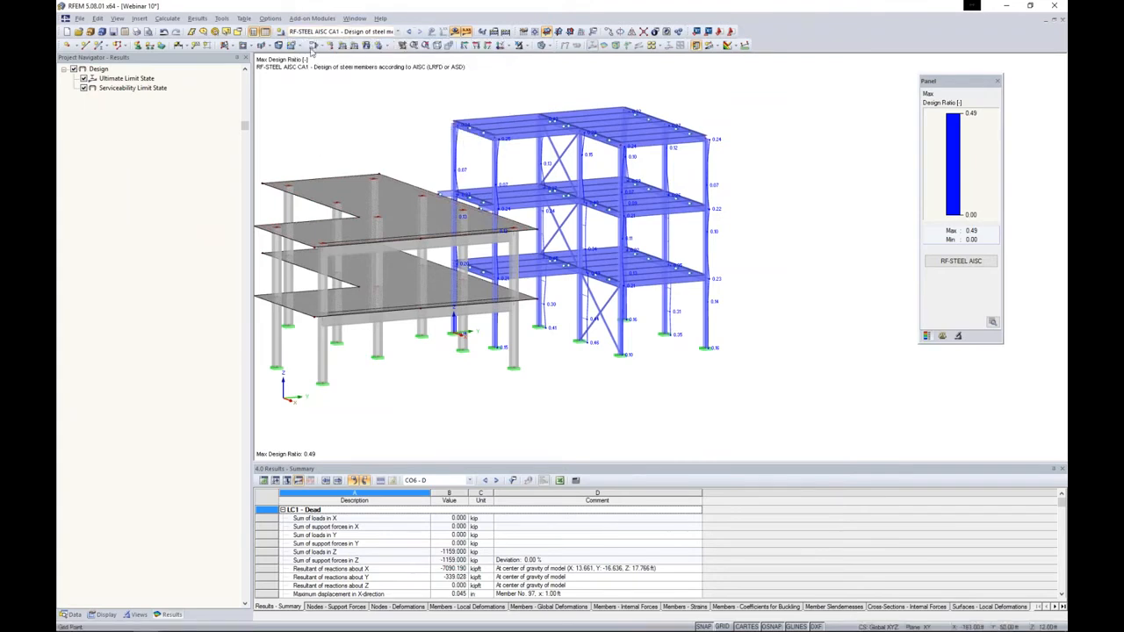
click(84, 88)
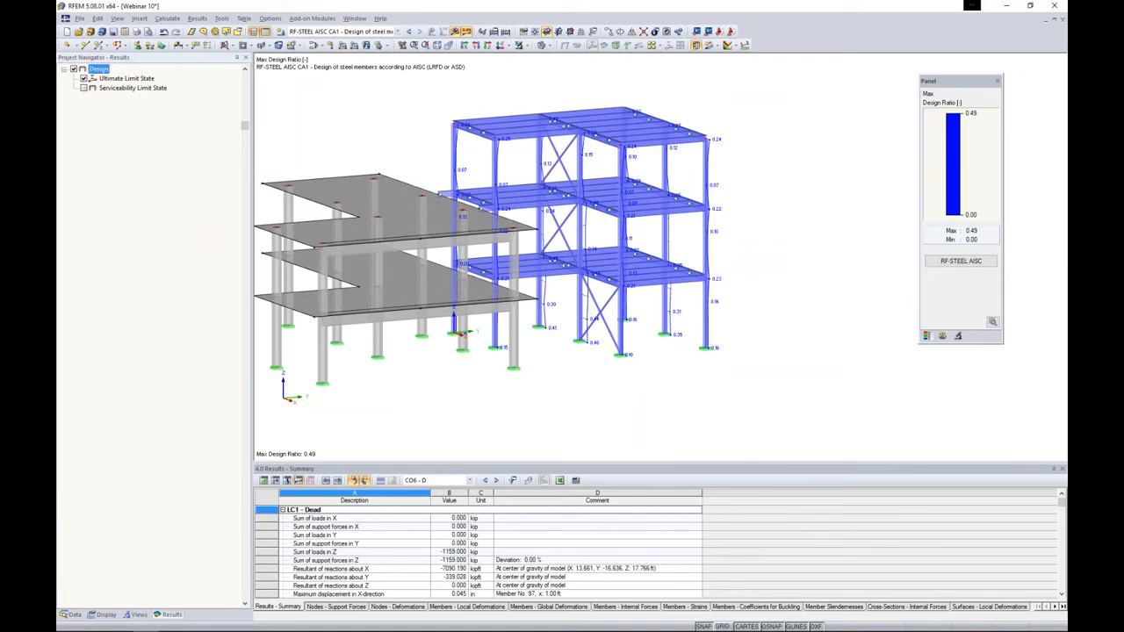
scroll(639, 265, up, 3)
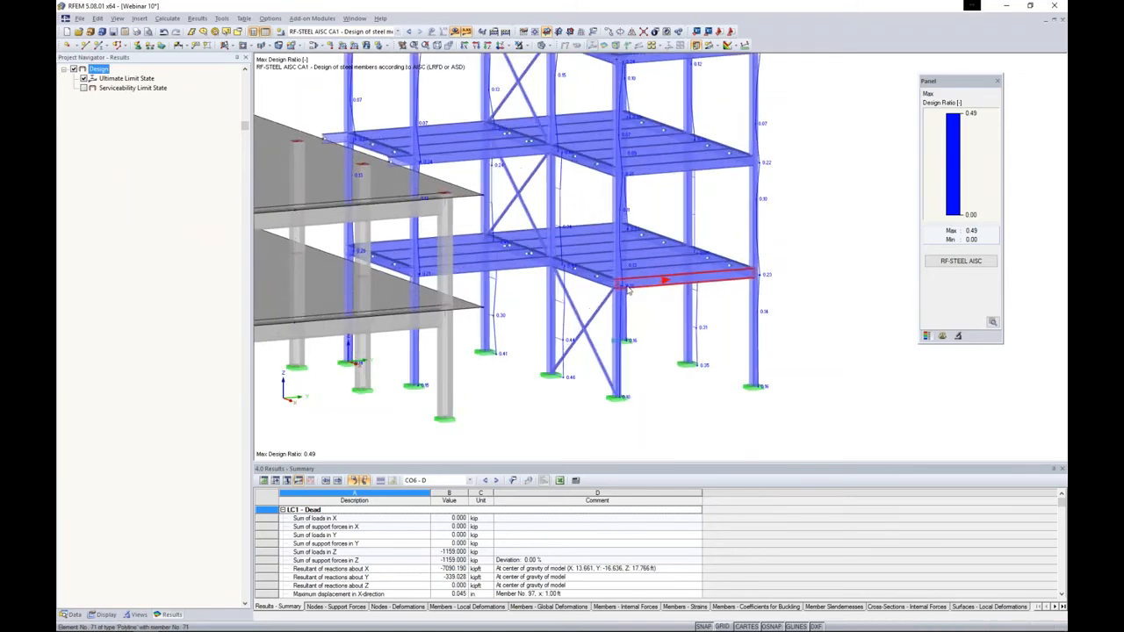
scroll(724, 297, down, 4)
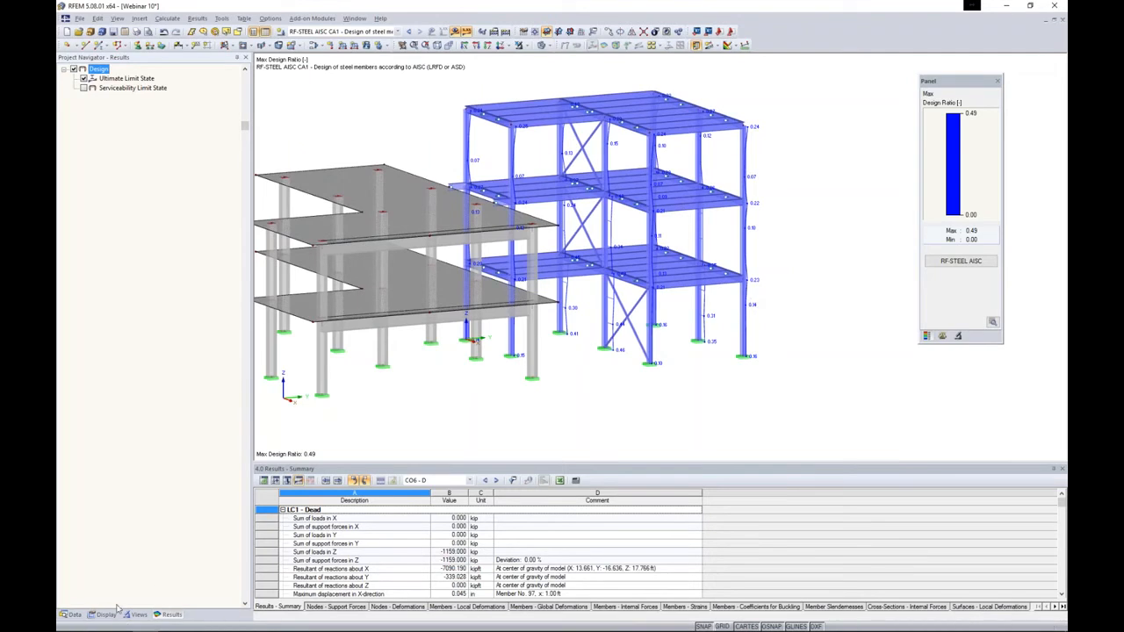
- Open the RF-CONCRETE Members add-on module and choose ACI 318-14 as the design standard
click(74, 615)
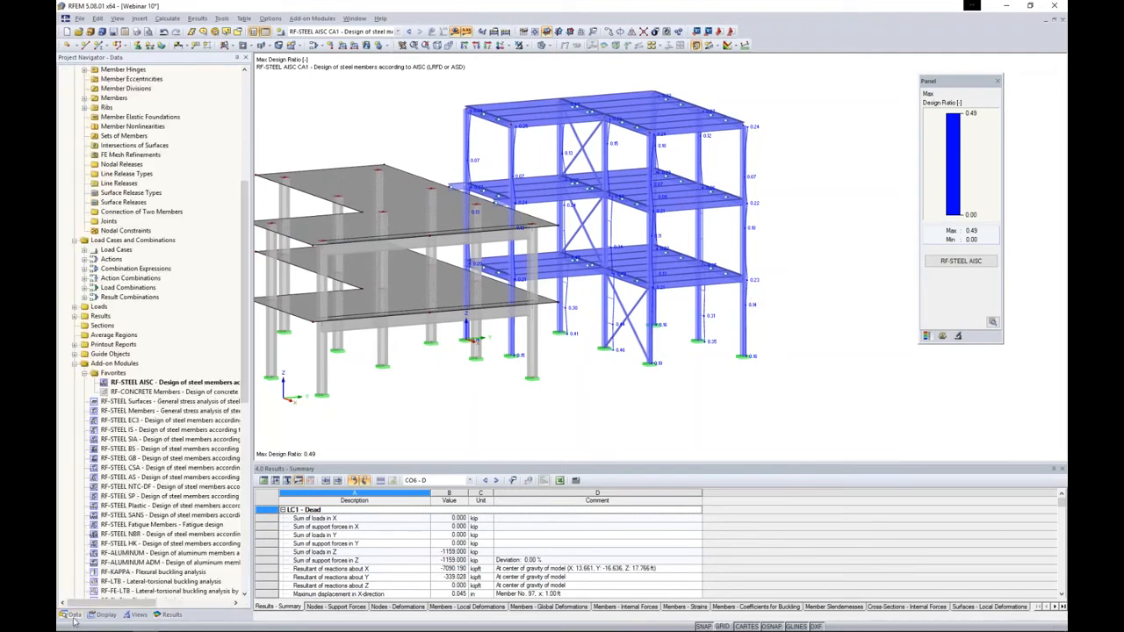
click(132, 393)
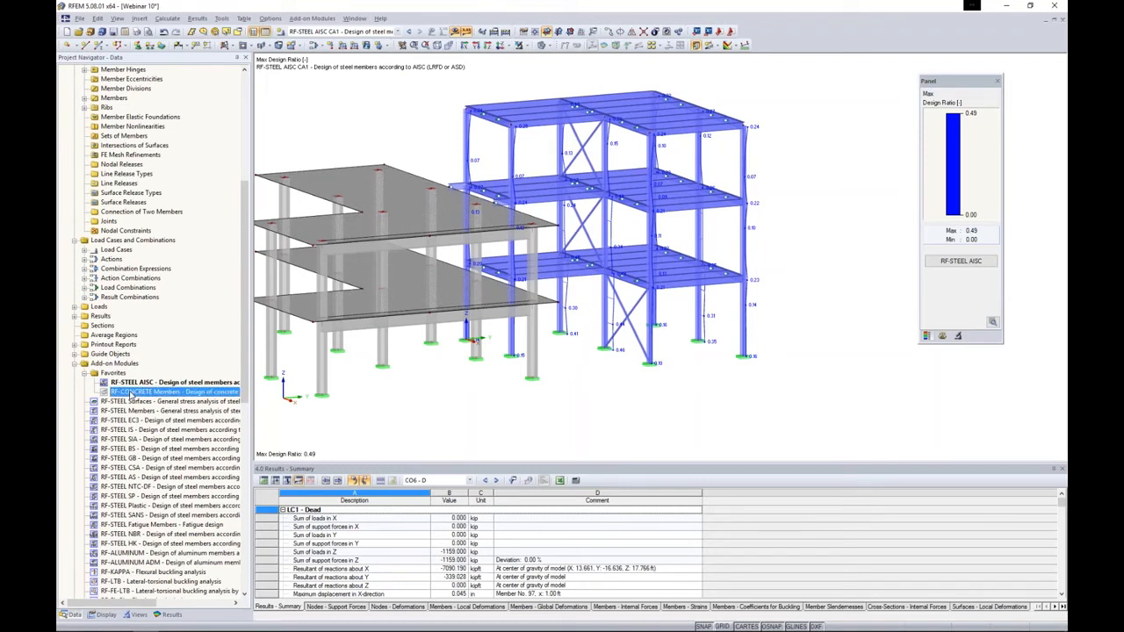
double_click(132, 393)
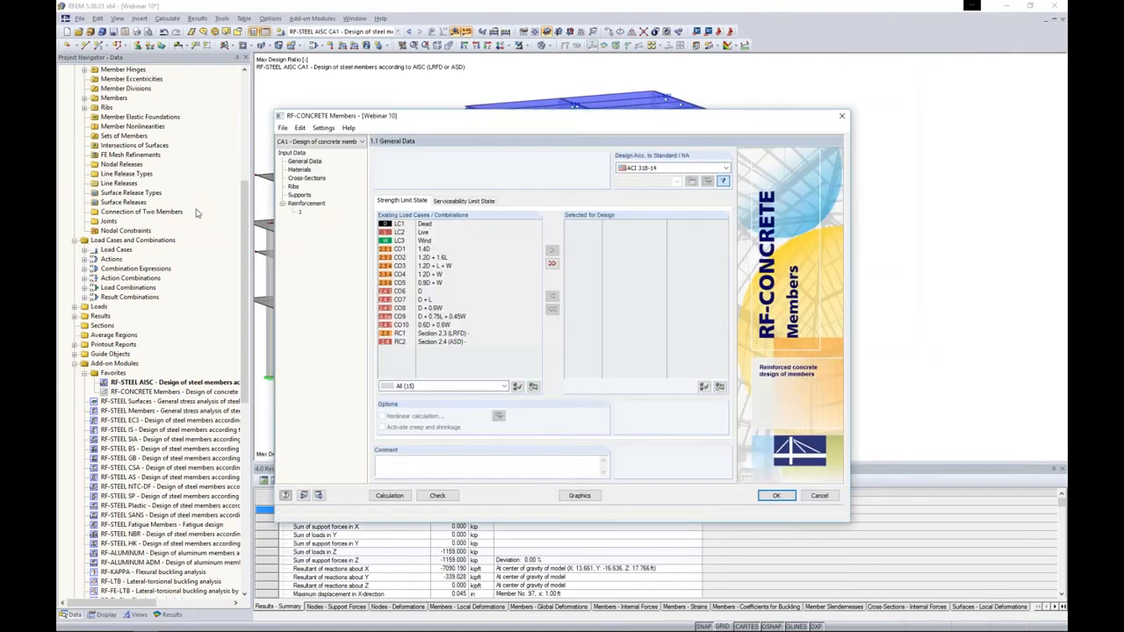
drag(407, 117, 440, 101)
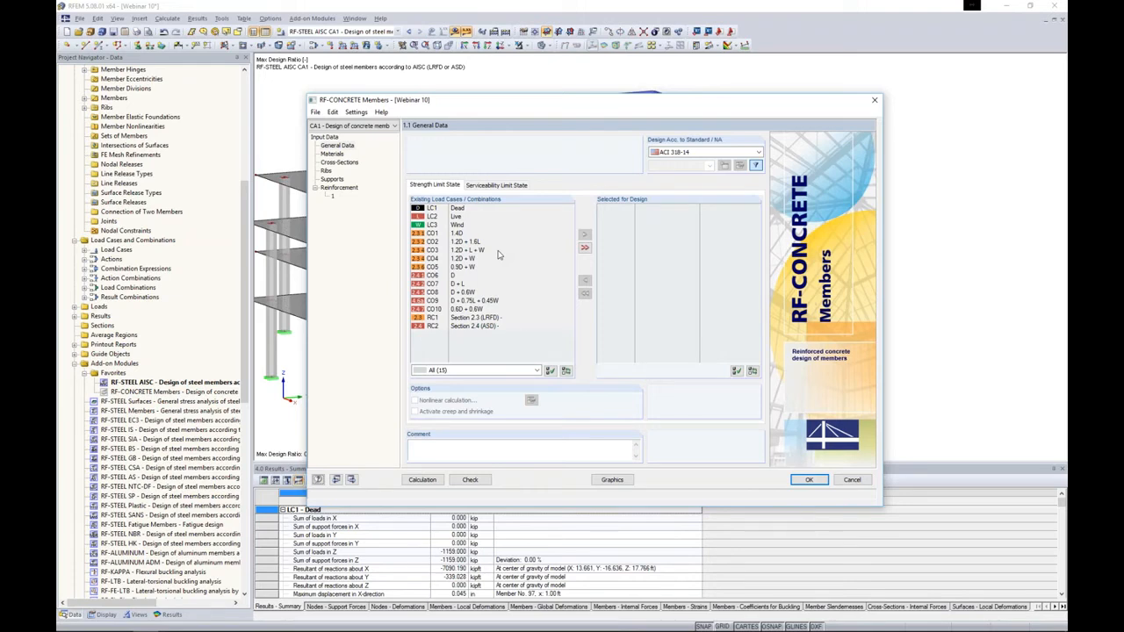
click(687, 154)
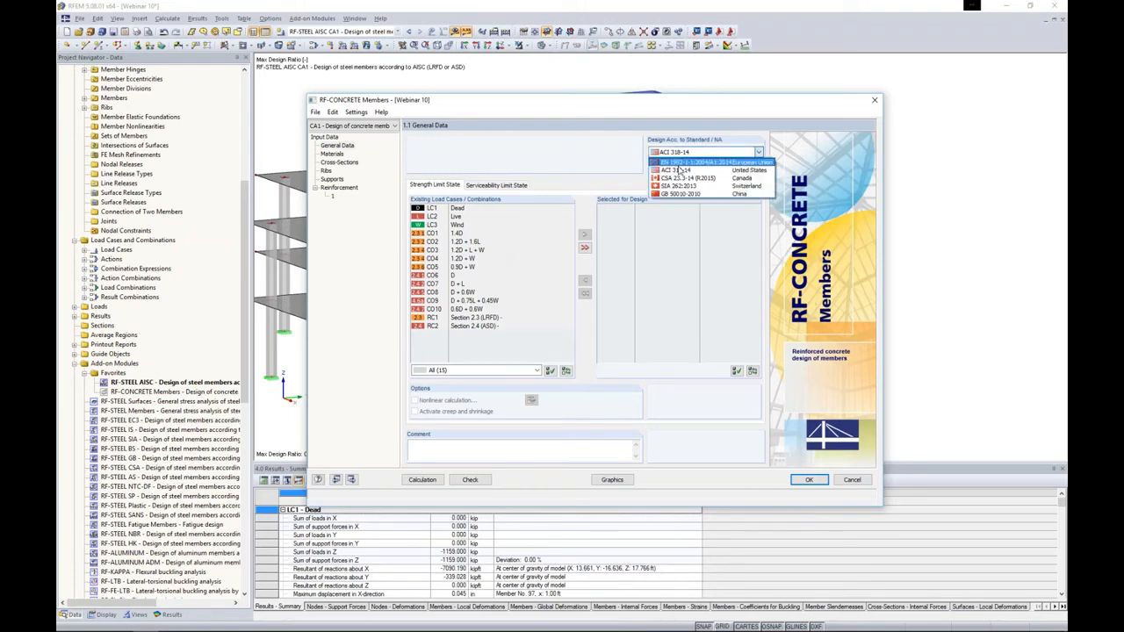
click(669, 170)
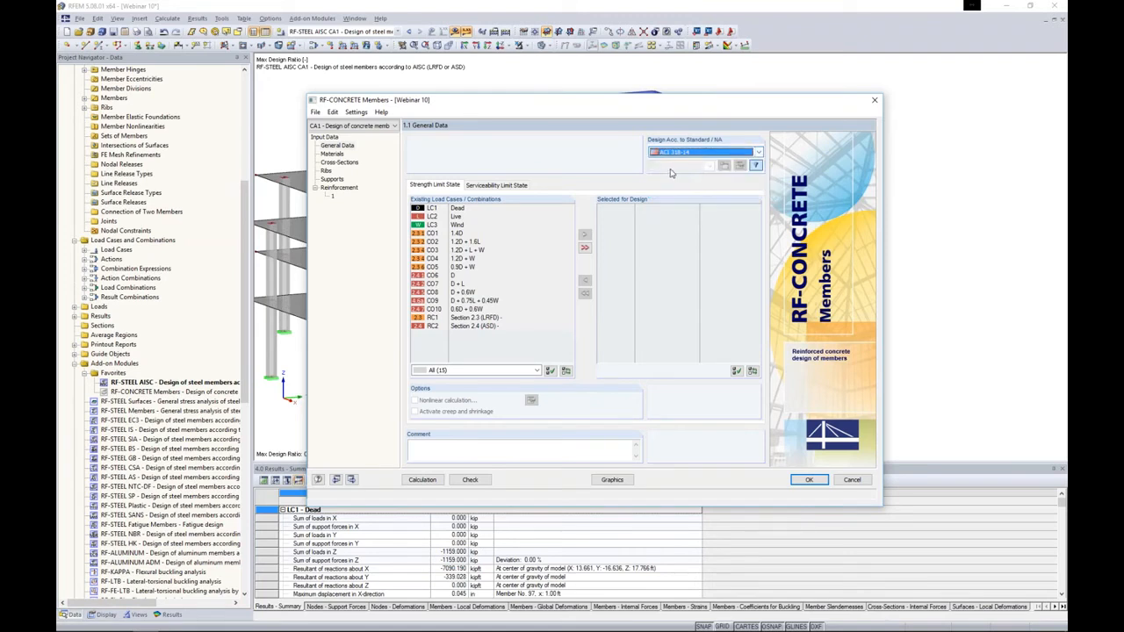
- Add load combinations CO1 to CO5 to the strength limit state design of the concrete members
click(463, 233)
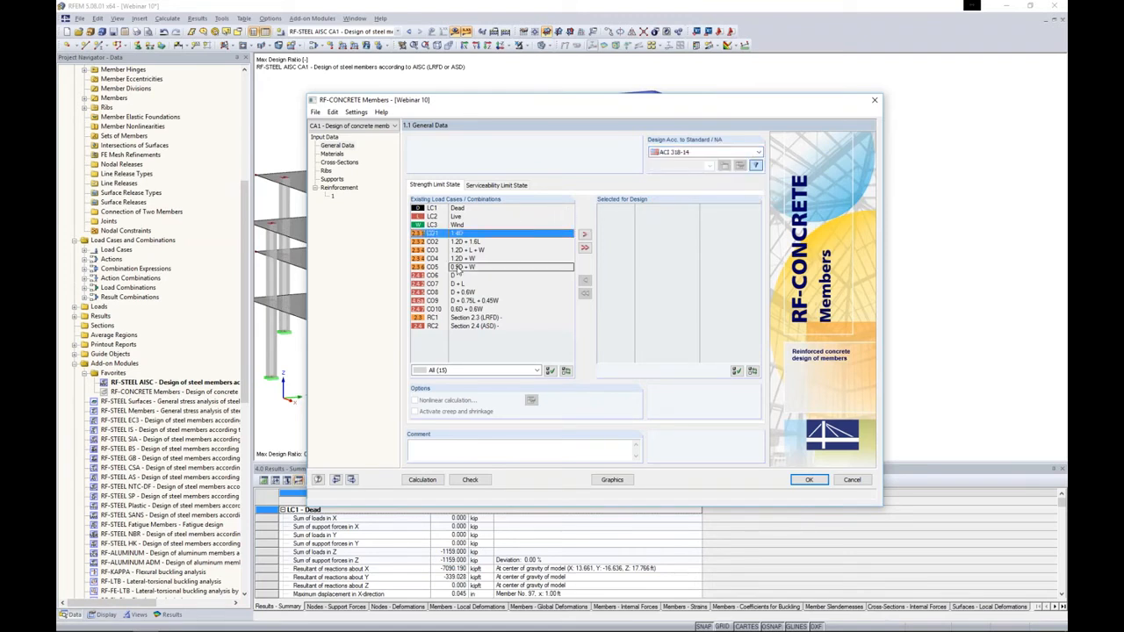
shift+click(457, 267)
click(584, 234)
- Add load combinations CO6 to CO10 to the serviceability limit state design of the concrete members
click(498, 185)
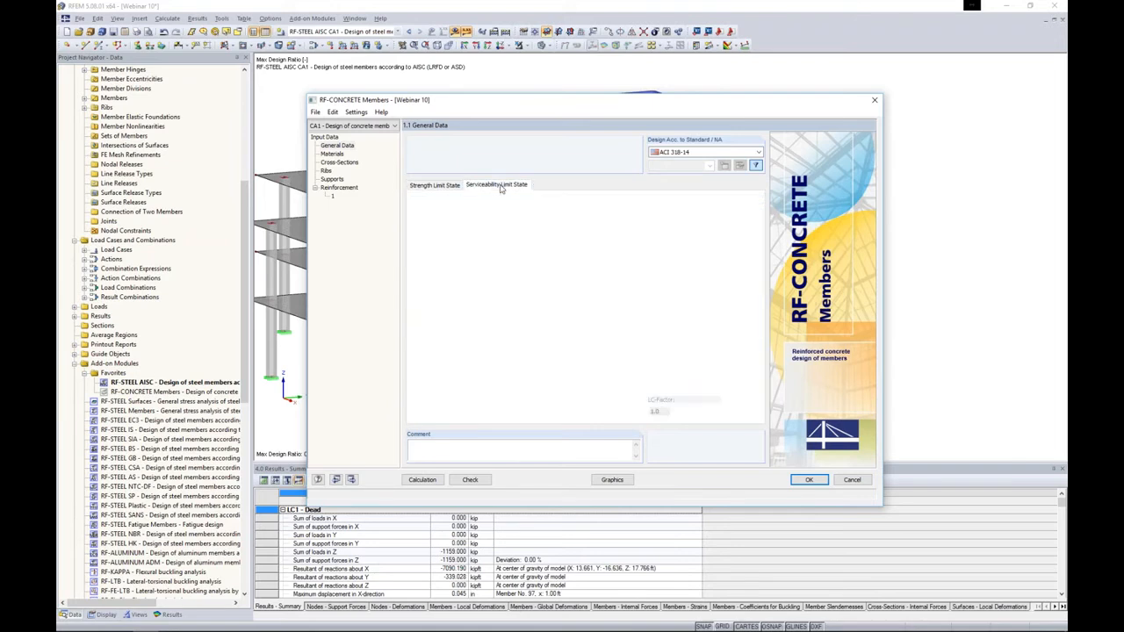
click(439, 276)
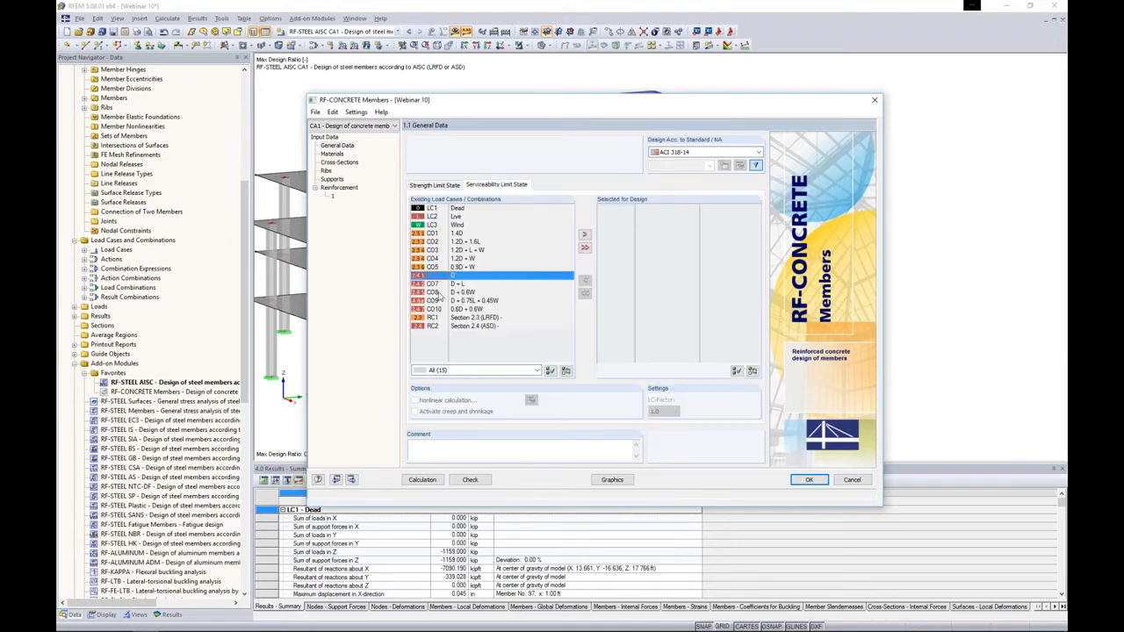
shift+click(439, 309)
click(584, 235)
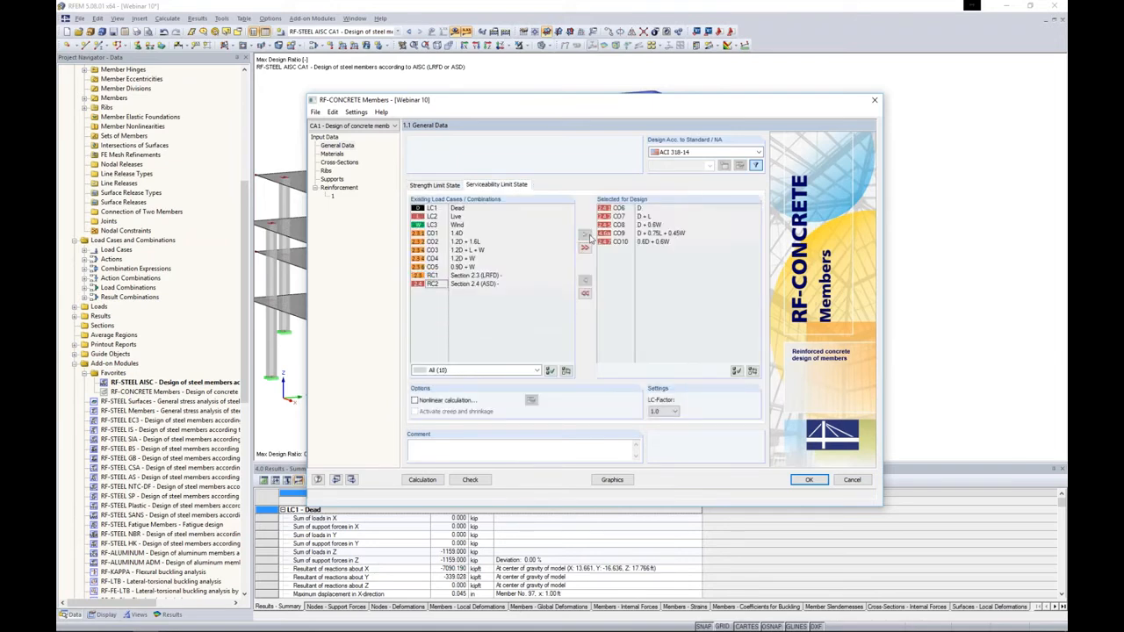
- Review the materials, the Rectangle 15/15 and 15/22 cross-sections, and the rib effective widths for the concrete design
click(333, 154)
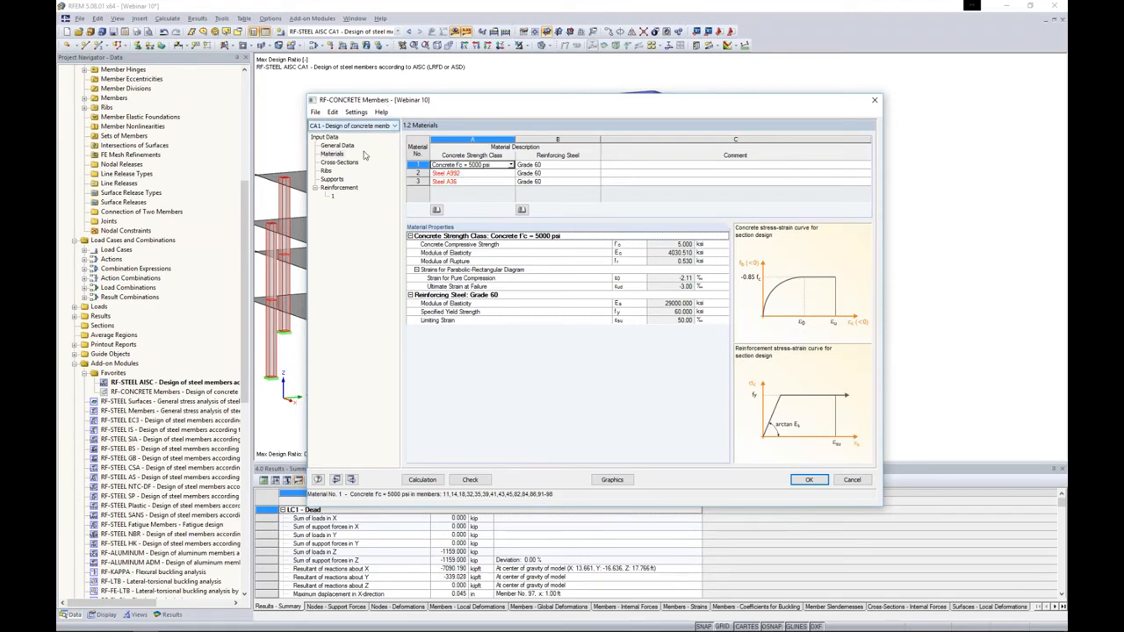
click(339, 162)
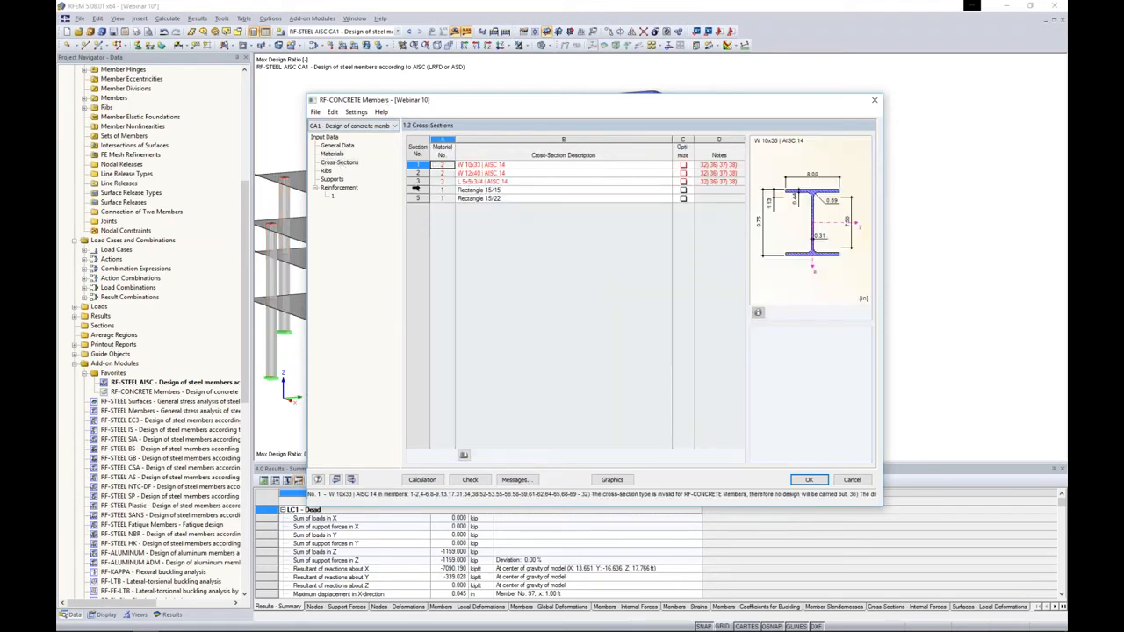
click(477, 191)
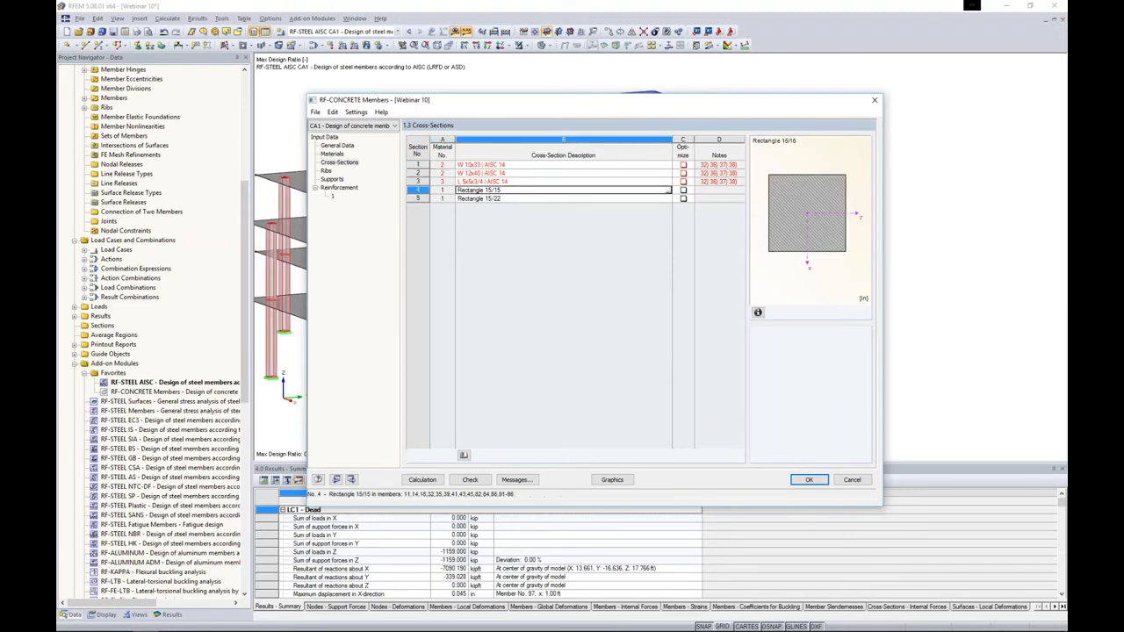
click(483, 199)
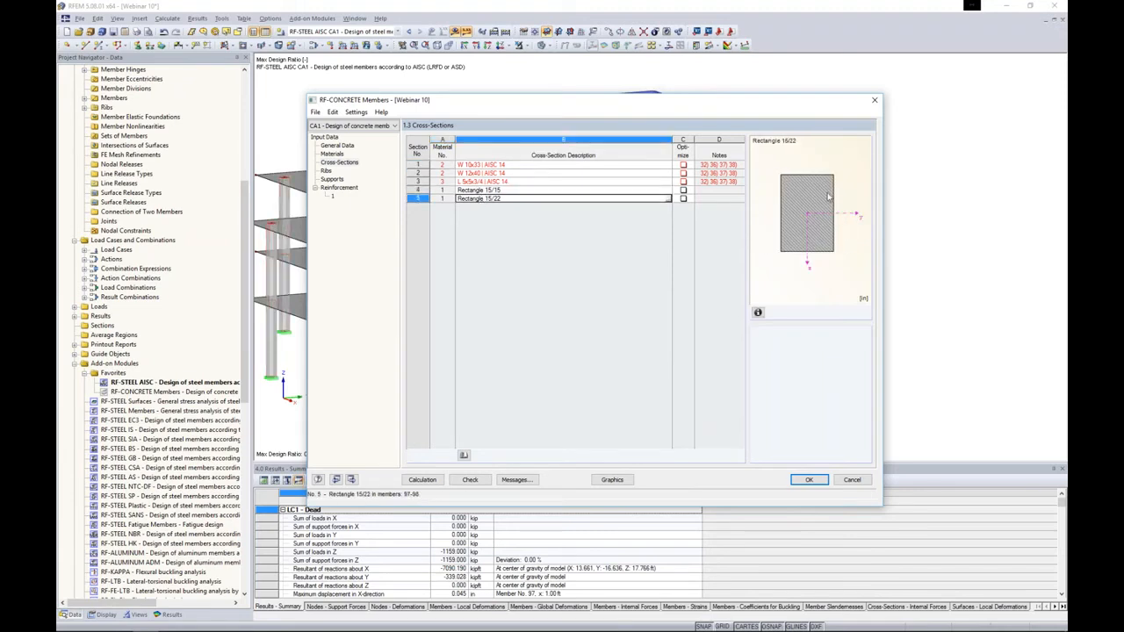
click(327, 170)
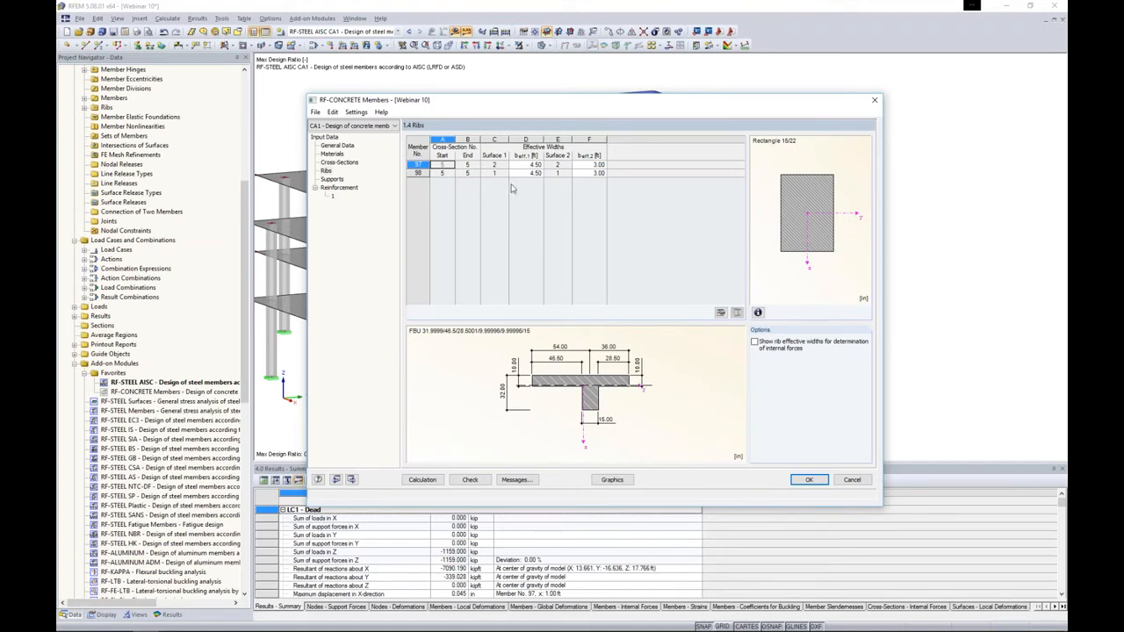
- Assign the first reinforcement group only to the concrete beam members 97 and 98 instead of all members
click(343, 189)
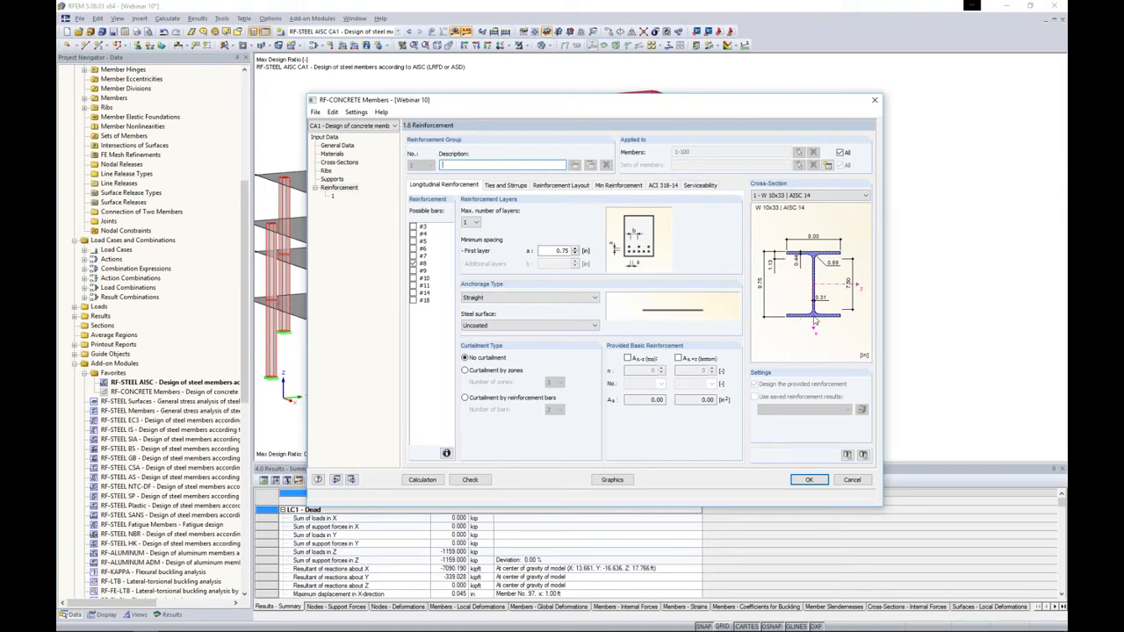
click(841, 152)
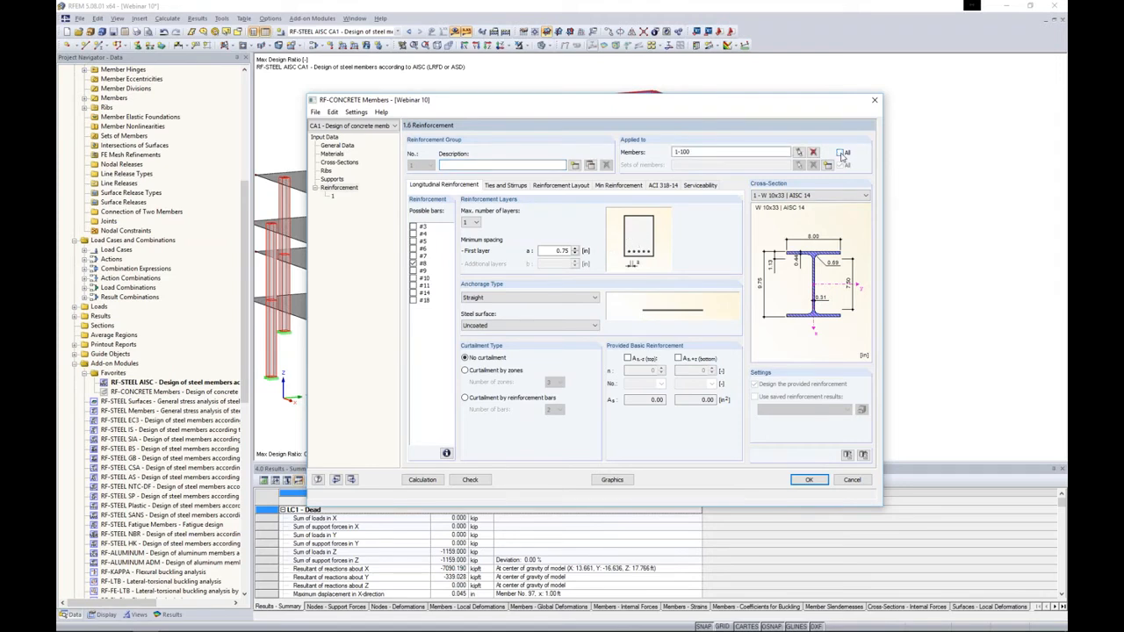
click(814, 151)
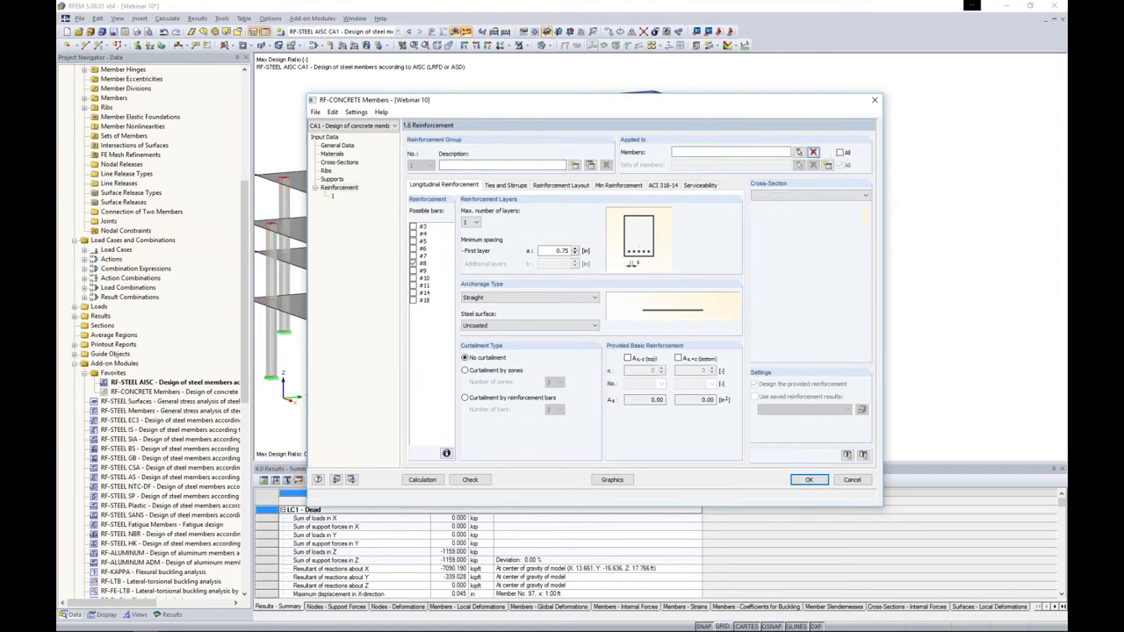
click(798, 152)
click(422, 239)
click(437, 321)
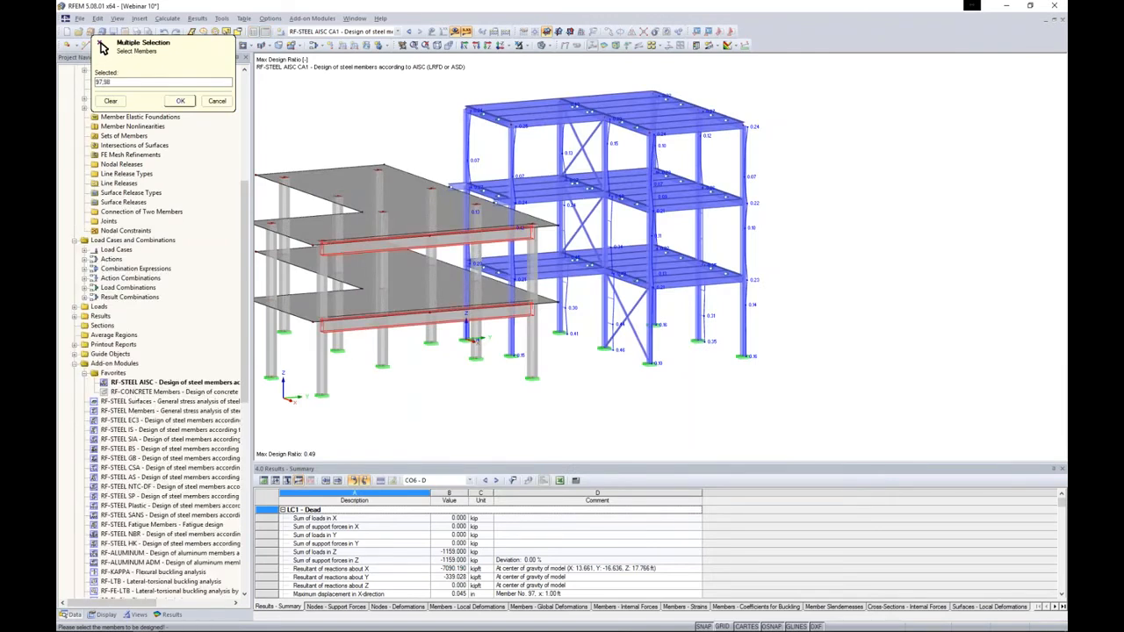
click(180, 101)
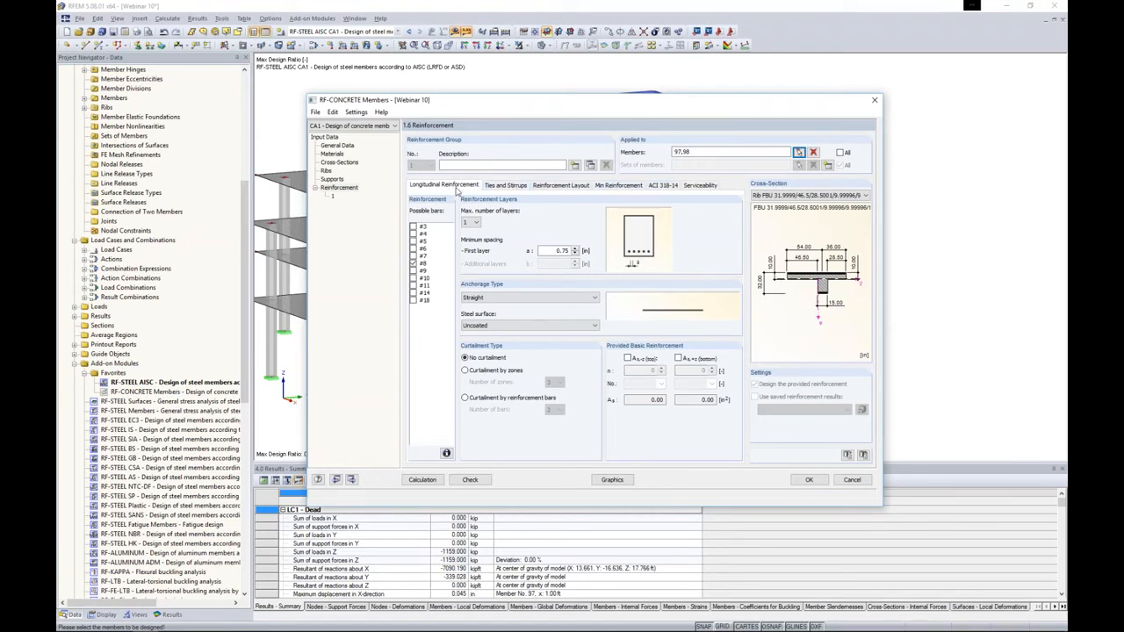
- Set the maximum number of longitudinal reinforcement layers to 2 for members 97 and 98
click(413, 270)
click(475, 223)
click(468, 238)
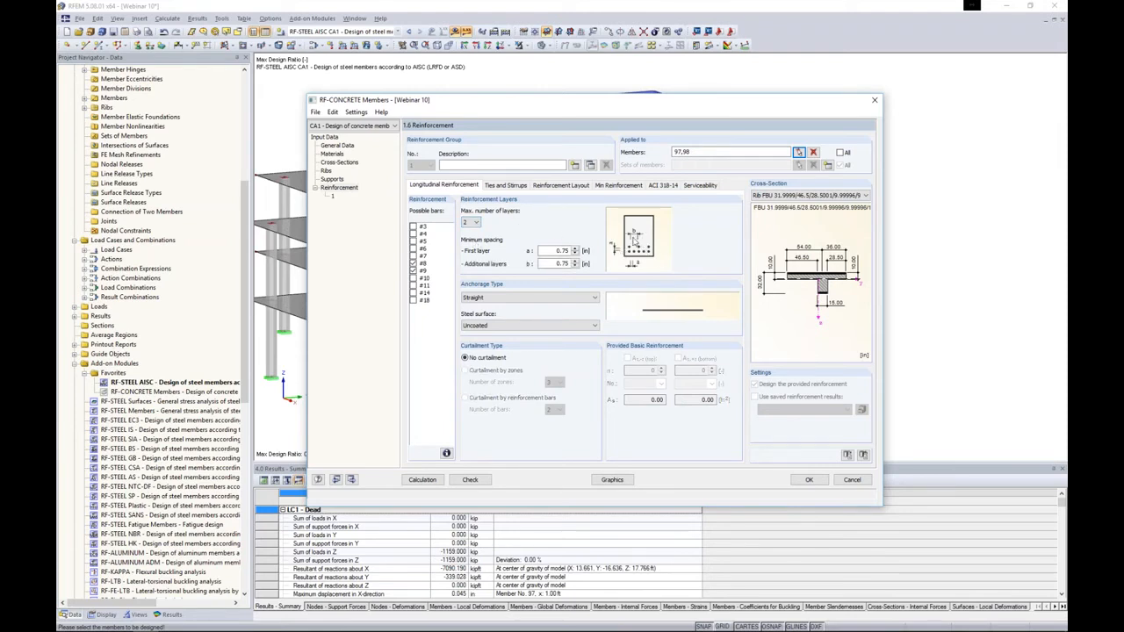
- Try the Hook and Bend anchorage types for the longitudinal reinforcement and return to Straight
click(575, 301)
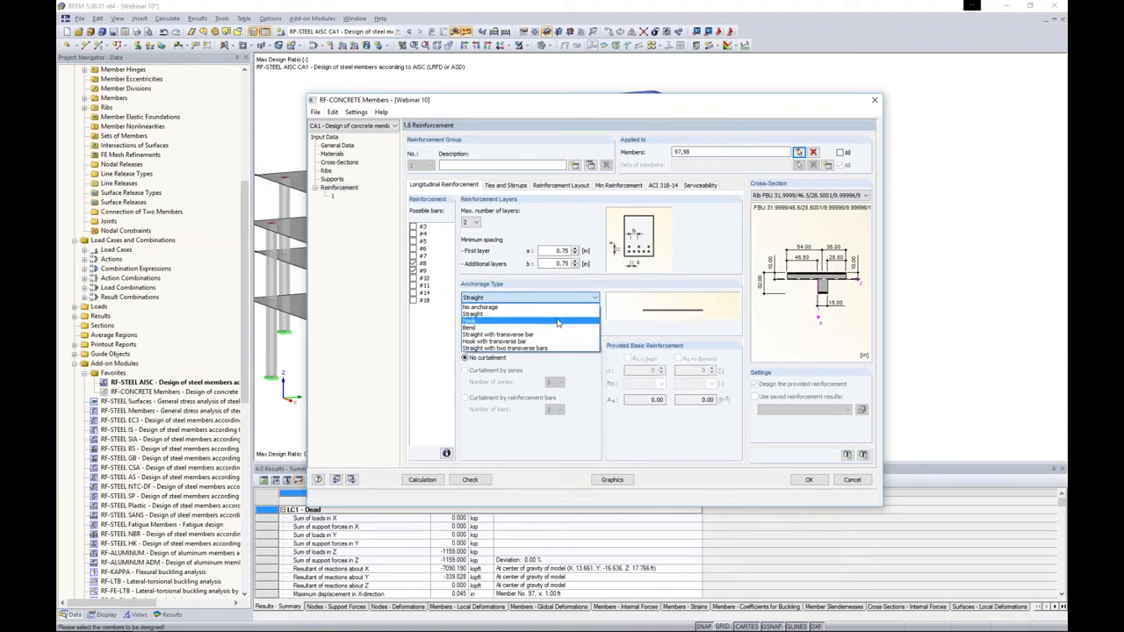
click(554, 324)
click(565, 300)
click(548, 327)
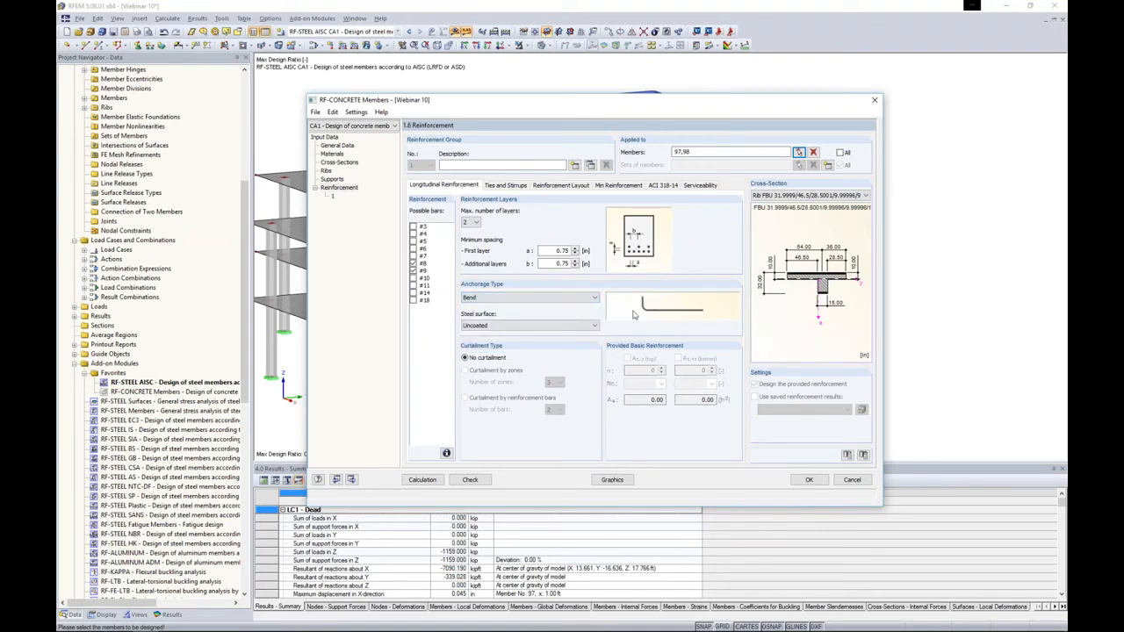
click(581, 301)
click(552, 314)
- Check the stirrup and concrete cover settings and set the reinforcement layout to top and bottom with a defined As,-z (top) / As ratio
click(507, 186)
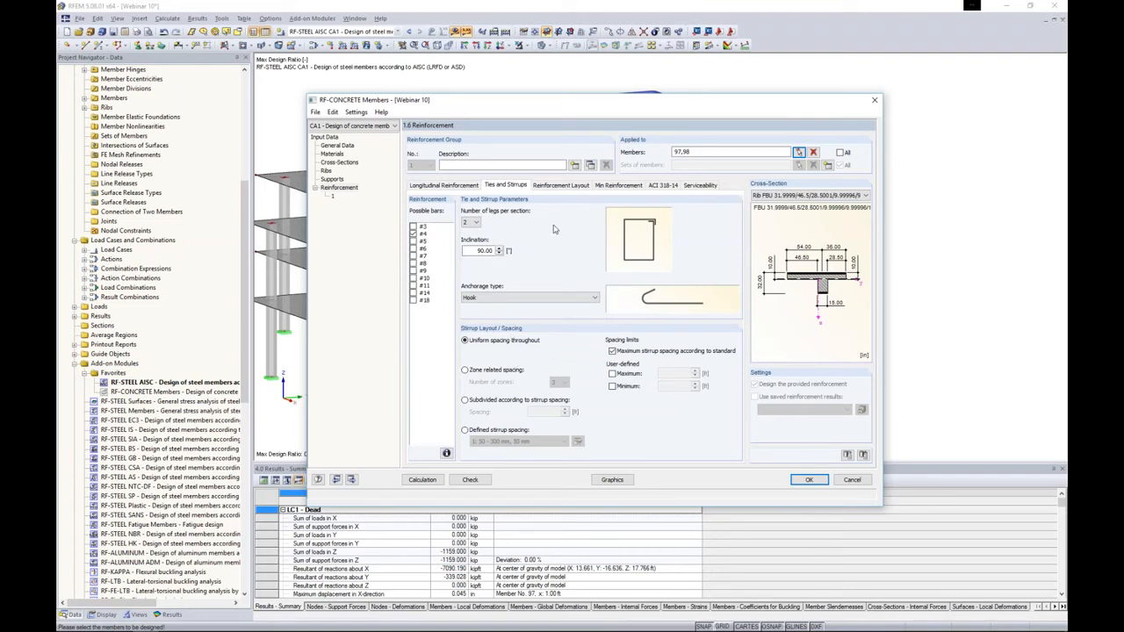
click(551, 186)
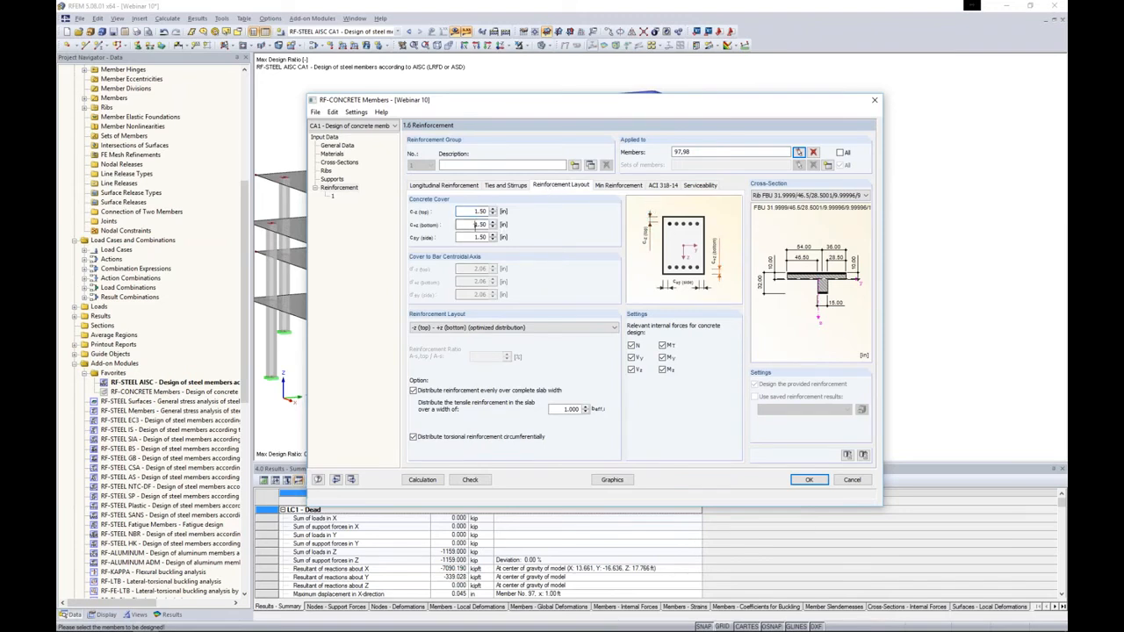
click(480, 237)
click(497, 329)
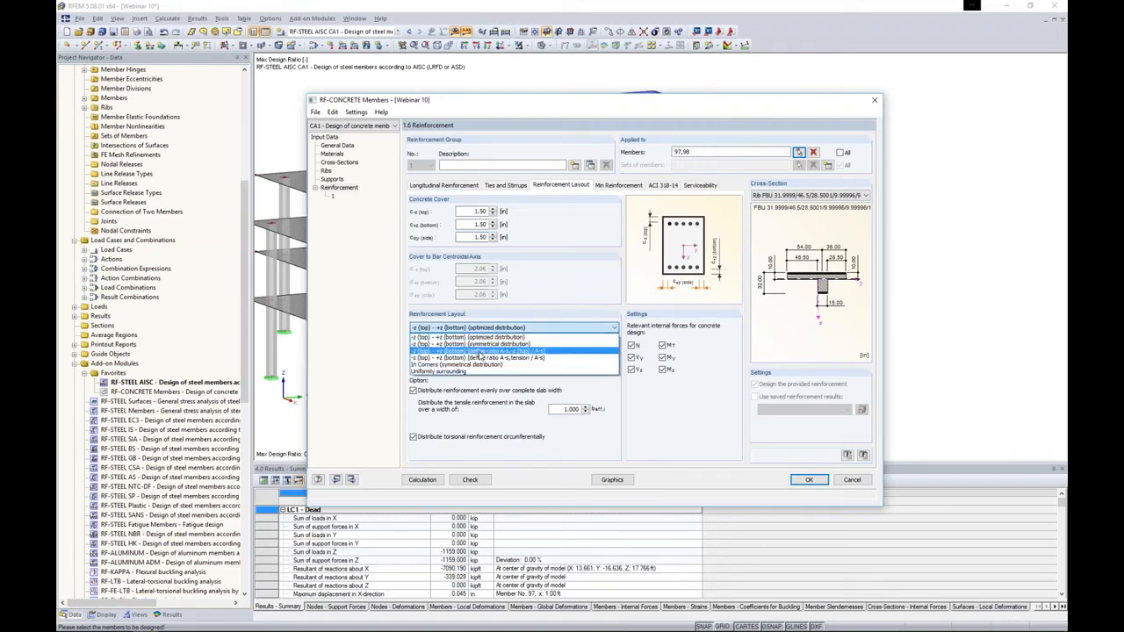
click(480, 351)
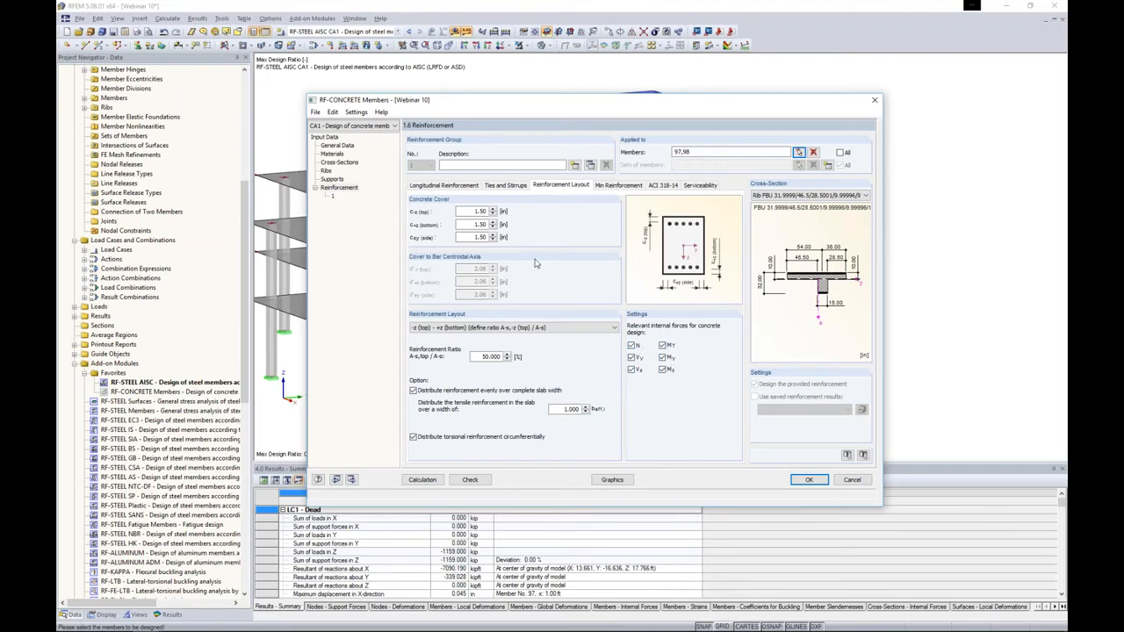
- Review the minimum reinforcement settings and the ACI 318-14 maximum reinforcement percentage and strength reduction factors
click(613, 186)
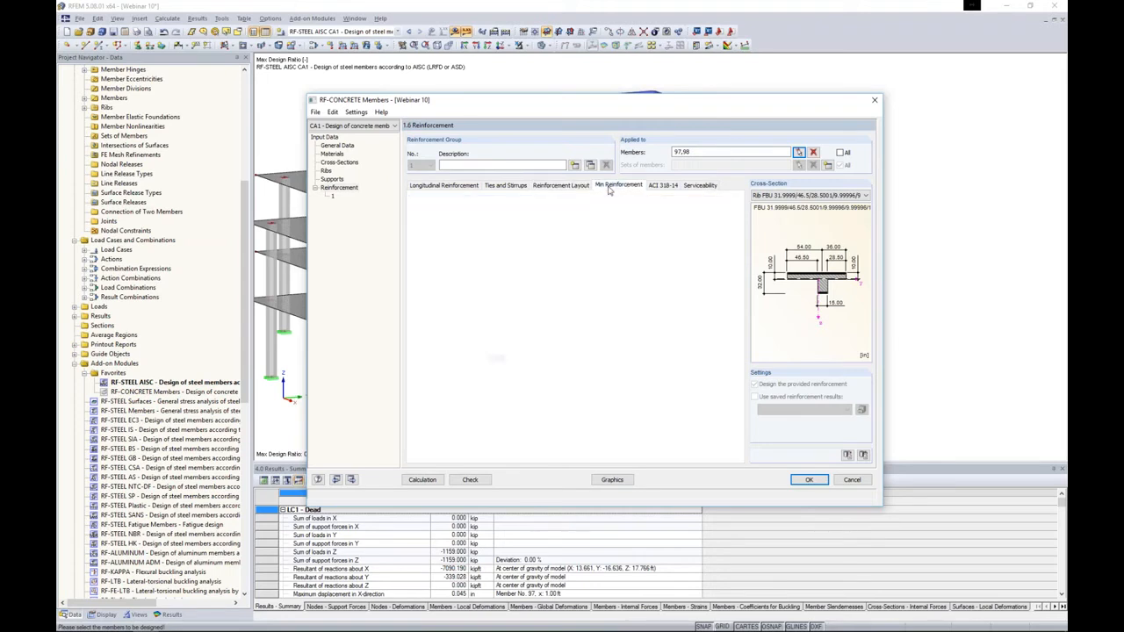
double_click(488, 212)
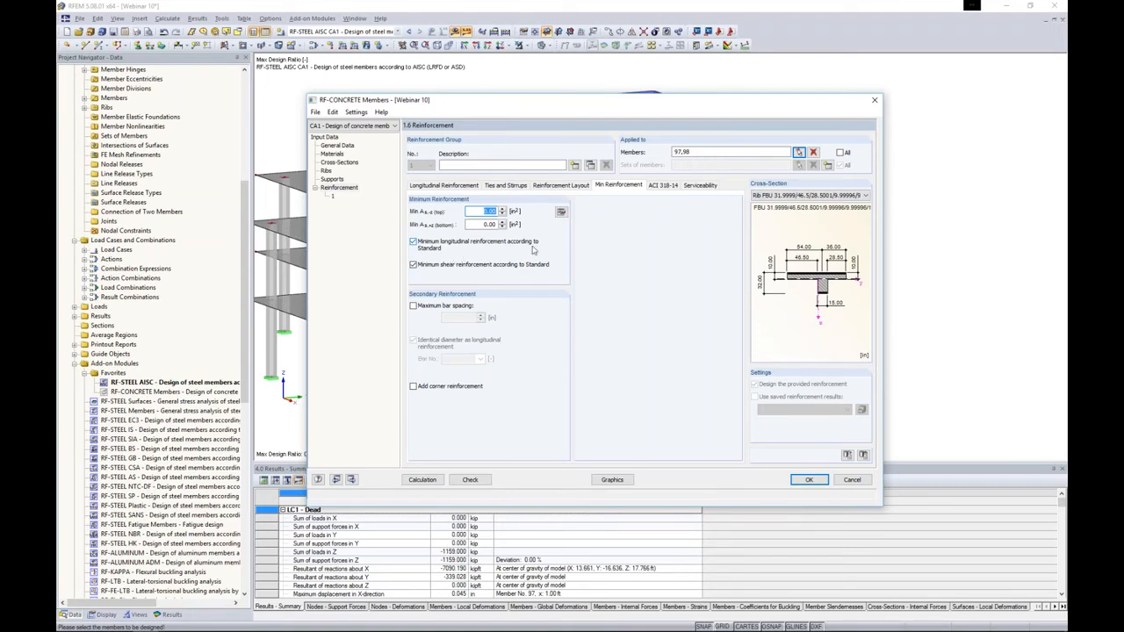
click(657, 187)
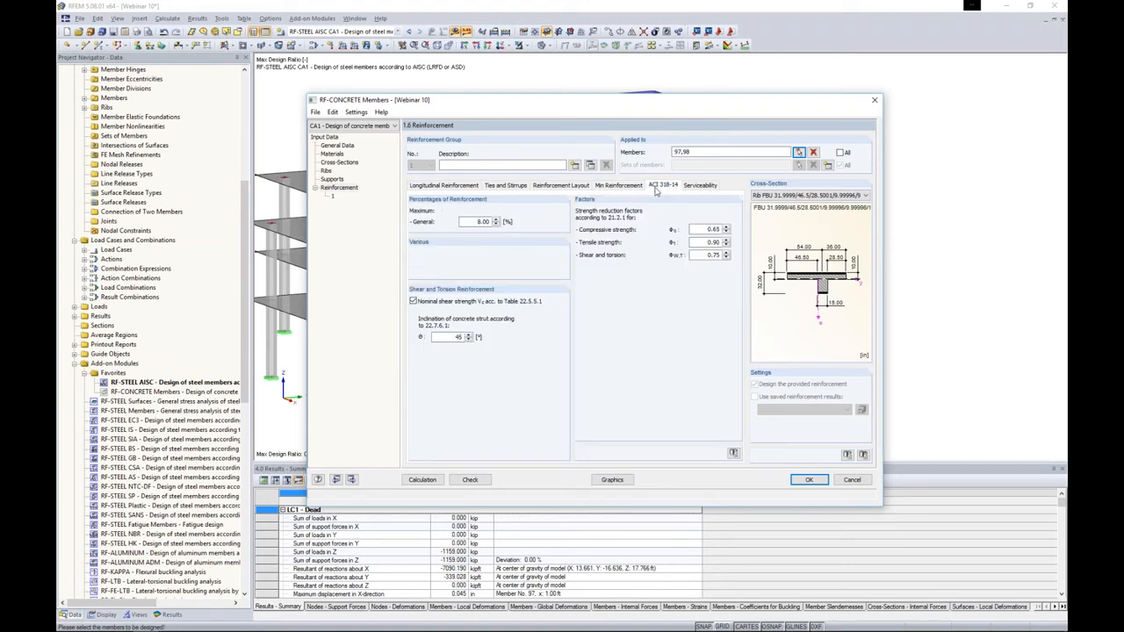
double_click(479, 221)
double_click(711, 242)
double_click(713, 255)
- Set the top and bottom allowable crack widths to 0.02 in for dry air or protective membrane, leaving the deflection analysis off
click(700, 185)
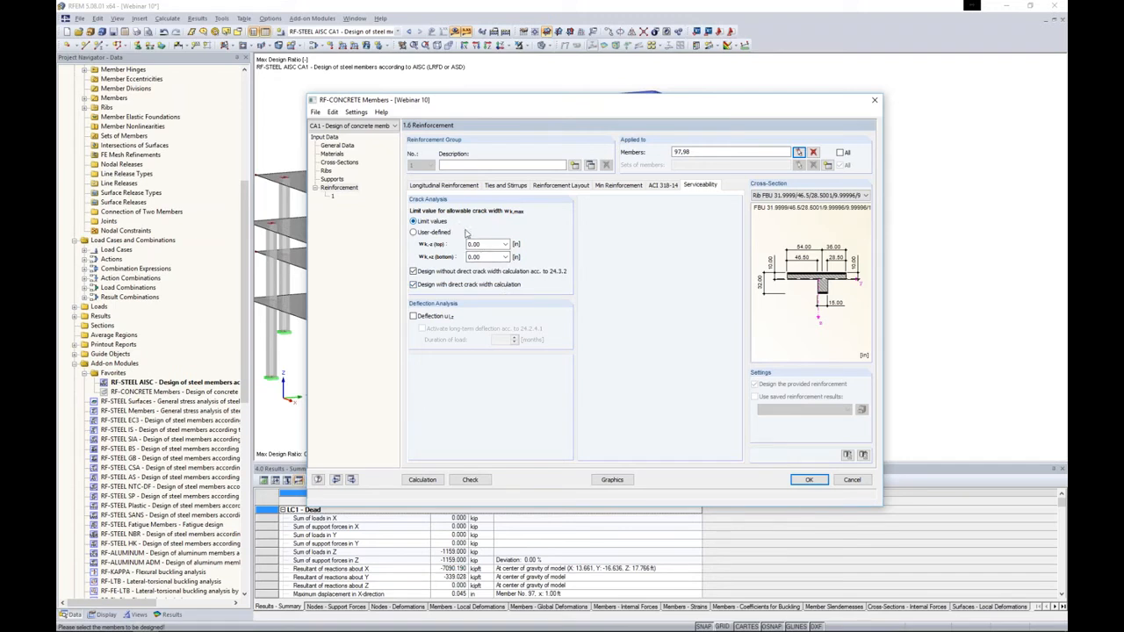
click(478, 244)
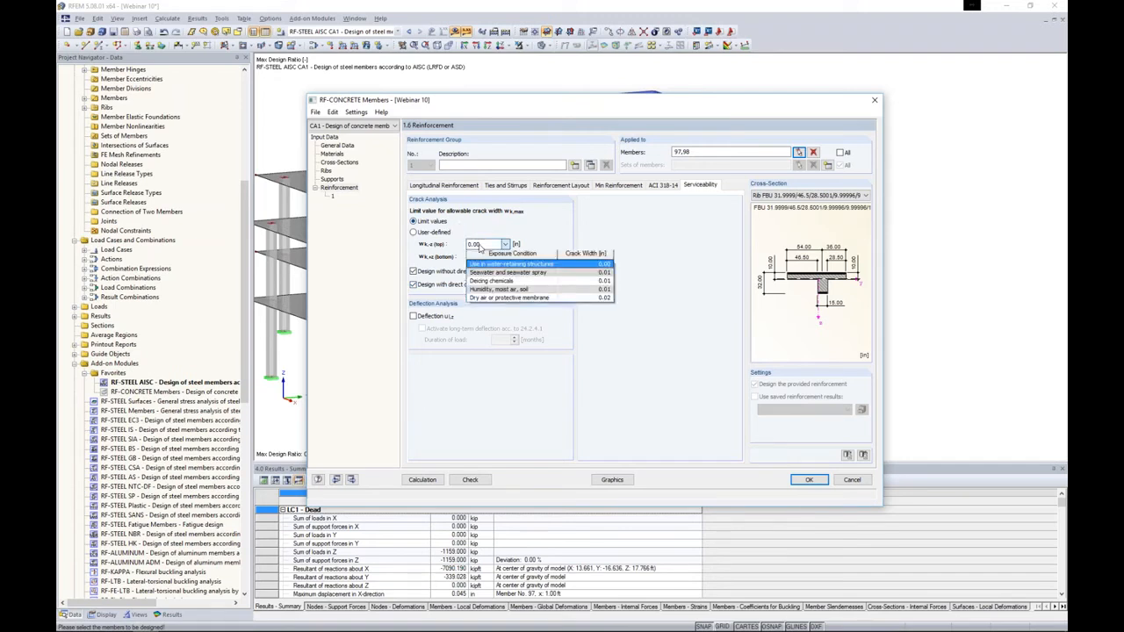
click(488, 302)
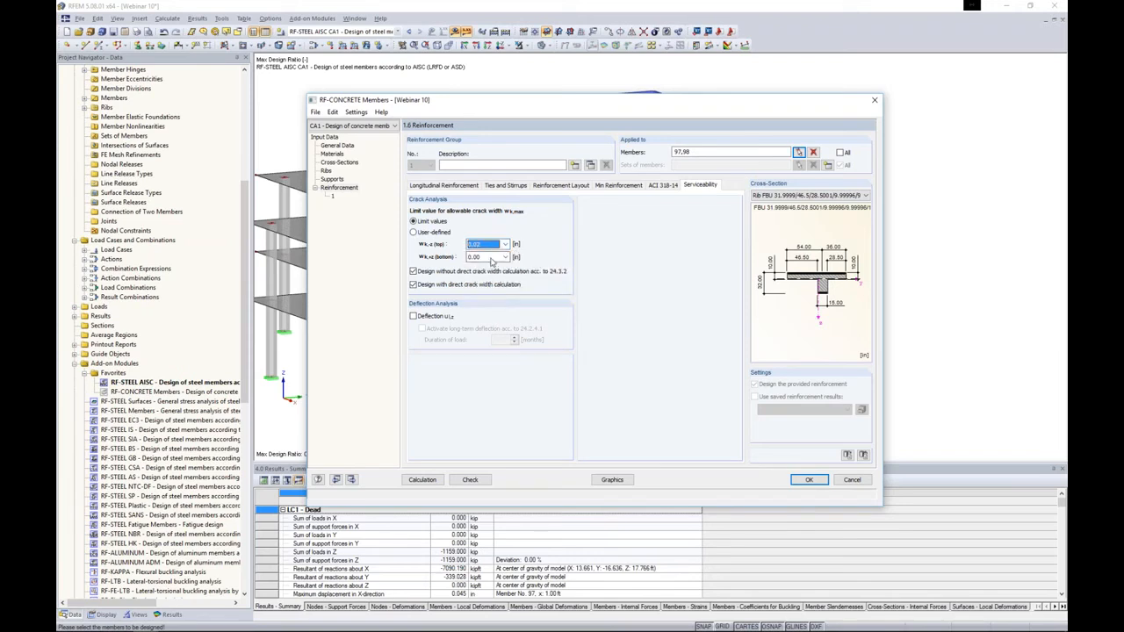
click(488, 256)
click(490, 310)
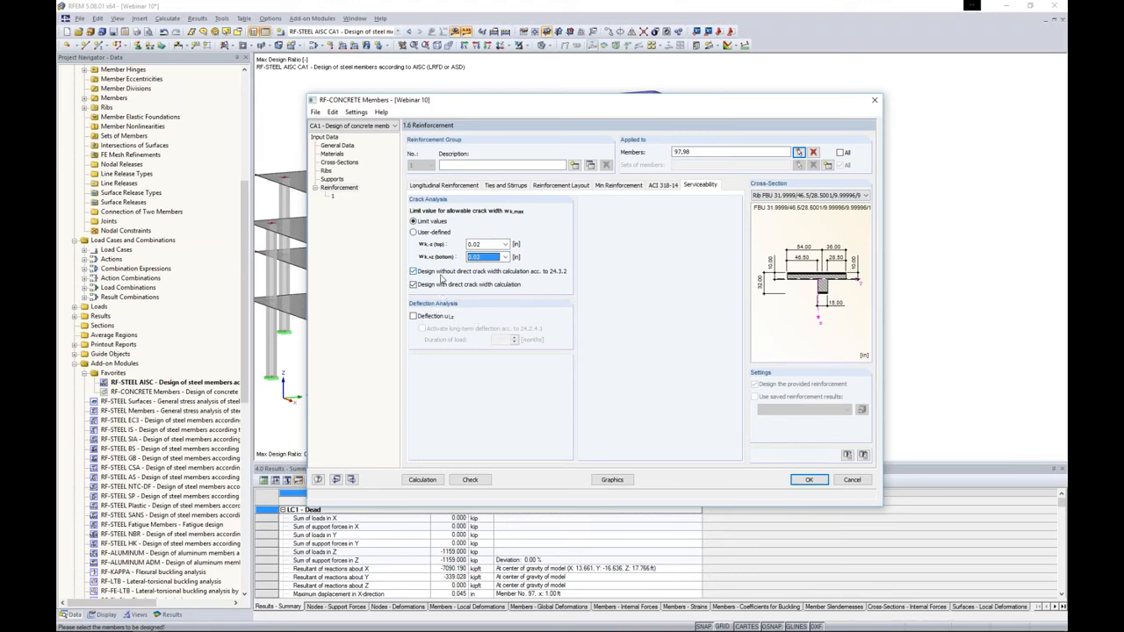
click(413, 317)
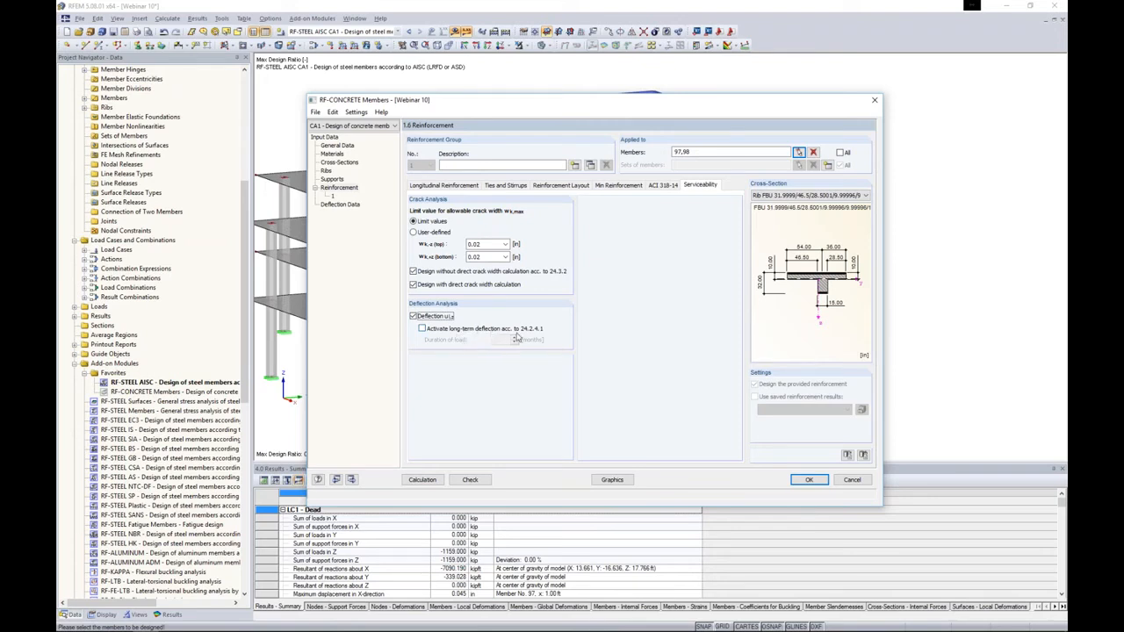
click(414, 317)
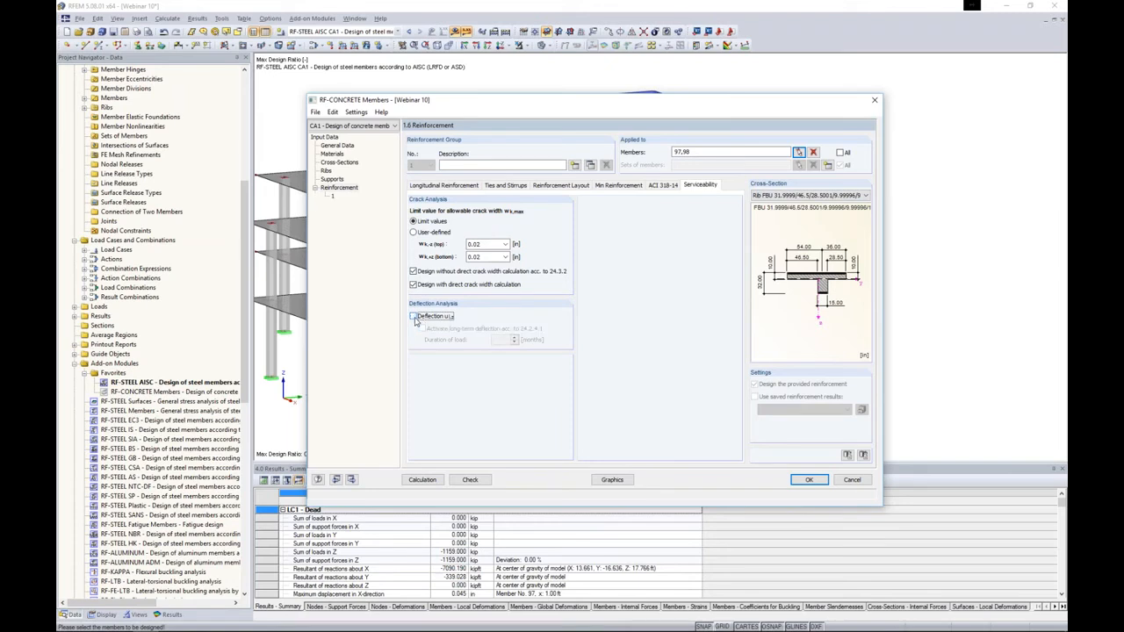
- Run the concrete member calculation and review the required reinforcement by member together with its design notes
click(432, 481)
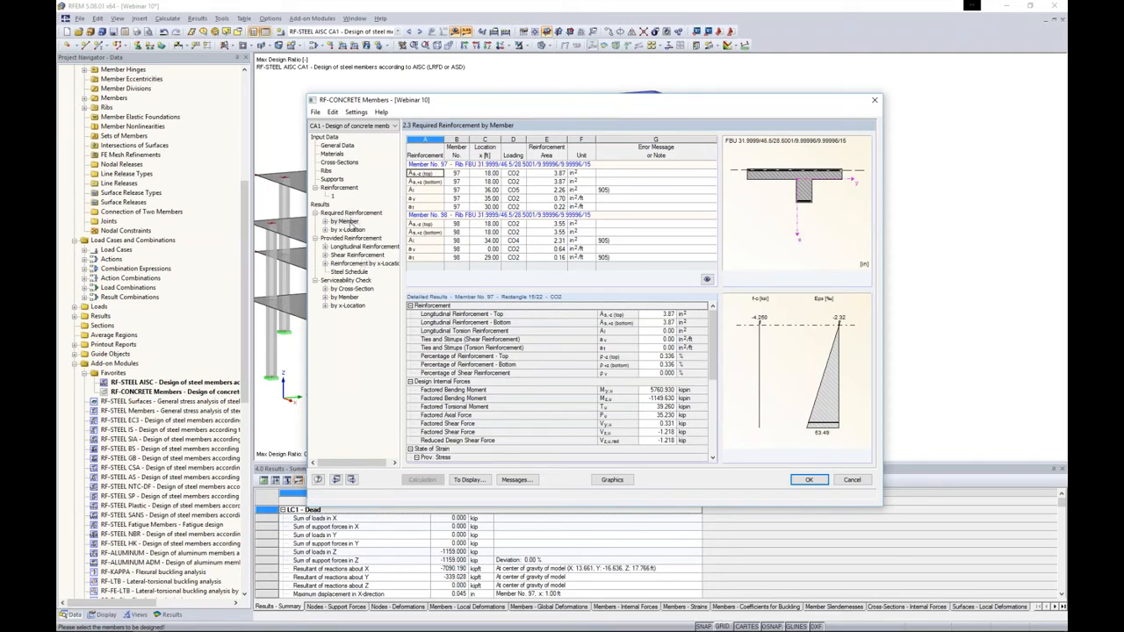
click(325, 222)
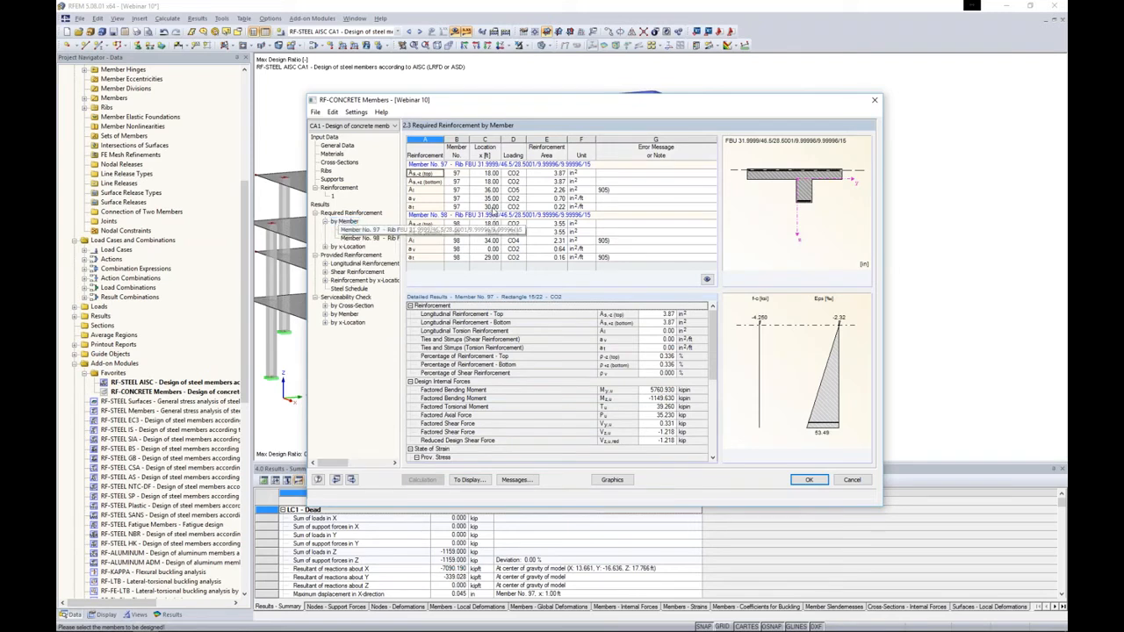
click(616, 192)
click(606, 243)
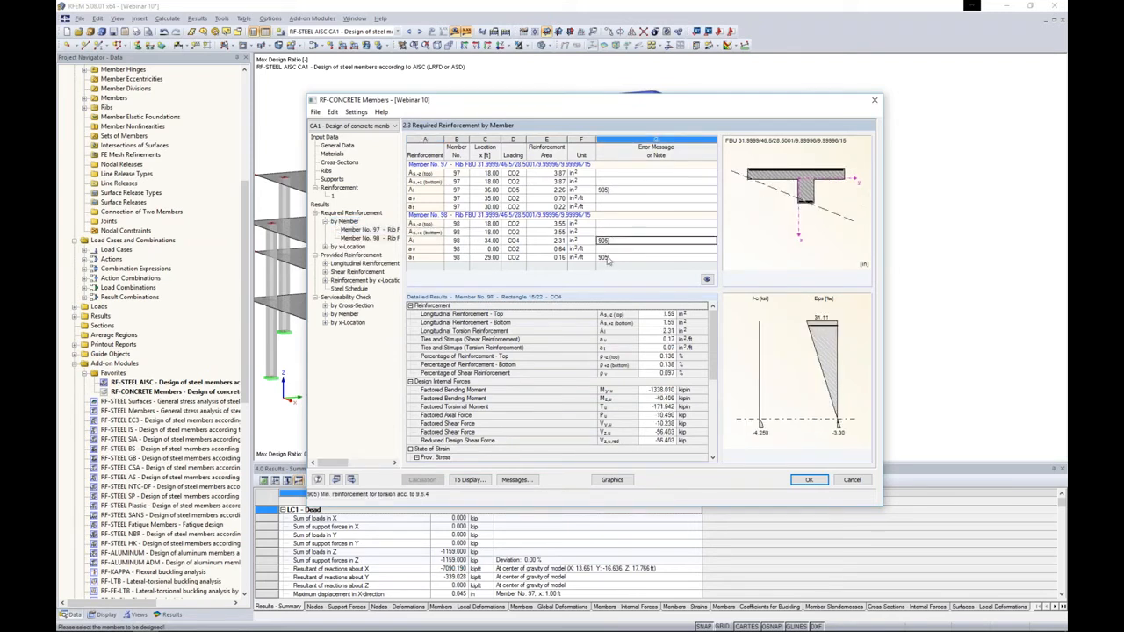
click(607, 258)
click(517, 479)
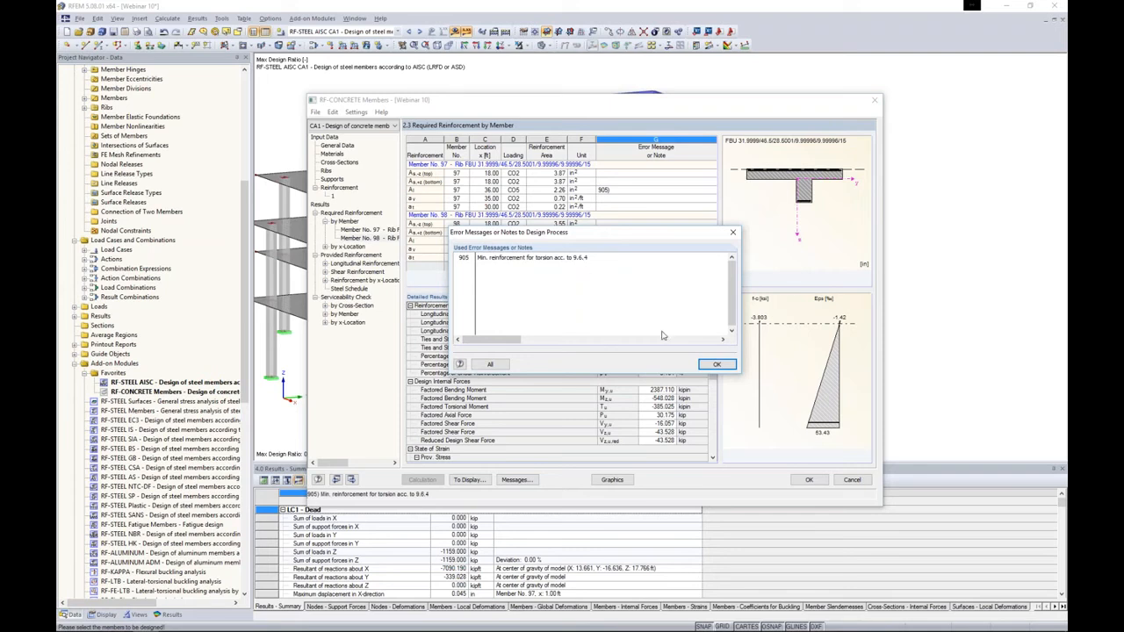
click(717, 365)
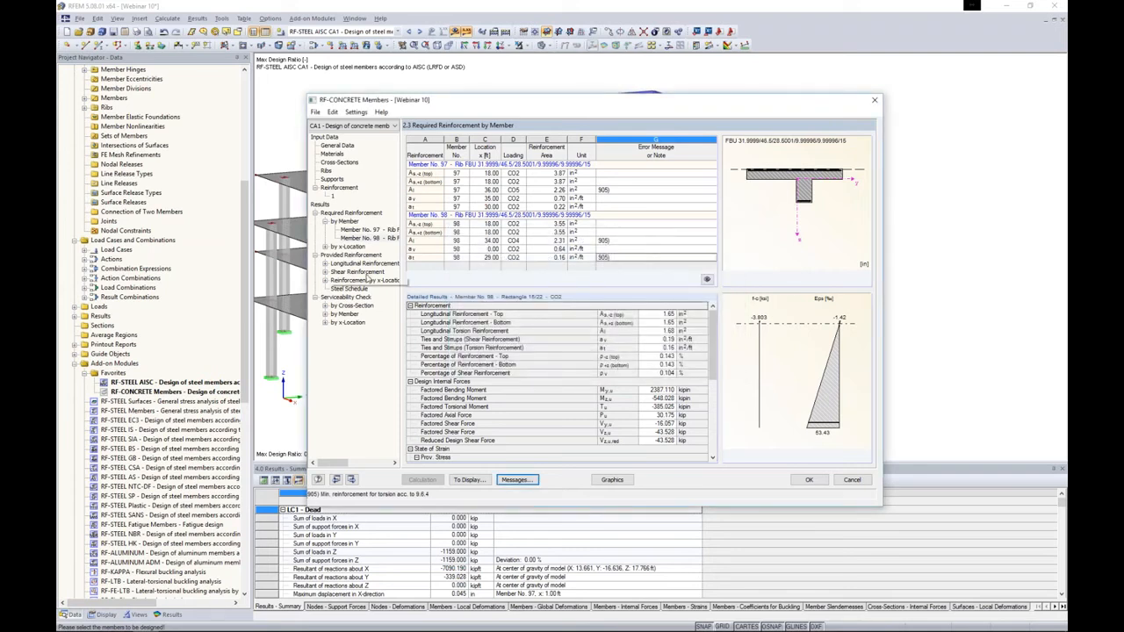
- Examine the provided longitudinal reinforcement of the beams in the 3D preview and open the shear reinforcement results
click(364, 263)
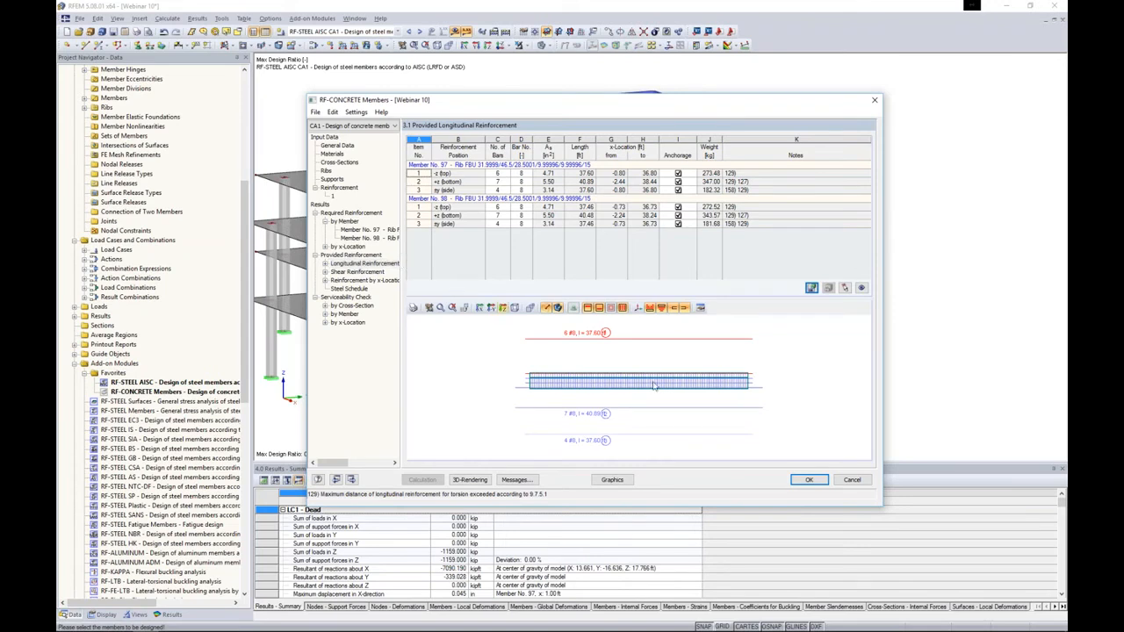
ctrl+middle_drag(725, 407, 679, 418)
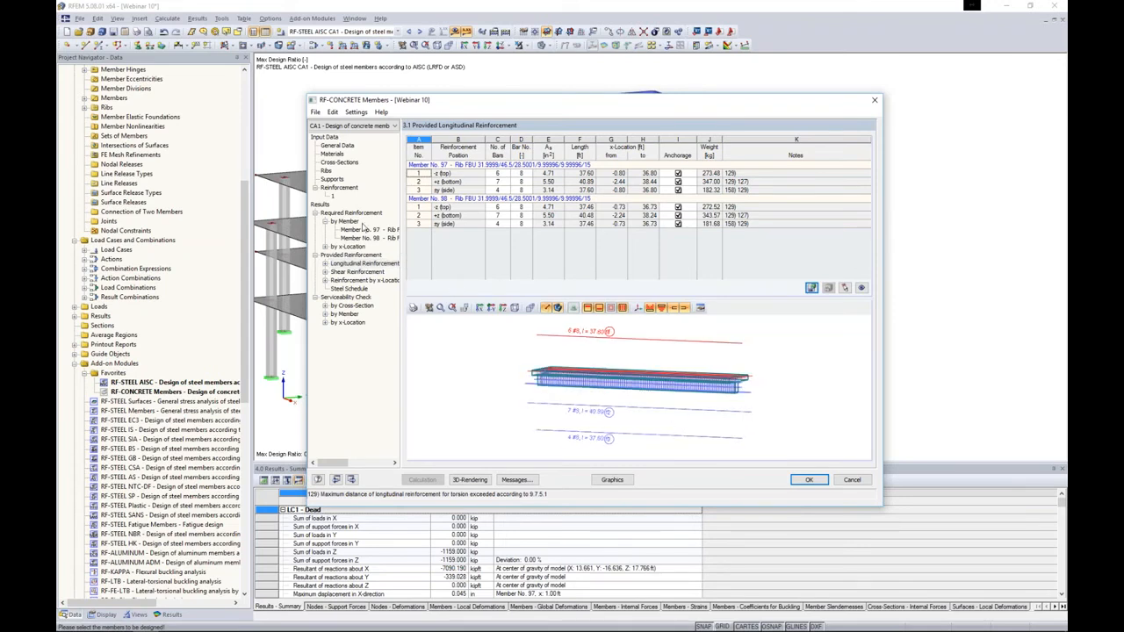
middle_drag(734, 398, 763, 393)
scroll(692, 374, up, 5)
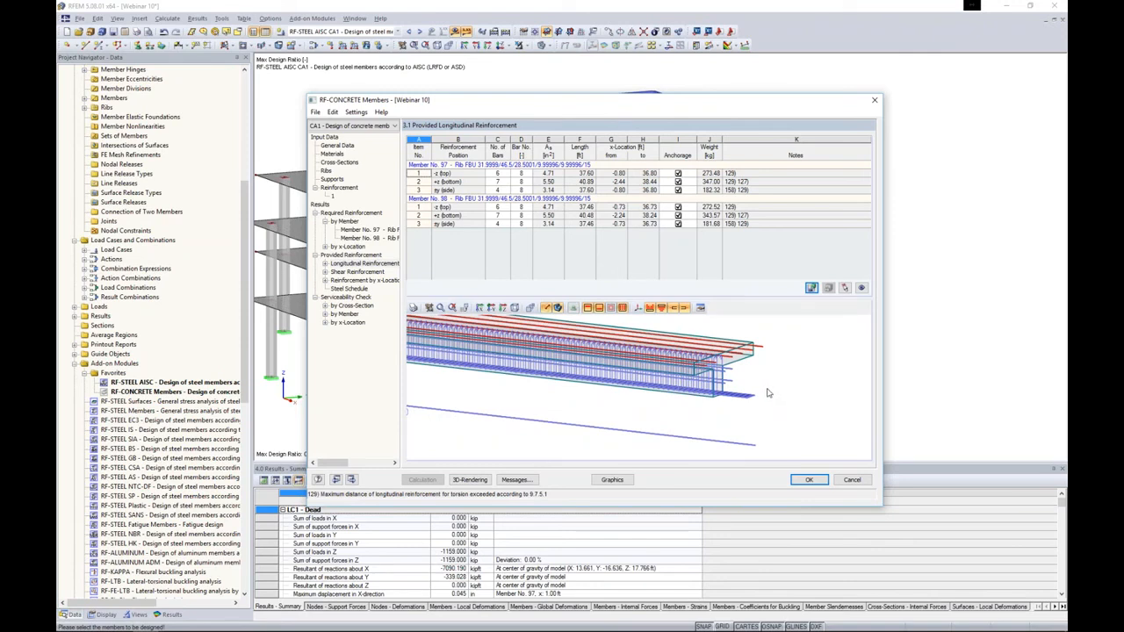
click(356, 271)
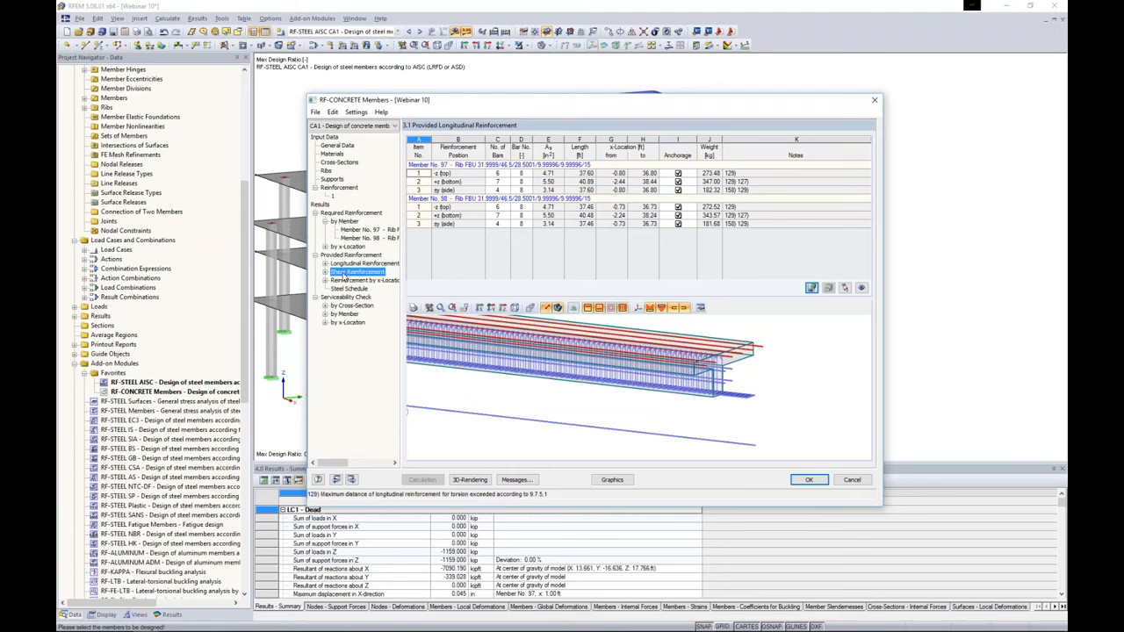
- Examine the provided stirrups of member 97 in the shear reinforcement preview
ctrl+middle_drag(795, 388, 794, 414)
scroll(794, 413, up, 2)
scroll(794, 418, up, 2)
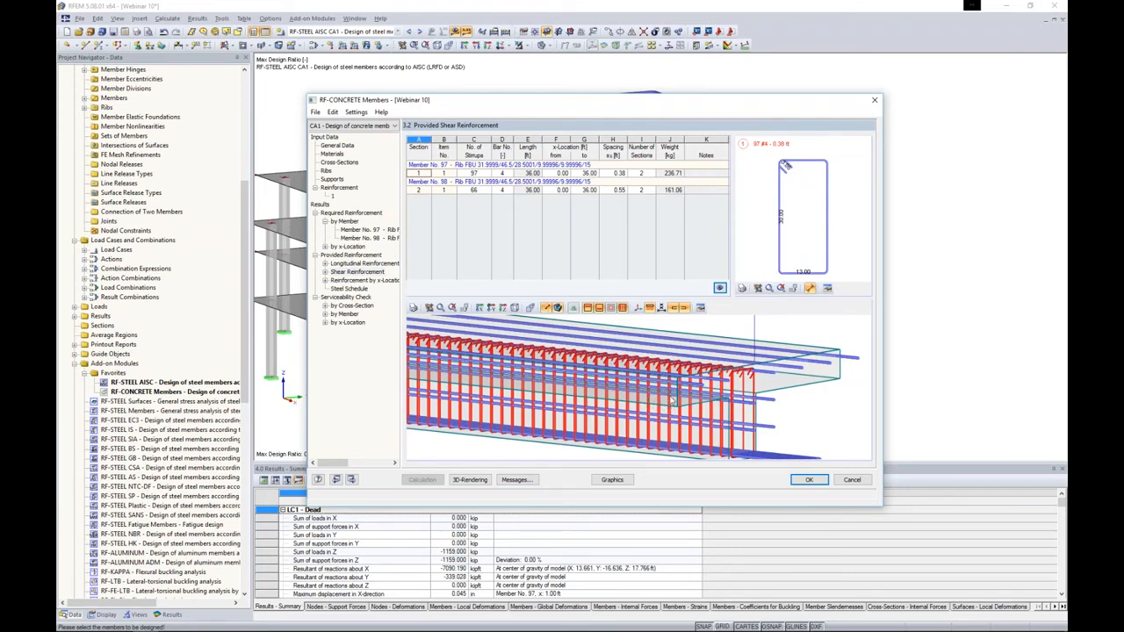
scroll(674, 402, down, 3)
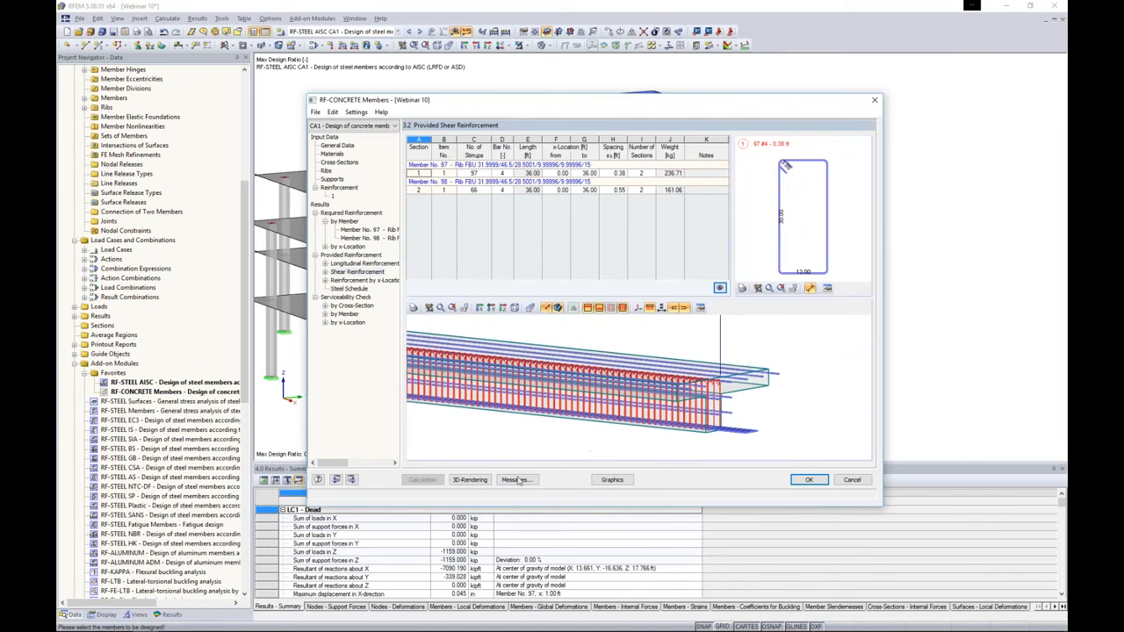
- Open the 3D rendering of member 97 and inspect its stirrups and longitudinal bars
click(470, 480)
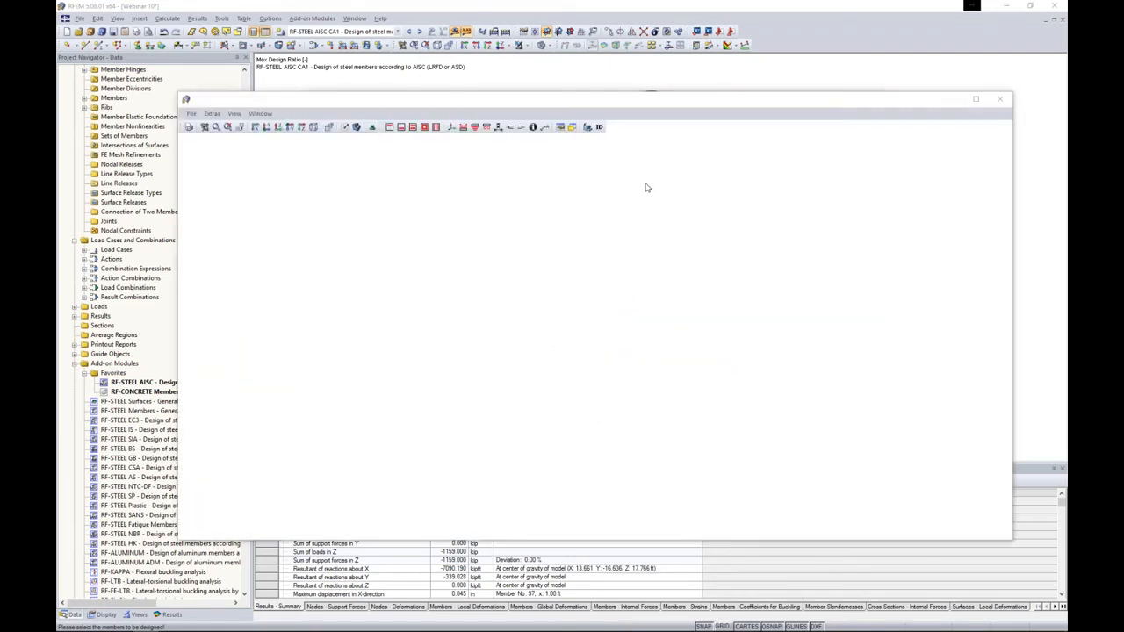
ctrl+middle_drag(609, 402, 592, 364)
scroll(737, 345, up, 3)
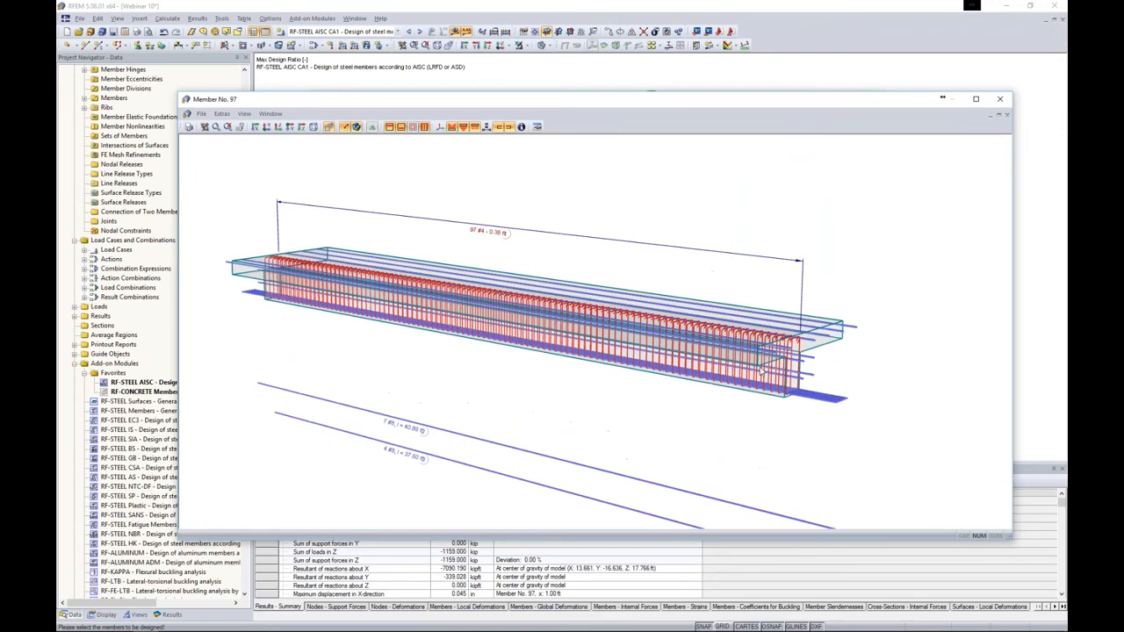
scroll(762, 372, down, 3)
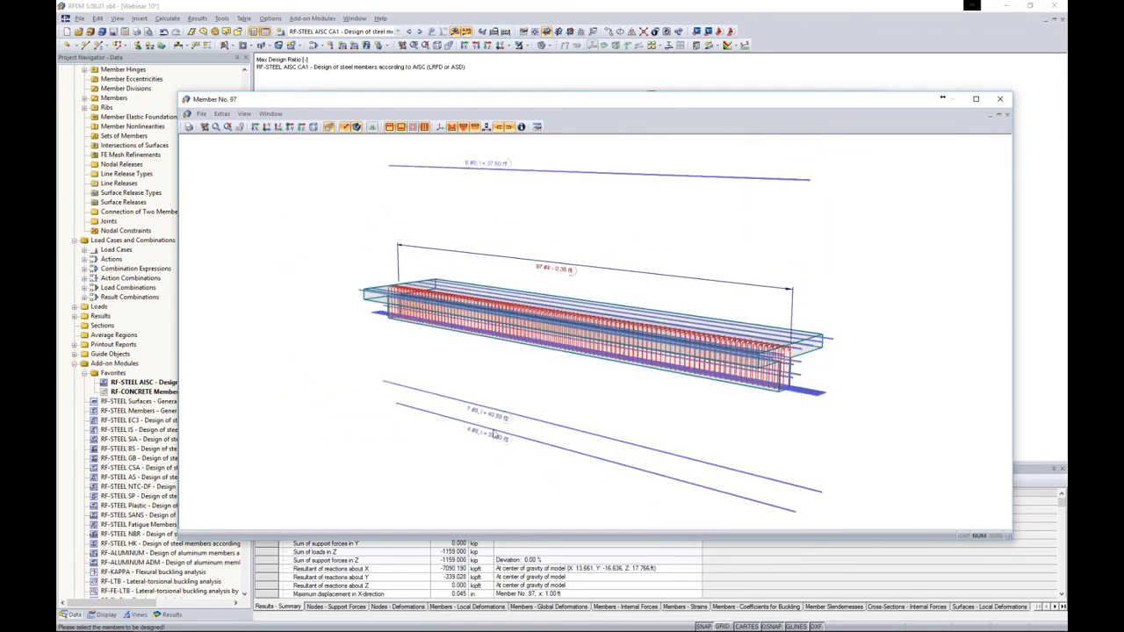
- Try different numbers of bars for the top longitudinal reinforcement of member 97 and discard the edit
click(483, 418)
double_click(484, 418)
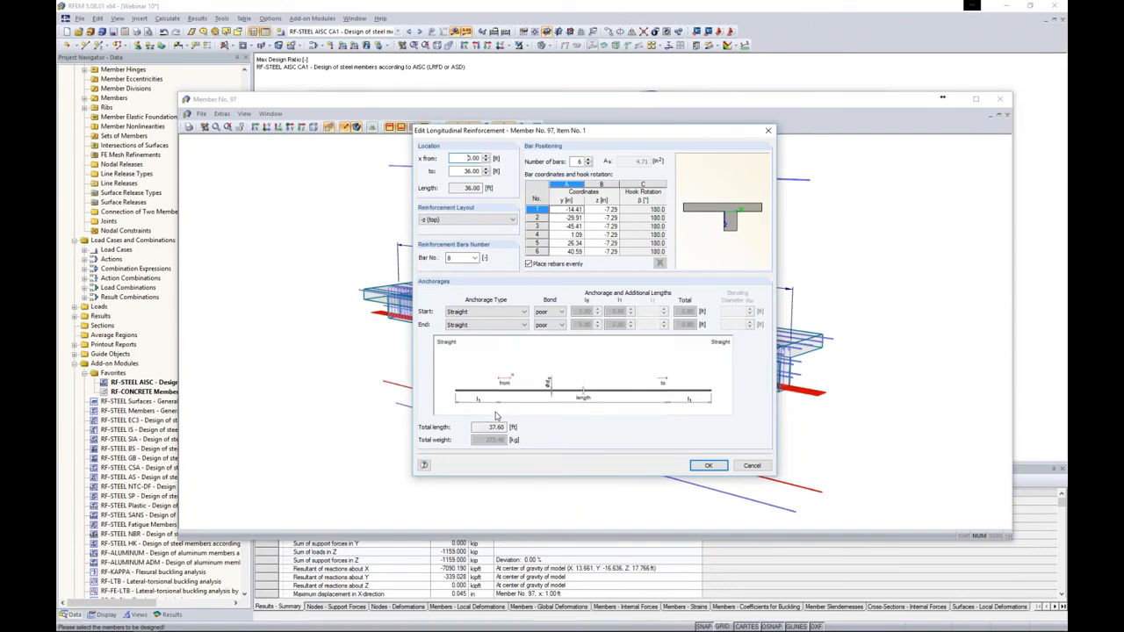
click(588, 164)
click(587, 164)
click(587, 164)
click(588, 161)
click(588, 160)
click(588, 161)
click(745, 464)
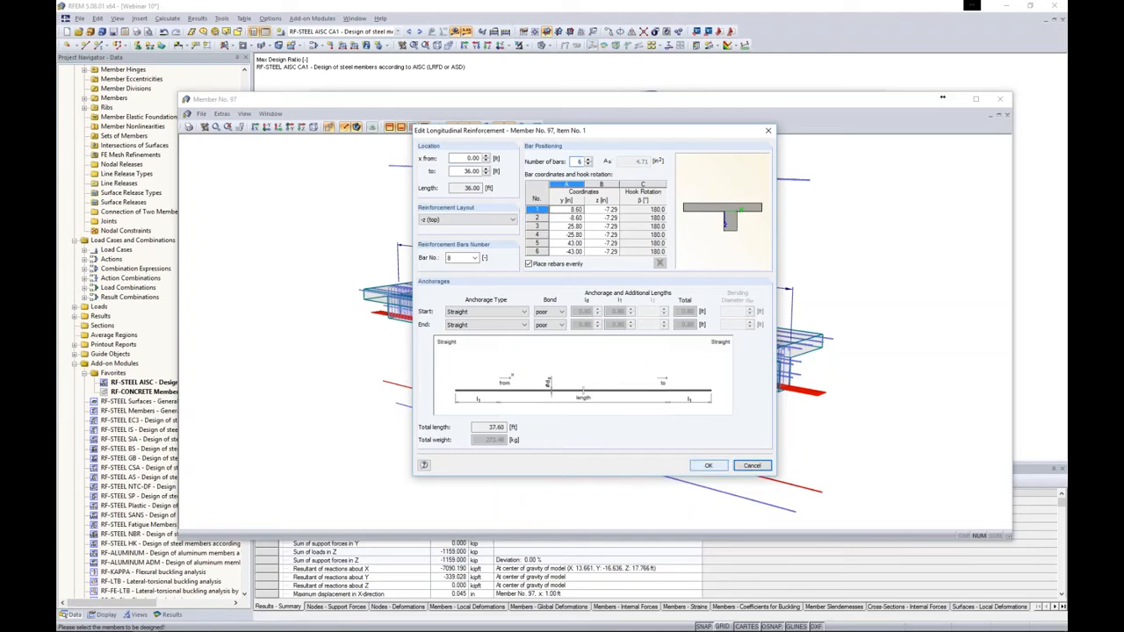
click(751, 467)
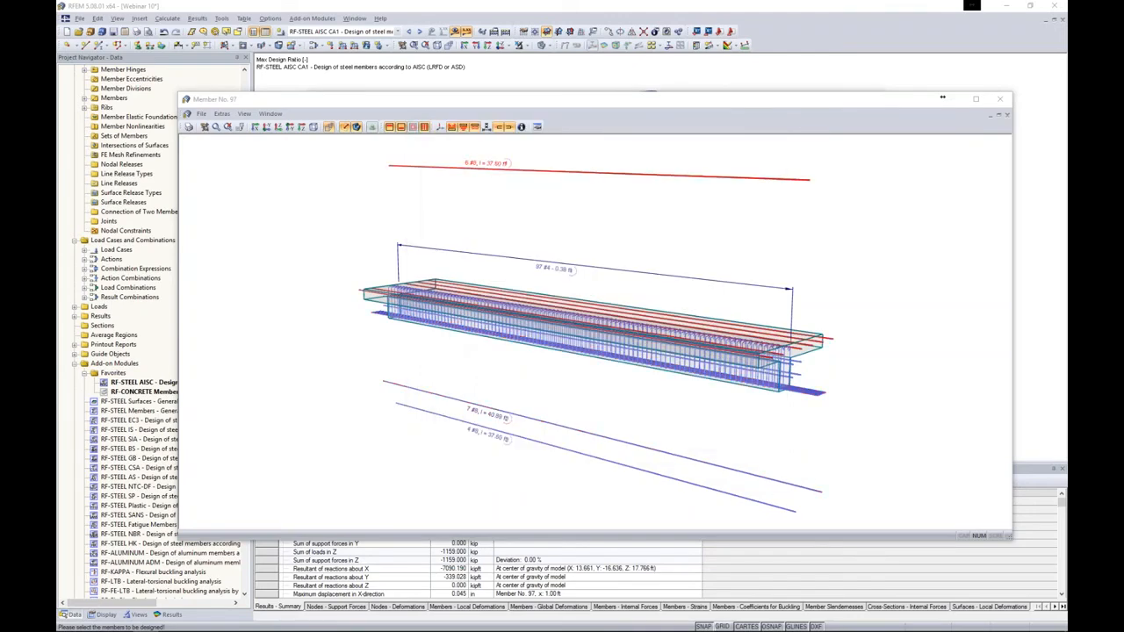
- Close the 3D rendering and review the serviceability check by cross-section, including the design limit value for member 97
click(1000, 99)
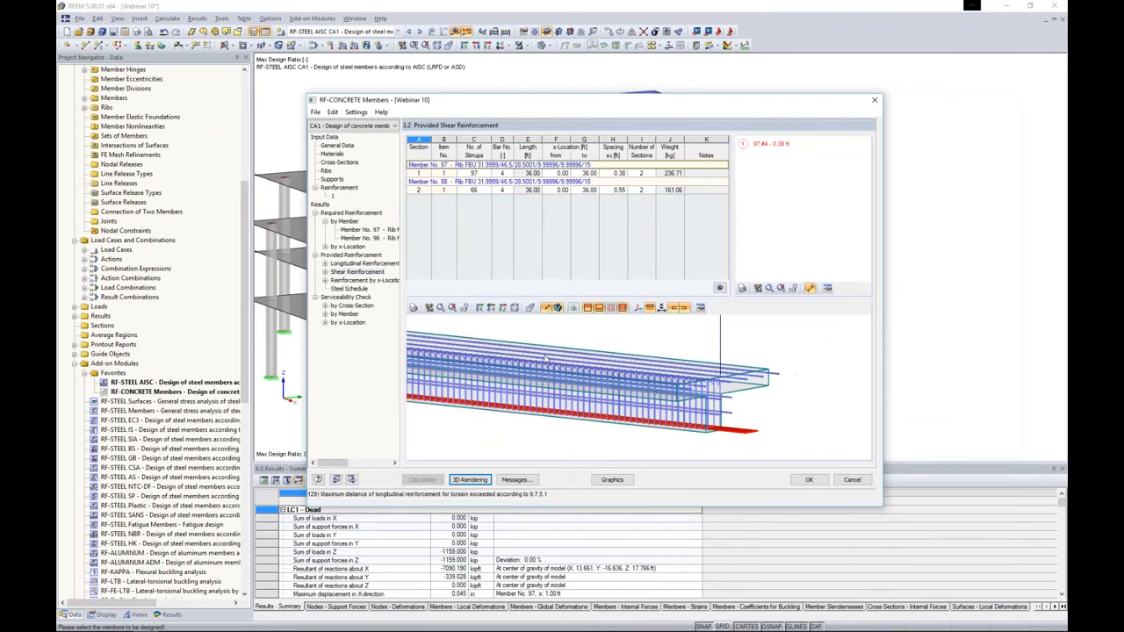
click(346, 299)
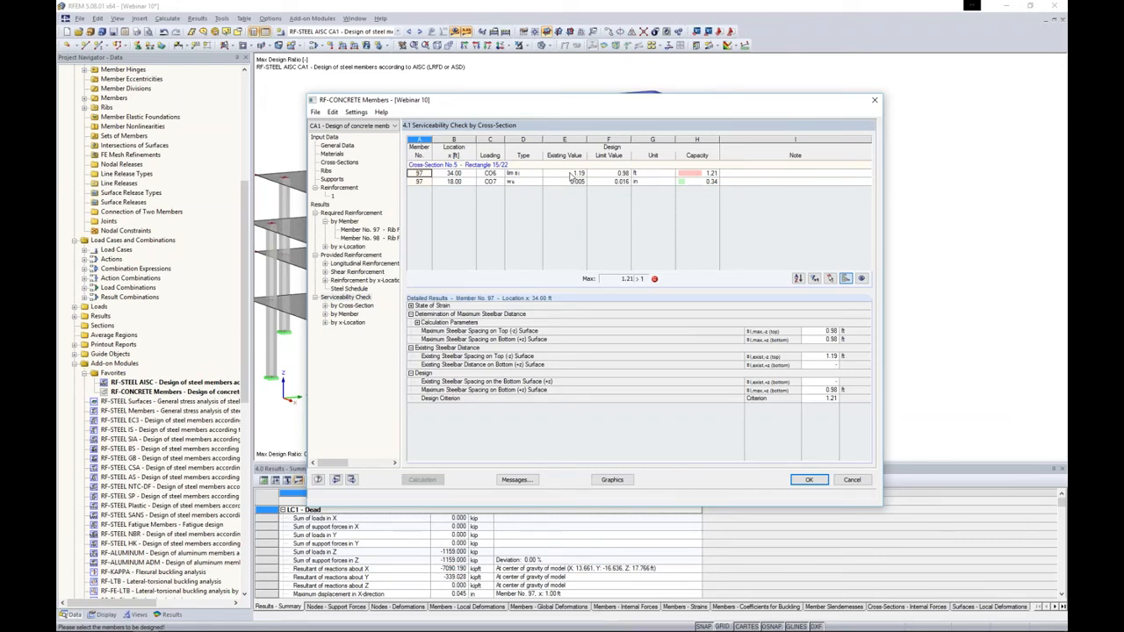
click(612, 174)
- Display the concrete results on the model with only the required top reinforcement, isolating the two designed beams by visibility
click(613, 480)
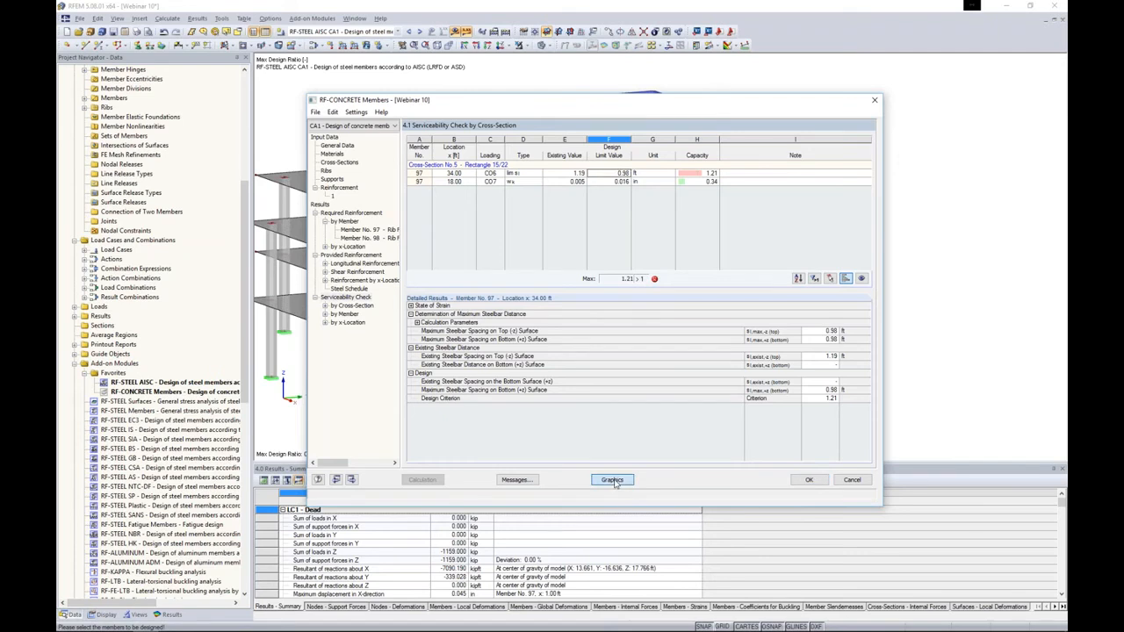
middle_drag(602, 368, 698, 345)
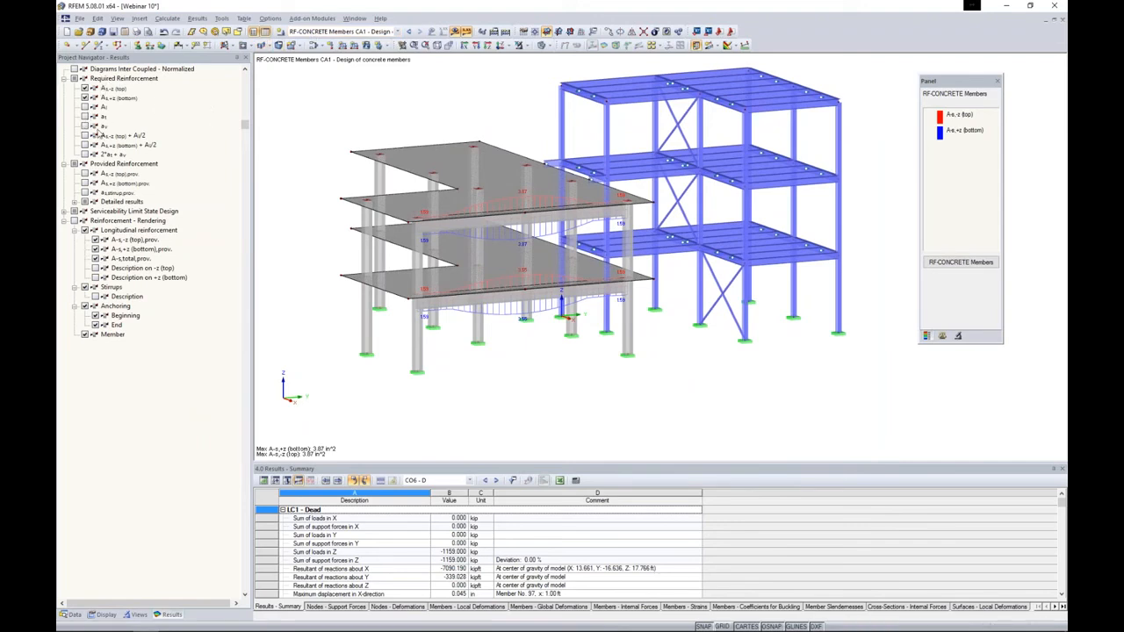
click(85, 98)
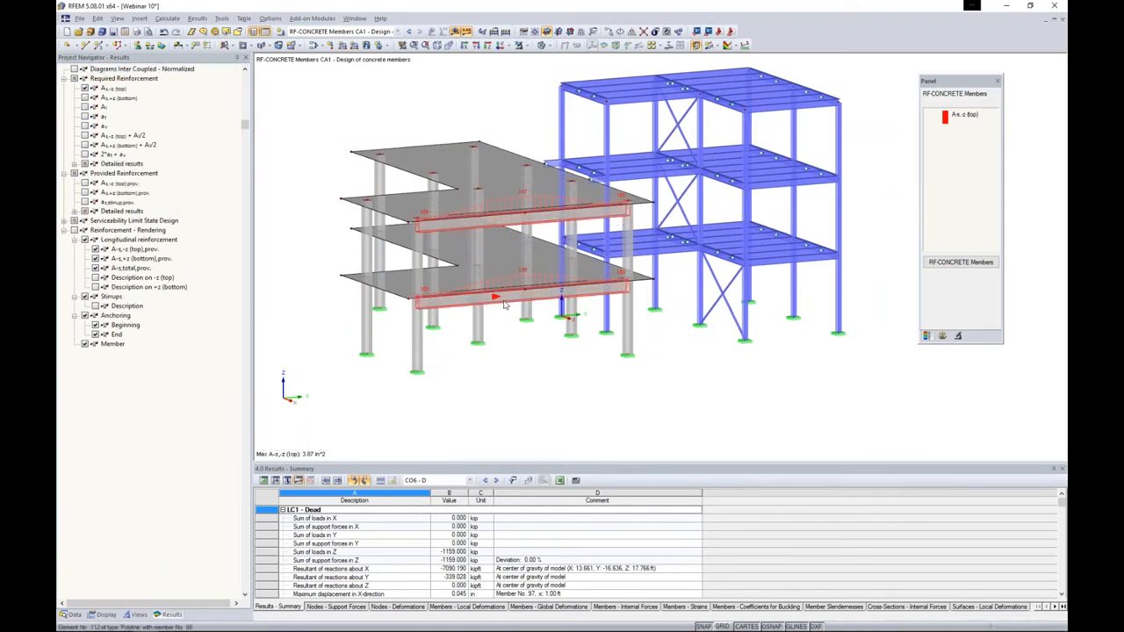
click(527, 46)
click(538, 59)
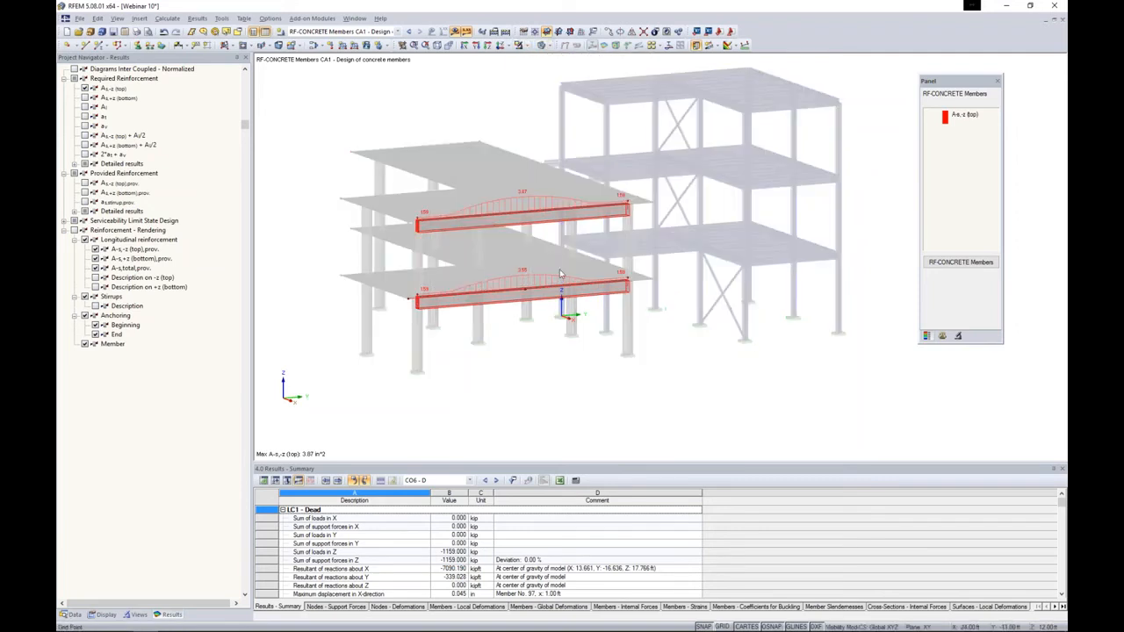
scroll(552, 255, up, 3)
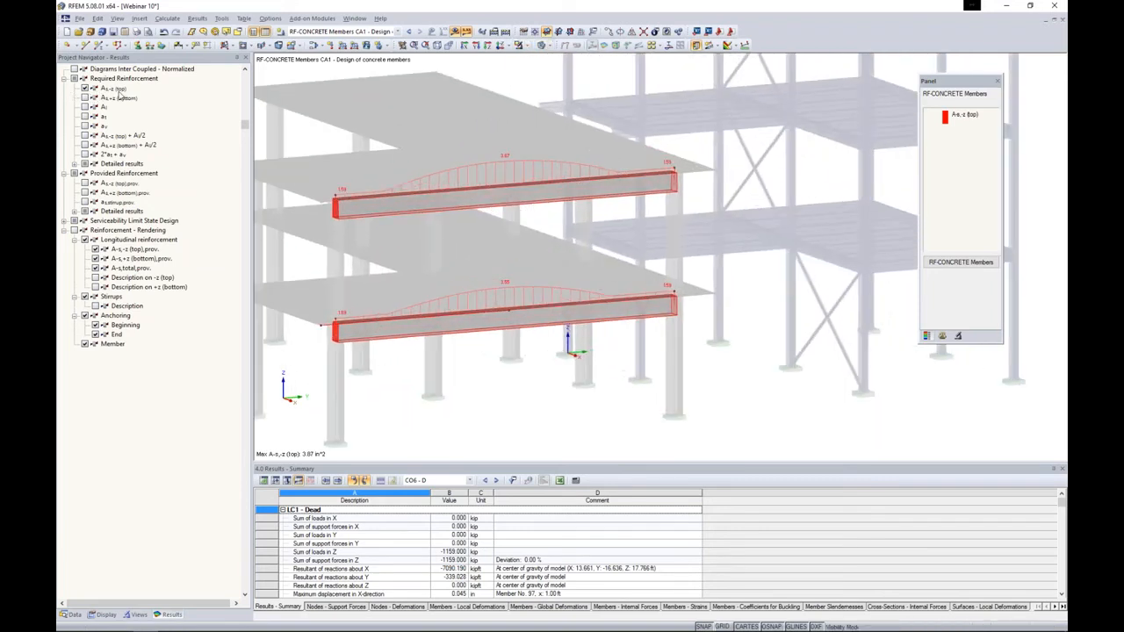
- Compare the required bottom reinforcement with the provided bottom reinforcement along both beams
click(85, 98)
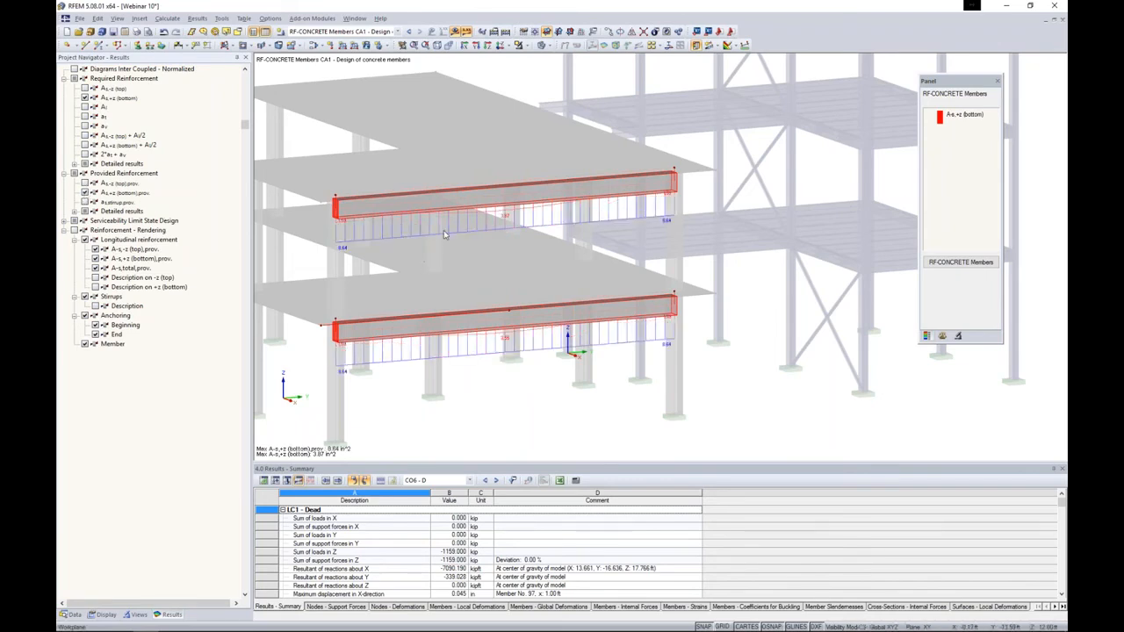
scroll(444, 232, up, 2)
mouse_move(457, 249)
middle_down()
mouse_move(500, 242)
mouse_move(536, 210)
middle_up()
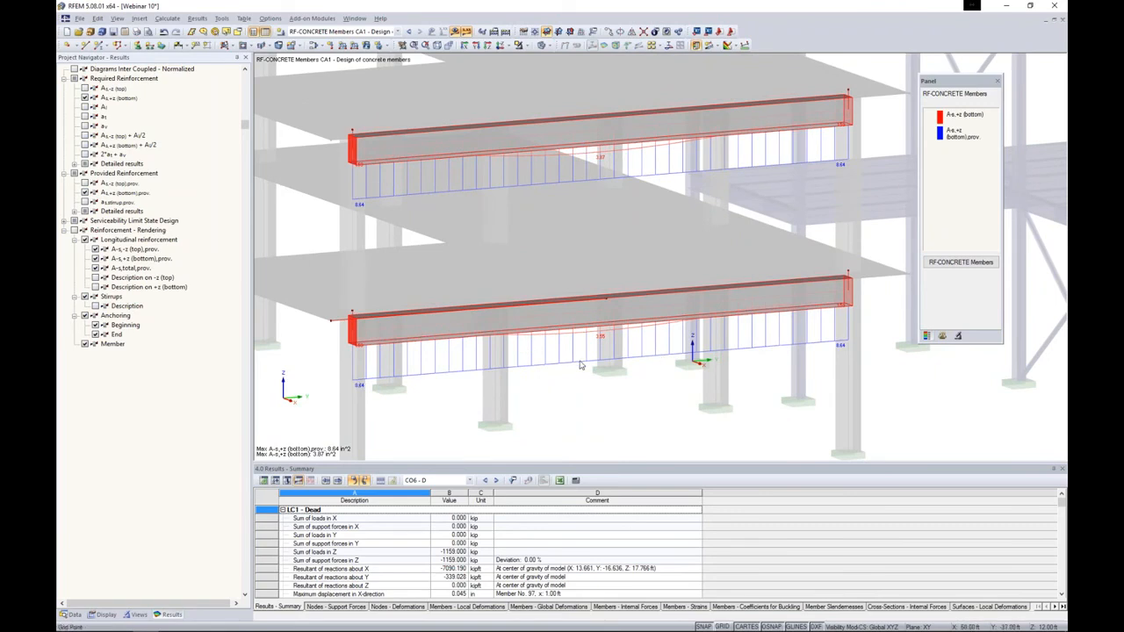
scroll(580, 366, down, 2)
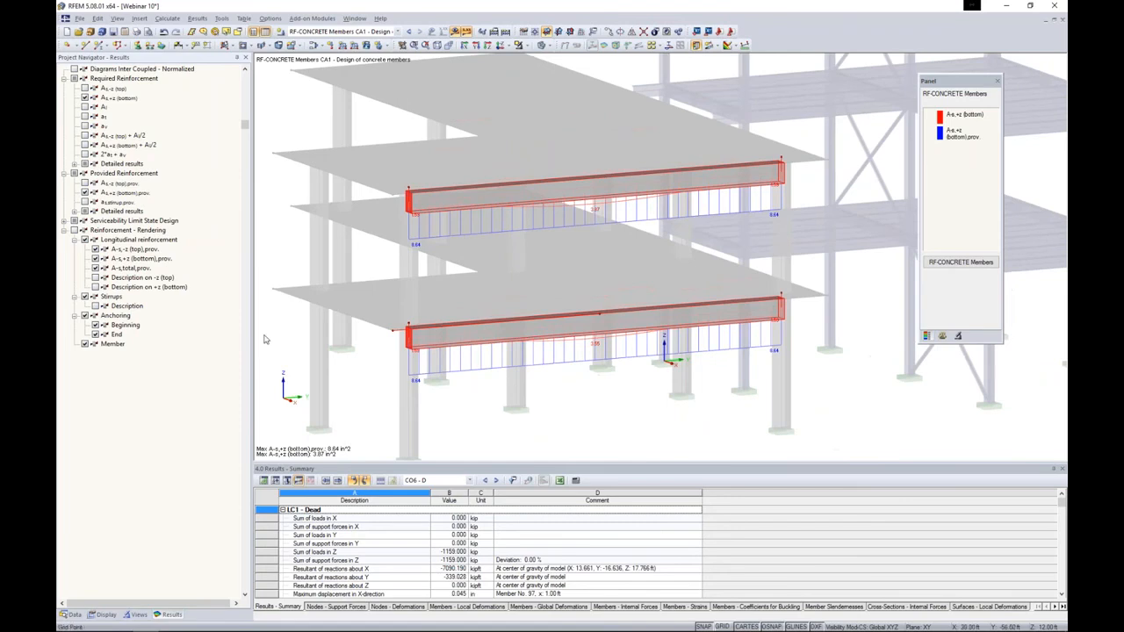
- Render the reinforcement of both beams, hide the required and provided reinforcement diagrams, and inspect the bars and stirrups
ctrl+middle_drag(291, 274, 440, 264)
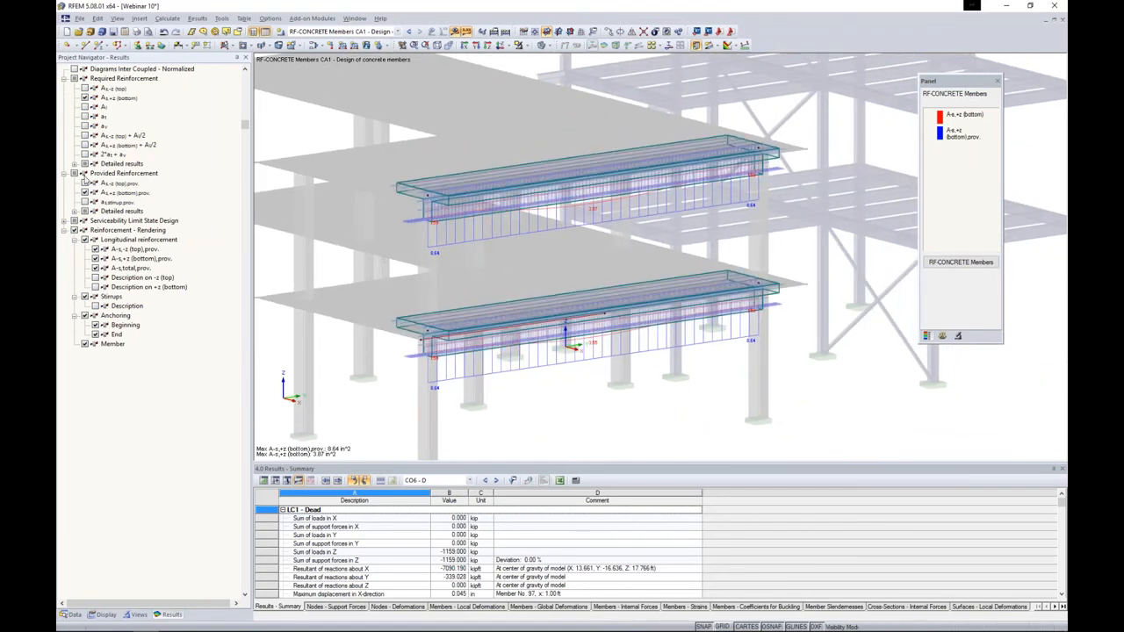
click(85, 98)
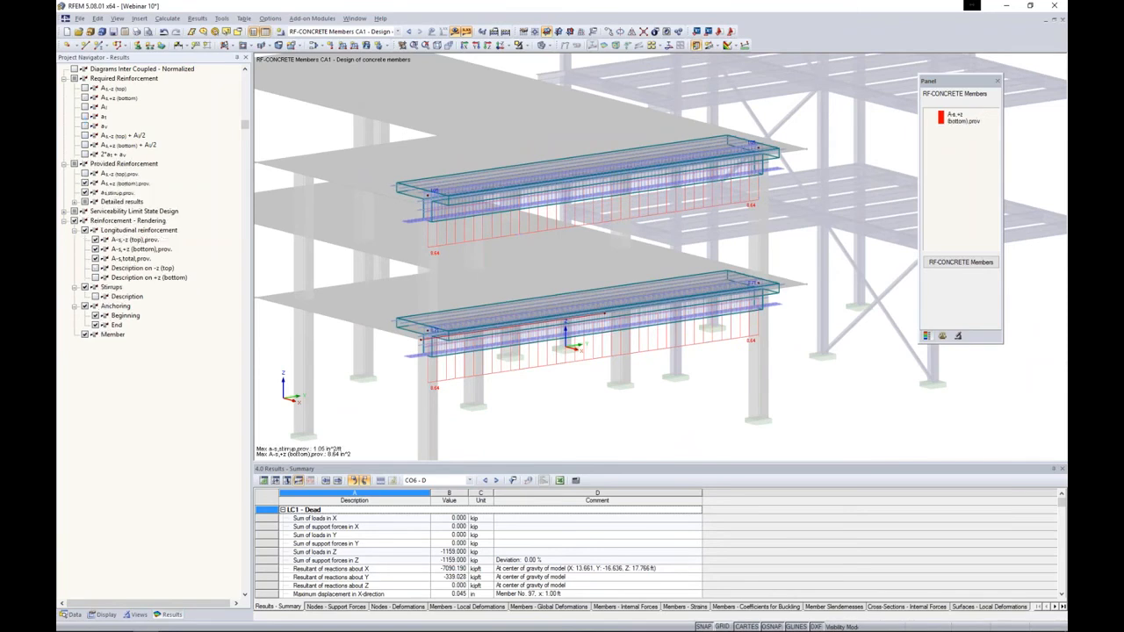
click(84, 192)
click(84, 183)
click(85, 192)
ctrl+middle_drag(583, 364, 562, 290)
ctrl+middle_drag(454, 204, 706, 207)
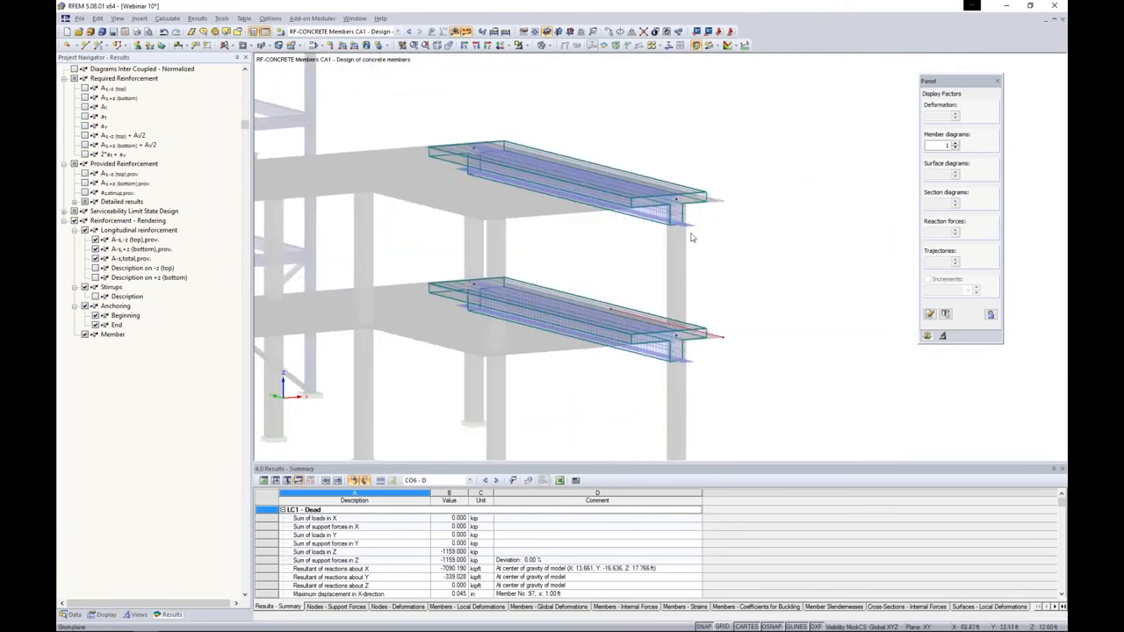
scroll(676, 233, up, 4)
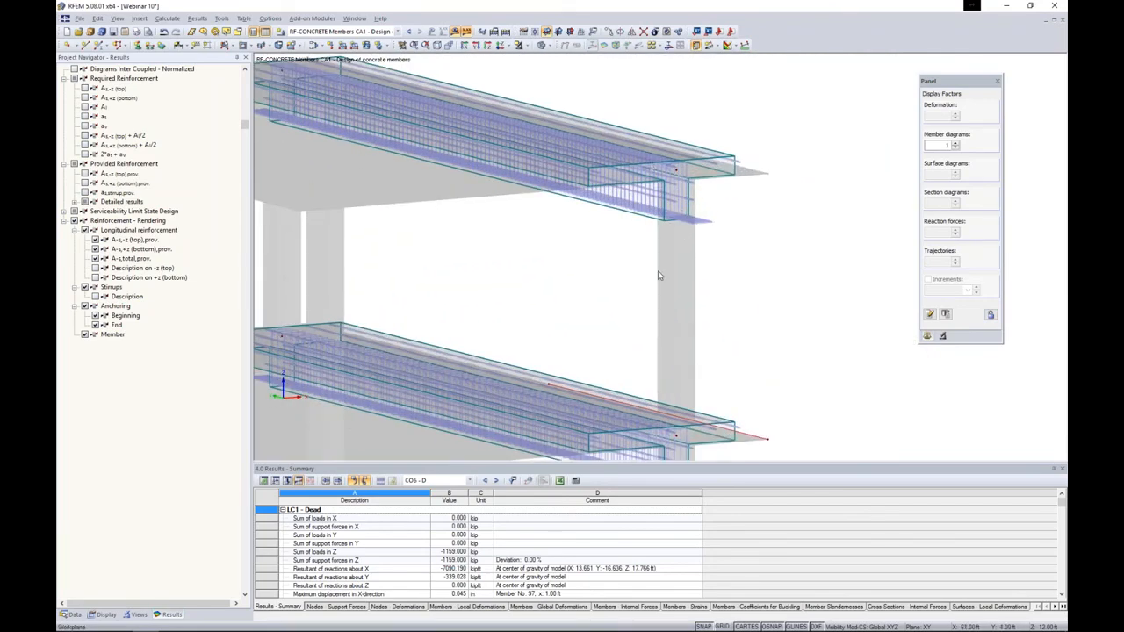
scroll(658, 271, down, 3)
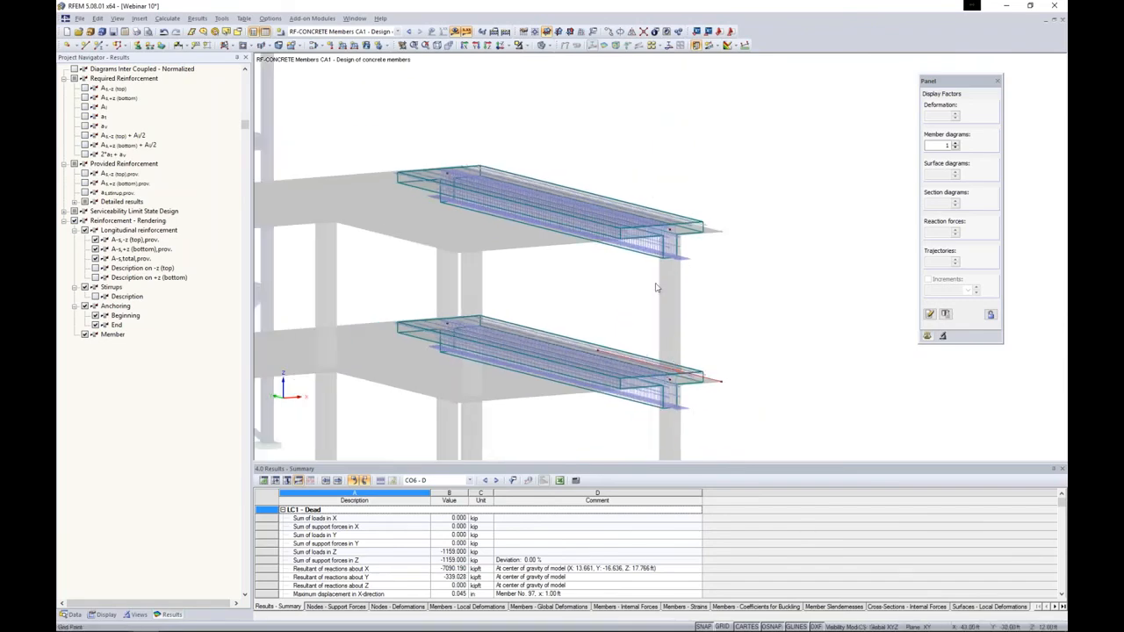
scroll(665, 374, down, 4)
ctrl+middle_drag(665, 374, 345, 328)
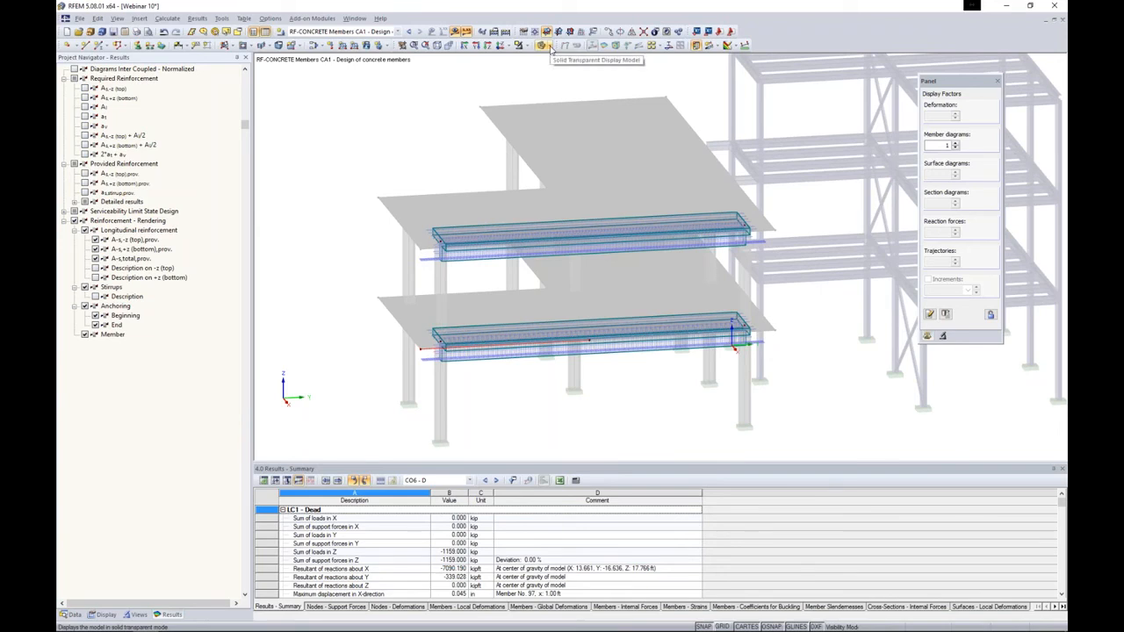
- Cancel the visibility mode and view the whole structure with the rendered beam reinforcement
click(521, 45)
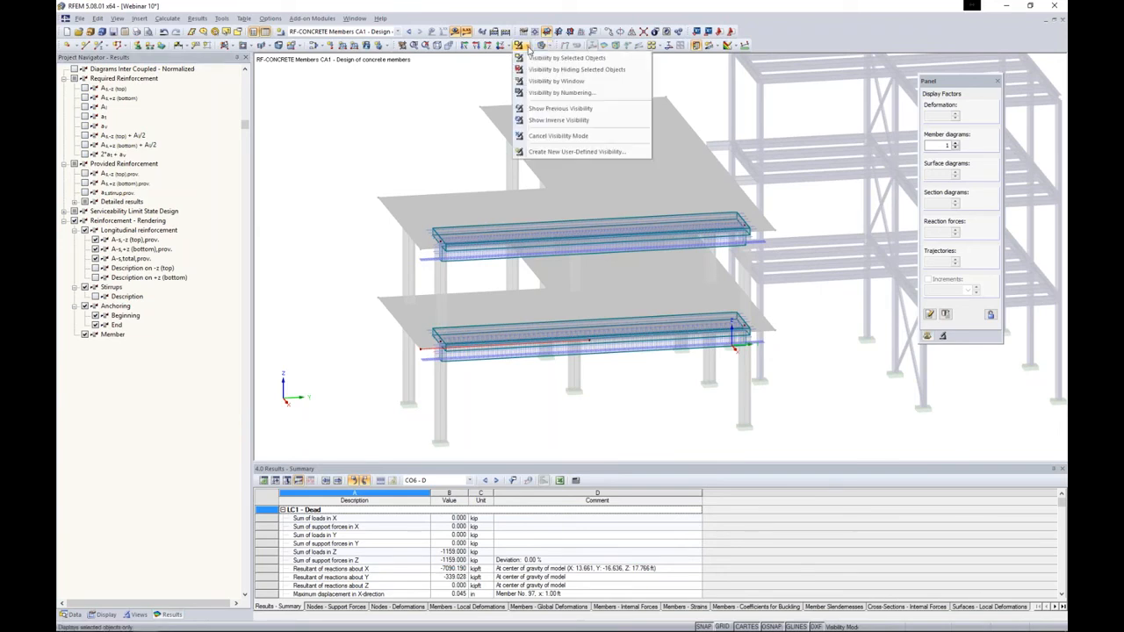
click(531, 134)
scroll(420, 178, down, 3)
ctrl+middle_drag(421, 178, 640, 389)
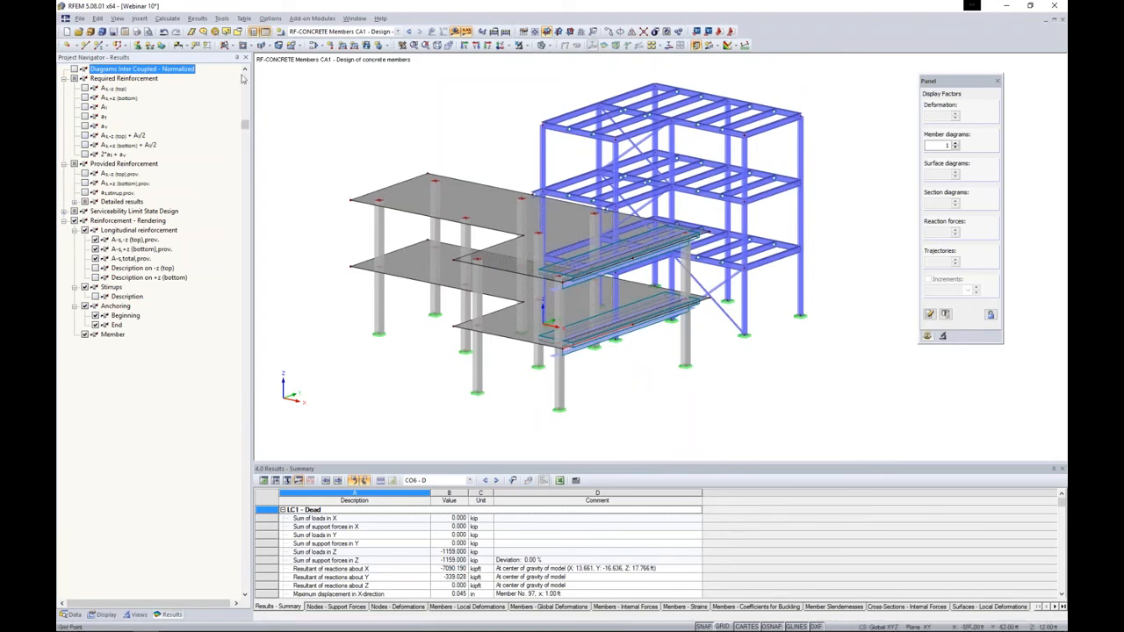
- Open the printout report and look up the model's on-line nodes and materials sections
click(149, 32)
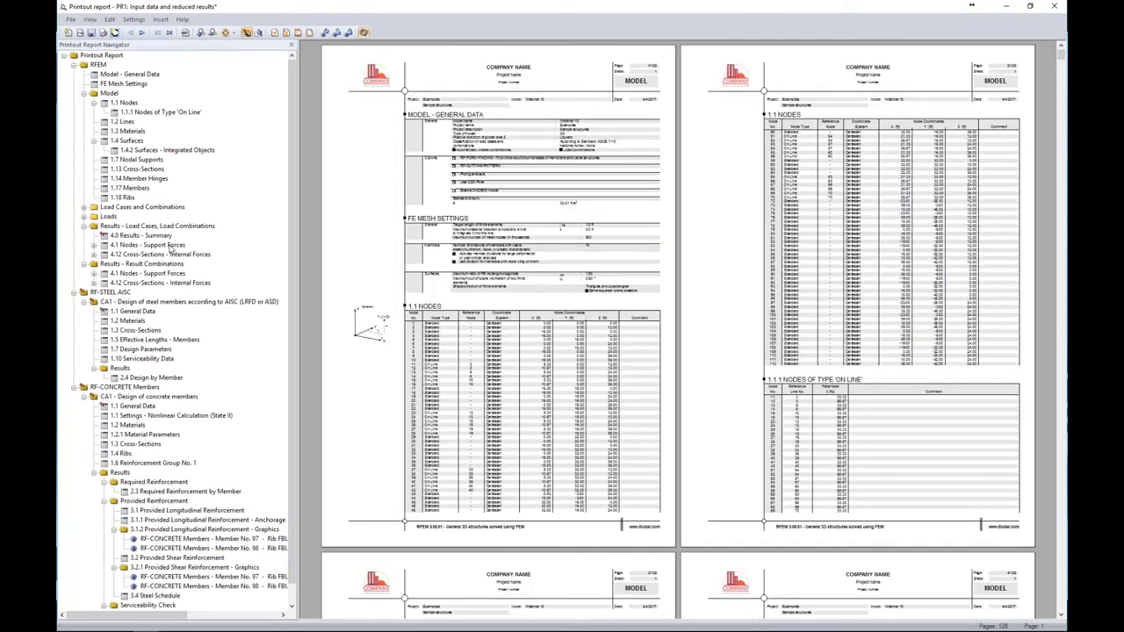
click(140, 114)
click(134, 131)
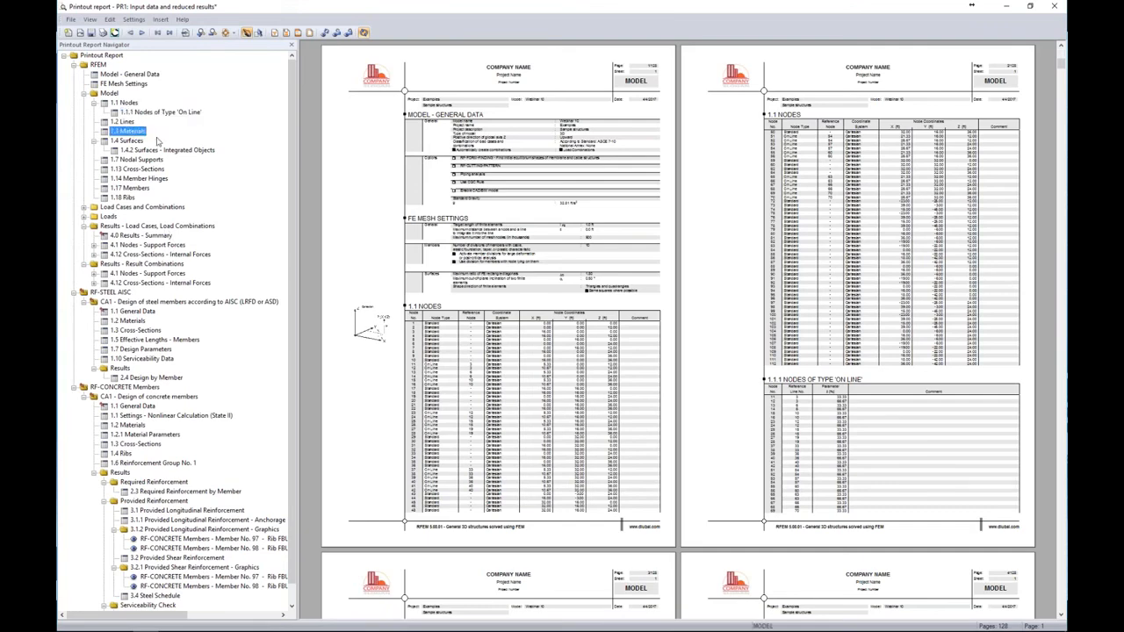
ctrl+scroll(510, 272, up, 1)
ctrl+scroll(510, 272, up, 2)
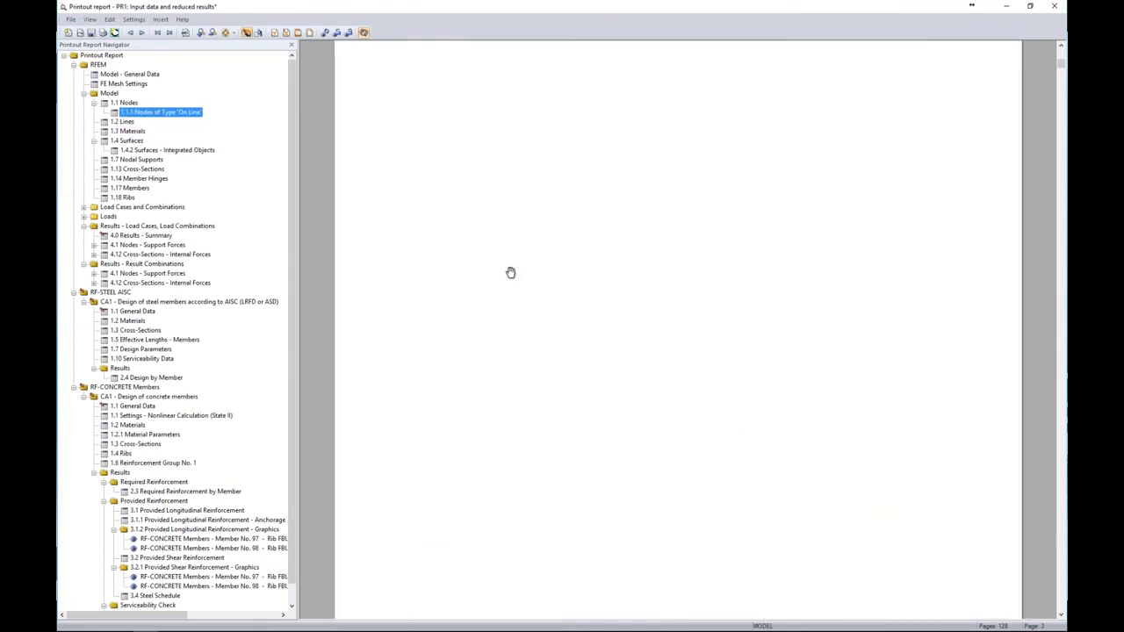
- Review the cross-sections, member hinges and members tables in the printout report
click(139, 168)
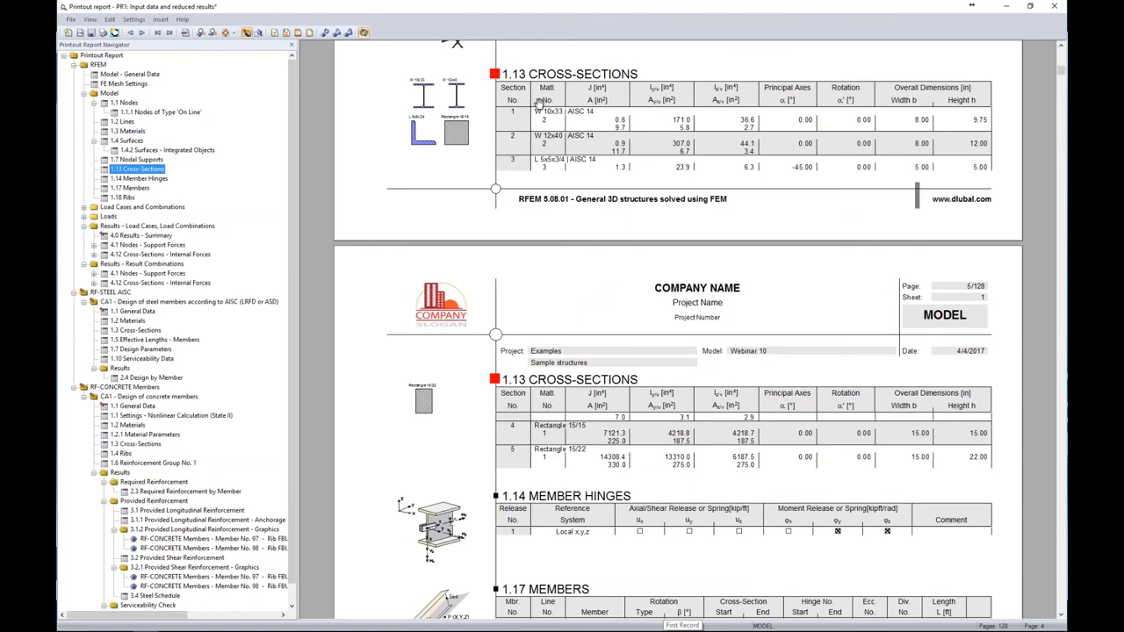
ctrl+scroll(469, 105, up, 2)
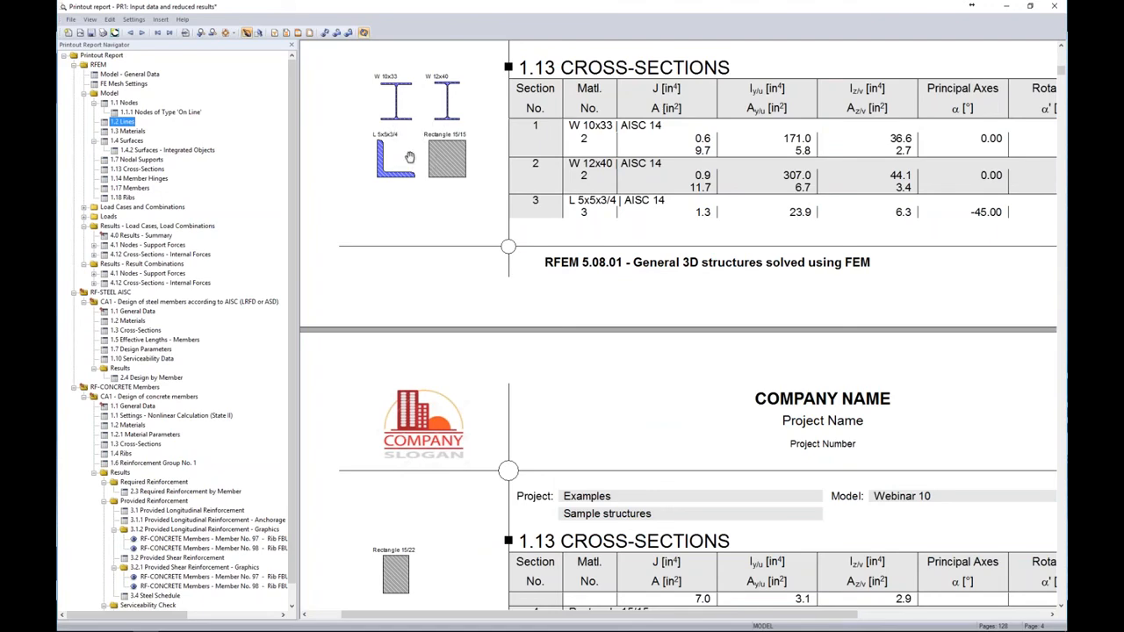
scroll(409, 156, down, 6)
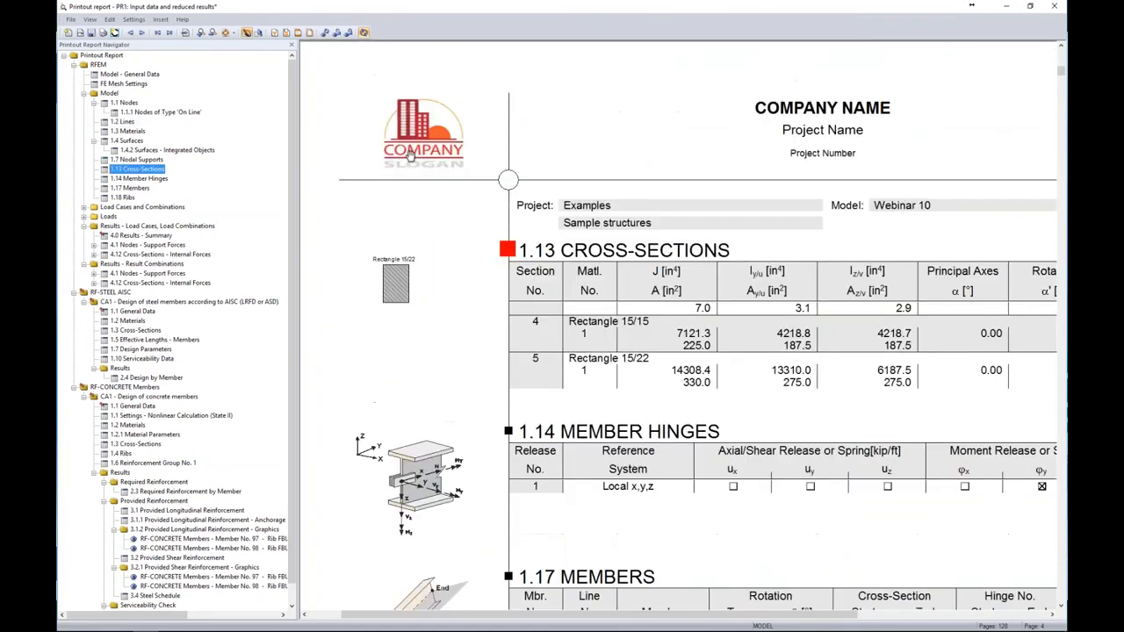
scroll(409, 156, down, 2)
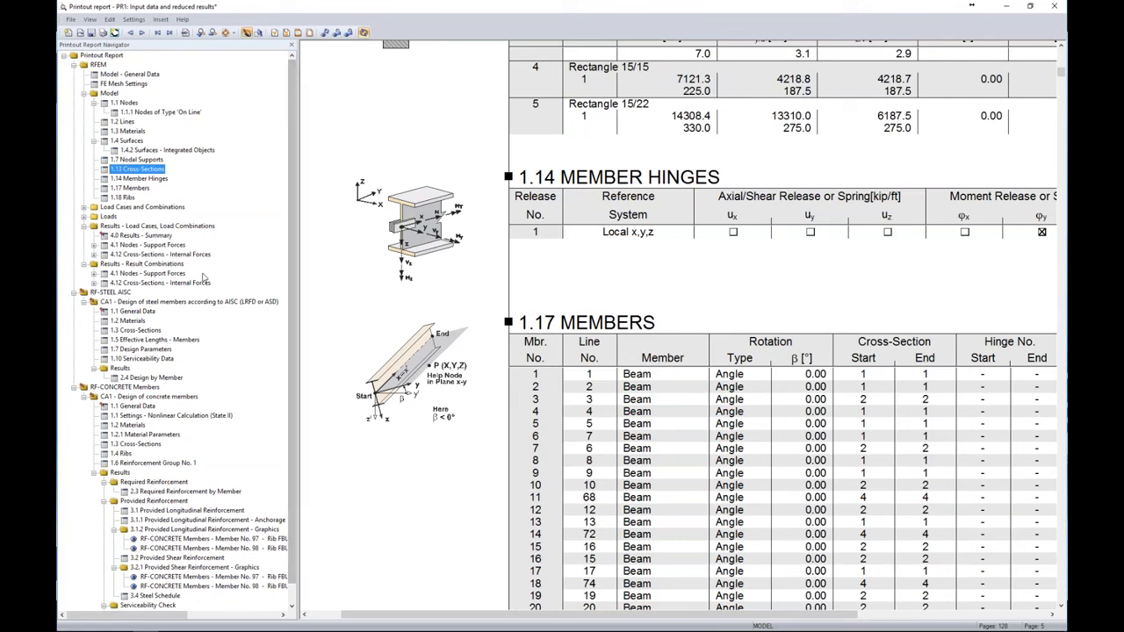
- Go to the RF-STEEL AISC chapter of the report and review the general data of design case CA1
click(117, 294)
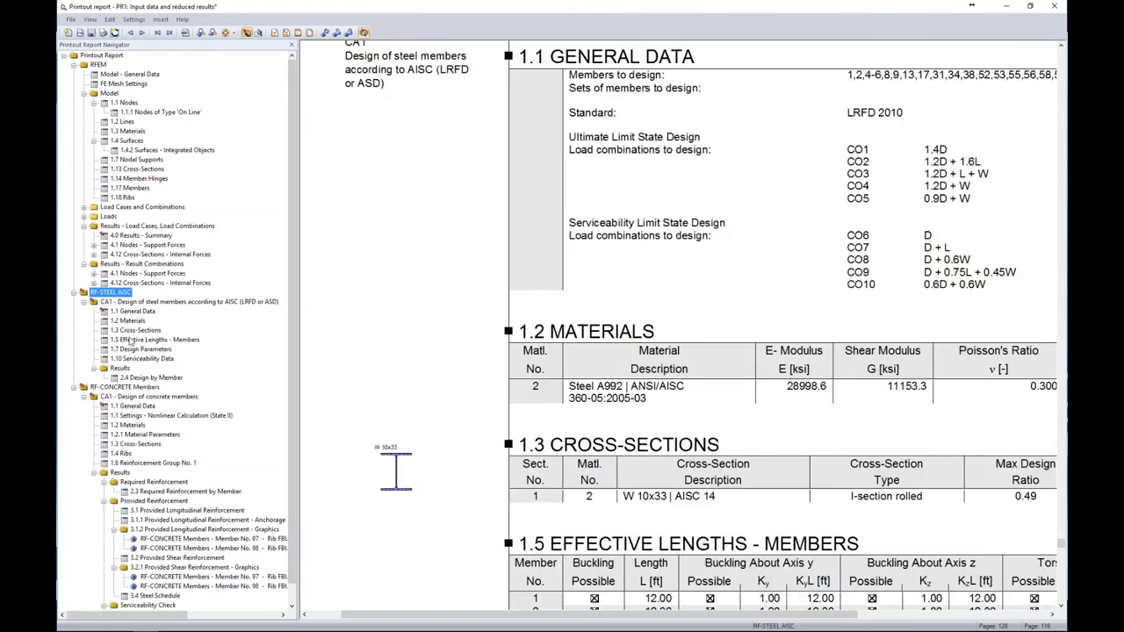
key(Down)
key(Down)
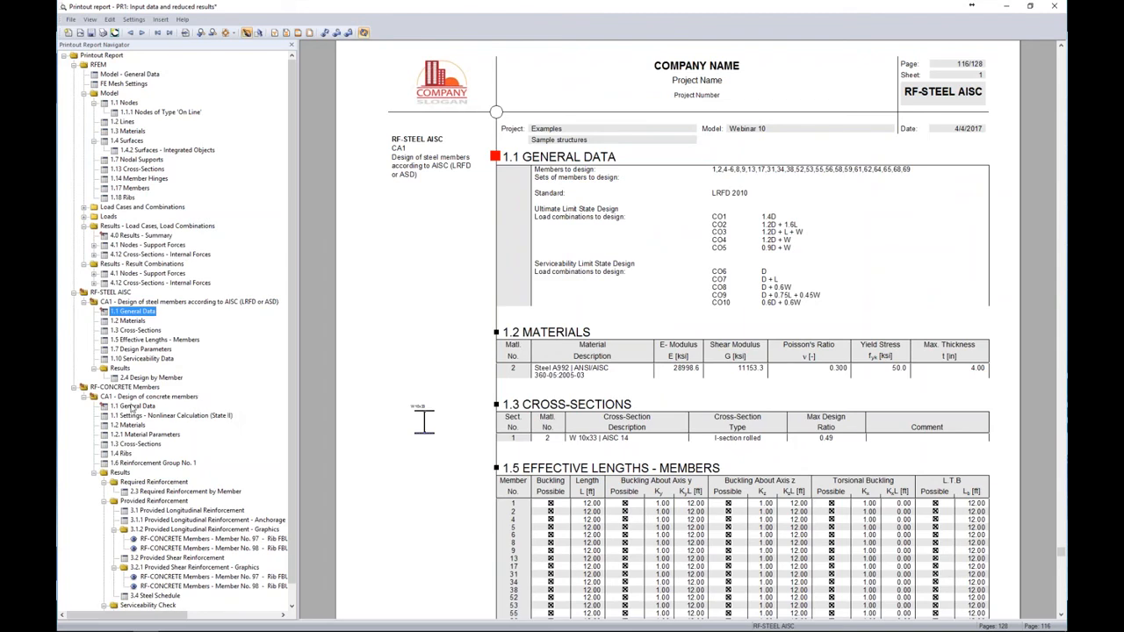
- Review the provided longitudinal reinforcement graphic of member 97 and the provided shear reinforcement section in the RF-CONCRETE Members chapter
scroll(161, 436, down, 1)
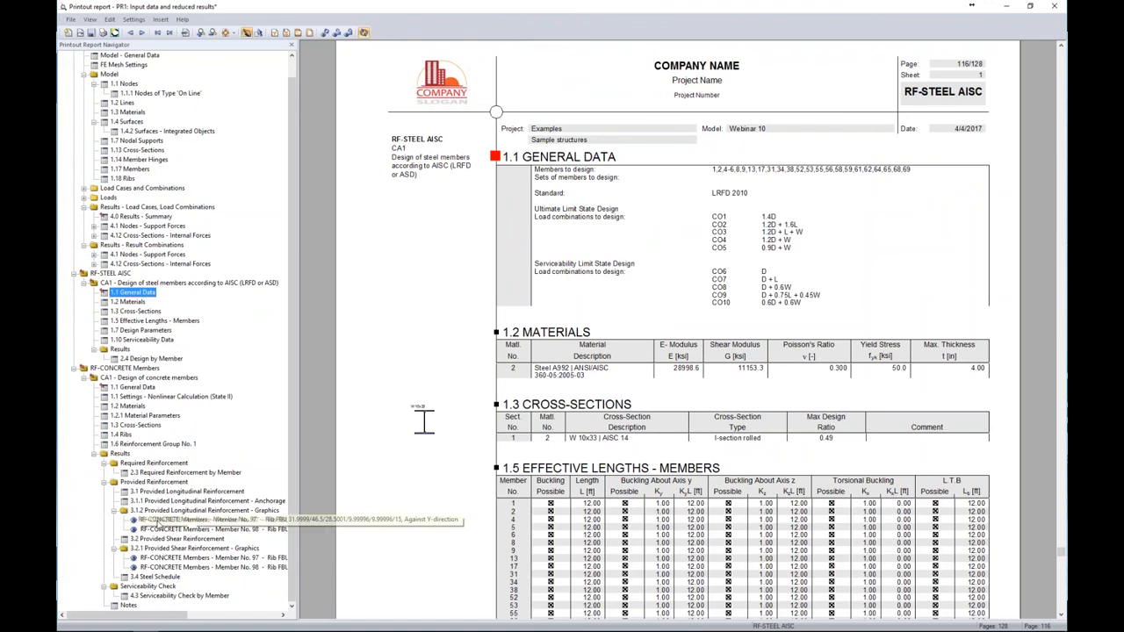
click(175, 520)
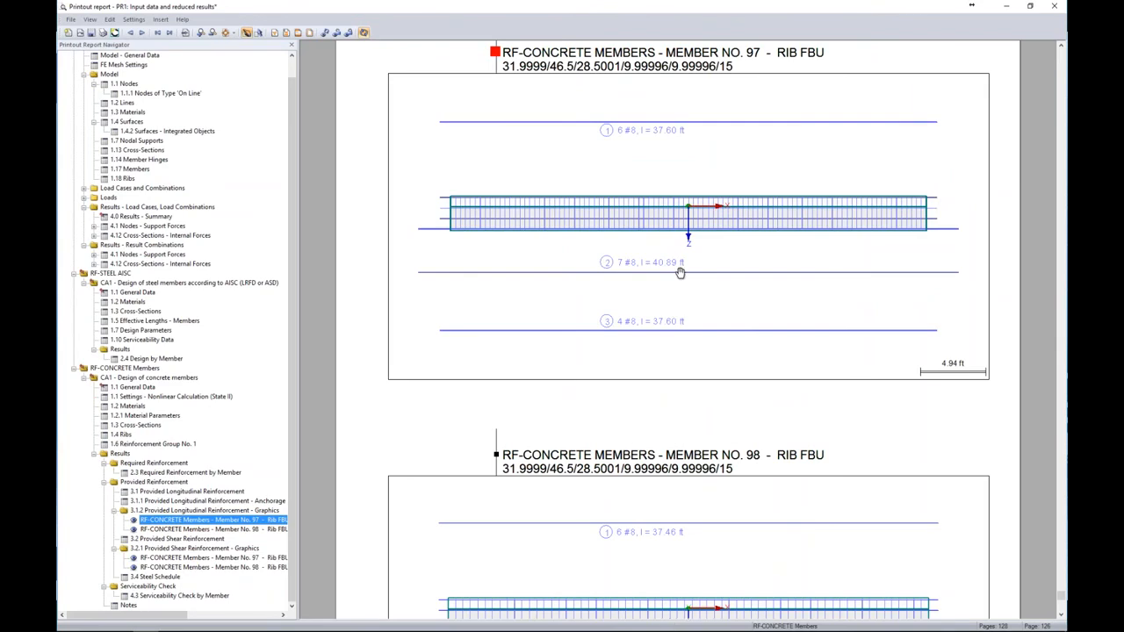
scroll(681, 273, down, 10)
scroll(681, 273, down, 3)
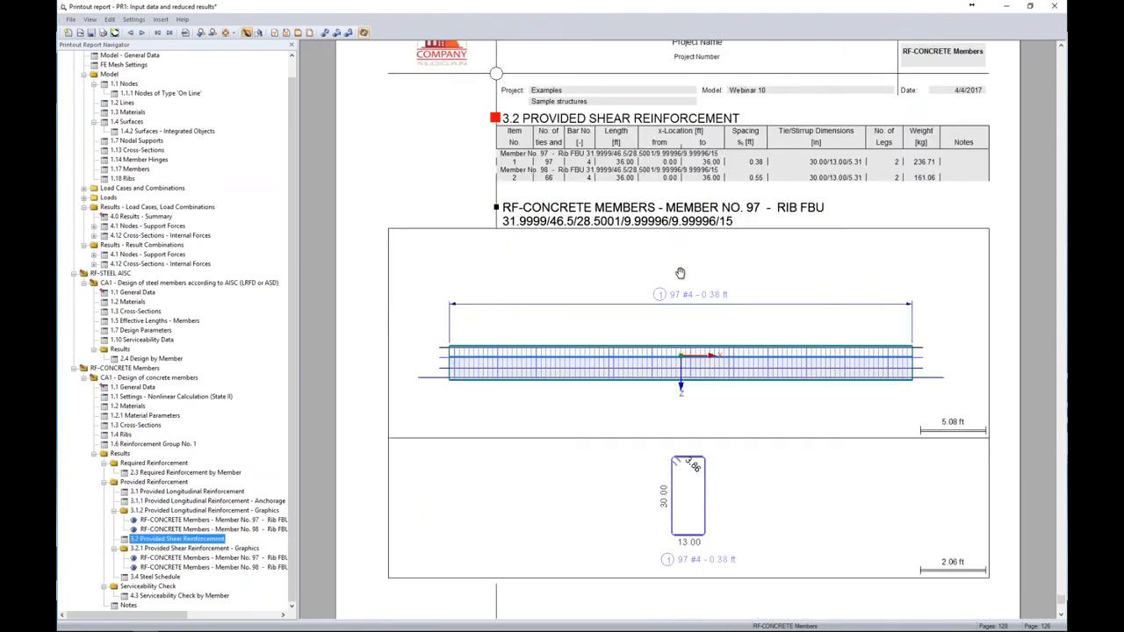
scroll(680, 273, up, 4)
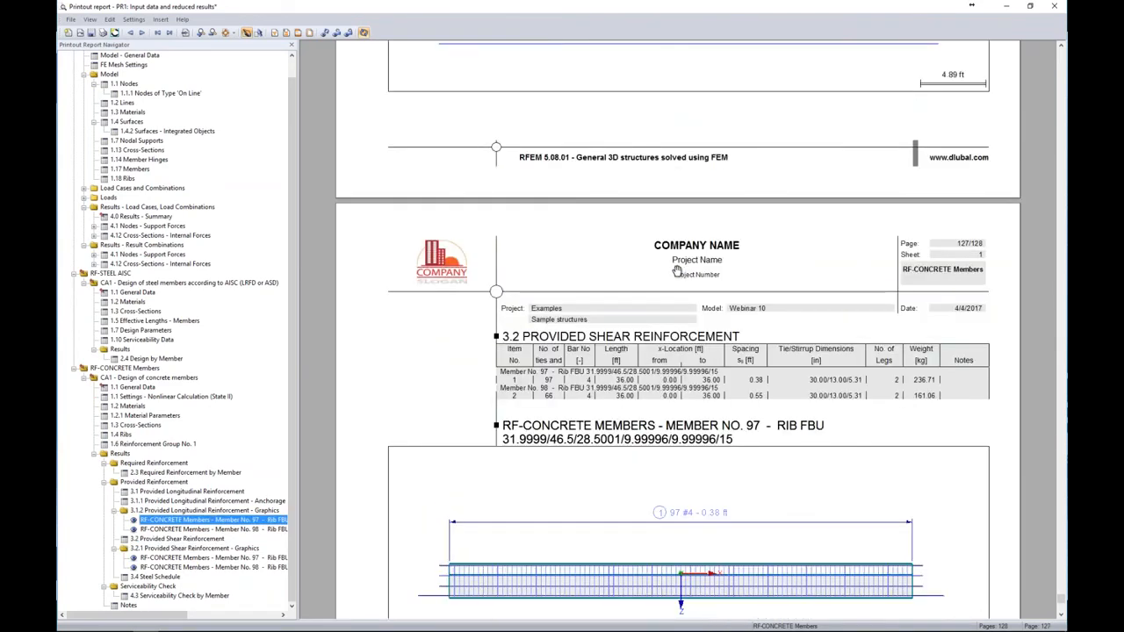
ctrl+scroll(585, 216, down, 2)
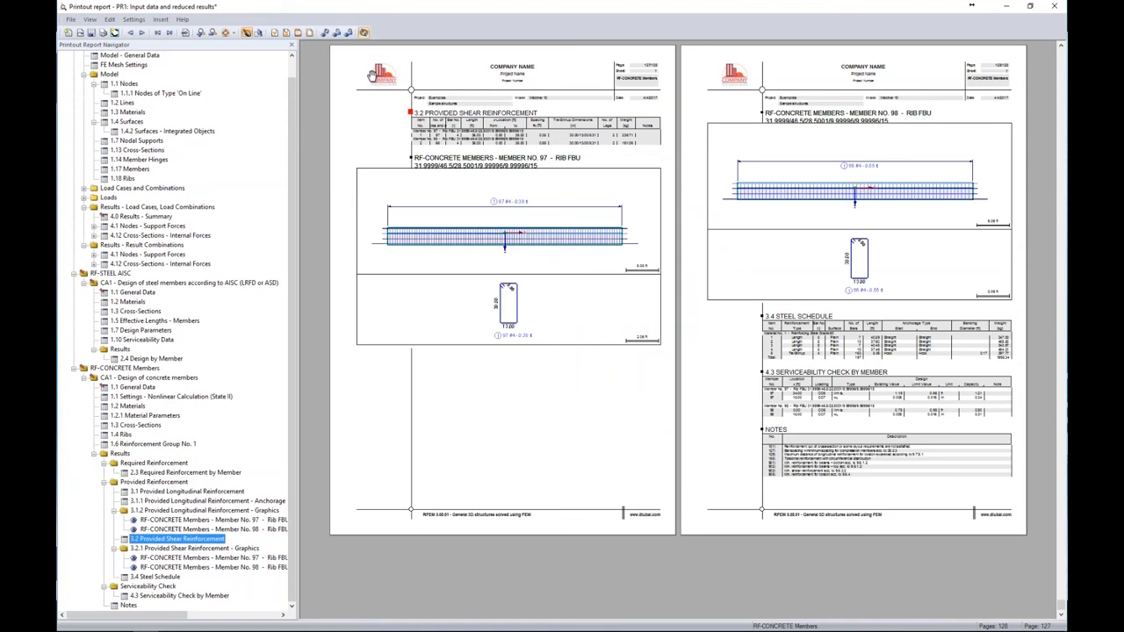
- Check the printout report's template options and global content selection without changes, and close the report with saving
click(134, 19)
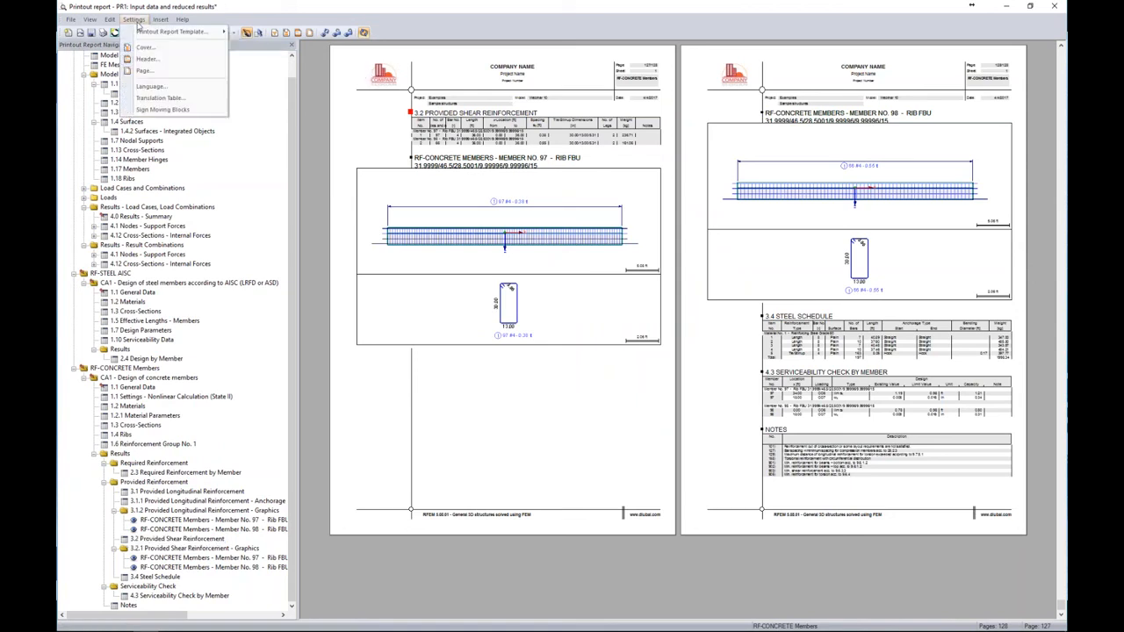
mouse_move(139, 34)
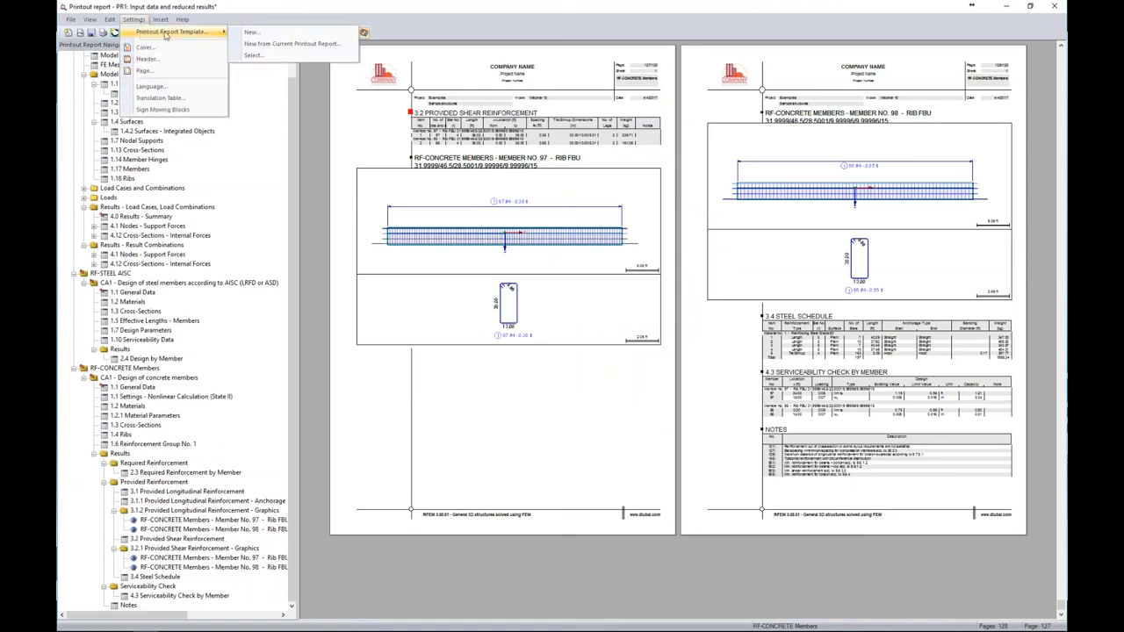
click(118, 33)
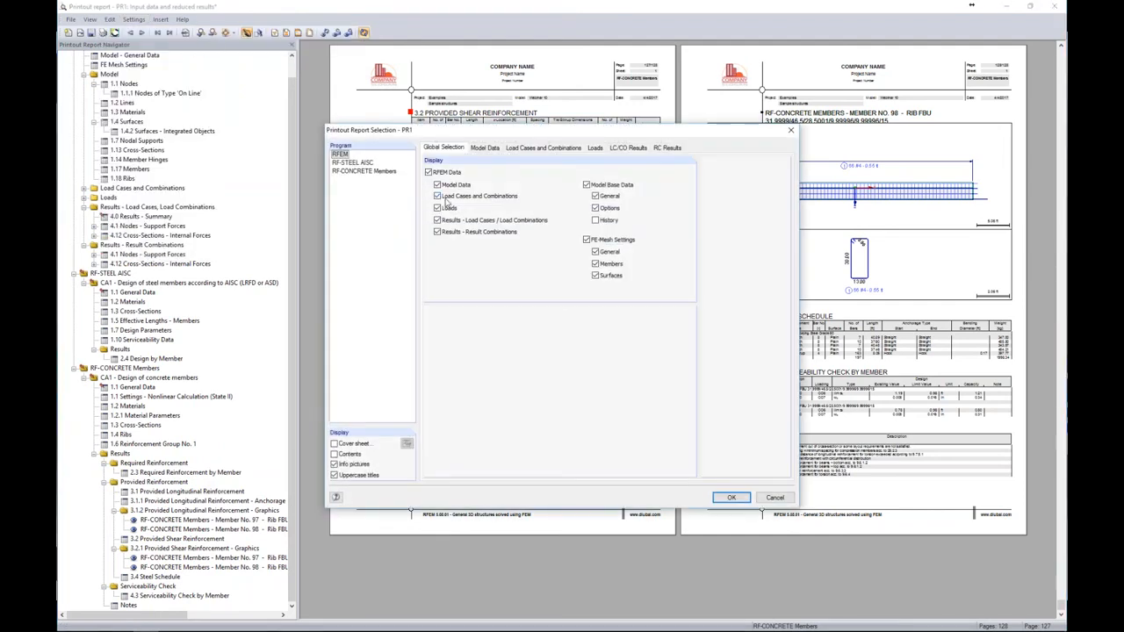
click(775, 497)
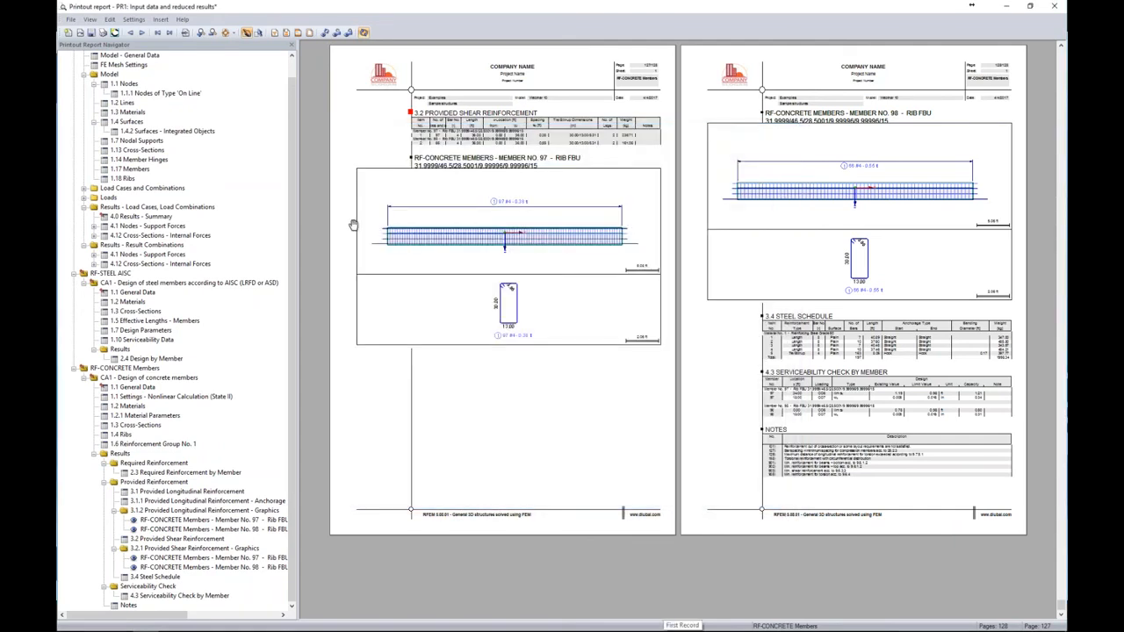
click(1044, 7)
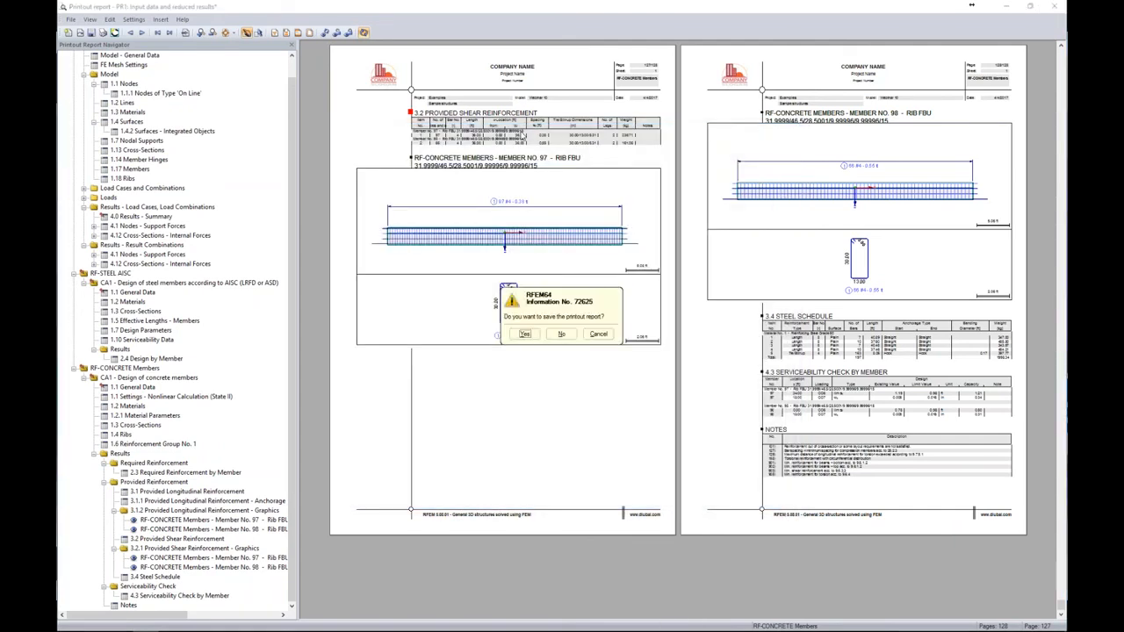
click(524, 334)
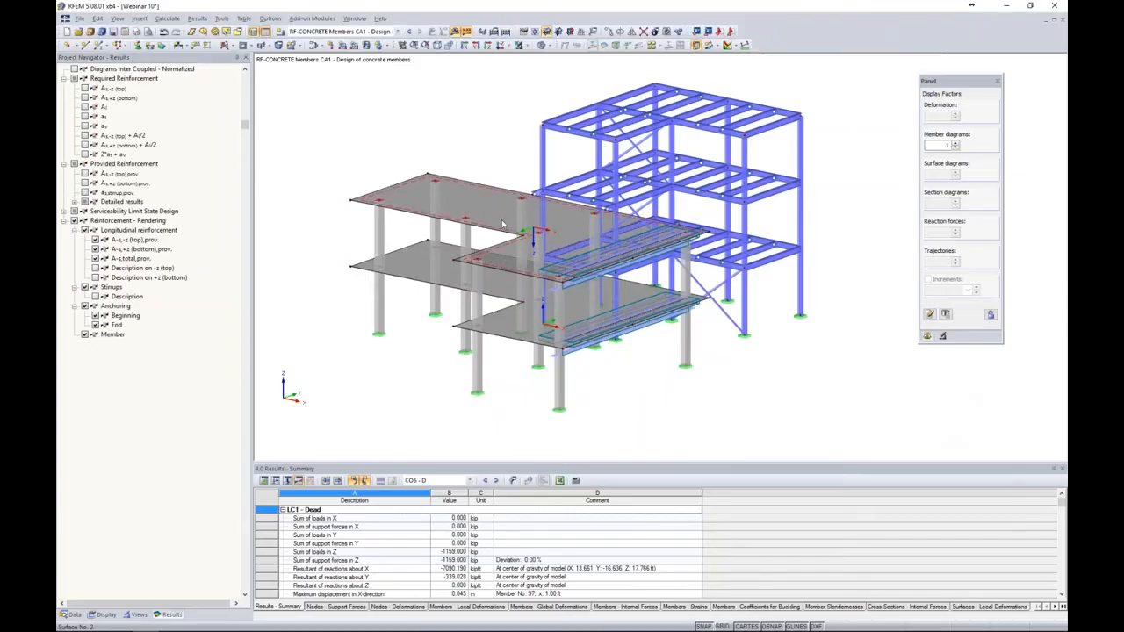
- Isolate the outermost frame line of the steel building in visibility mode by window-selecting it in a side view
ctrl+middle_drag(550, 324, 615, 311)
drag(745, 102, 838, 416)
click(527, 45)
click(530, 58)
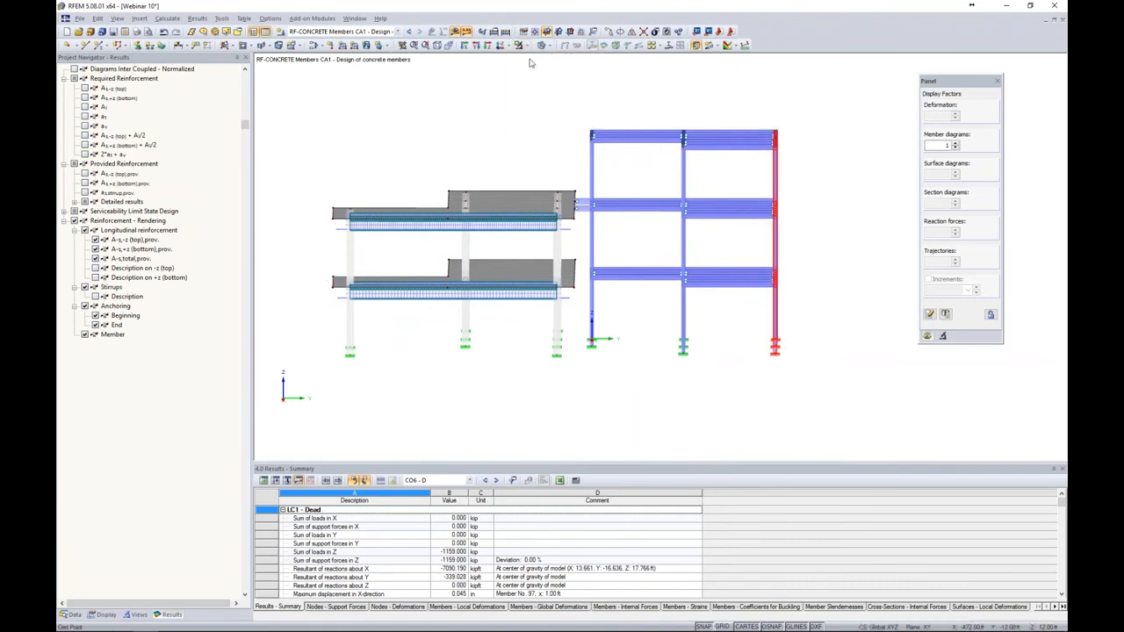
ctrl+middle_drag(820, 251, 679, 224)
scroll(615, 272, up, 3)
click(698, 243)
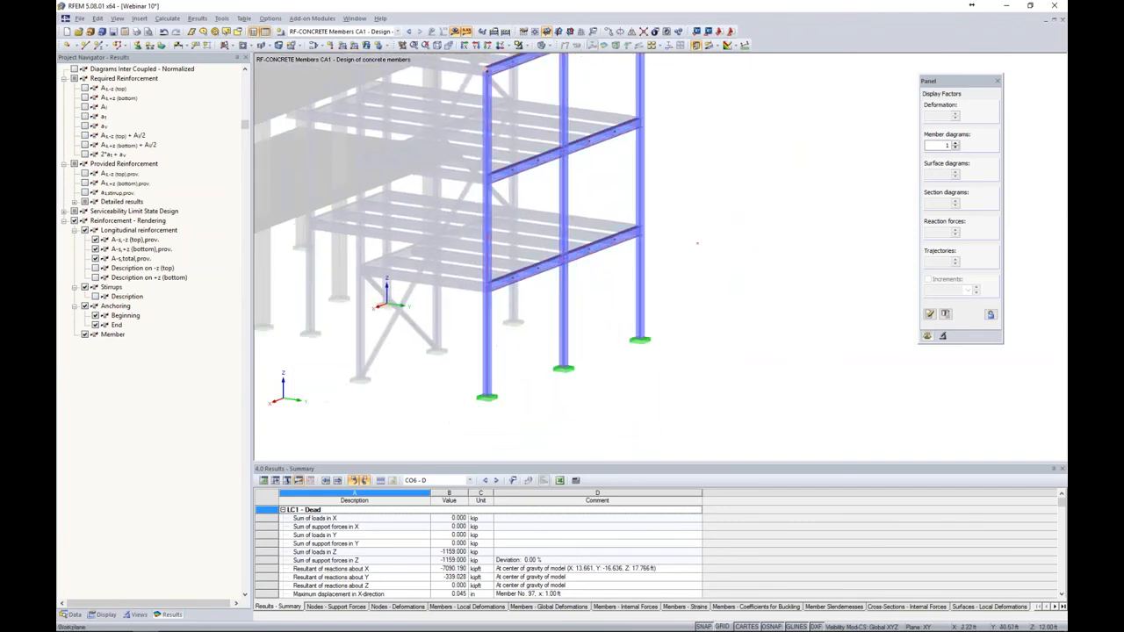
- Display the nodal support reactions for load combination CO2 - 1.2D + 1.6L and step forward to CO4 - 1.2D + W
click(375, 31)
click(333, 67)
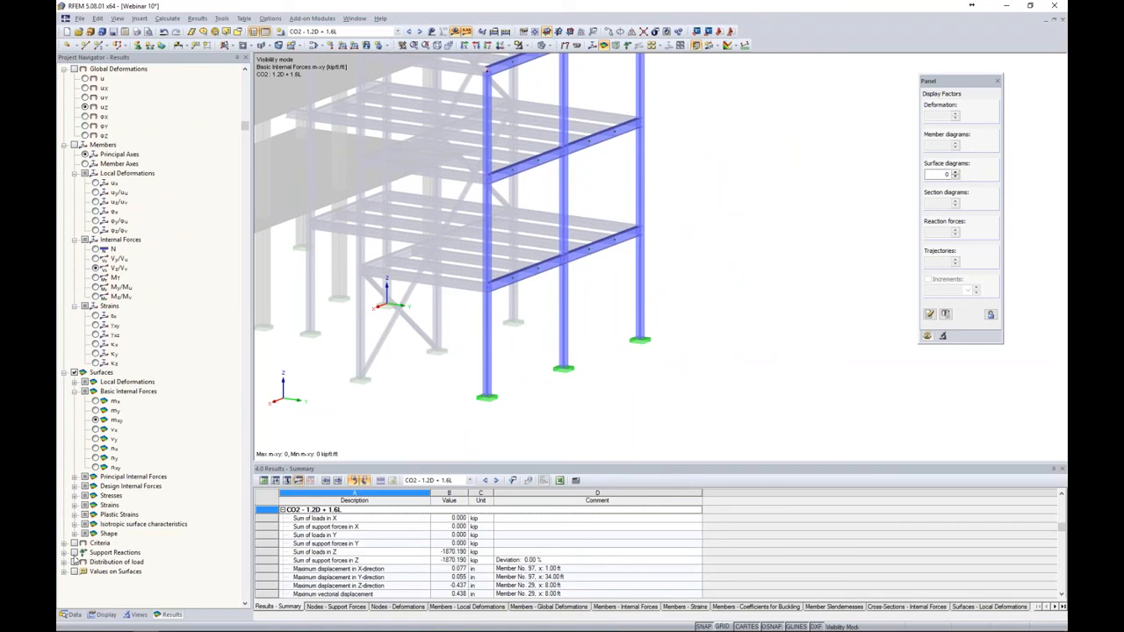
middle_drag(617, 346, 672, 304)
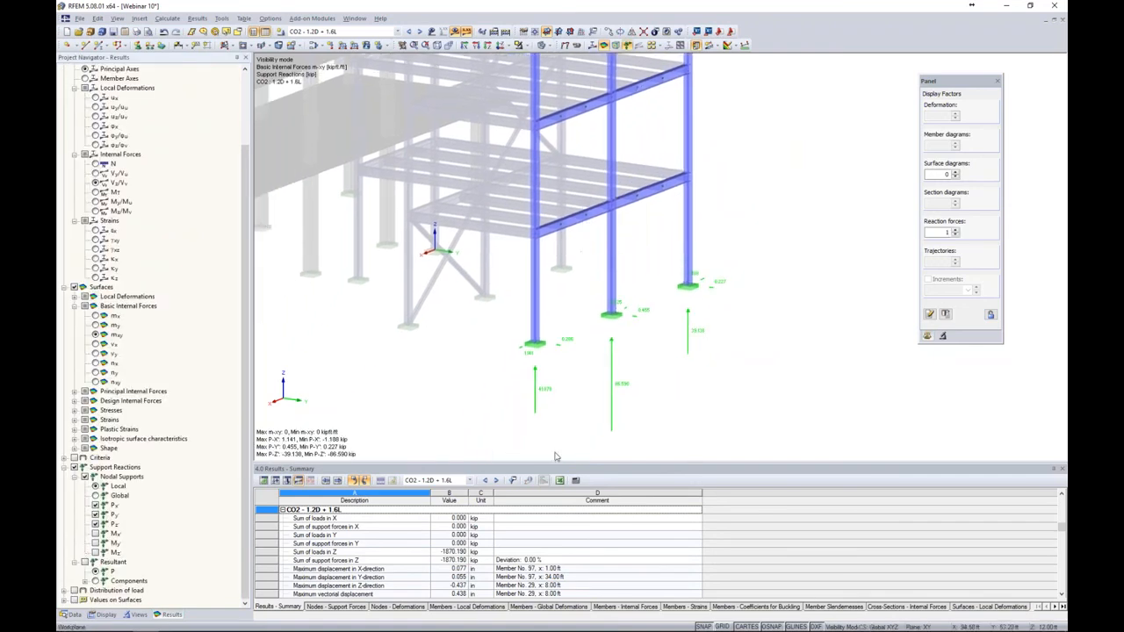
click(420, 31)
click(420, 31)
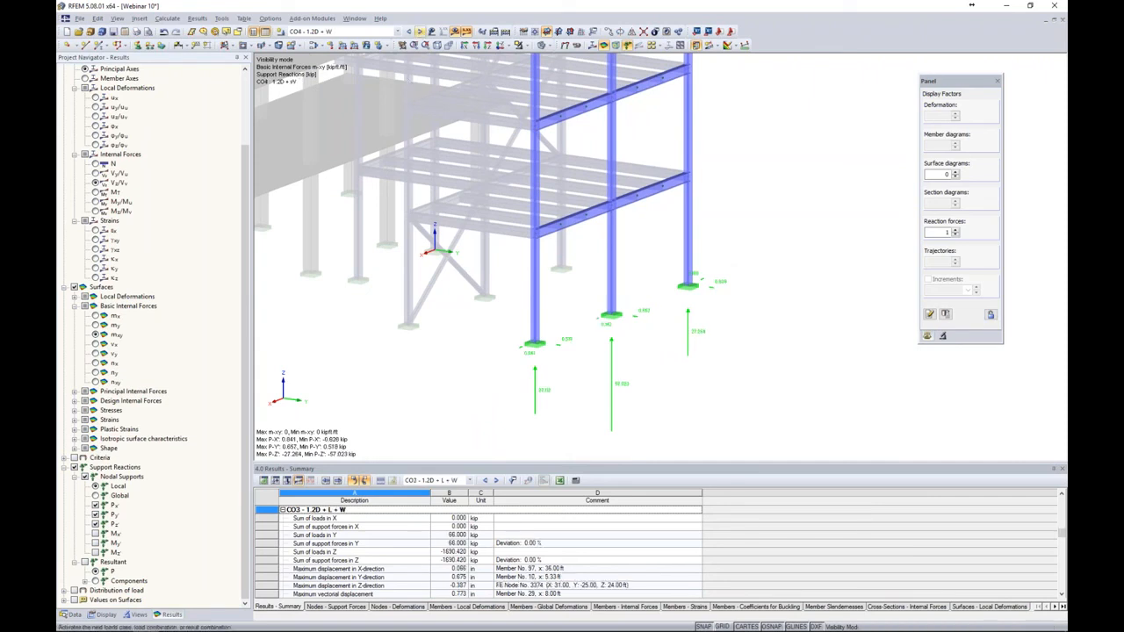
- Mass print the support reaction graphics in the current view for all load cases and combinations to printout report PR1
click(136, 32)
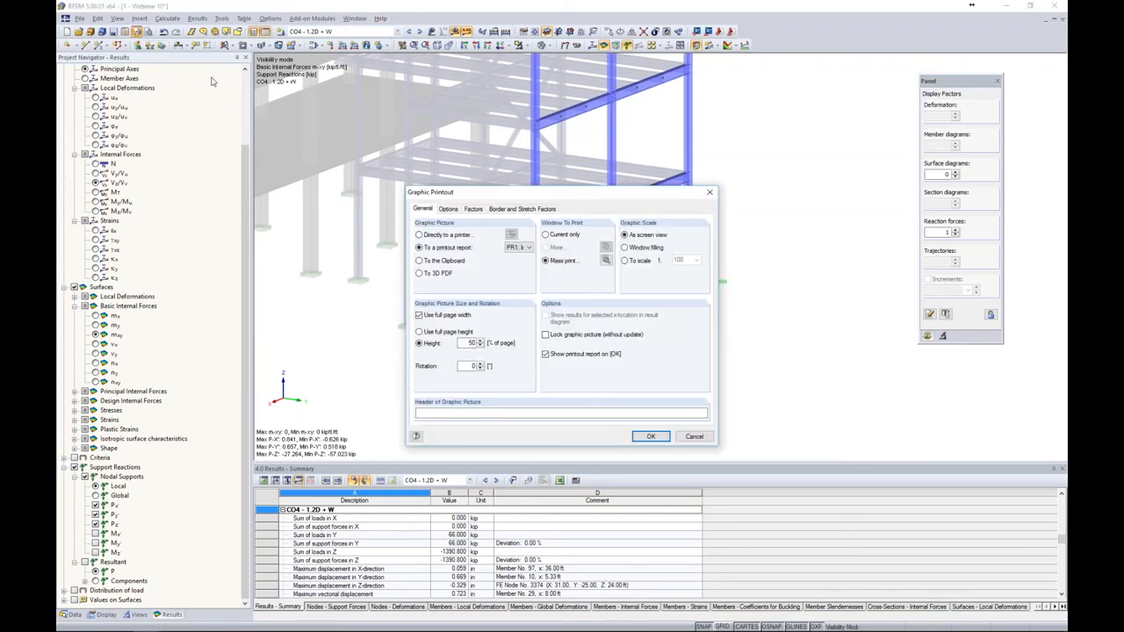
click(606, 260)
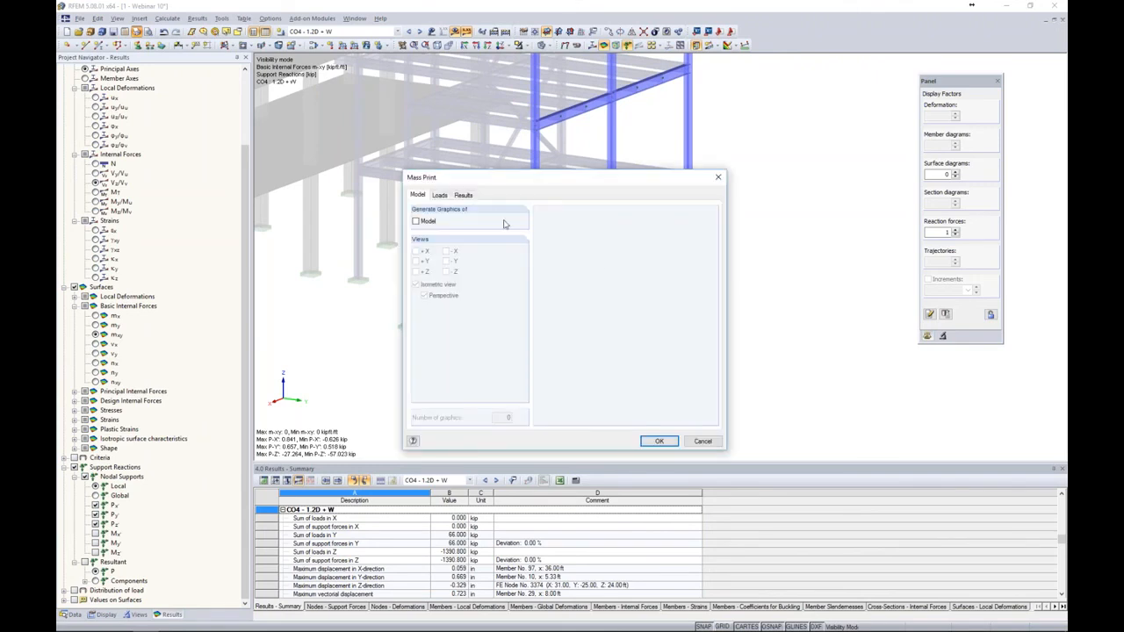
click(439, 195)
click(462, 195)
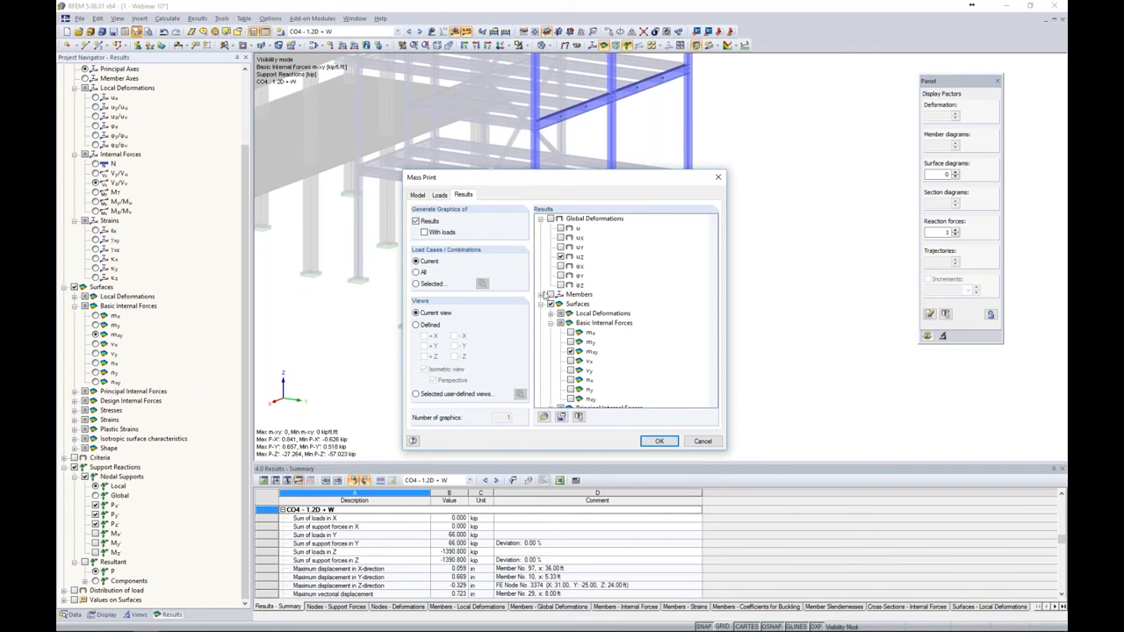
scroll(617, 308, down, 3)
click(550, 389)
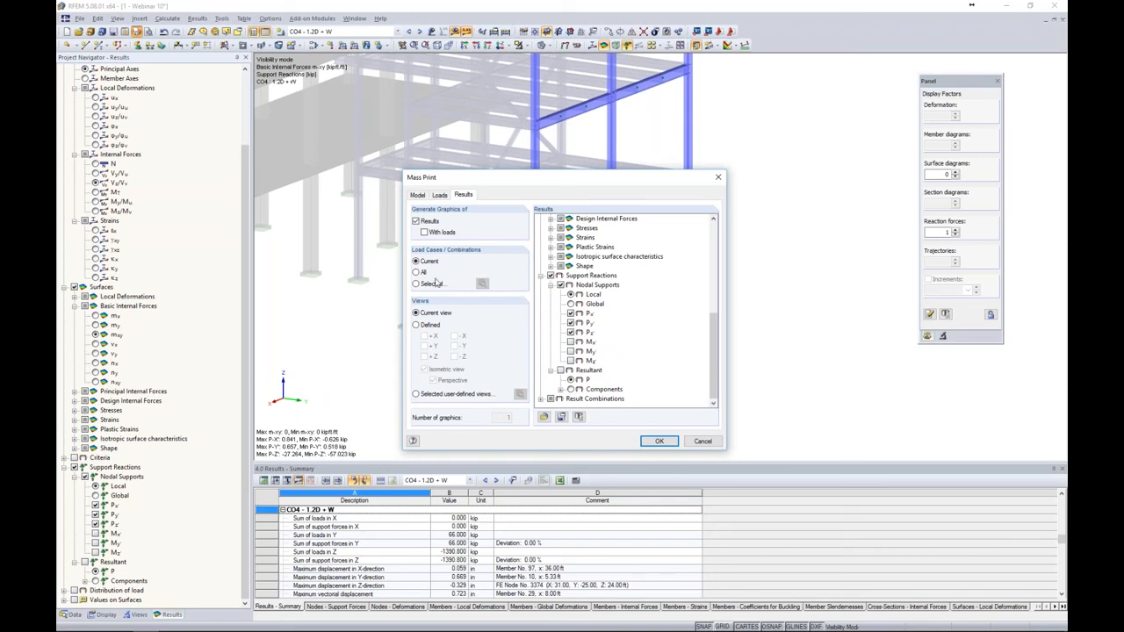
click(417, 274)
click(658, 441)
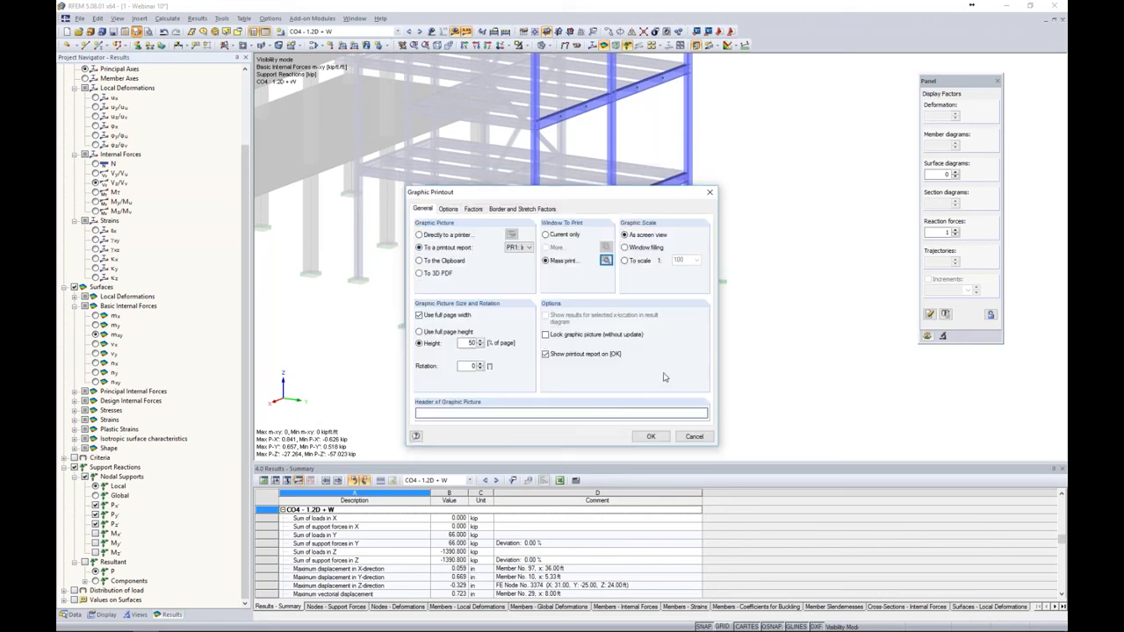
click(651, 438)
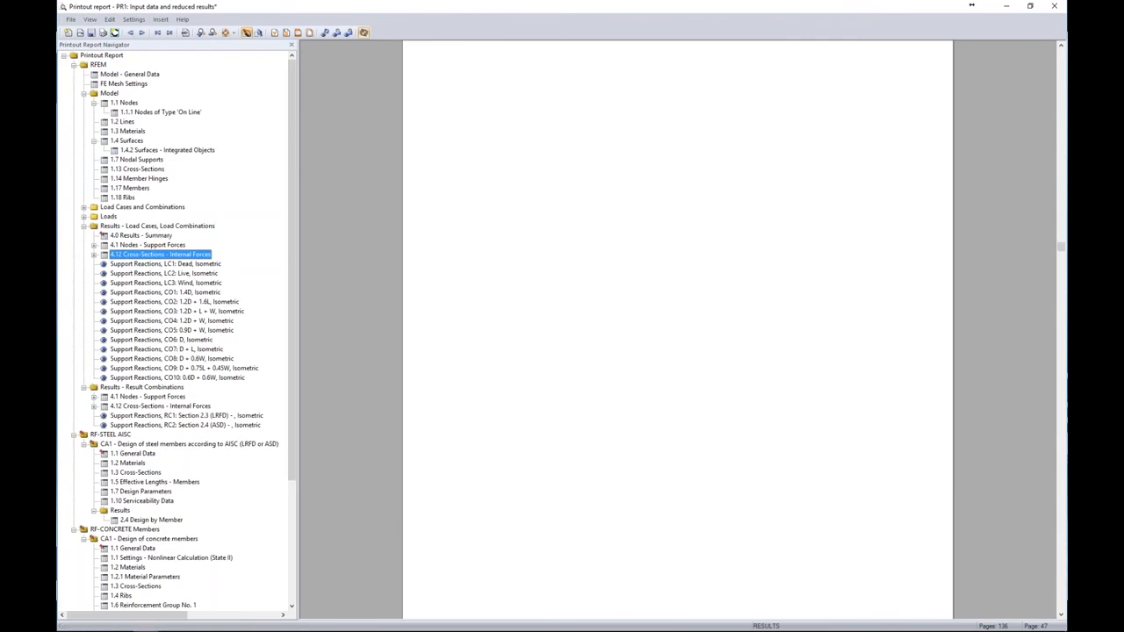
- Review the support reaction graphics from LC2 Live through CO3 in the report, and close the report with saving
click(176, 273)
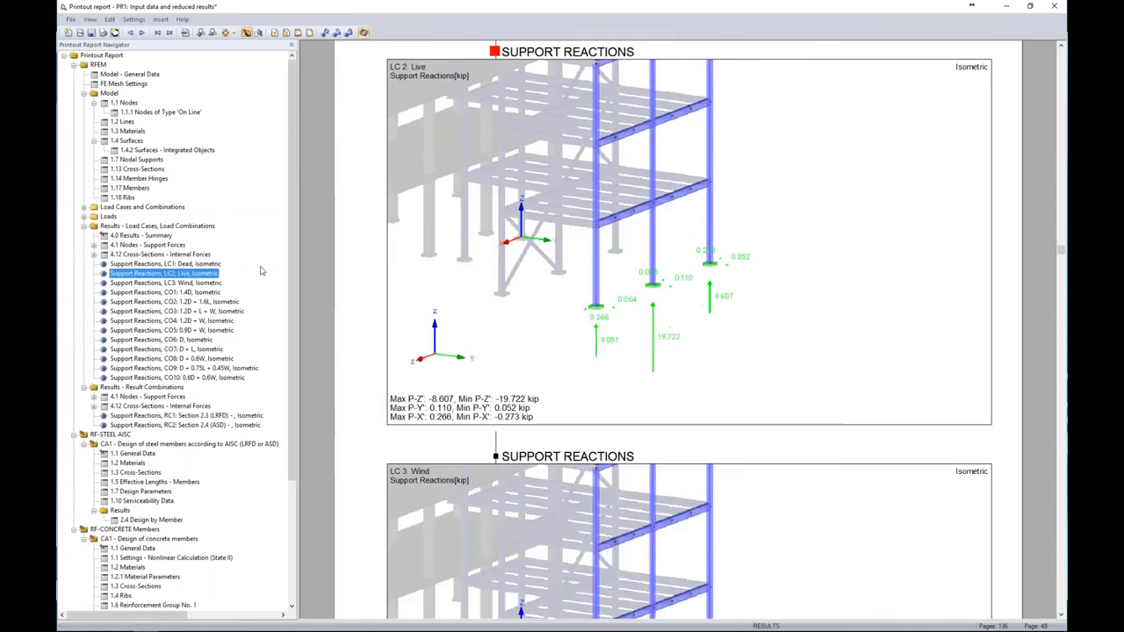
scroll(590, 287, down, 10)
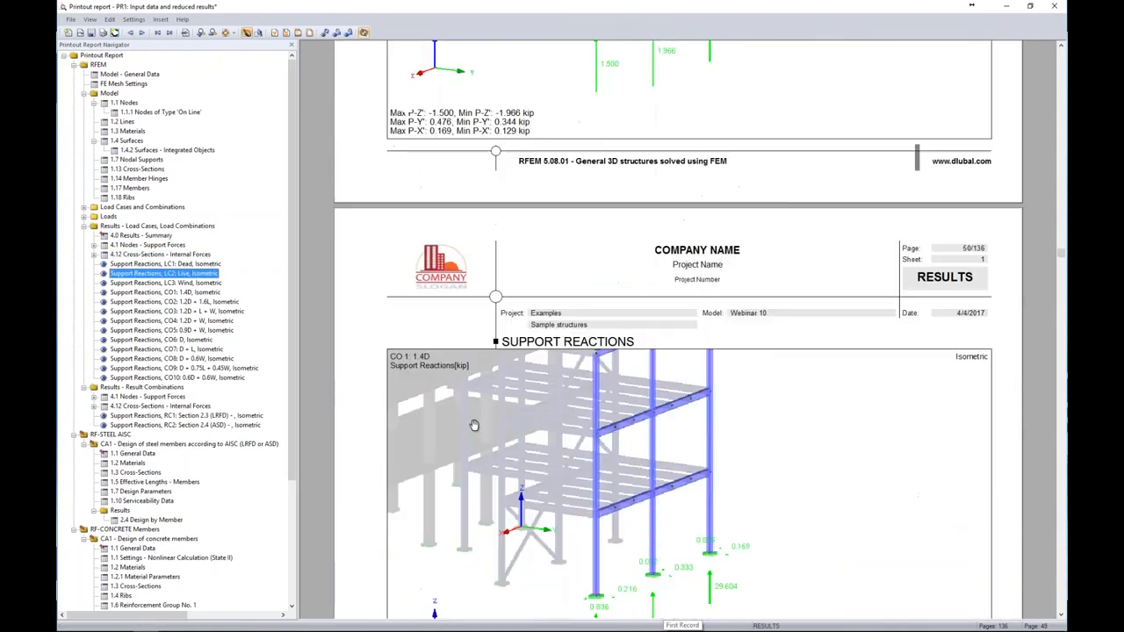
scroll(405, 290, down, 8)
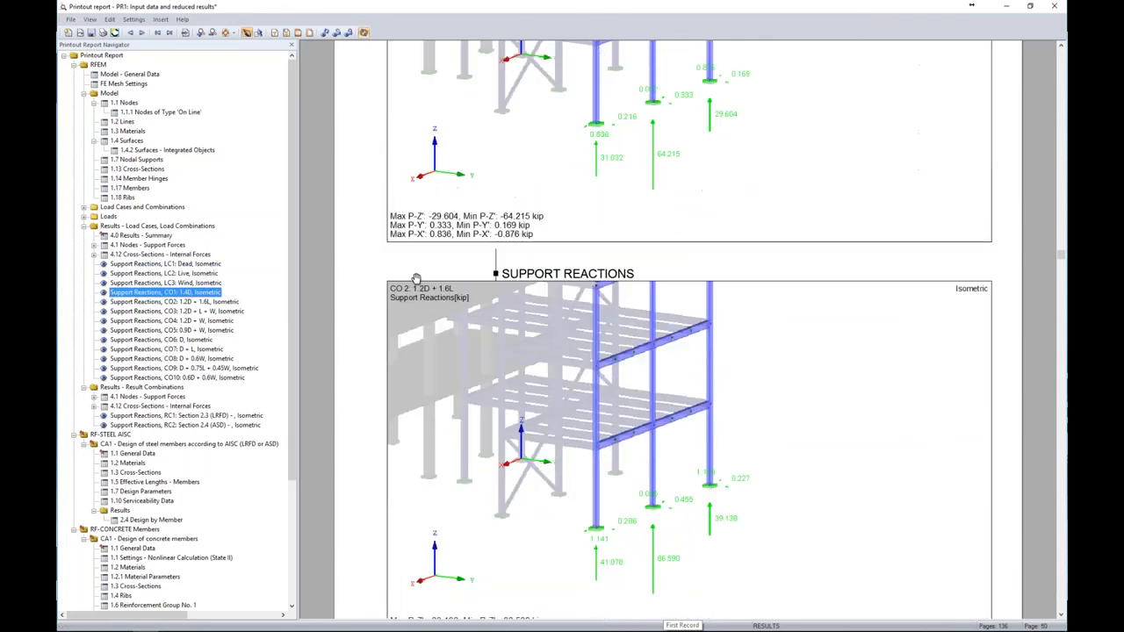
scroll(413, 322, down, 8)
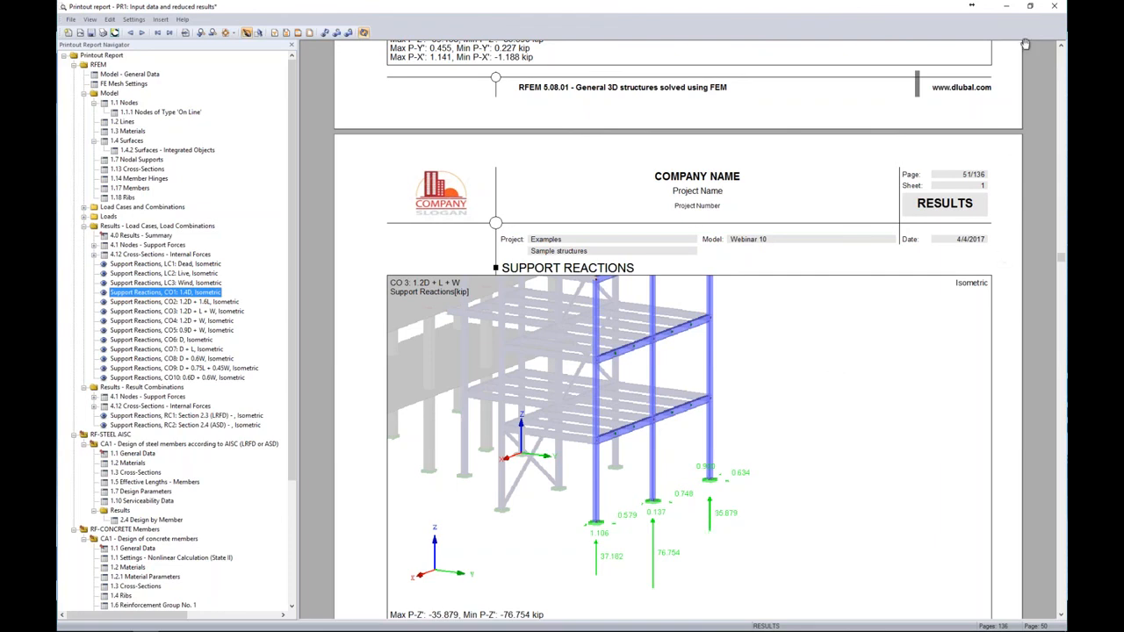
click(1055, 9)
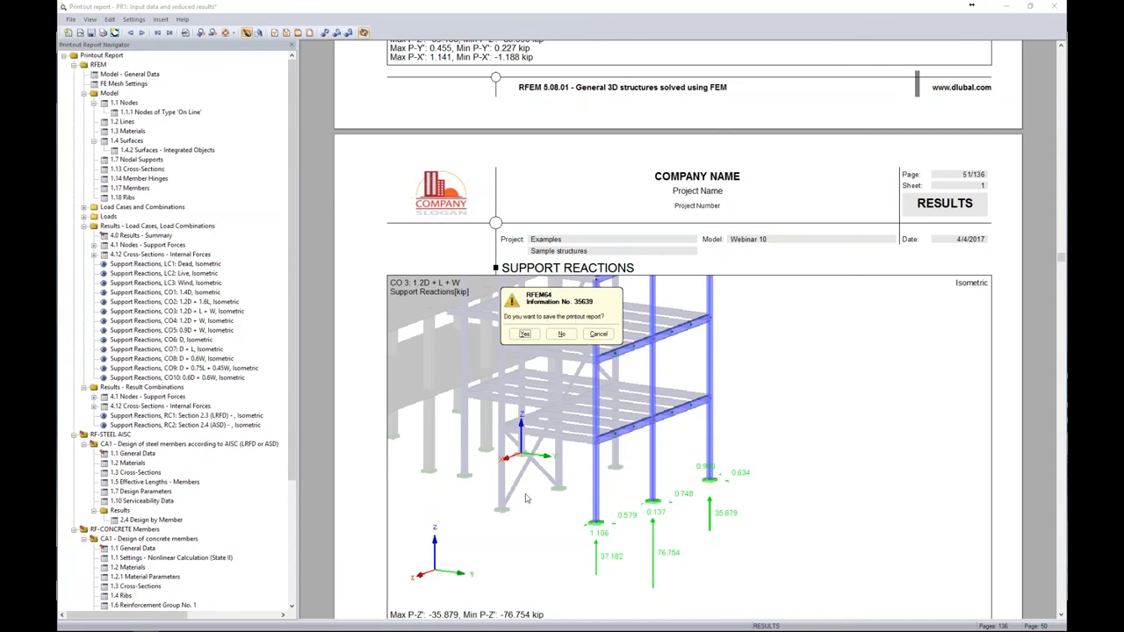
click(527, 334)
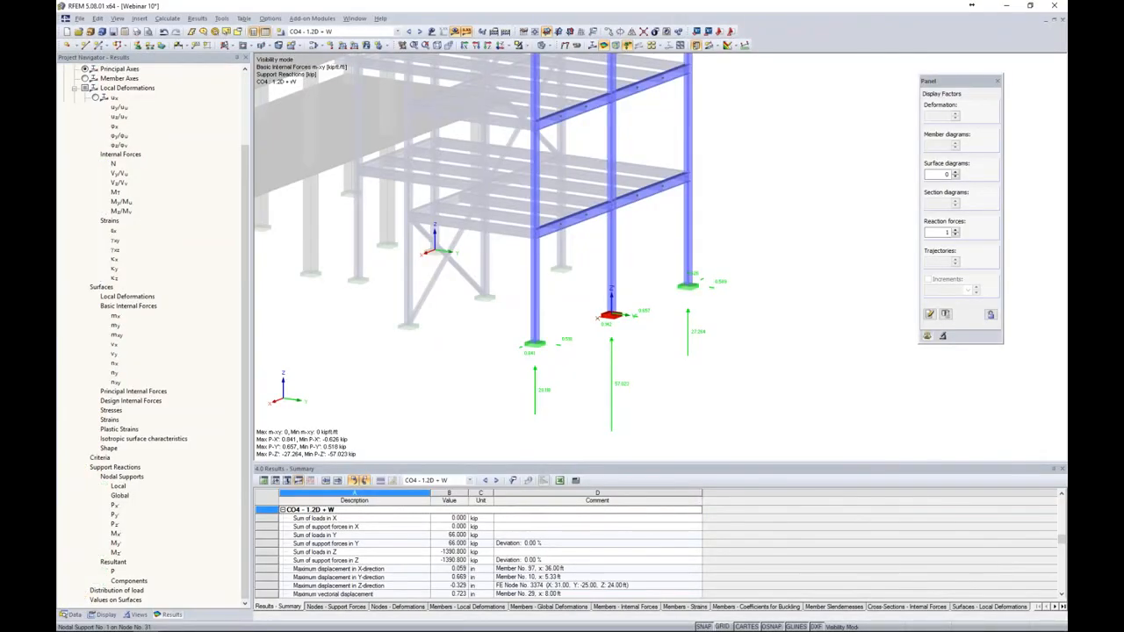
key(alt+Tab)
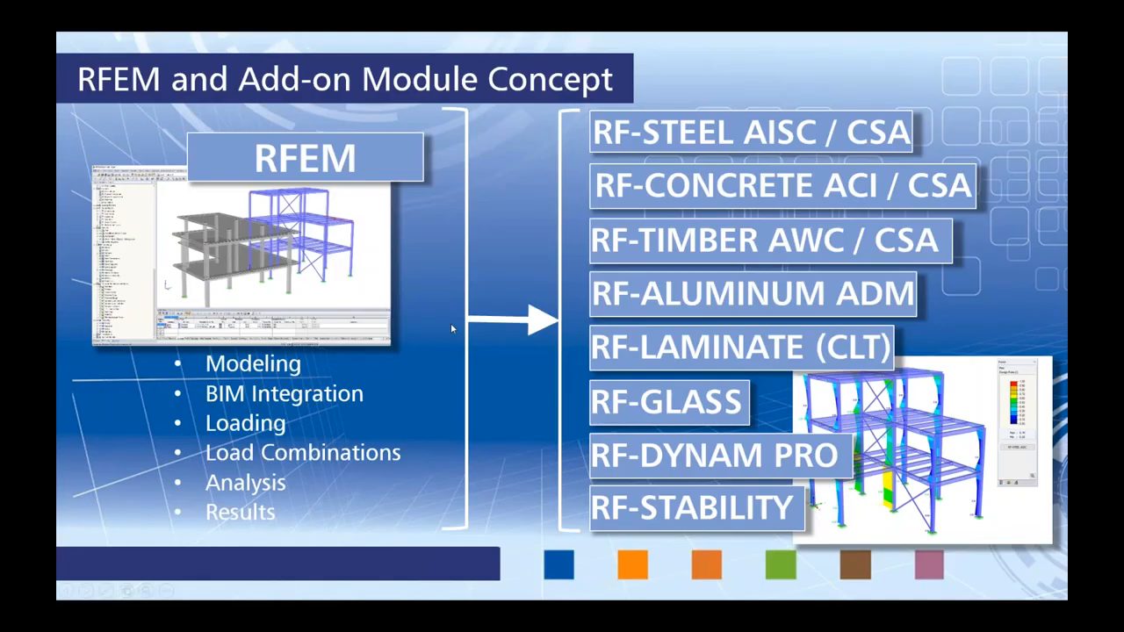
click(452, 327)
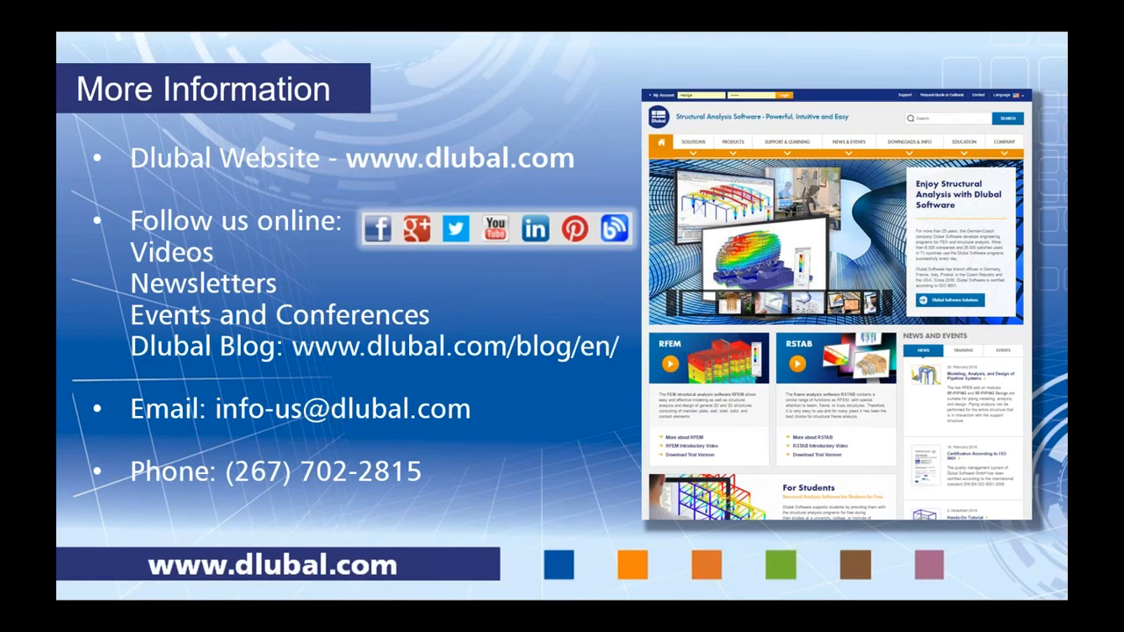